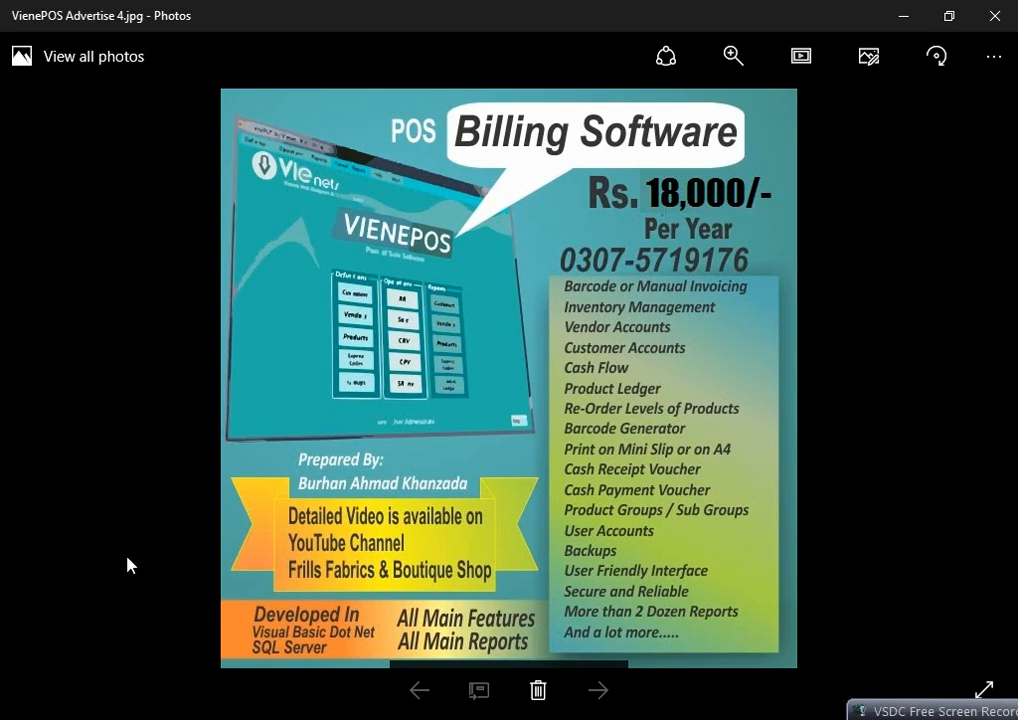
- Launch the VienePOS application and minimize the photo viewer showing the advertisement
key(super)
scroll(427, 579, down, 2)
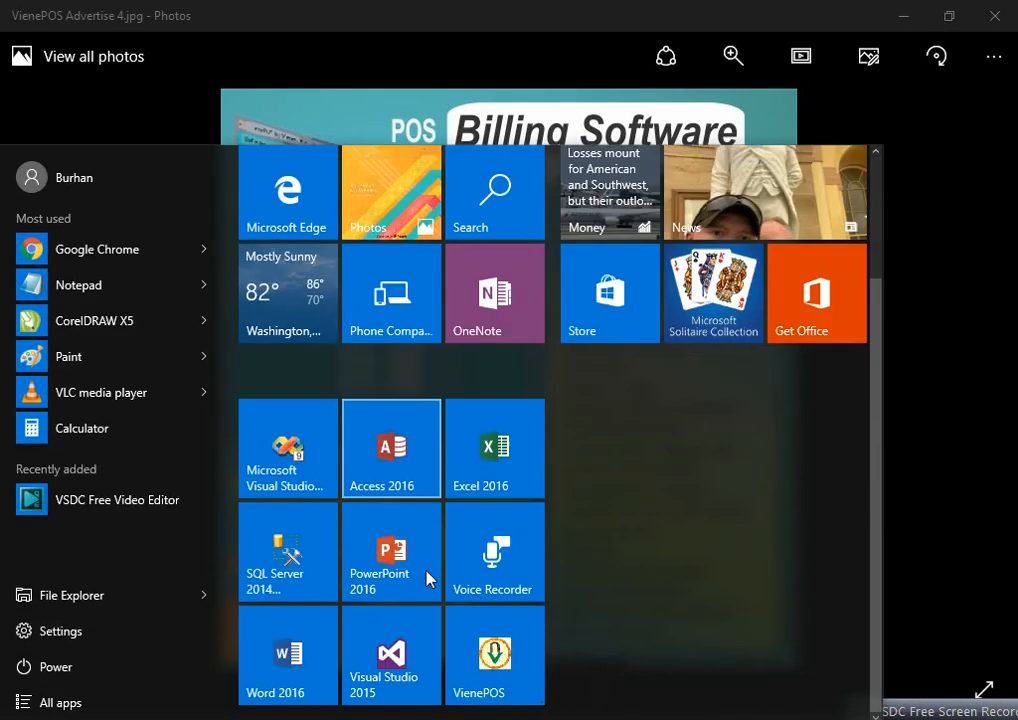
click(505, 668)
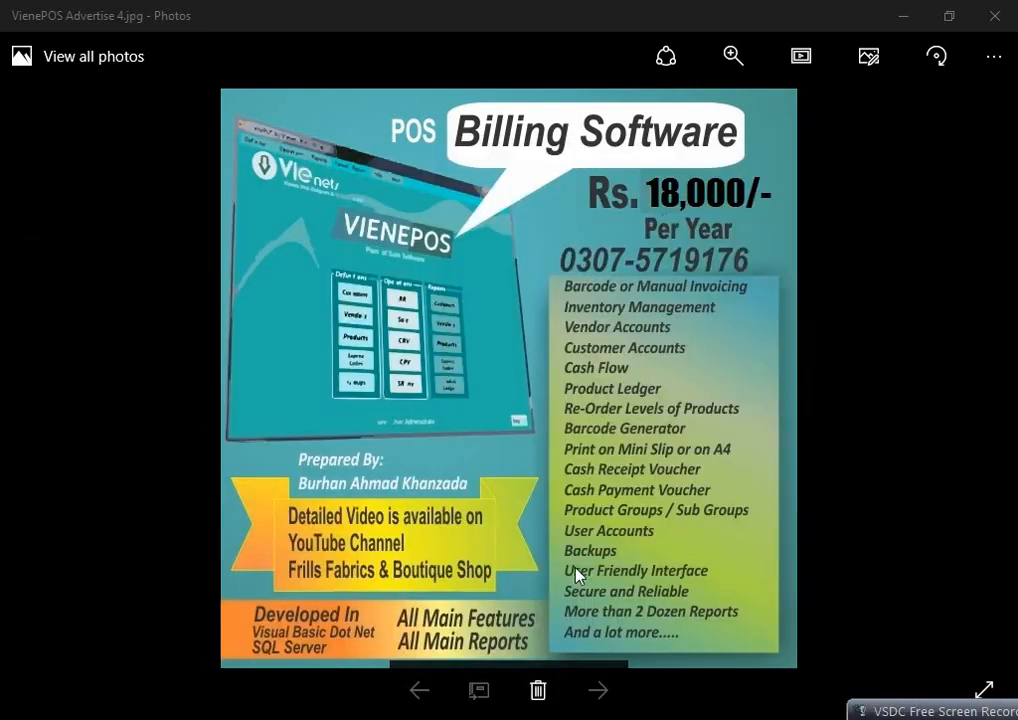
click(903, 16)
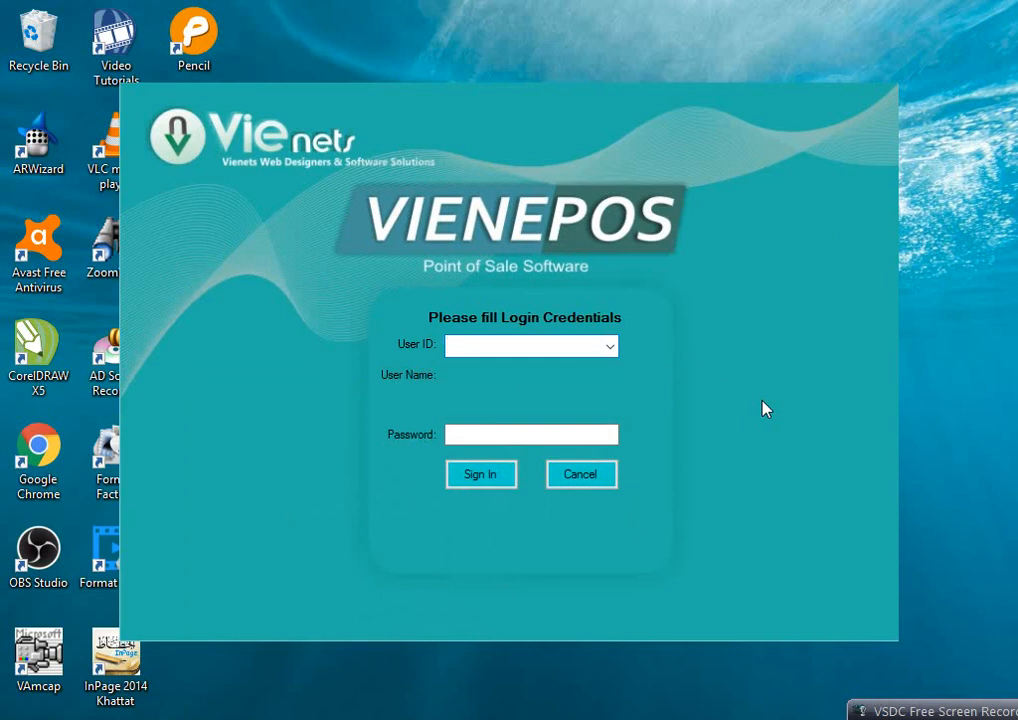
- Sign in with user ID 2, the Administrator account, entering the account password
click(610, 347)
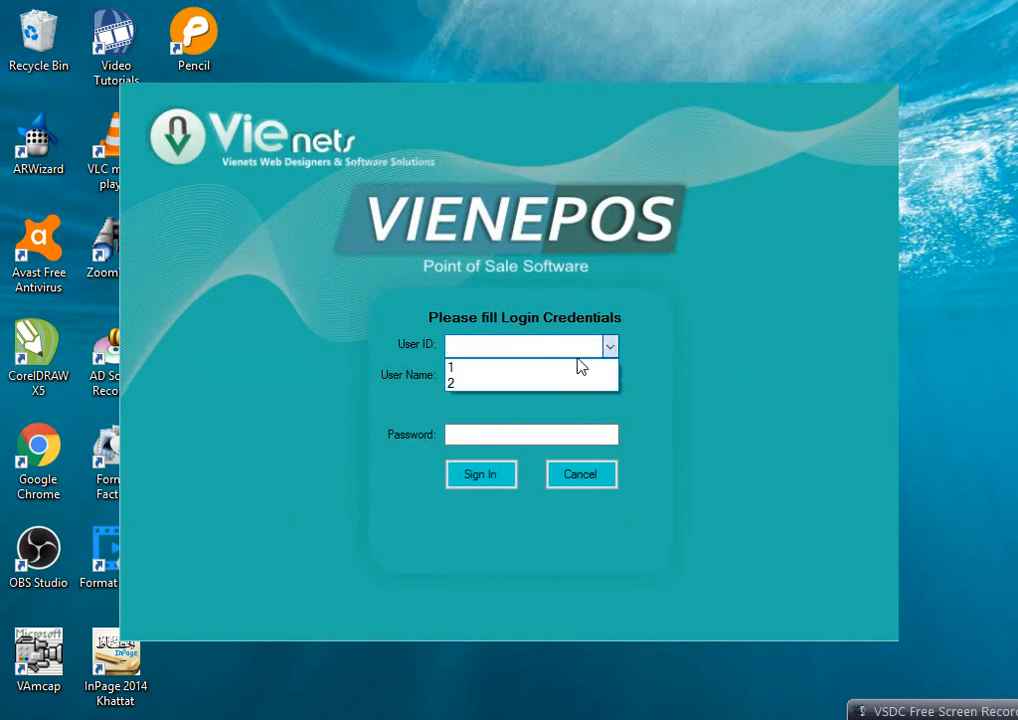
click(475, 385)
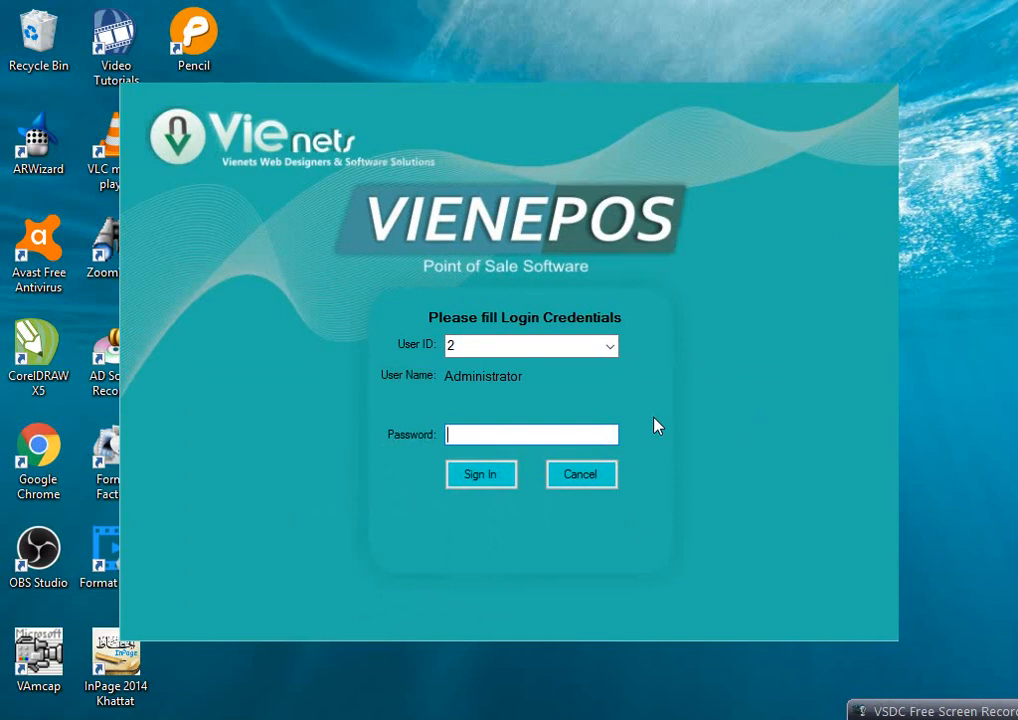
click(614, 343)
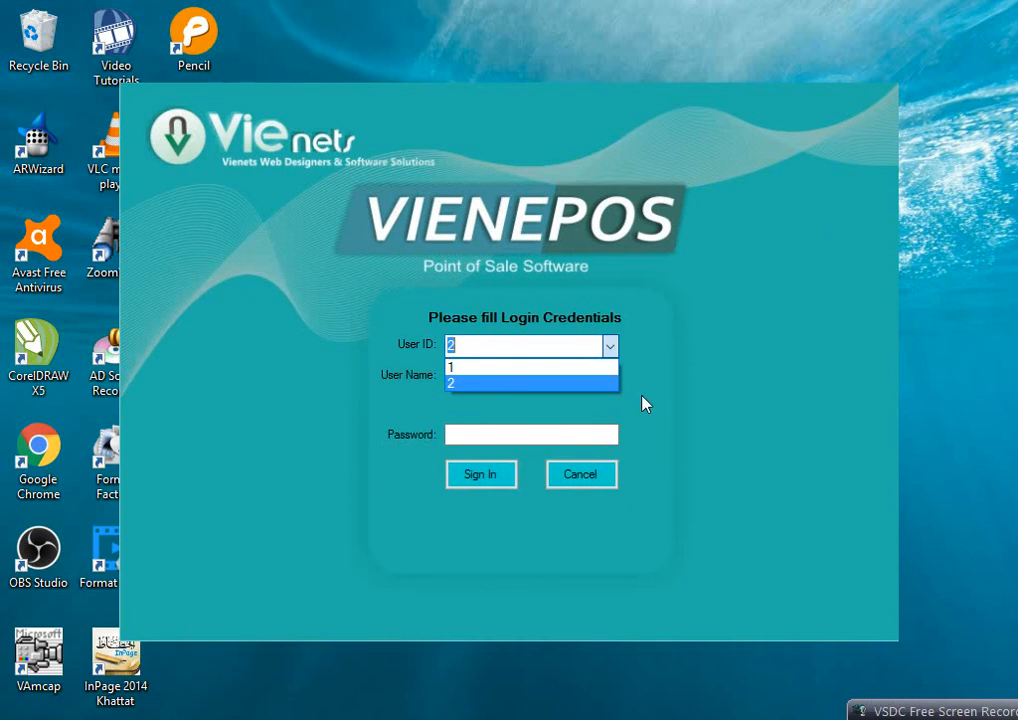
key(Return)
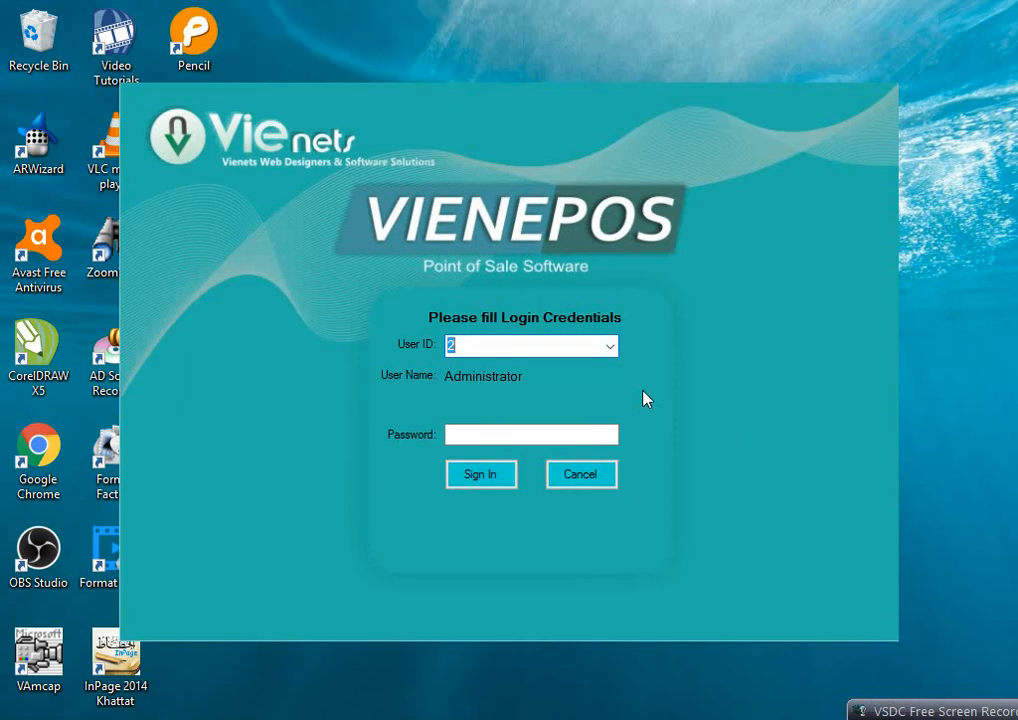
click(527, 434)
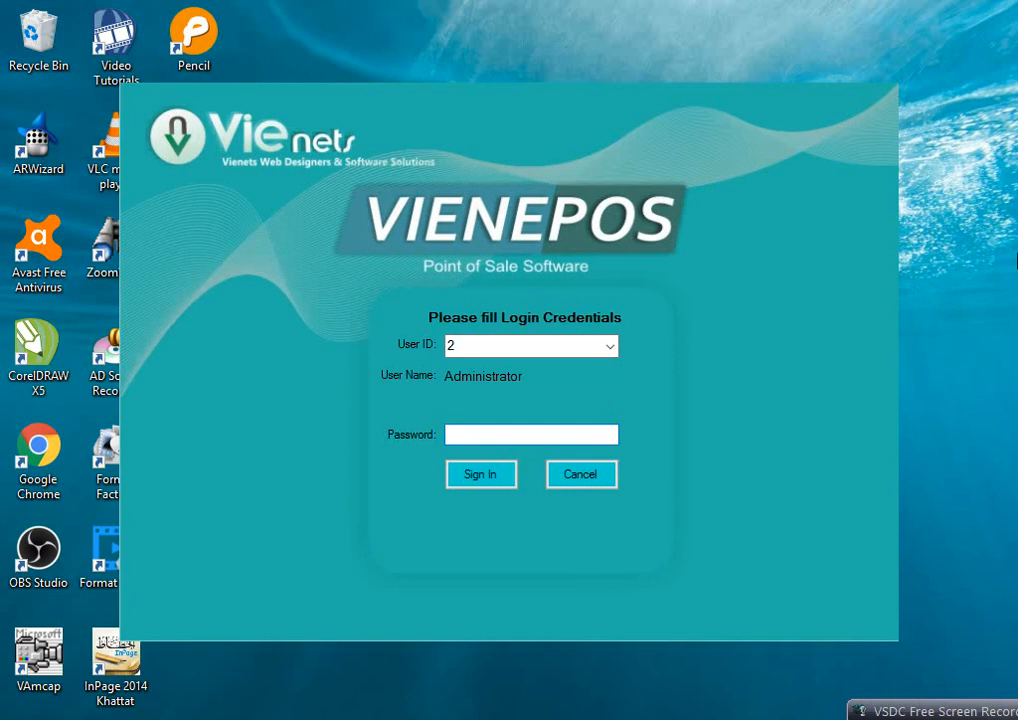
text(*******)
key(Return)
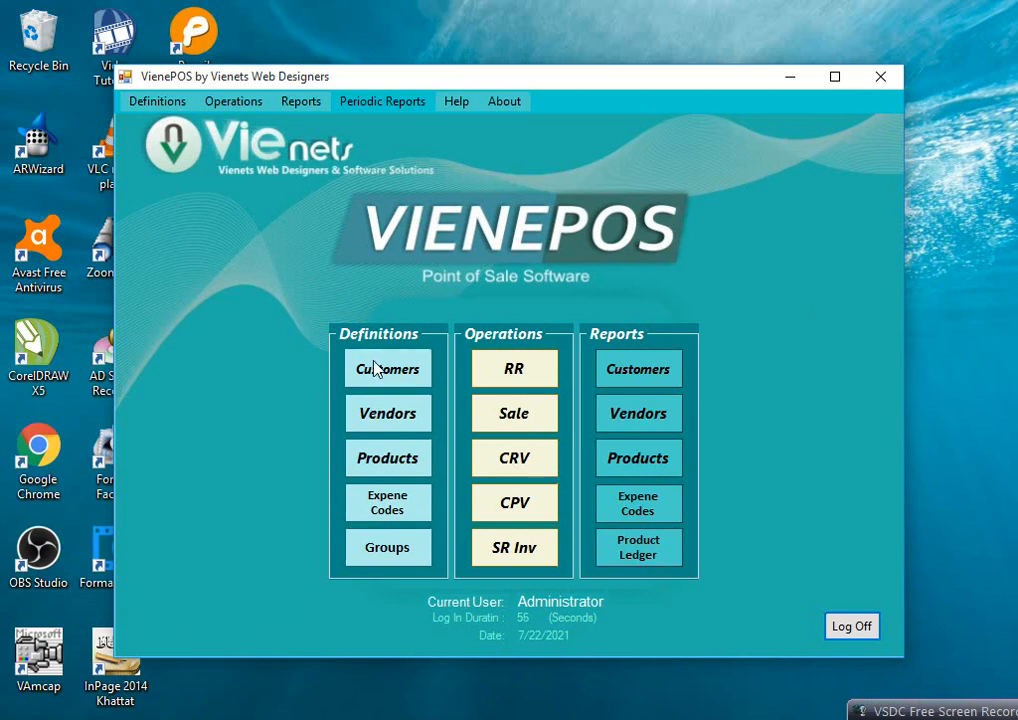
- Open the user accounts form and display the table of existing users
click(157, 101)
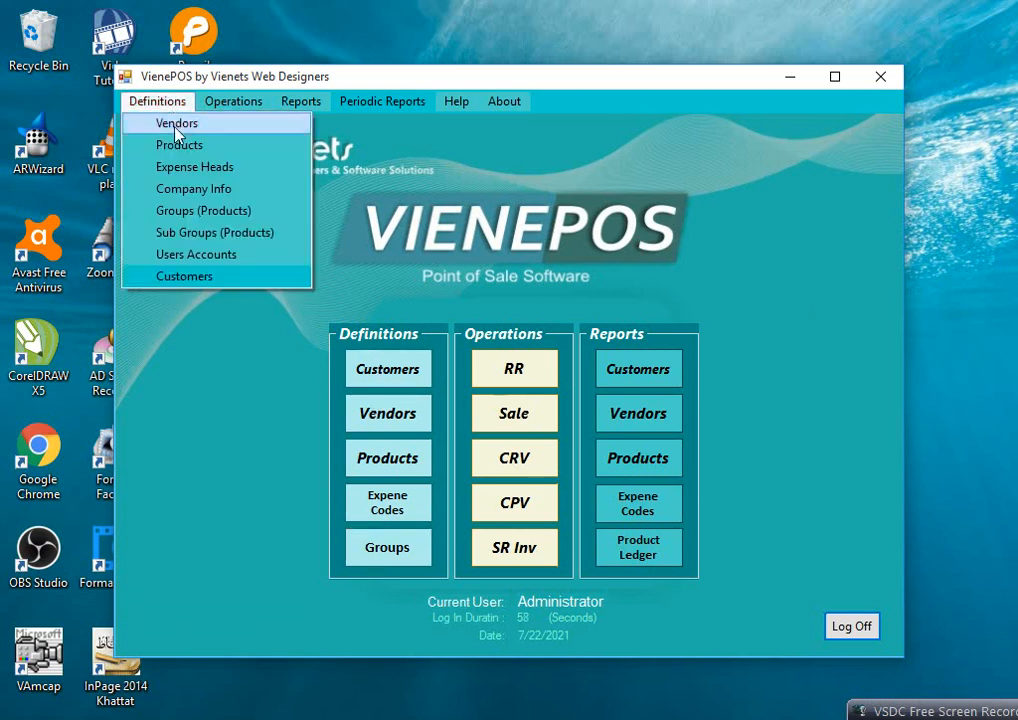
click(231, 256)
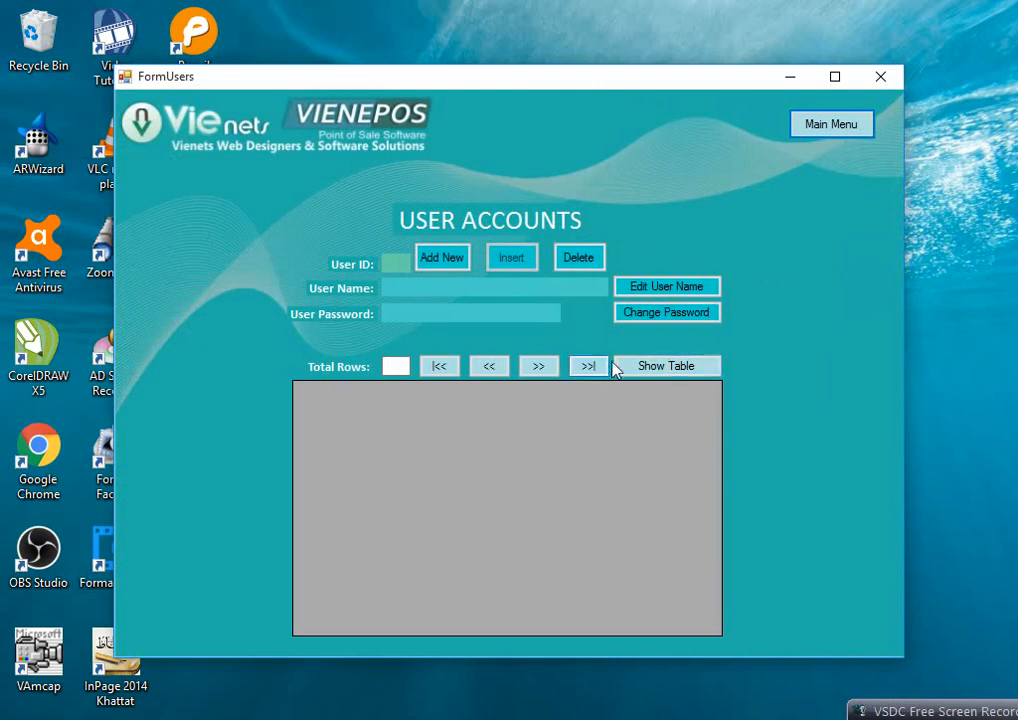
click(686, 367)
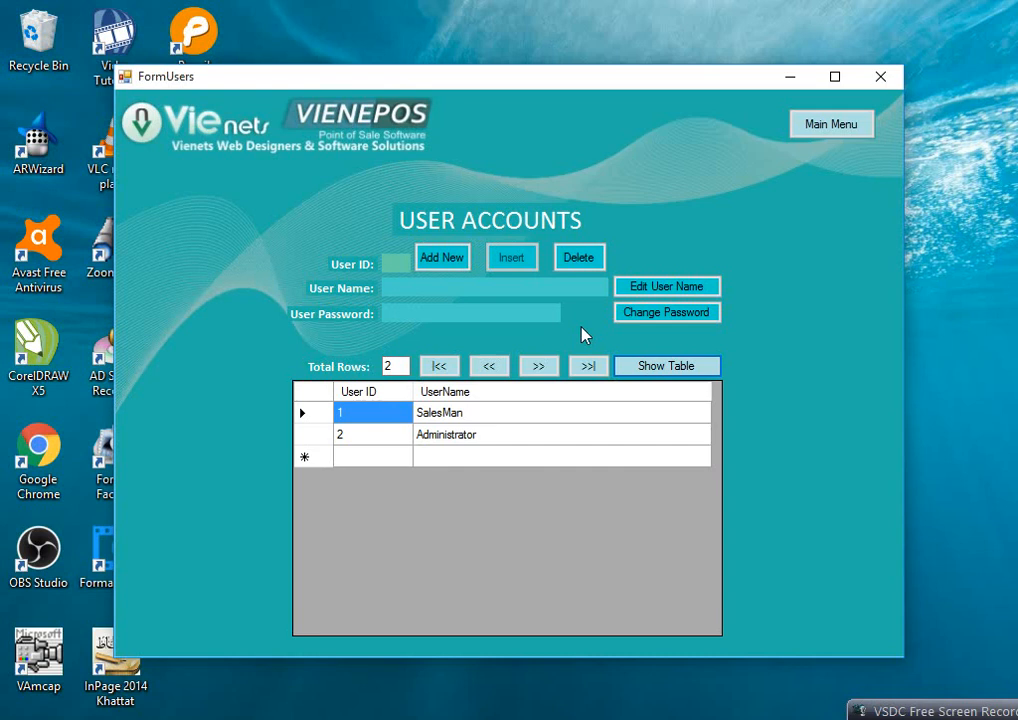
- Add a new user account named Sales Man 2 with a user password and return to the main menu
click(443, 262)
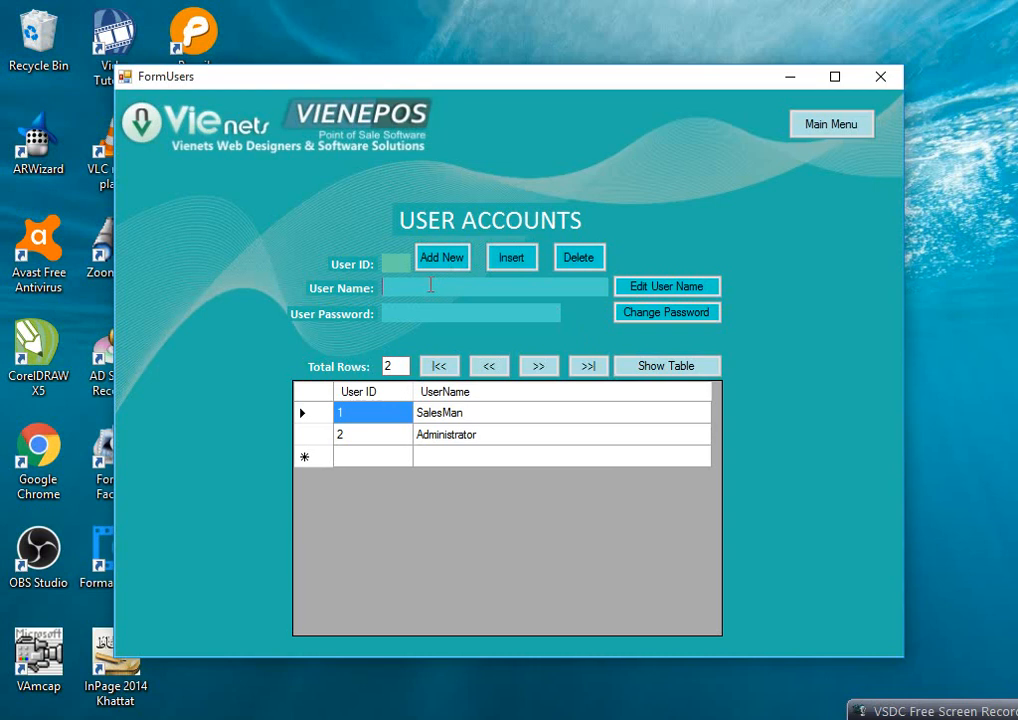
text(Sales Man 2)
click(433, 314)
text(******)
click(514, 258)
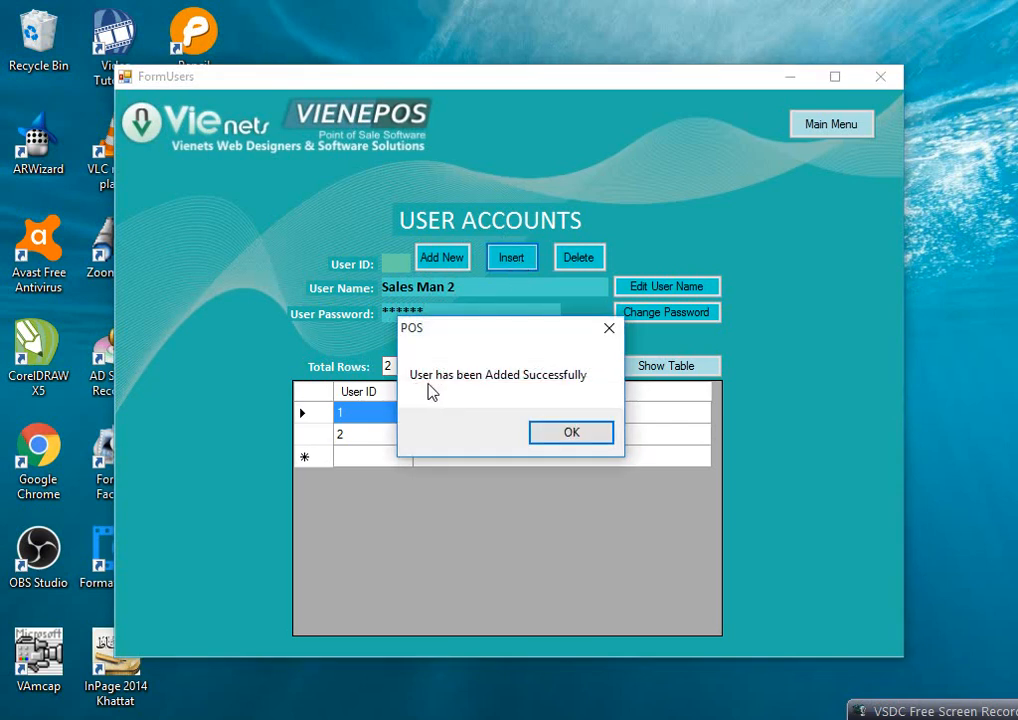
click(600, 432)
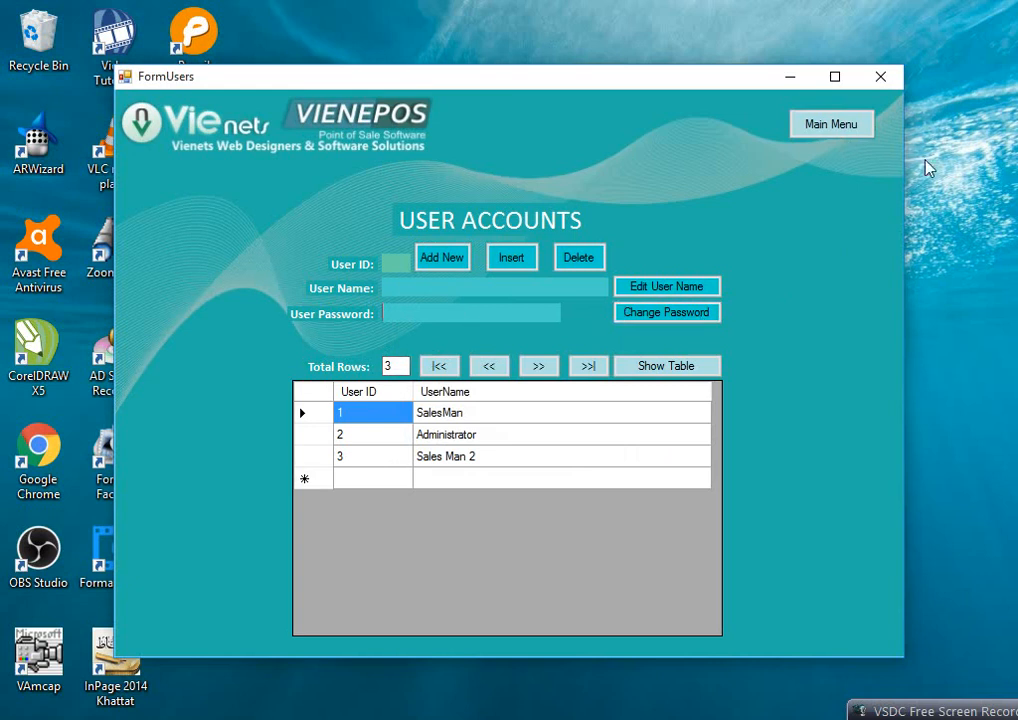
click(842, 138)
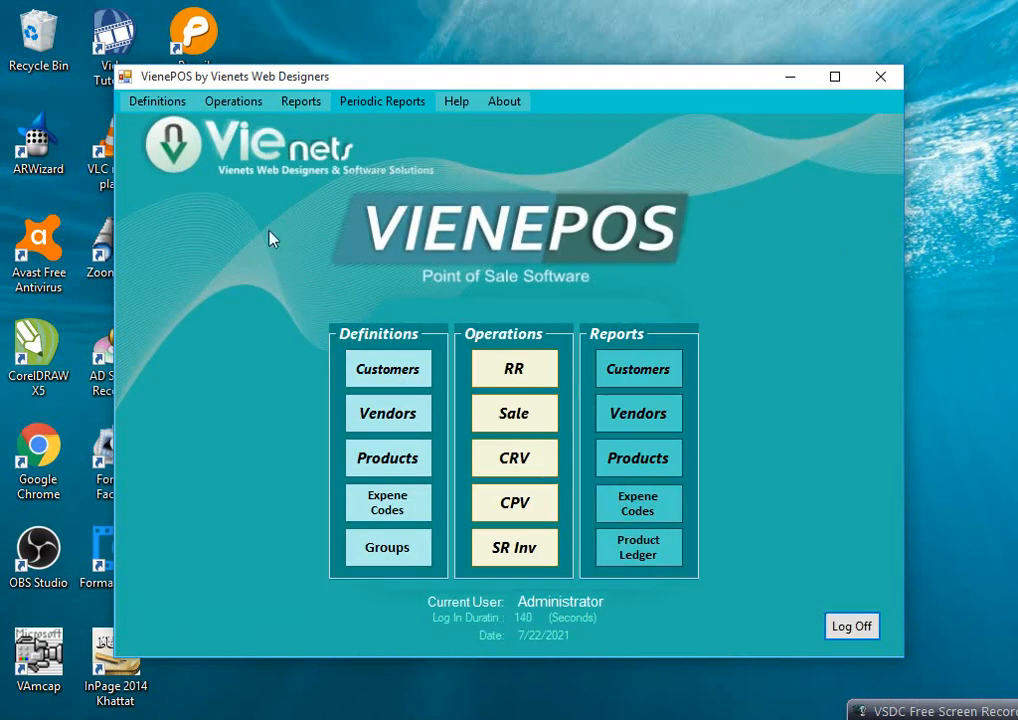
- Open the company information form, review the company name, address and contact fields, and return to the main menu
click(190, 104)
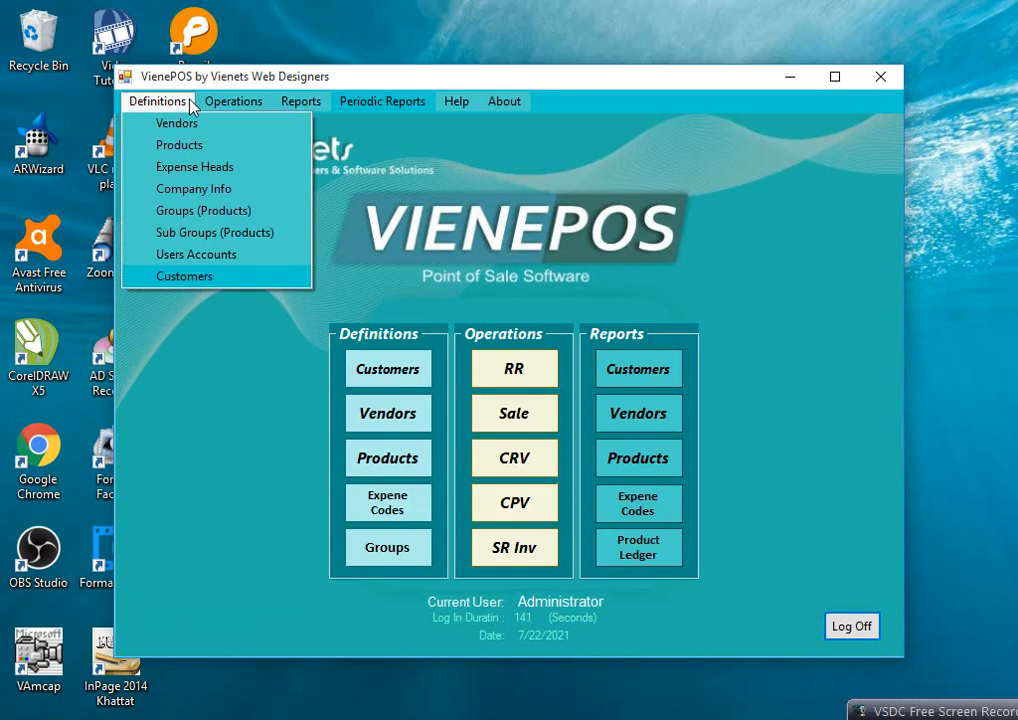
click(232, 190)
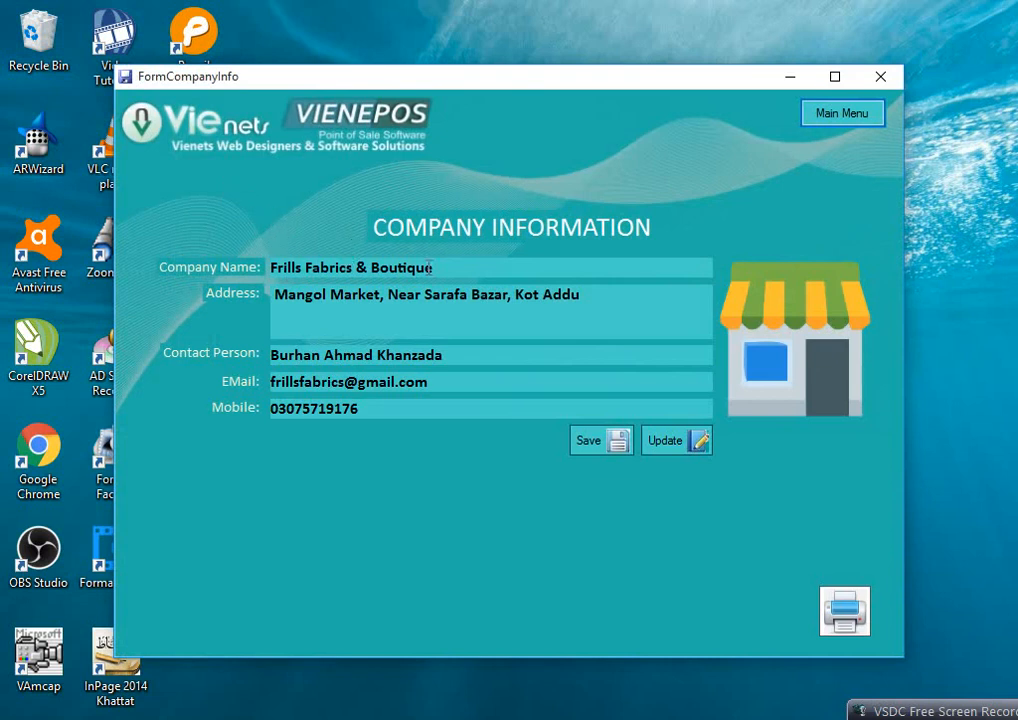
drag(436, 268, 259, 266)
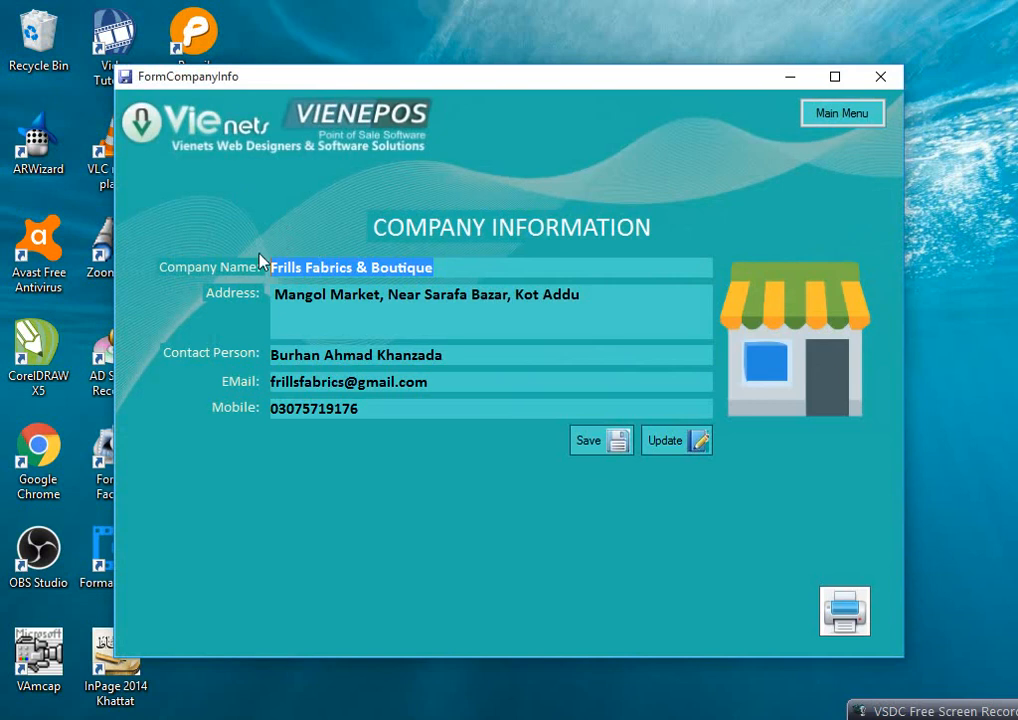
click(602, 318)
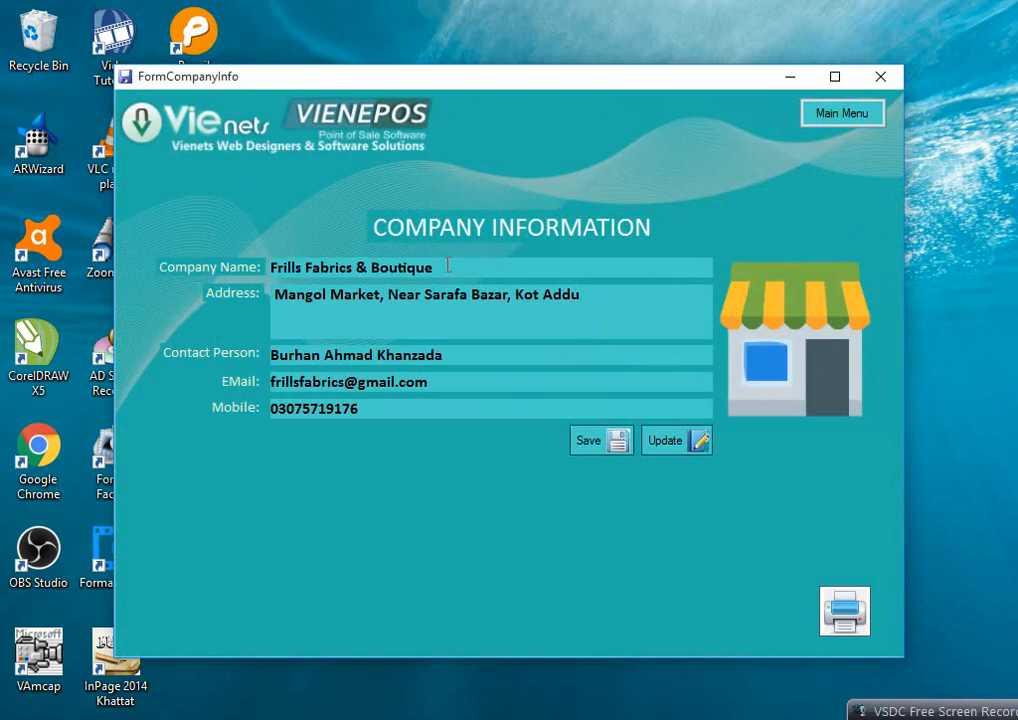
click(470, 355)
click(593, 298)
click(842, 114)
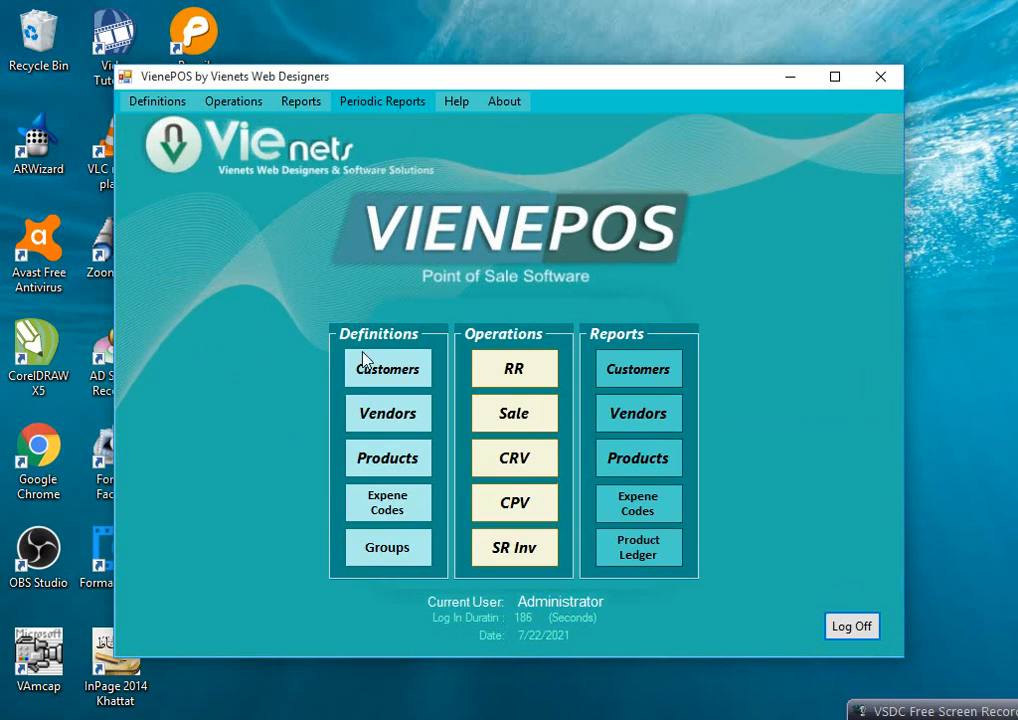
- Open the customers information form and display the table of all customers
click(165, 101)
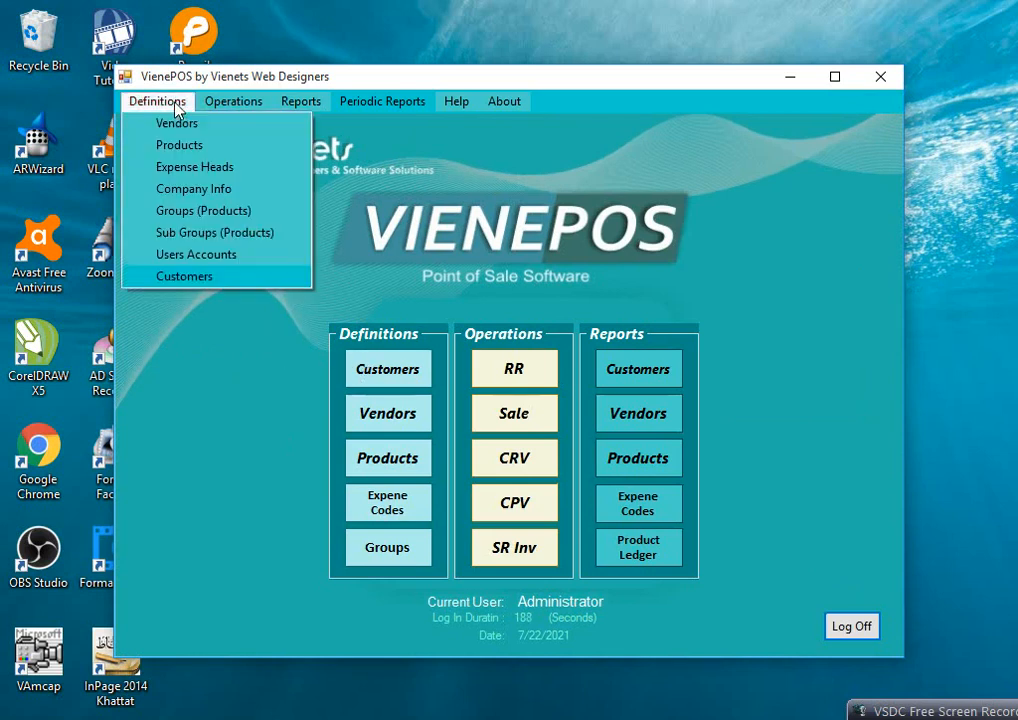
click(185, 276)
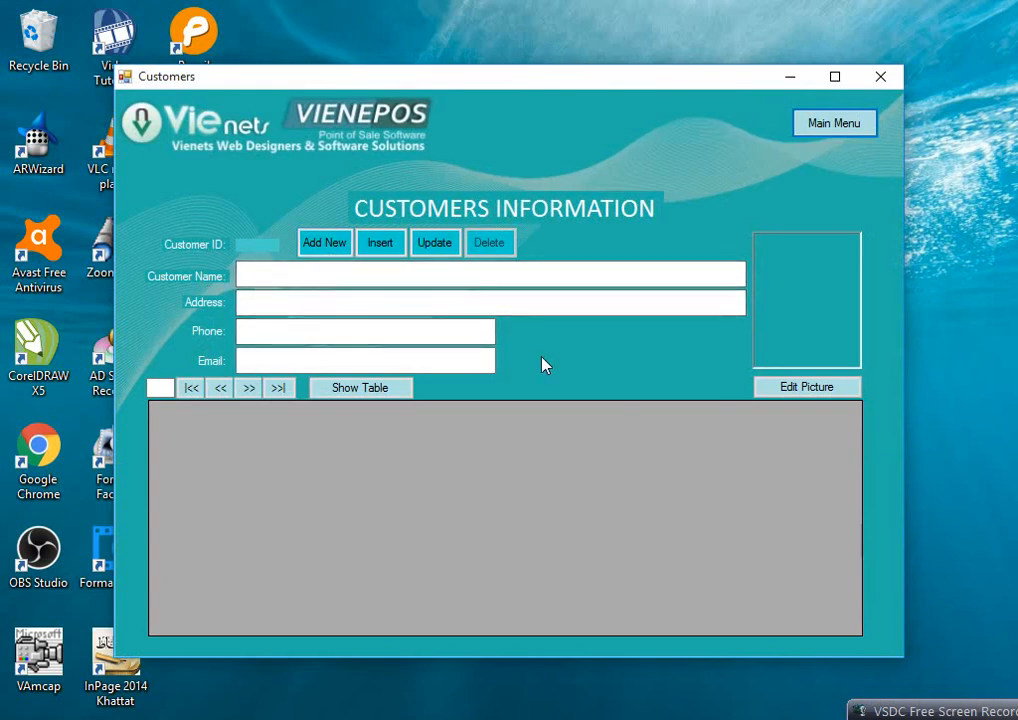
click(392, 397)
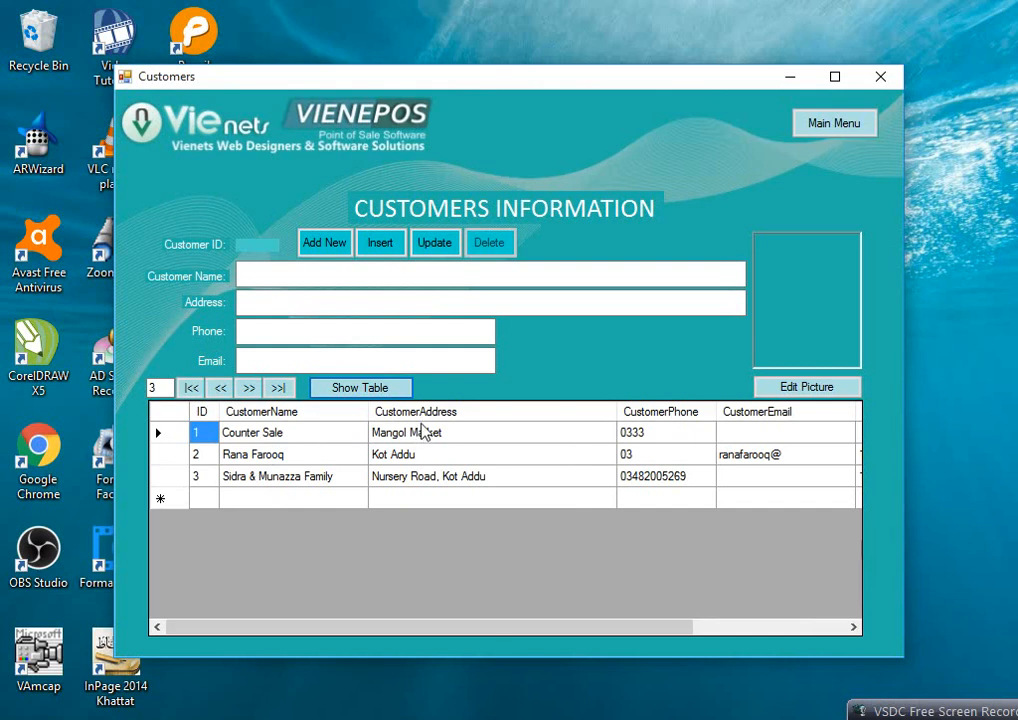
- Browse back and forth through the individual customer records to examine their details
click(220, 390)
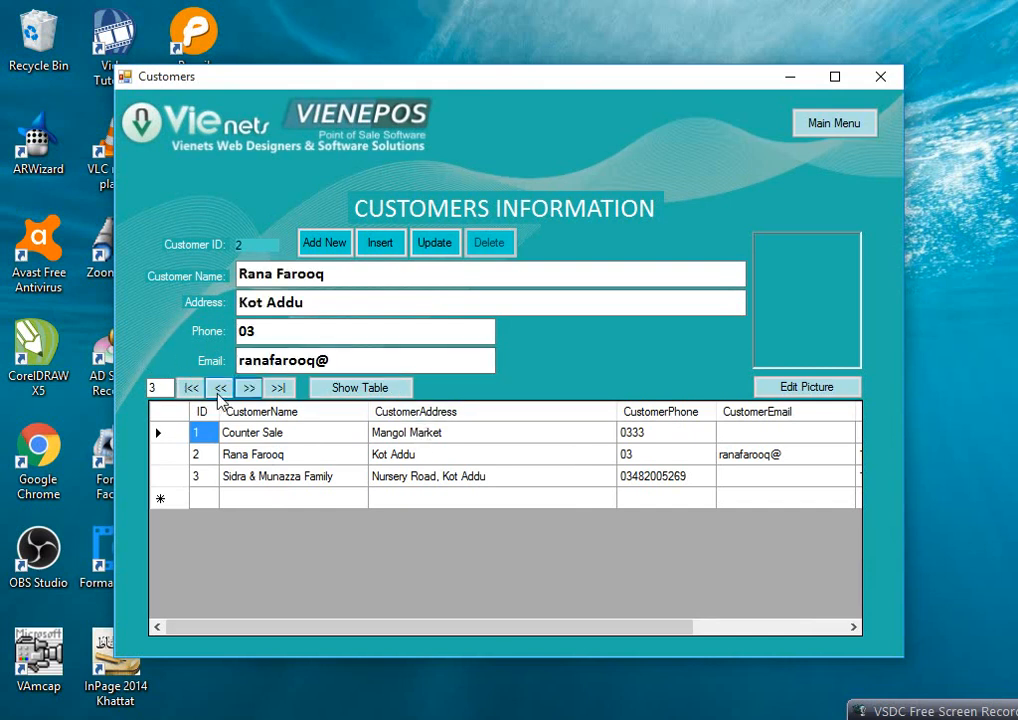
click(220, 390)
click(247, 390)
click(221, 390)
click(243, 394)
click(244, 392)
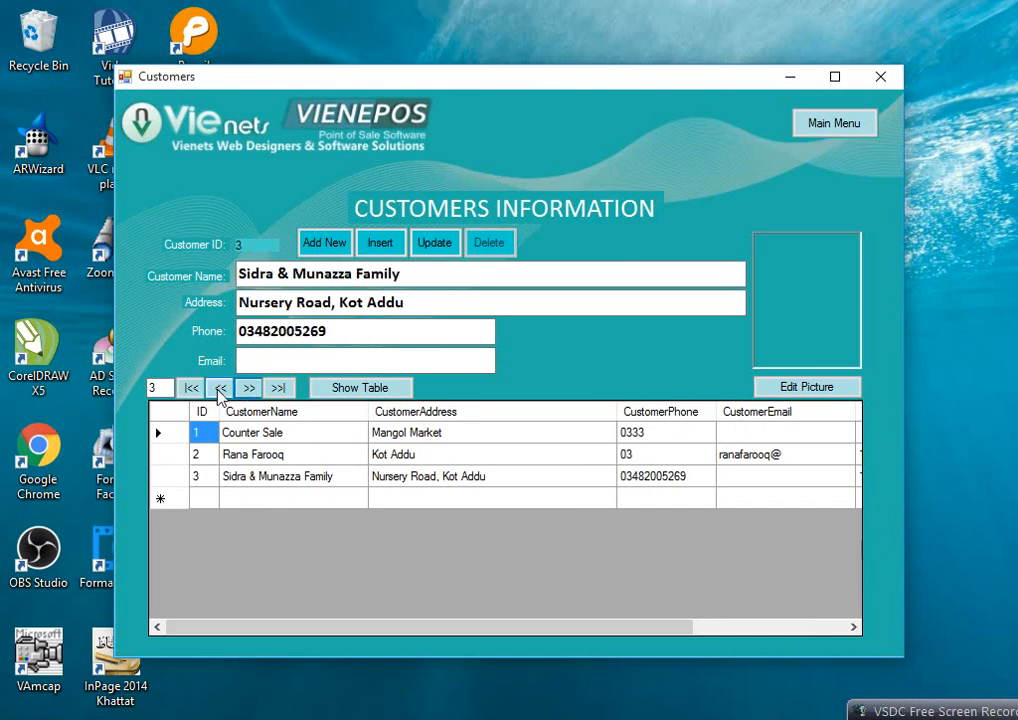
click(220, 392)
click(240, 393)
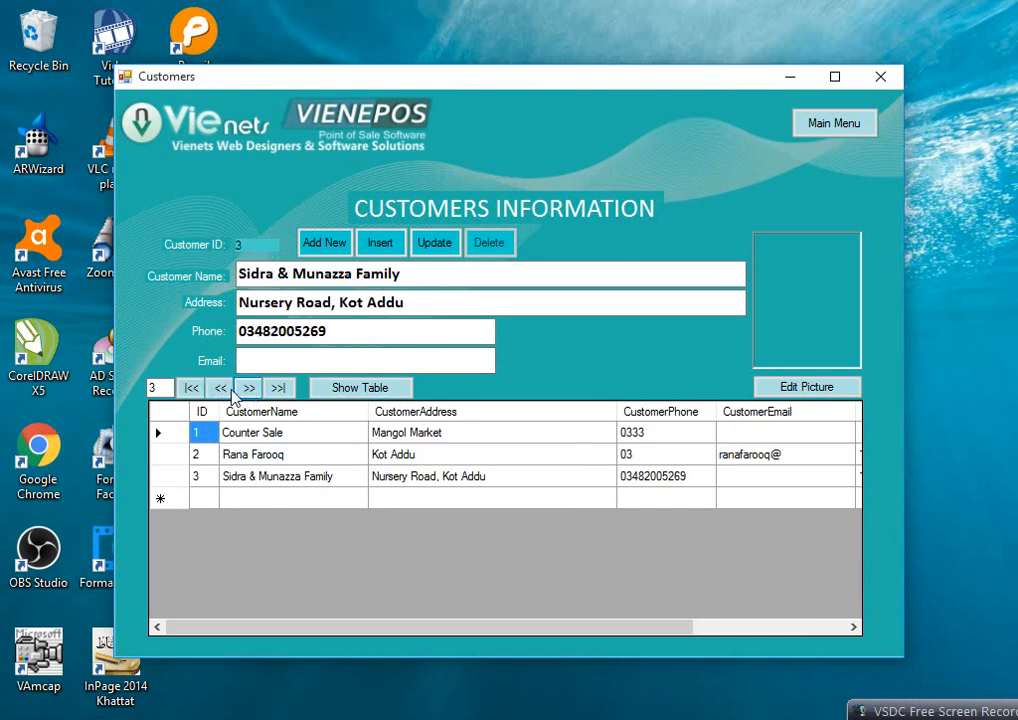
click(221, 389)
click(223, 389)
click(247, 390)
click(247, 390)
click(327, 244)
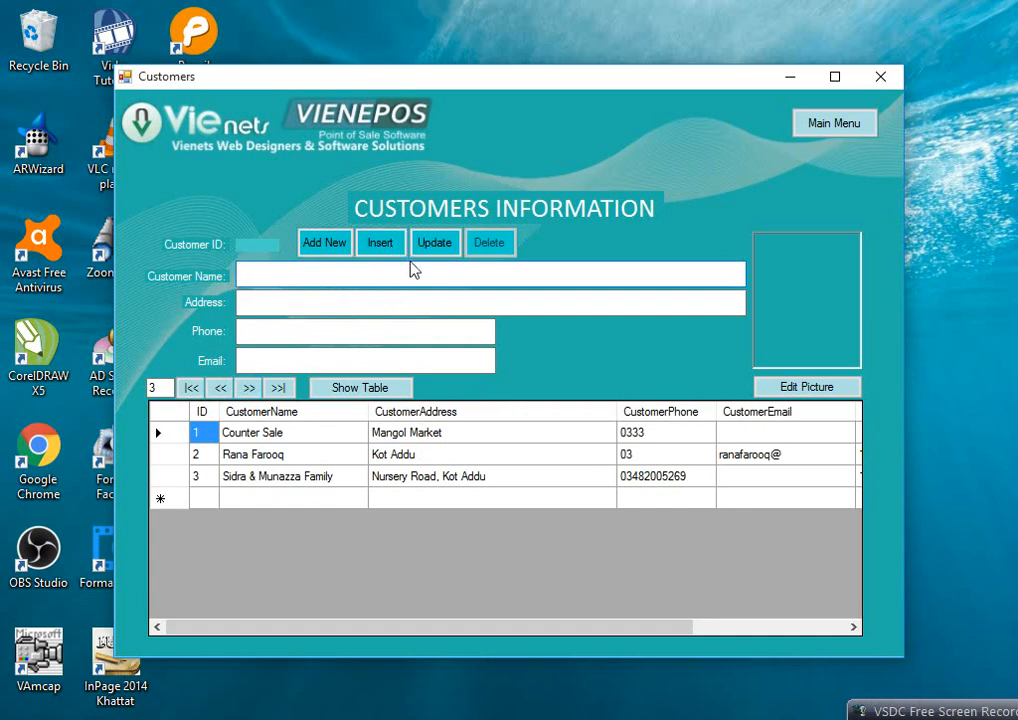
click(473, 298)
click(840, 128)
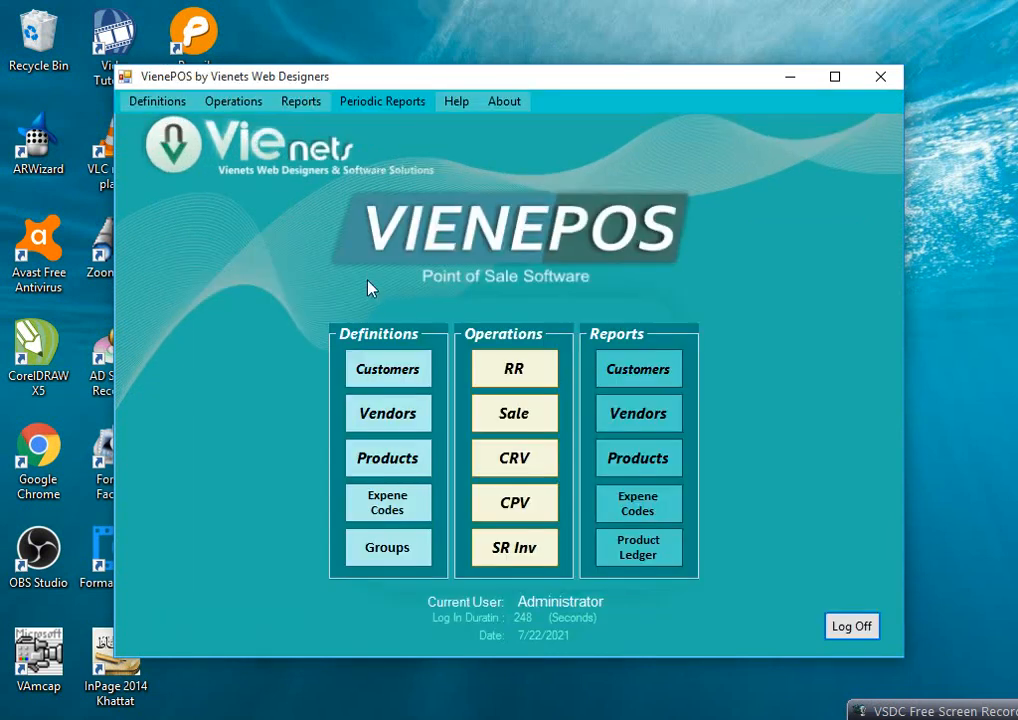
- Open the vendors information form, display the vendor table and step through the vendor records
click(398, 416)
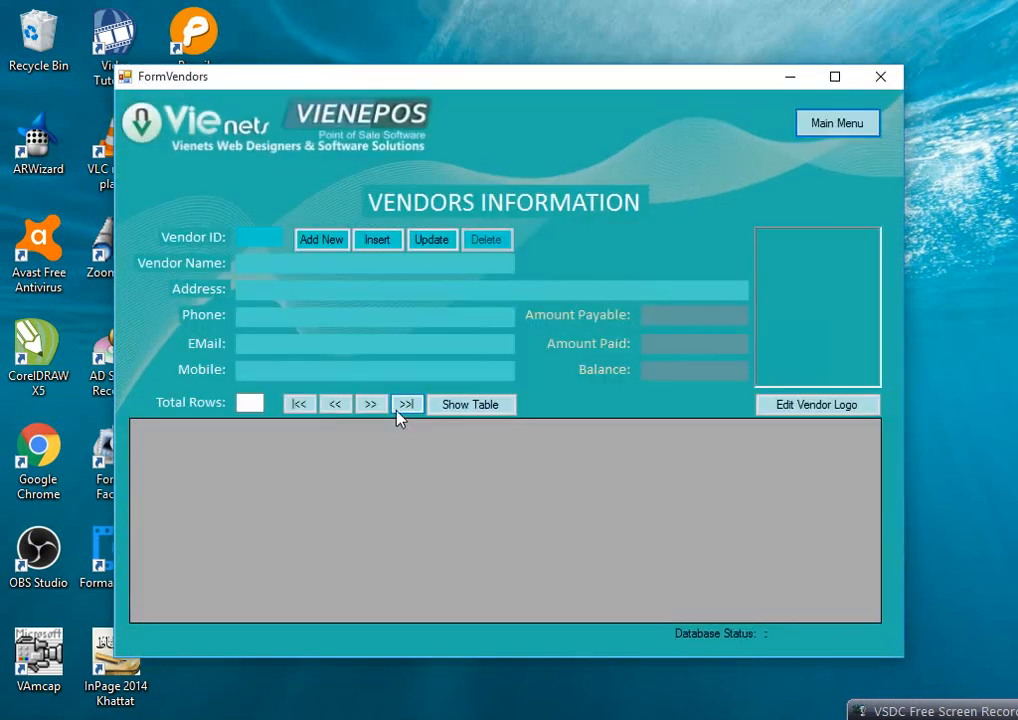
click(843, 120)
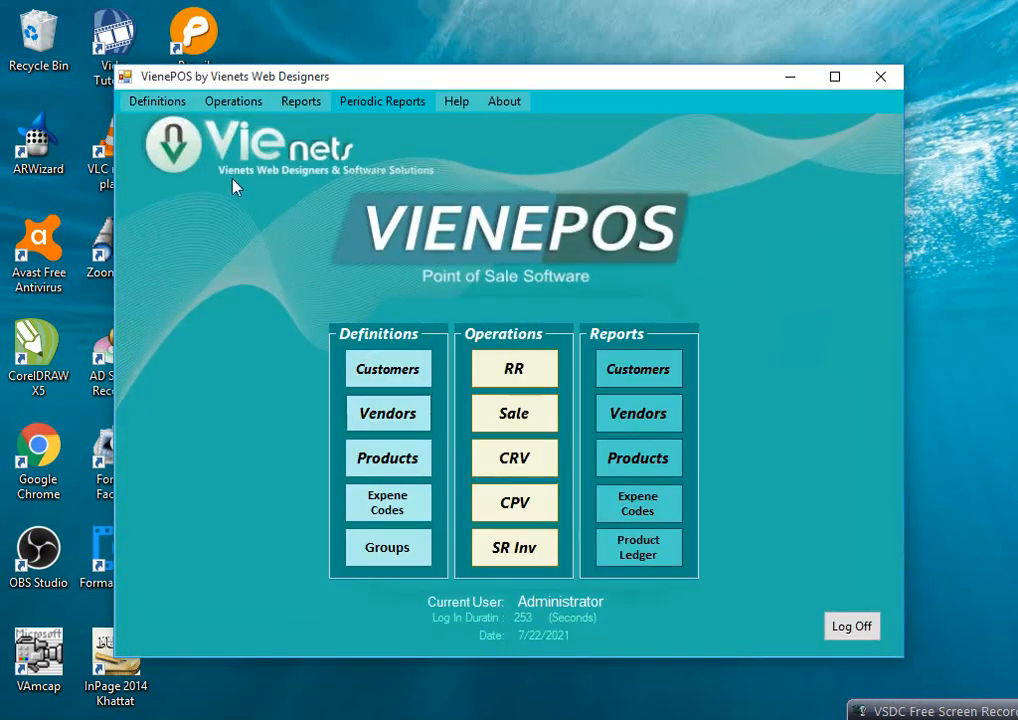
click(157, 101)
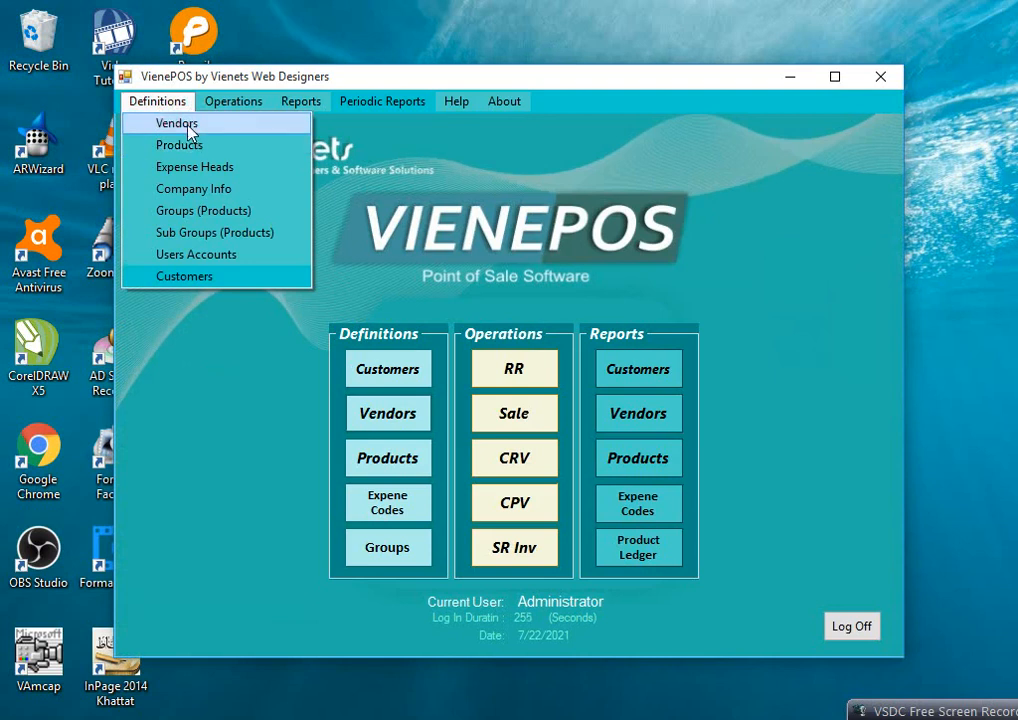
click(180, 124)
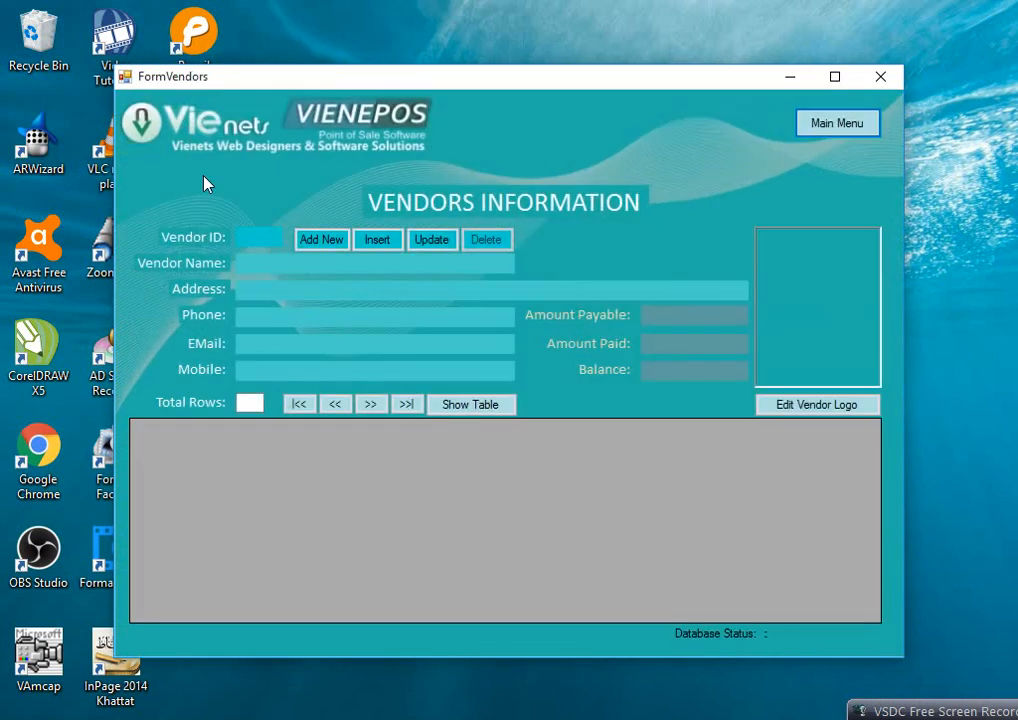
click(471, 405)
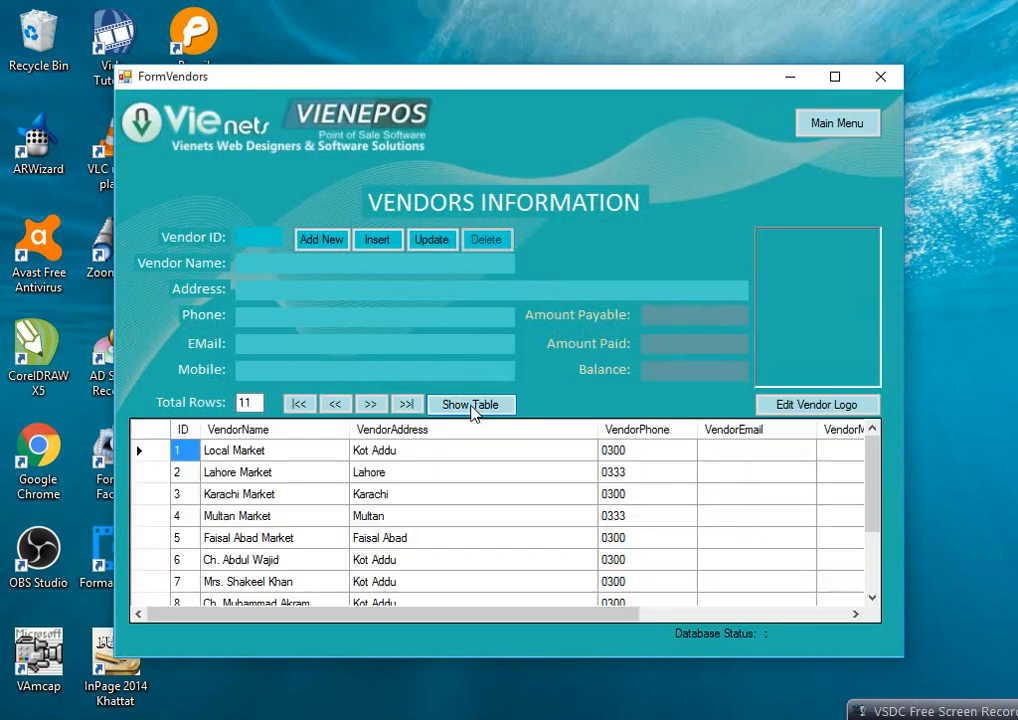
click(370, 405)
click(336, 404)
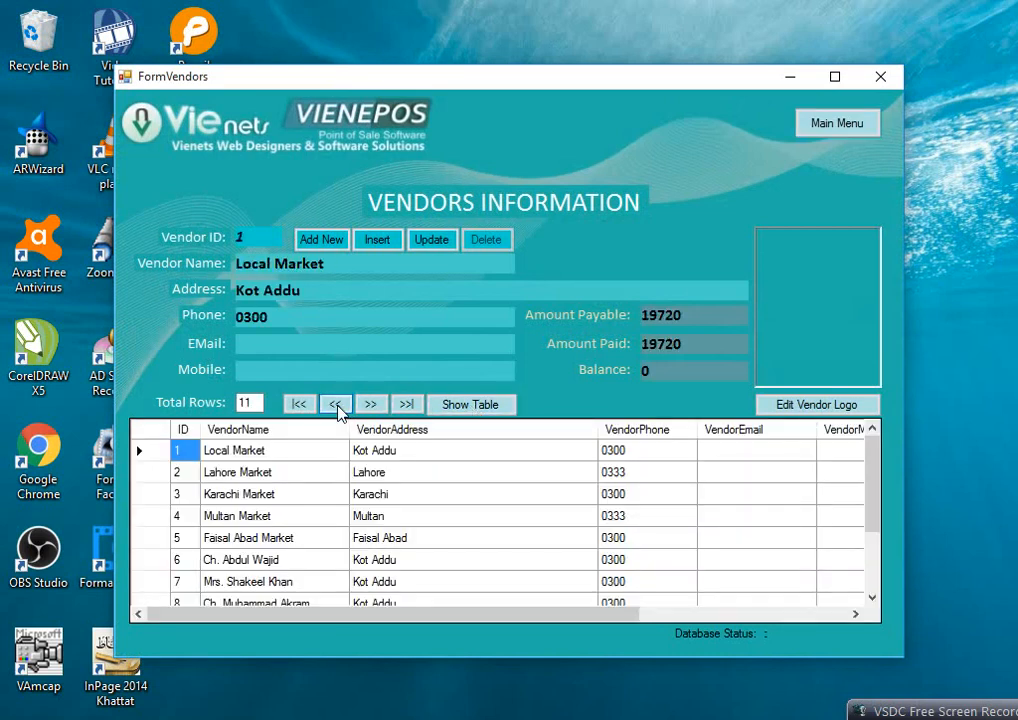
- Browse forward and back through the vendor records, ending on the record with vendor ID 7
click(372, 404)
click(378, 404)
click(376, 404)
click(376, 404)
click(376, 404)
click(376, 404)
click(376, 404)
click(376, 404)
click(328, 404)
click(331, 404)
click(338, 403)
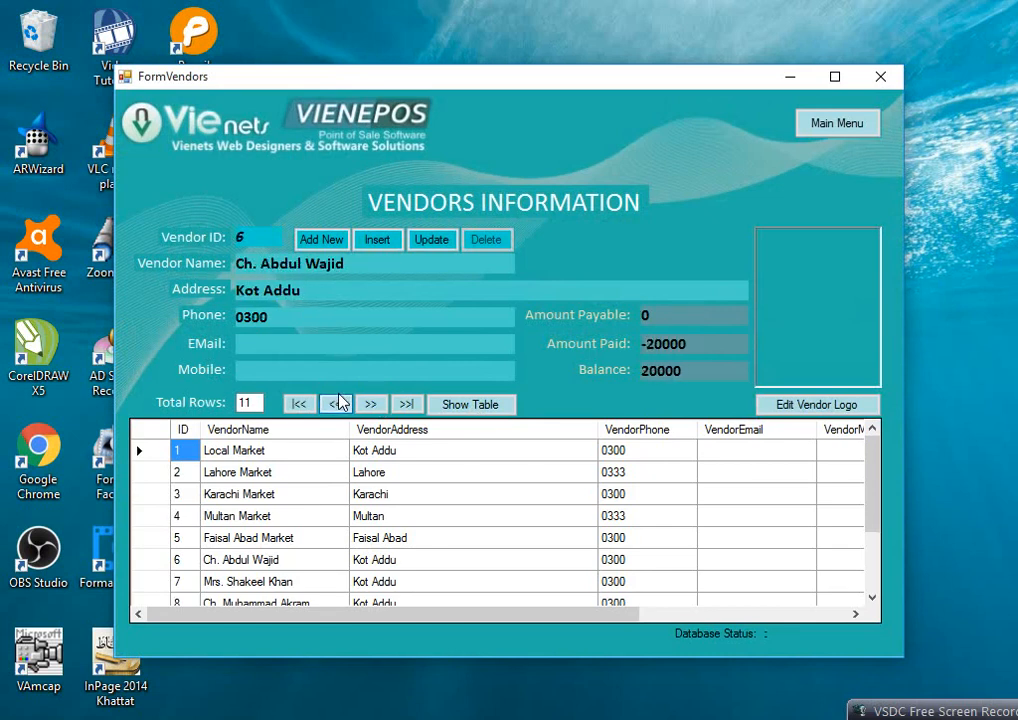
click(366, 404)
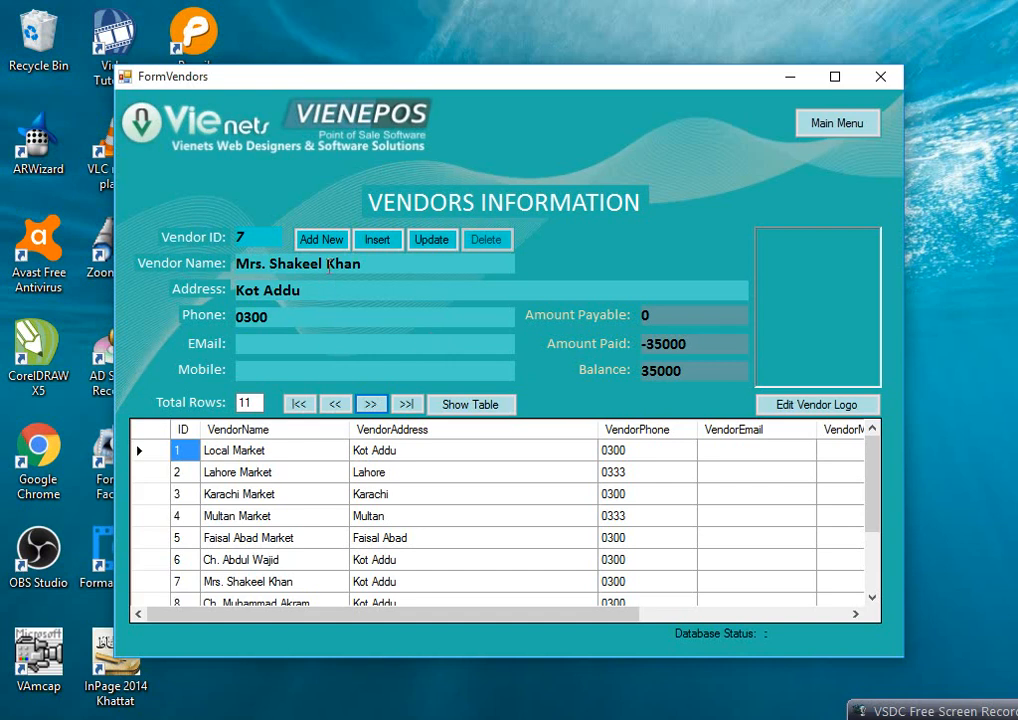
- Advance to the last vendor record, step back to vendor ID 7 and return to the main menu
click(370, 406)
click(370, 406)
click(370, 406)
click(370, 406)
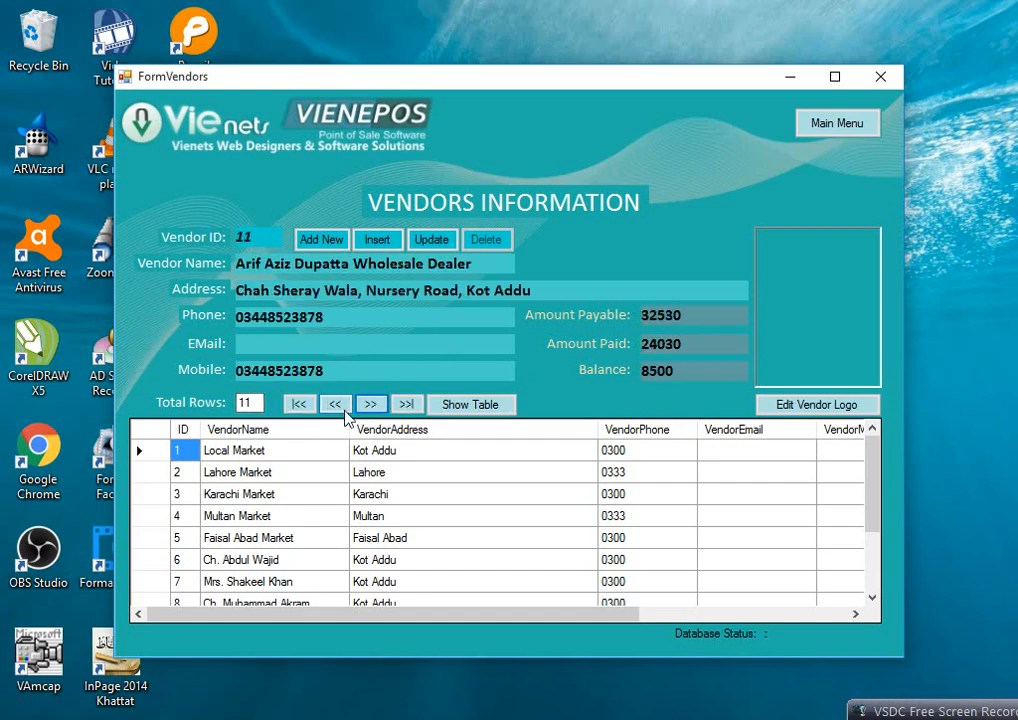
click(336, 405)
click(336, 405)
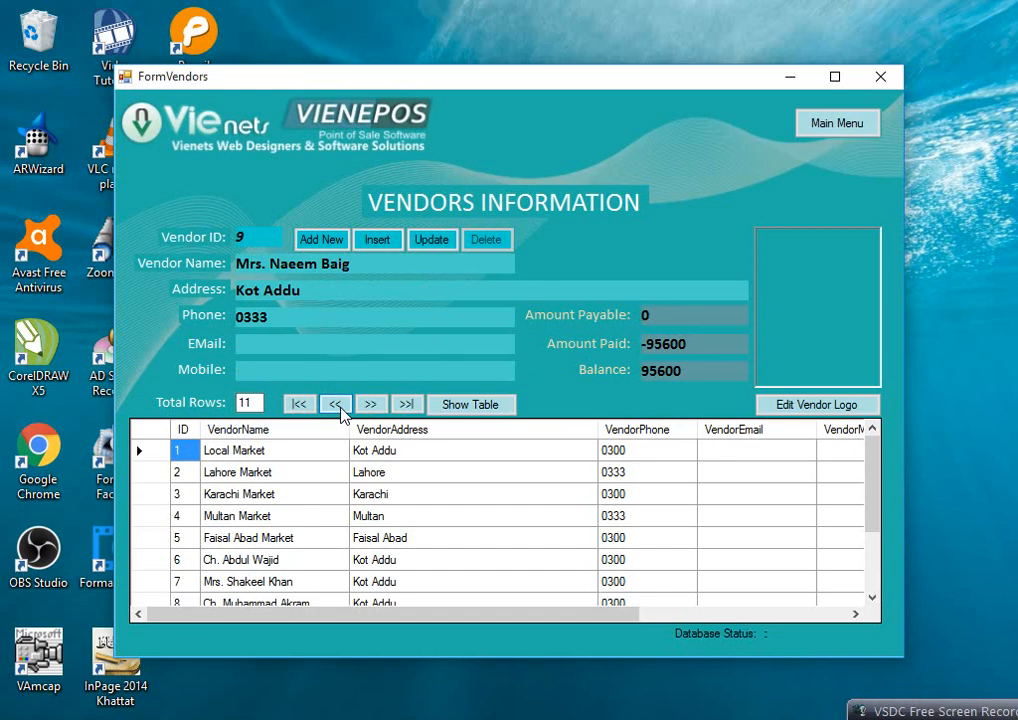
click(336, 405)
click(336, 405)
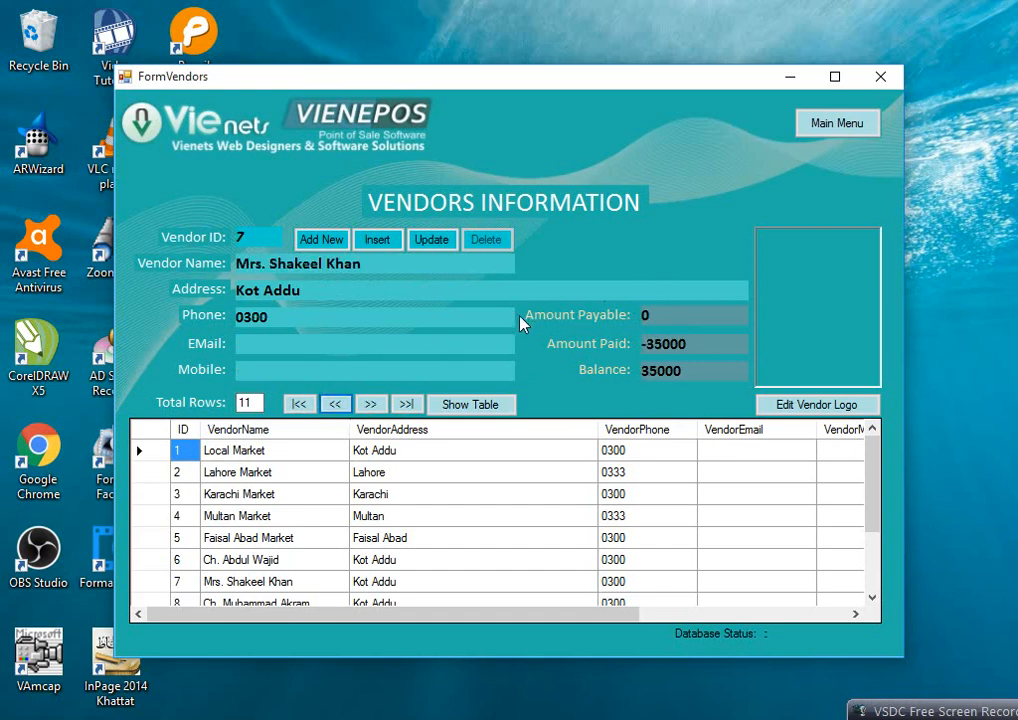
drag(882, 495, 897, 438)
click(815, 135)
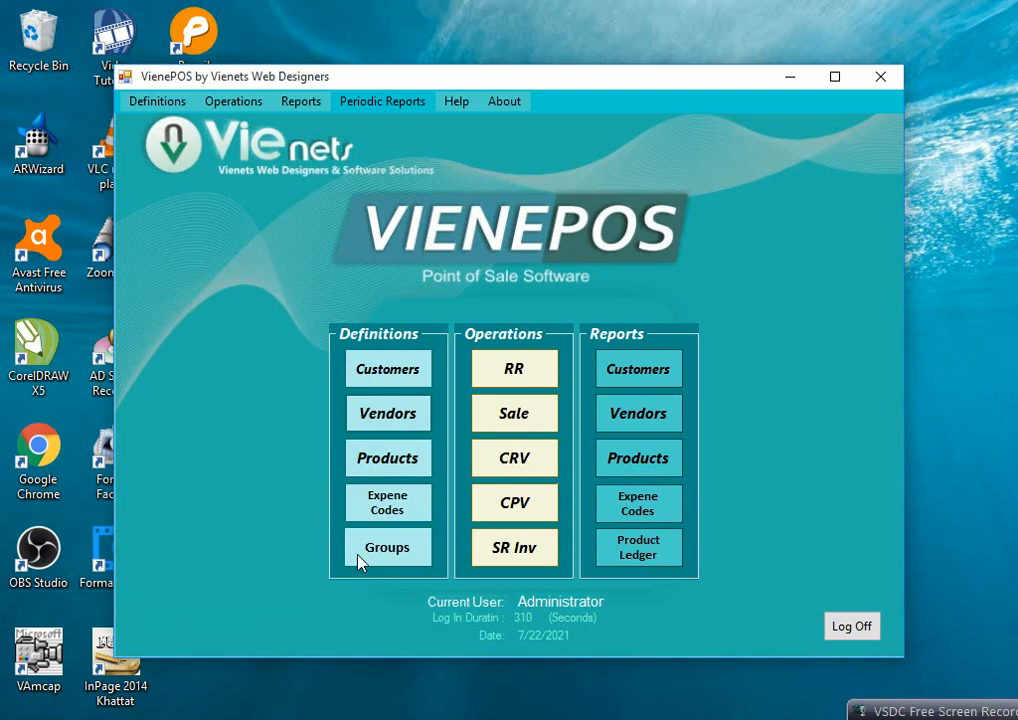
- Open the expense heads form, try both expense categories, examine the full expense table and return to the main menu
click(396, 512)
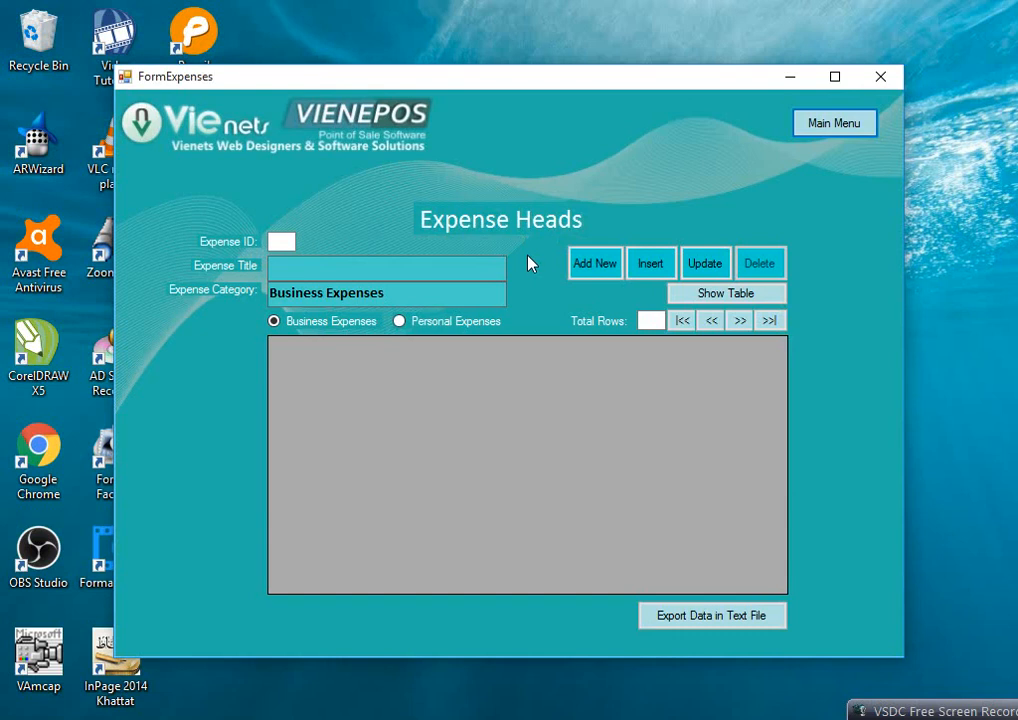
click(406, 320)
click(334, 322)
click(735, 300)
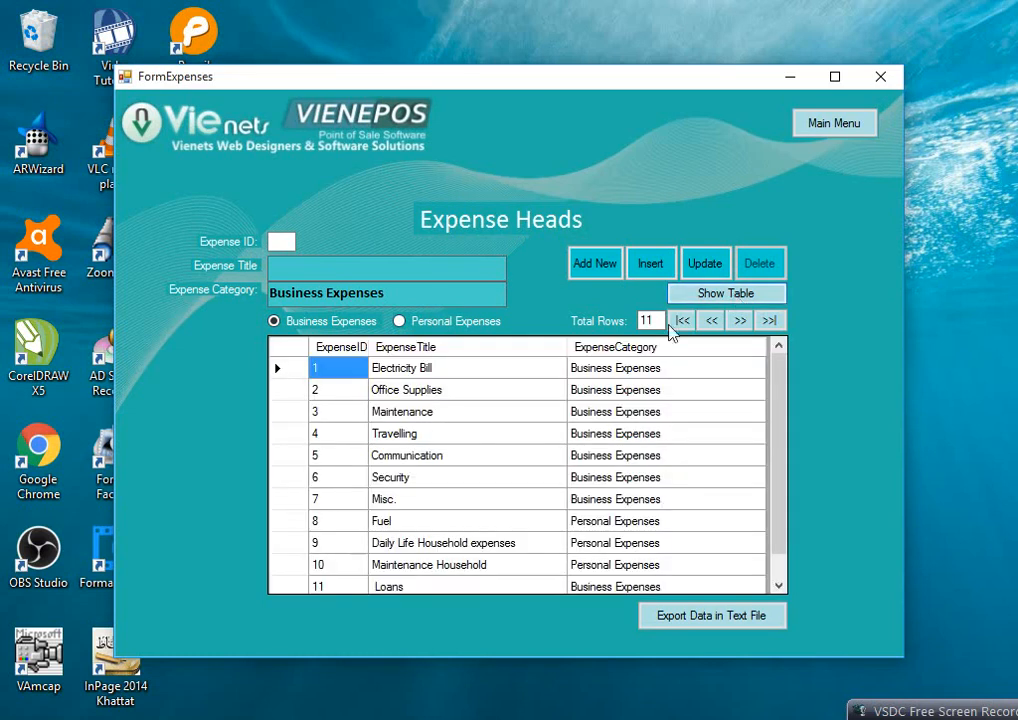
drag(777, 457, 810, 500)
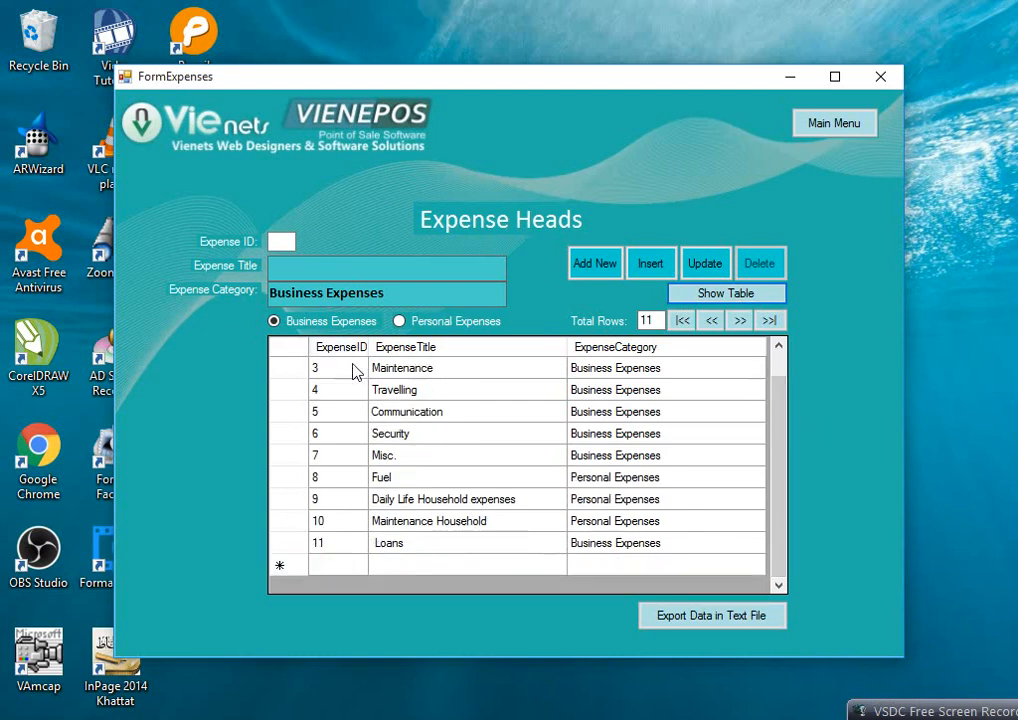
scroll(754, 454, up, 1)
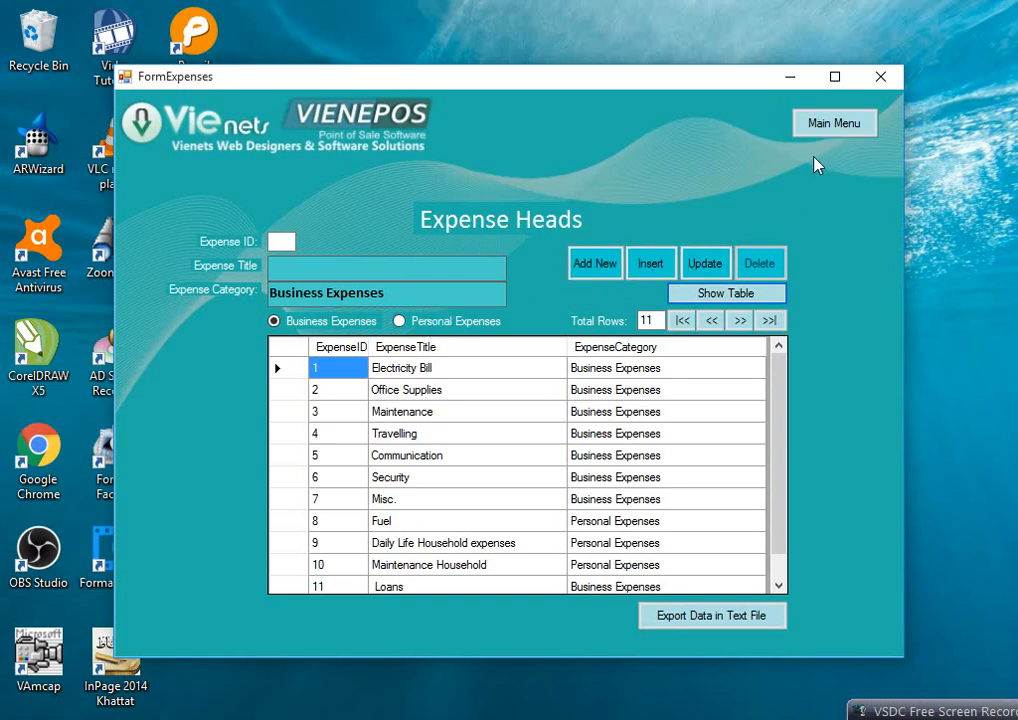
click(822, 132)
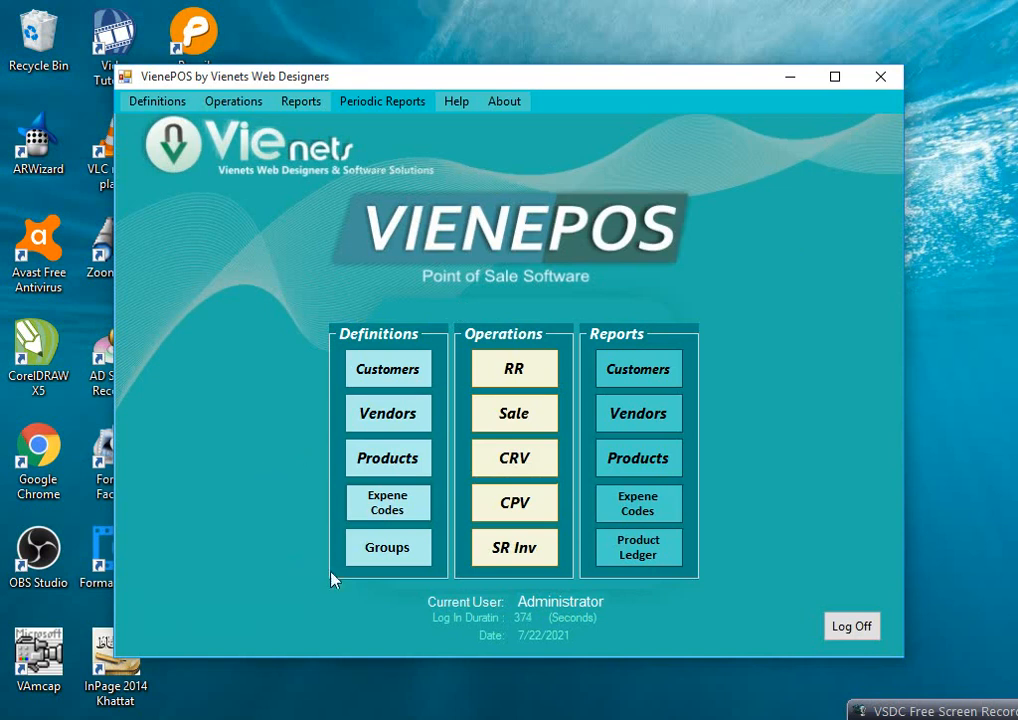
- Open the product groups form, display the group table and step through the records to Un Stitched Single Shirts
click(395, 558)
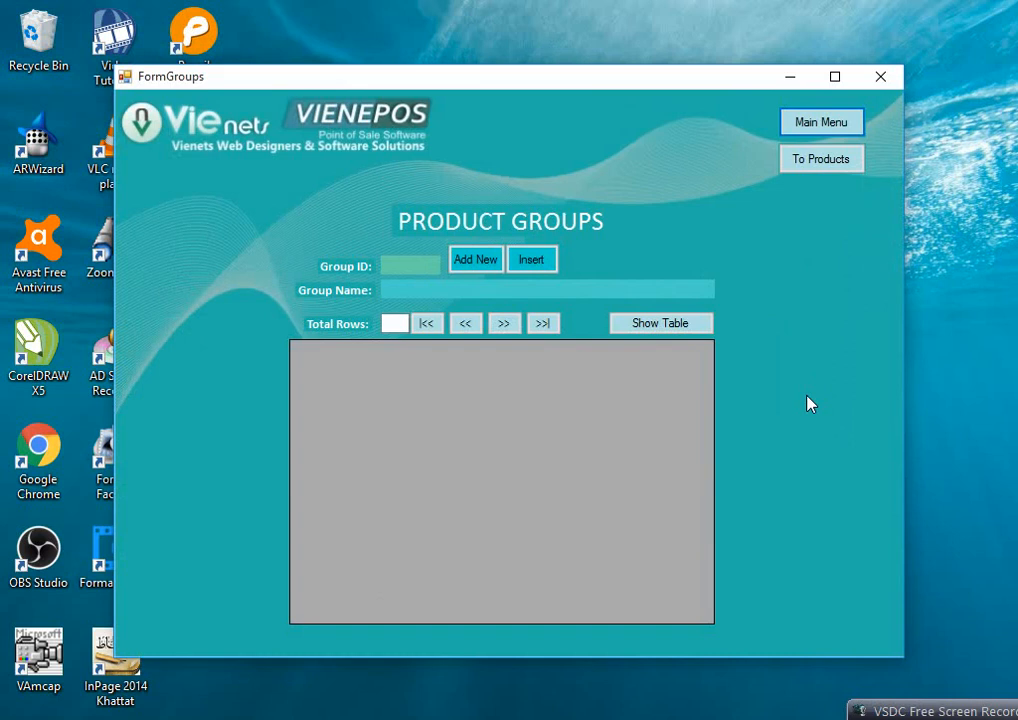
click(693, 321)
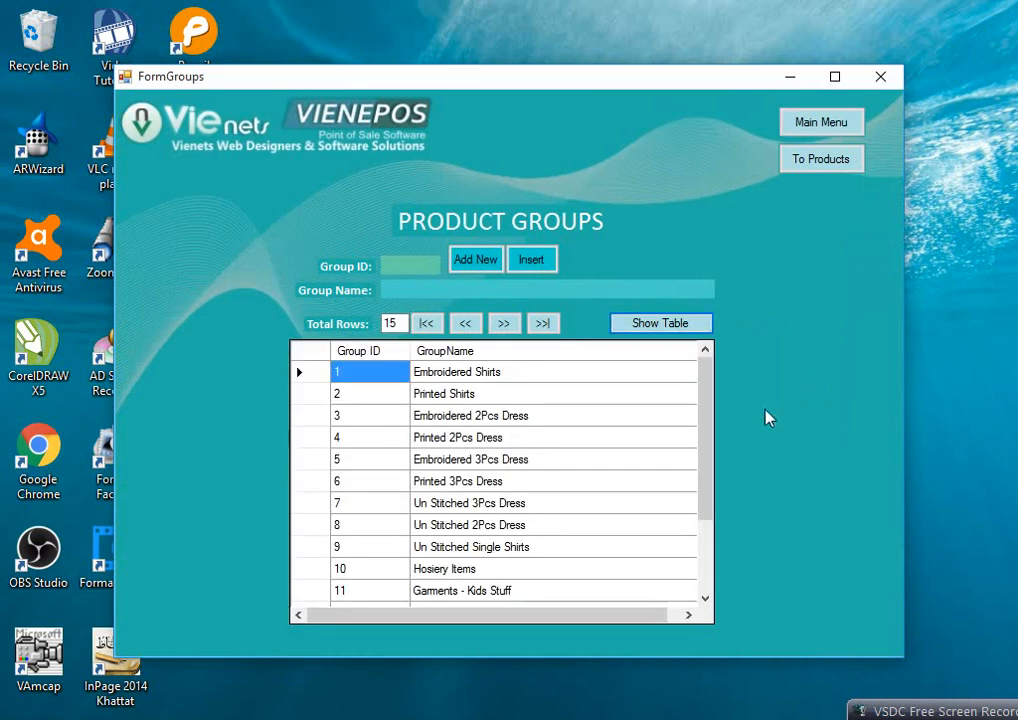
click(502, 324)
click(502, 325)
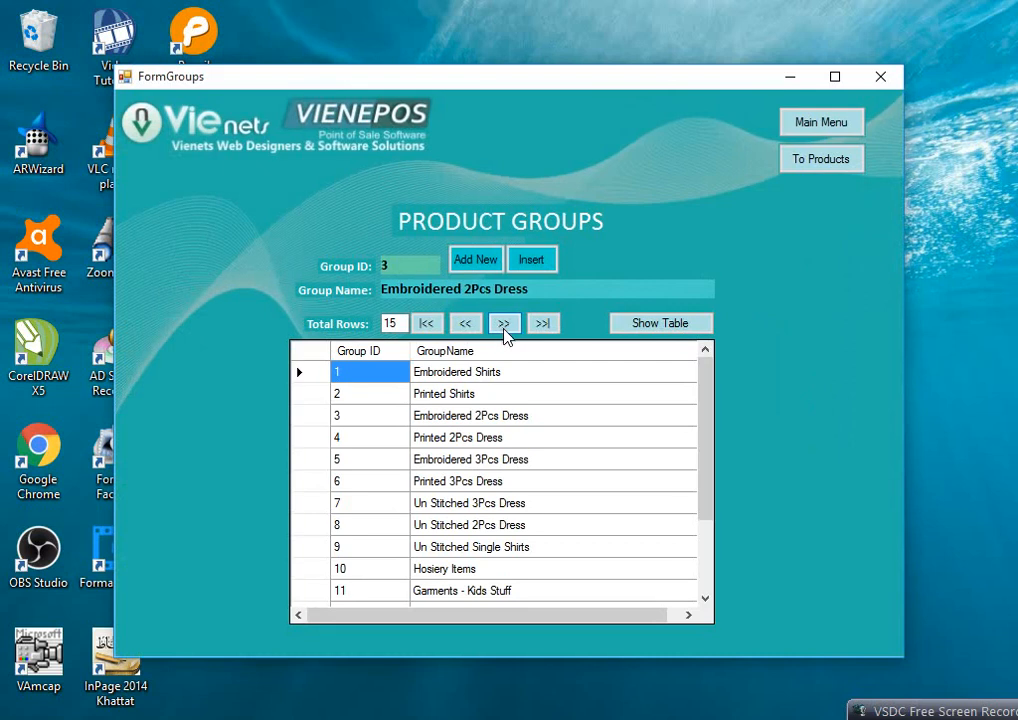
click(504, 325)
click(504, 325)
click(504, 325)
click(504, 325)
click(504, 325)
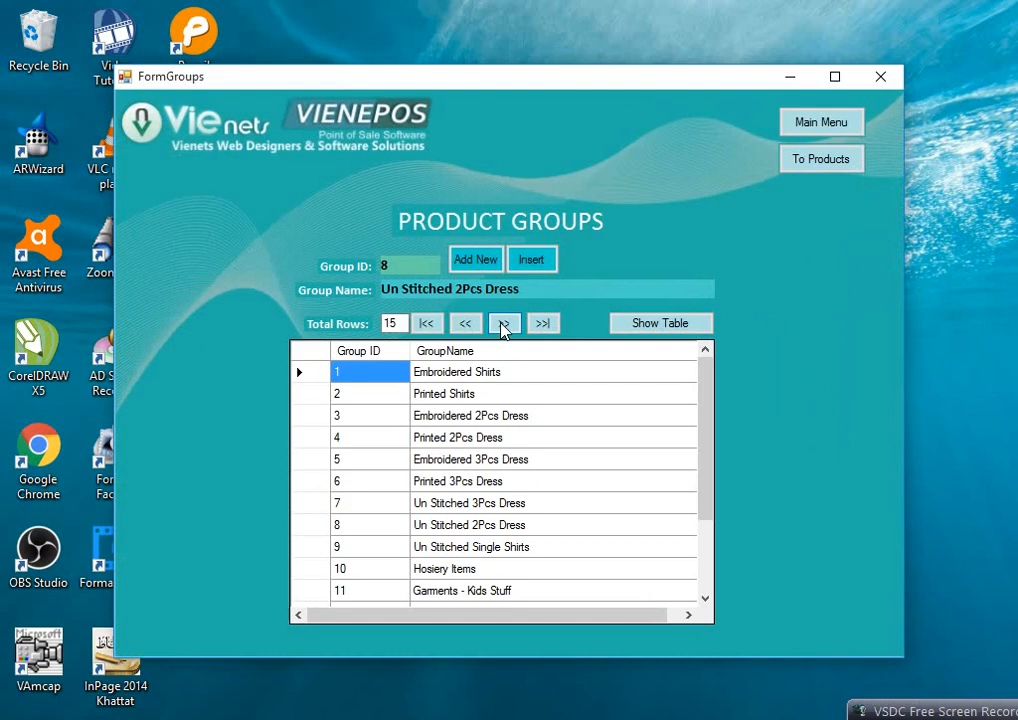
click(504, 325)
click(504, 325)
click(465, 324)
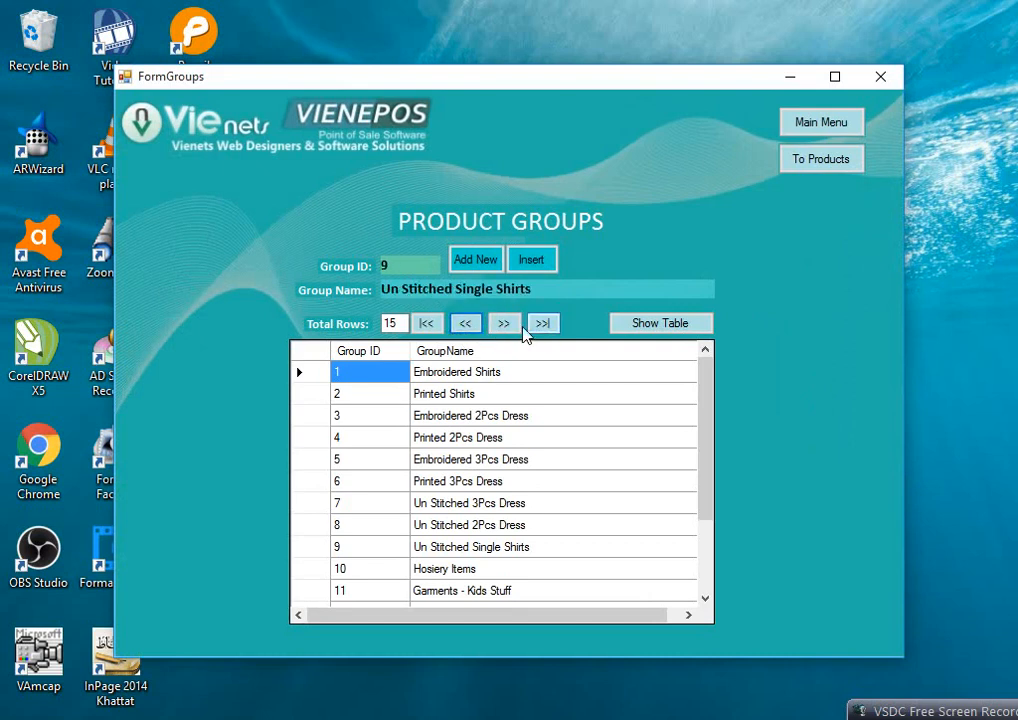
- Examine the whole product group table, browse the group records in both directions and return to the main menu
mouse_move(711, 379)
mouse_down()
mouse_move(750, 554)
mouse_move(702, 530)
mouse_move(709, 358)
mouse_up()
drag(703, 393, 707, 495)
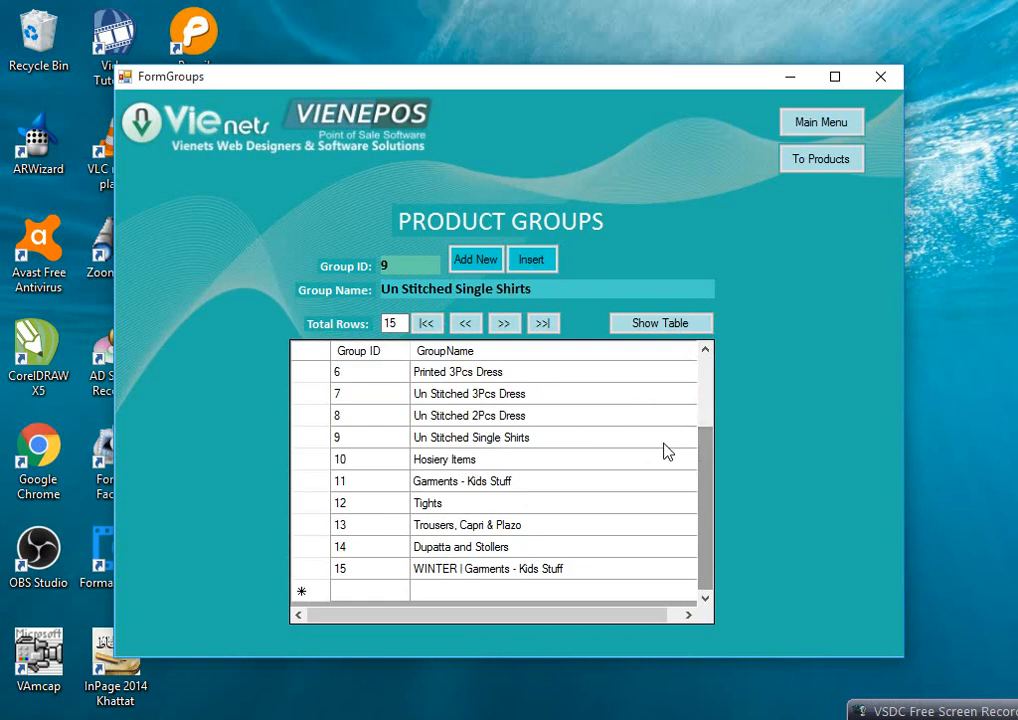
scroll(537, 388, up, 2)
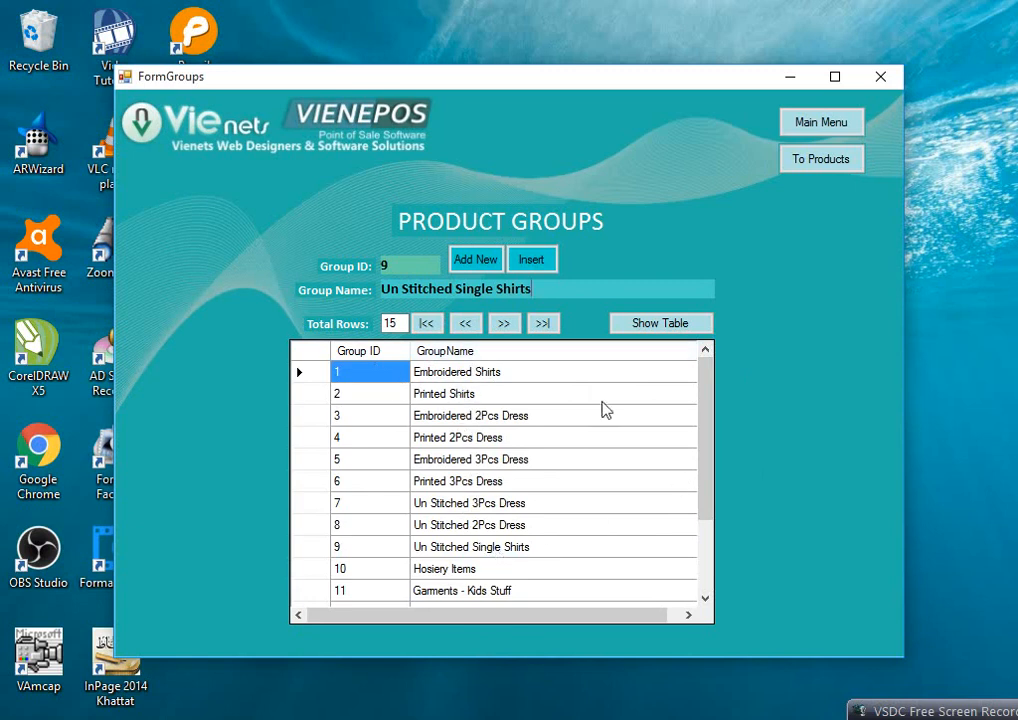
click(469, 325)
click(470, 325)
click(503, 325)
click(502, 325)
click(500, 325)
click(501, 325)
click(503, 325)
click(503, 325)
click(469, 325)
click(471, 326)
click(470, 325)
click(470, 325)
click(834, 127)
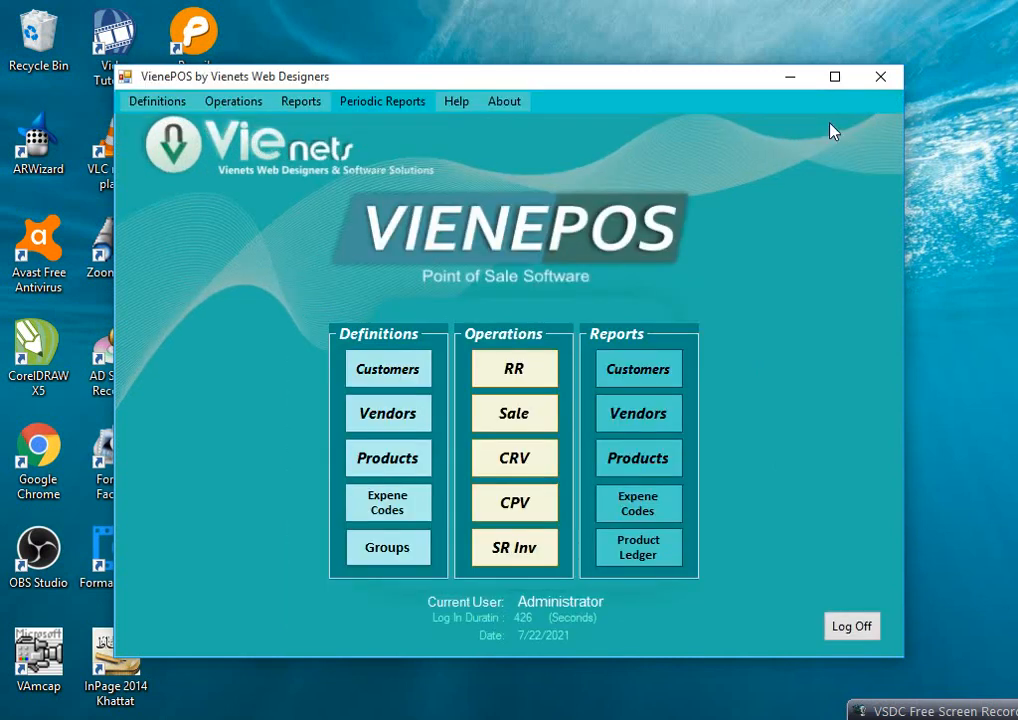
- Open the product sub groups form and choose Embroidered Shirts as the main group
click(160, 101)
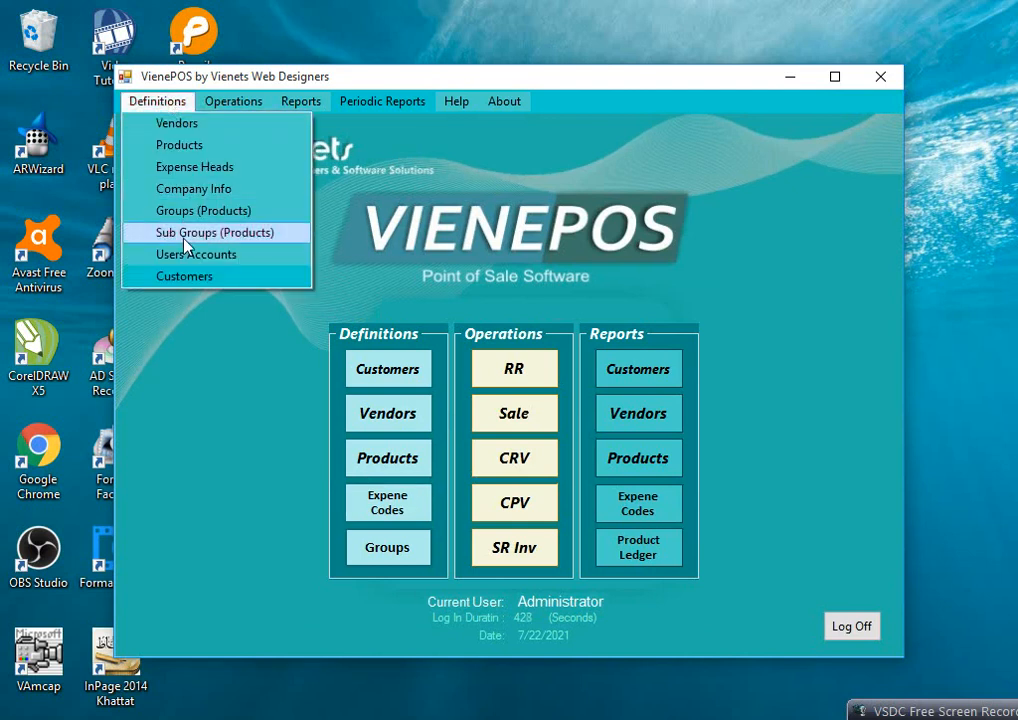
click(278, 234)
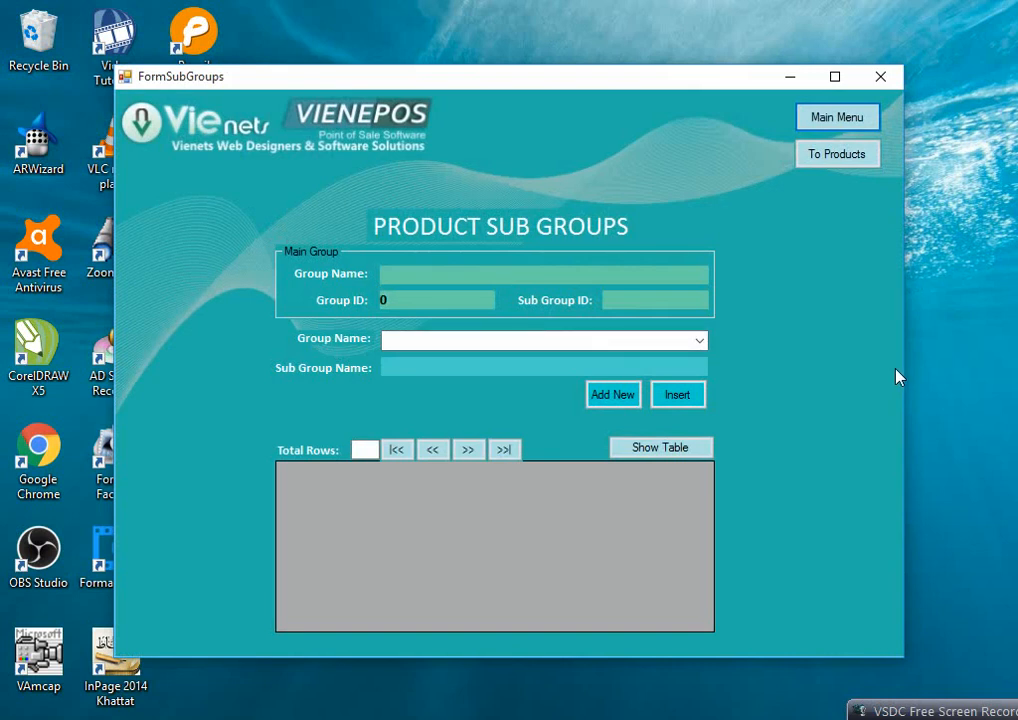
click(699, 340)
click(566, 362)
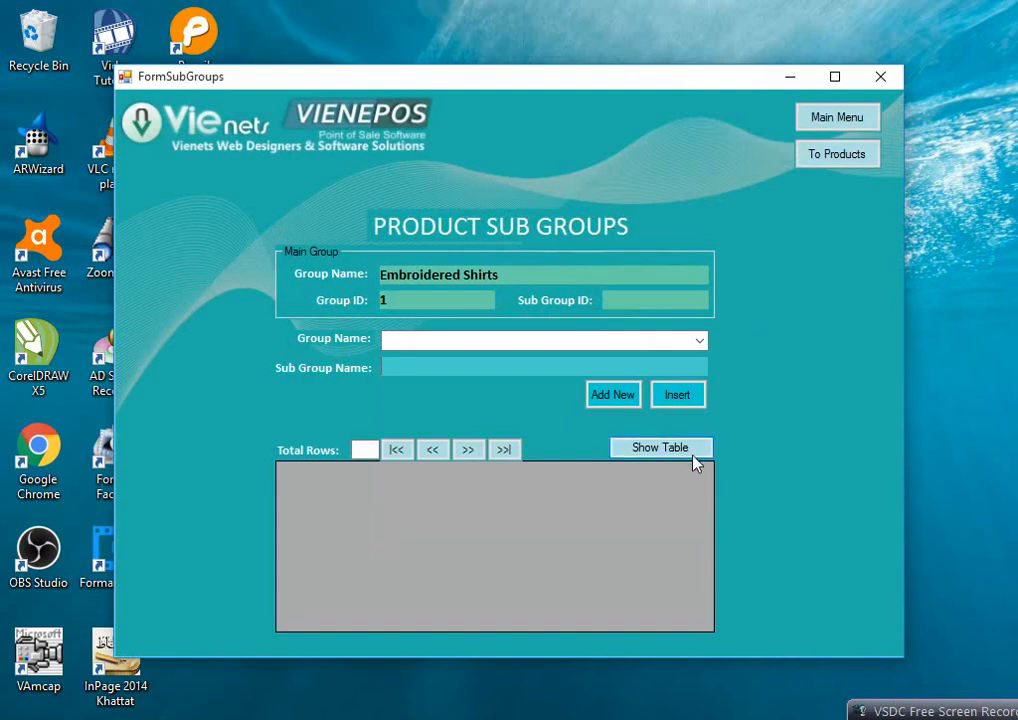
- Display the sub group table, browse the sub group records up to Organza Shirts and return to the main menu
click(629, 447)
click(466, 451)
click(466, 451)
click(466, 451)
click(437, 449)
click(437, 449)
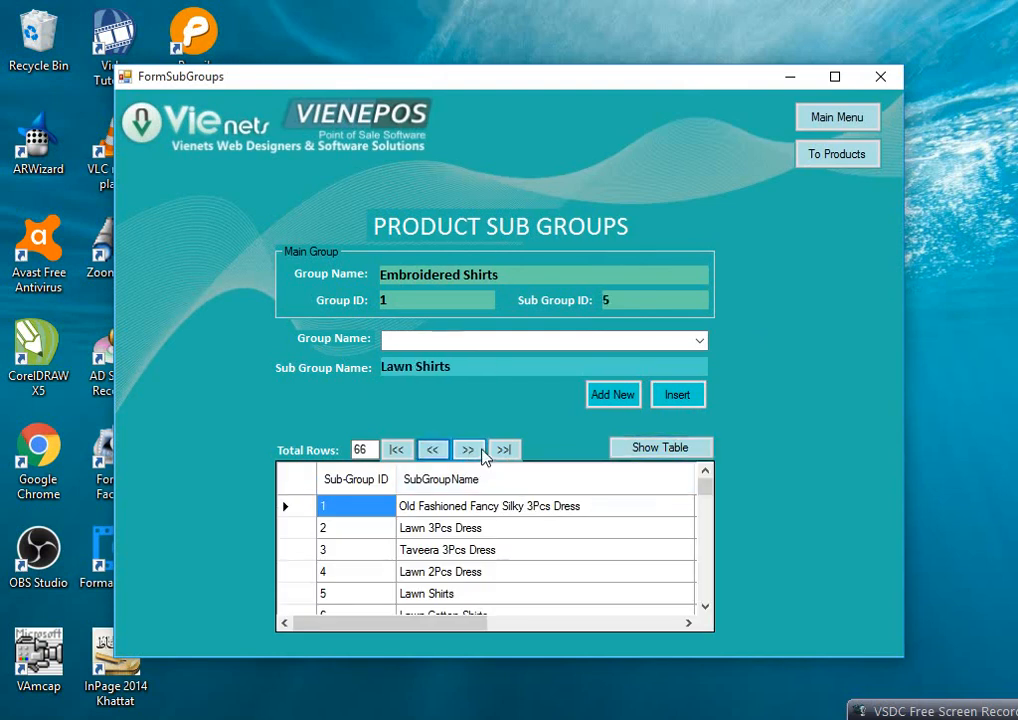
click(470, 451)
click(470, 451)
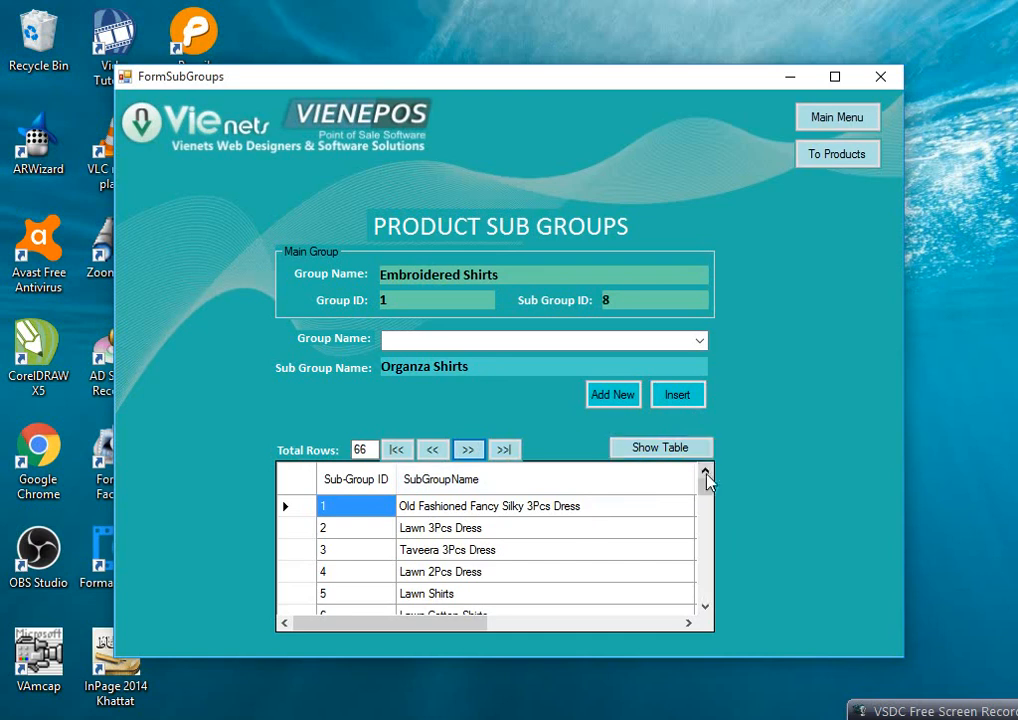
mouse_move(704, 484)
mouse_down()
mouse_move(714, 620)
mouse_move(707, 484)
mouse_up()
click(838, 118)
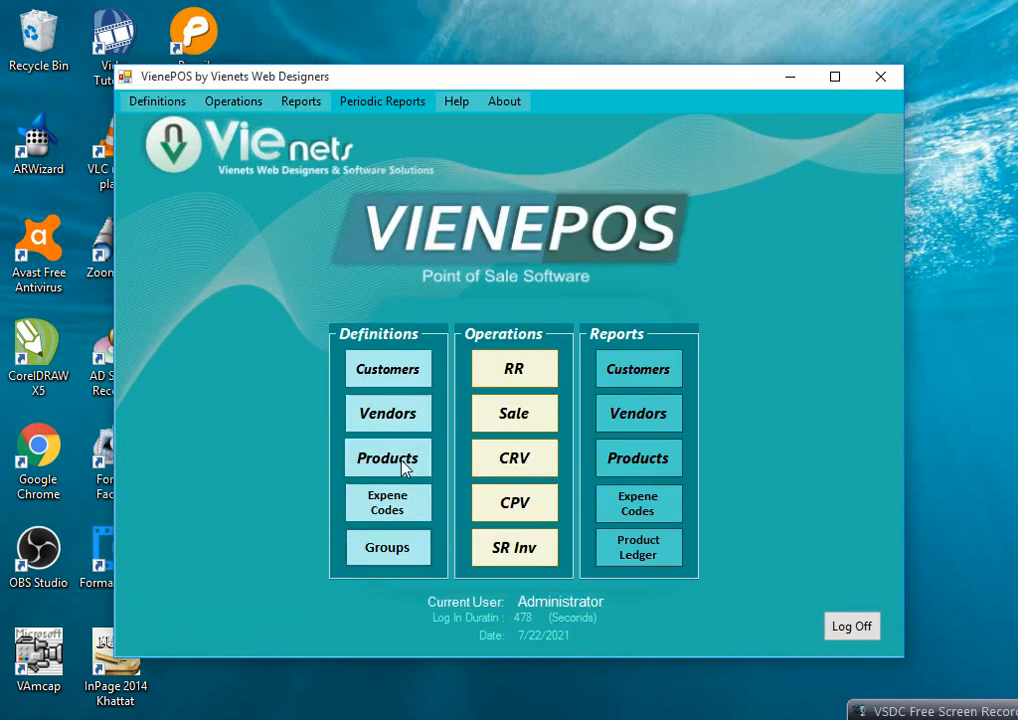
- Open the products information form, display the product table and look over its rows and columns
click(165, 101)
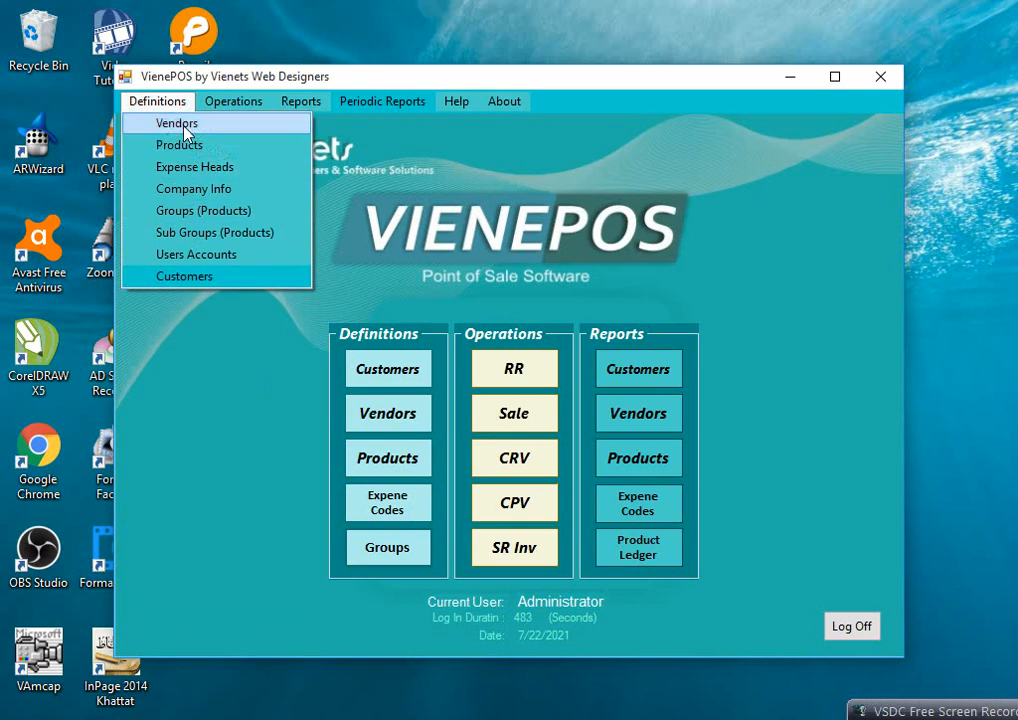
click(425, 460)
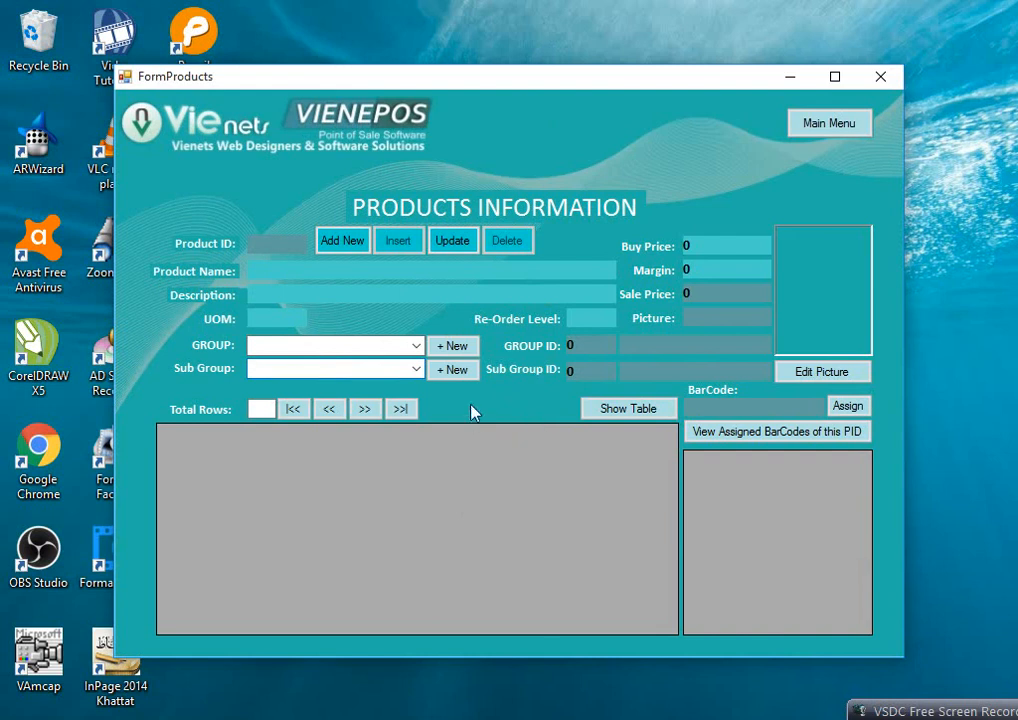
click(636, 410)
scroll(672, 471, down, 1)
mouse_move(672, 471)
mouse_down()
mouse_move(666, 595)
mouse_move(672, 448)
mouse_up()
mouse_move(316, 627)
mouse_down()
mouse_move(629, 613)
mouse_move(540, 632)
mouse_move(302, 618)
mouse_up()
mouse_move(667, 457)
mouse_down()
mouse_move(668, 605)
mouse_move(677, 447)
mouse_up()
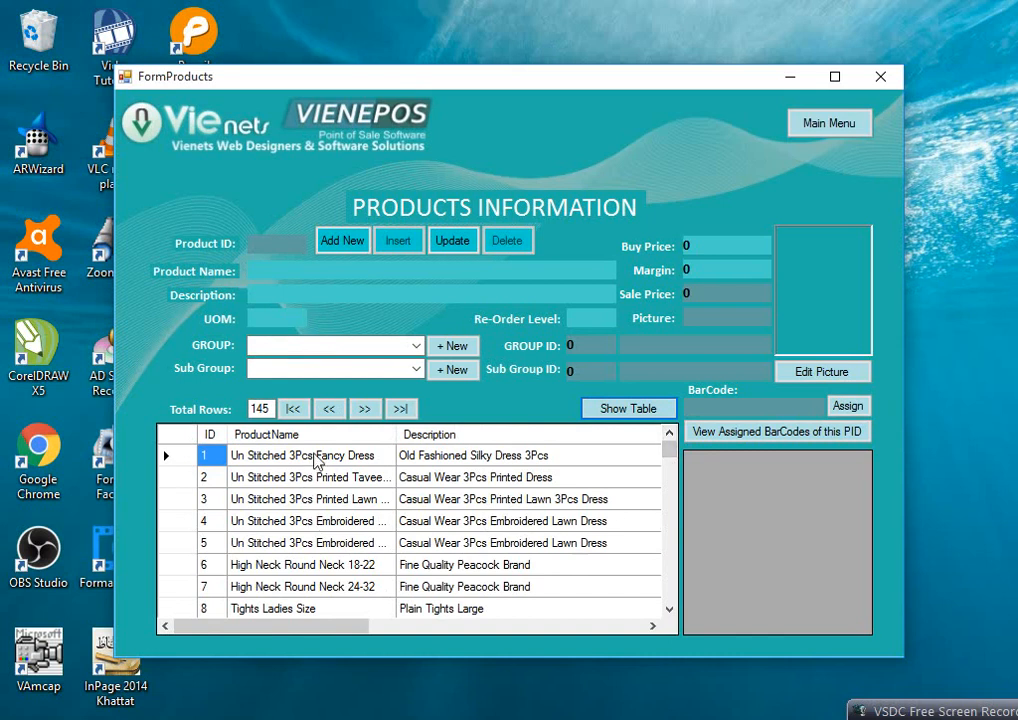
mouse_move(672, 447)
mouse_down()
mouse_move(680, 607)
mouse_move(684, 430)
mouse_up()
- Step forward through the product records and back to the first product, checking prices, margins and groups
click(298, 413)
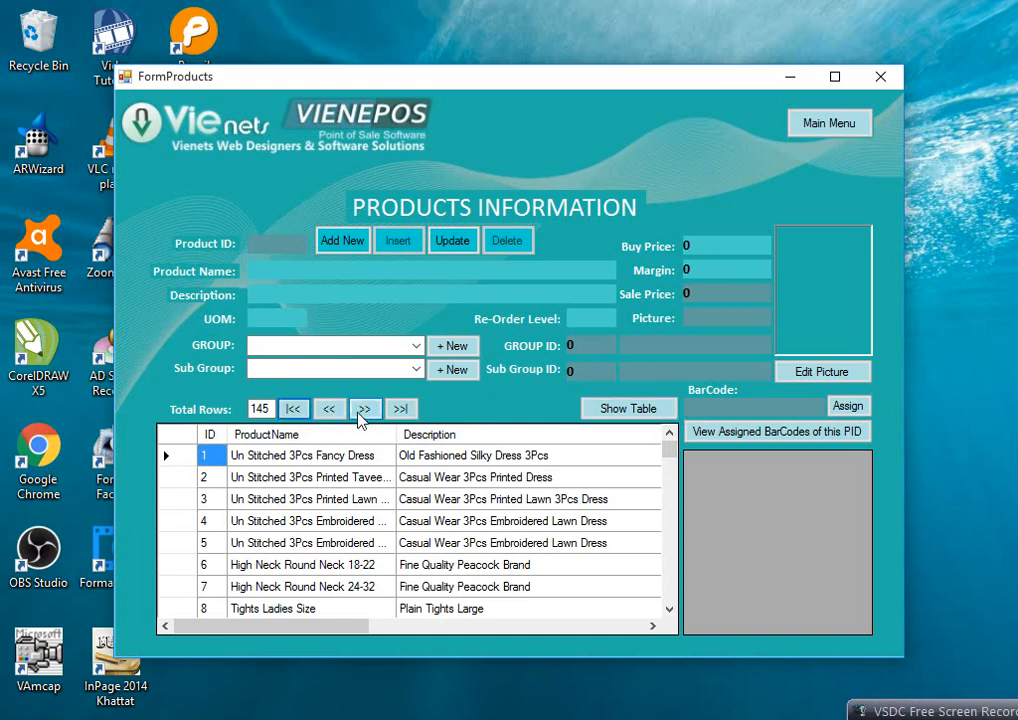
click(355, 412)
click(367, 412)
click(369, 412)
click(369, 412)
click(369, 412)
click(369, 412)
click(369, 412)
click(369, 412)
click(338, 408)
click(339, 411)
click(339, 411)
click(340, 411)
click(340, 411)
click(341, 412)
click(341, 412)
click(342, 413)
click(343, 414)
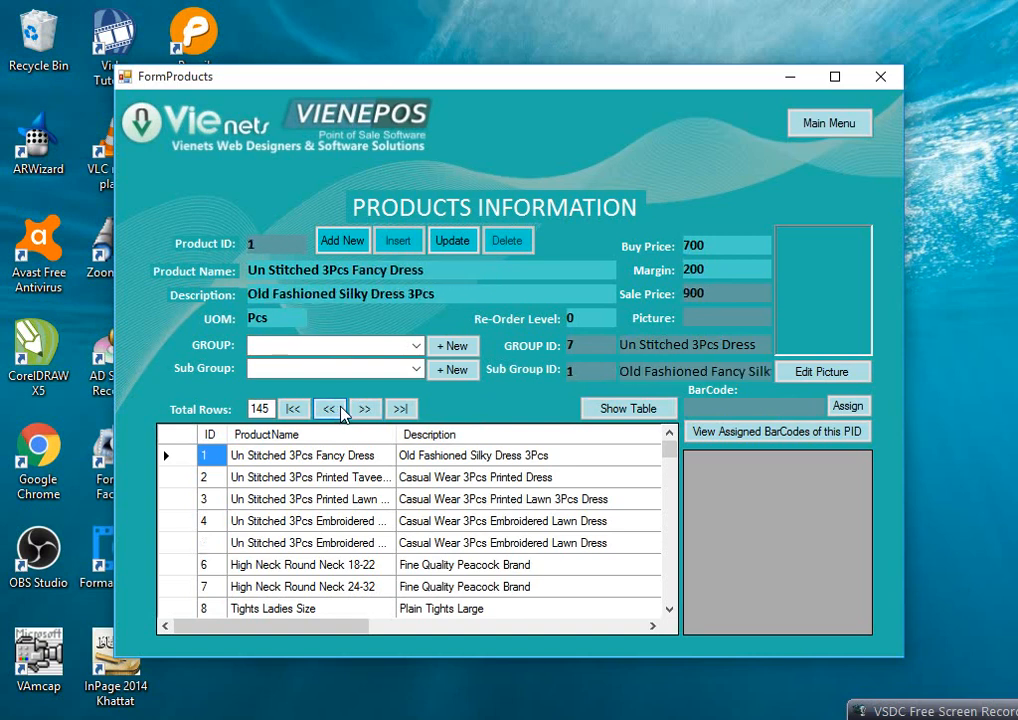
- Advance through the products to Jeans Pents small Size #26, then jump back to the first product record
click(372, 412)
click(372, 413)
click(373, 414)
click(373, 415)
click(372, 415)
click(372, 415)
click(372, 415)
click(372, 415)
click(372, 415)
click(372, 415)
click(372, 415)
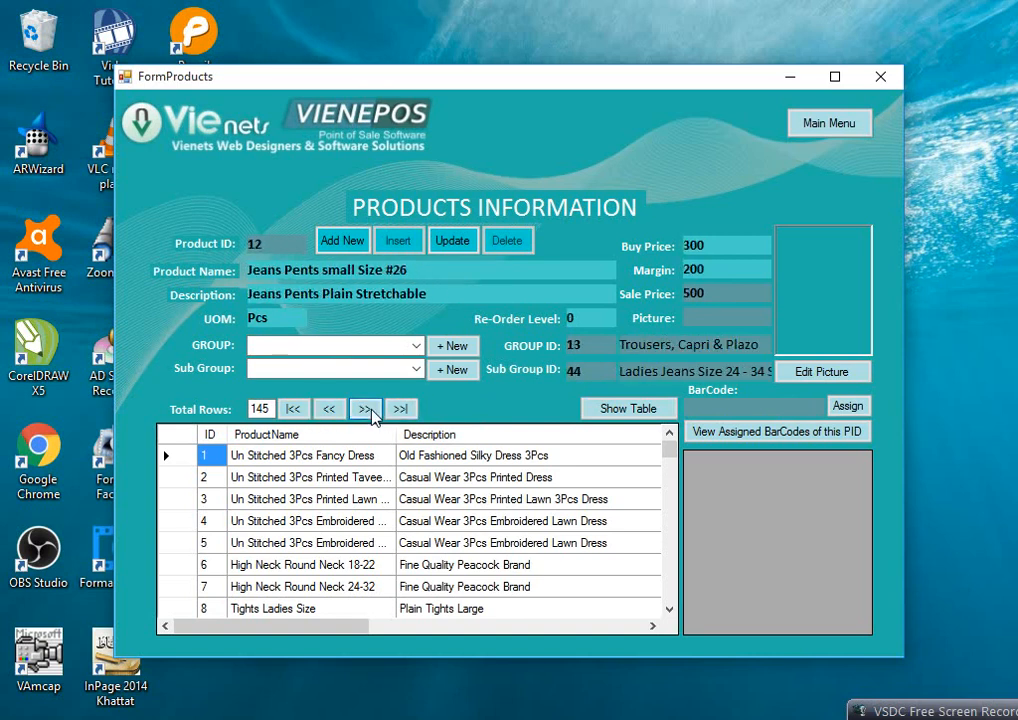
click(302, 412)
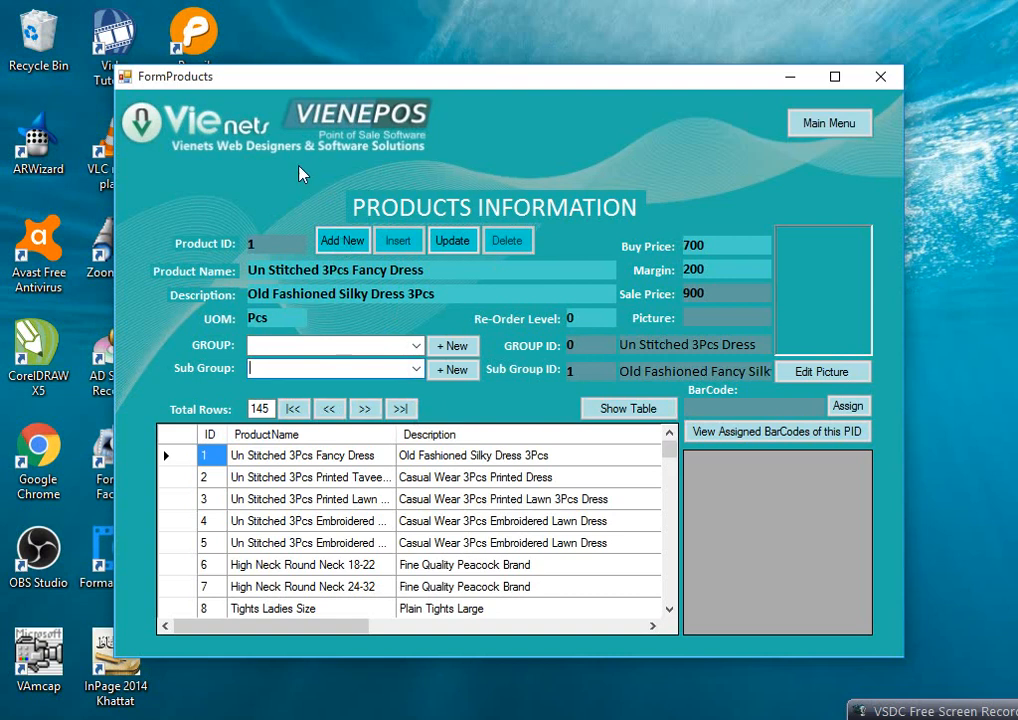
- Start a new product record and enter "Sunsilk Shampoo 200ml" as the product name
click(343, 241)
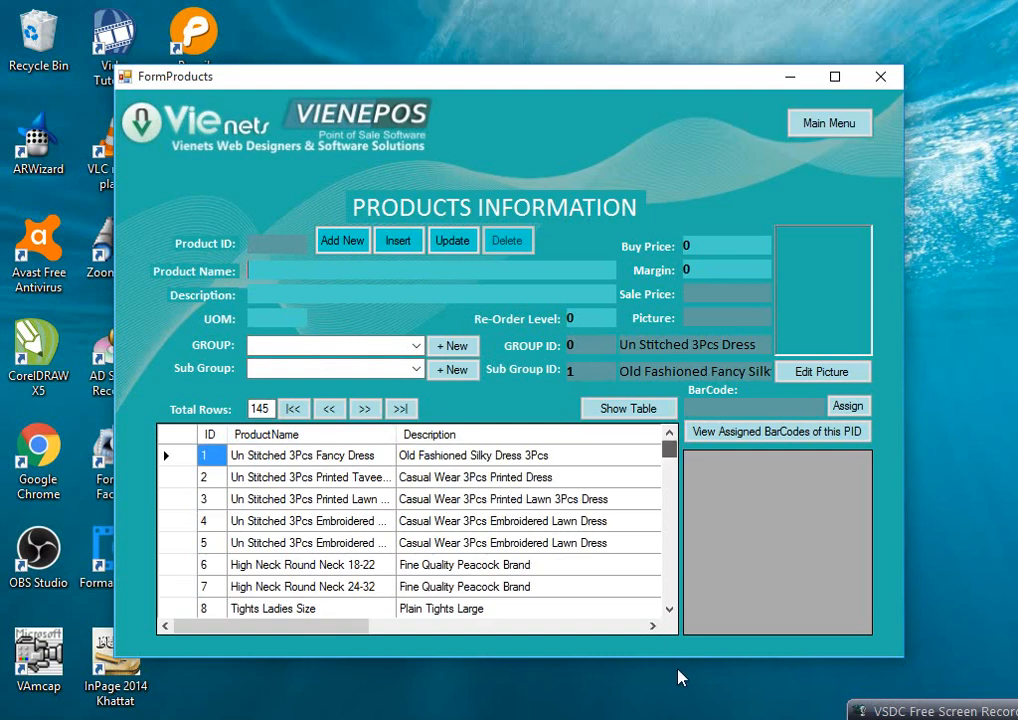
drag(678, 670, 673, 599)
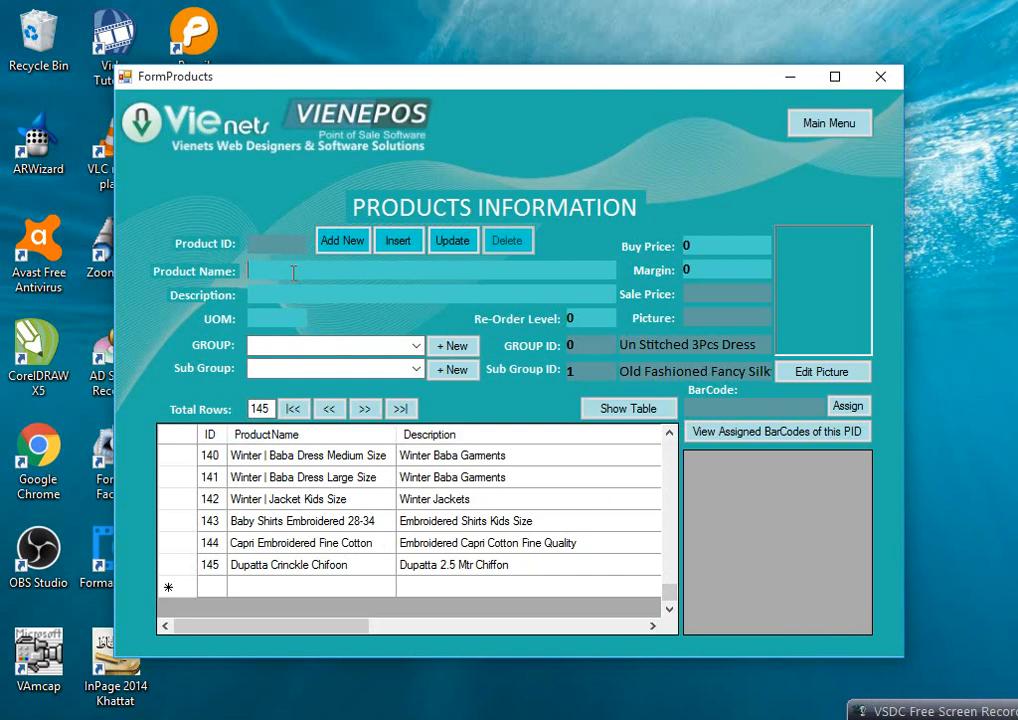
text(Sunsilk Shampoo 200ml)
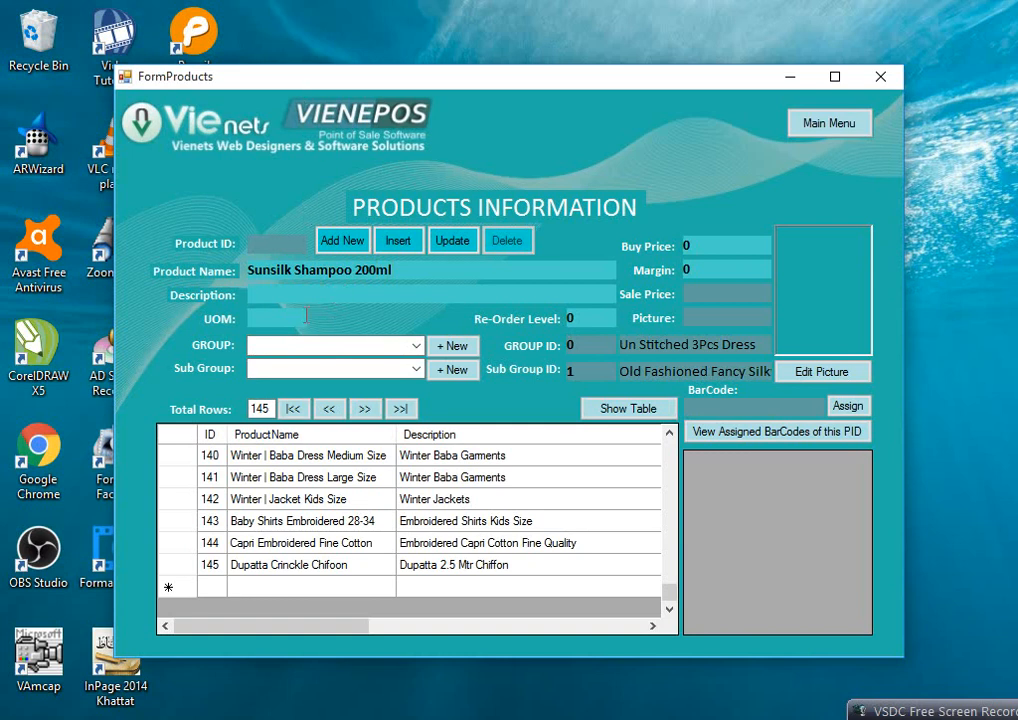
- Enter "sunsilk shampoo" as the product description and "Pcs" as its unit of measure
text(sunsilk shampoo)
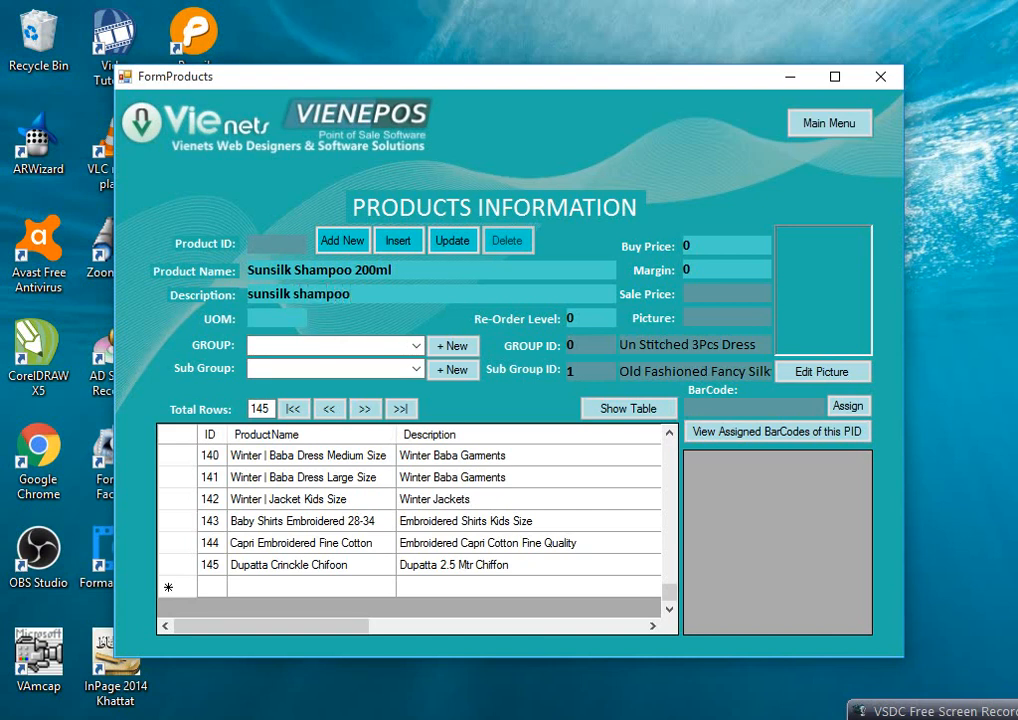
key(Tab)
text(PC)
key(BackSpace)
text(cs)
key(Tab)
key(Tab)
- Set the product's buy price to 180, its margin to 20 and its re-order level to 3
click(705, 245)
drag(700, 245, 684, 245)
text(180)
key(Tab)
text(20)
key(Tab)
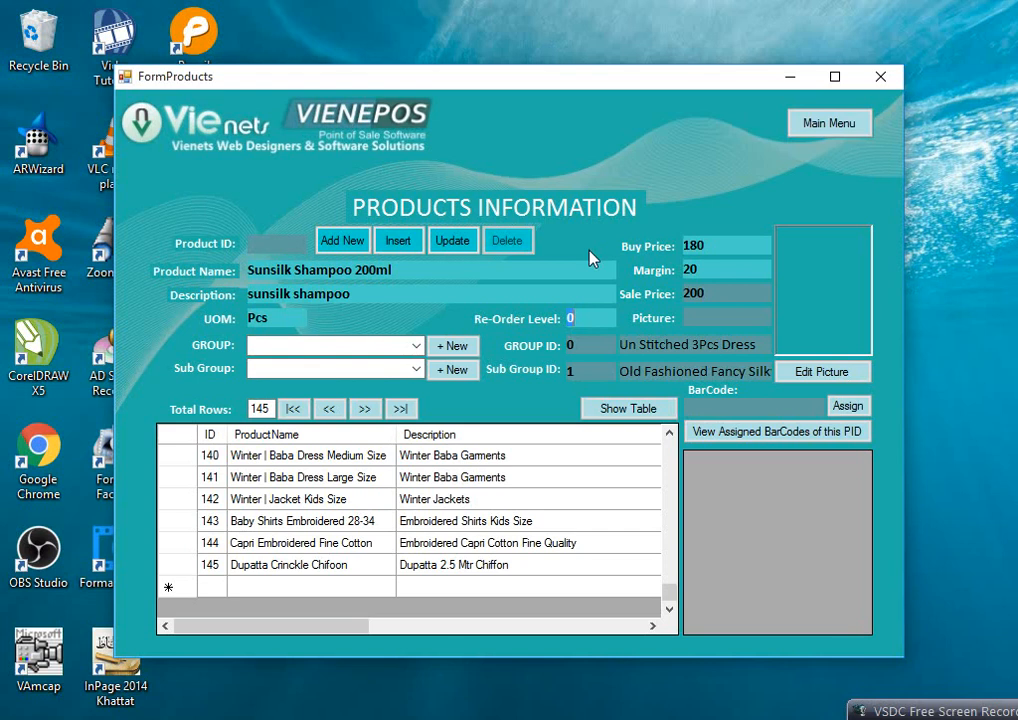
text(3)
key(Tab)
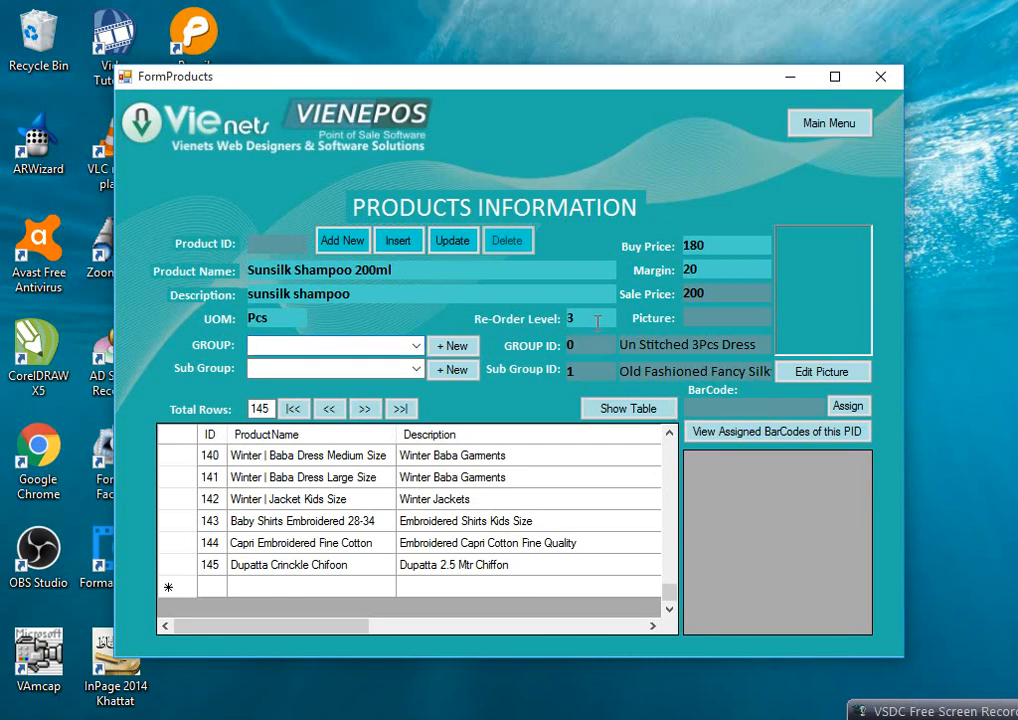
key(Tab)
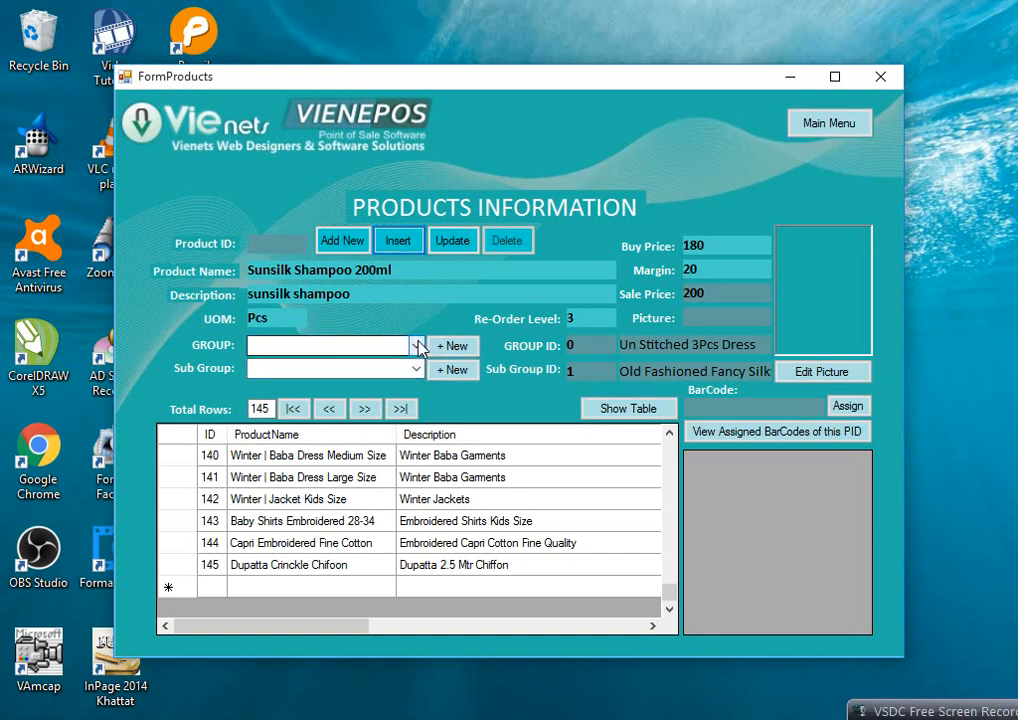
- Look through the existing product groups for one that suits the shampoo
click(417, 345)
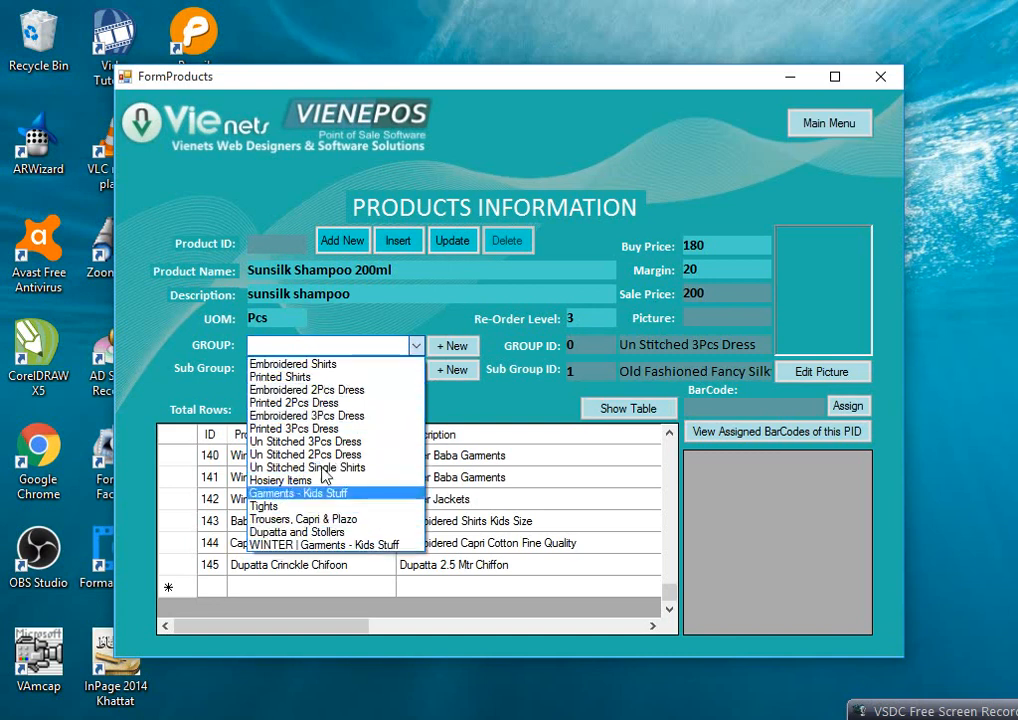
click(359, 344)
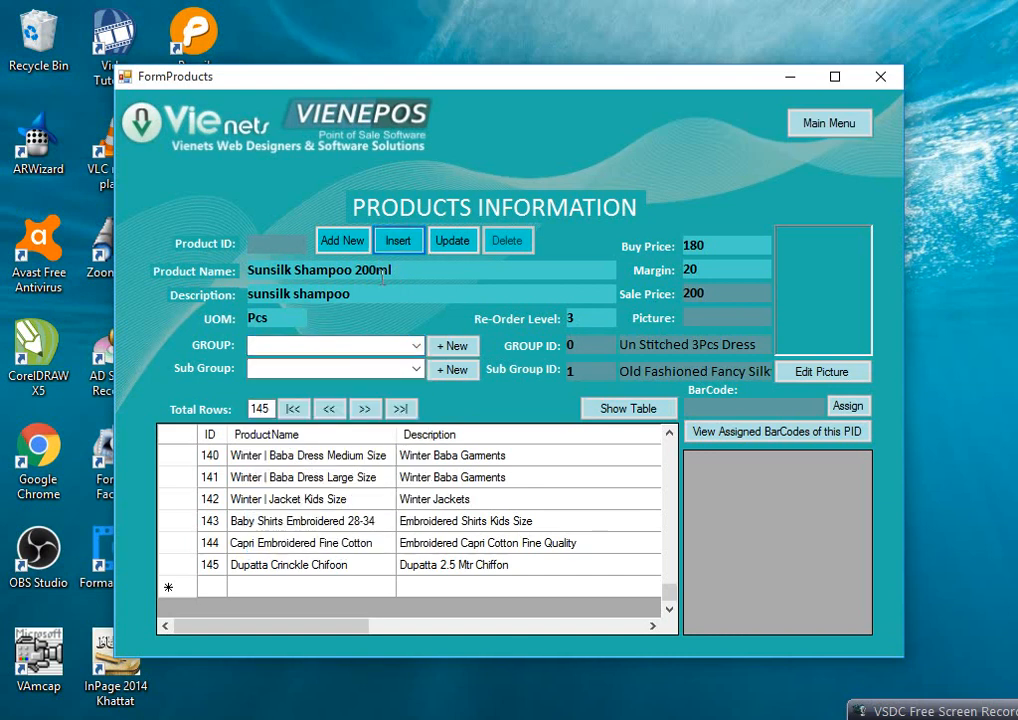
click(348, 368)
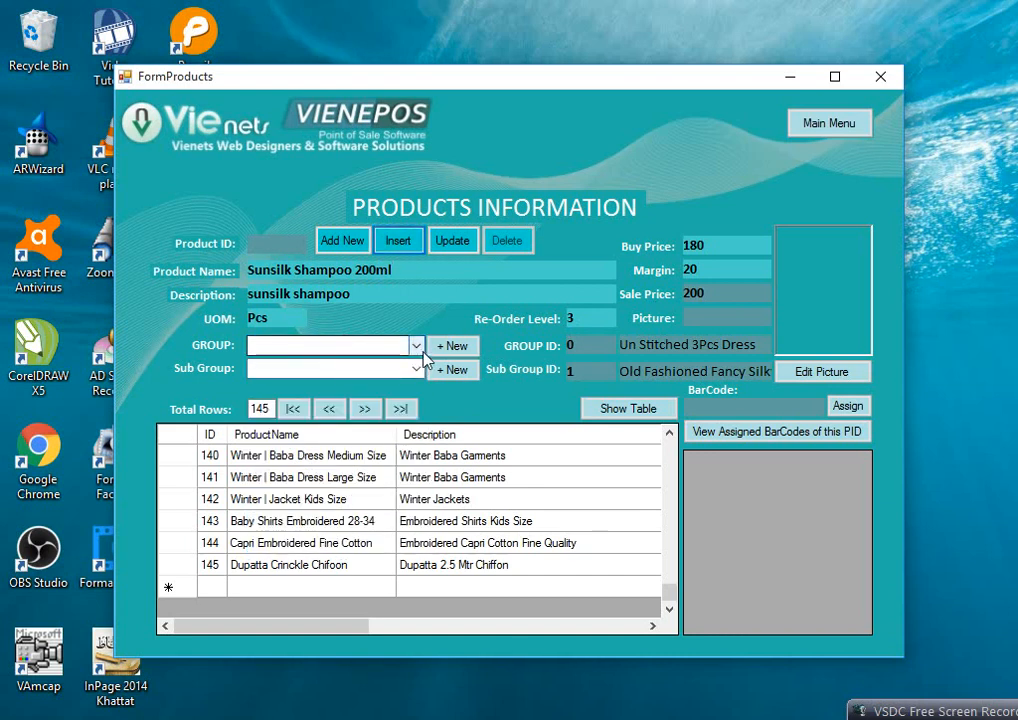
click(386, 345)
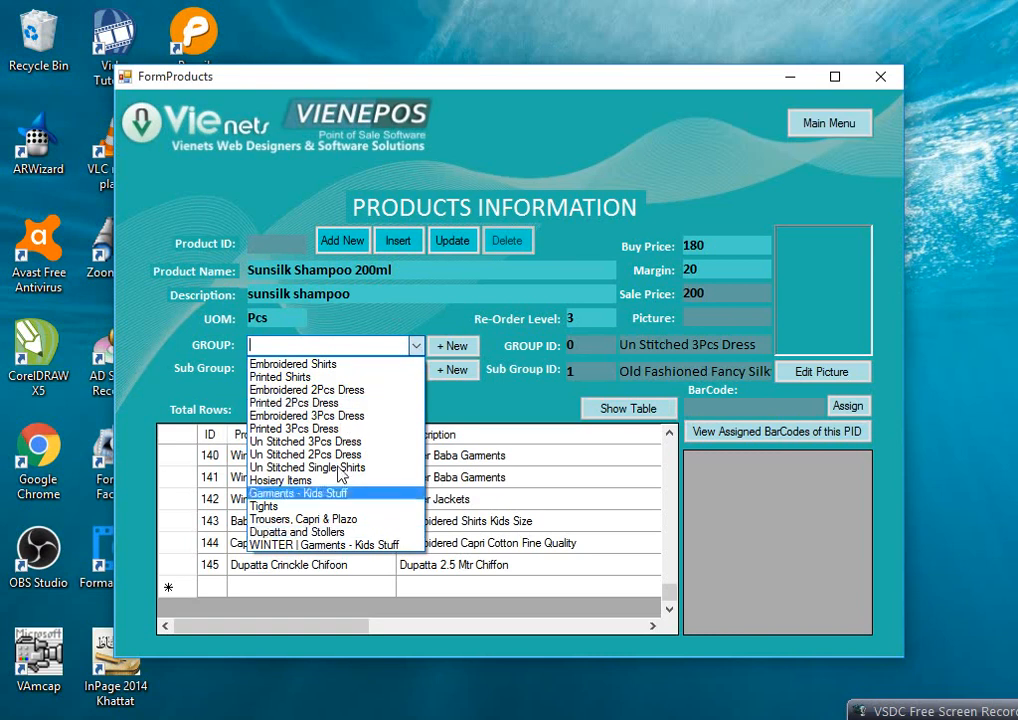
click(335, 345)
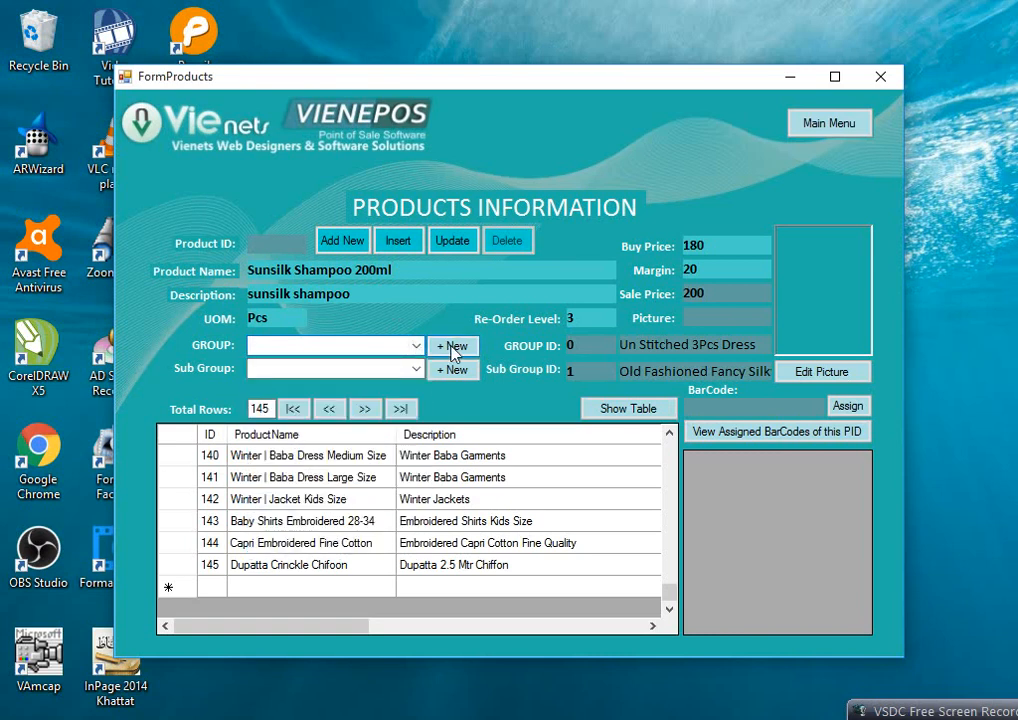
click(386, 365)
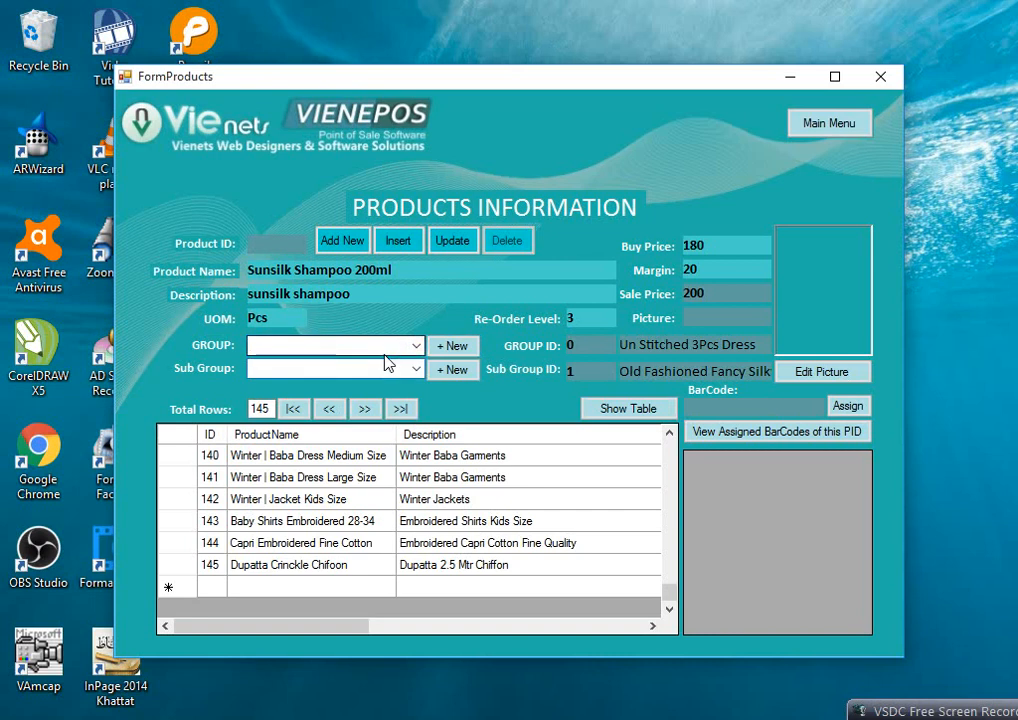
- Add a new product group named "Cosmetics" and check for it at the end of the groups table
click(453, 347)
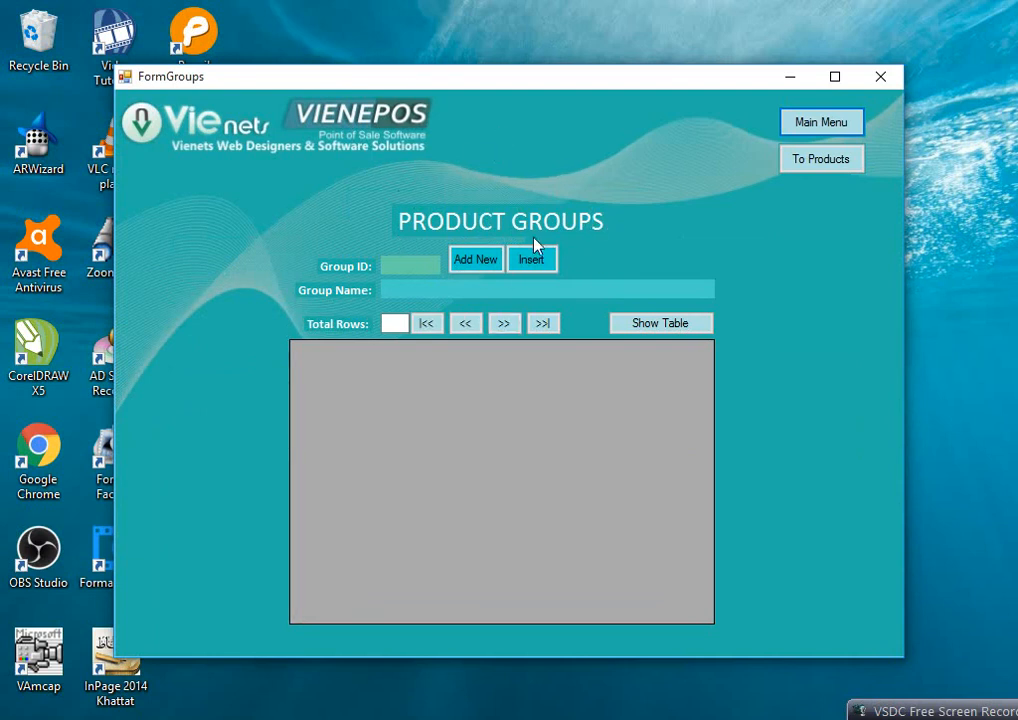
click(477, 263)
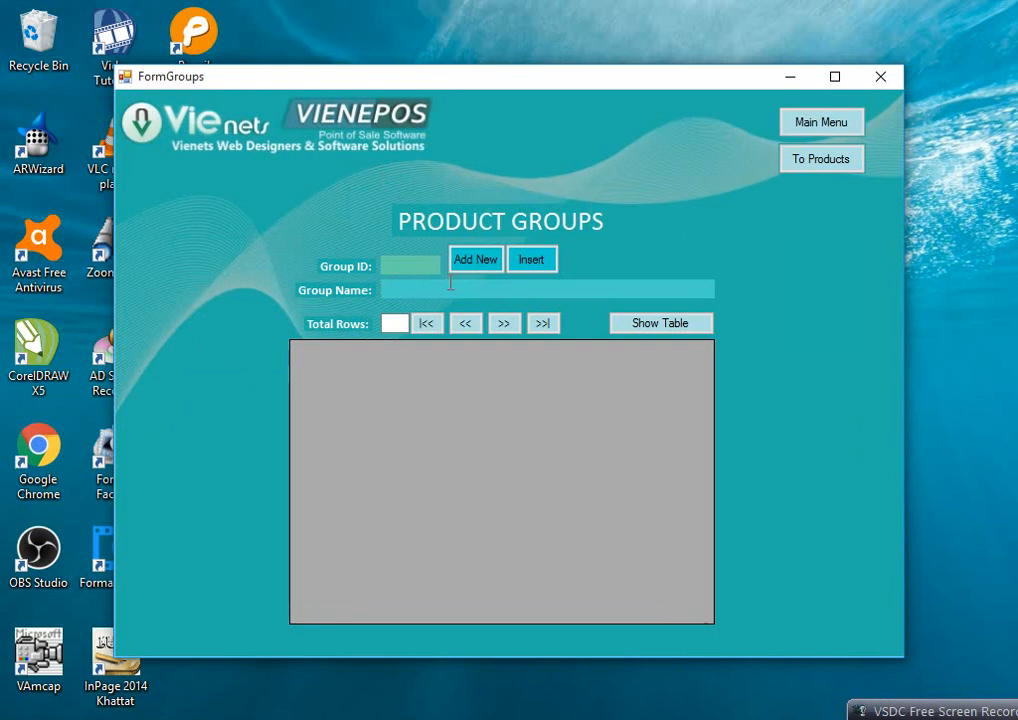
text(Cosmetics)
click(531, 260)
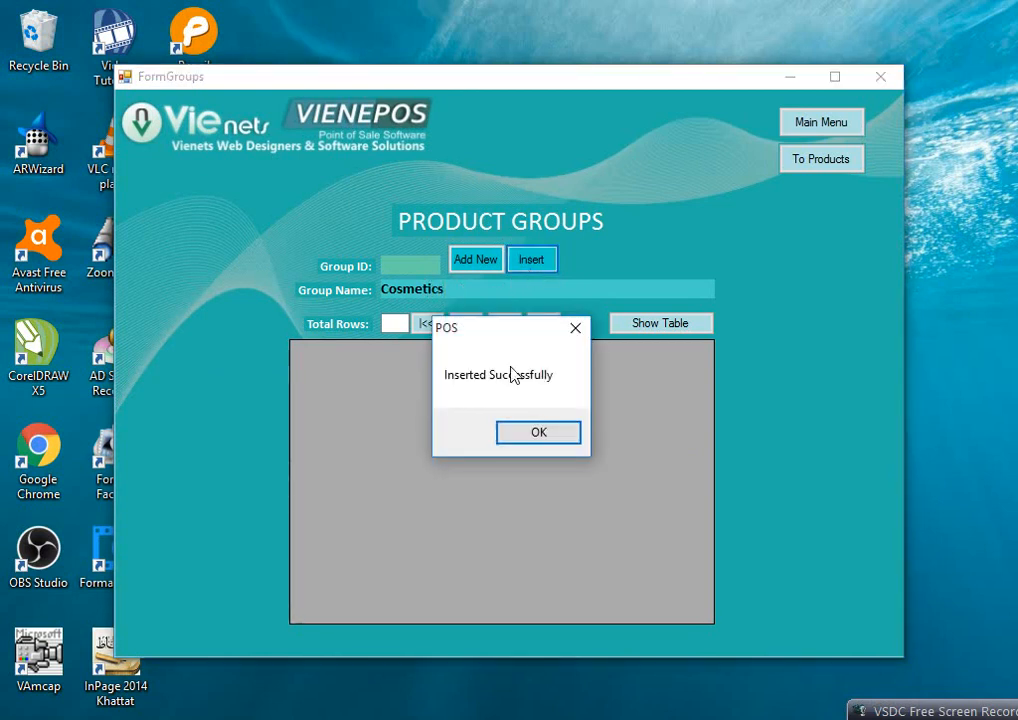
click(543, 434)
drag(698, 432, 357, 618)
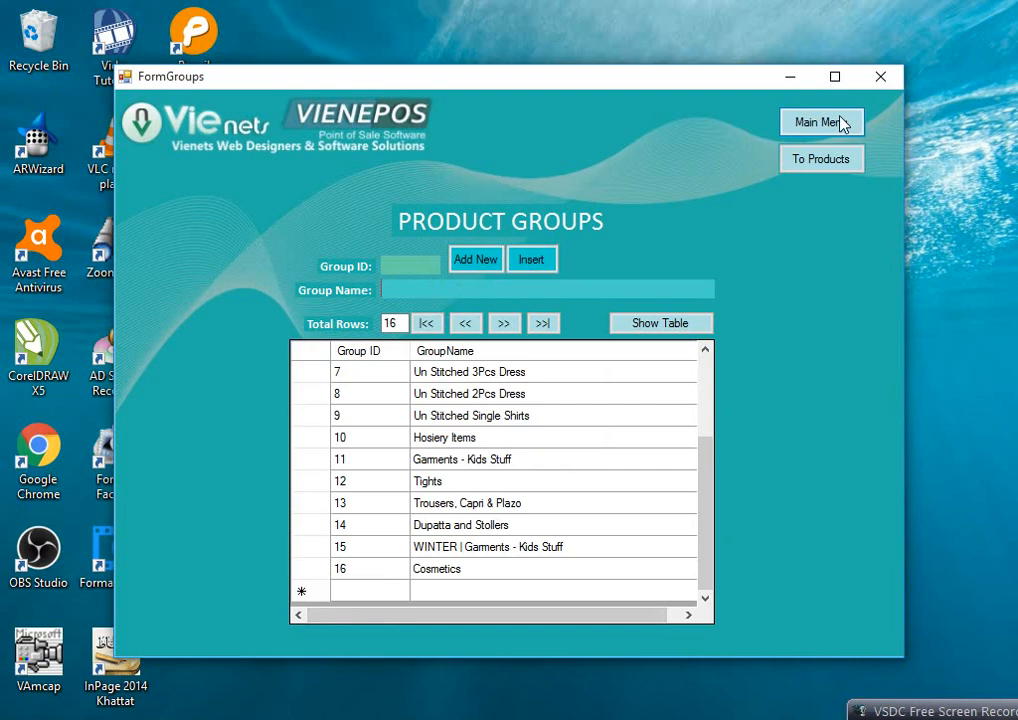
- Return to the product record, assign it to the Cosmetics group and check the available sub groups
click(818, 170)
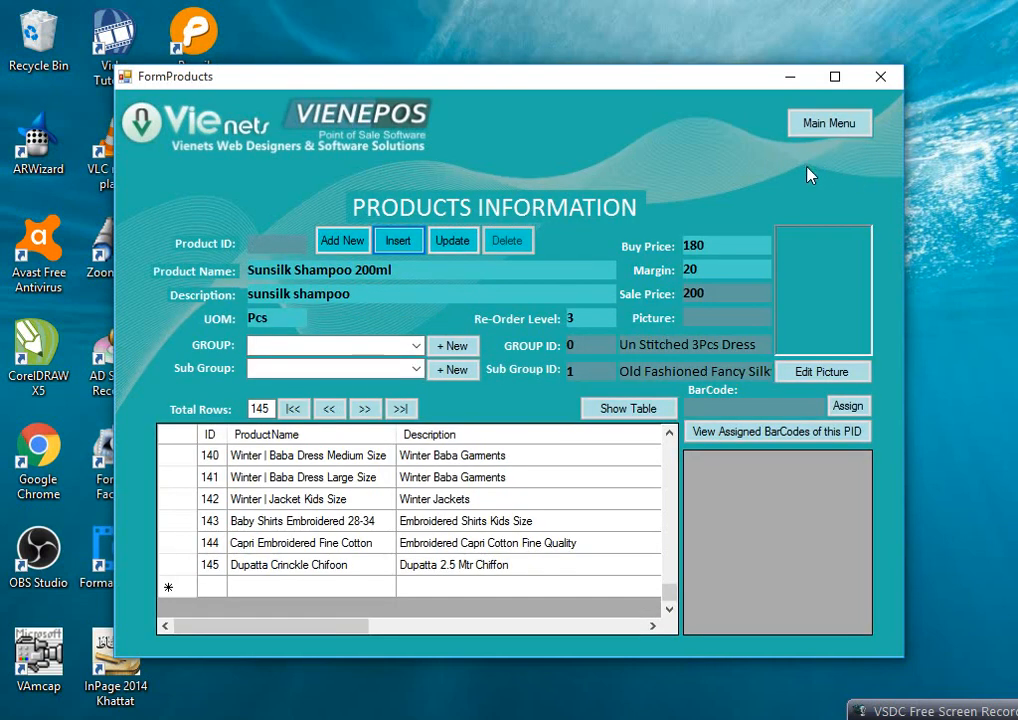
click(416, 346)
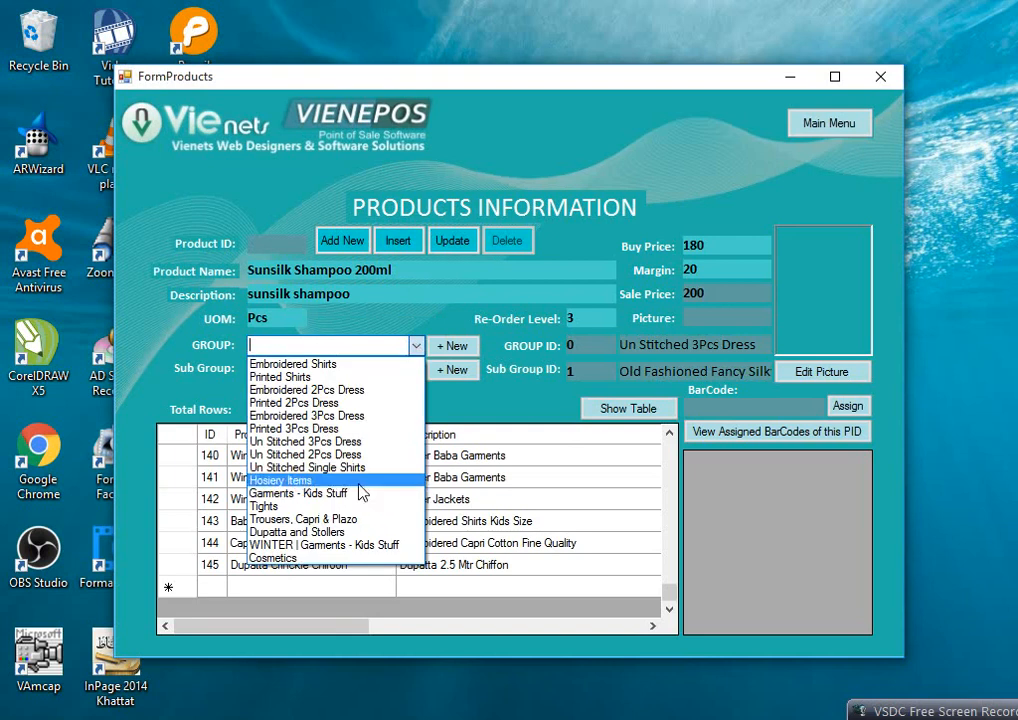
click(268, 558)
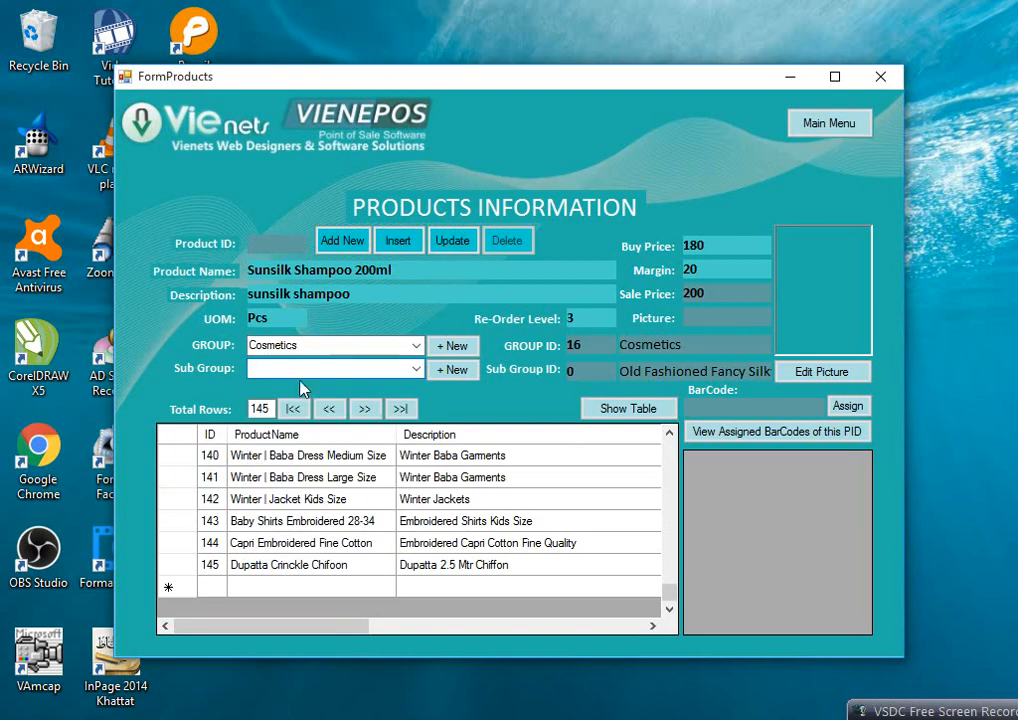
click(415, 367)
- Add a new sub group named "Shampoos" under the Cosmetics group and check for it in the sub groups table
click(453, 376)
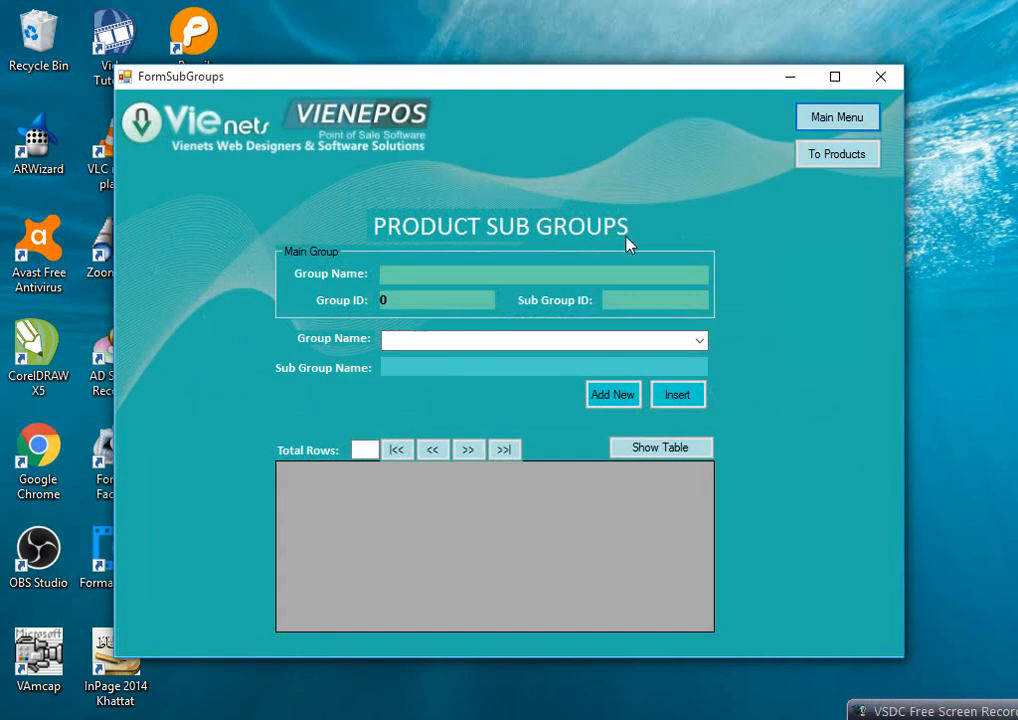
click(700, 345)
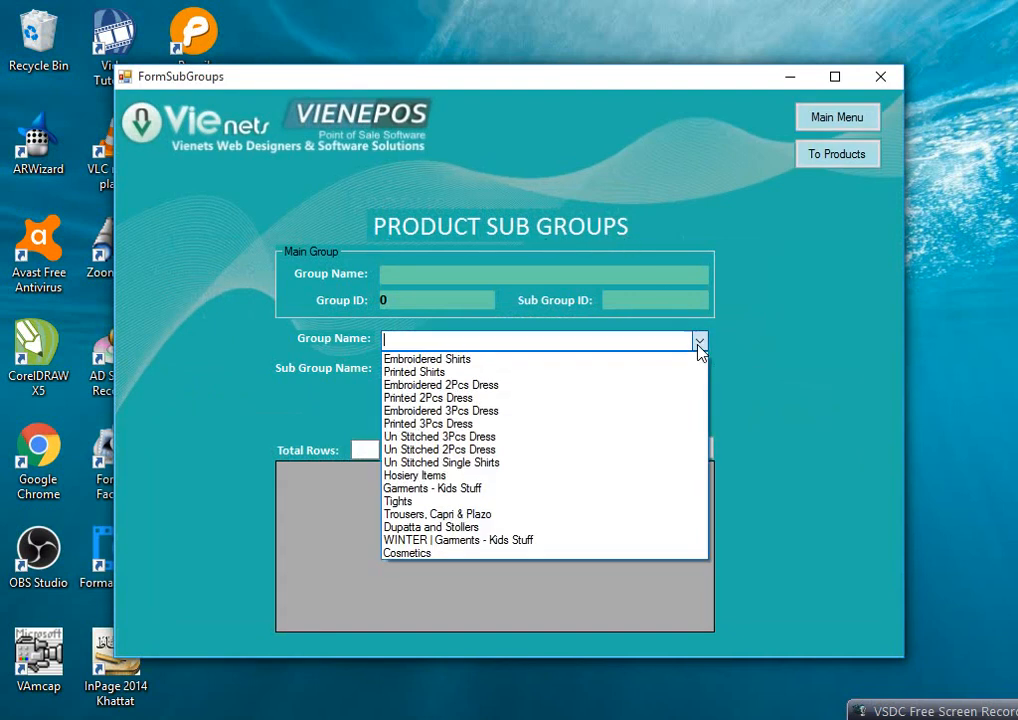
click(429, 554)
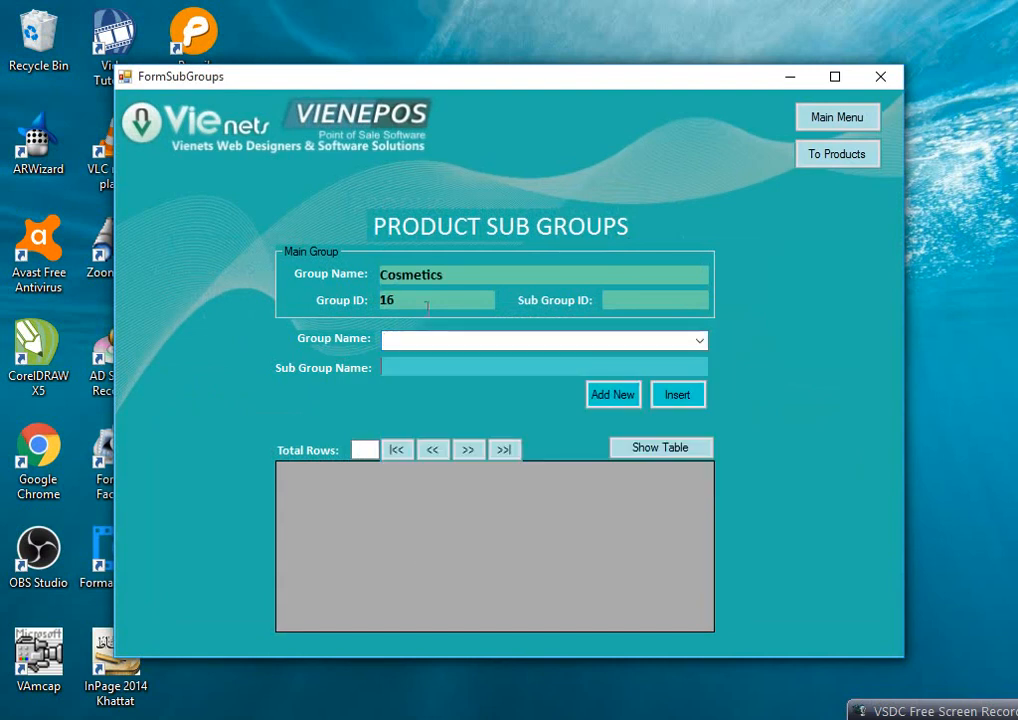
click(405, 366)
text(Shampoos)
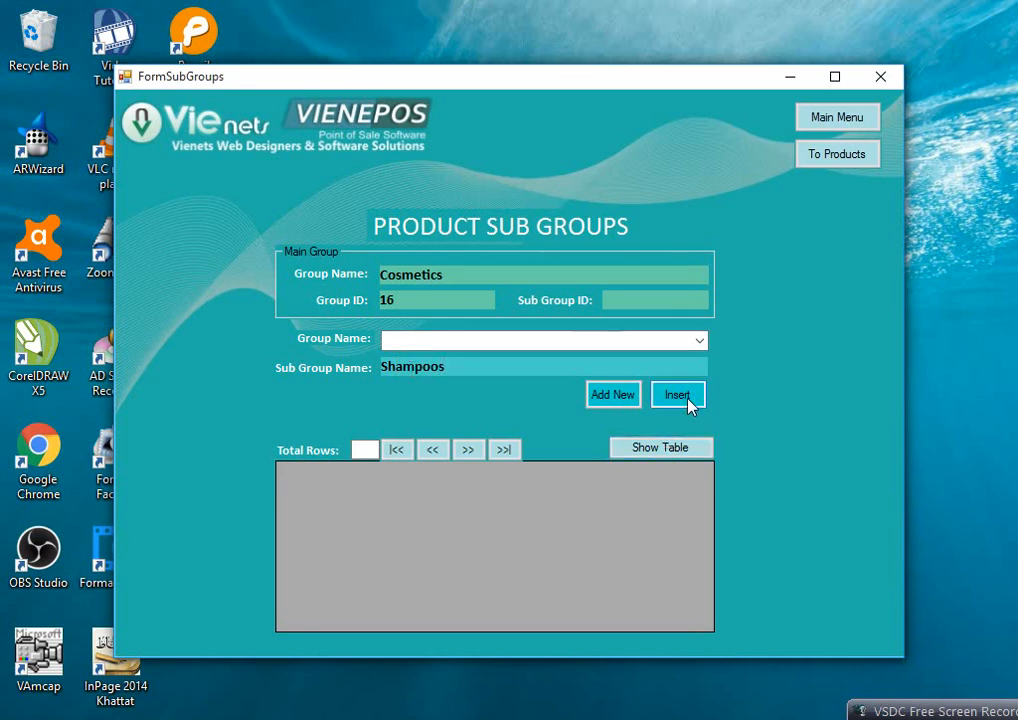
click(679, 400)
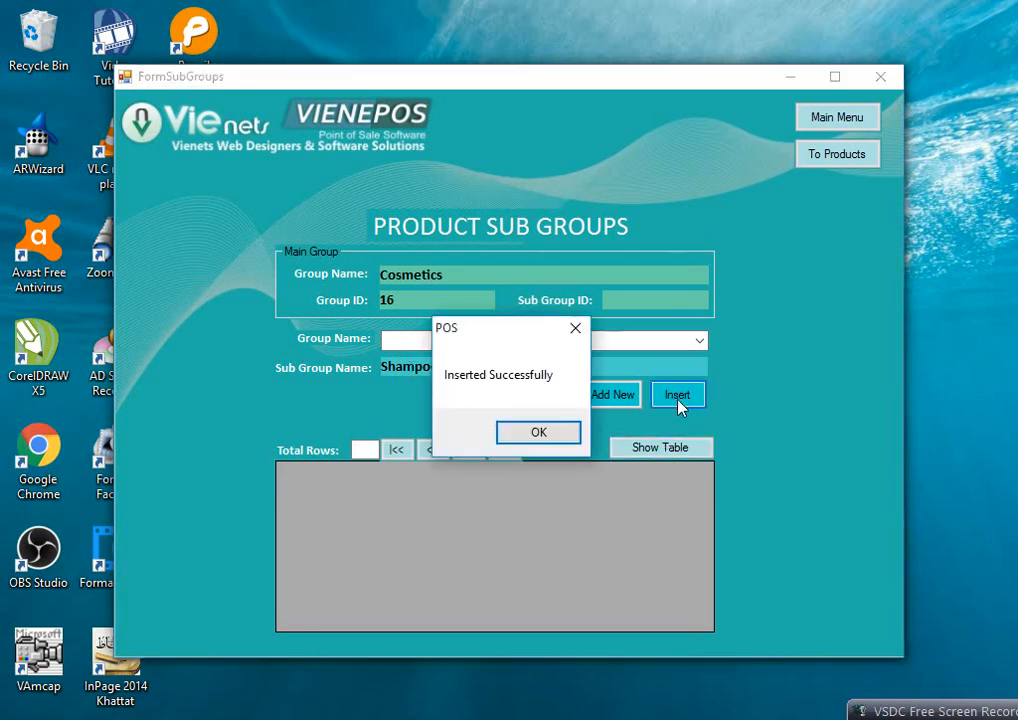
click(538, 433)
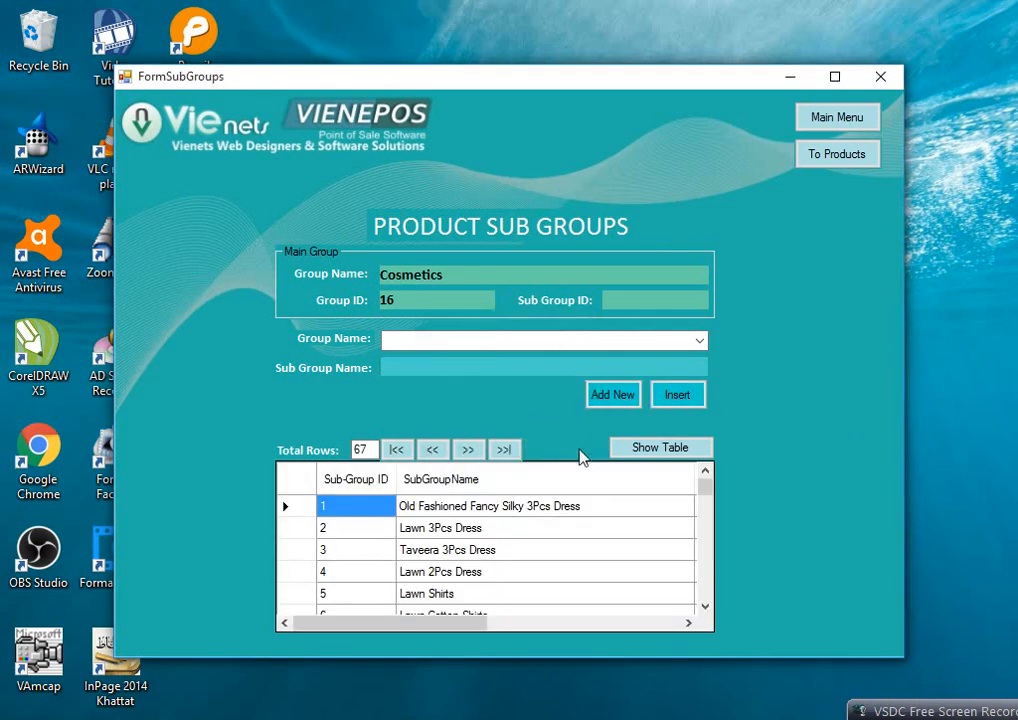
drag(704, 488, 704, 595)
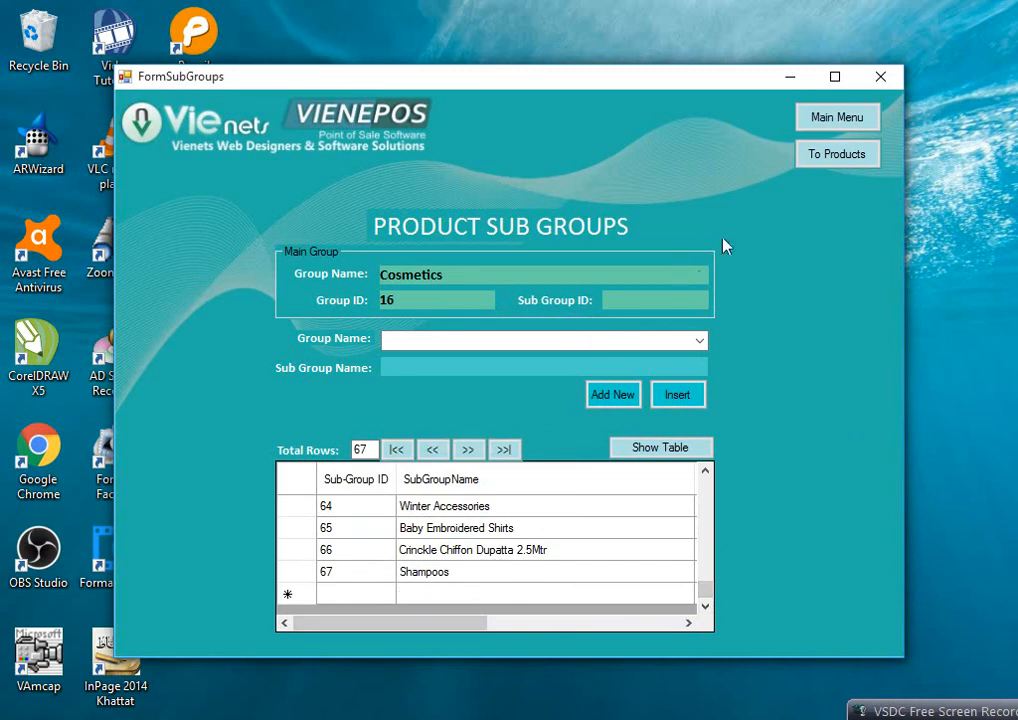
- Return to the product record and set its group to Cosmetics and its sub group to Shampoos
click(848, 162)
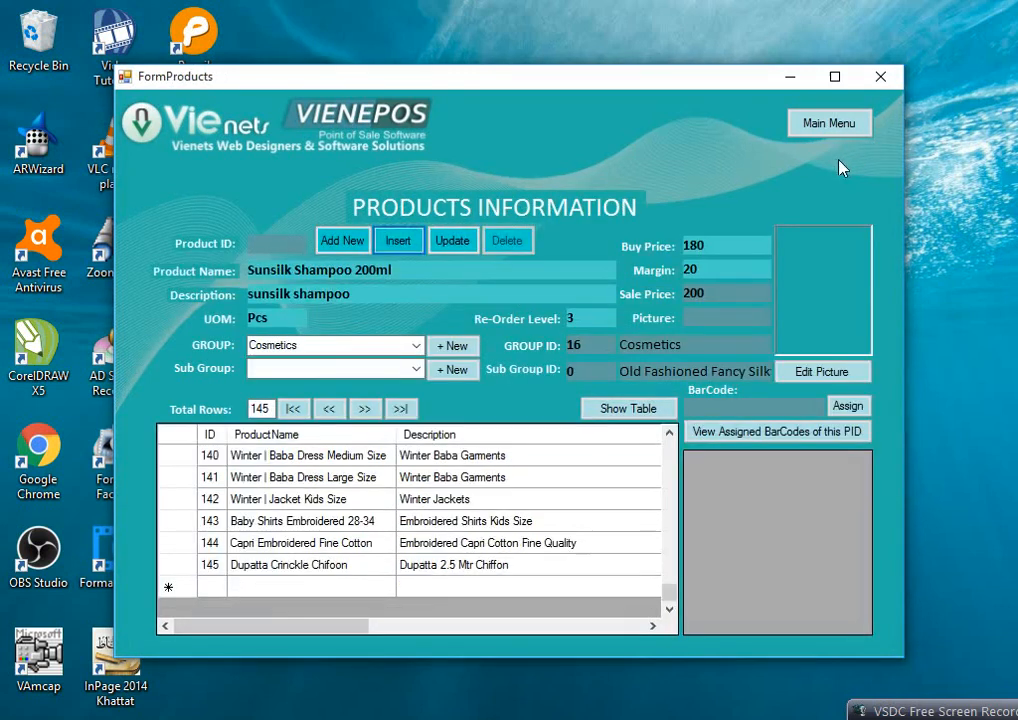
click(415, 346)
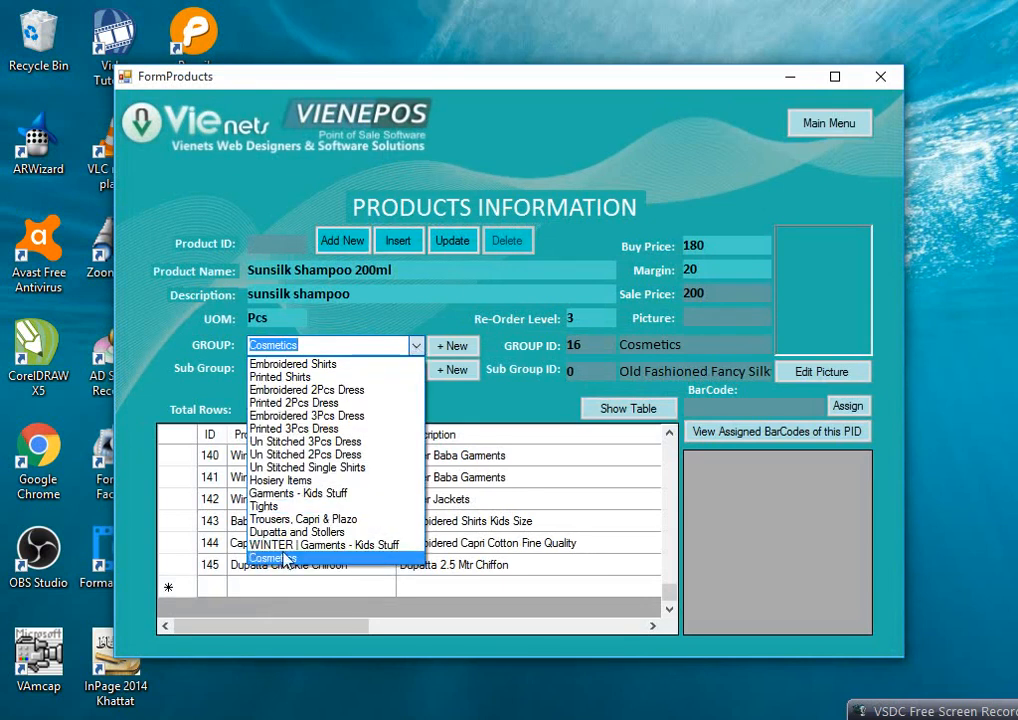
click(283, 566)
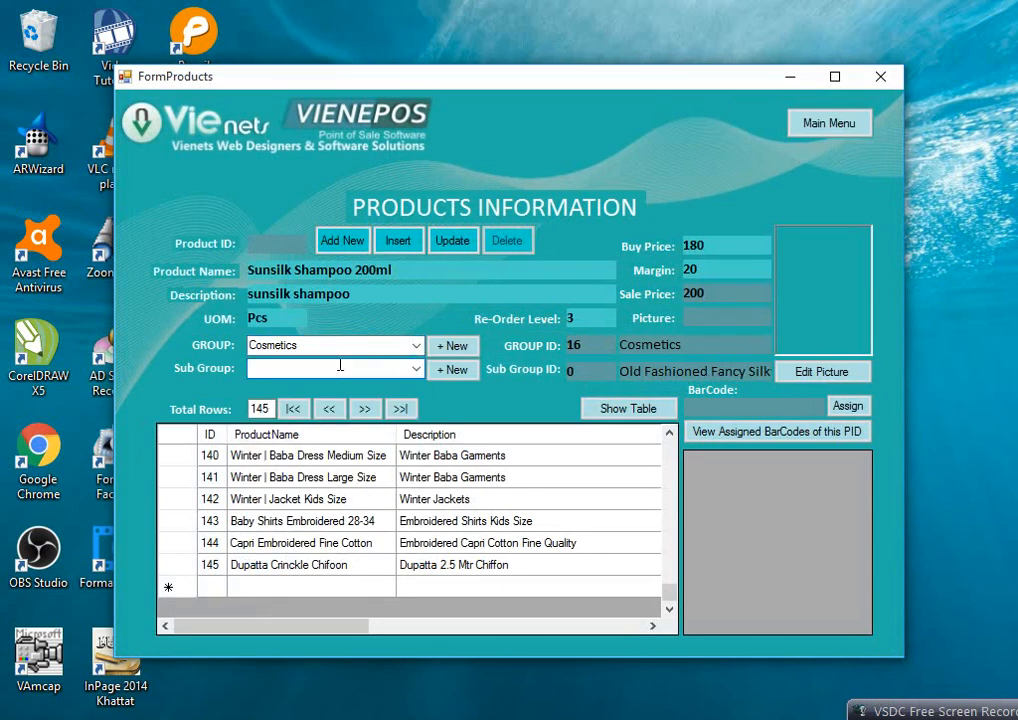
click(416, 370)
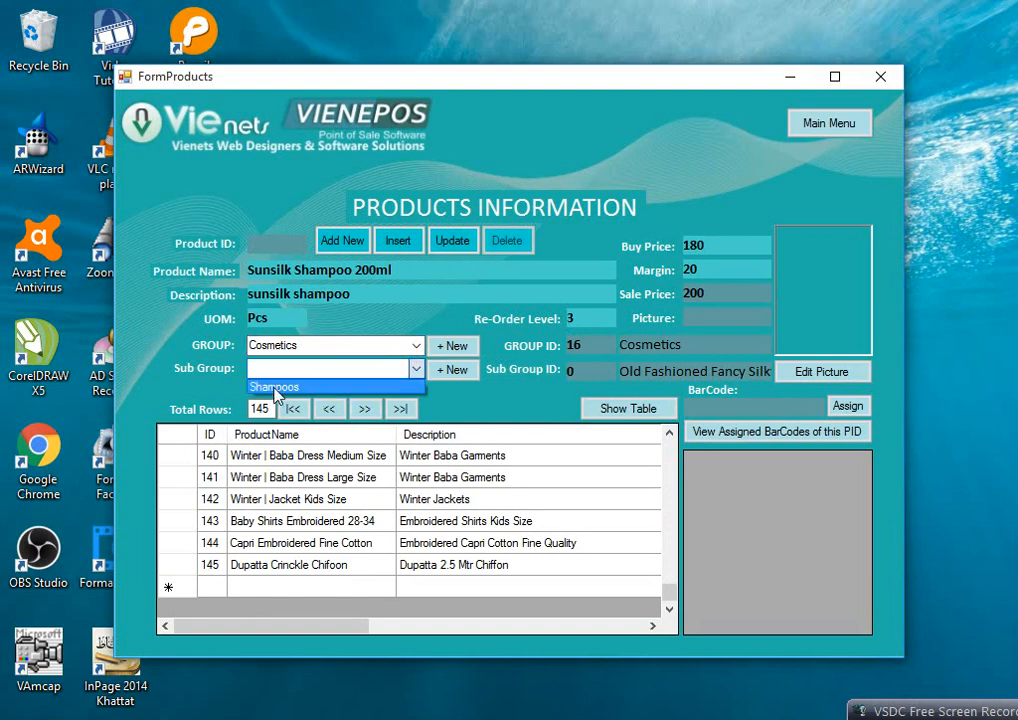
click(276, 388)
click(323, 370)
double_click(350, 367)
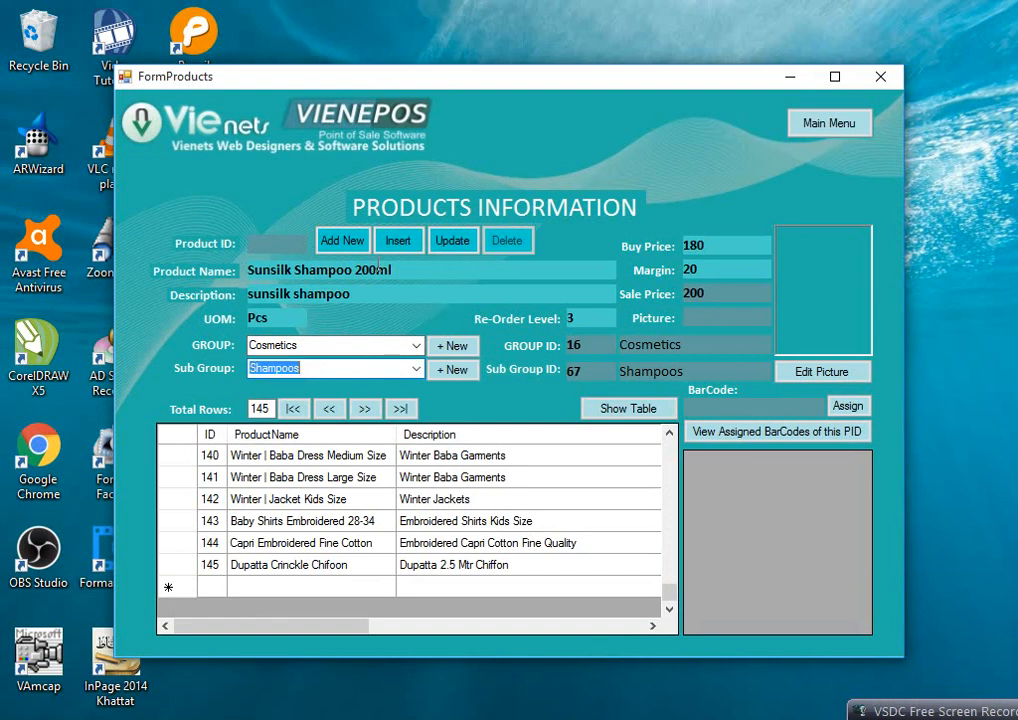
click(343, 367)
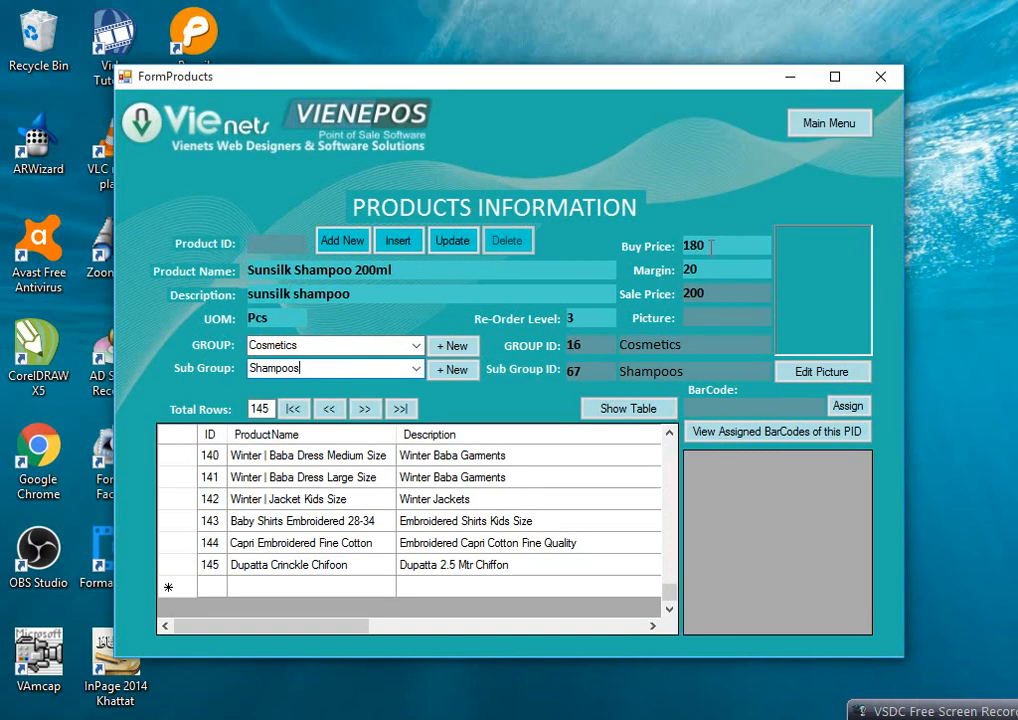
double_click(396, 370)
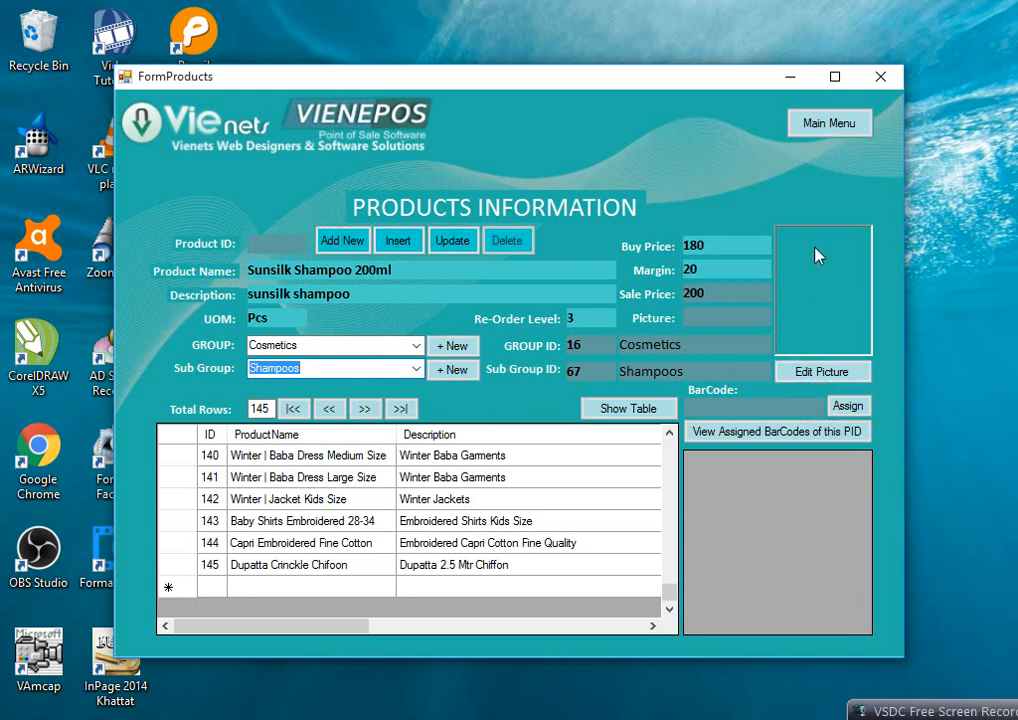
- Insert the Sunsilk Shampoo 200ml record into the products table and check its assigned product ID
click(735, 407)
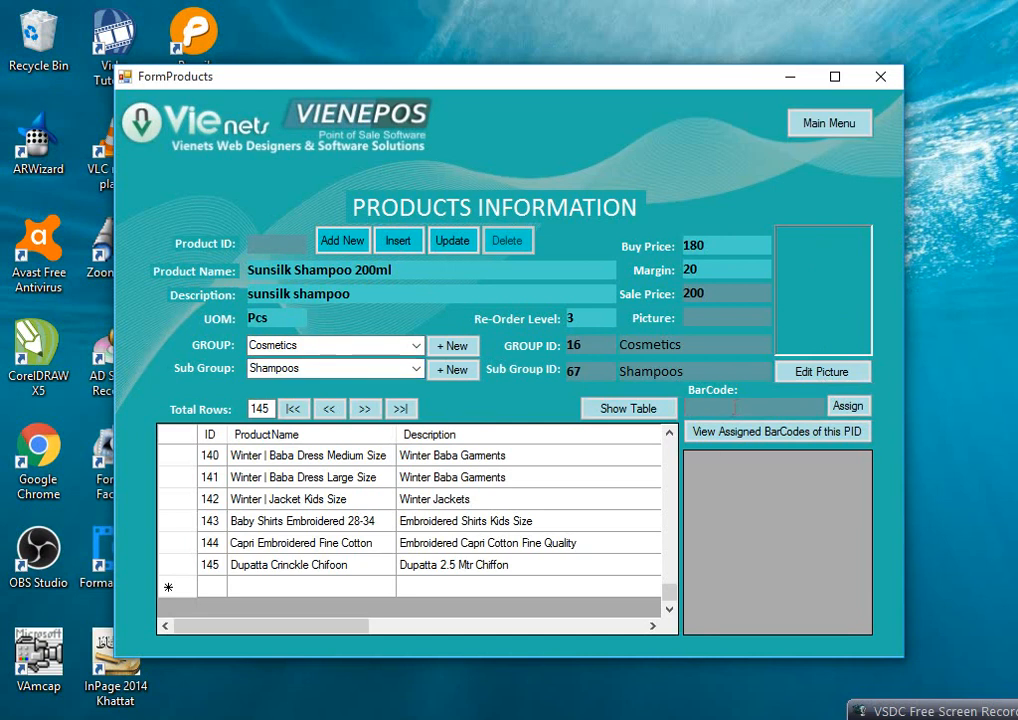
click(402, 250)
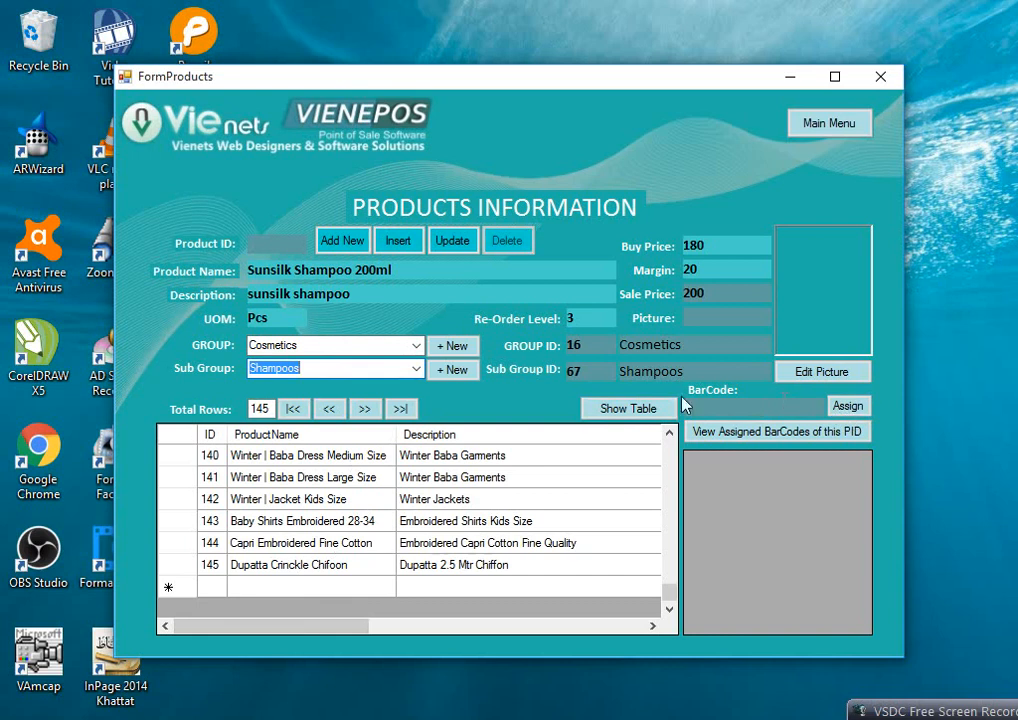
click(400, 241)
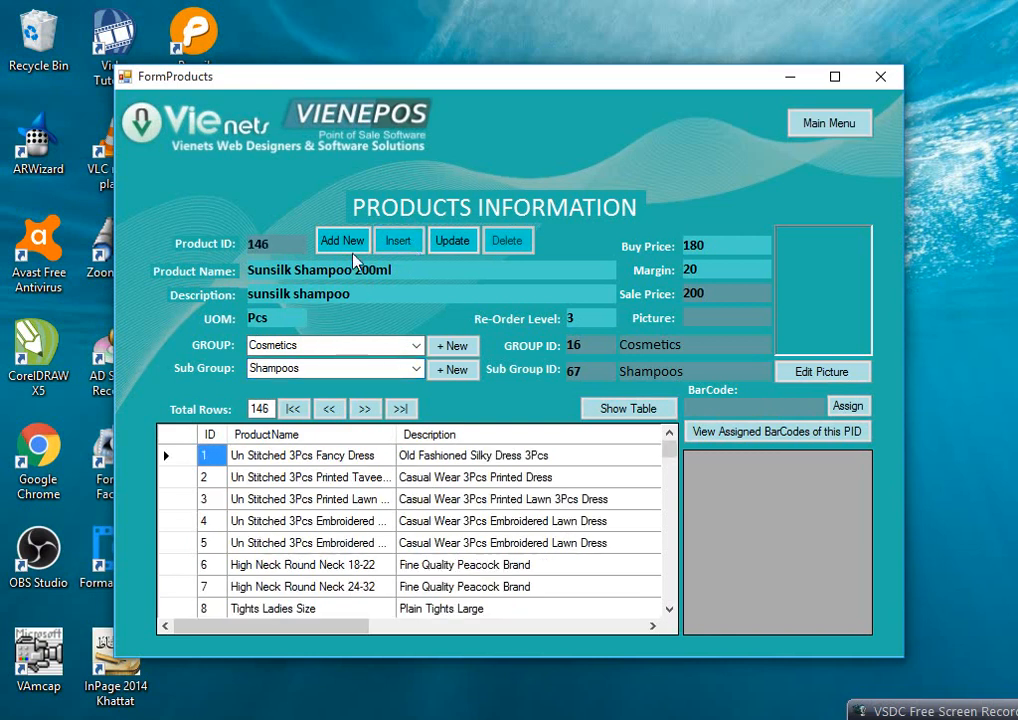
drag(286, 245, 246, 245)
click(297, 244)
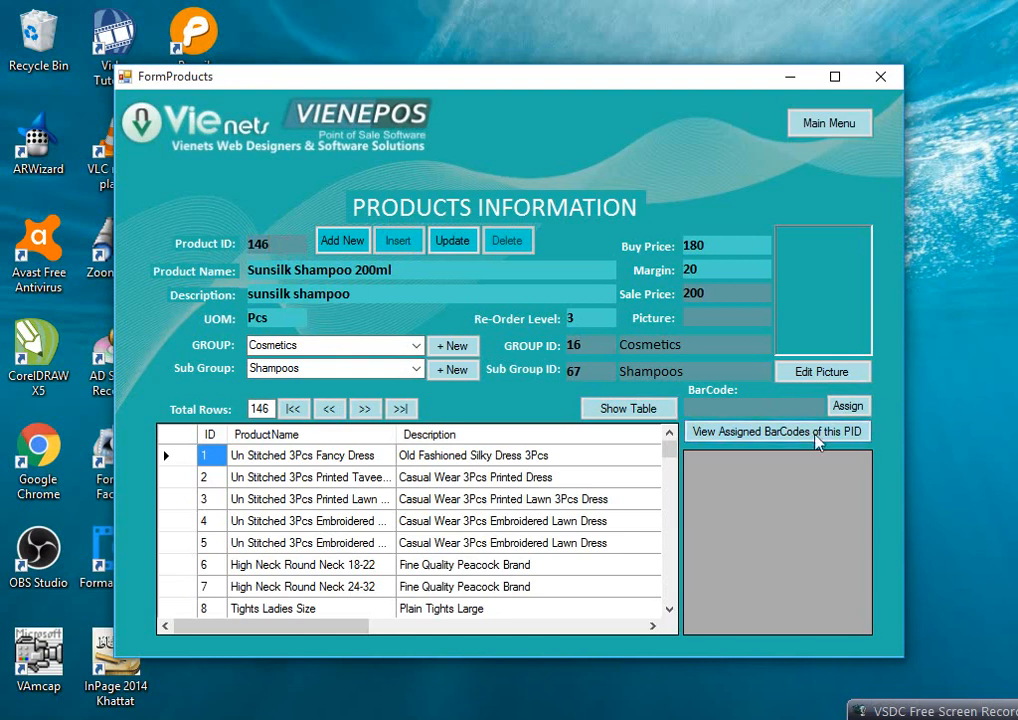
- Examine the Sunsilk Shampoo 200ml entry at the end of the products table and the record's barcode field
drag(669, 450, 695, 609)
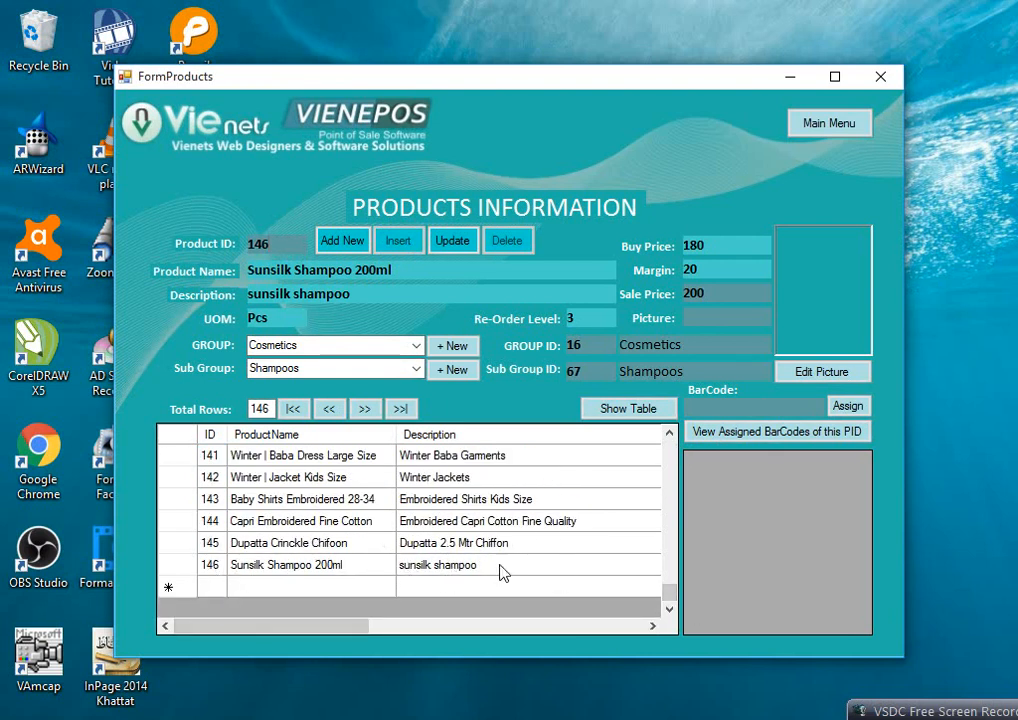
drag(296, 627, 282, 602)
click(412, 368)
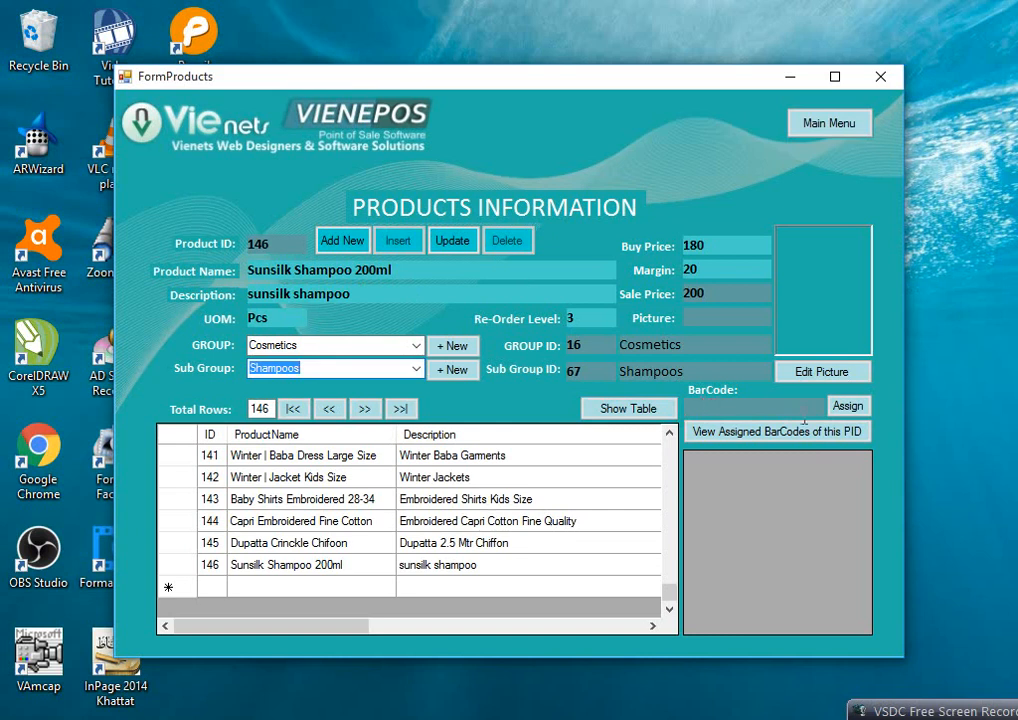
click(716, 407)
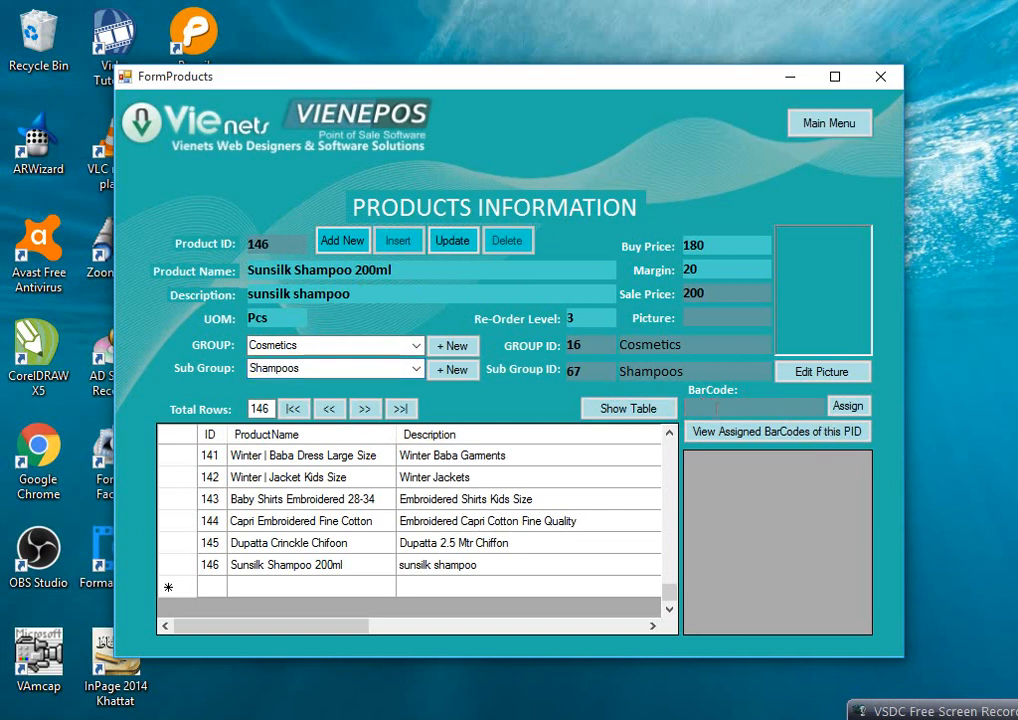
- Open the barcode generator from the main menu, load the last product record and check for it in the product list
click(828, 140)
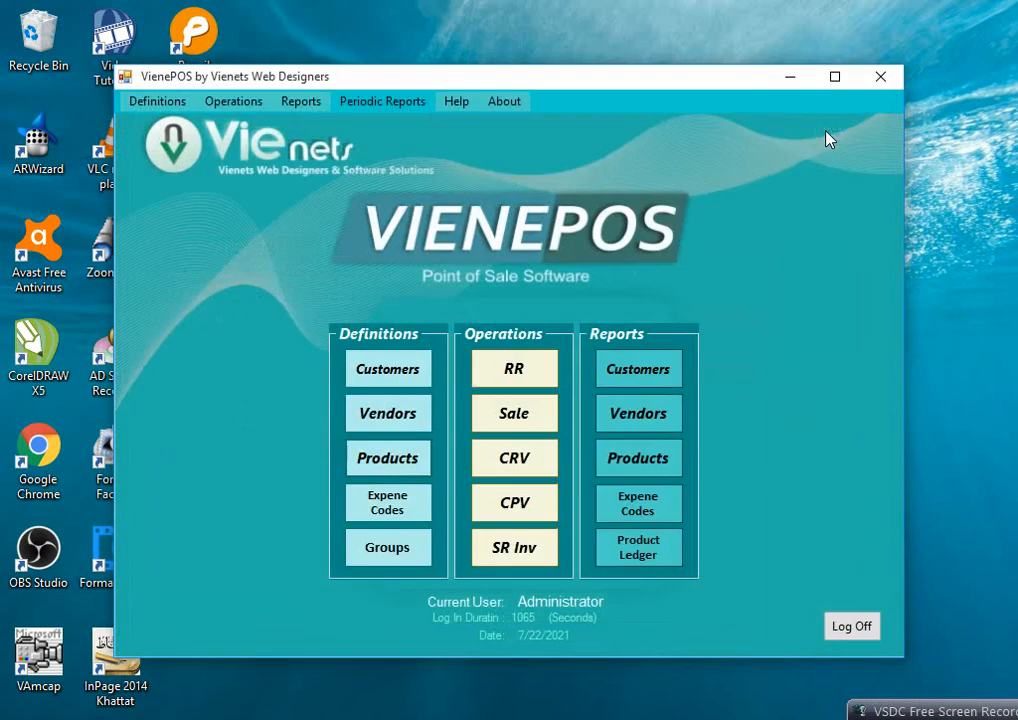
click(239, 110)
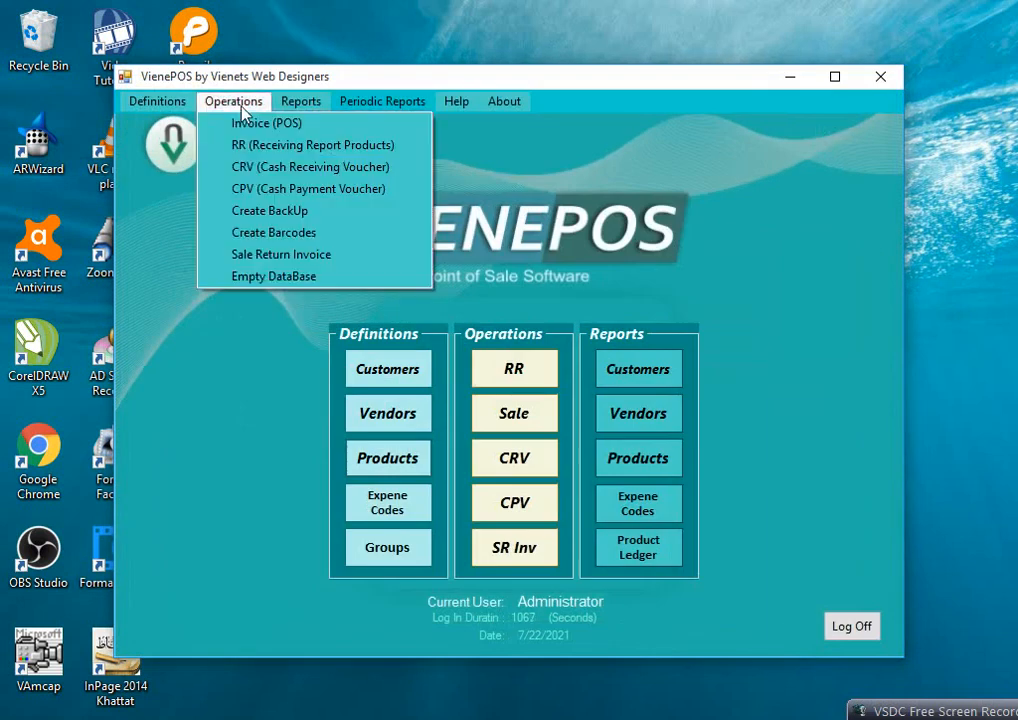
click(276, 236)
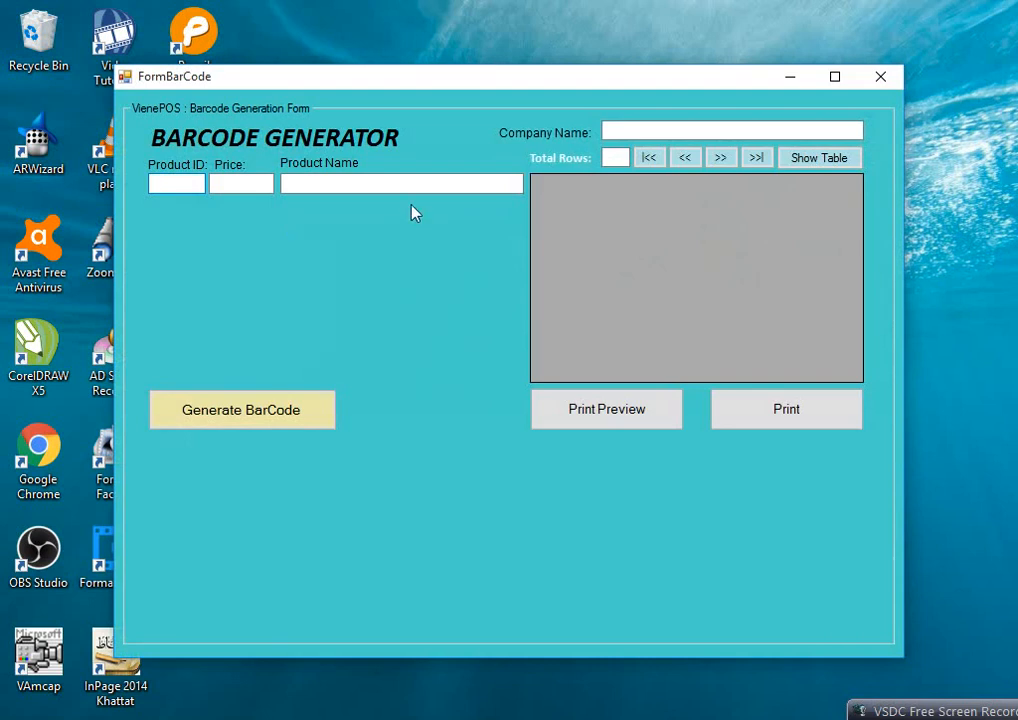
click(759, 160)
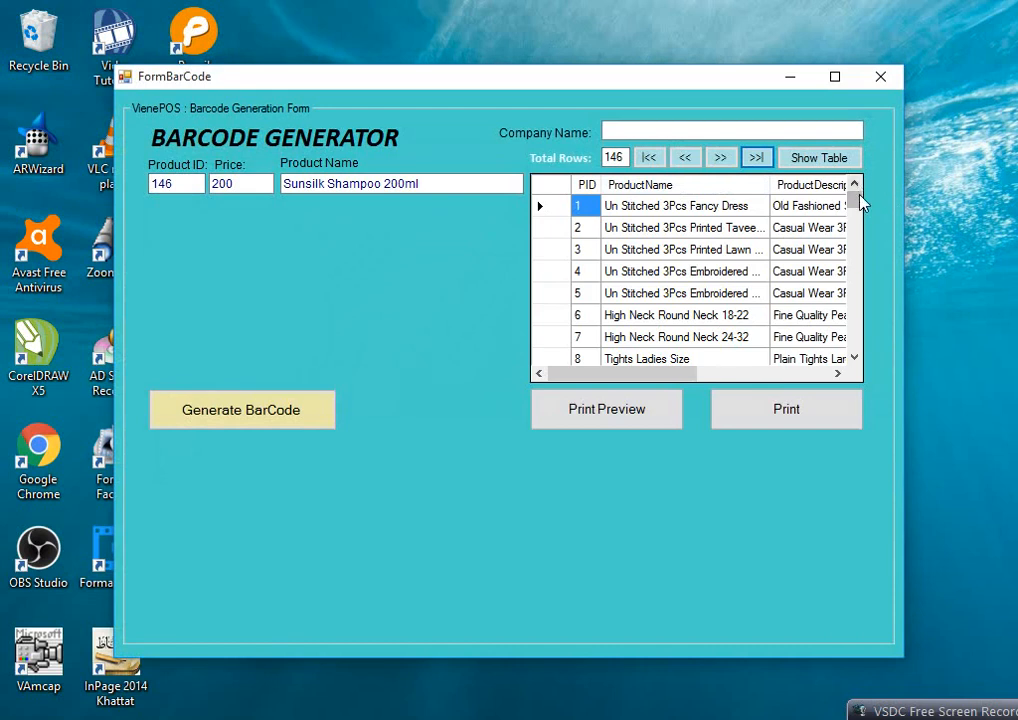
drag(859, 207, 886, 360)
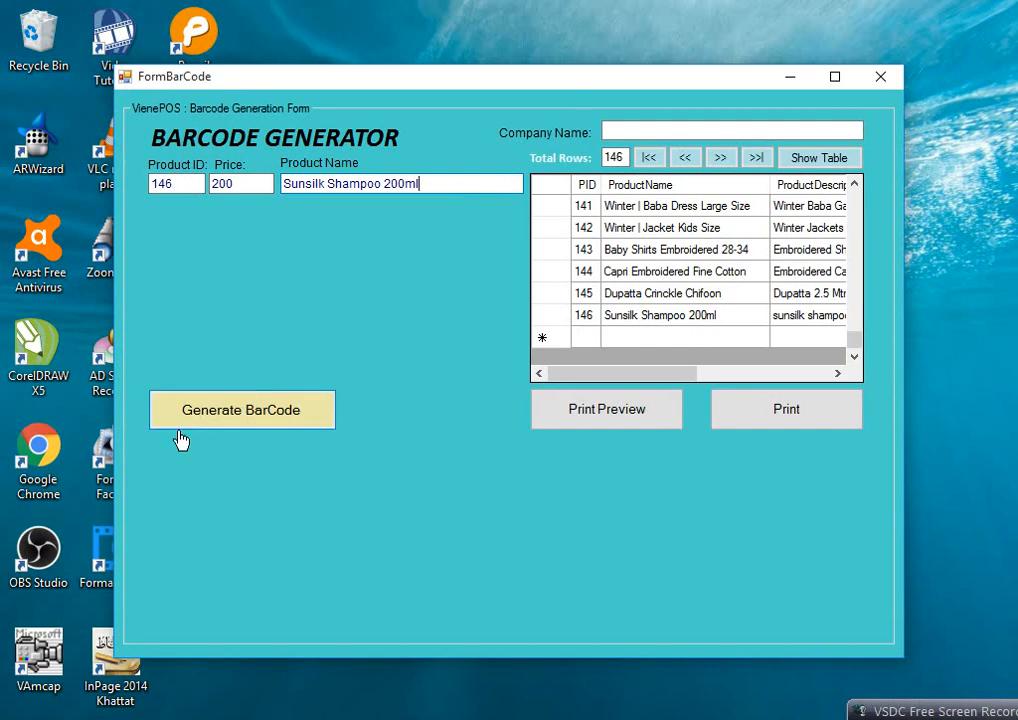
- Browse forward and back through the first few product records in the barcode generator to examine their barcodes
click(650, 162)
click(727, 163)
click(727, 163)
click(727, 163)
click(727, 163)
click(686, 160)
click(685, 158)
click(685, 158)
click(685, 158)
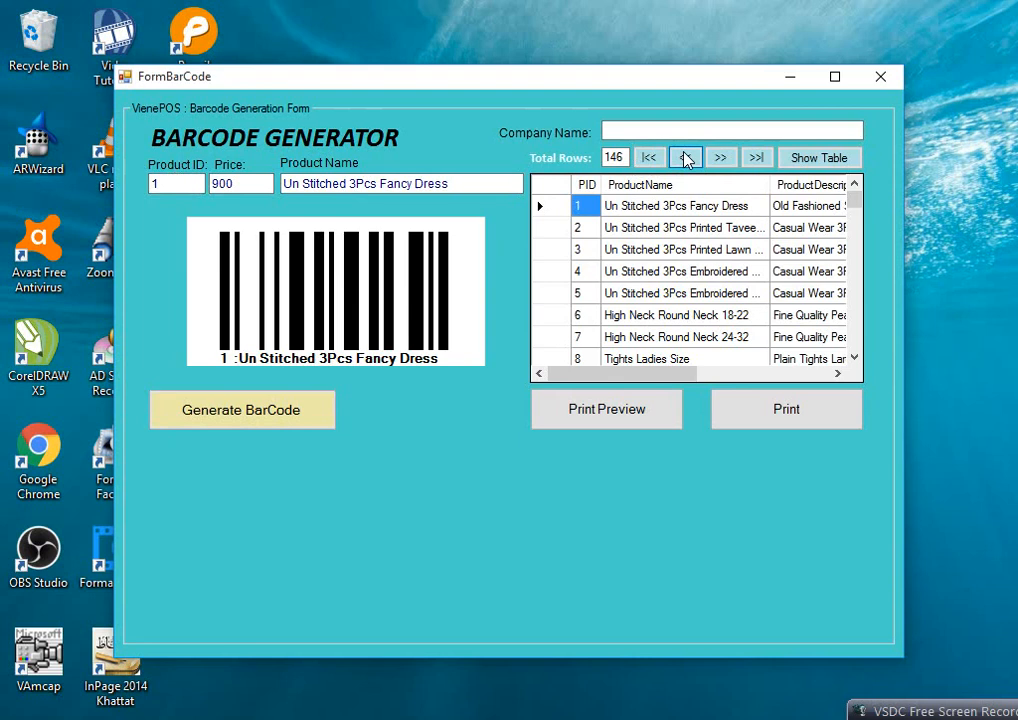
- Generate a barcode for Sunsilk Shampoo 200ml and save it as PNG image 146 in the VienePOS Barcode folder
click(756, 160)
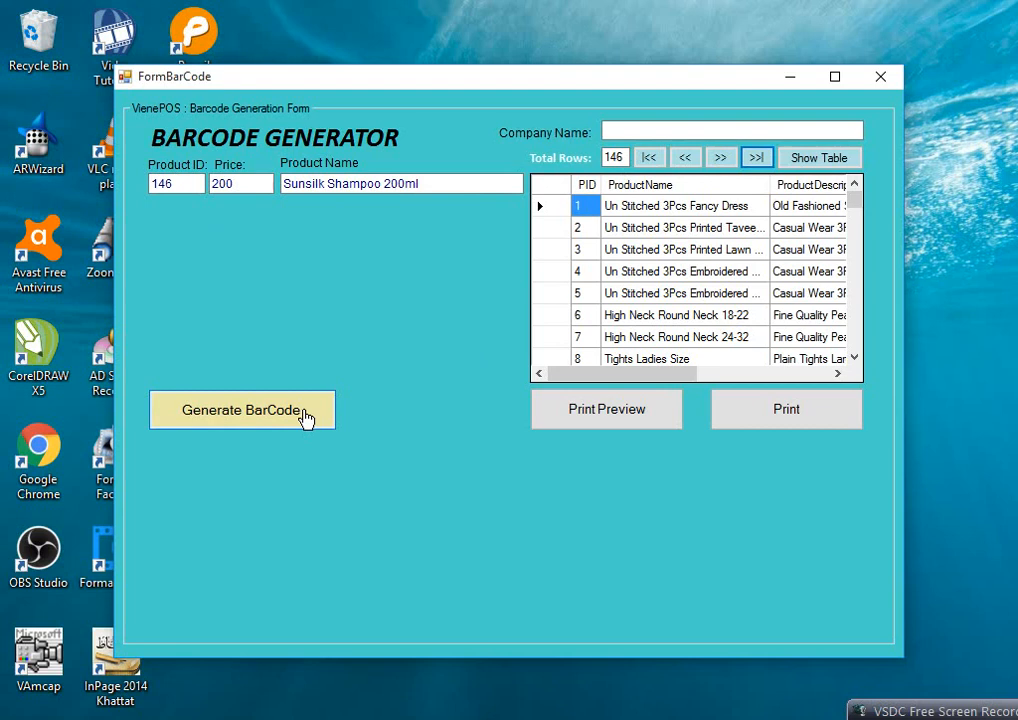
click(204, 411)
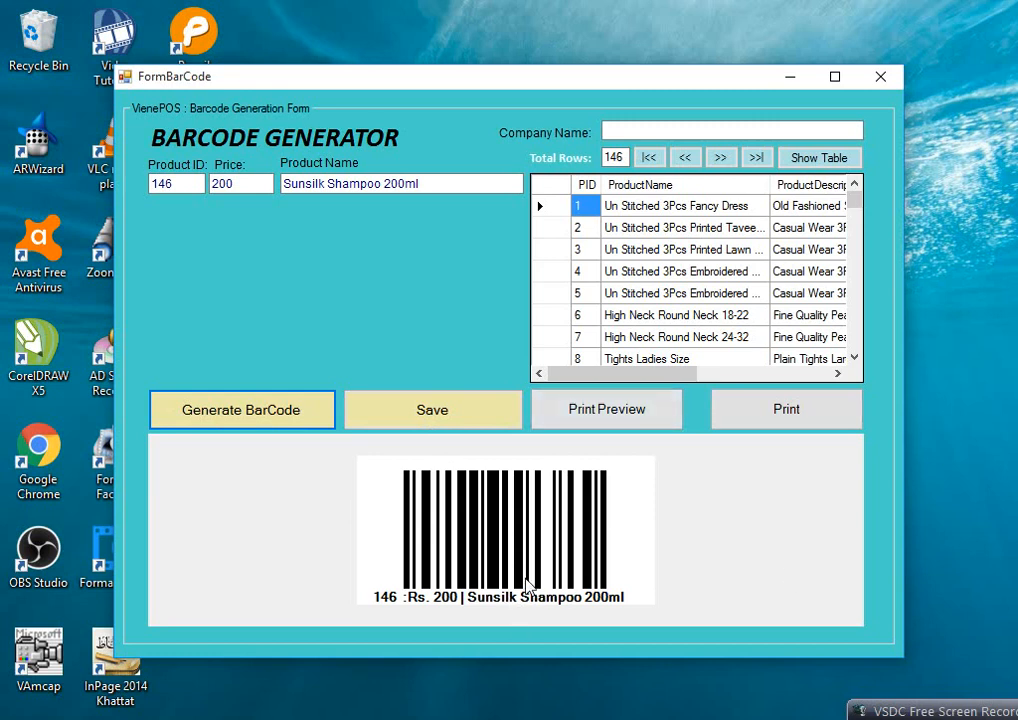
click(455, 426)
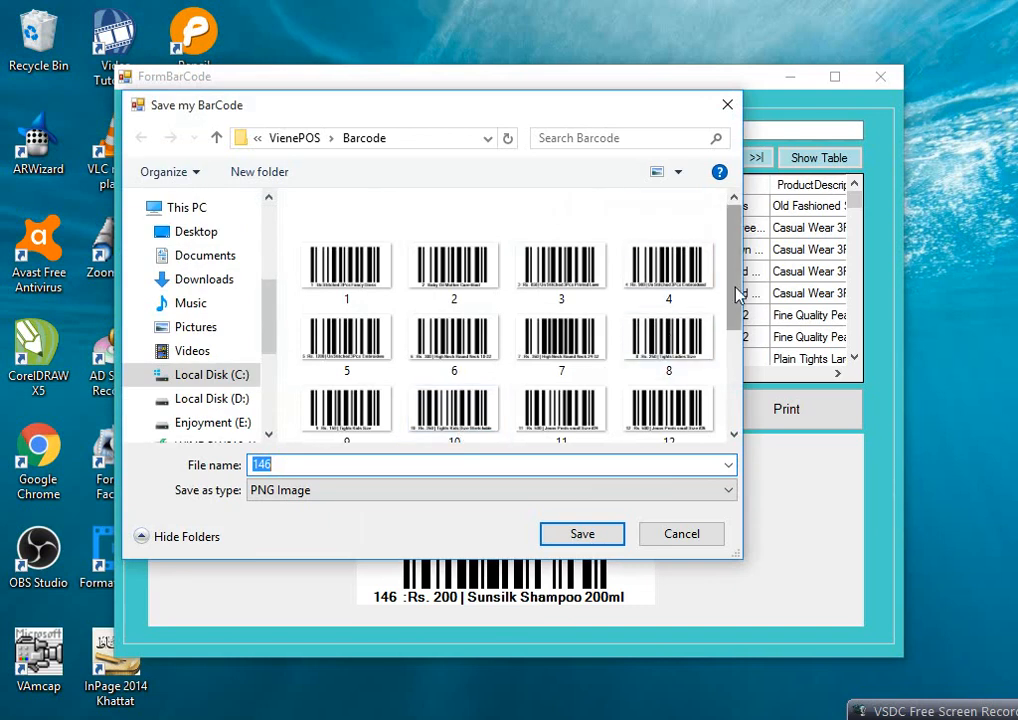
scroll(737, 292, down, 2)
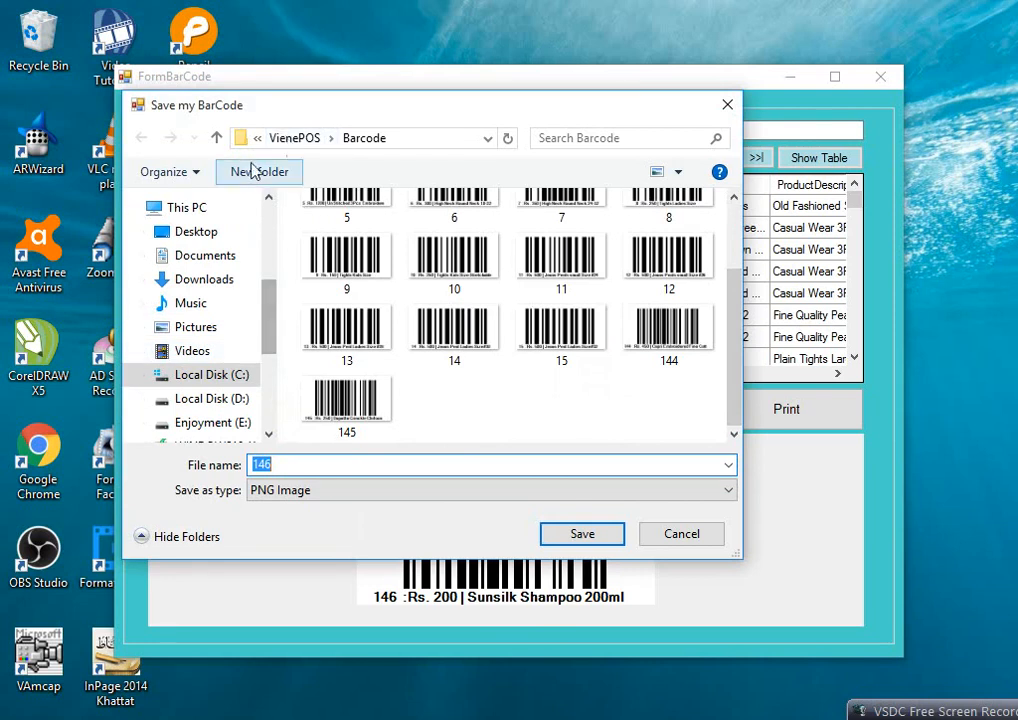
mouse_move(268, 289)
mouse_down()
mouse_move(273, 368)
mouse_move(273, 275)
mouse_up()
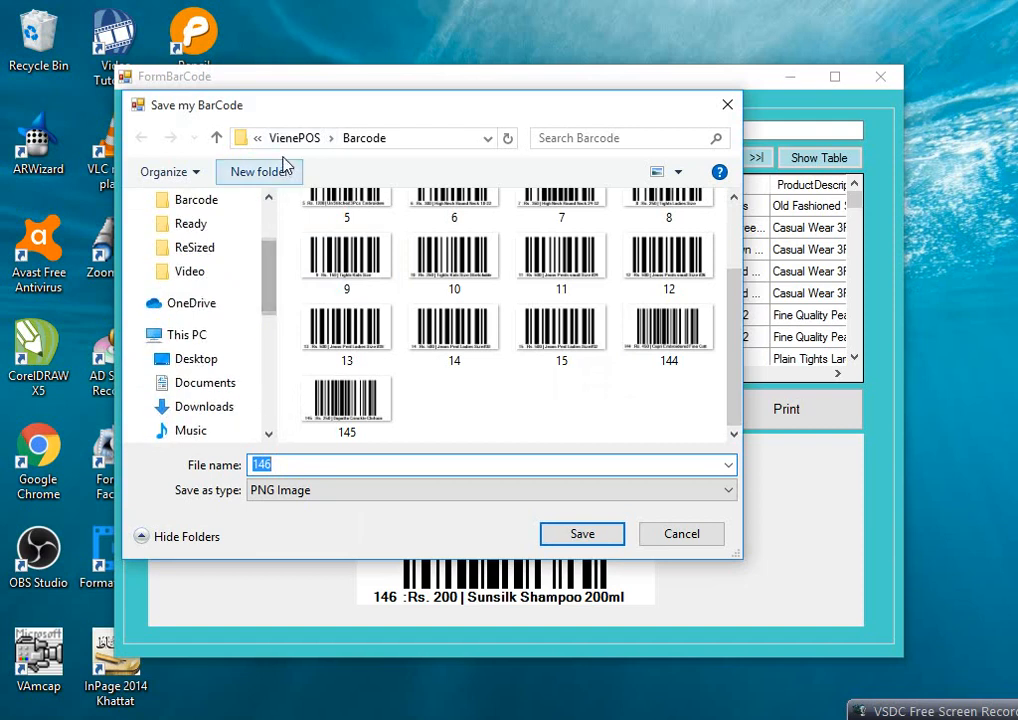
drag(736, 382, 758, 390)
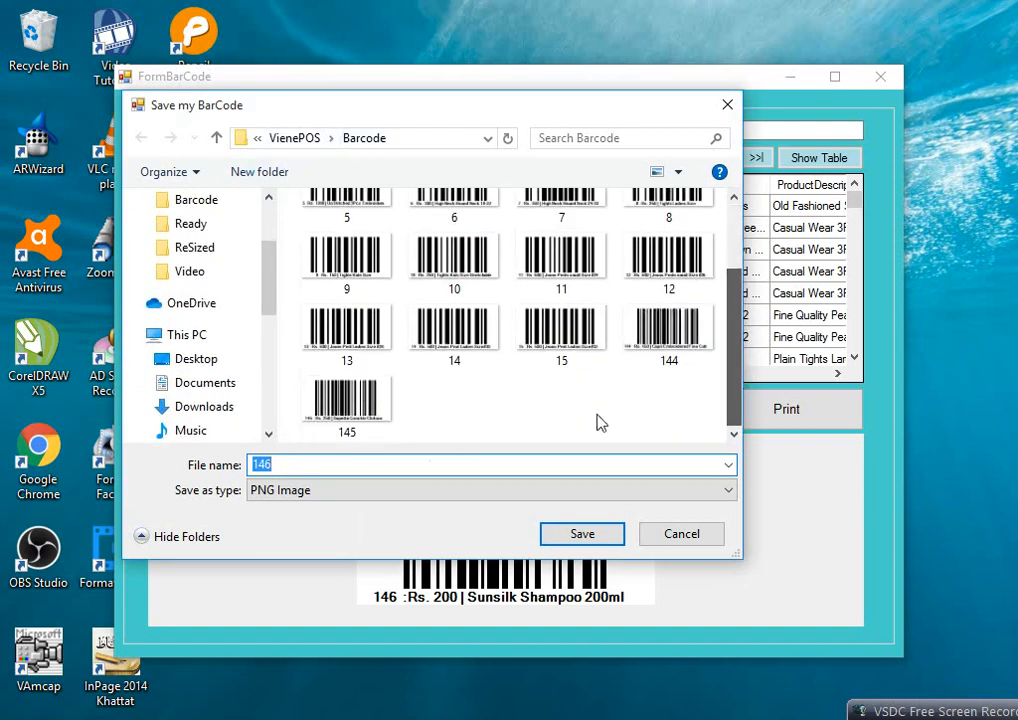
click(300, 465)
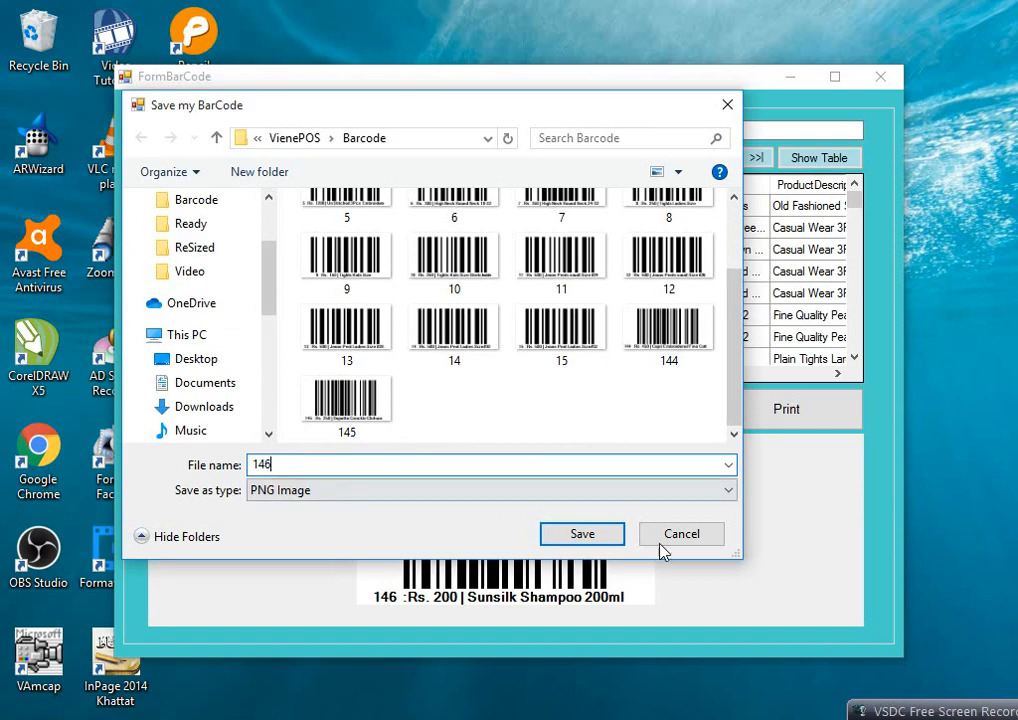
click(603, 545)
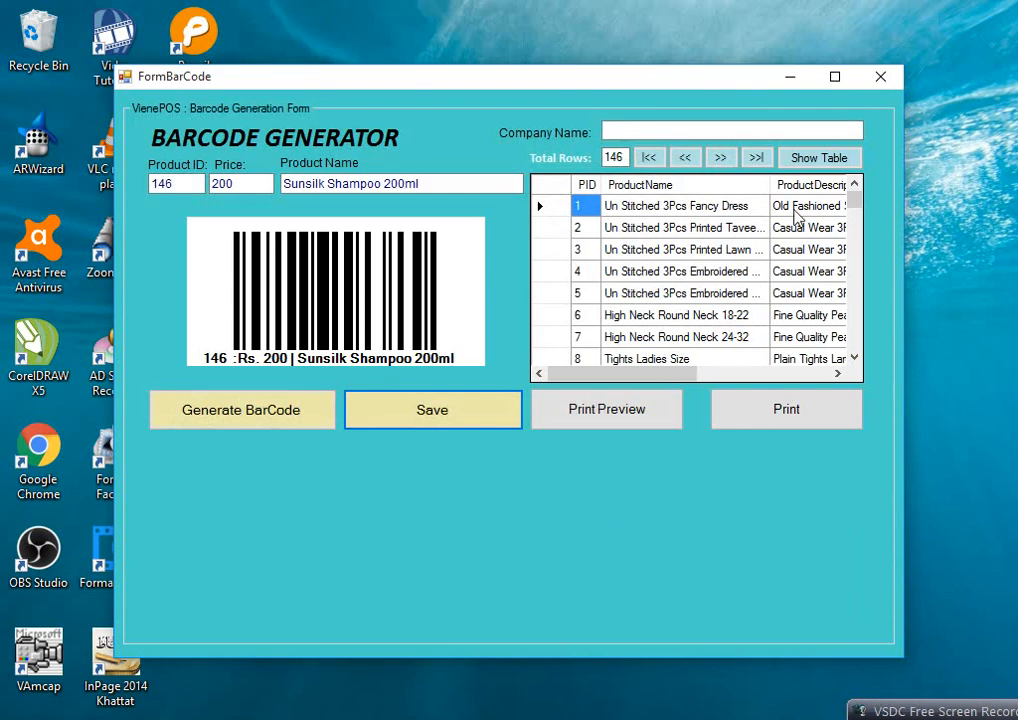
- Return to the products form, load the Sunsilk Shampoo 200ml record and view the barcodes assigned to it
click(880, 77)
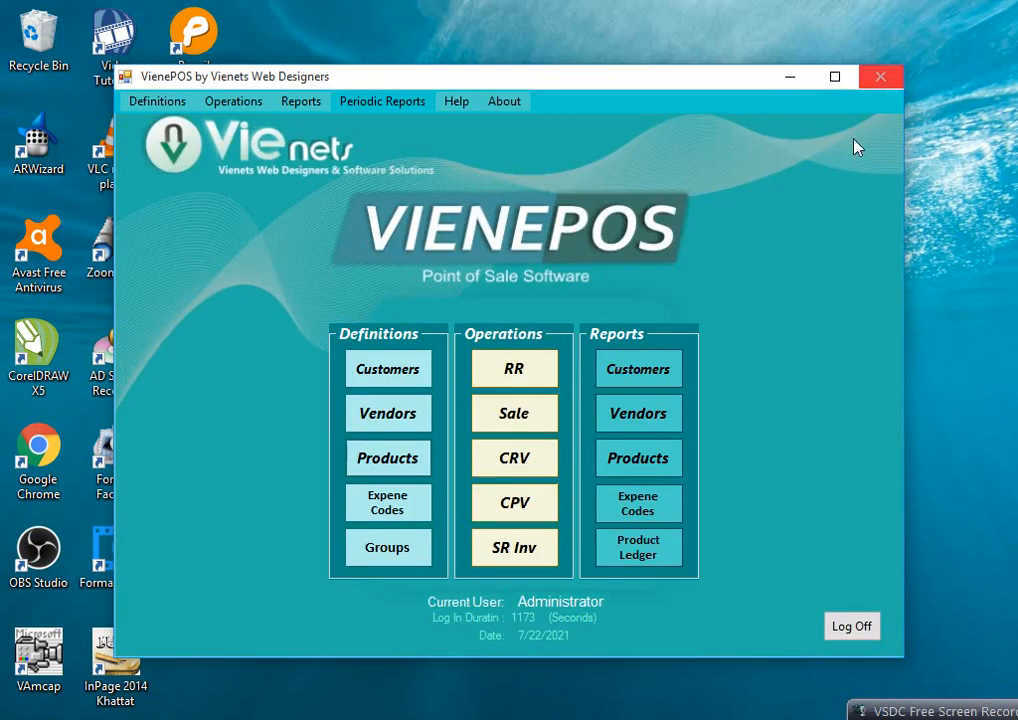
click(399, 462)
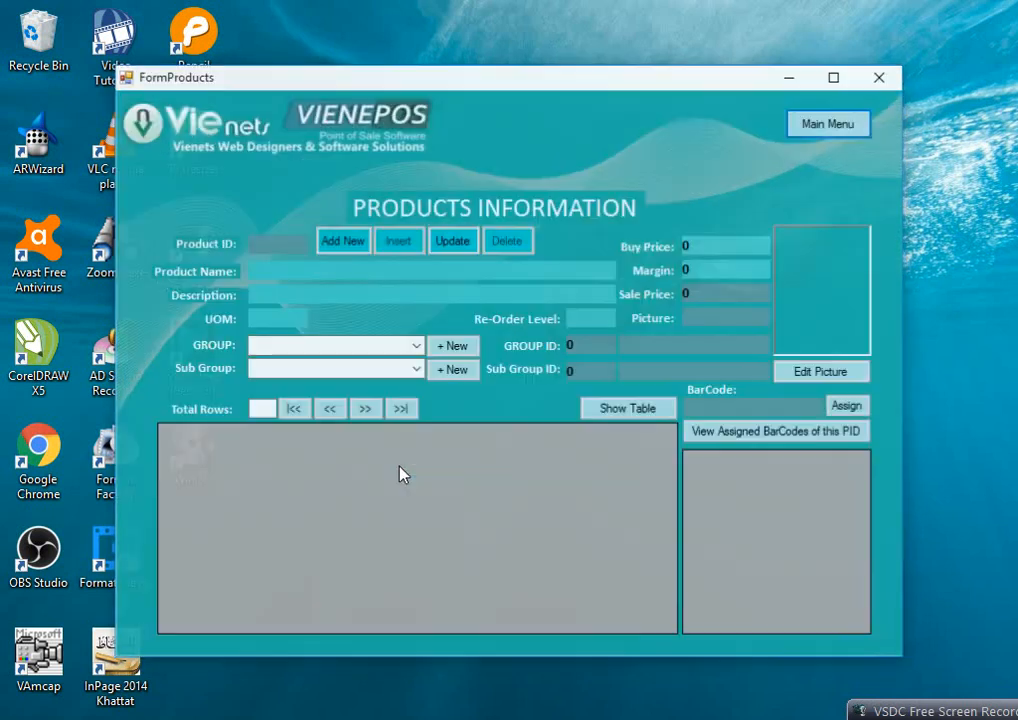
click(409, 410)
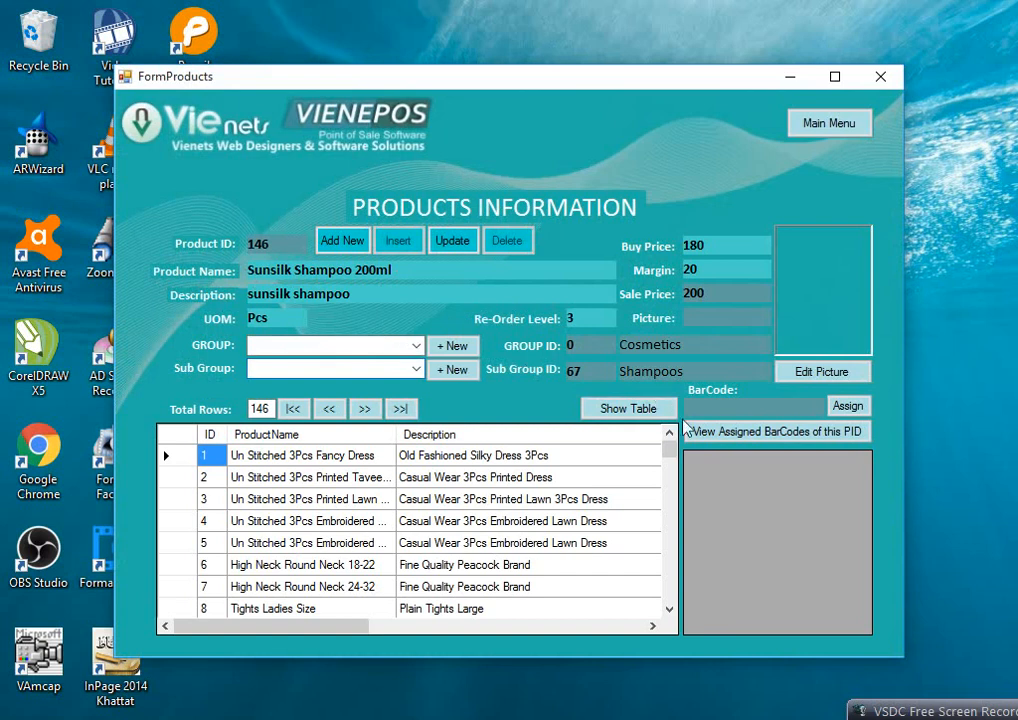
click(420, 369)
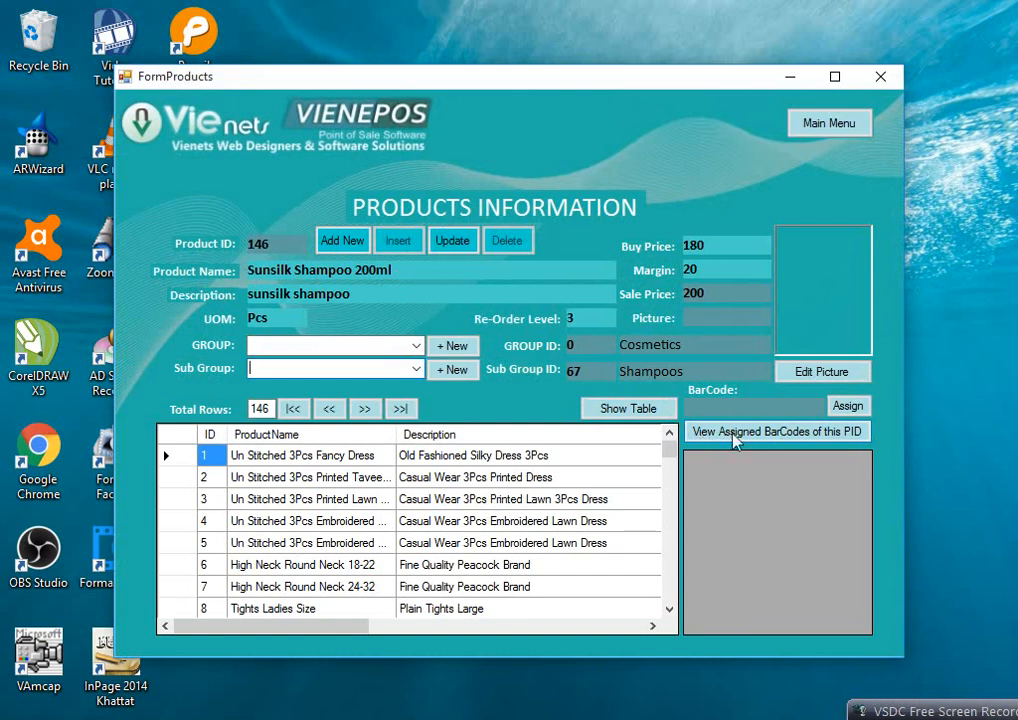
click(800, 432)
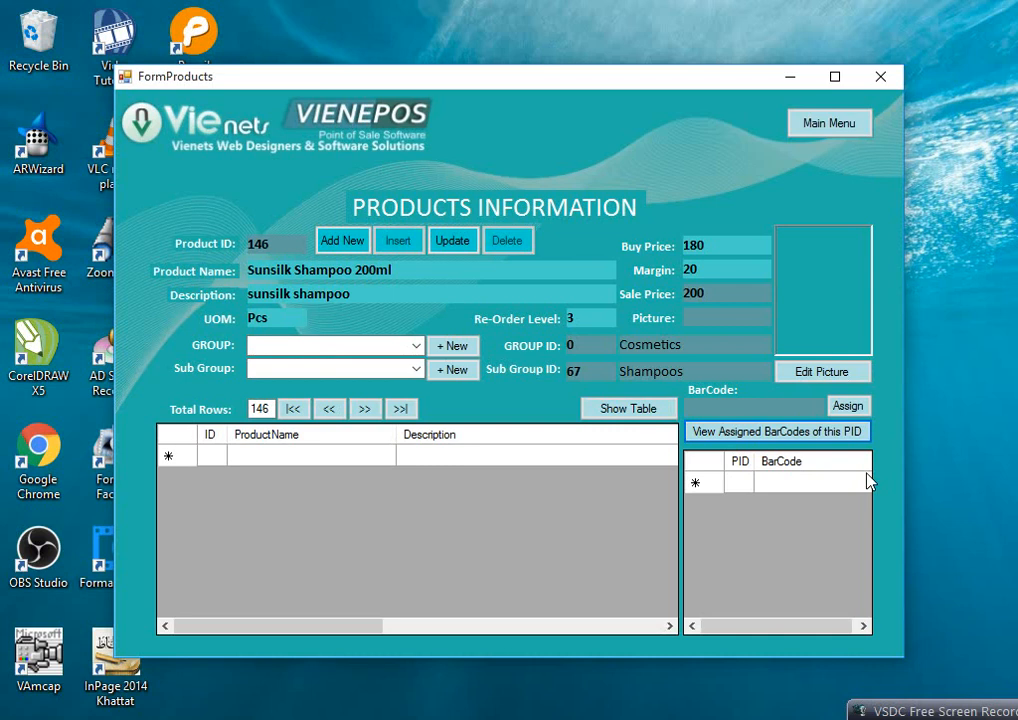
click(736, 408)
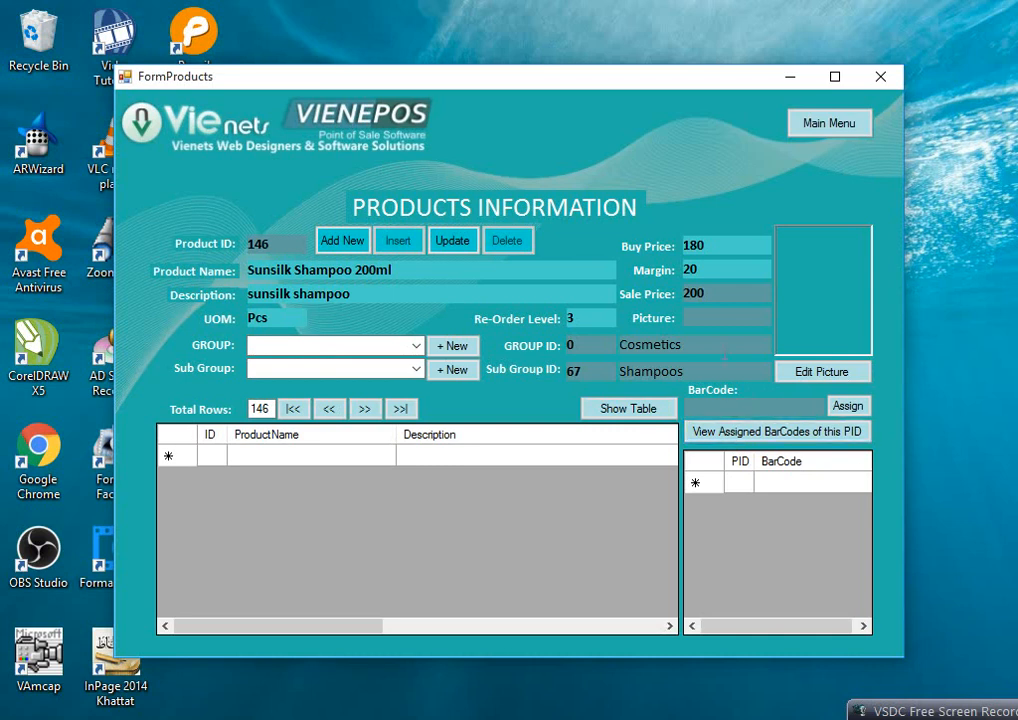
- Switch to File Explorer and open barcode image 146 from the VienePOS\Barcode folder on Local Disk (C:)
drag(590, 85, 484, 36)
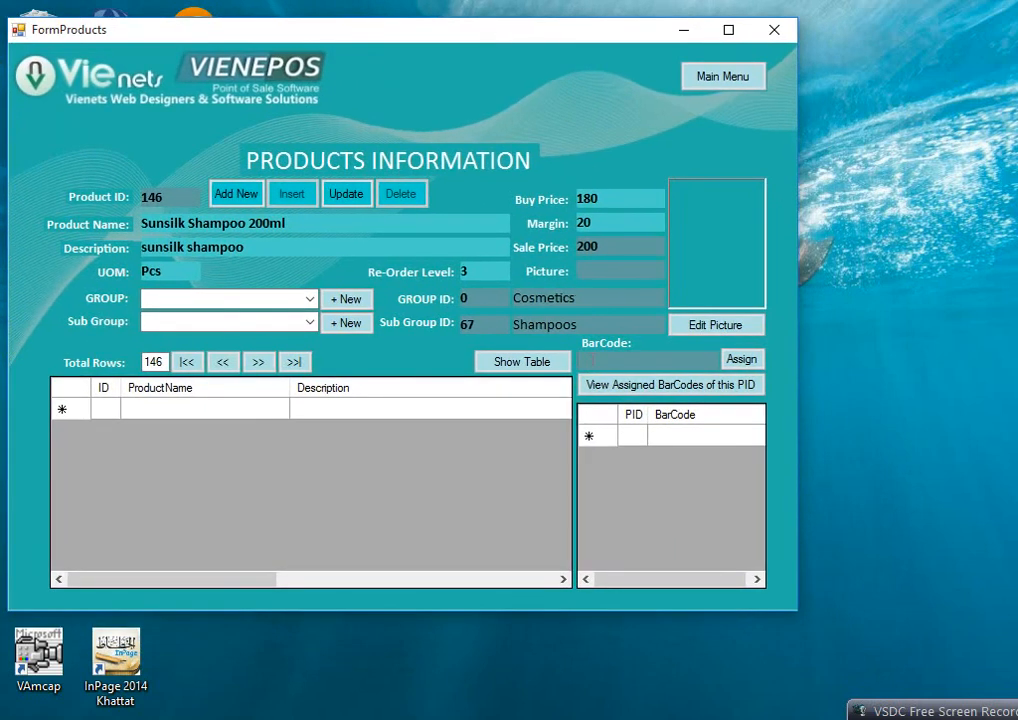
mouse_move(364, 719)
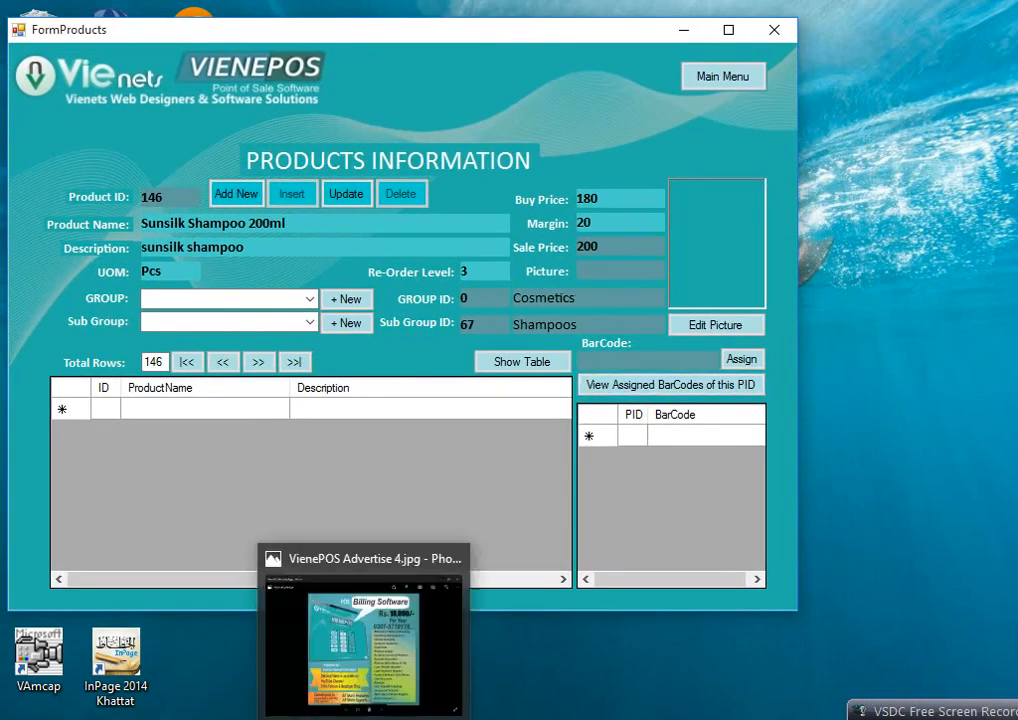
click(222, 640)
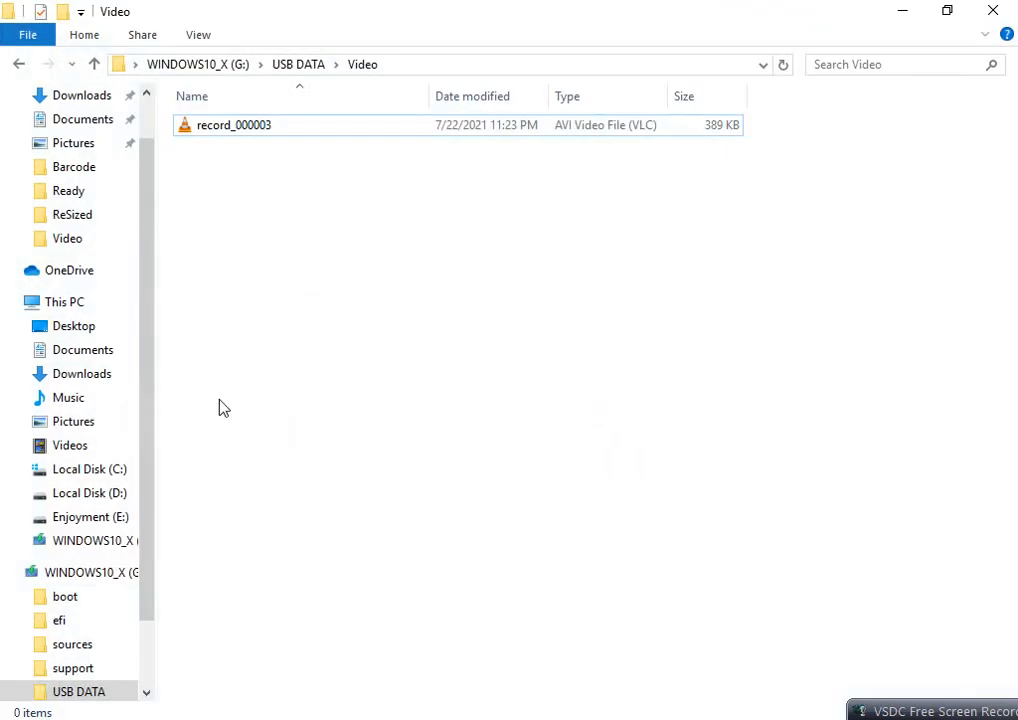
click(116, 470)
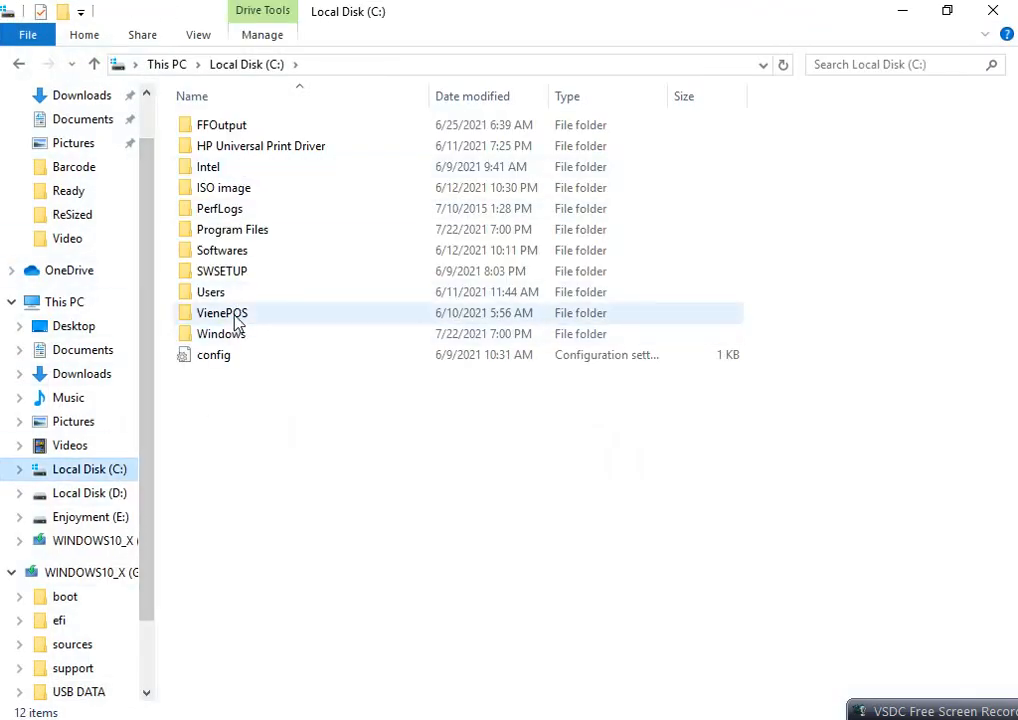
double_click(236, 316)
double_click(225, 147)
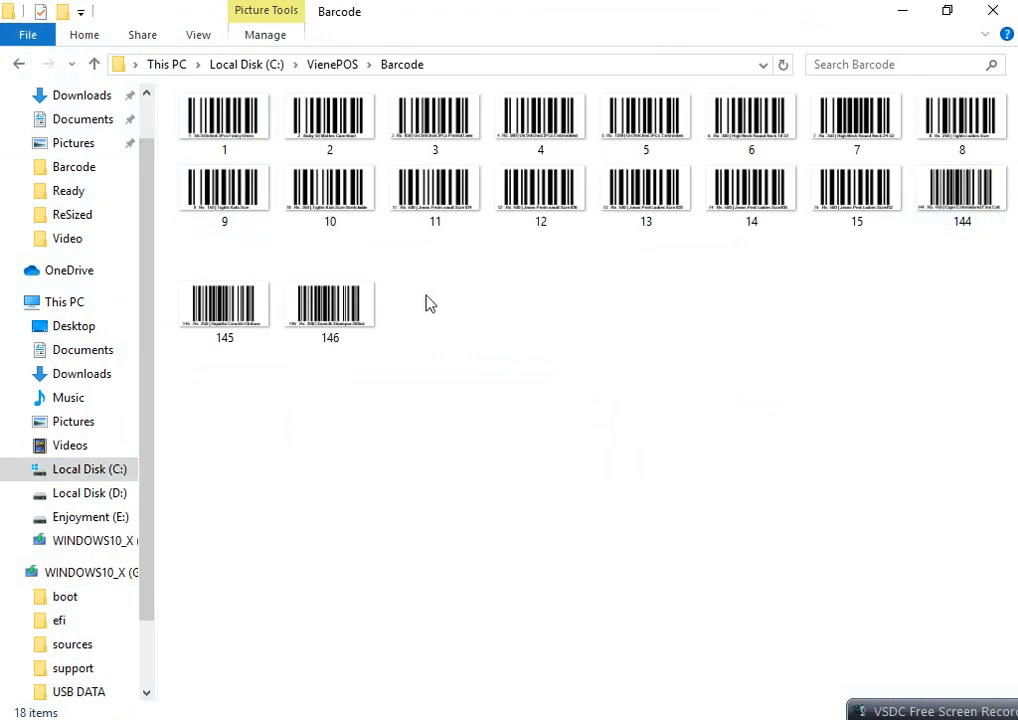
click(313, 333)
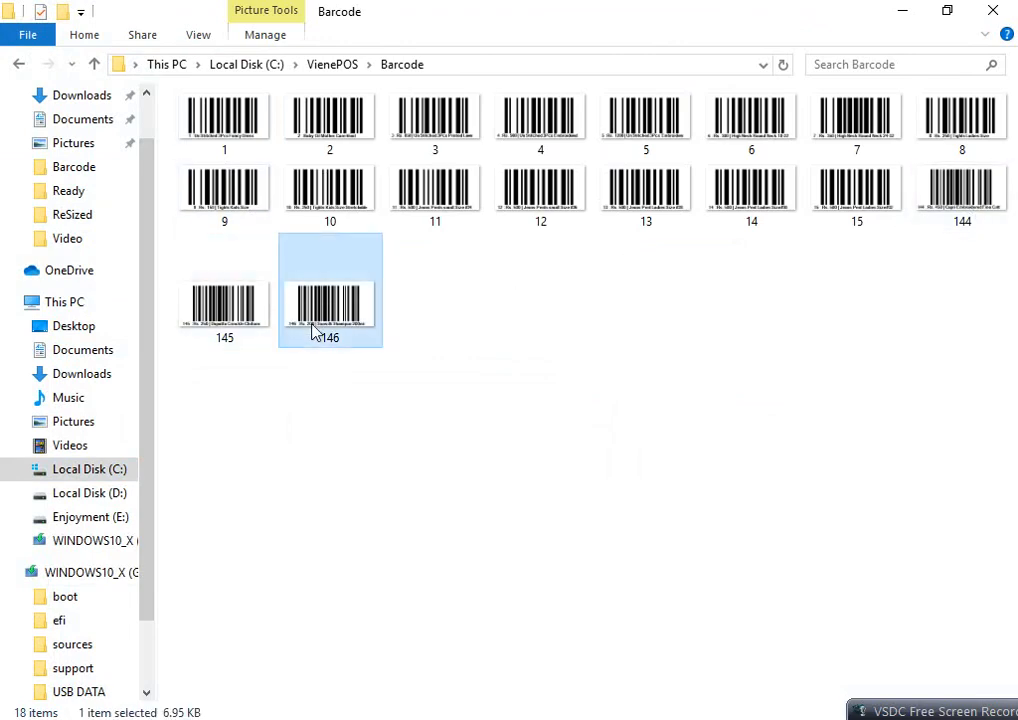
double_click(337, 342)
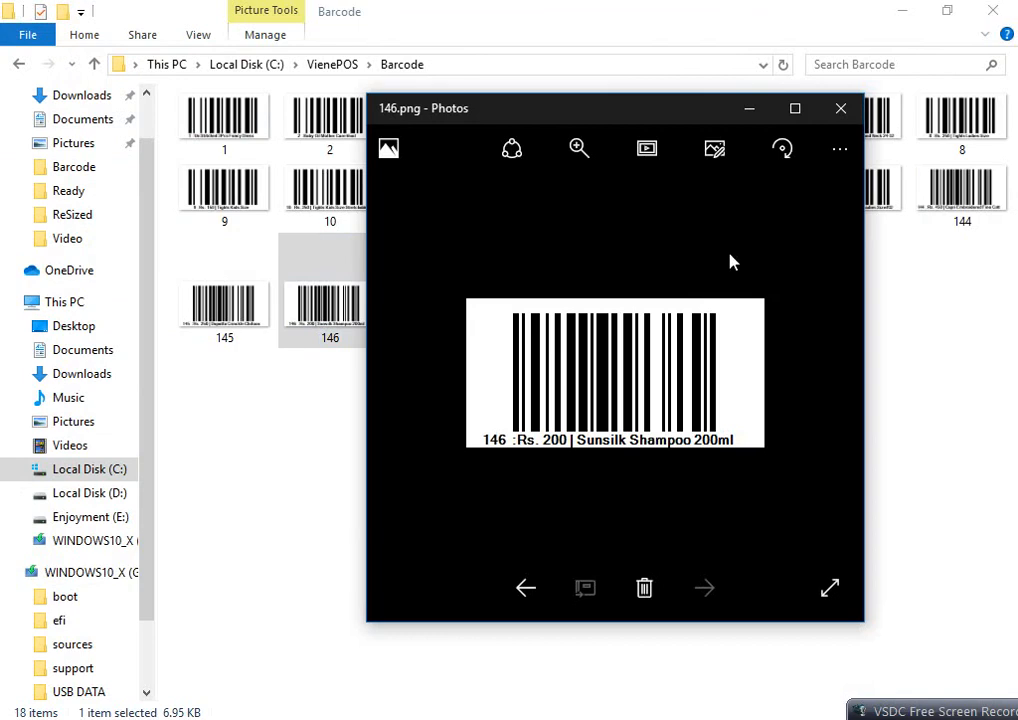
- Arrange the barcode image beside the products form so both are visible, and place the cursor in the BarCode field
click(902, 11)
drag(653, 120, 797, 204)
drag(652, 212, 748, 367)
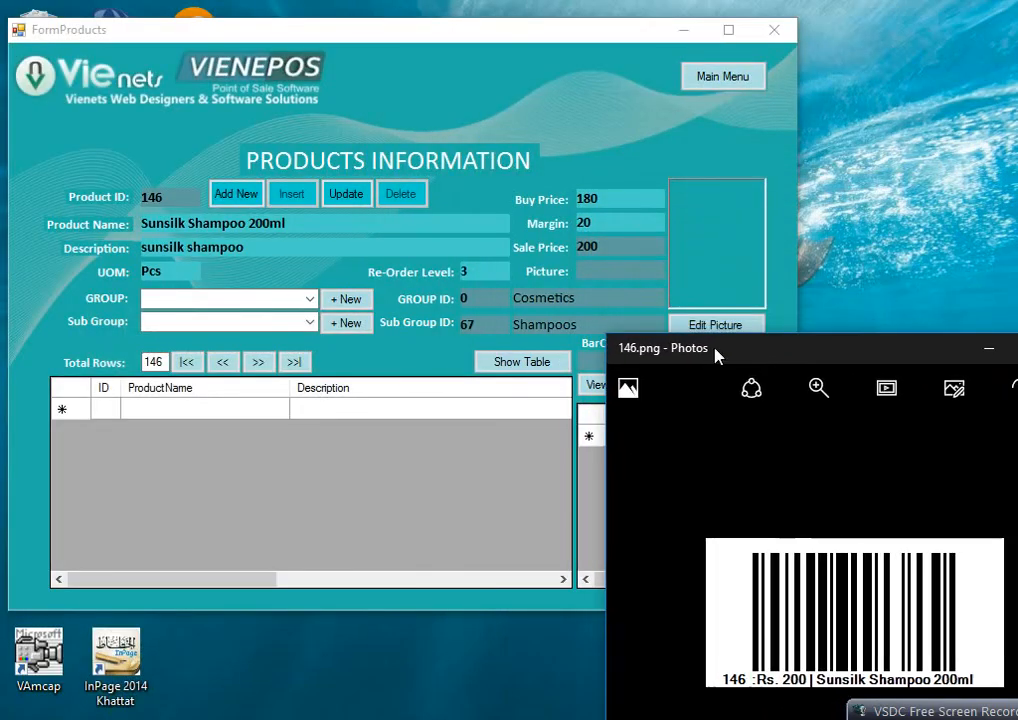
click(512, 45)
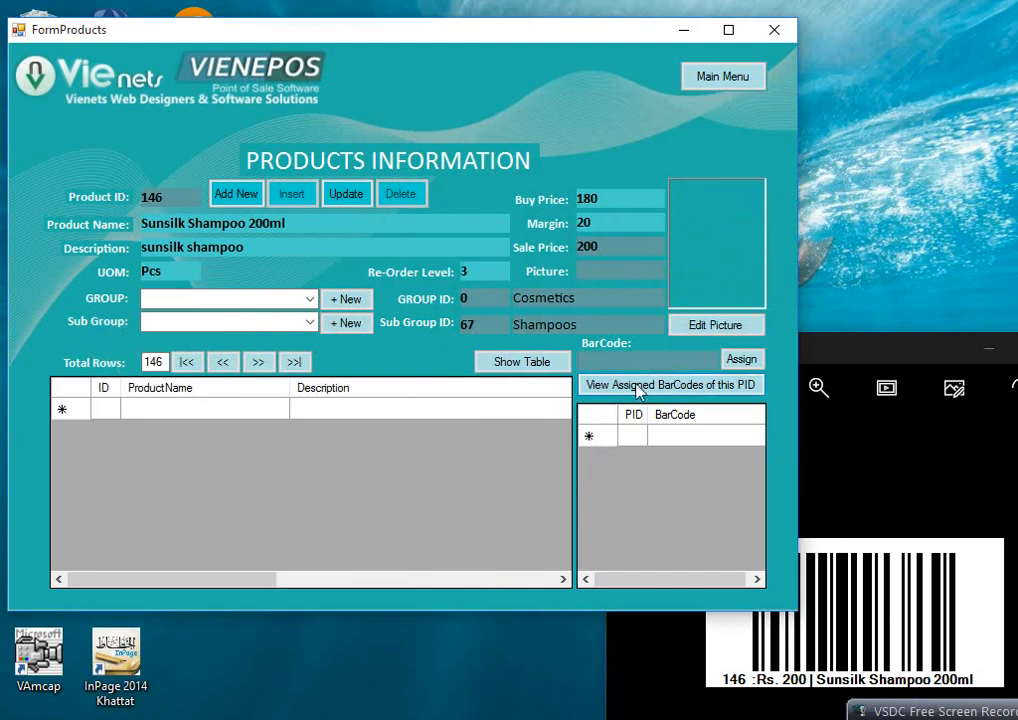
drag(512, 40, 496, 22)
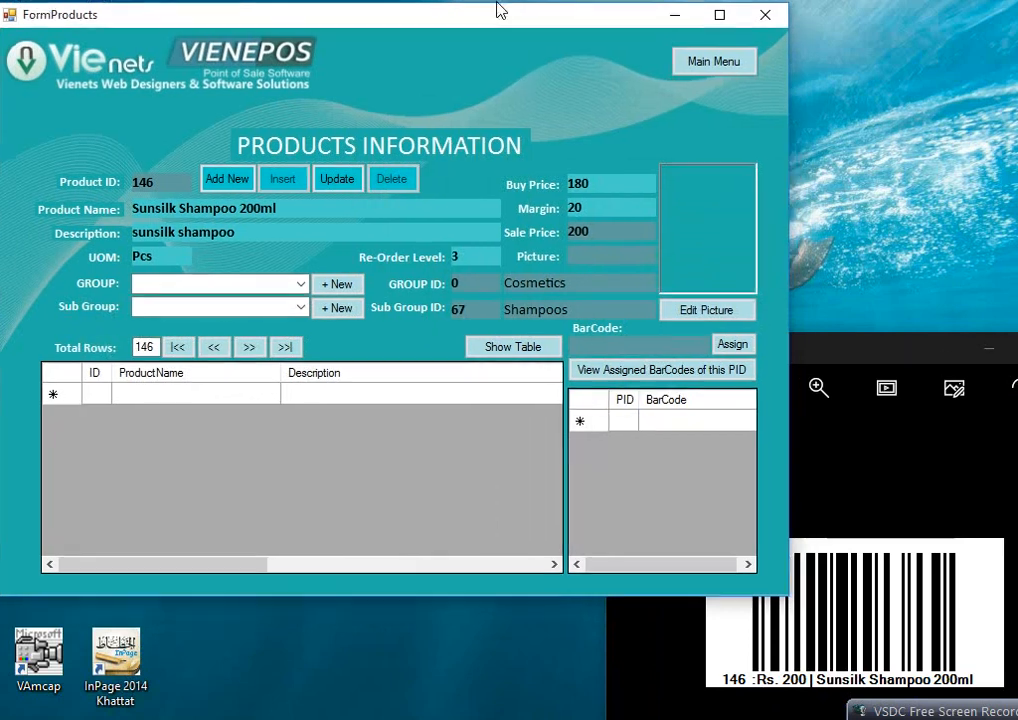
drag(848, 345, 832, 348)
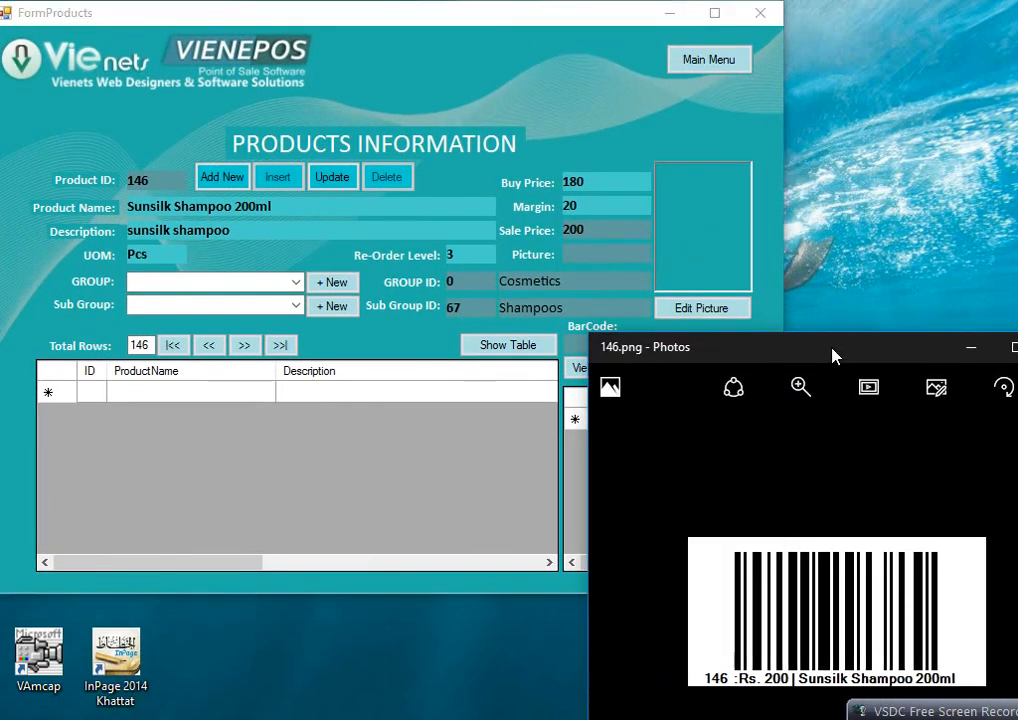
click(576, 342)
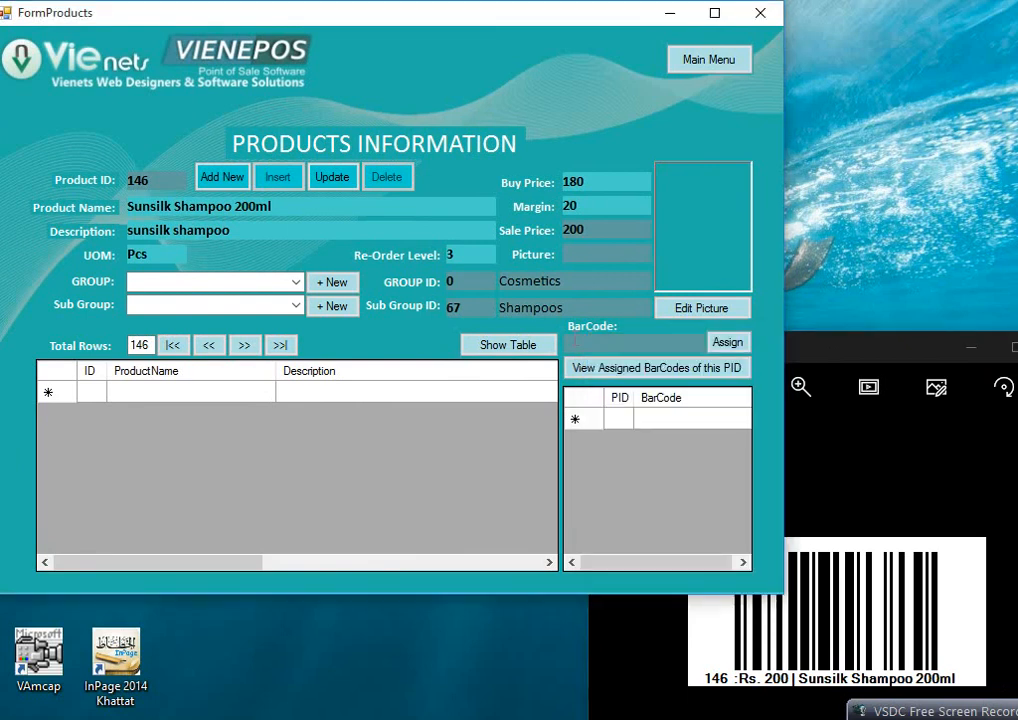
- Enter barcode 146 for Sunsilk Shampoo 200ml and assign it to the product
text(146)
drag(598, 343, 554, 343)
click(612, 343)
click(728, 343)
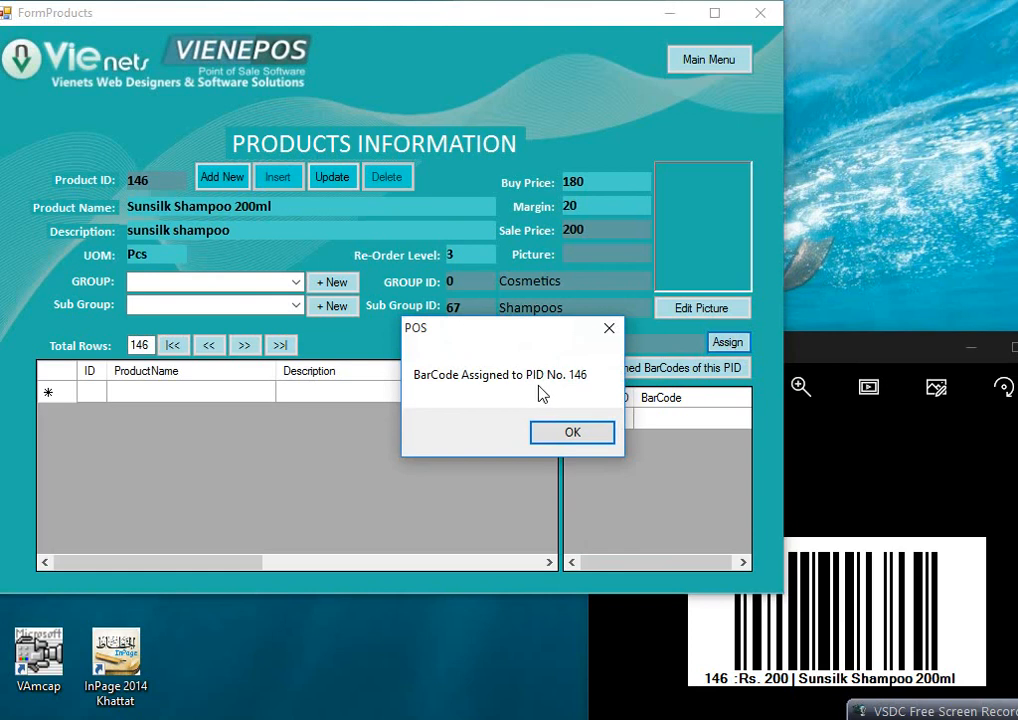
click(587, 433)
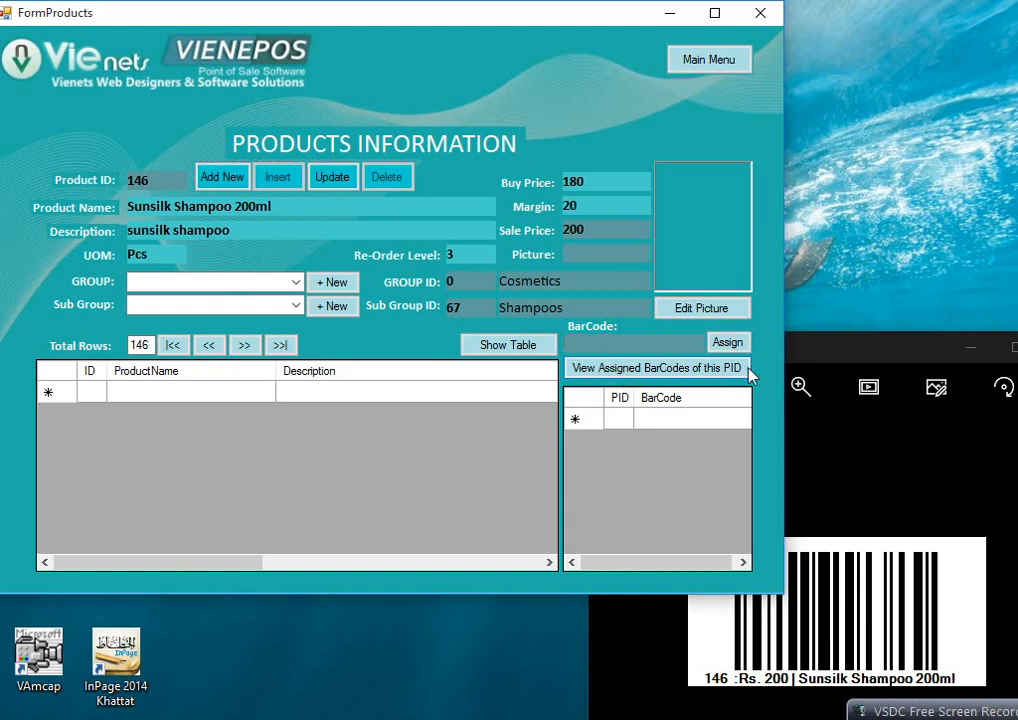
- View the barcodes assigned to Sunsilk Shampoo 200ml and select the barcode entry in the list
click(652, 370)
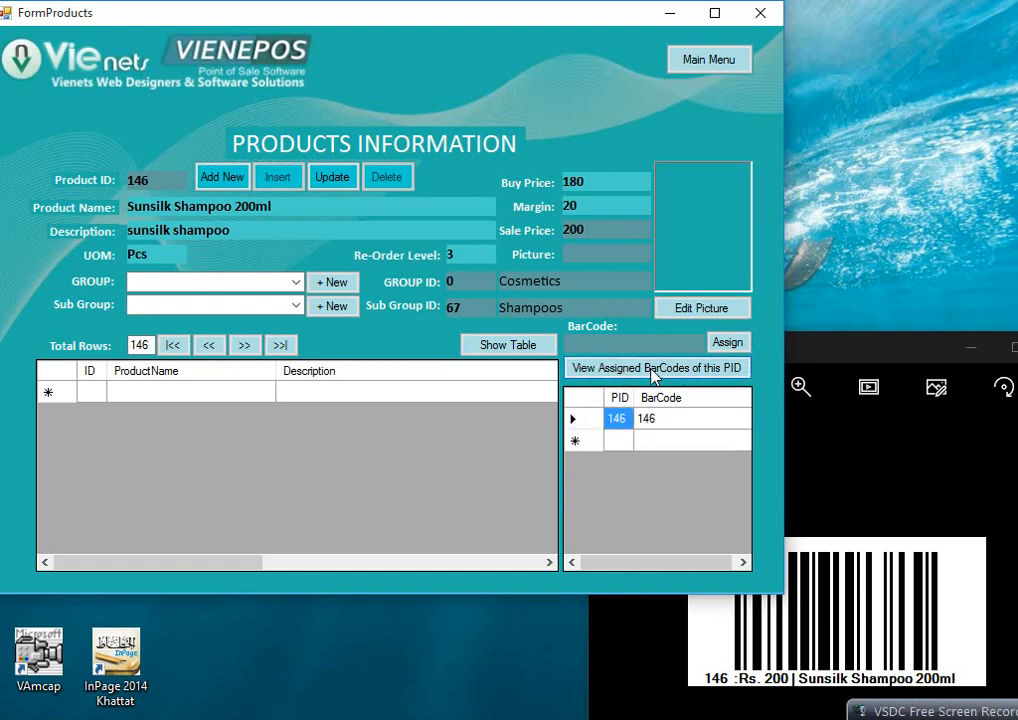
click(660, 427)
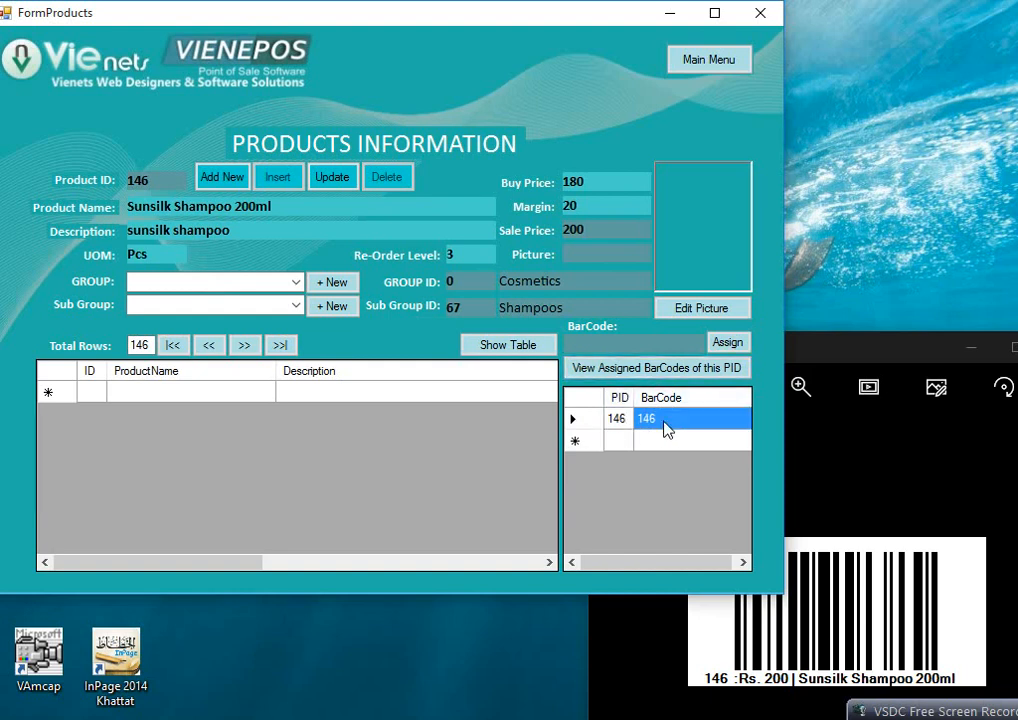
click(642, 428)
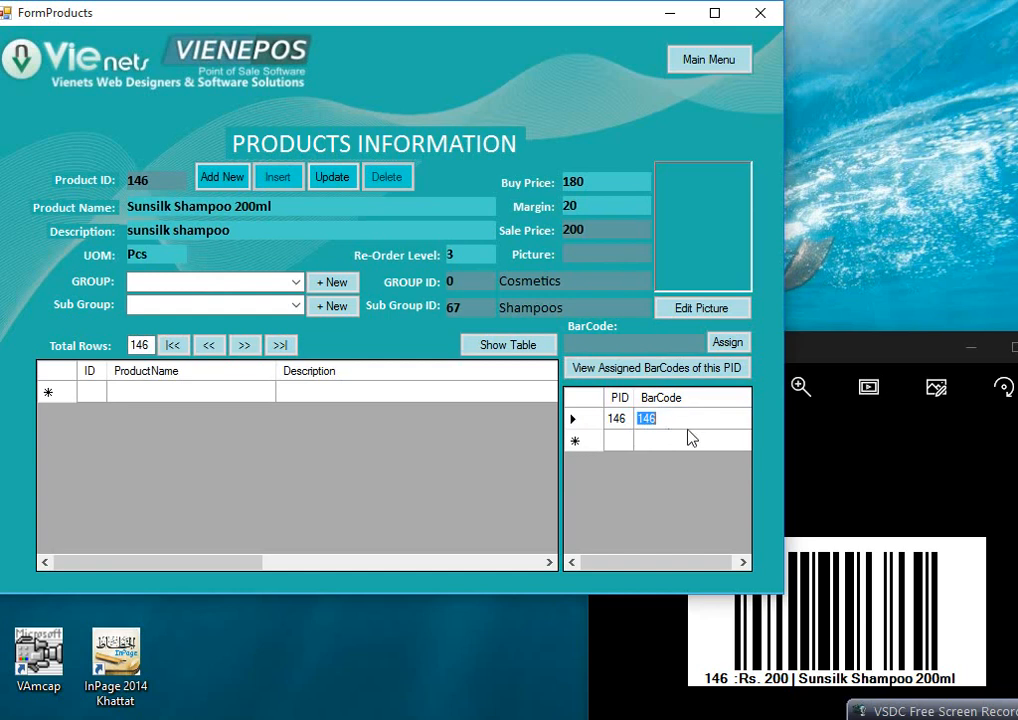
click(680, 418)
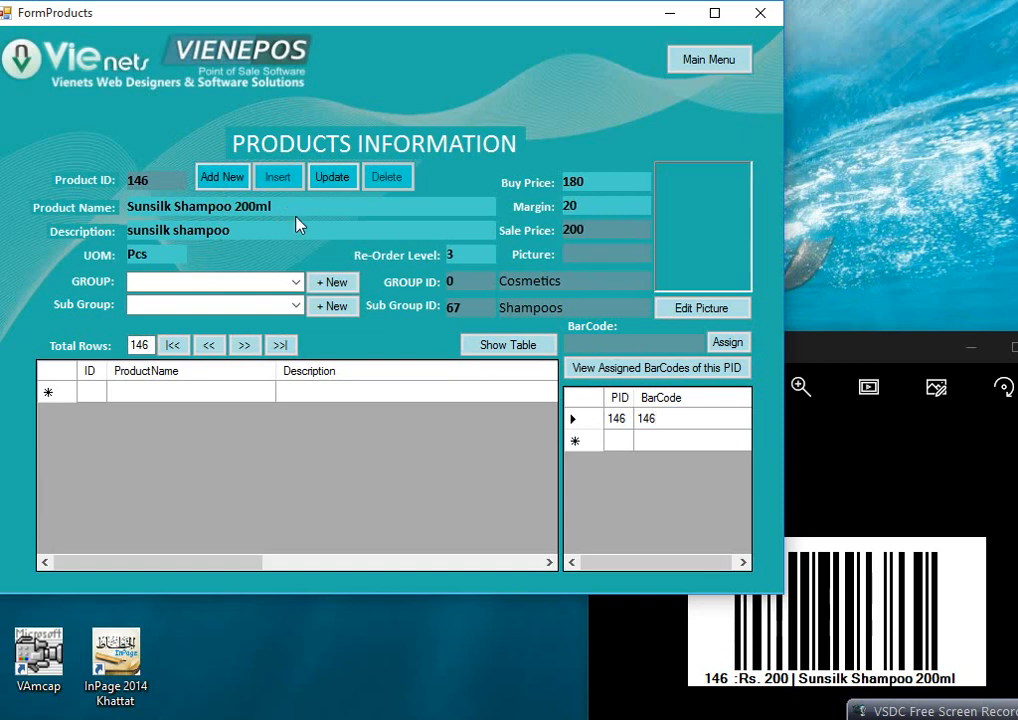
click(283, 206)
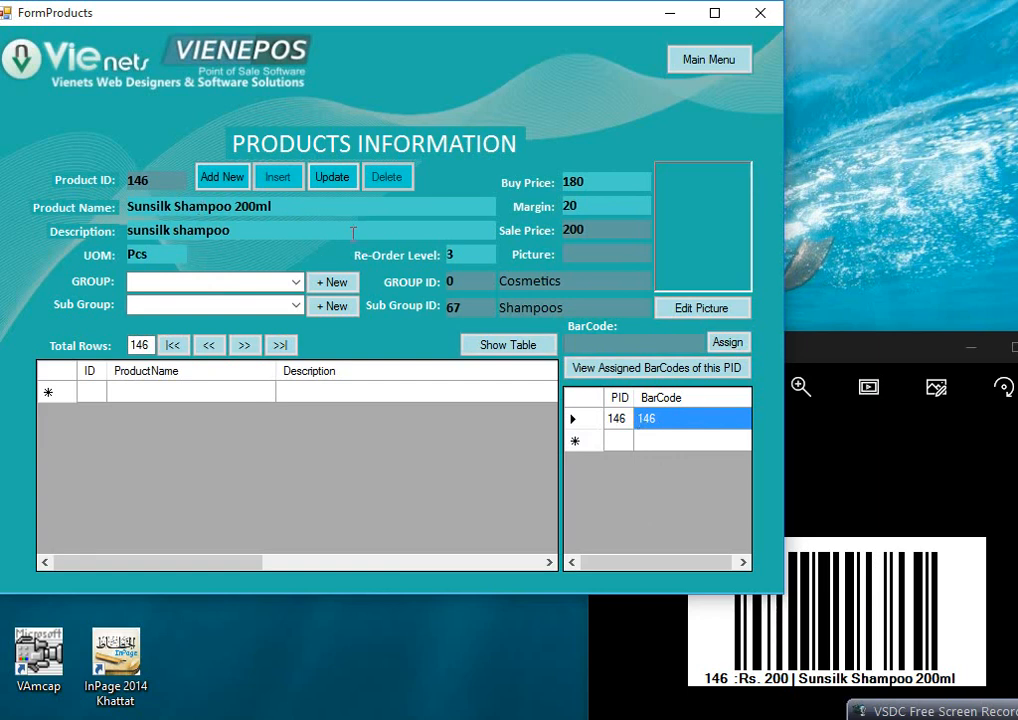
double_click(120, 174)
mouse_move(152, 181)
mouse_down()
mouse_move(135, 181)
mouse_move(153, 182)
mouse_up()
double_click(148, 182)
click(245, 234)
click(292, 206)
click(279, 233)
- Minimize the barcode image and return from the products form to the main menu
click(918, 350)
click(968, 347)
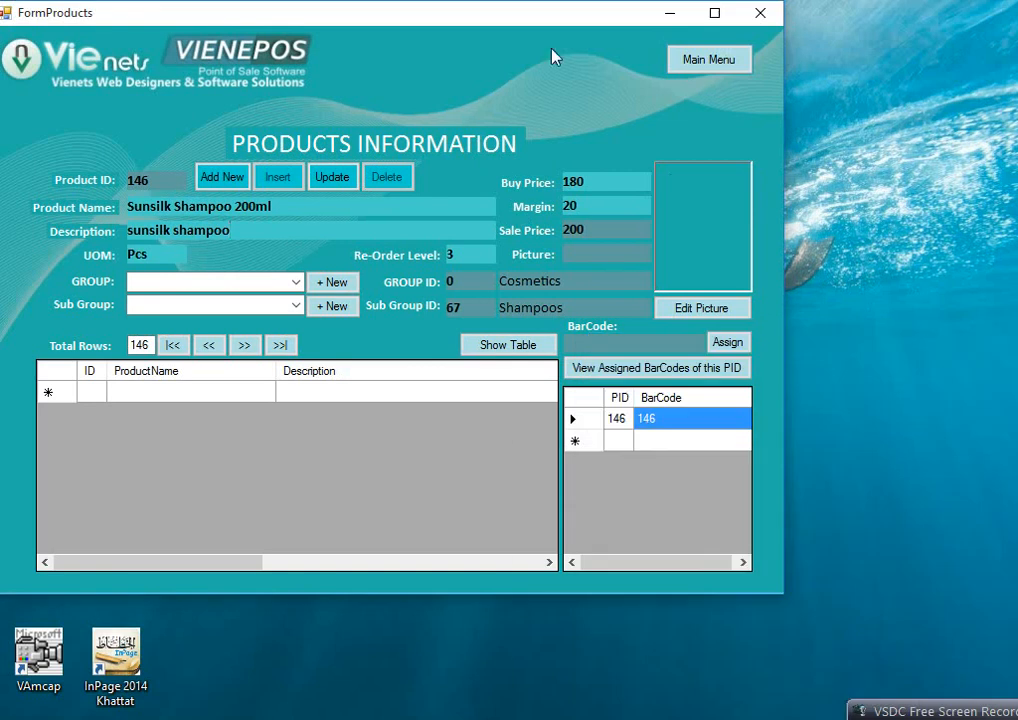
drag(530, 23, 664, 51)
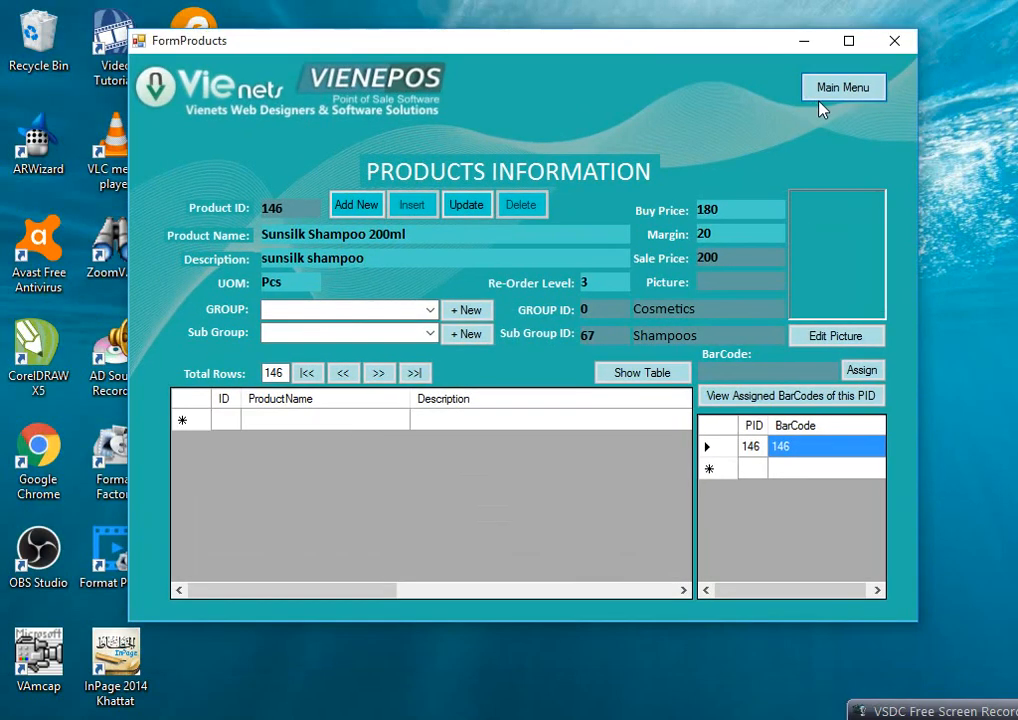
click(840, 88)
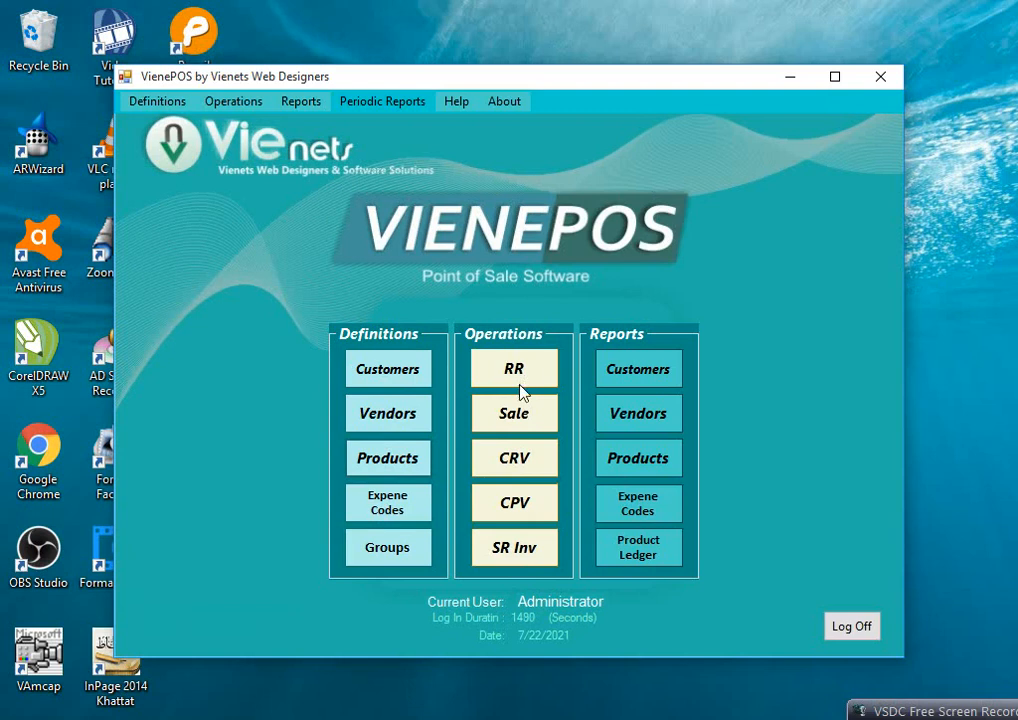
- Create a new cash received voucher with Remittance as the cash source and an amount of 50000
click(534, 461)
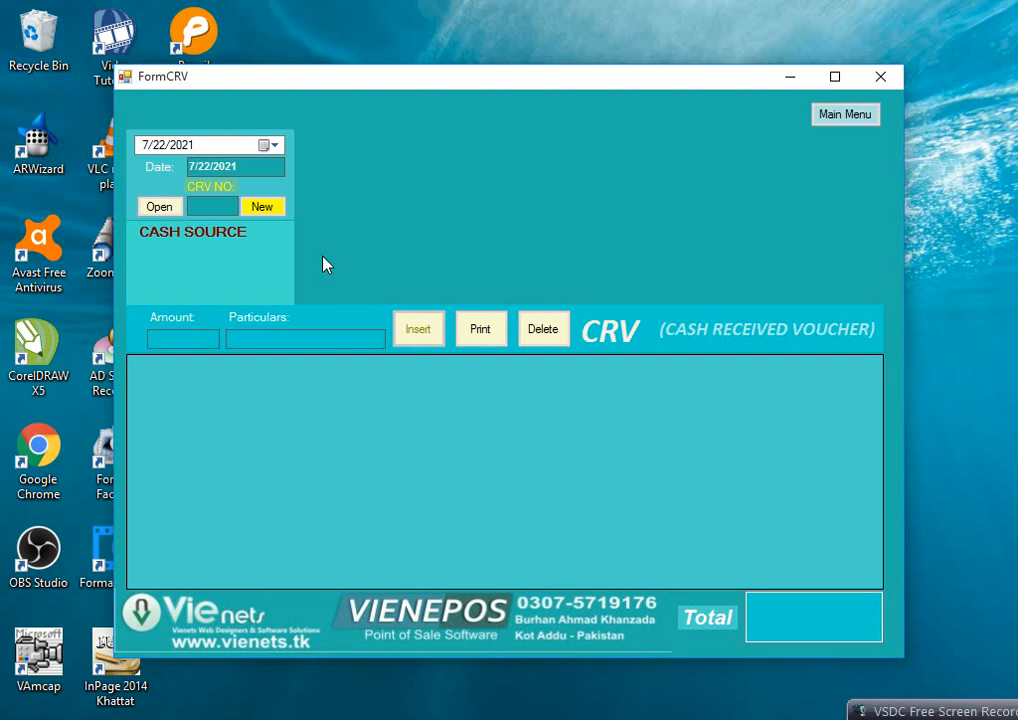
click(271, 214)
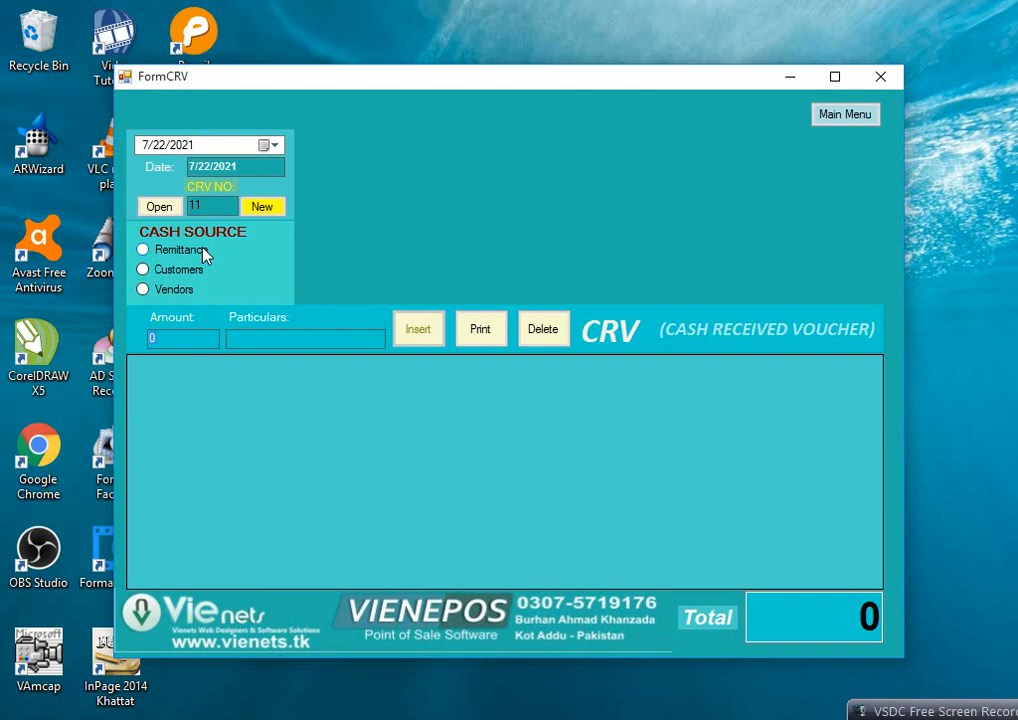
click(144, 250)
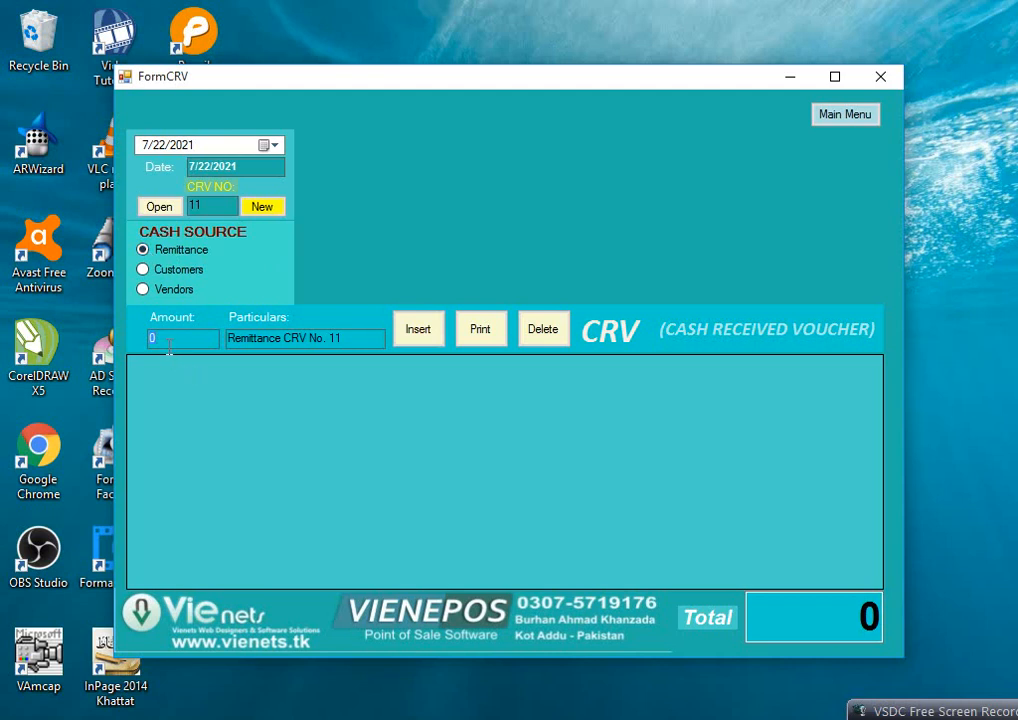
text(50000)
click(432, 340)
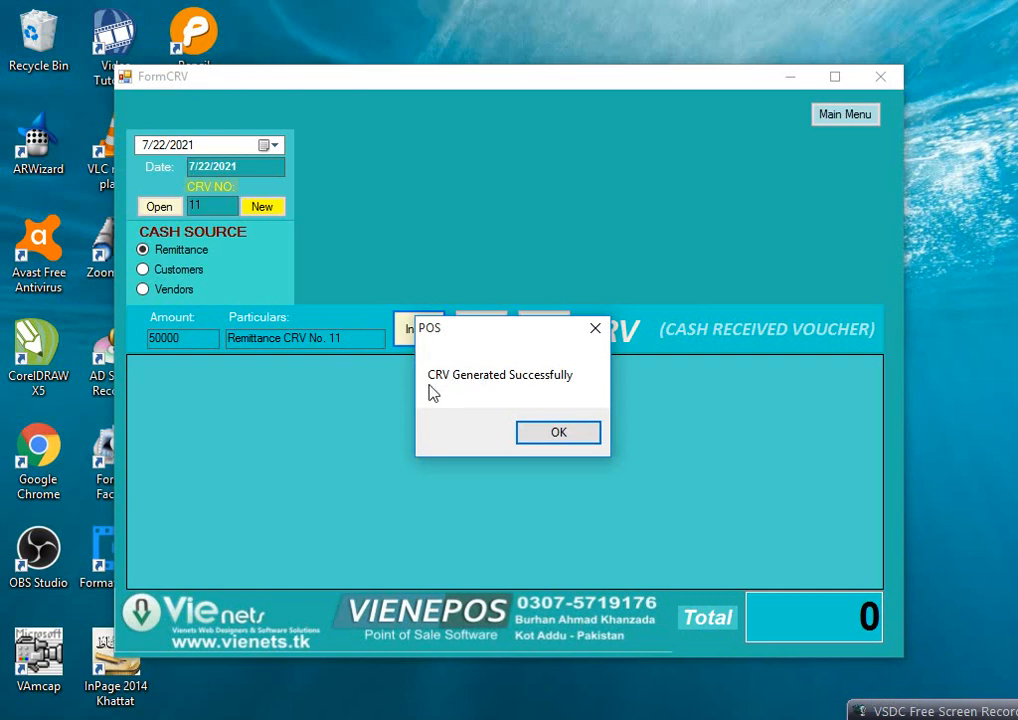
click(585, 432)
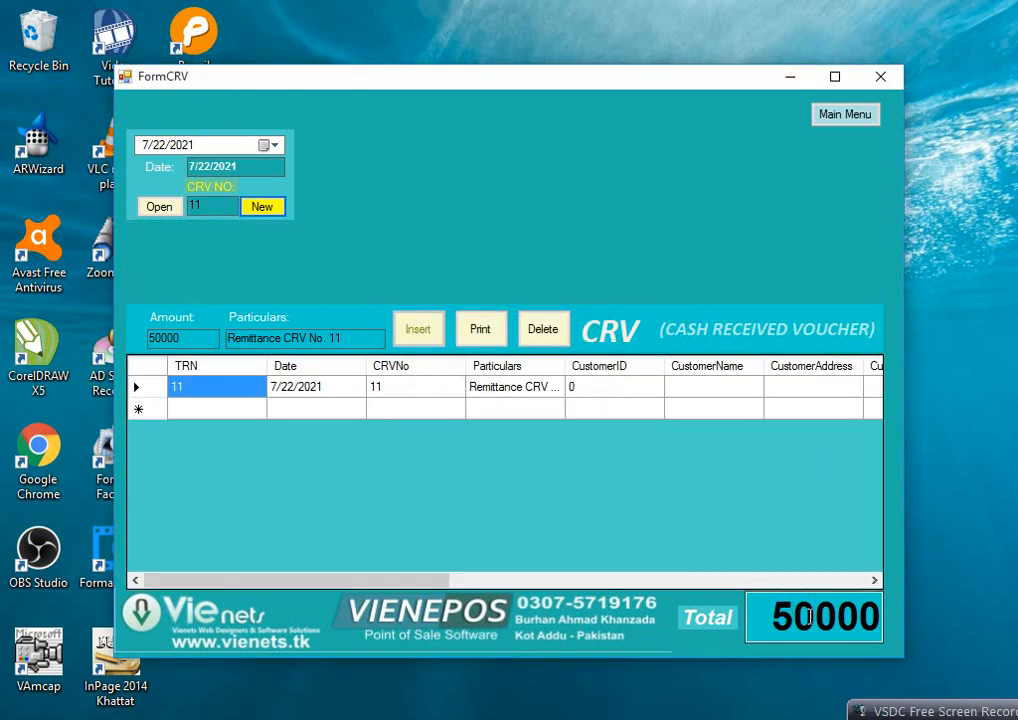
drag(862, 622, 783, 620)
key(shift+Right)
key(shift+Right)
key(shift+Right)
key(shift+Right)
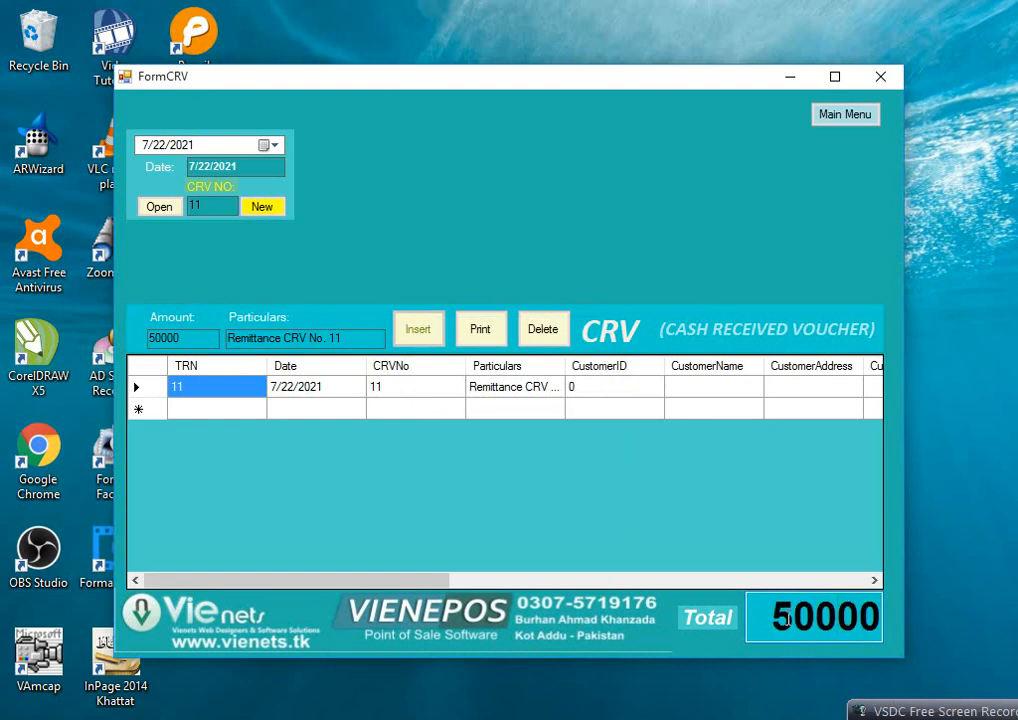
- Preview the remittance voucher in print layout at 150% and 100% zoom, and return to the voucher form
click(480, 330)
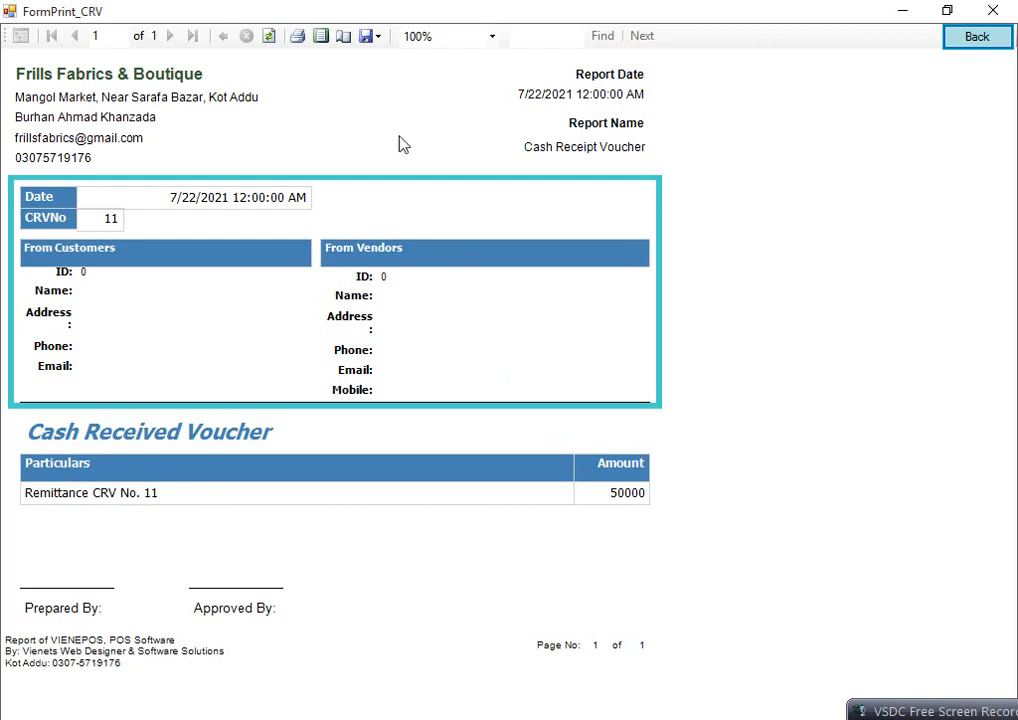
click(321, 40)
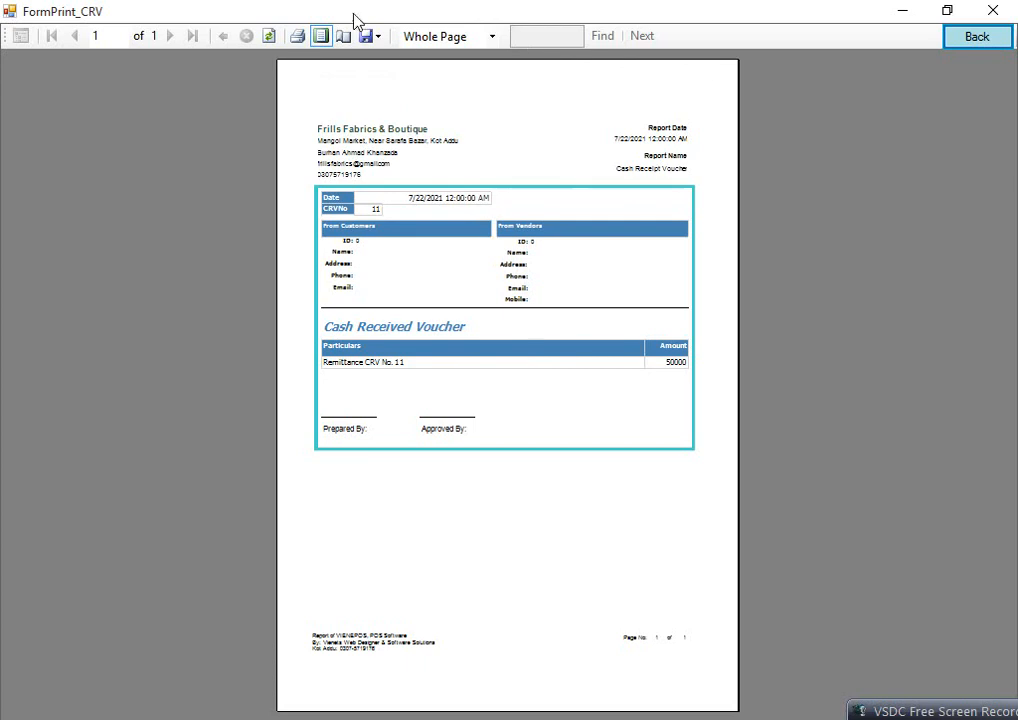
click(491, 36)
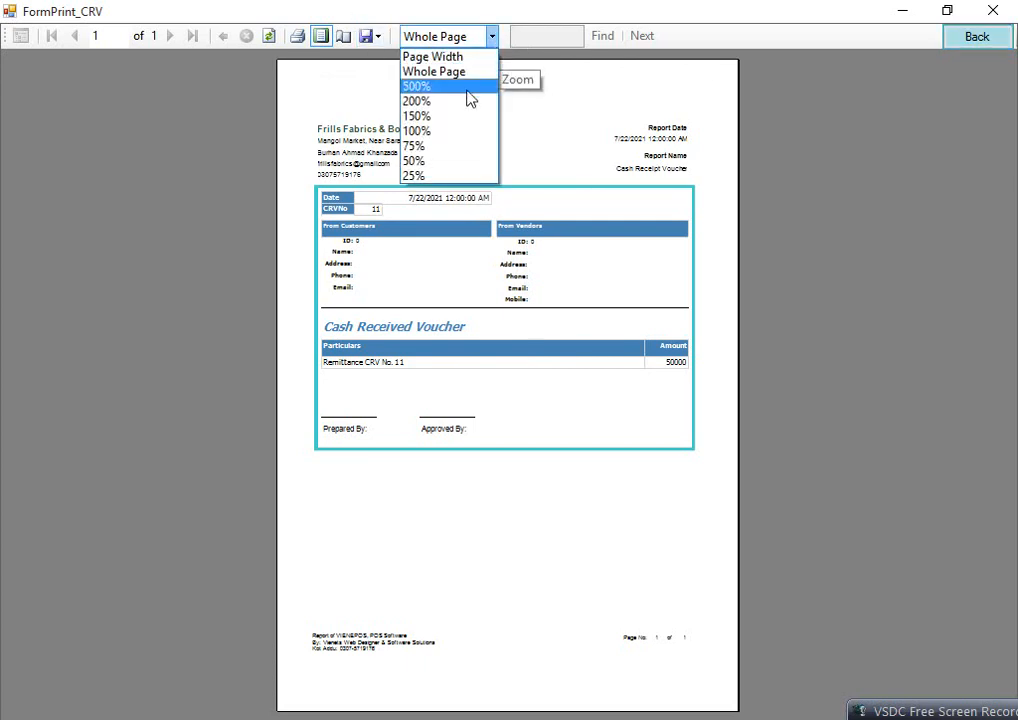
click(420, 117)
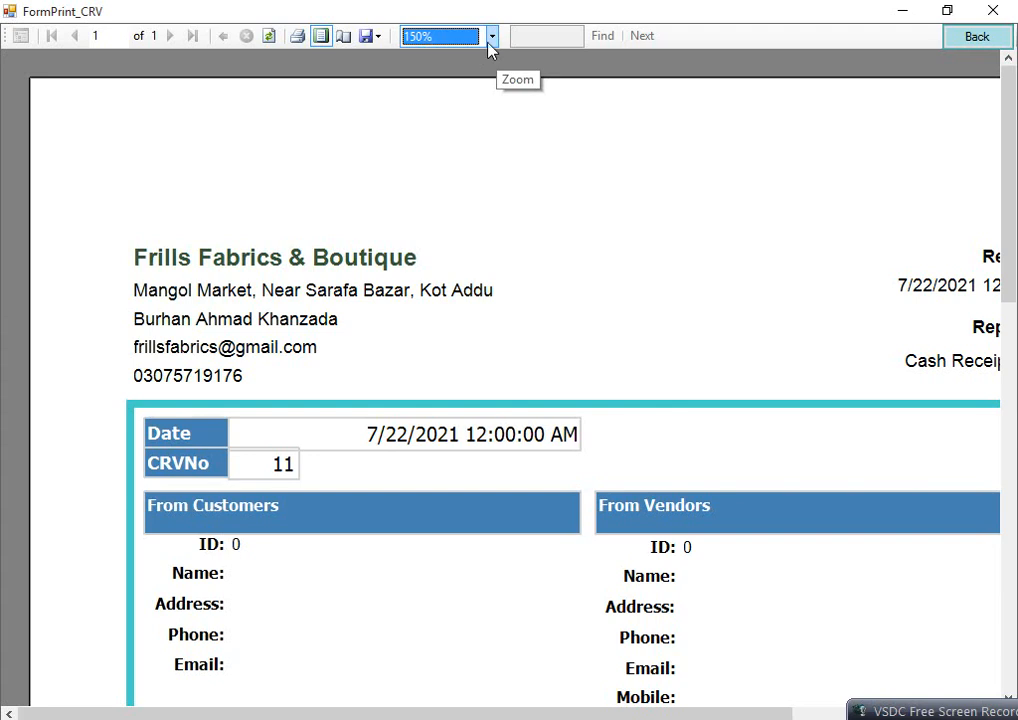
click(491, 37)
click(417, 132)
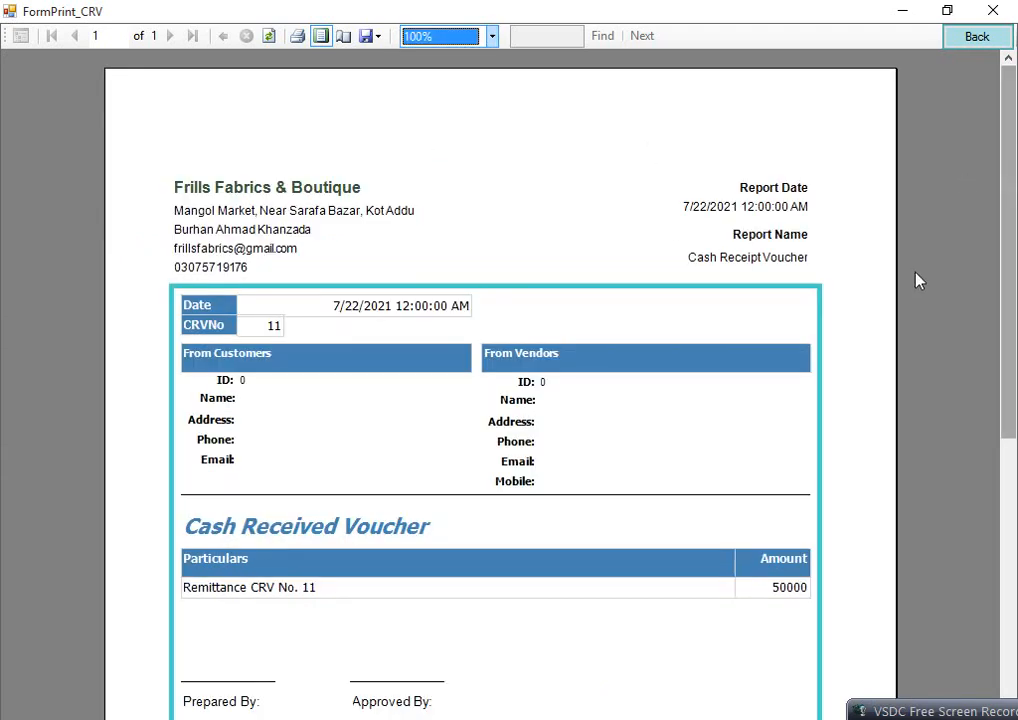
drag(1009, 320, 1016, 367)
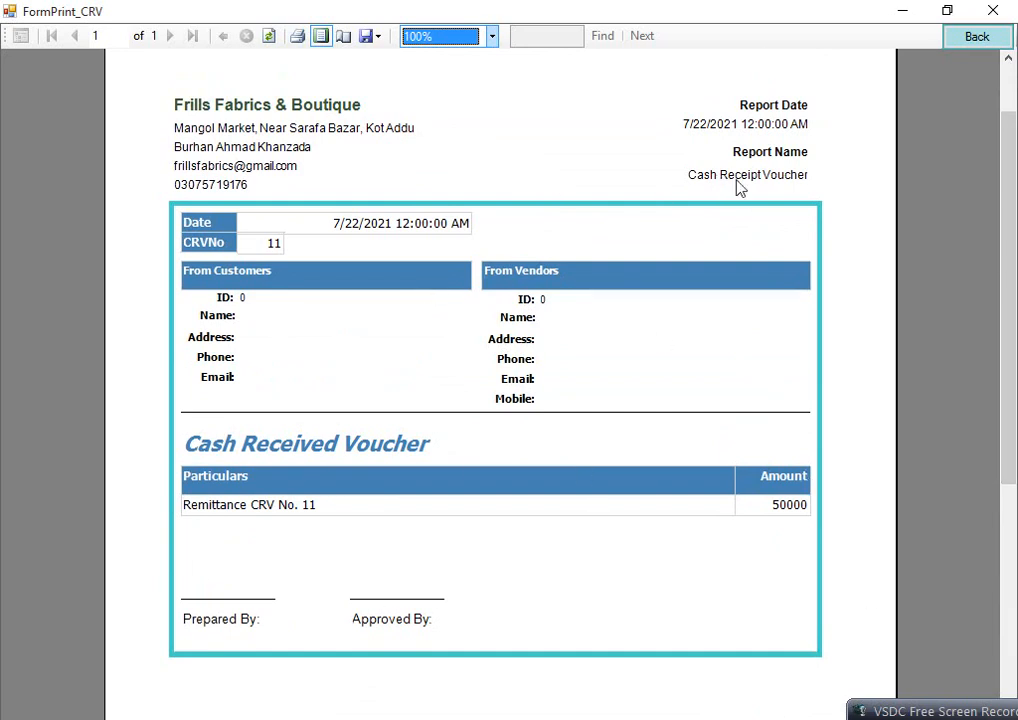
click(977, 42)
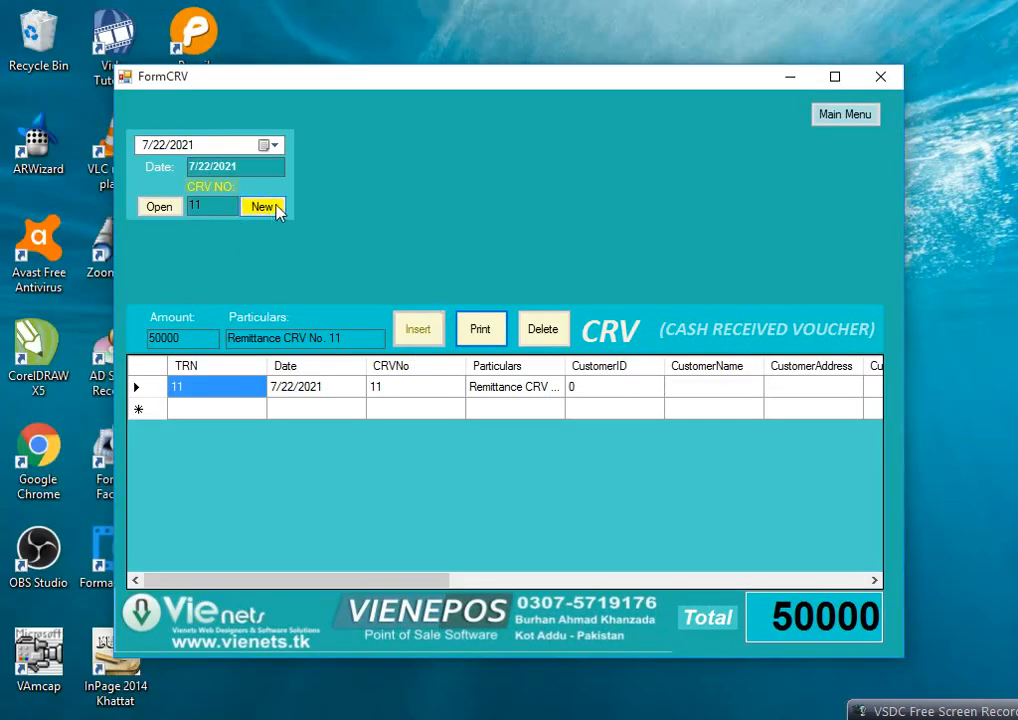
- Start another cash received voucher with Customers as the cash source and look up a customer by ID
click(277, 207)
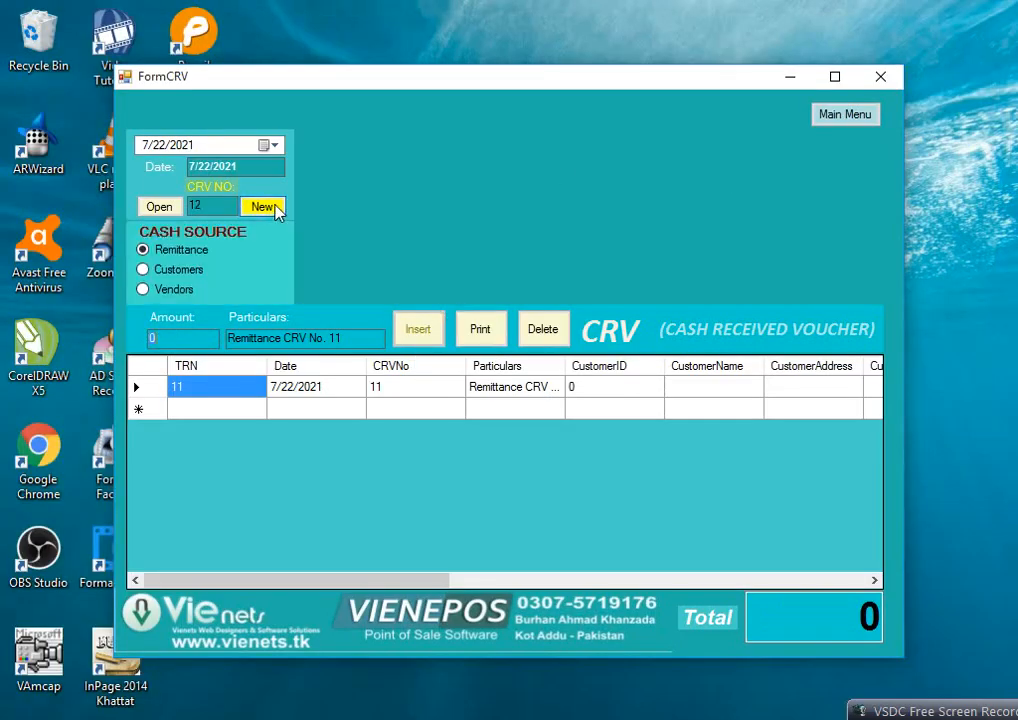
click(143, 271)
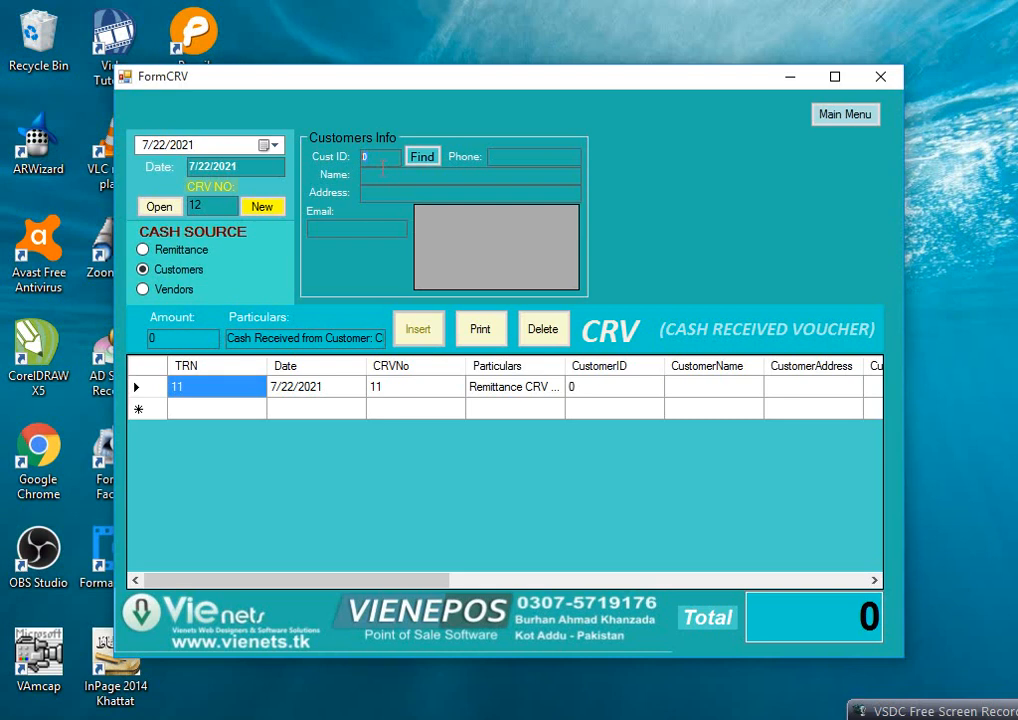
text(2)
click(422, 157)
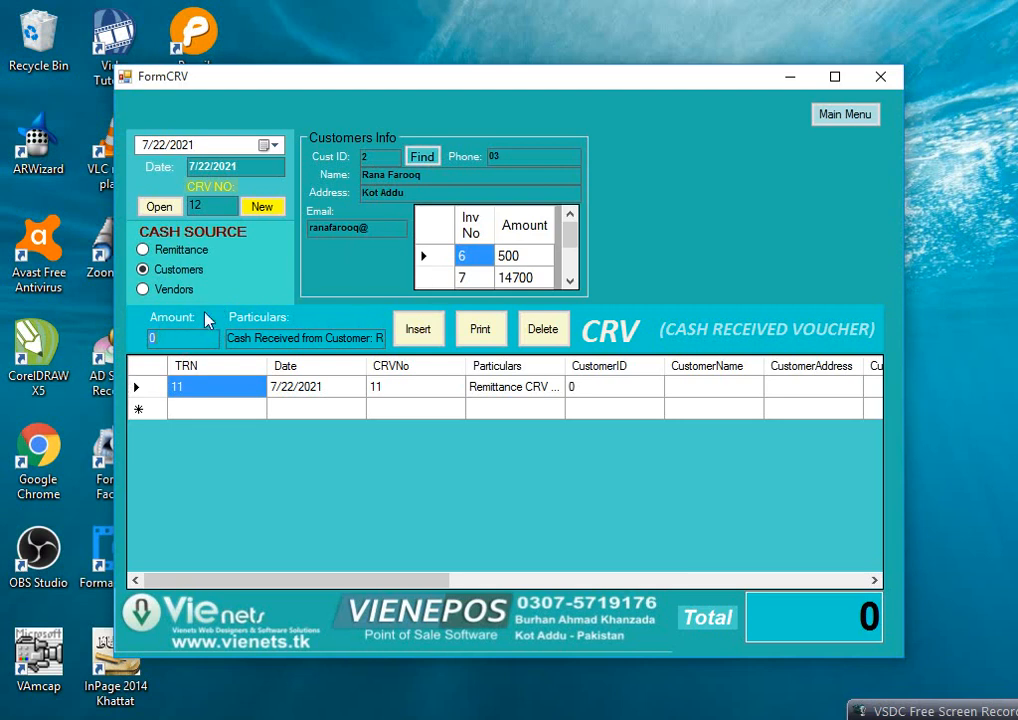
- Examine the fields shown for the Vendors, Customers and Remittance cash sources, and return to the main menu without inserting the voucher
click(145, 291)
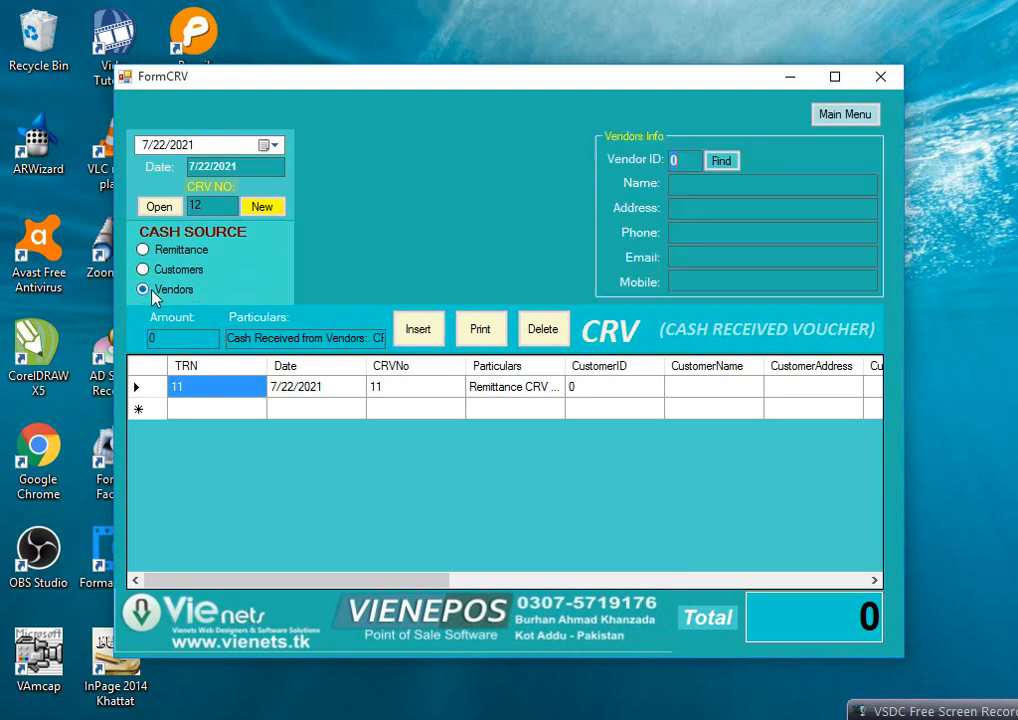
click(143, 269)
click(143, 249)
click(143, 269)
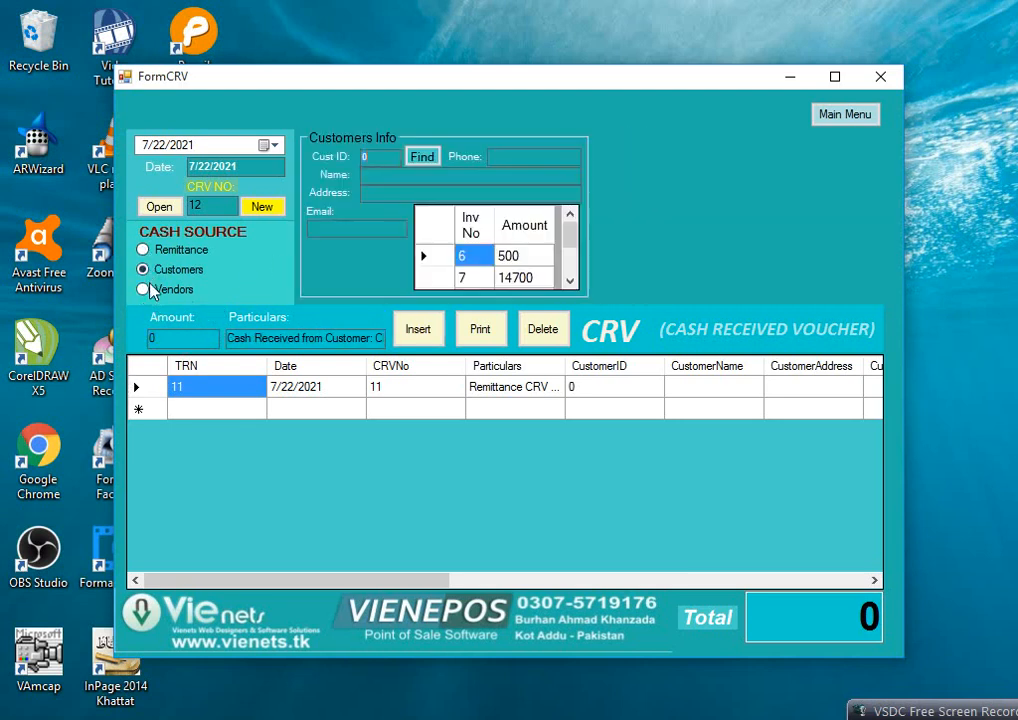
click(143, 289)
click(156, 272)
click(142, 290)
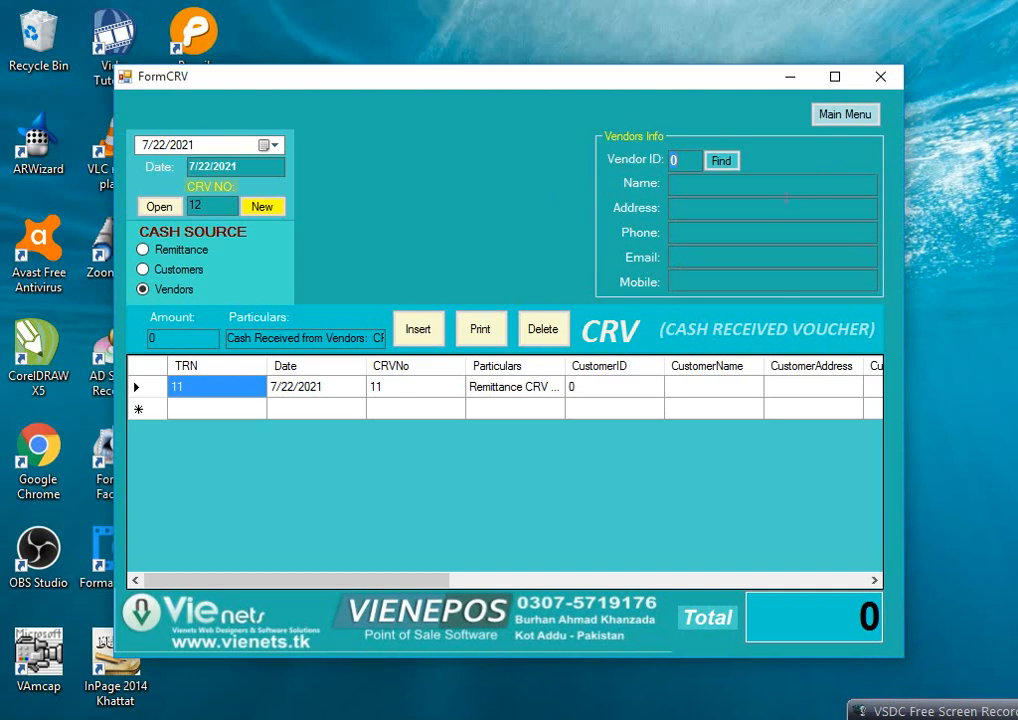
click(836, 113)
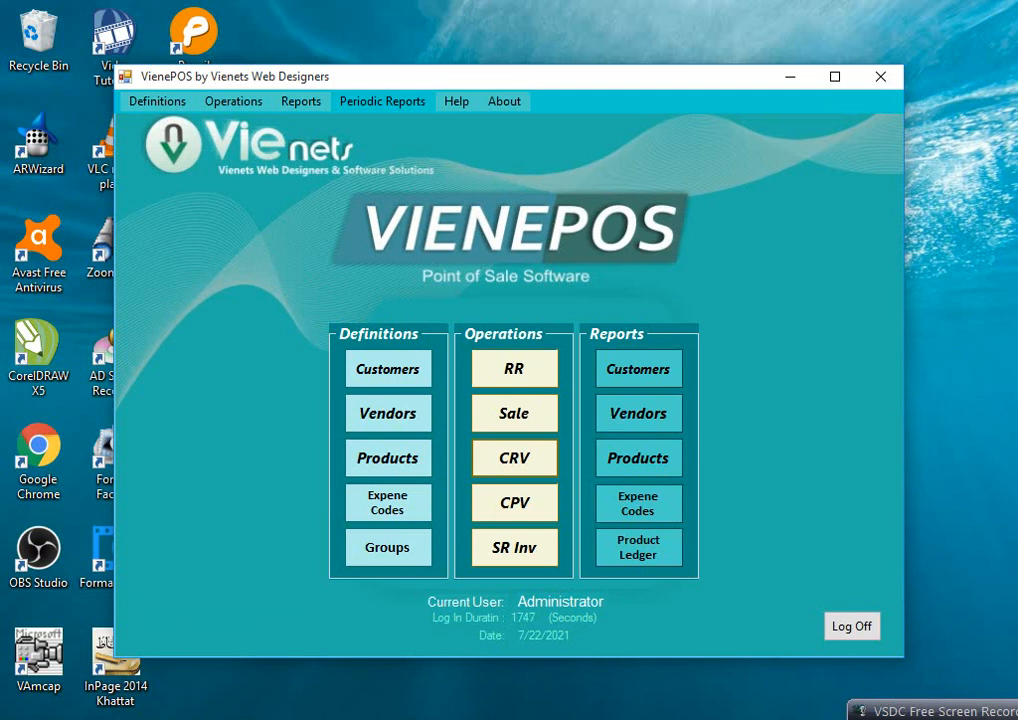
mouse_move(985, 714)
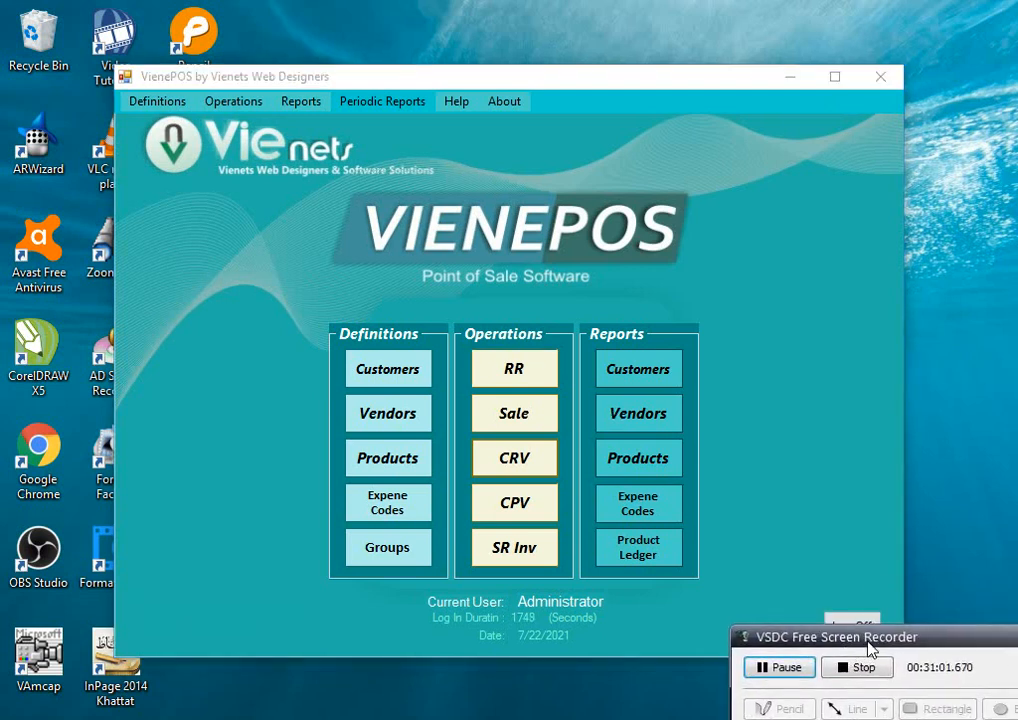
drag(870, 648, 922, 719)
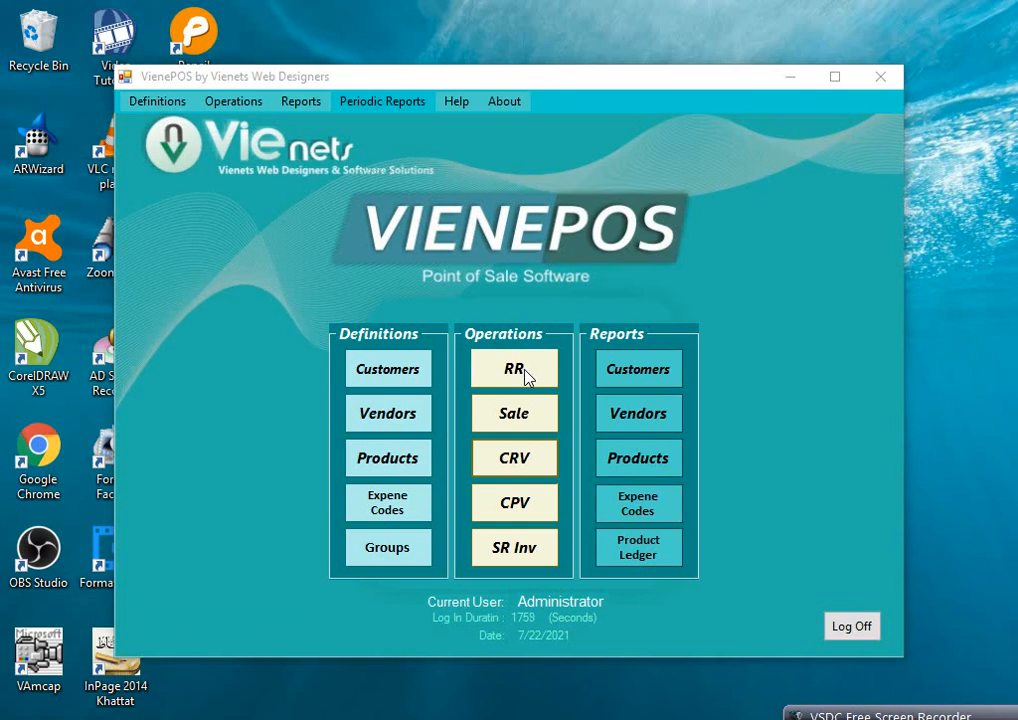
- Open the Receiving Report (RR) form and start a new receiving report
click(522, 377)
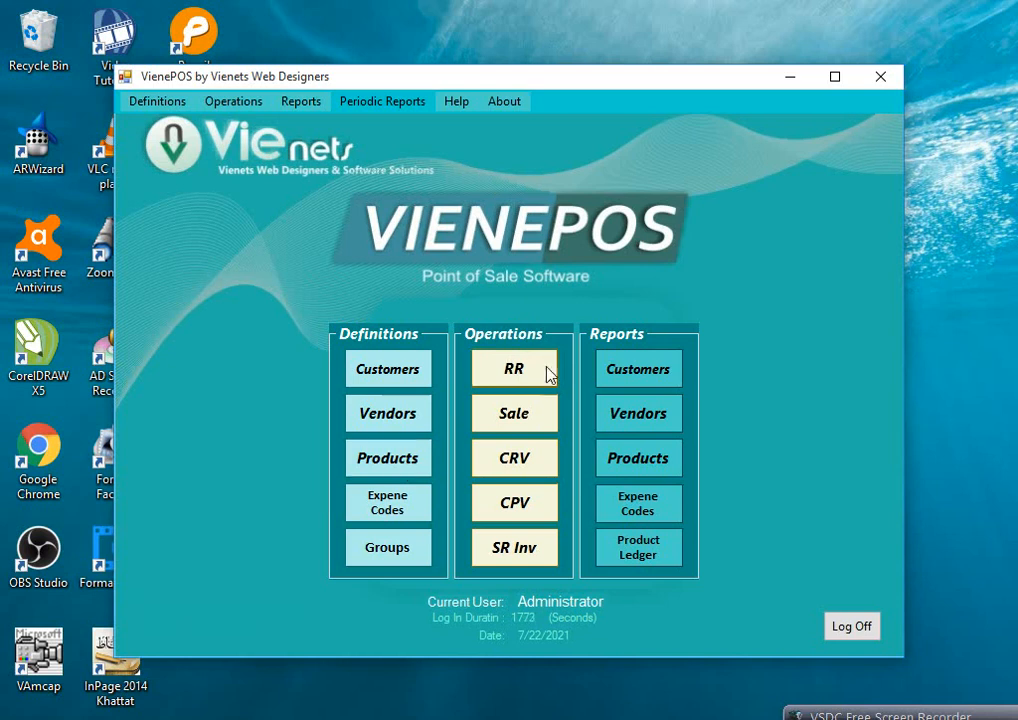
click(531, 374)
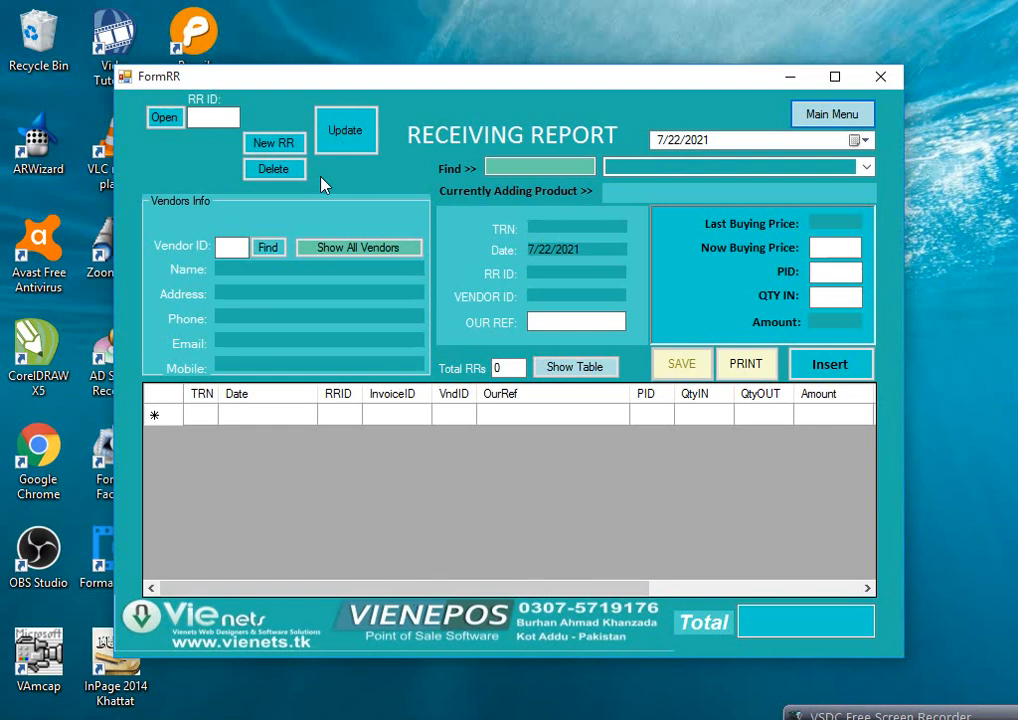
click(262, 145)
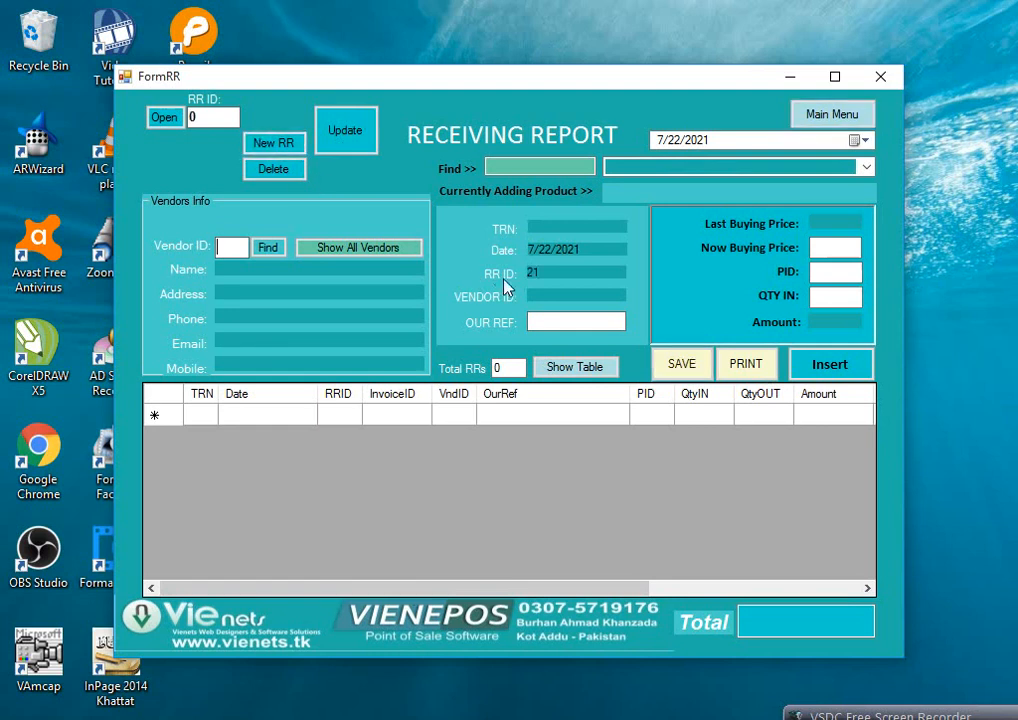
- Look up vendor ID 2 as the vendor for the new receiving report
key(Return)
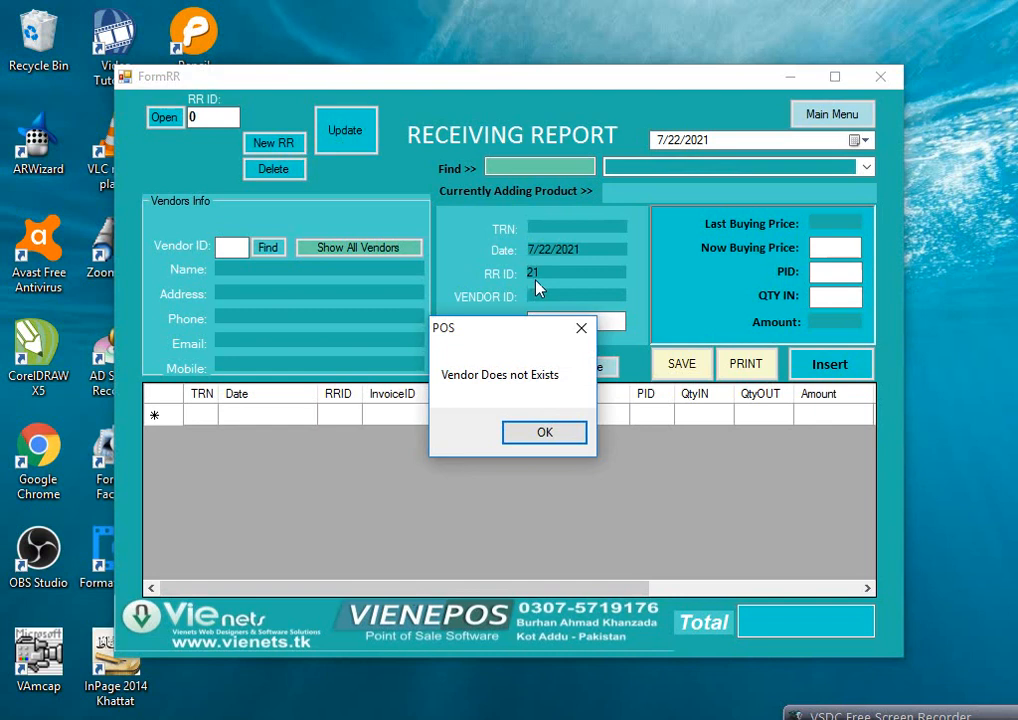
click(564, 431)
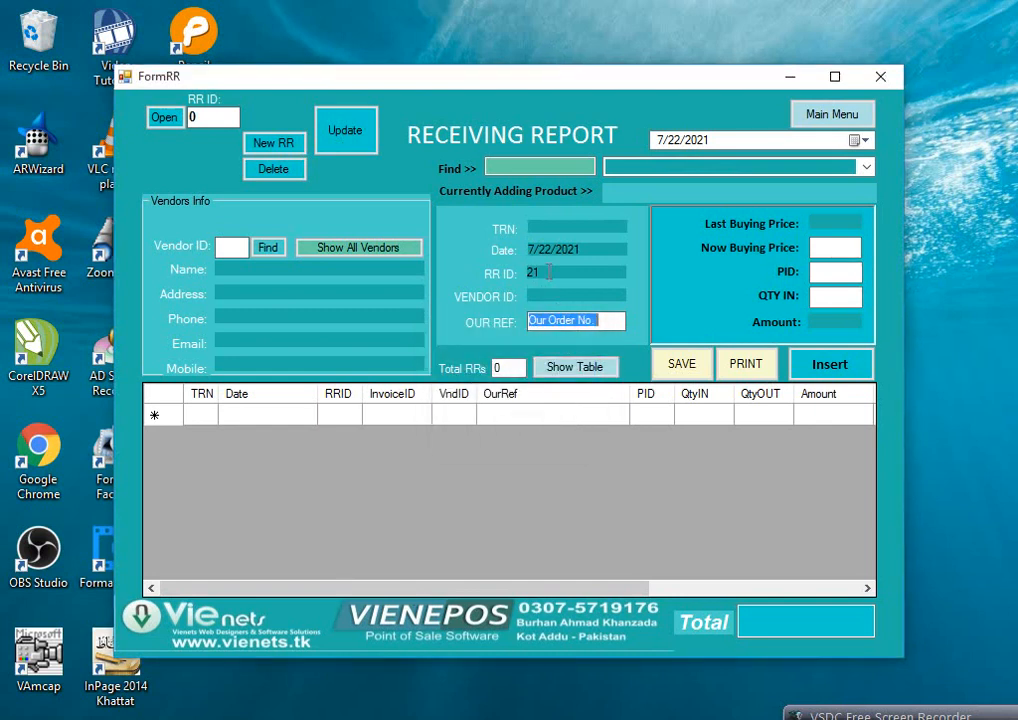
double_click(527, 272)
click(542, 274)
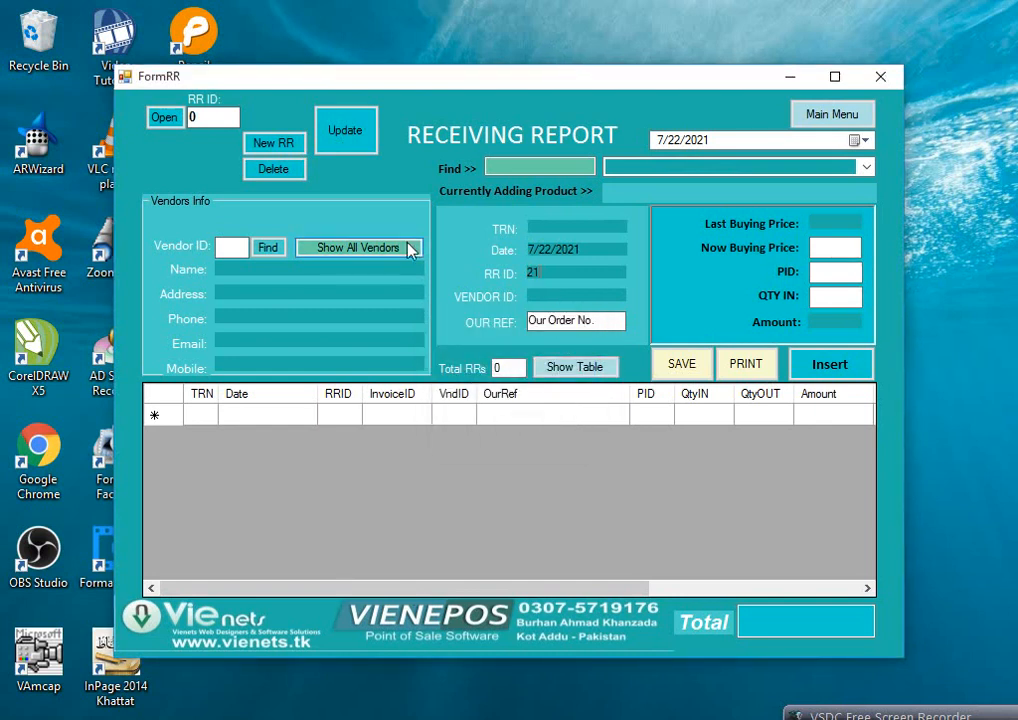
key(Tab)
click(242, 248)
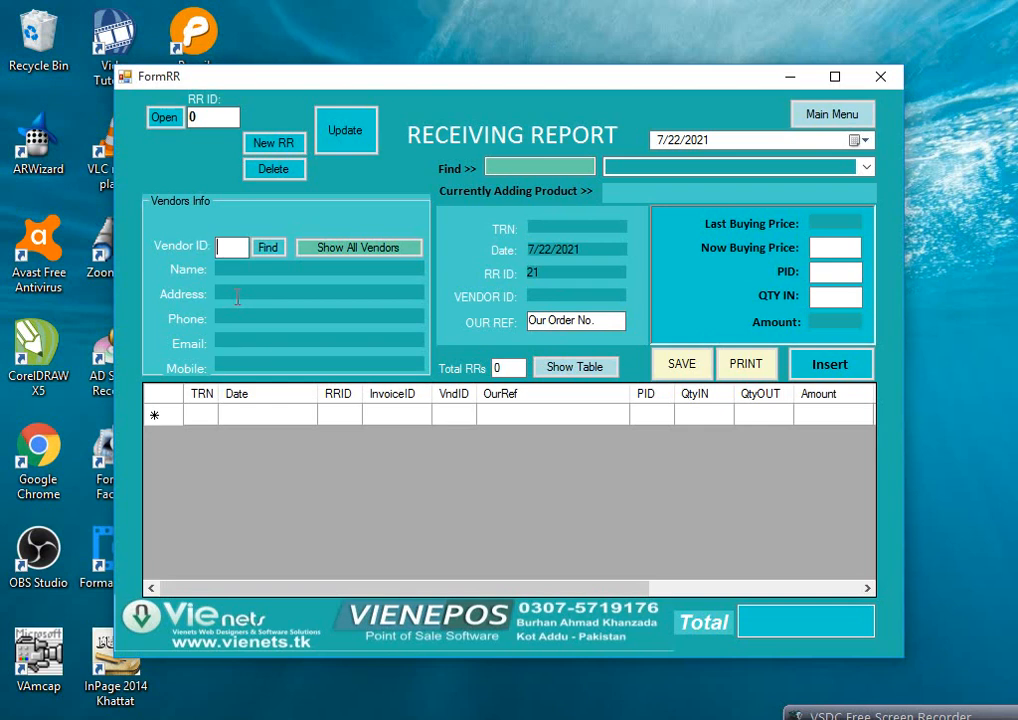
text(2)
click(268, 247)
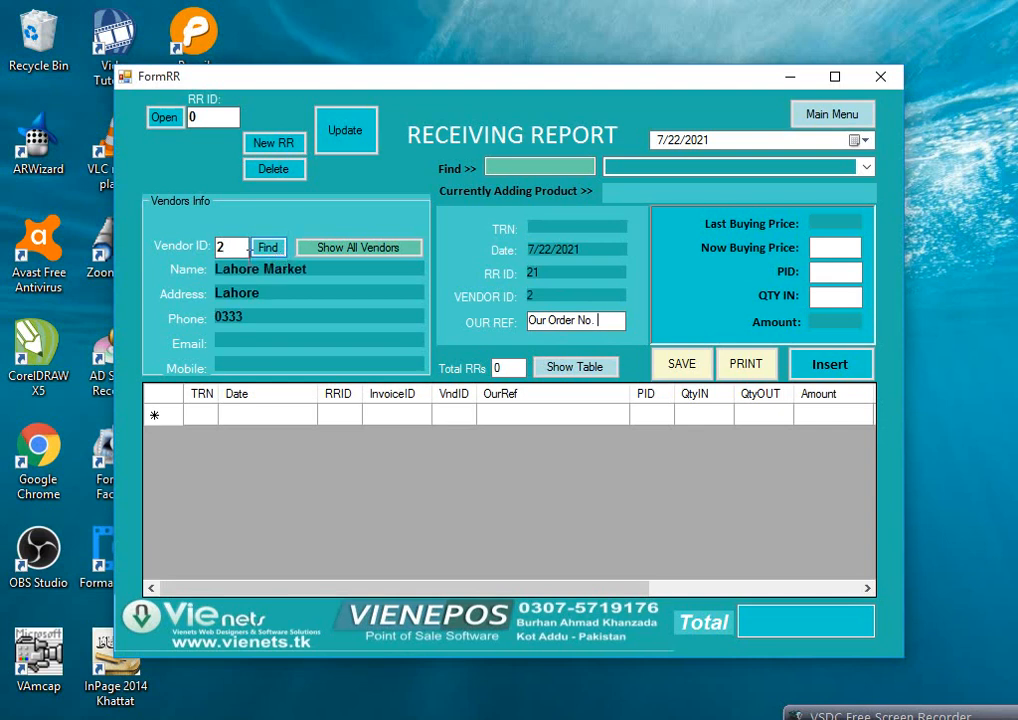
- Complete the receiving report's Our Ref entry with the order number
drag(320, 270, 222, 272)
click(222, 272)
text(2)
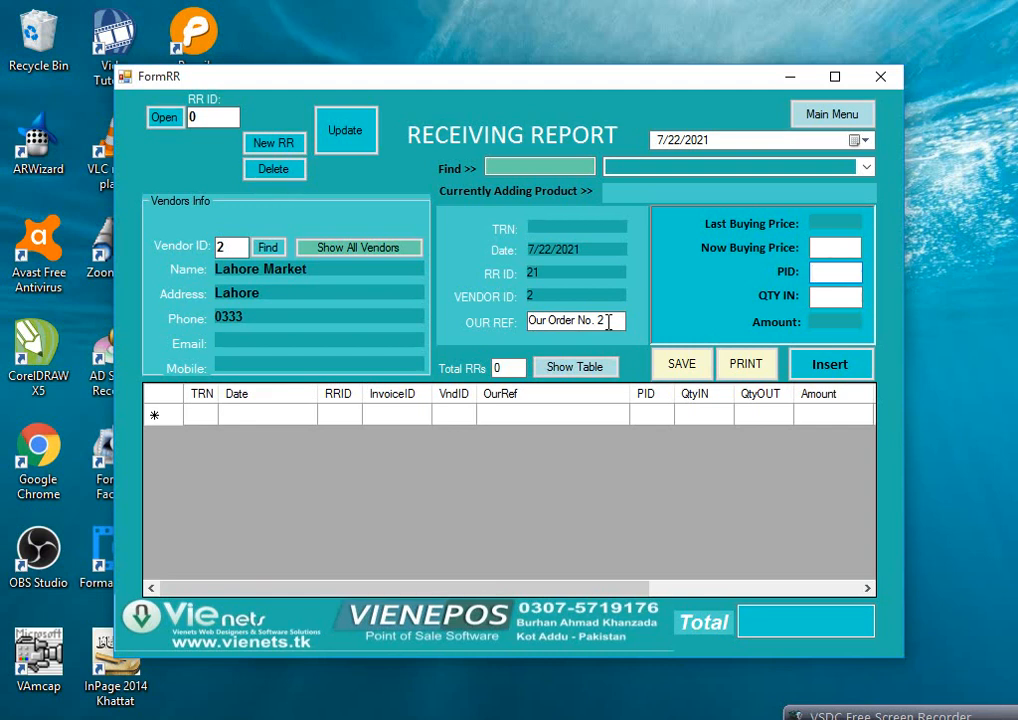
- Load the product with PID 146 into the receiving report's product entry
key(Tab)
text(146)
key(Return)
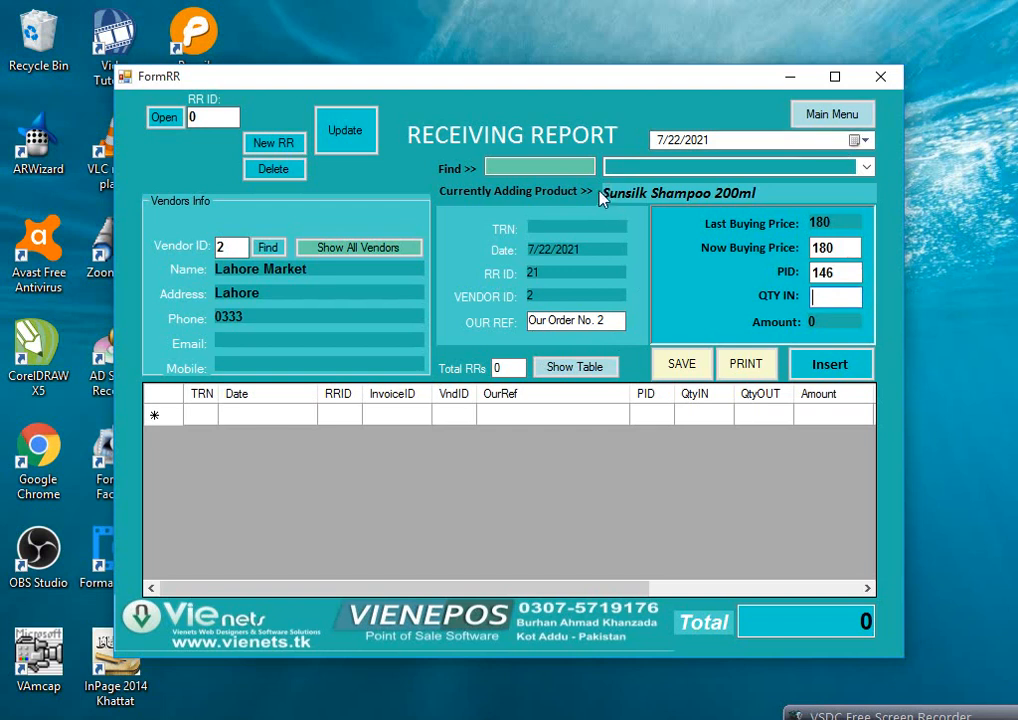
drag(755, 192, 488, 158)
click(706, 190)
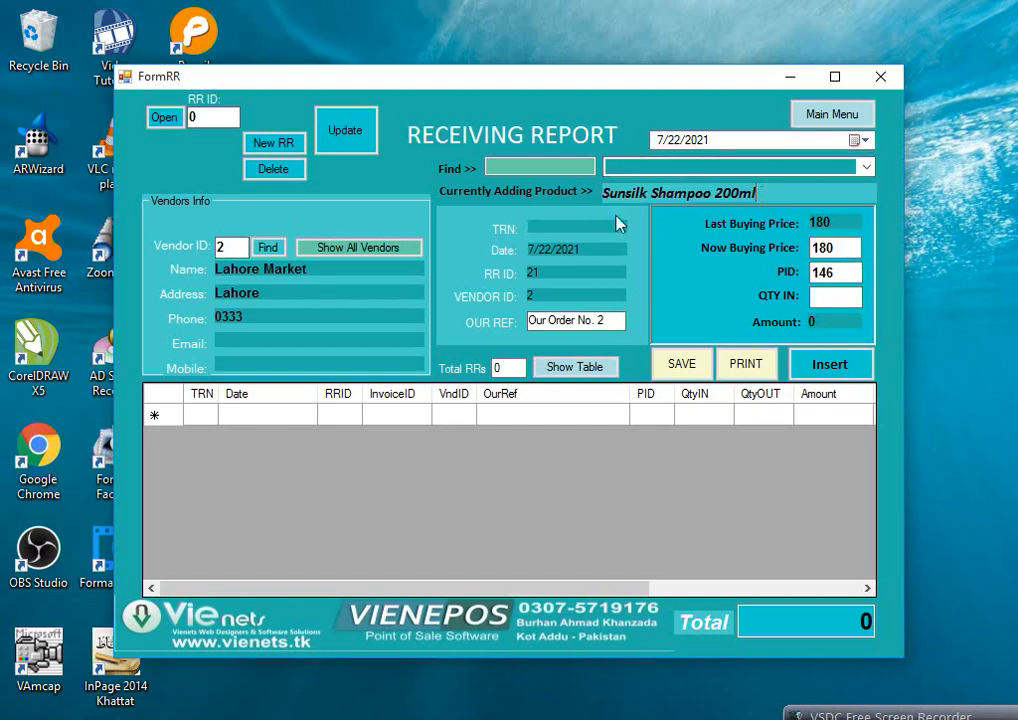
- Examine the Now Buying Price of the product being added
double_click(838, 249)
click(855, 250)
drag(856, 251, 799, 253)
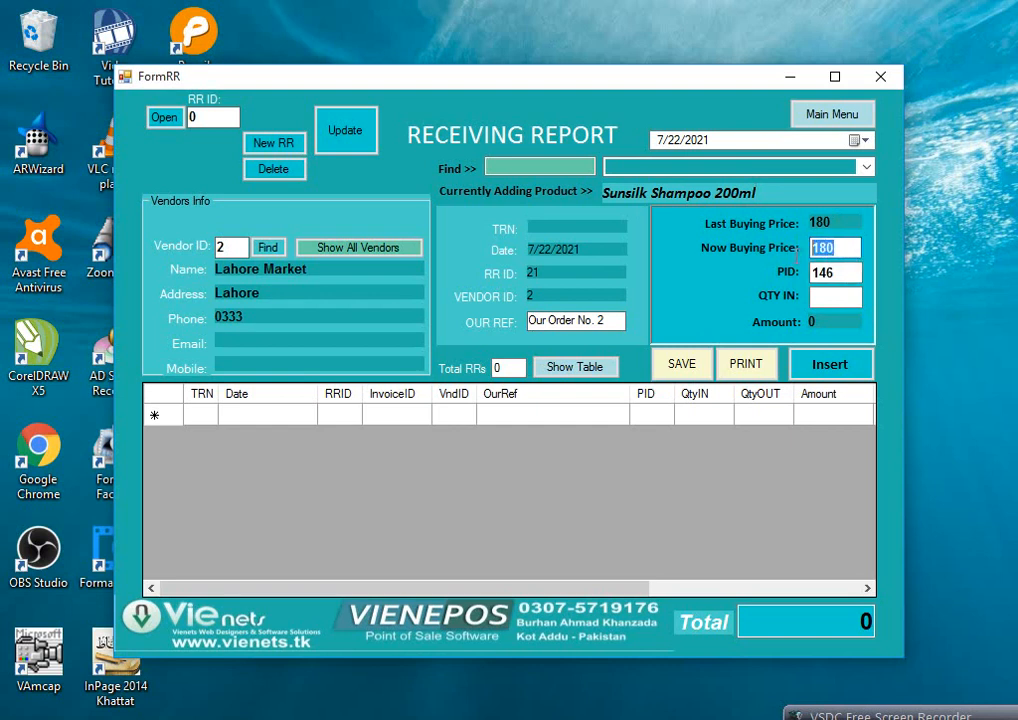
click(851, 249)
drag(818, 249, 846, 251)
click(846, 251)
double_click(843, 247)
click(845, 245)
- Set the incoming quantity to 36 and insert the Sunsilk Shampoo 200ml line into the receiving report
click(834, 296)
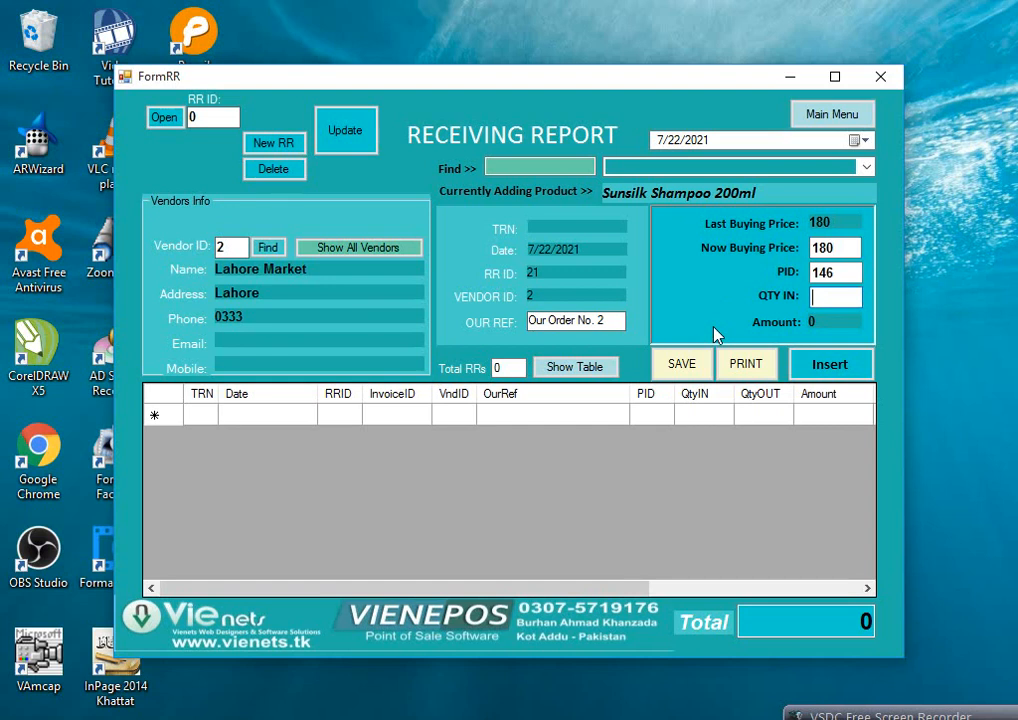
text(36)
key(Return)
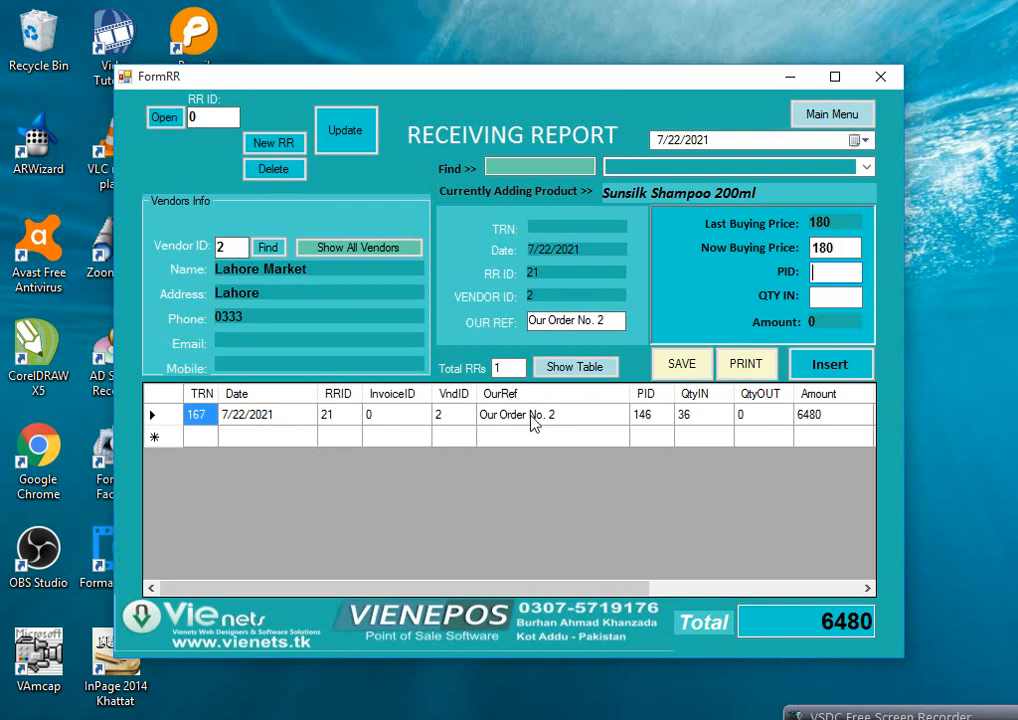
drag(822, 622, 858, 623)
click(852, 622)
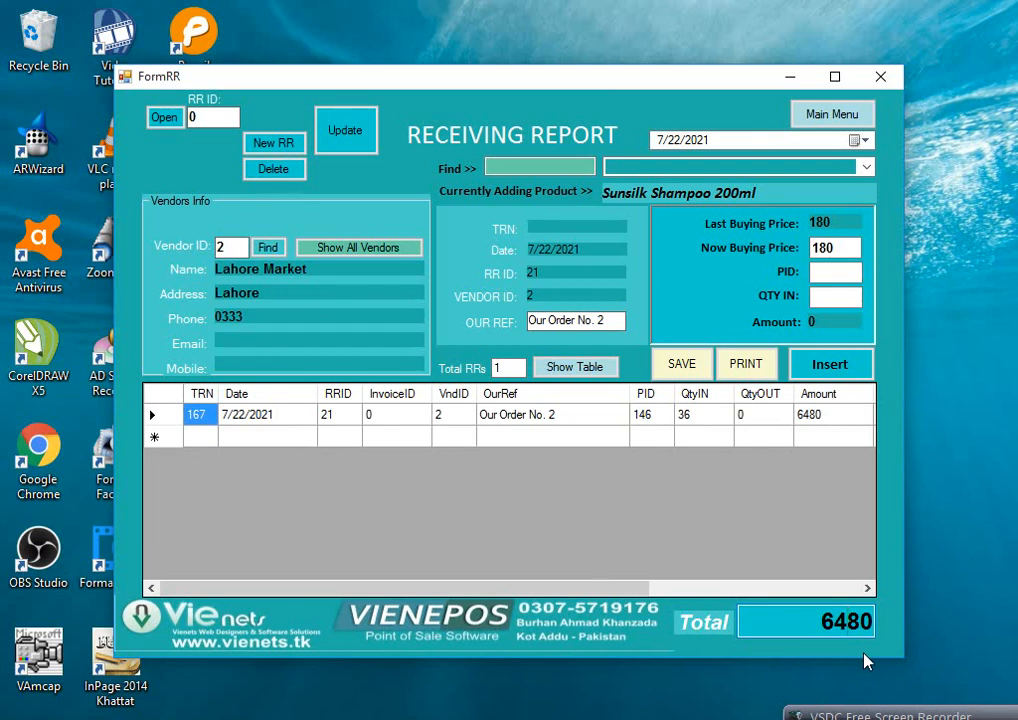
- Add product 145 to the receiving report with an incoming quantity of 24
click(827, 279)
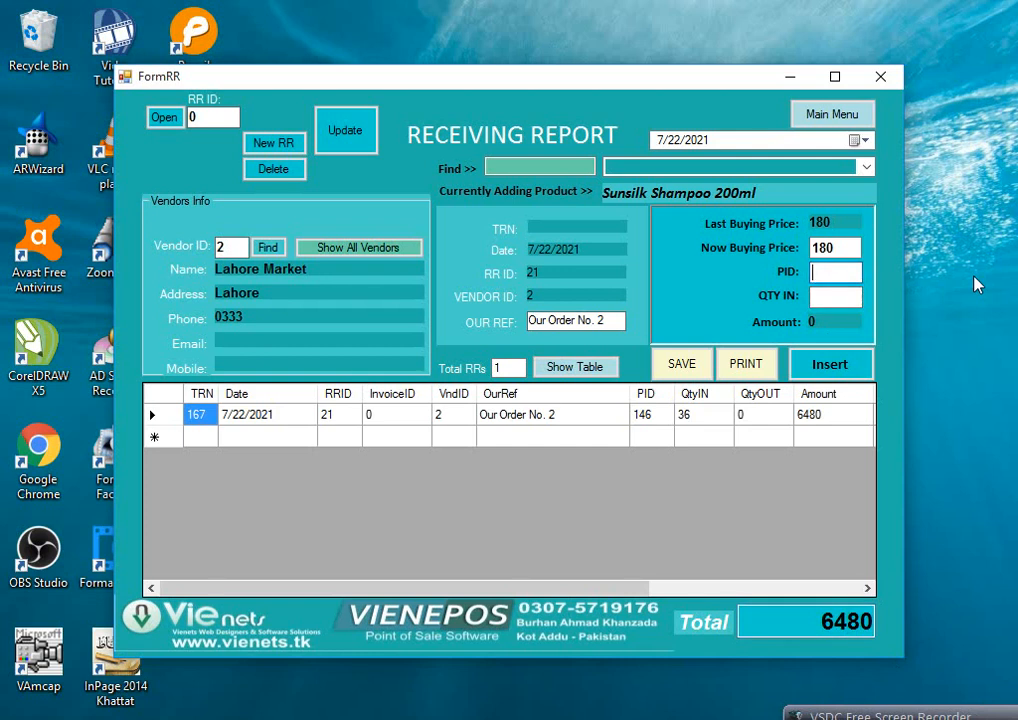
text(145)
key(Return)
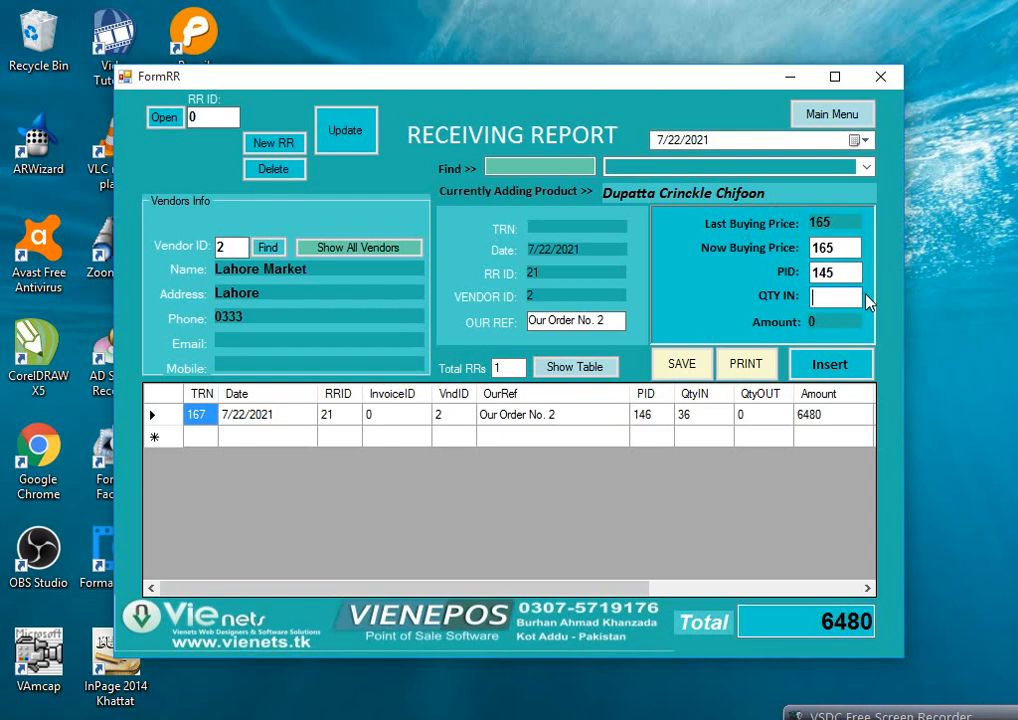
text(24)
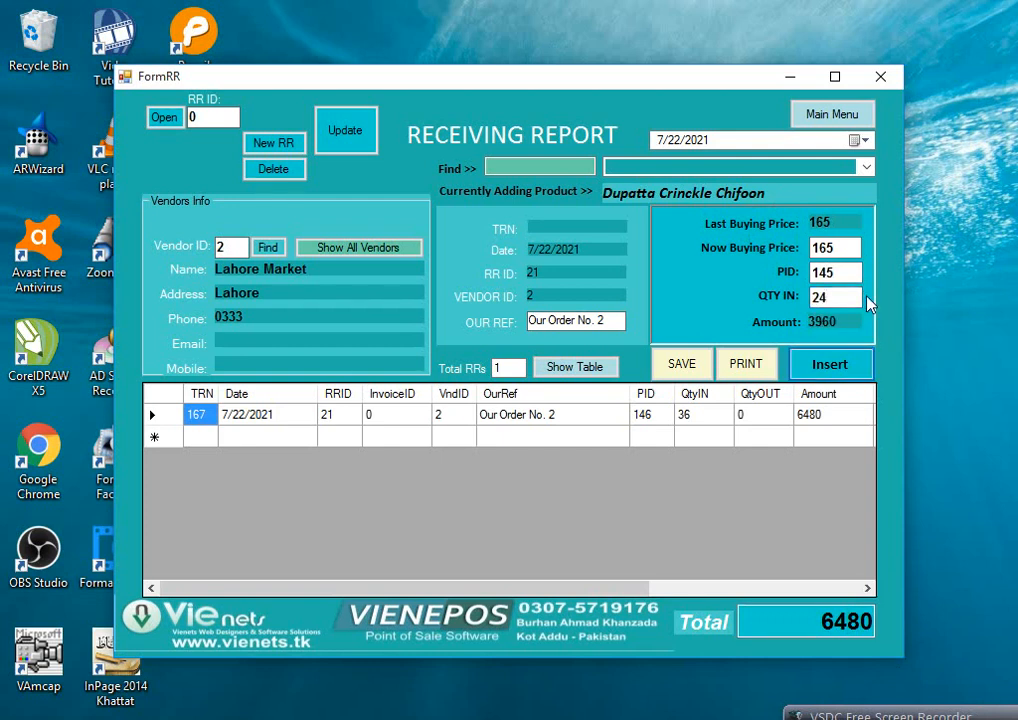
key(Return)
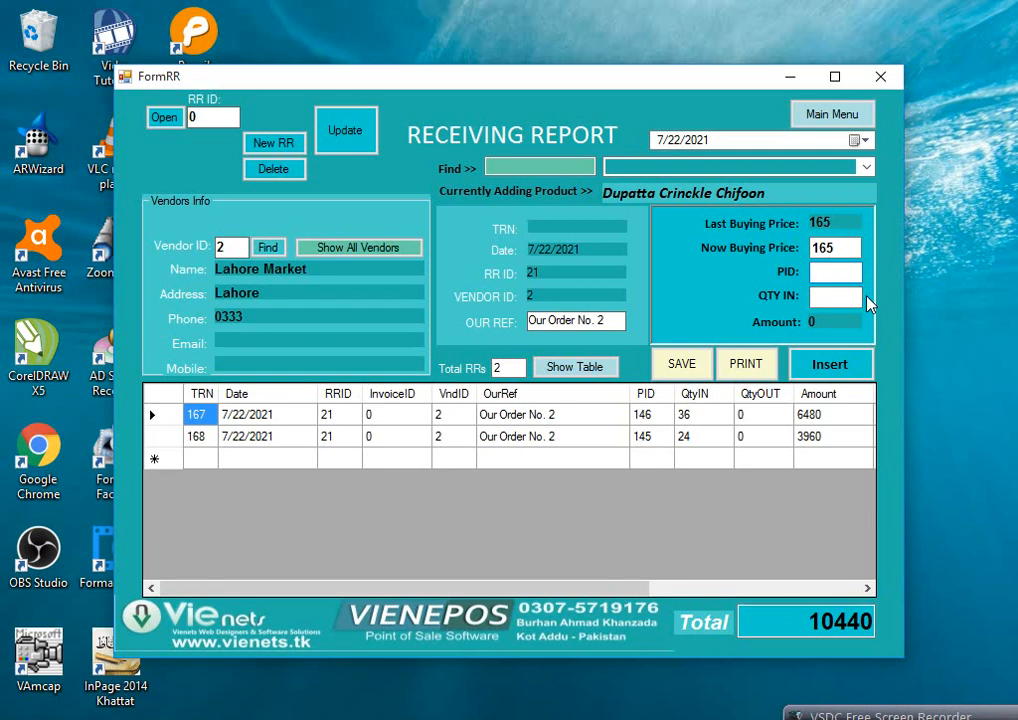
- Add product 143 to the receiving report with an incoming quantity of 12
text(143)
key(Return)
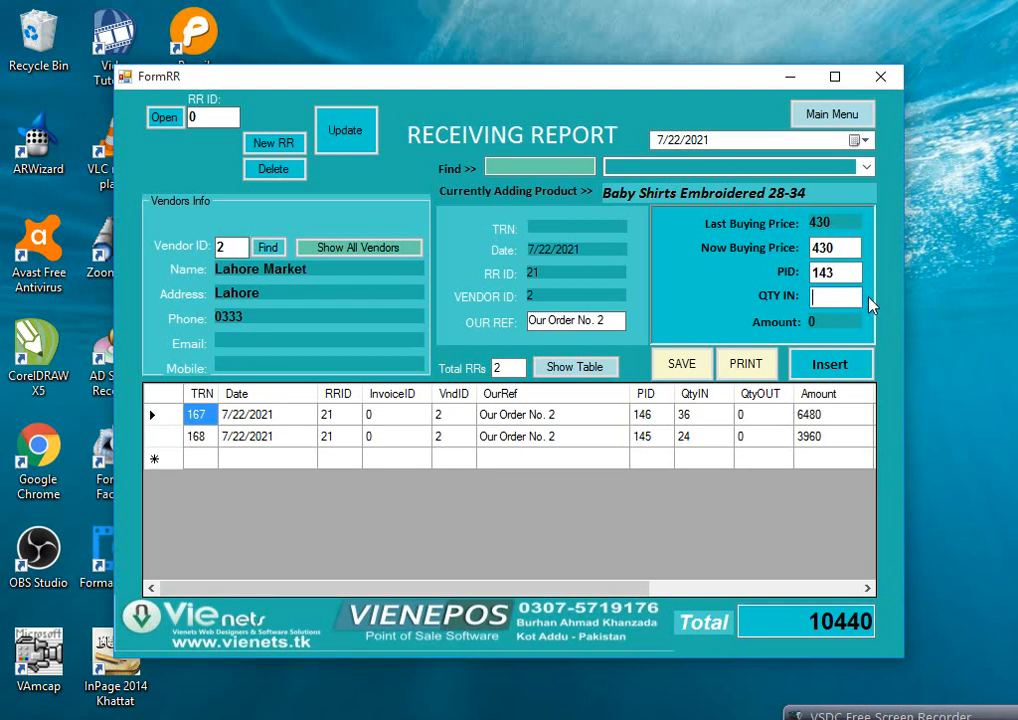
text(12)
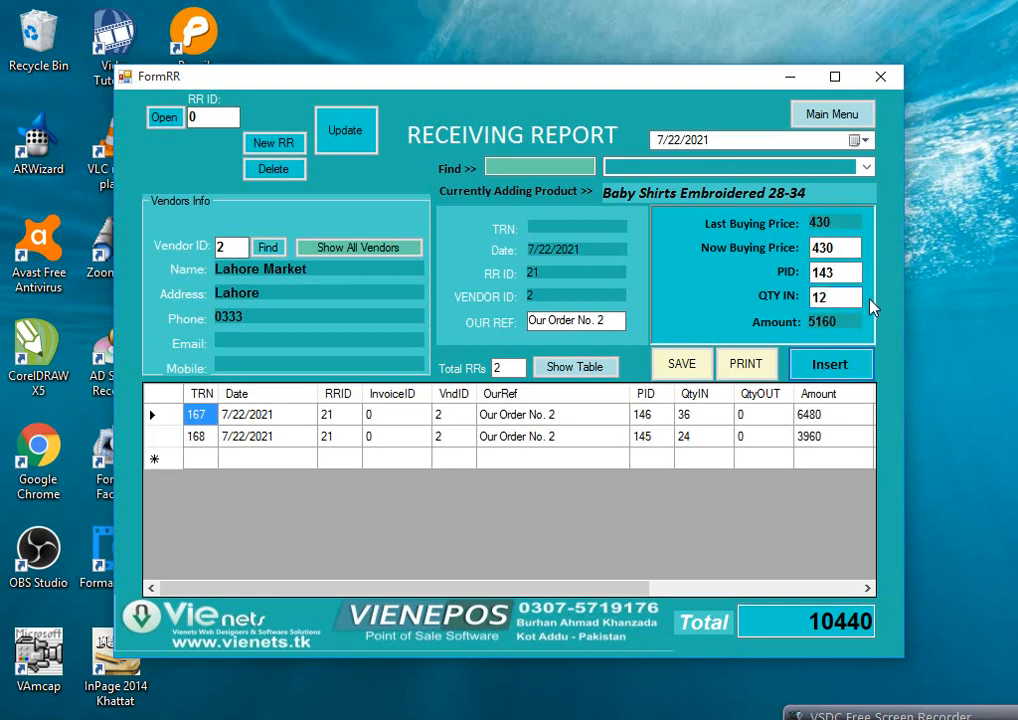
key(Return)
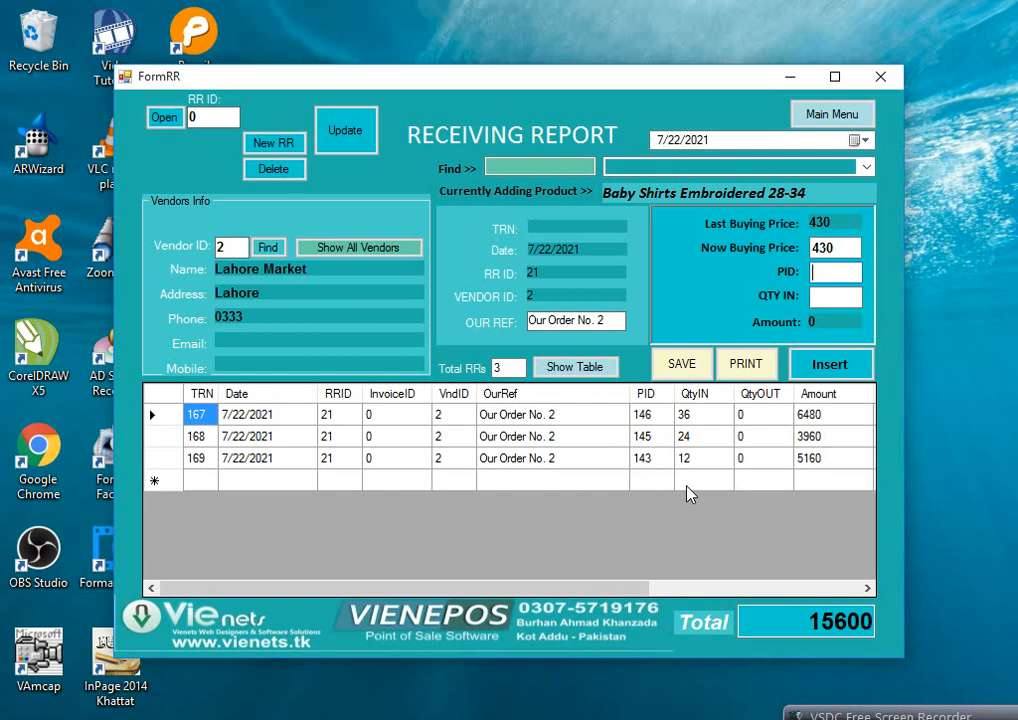
- Search the products for "plazo" and show the list of matches
click(684, 366)
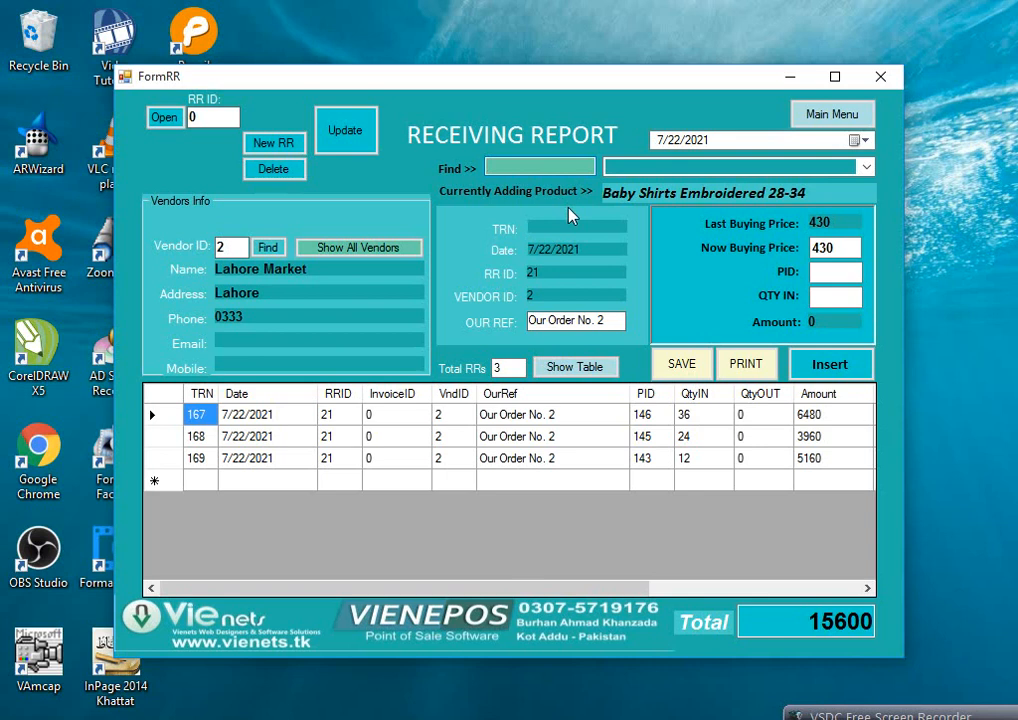
text(plazo)
drag(525, 167, 452, 178)
click(866, 168)
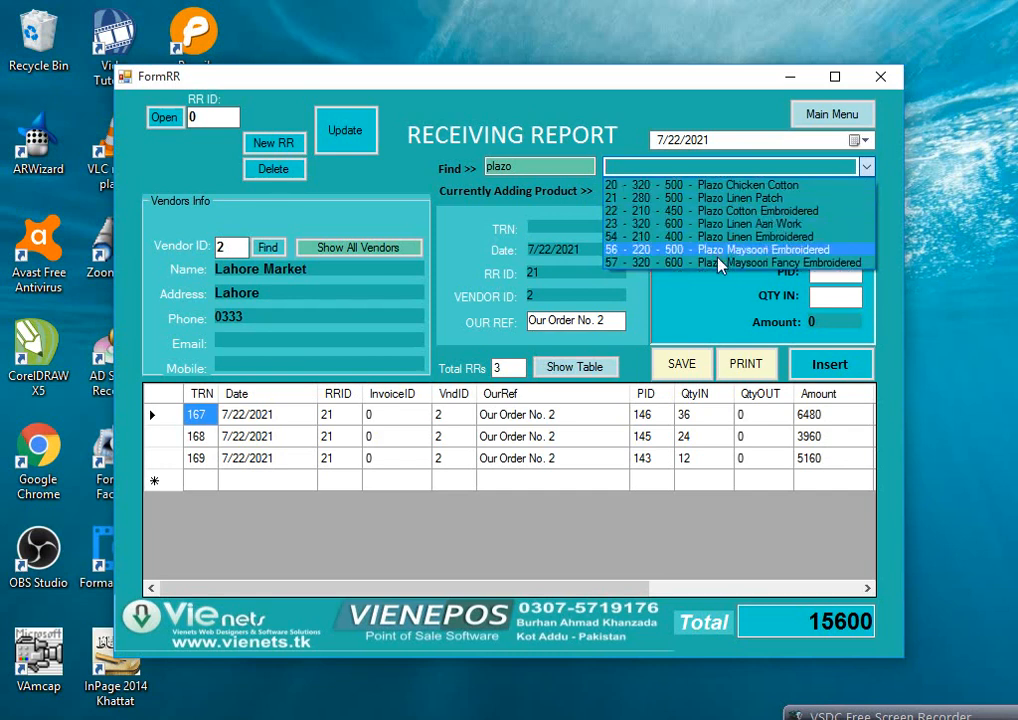
- Search the products for "sun" and pick Sunsilk Shampoo 200ml from the matches
click(511, 167)
double_click(511, 167)
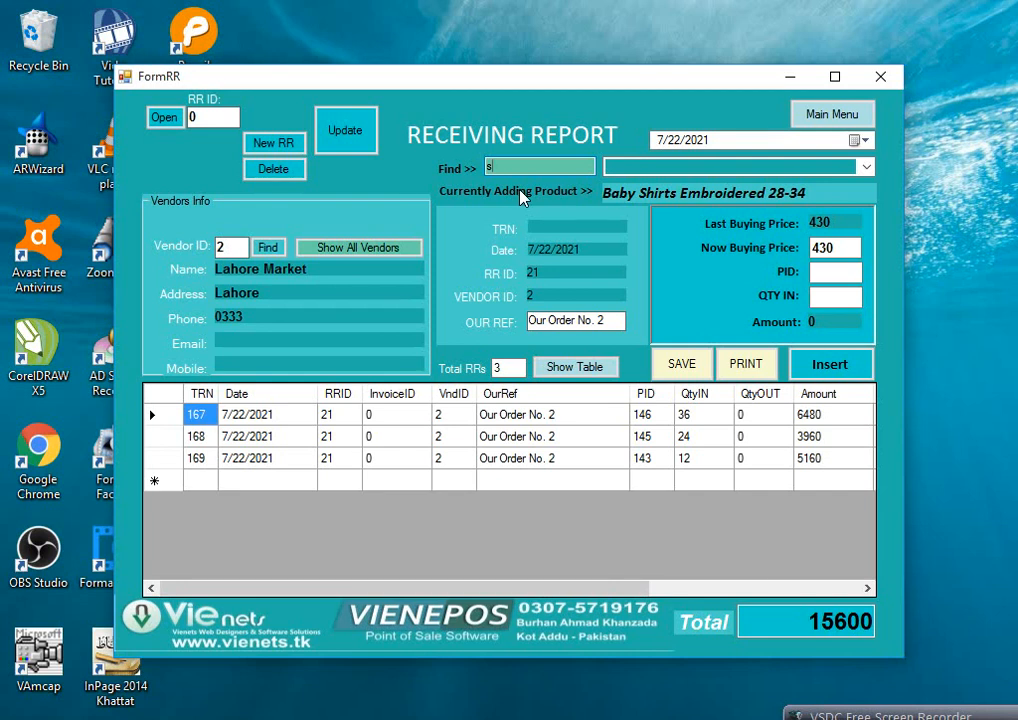
text(nsil)
click(866, 167)
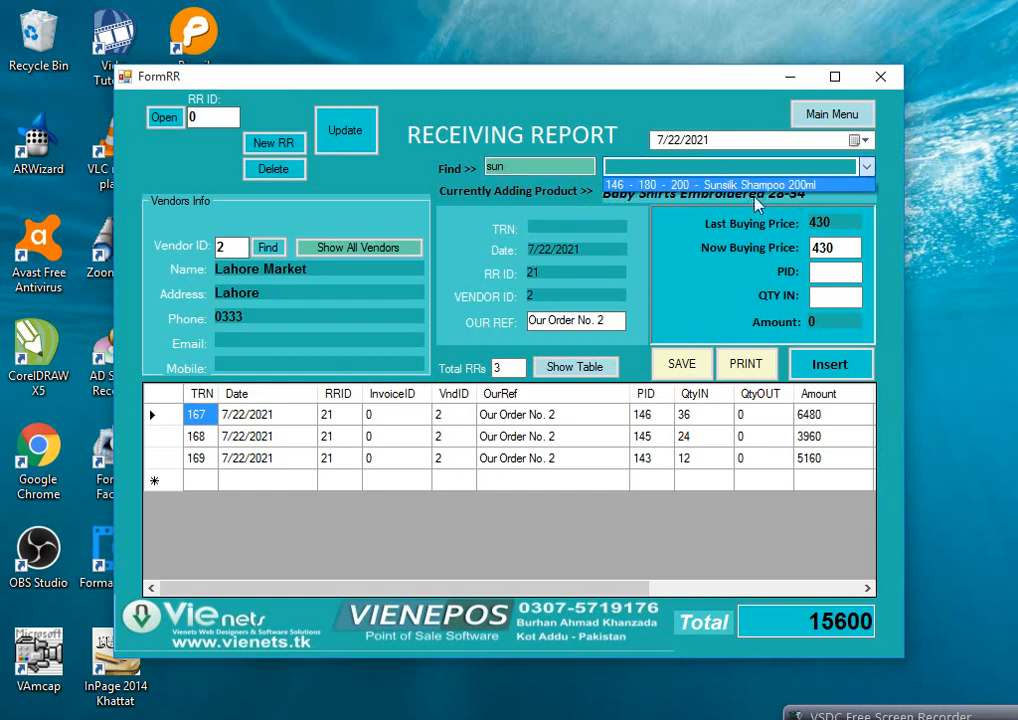
click(620, 164)
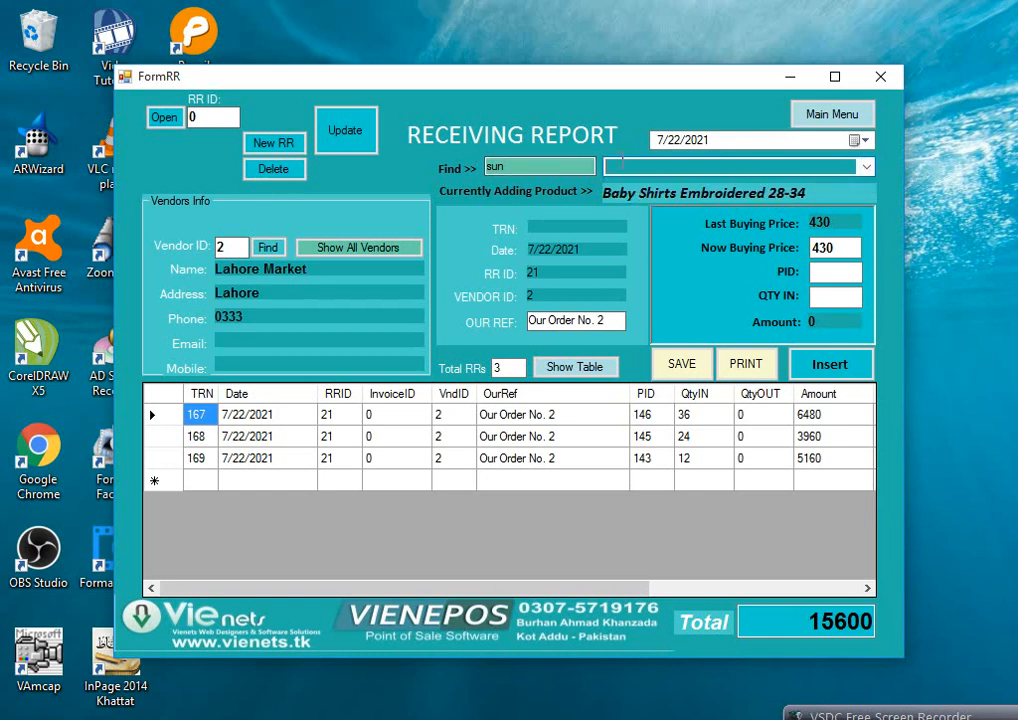
double_click(567, 162)
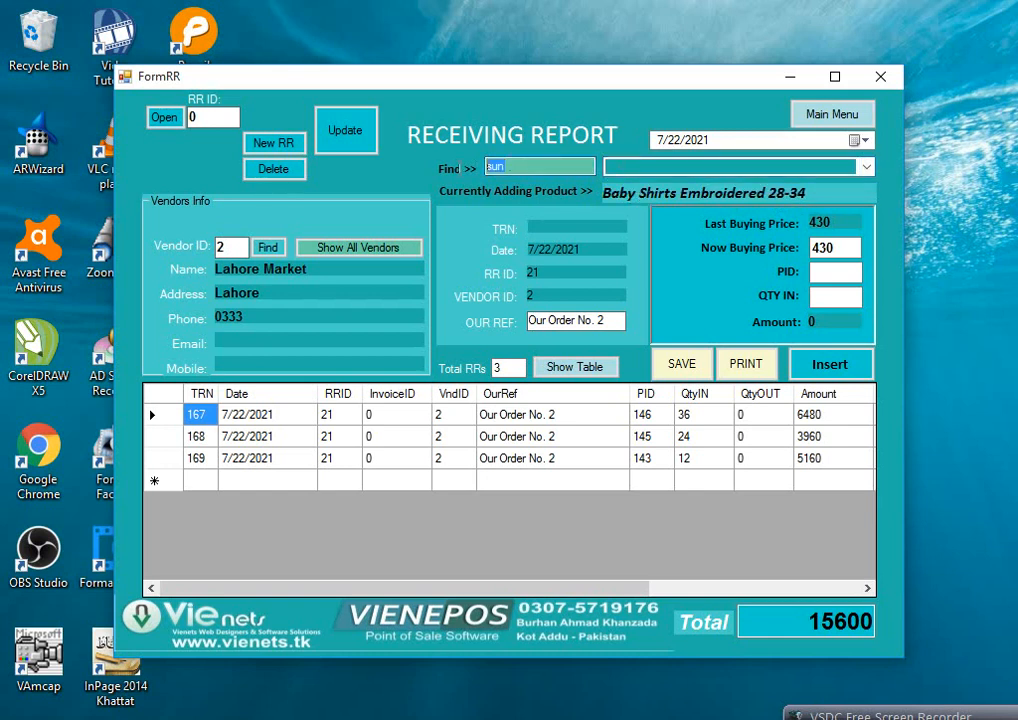
click(563, 166)
click(866, 168)
click(866, 168)
click(866, 168)
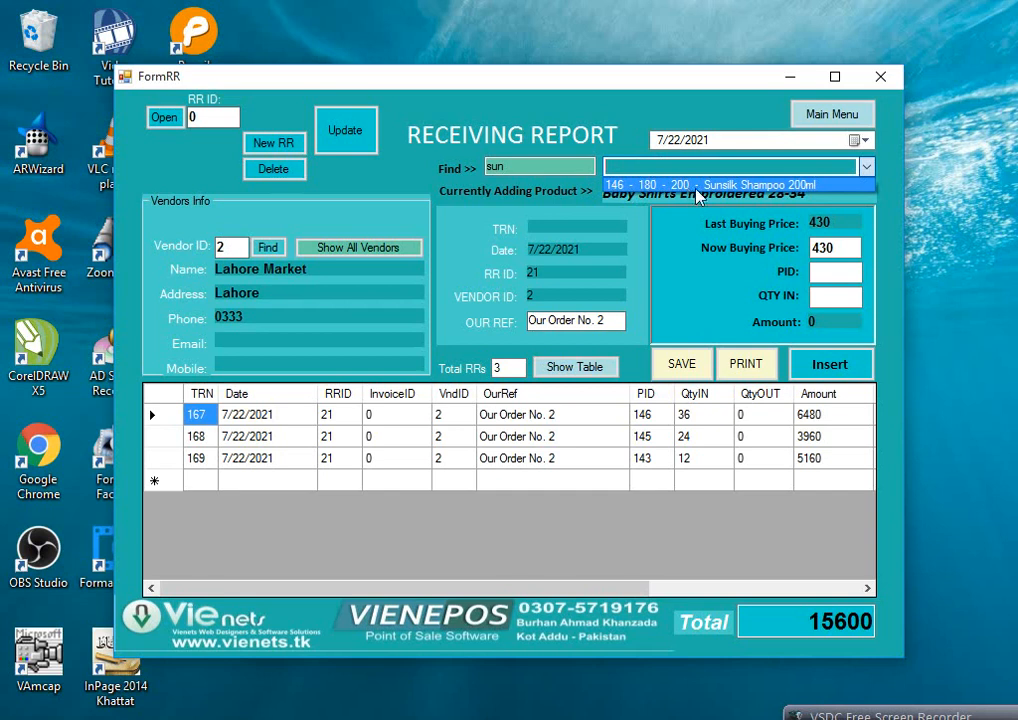
click(762, 187)
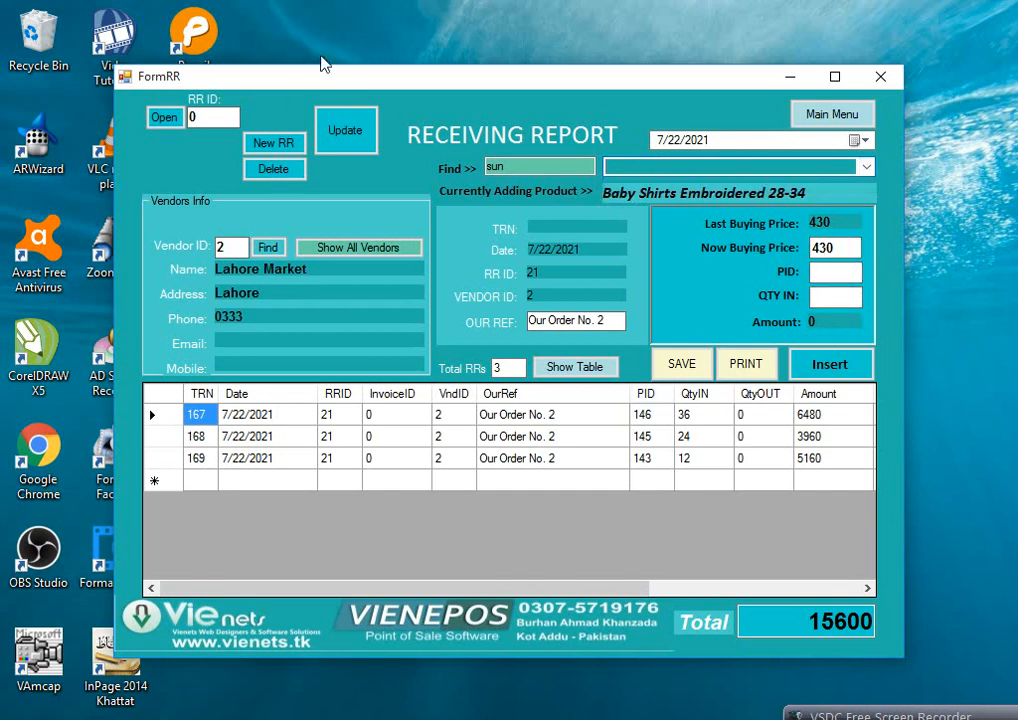
- Save the receiving report, and open and close the receiving report print form
click(684, 366)
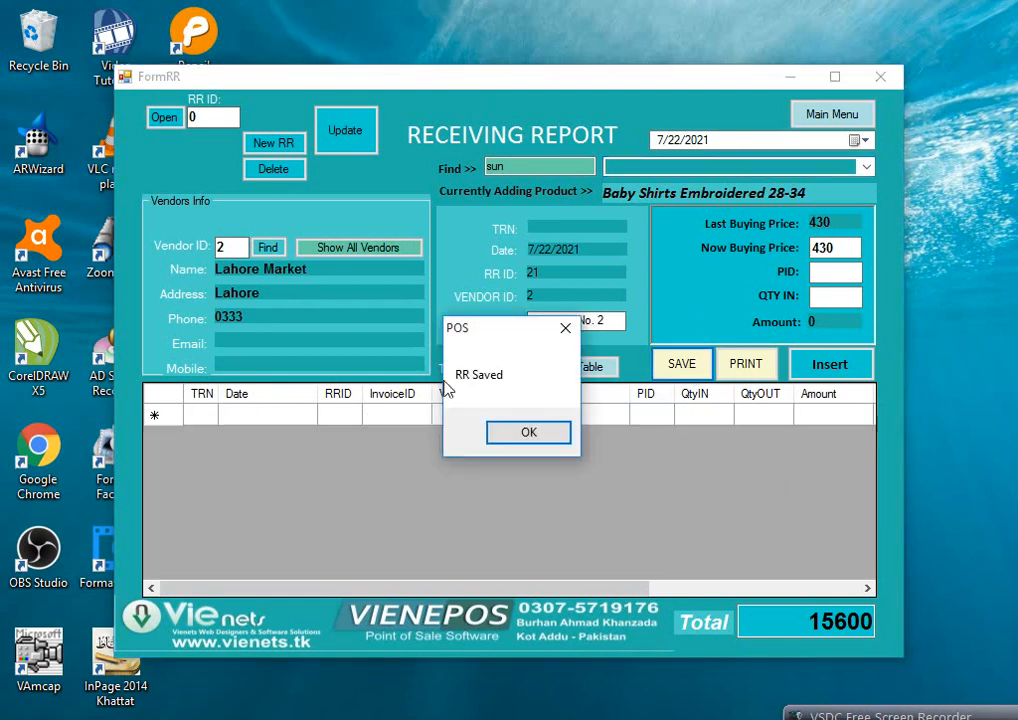
click(528, 436)
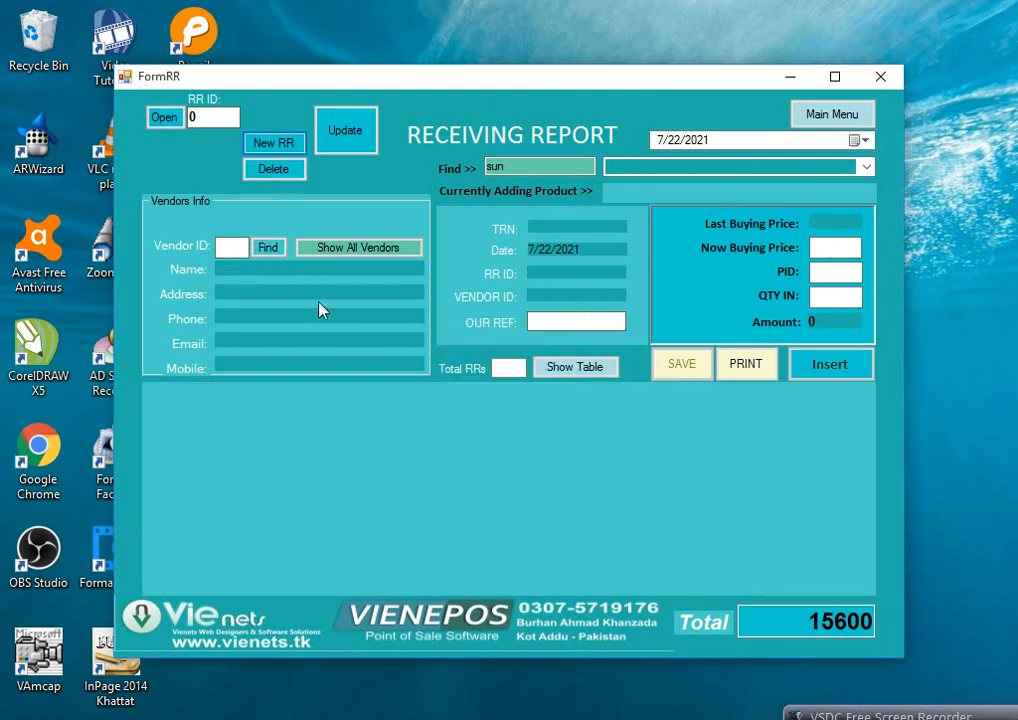
click(732, 367)
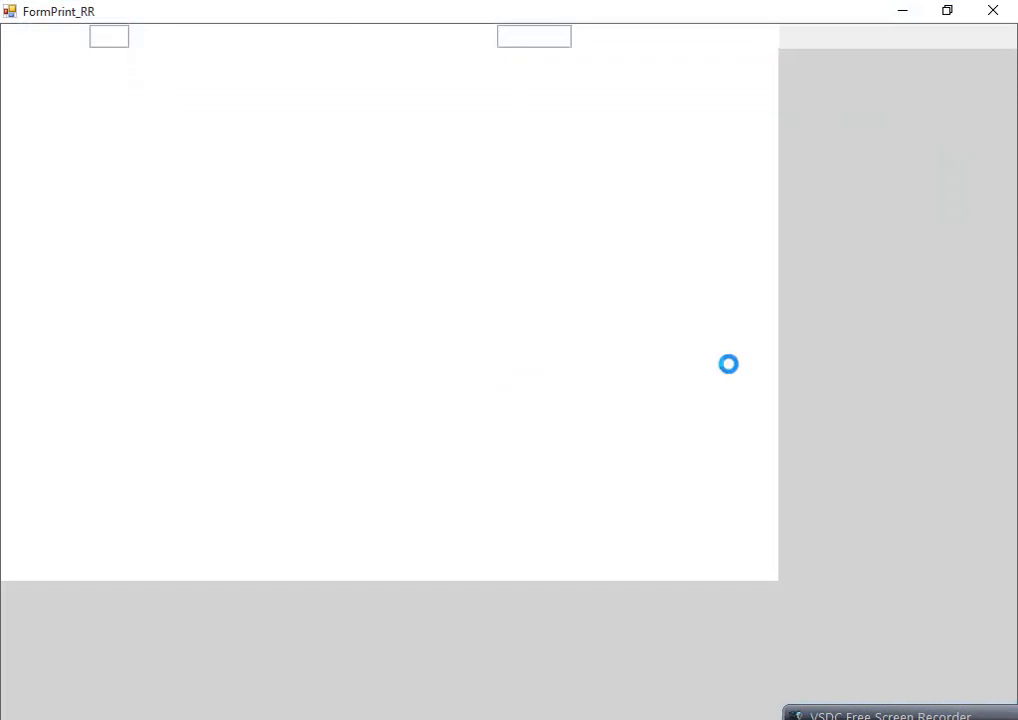
click(990, 33)
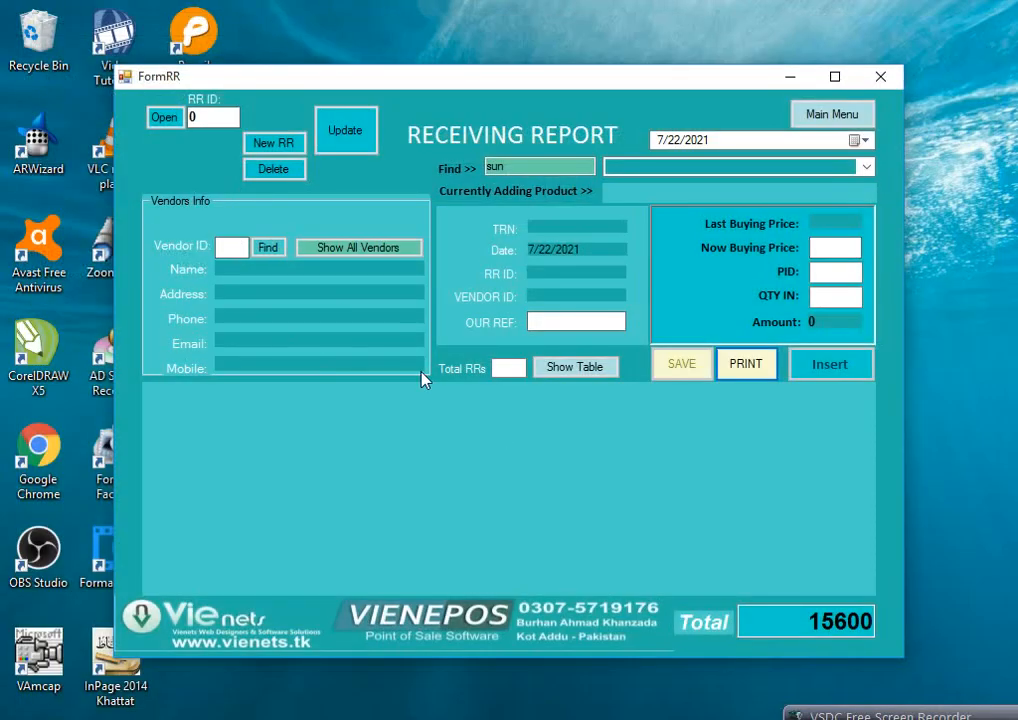
- Open the saved receiving reports with RR IDs 12, 13 and 15 one after another
click(218, 118)
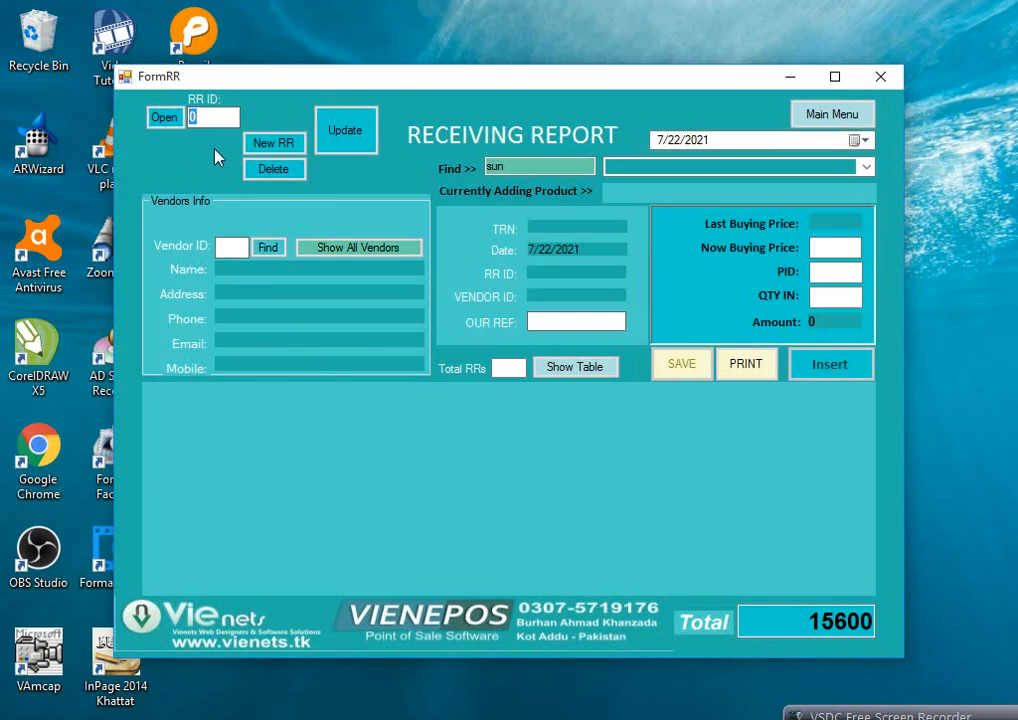
text(12)
click(165, 119)
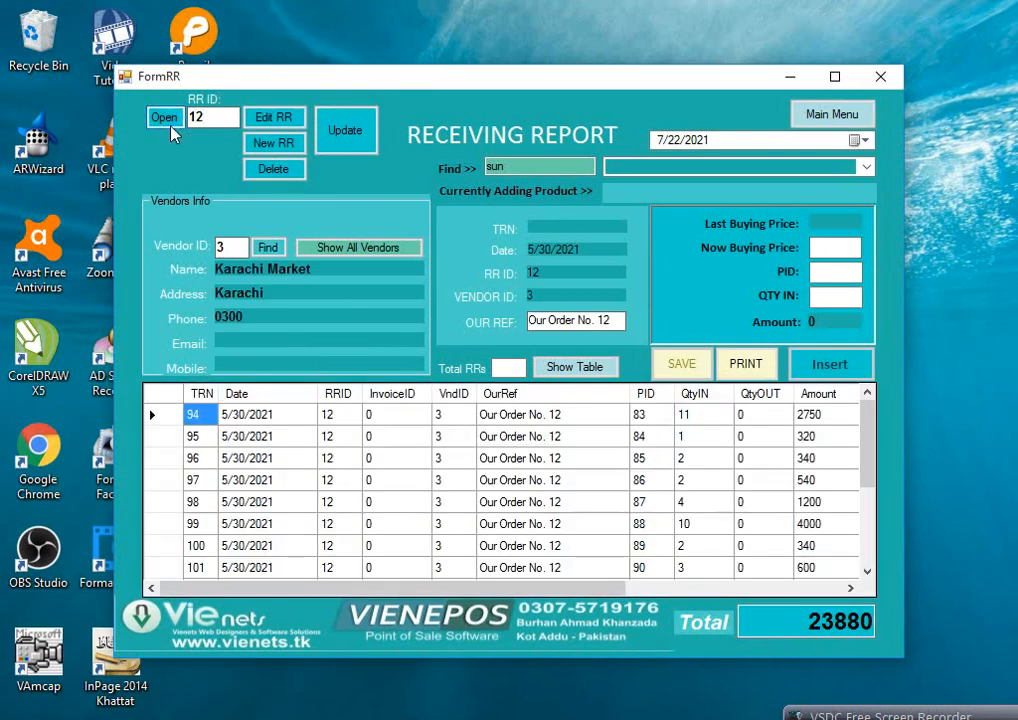
drag(208, 118, 198, 117)
text(3)
click(180, 119)
double_click(200, 118)
text(15)
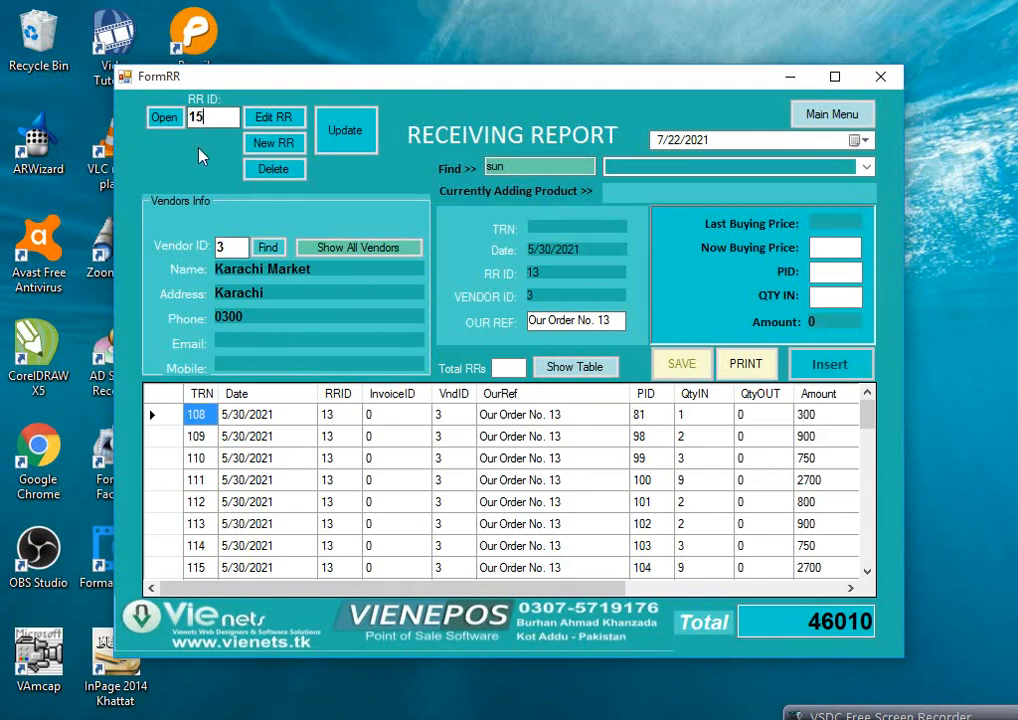
click(161, 117)
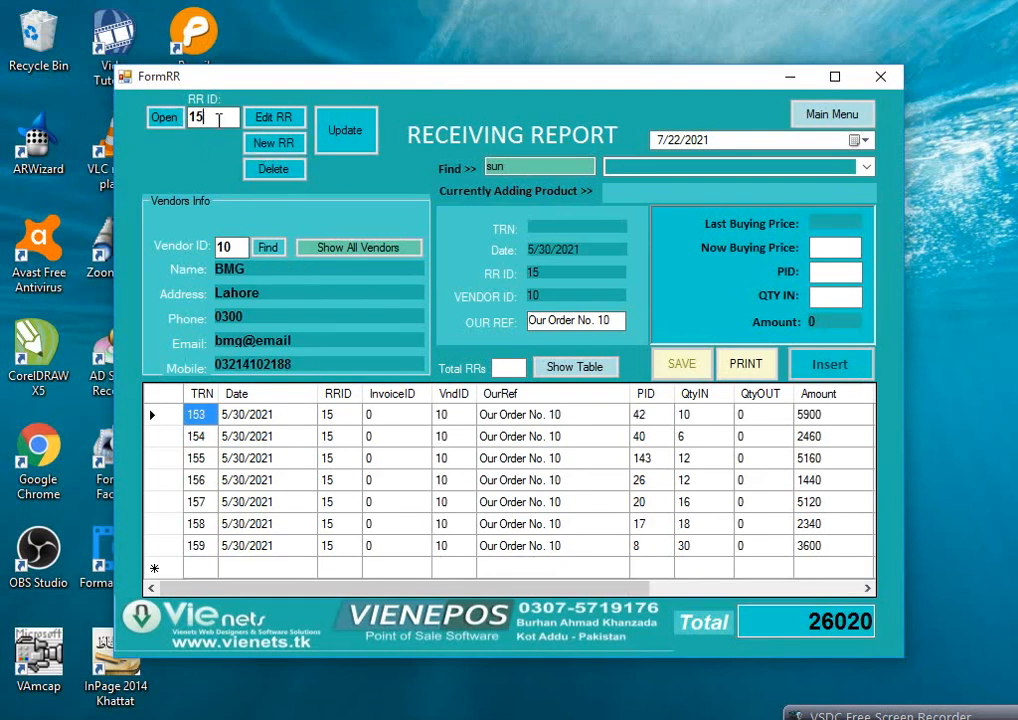
- Start a blank new receiving report, and open the saved receiving report with RR ID 21 in its place
drag(205, 117, 173, 113)
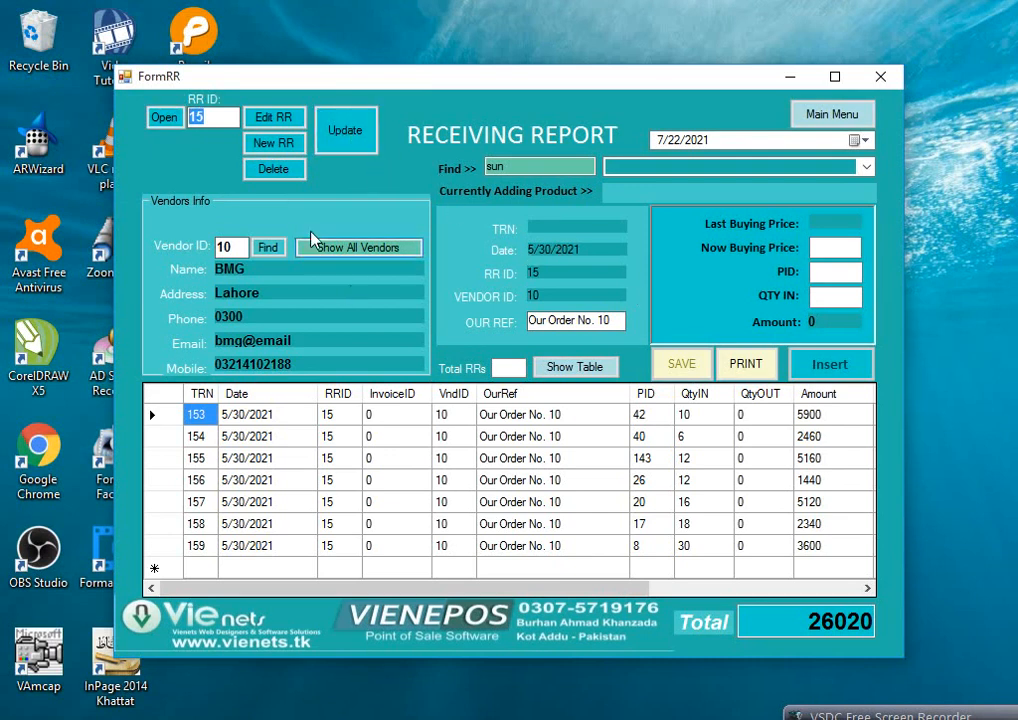
click(273, 150)
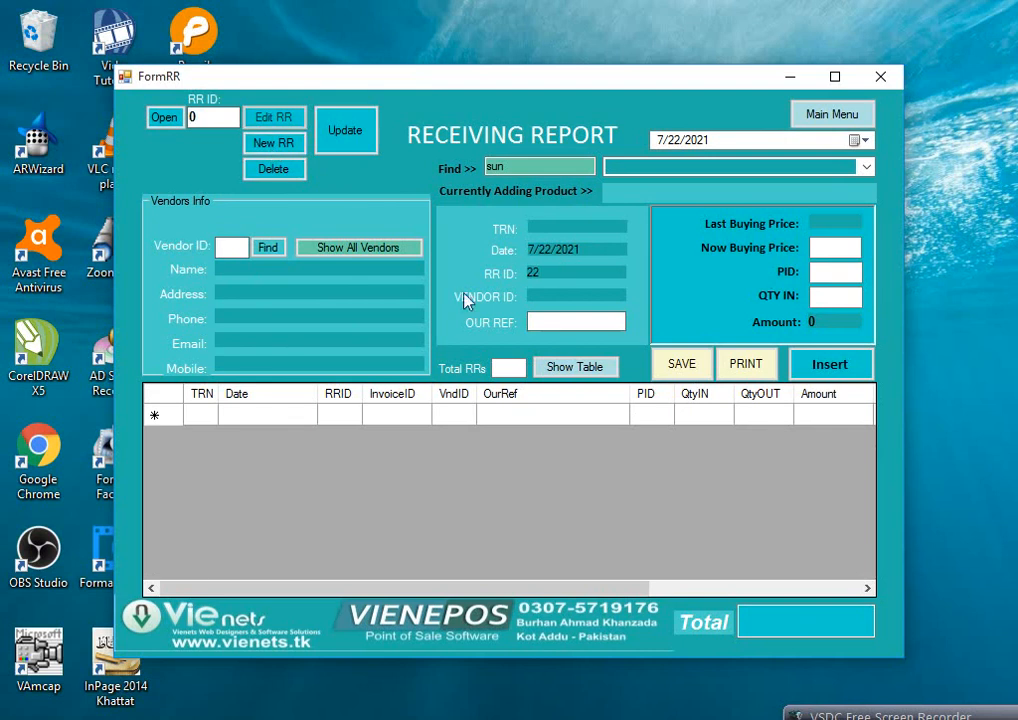
click(518, 441)
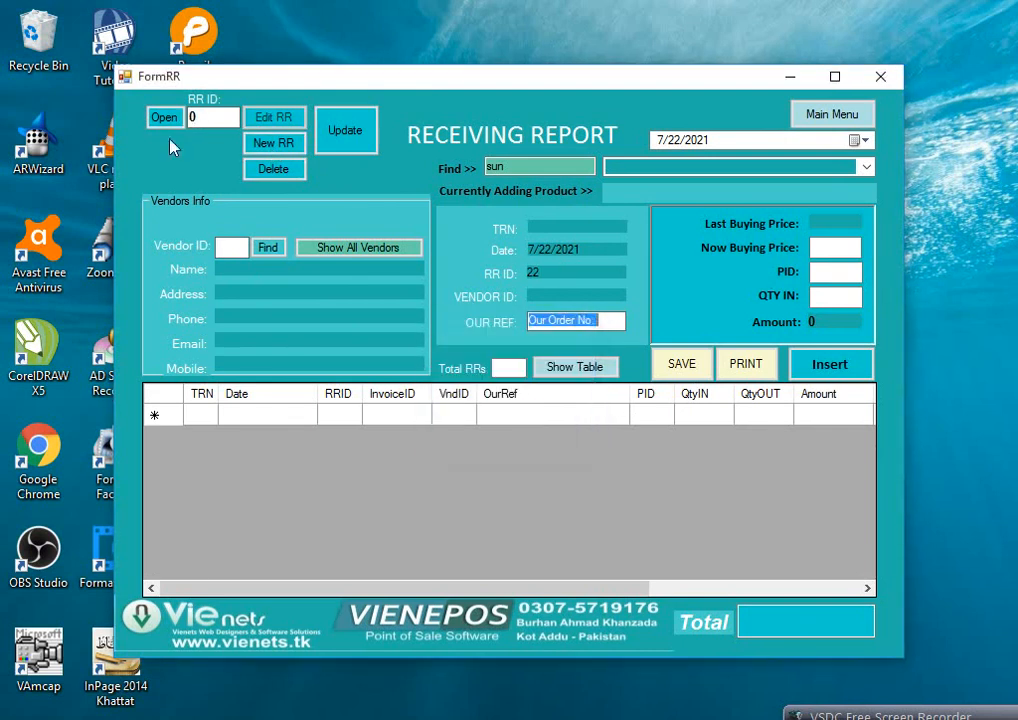
click(210, 117)
key(BackSpace)
text(21)
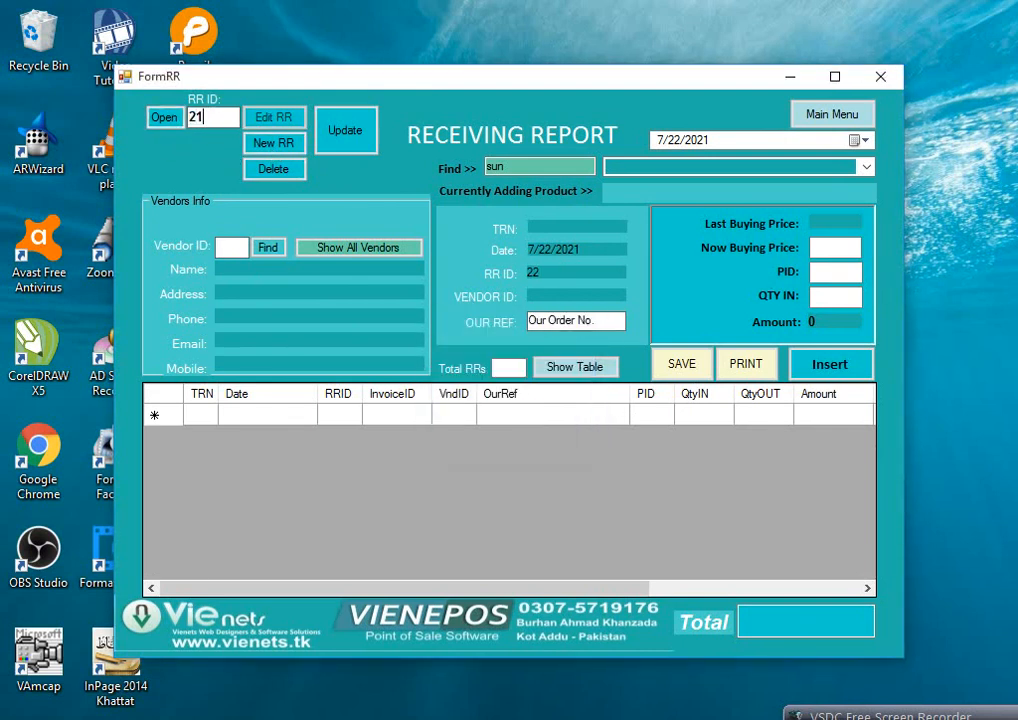
click(166, 117)
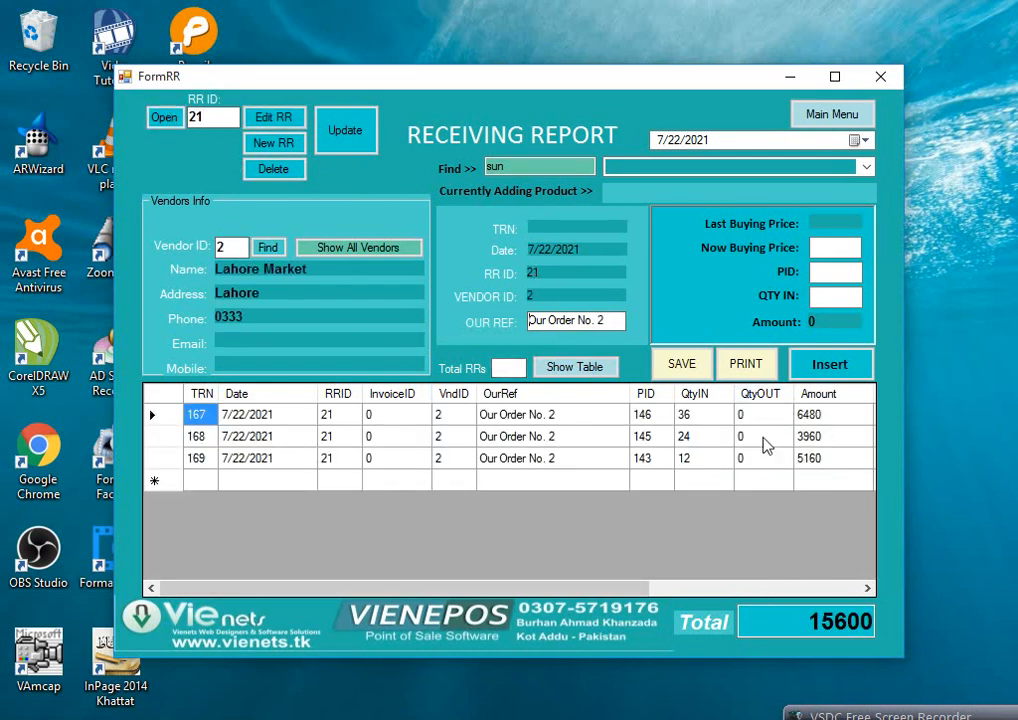
- Open the print form of receiving report 21 and look through its print layout, export format and page setup options
click(745, 364)
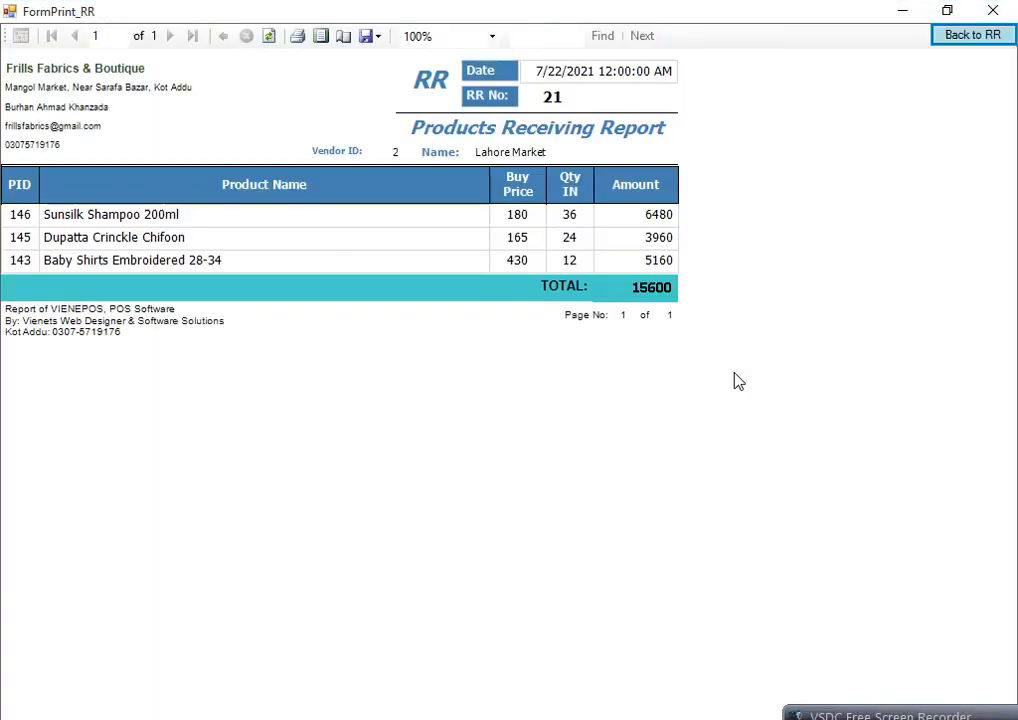
click(322, 38)
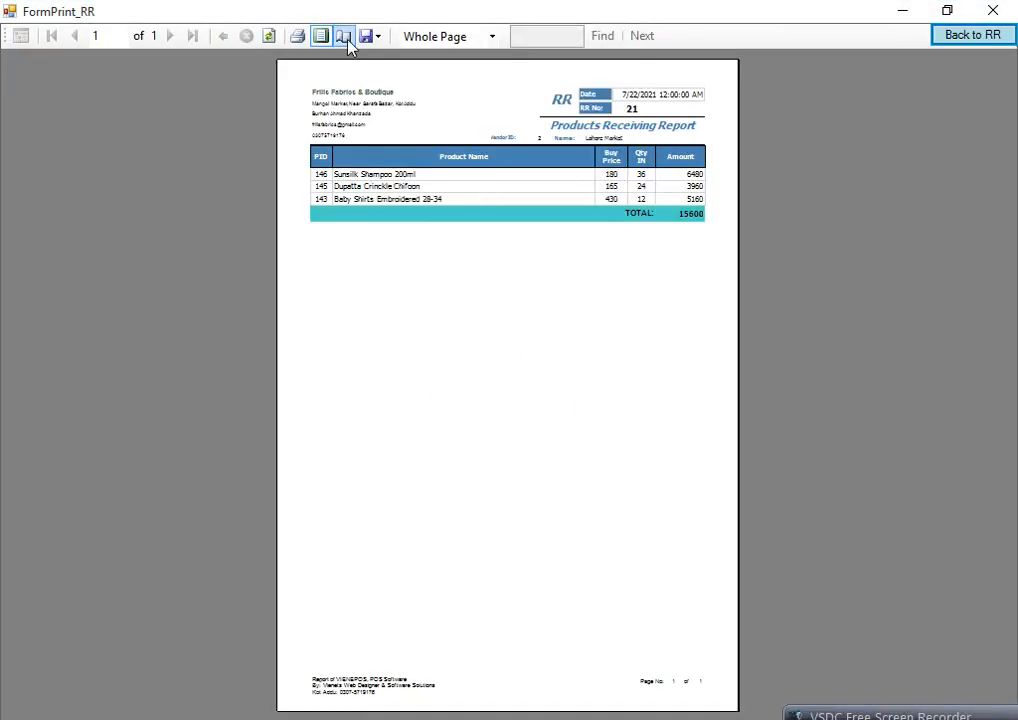
click(377, 37)
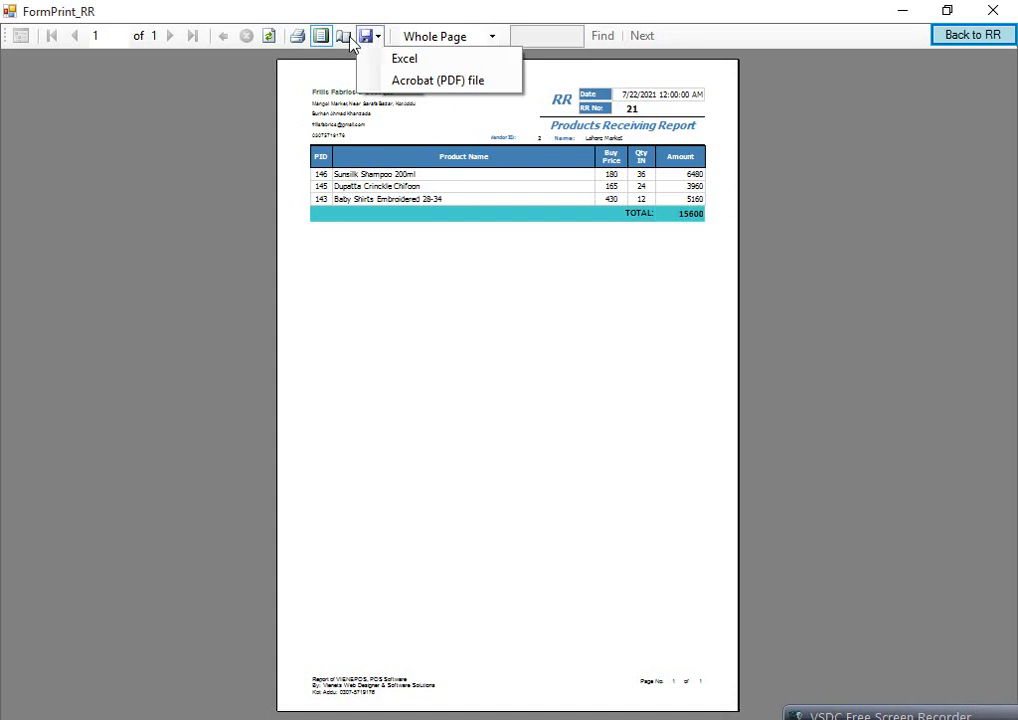
click(322, 38)
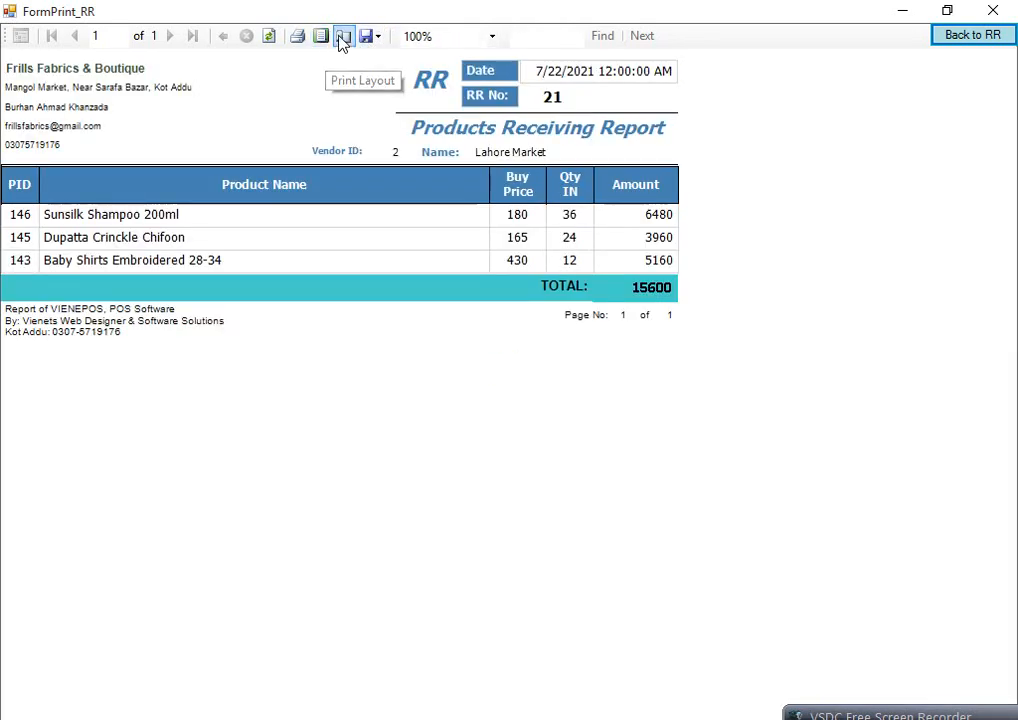
click(344, 38)
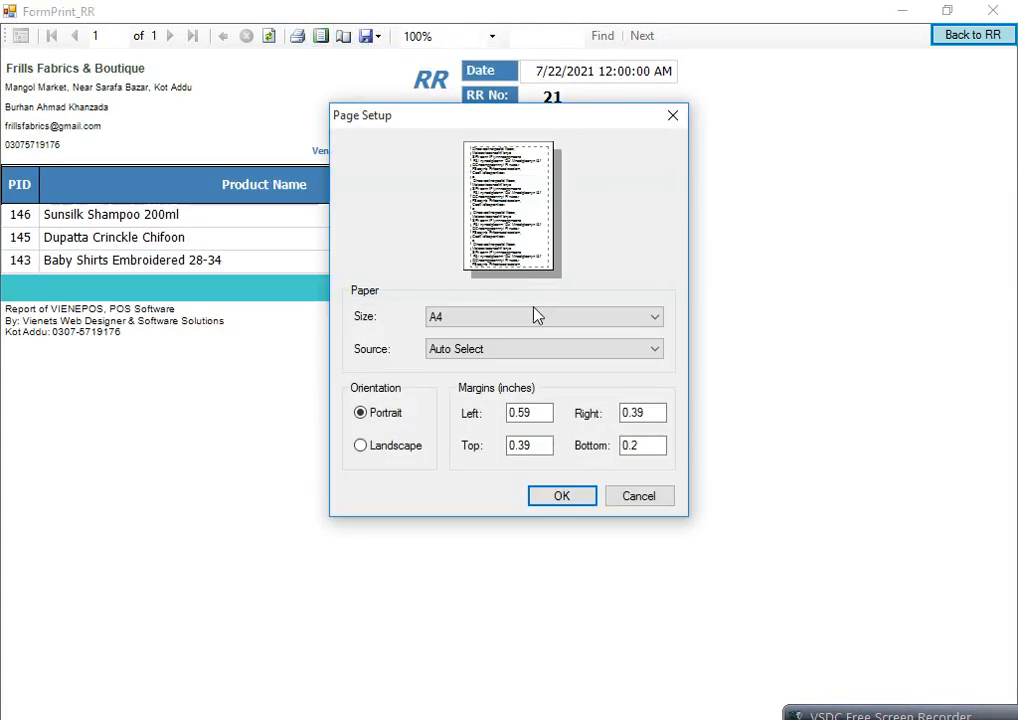
click(617, 500)
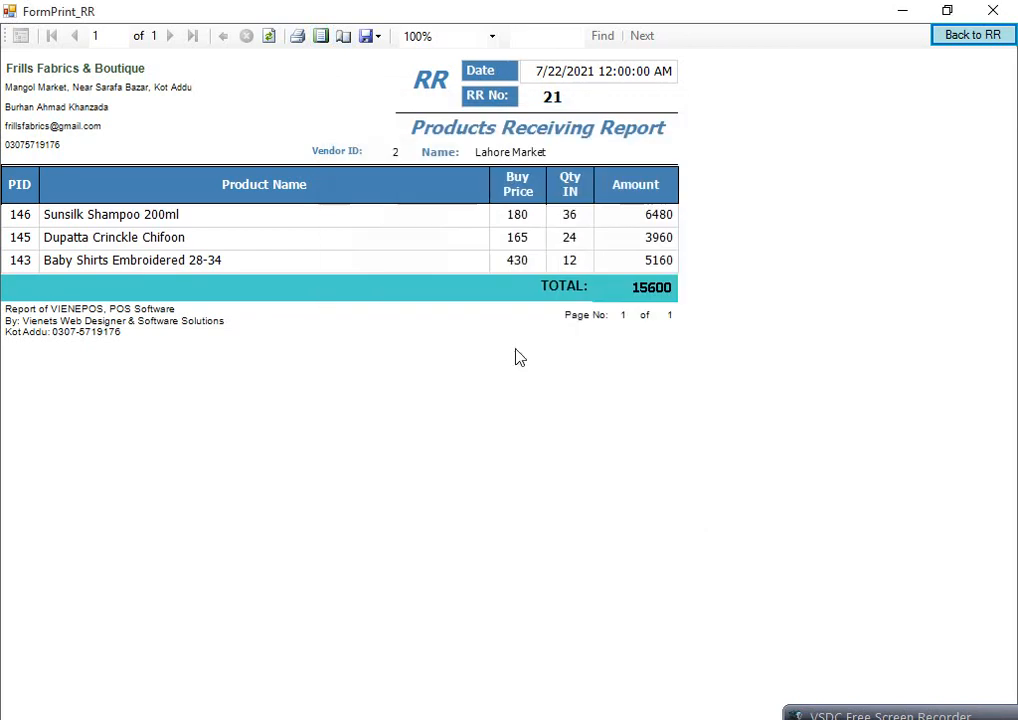
- View the report in print layout at 150% and 100% zoom, and return to the receiving report form
click(319, 43)
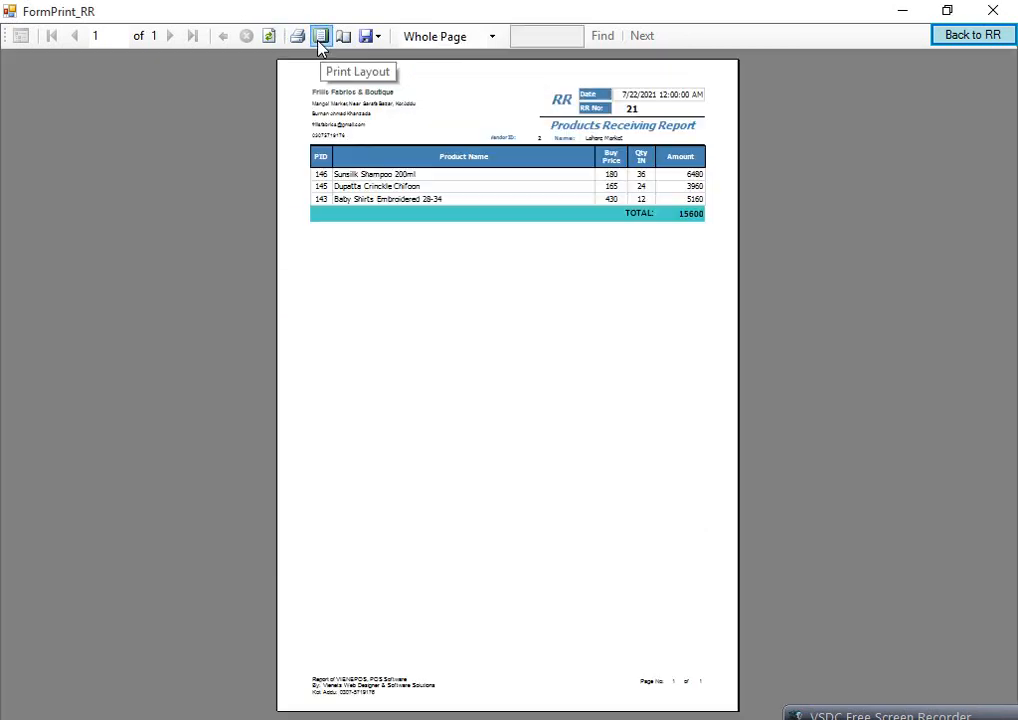
click(491, 37)
click(438, 117)
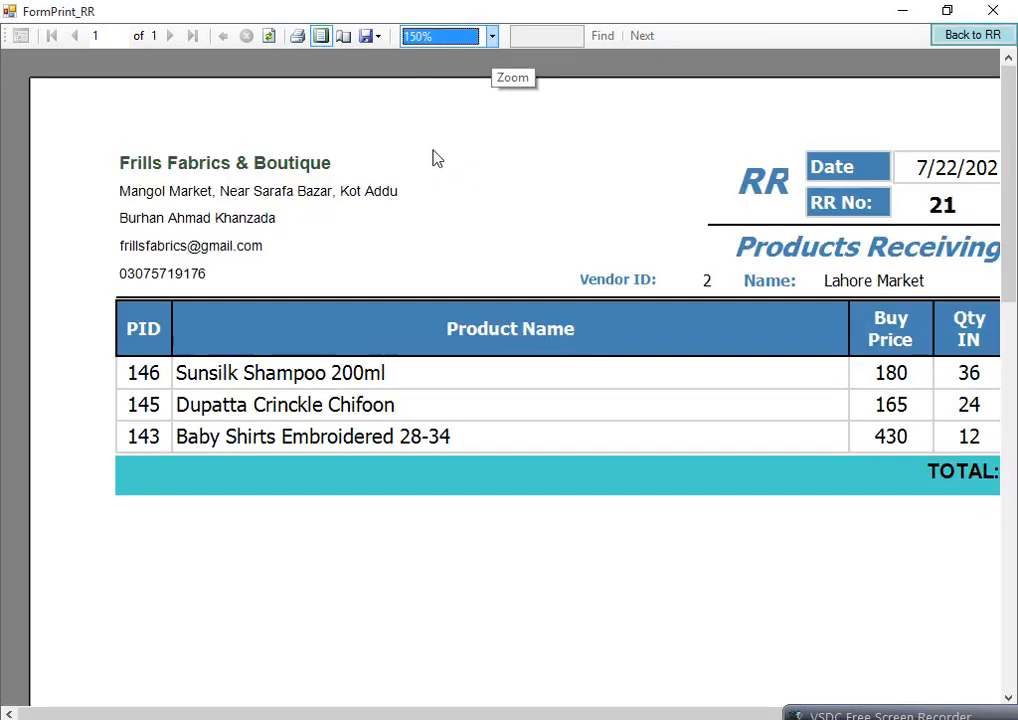
click(491, 36)
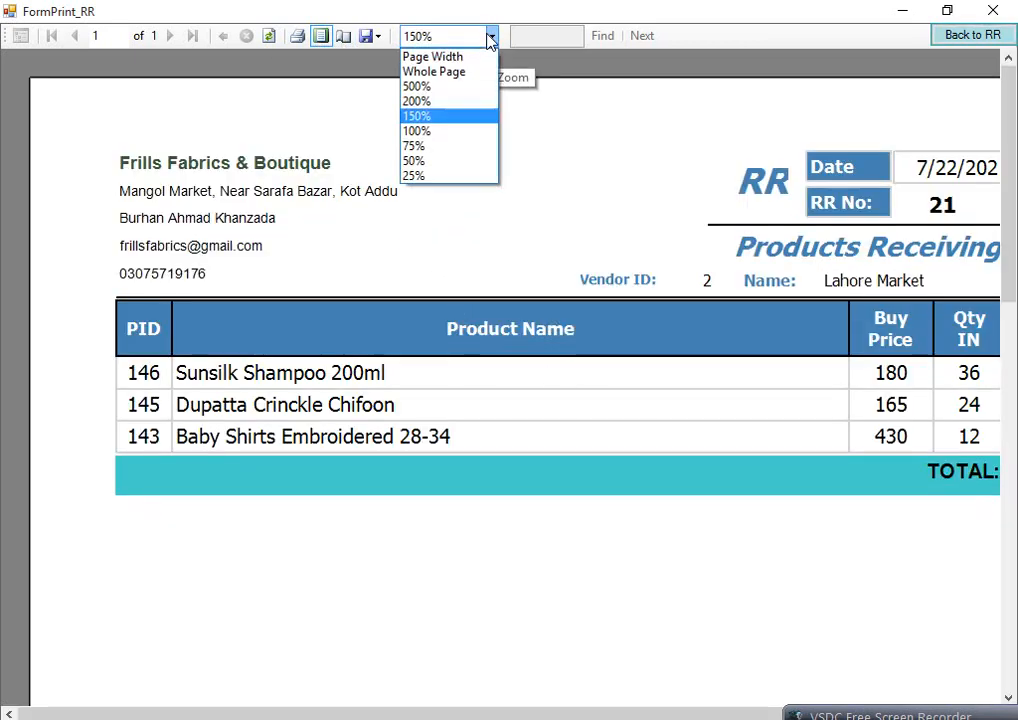
click(438, 133)
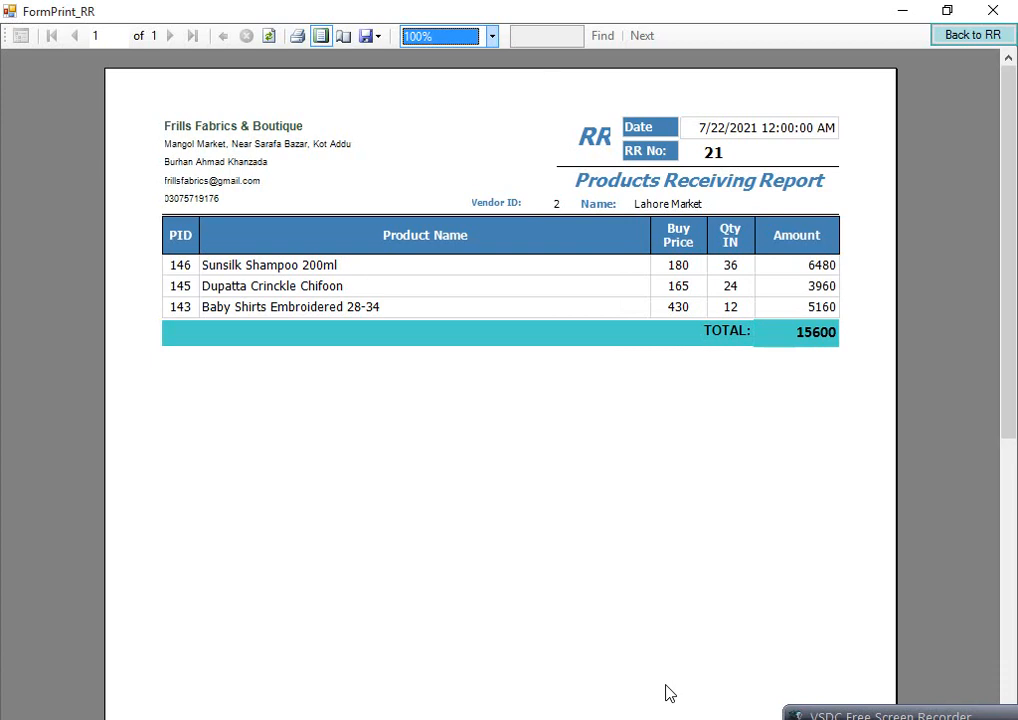
click(962, 33)
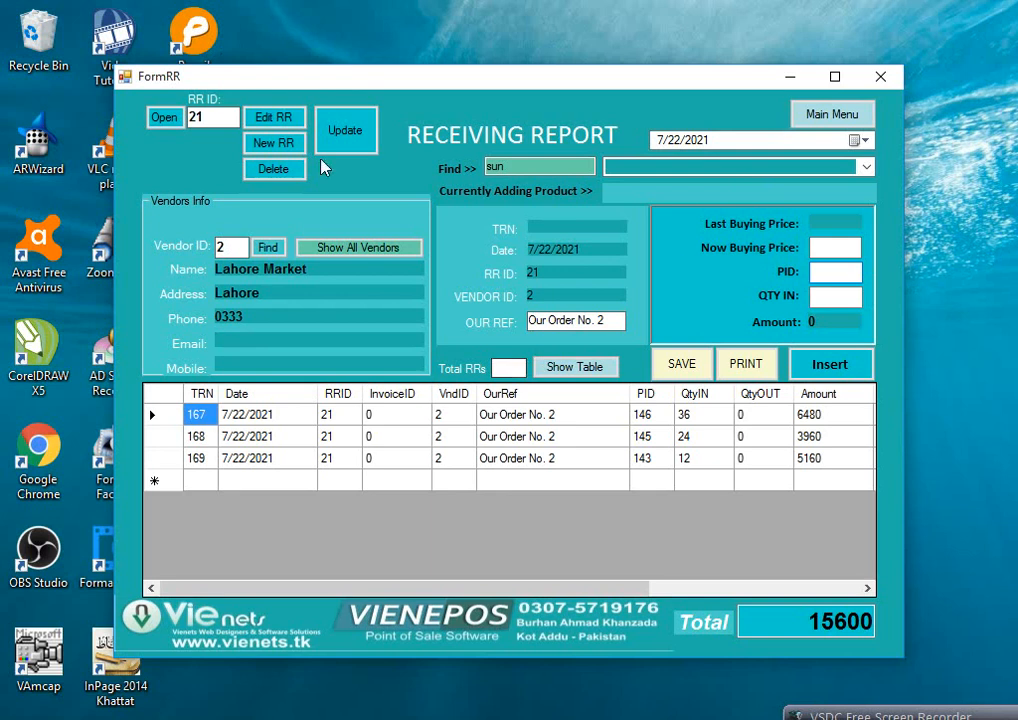
- Open receiving report 21 in edit mode to look over its lines, and return to the main menu
click(294, 118)
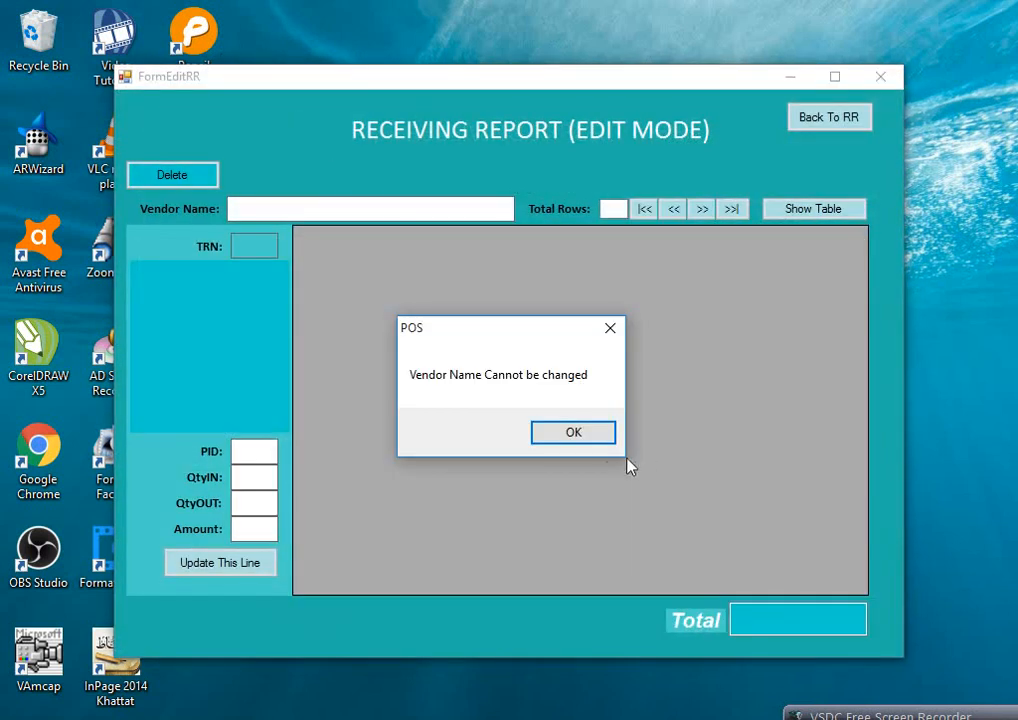
click(594, 438)
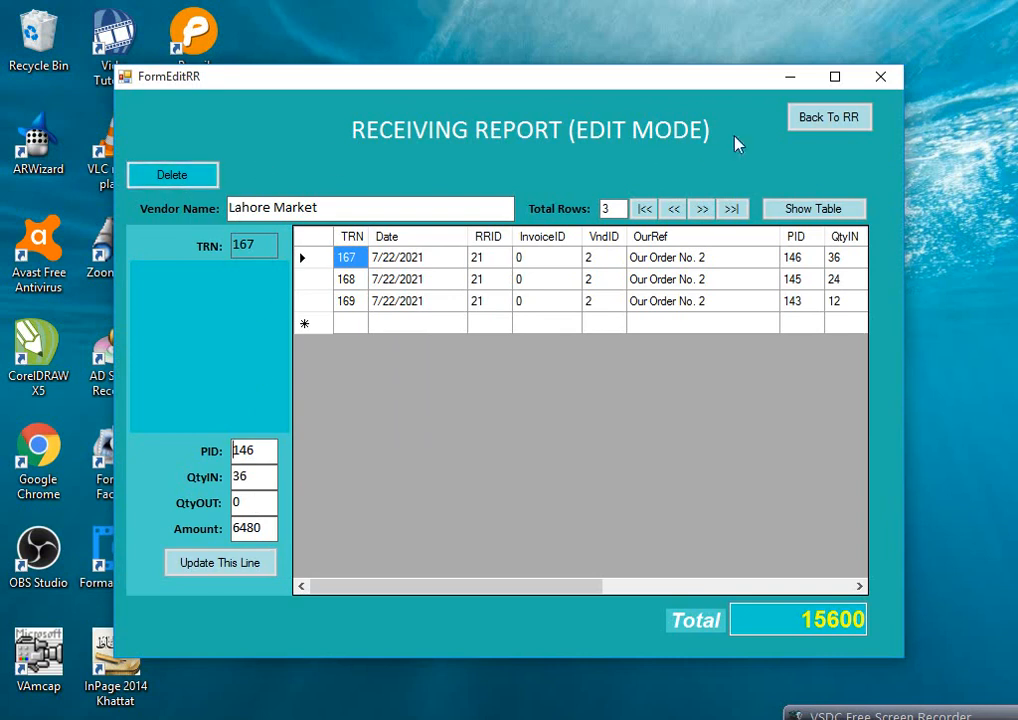
click(828, 120)
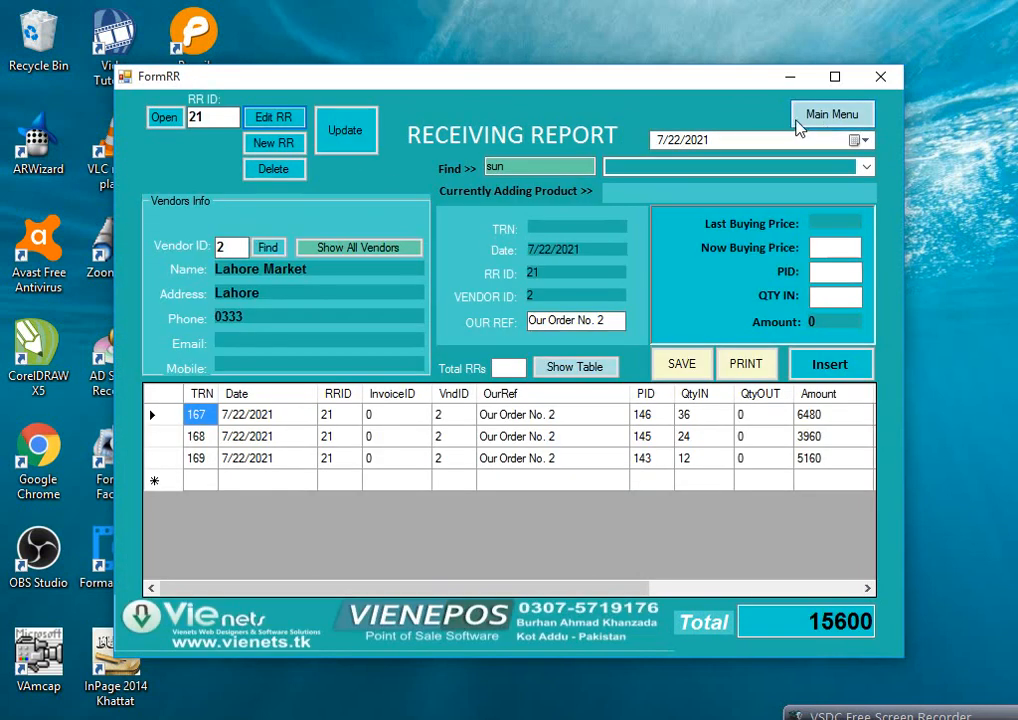
click(891, 83)
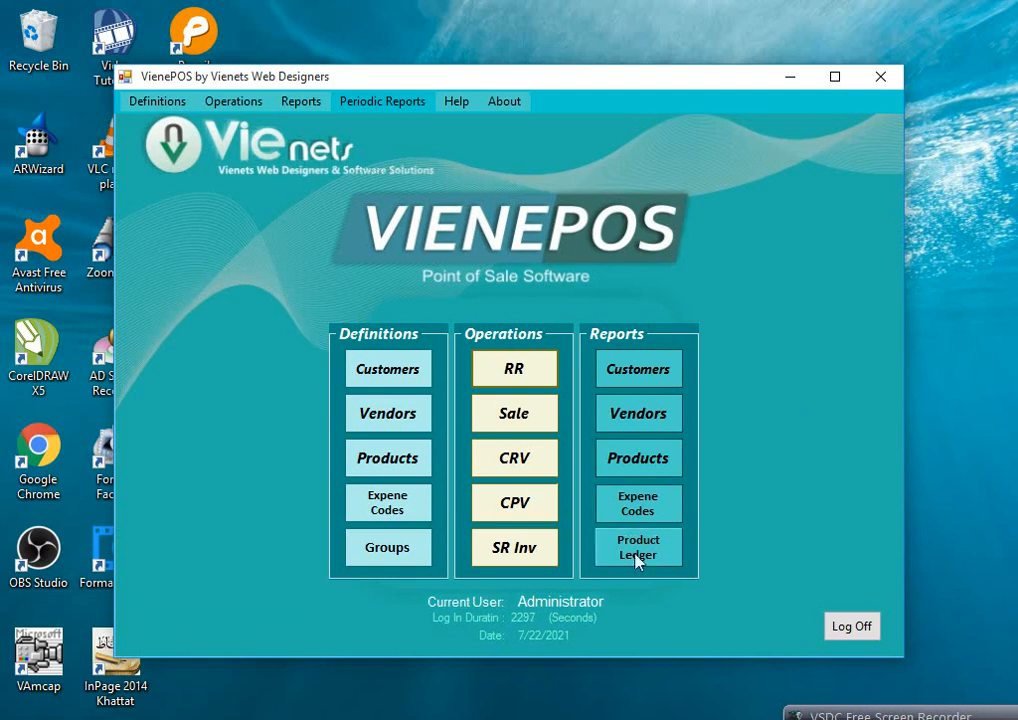
- Open the cash payment voucher form and start a new voucher
click(520, 506)
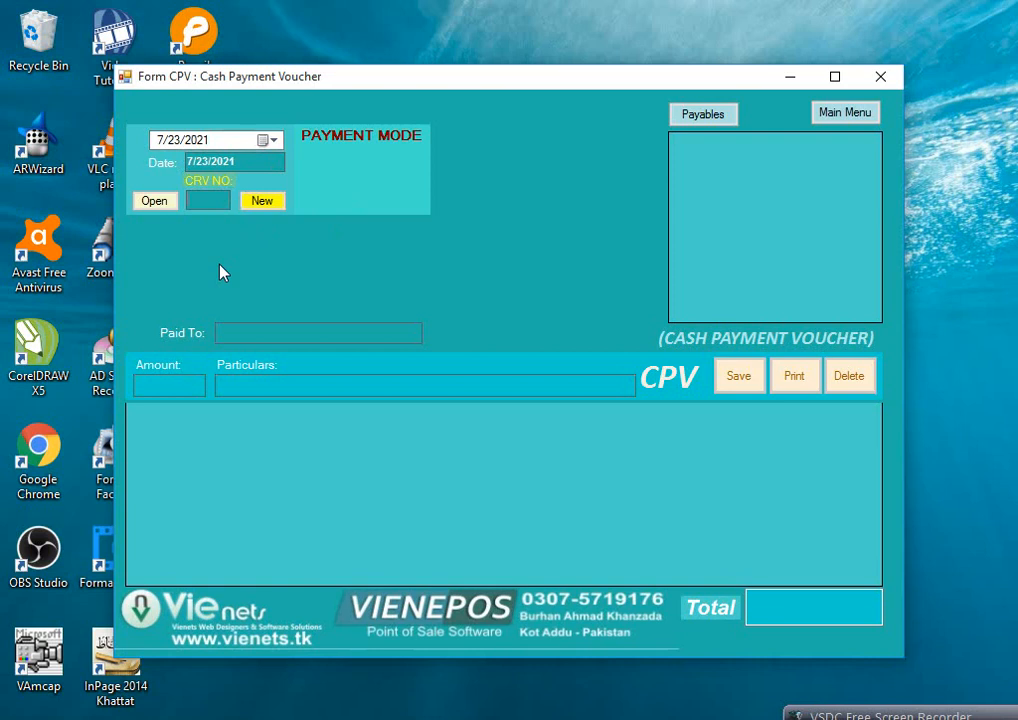
click(276, 203)
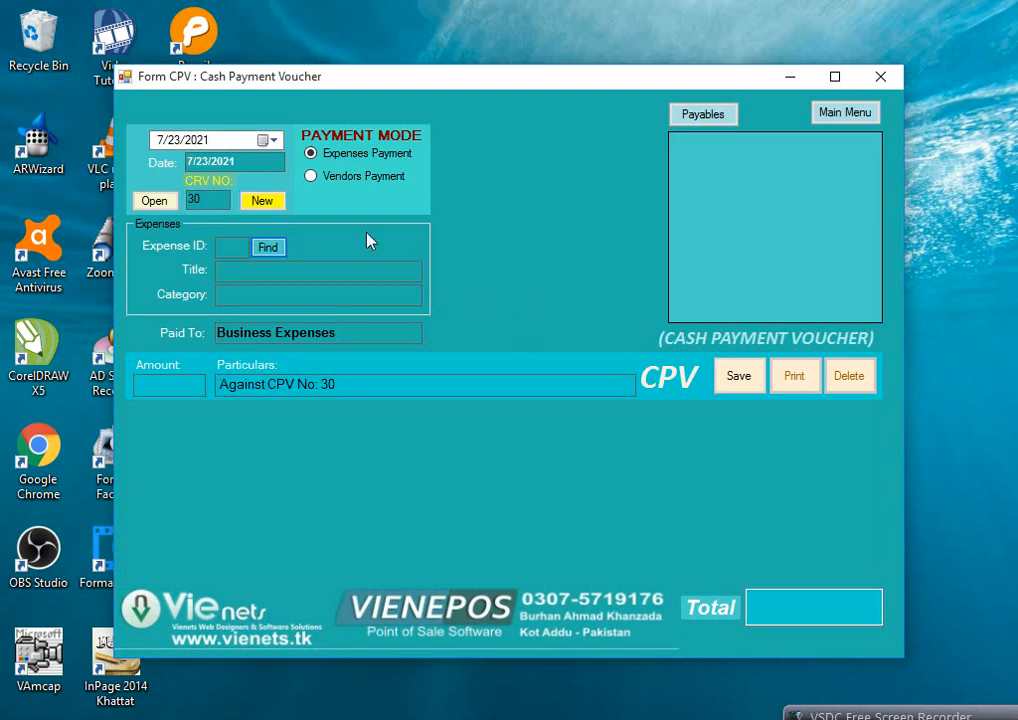
- Look up expense ID 2 and expense ID 3 for an expenses payment in the voucher
click(198, 199)
text(2)
click(268, 248)
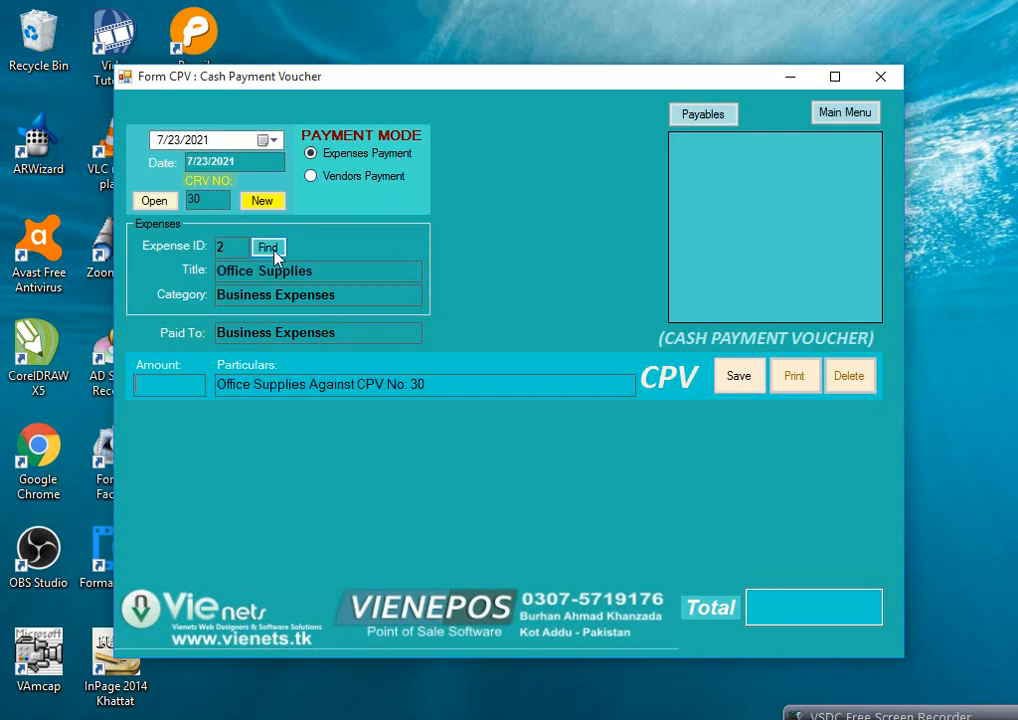
drag(230, 251, 201, 253)
text(3)
click(268, 247)
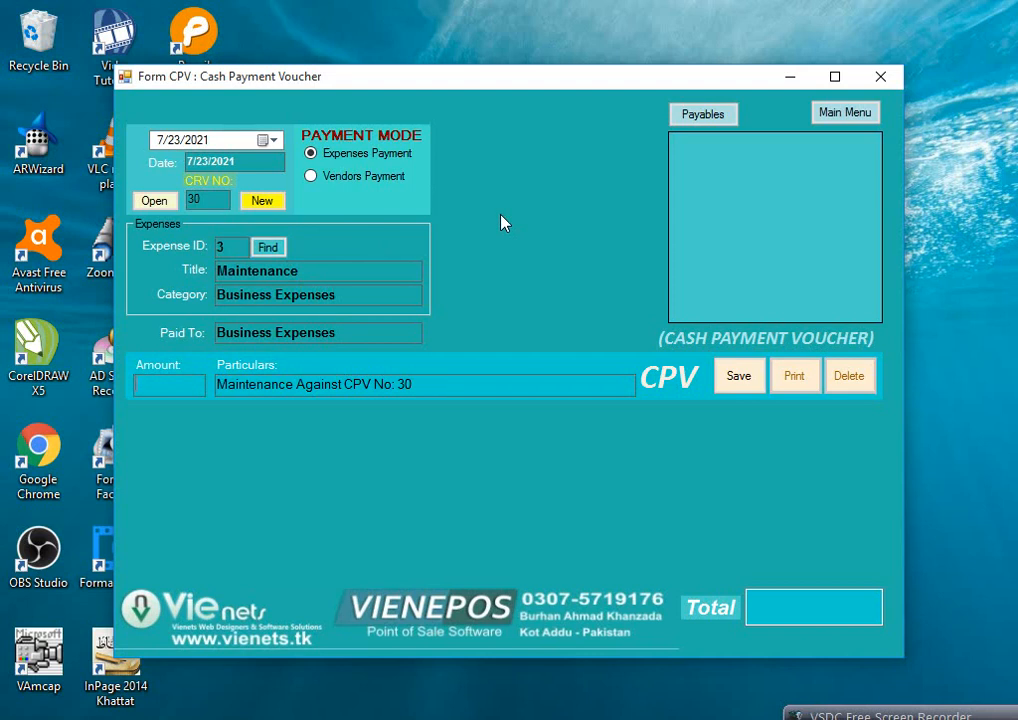
- Switch the voucher's payment mode to Vendors Payment and look up vendor ID 2
click(312, 177)
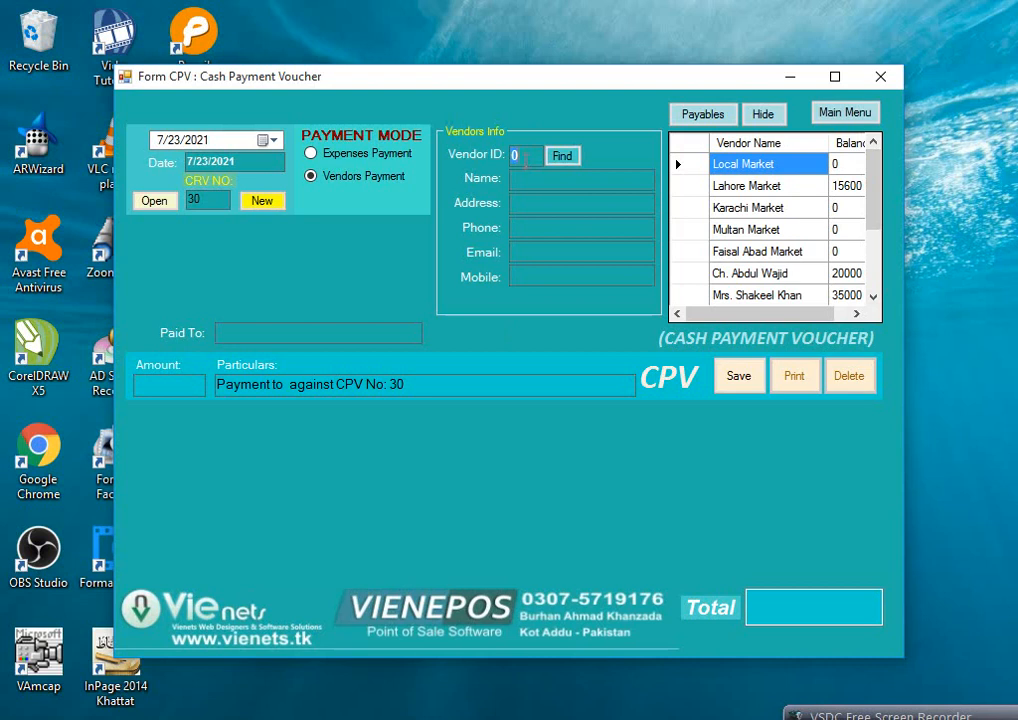
text(2)
click(566, 157)
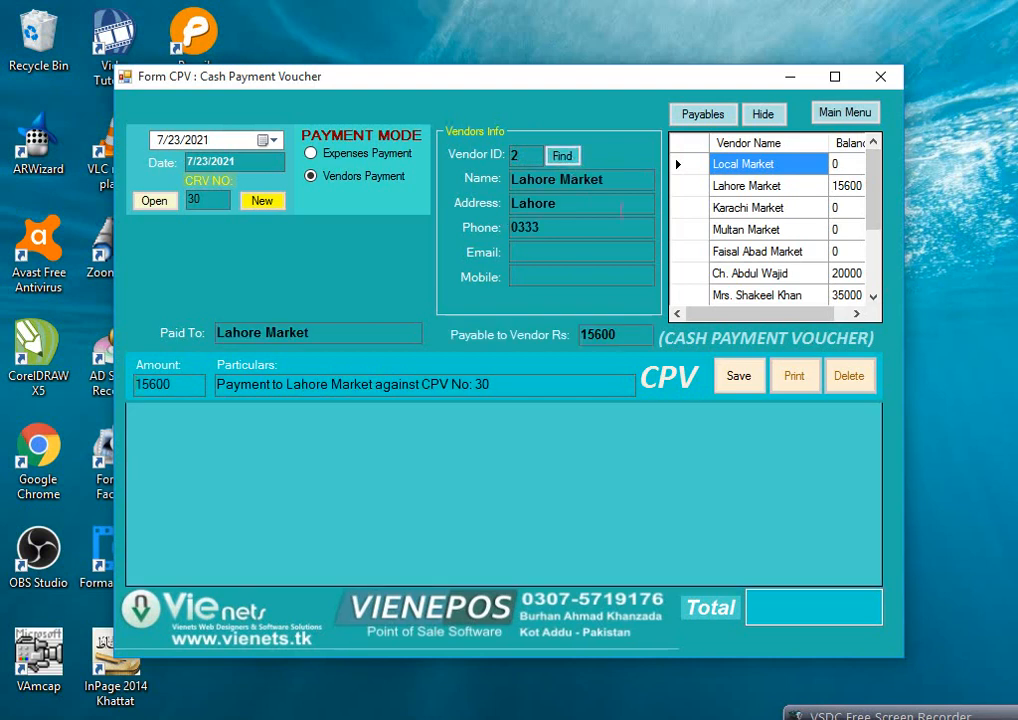
- Review the voucher's amount and particulars, save the payment to Lahore Market, and return to the main menu
drag(181, 385, 131, 376)
click(190, 388)
click(182, 390)
click(510, 384)
click(747, 378)
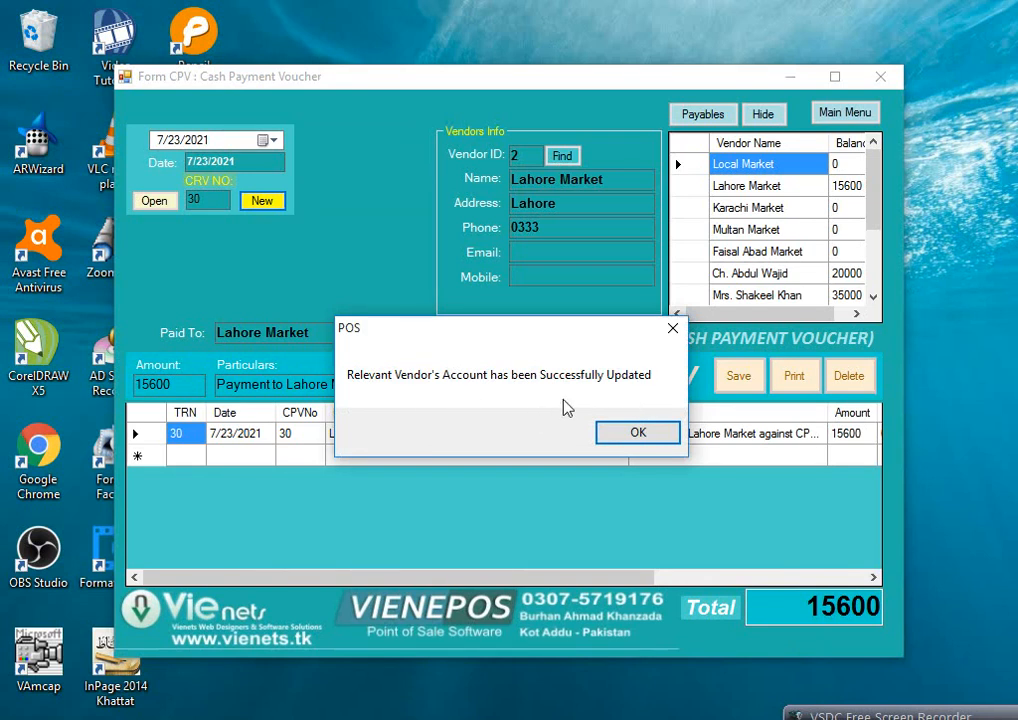
click(665, 430)
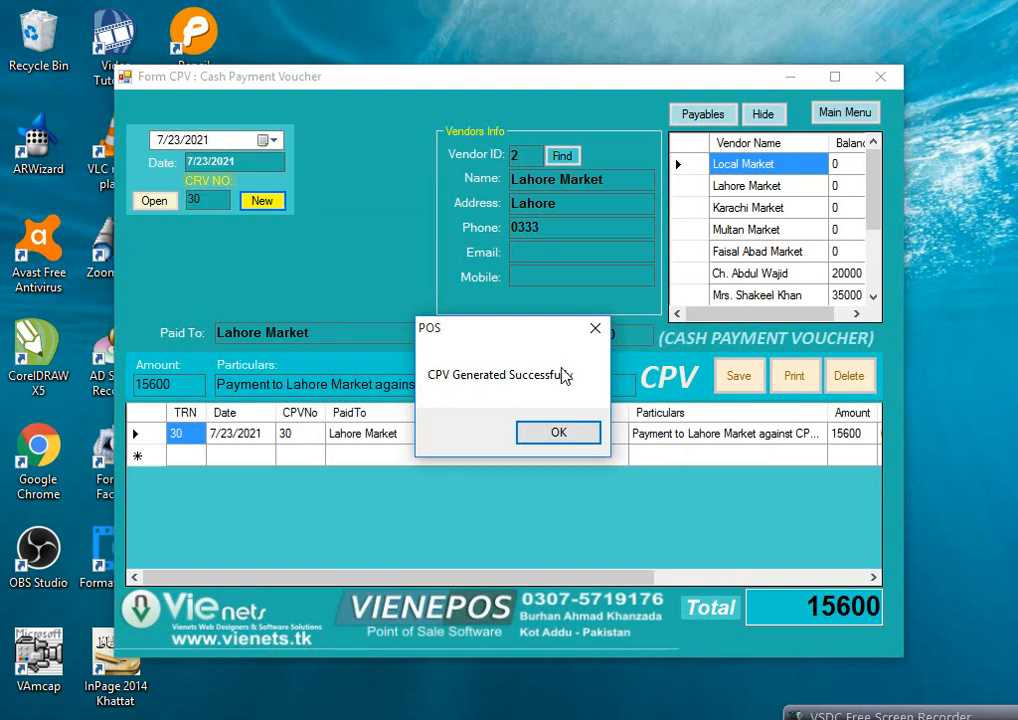
click(588, 433)
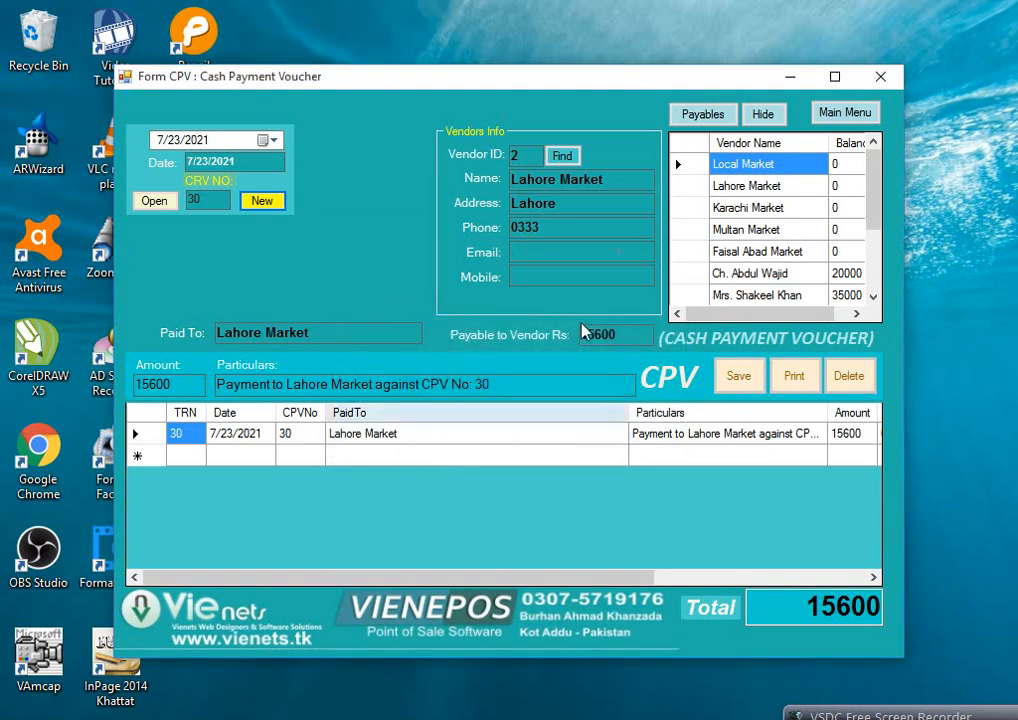
click(831, 117)
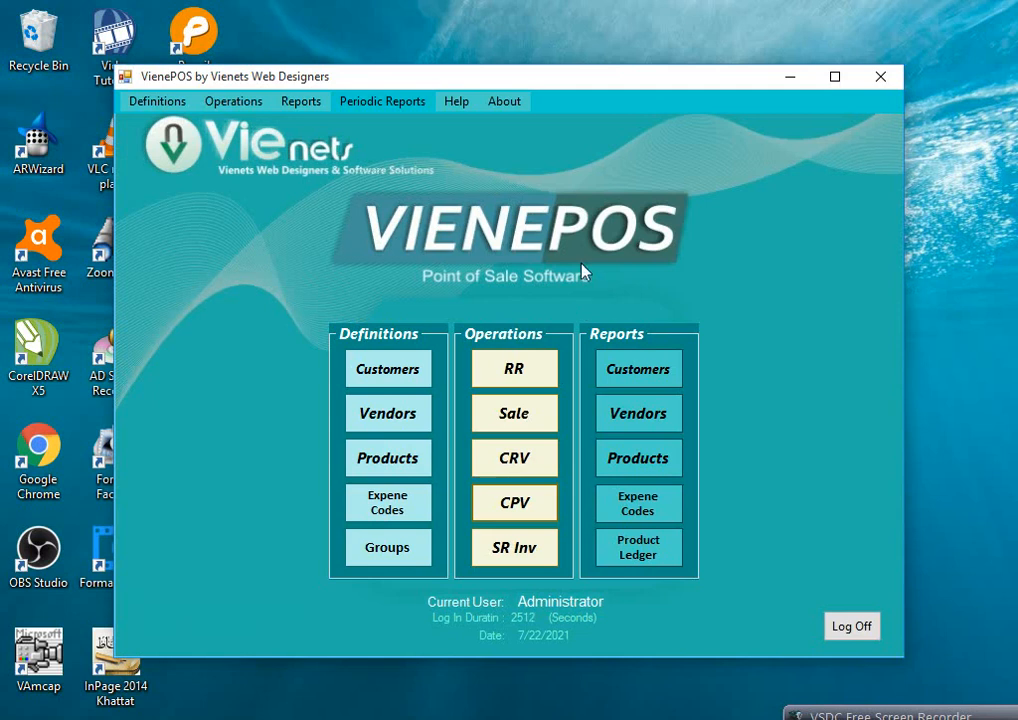
- Open the Cash Flow report, dismiss its page setup, and show it in print layout at 100% zoom
click(295, 104)
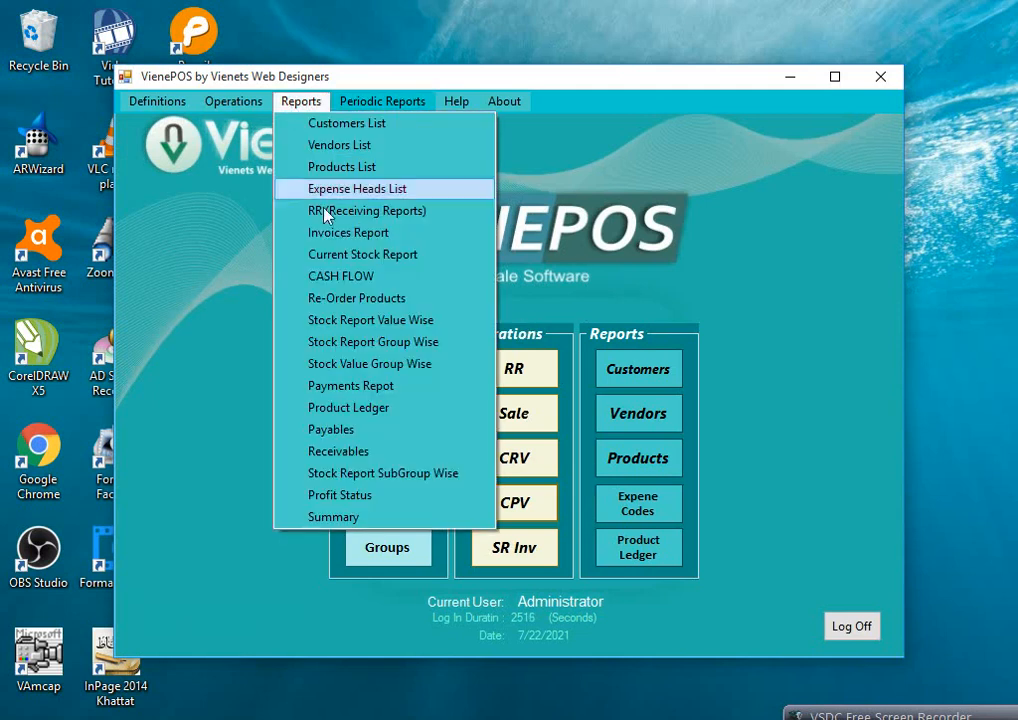
click(333, 277)
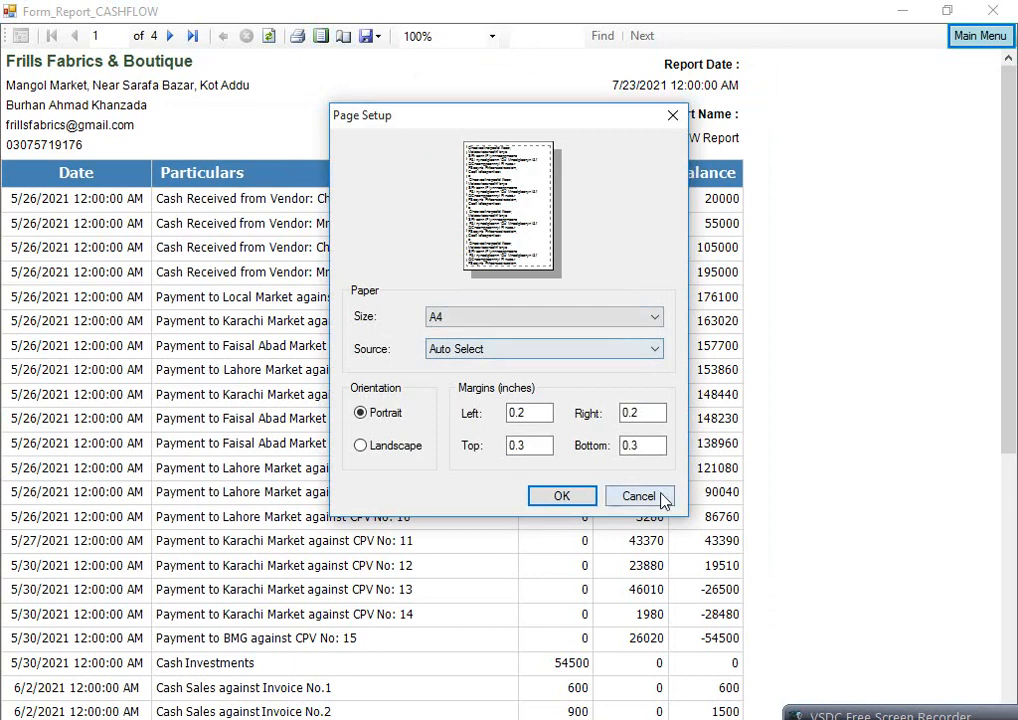
click(660, 497)
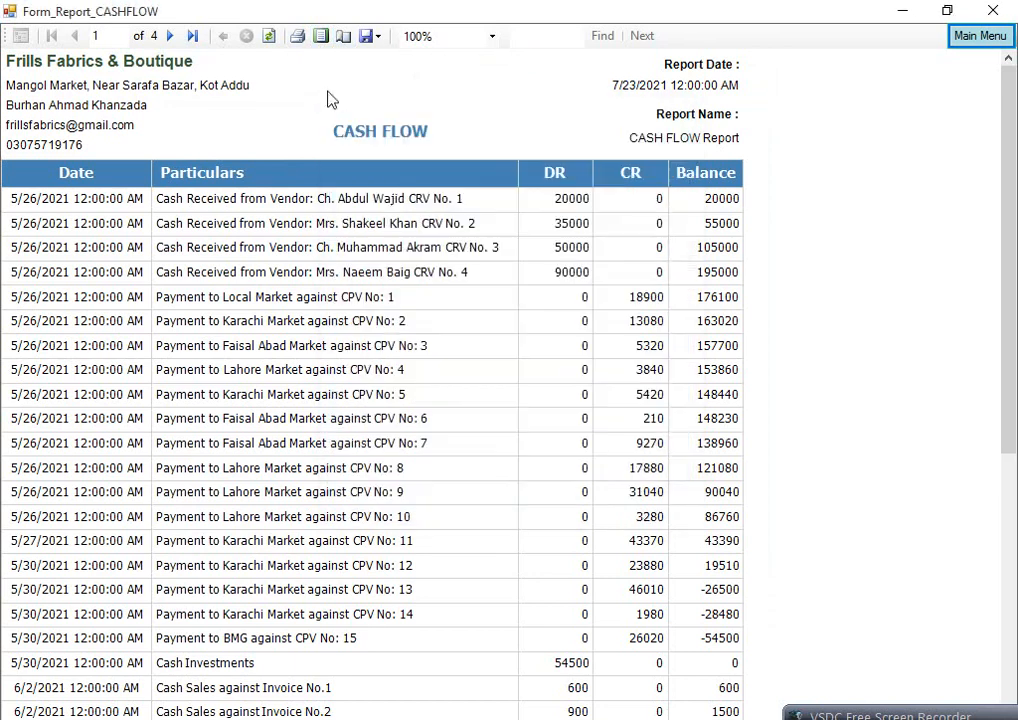
click(320, 40)
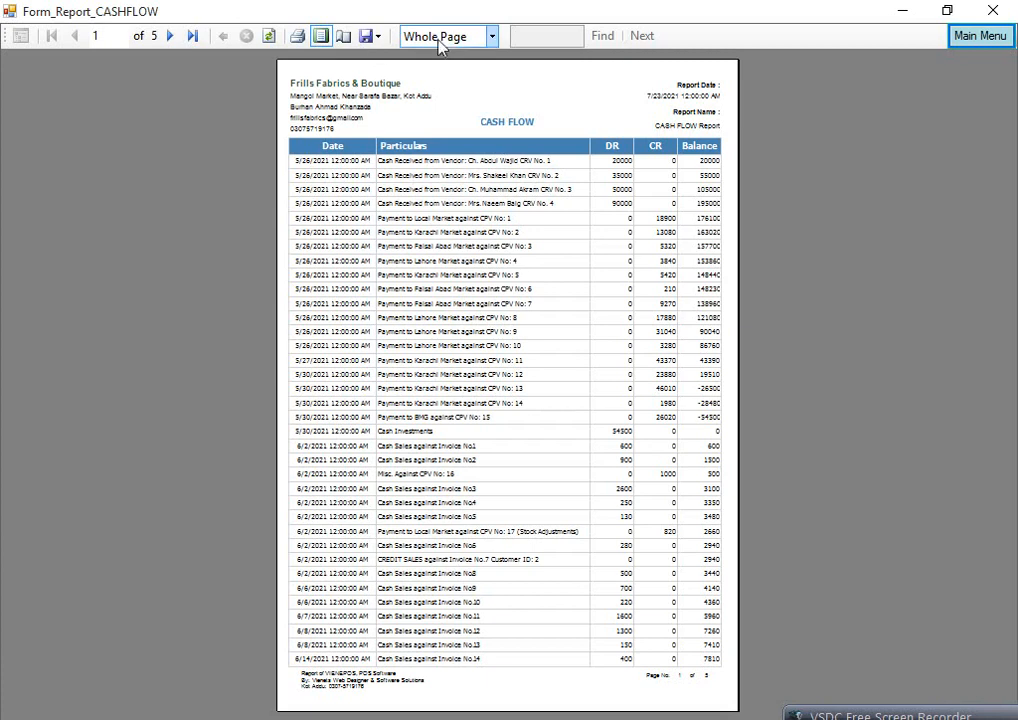
click(491, 36)
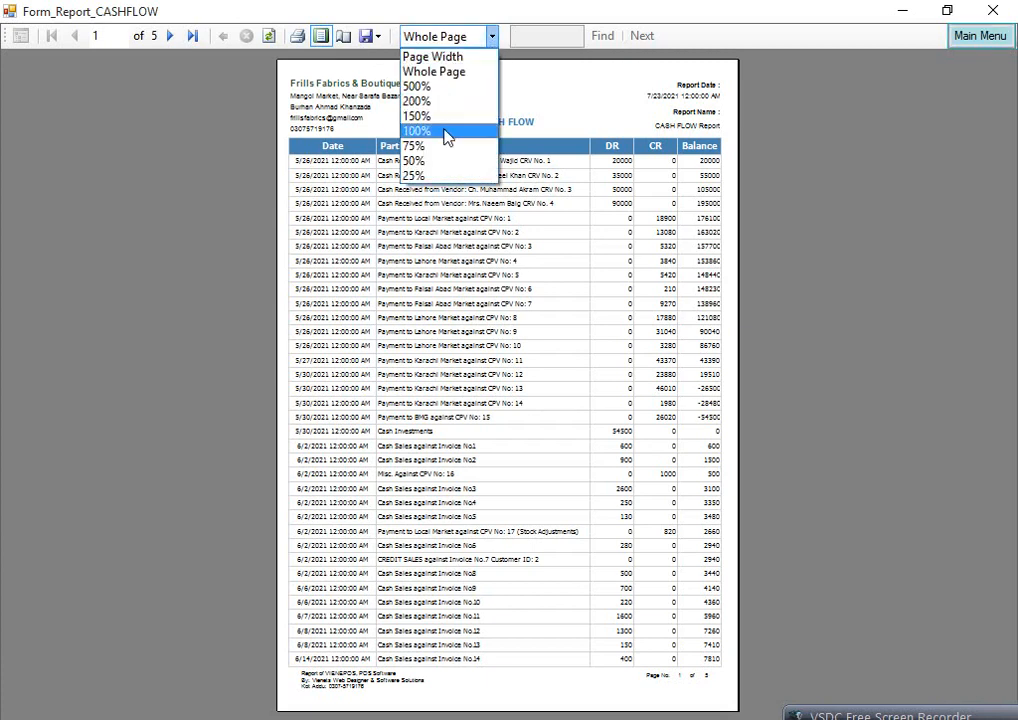
click(446, 132)
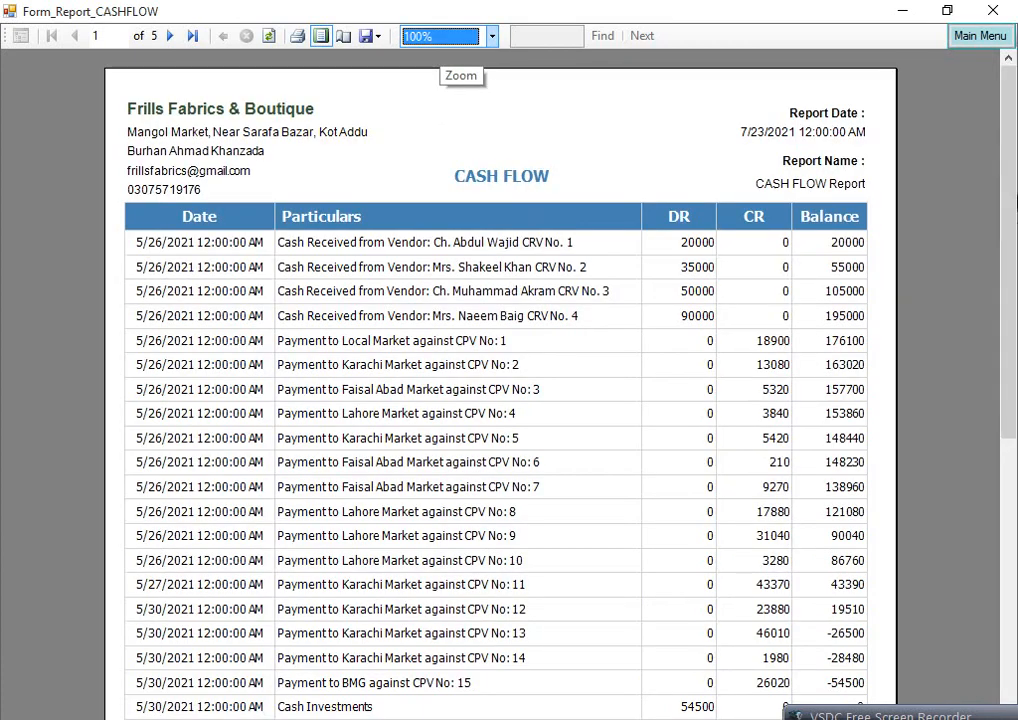
- Review the Cash Flow entries through the last page, including the totals, and return to the main menu
scroll(1011, 170, down, 2)
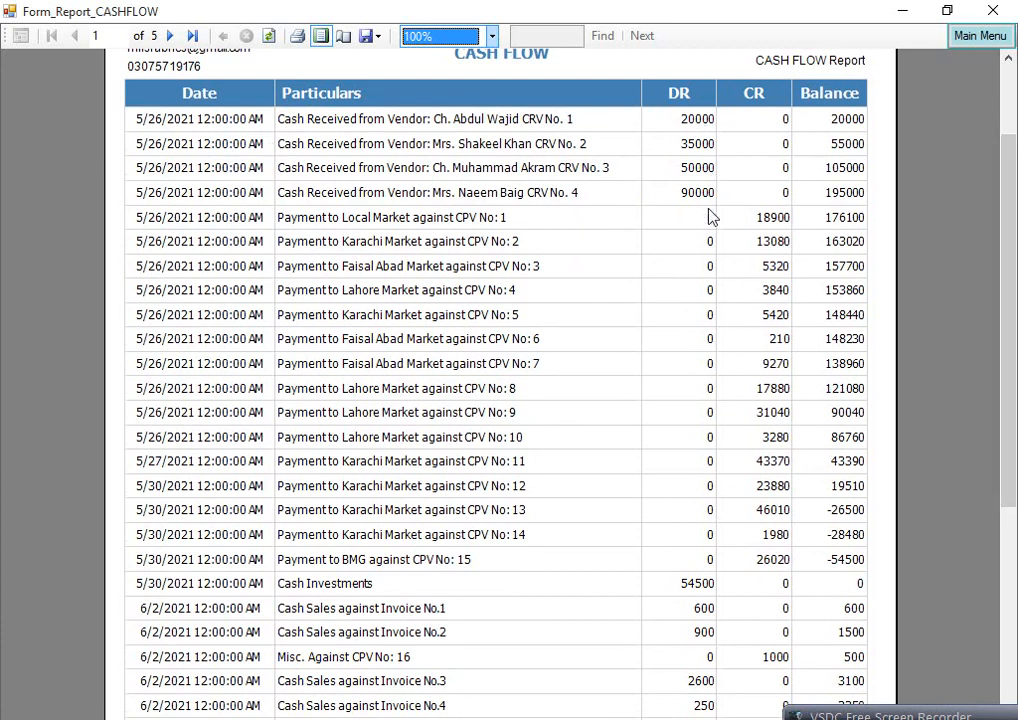
scroll(1008, 216, down, 3)
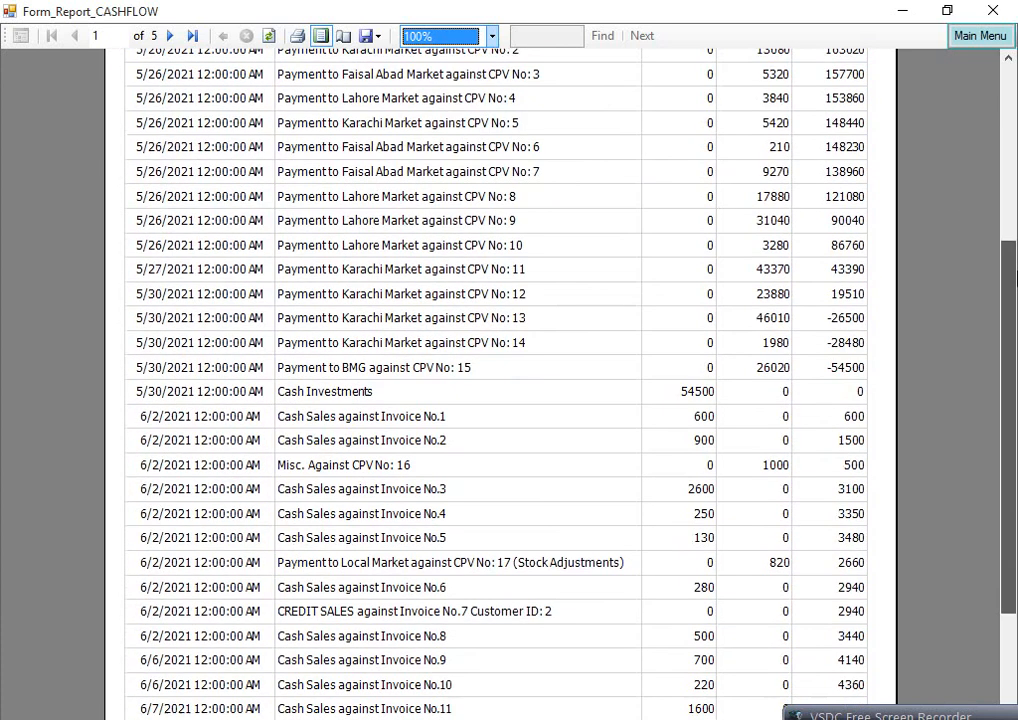
drag(1008, 310, 1012, 350)
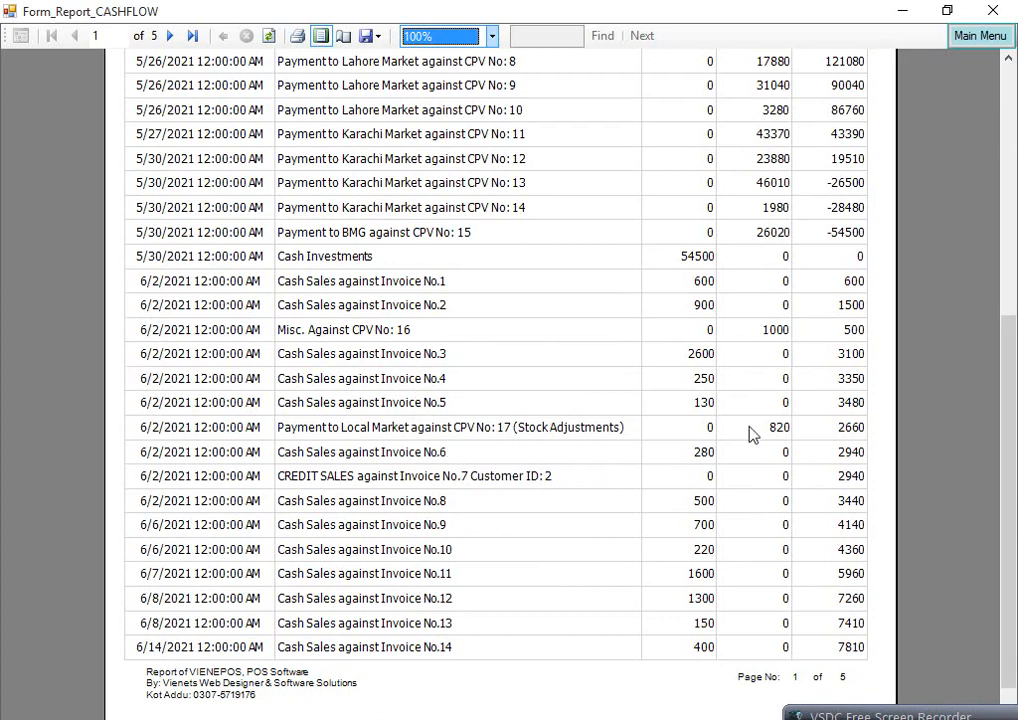
click(173, 37)
click(173, 37)
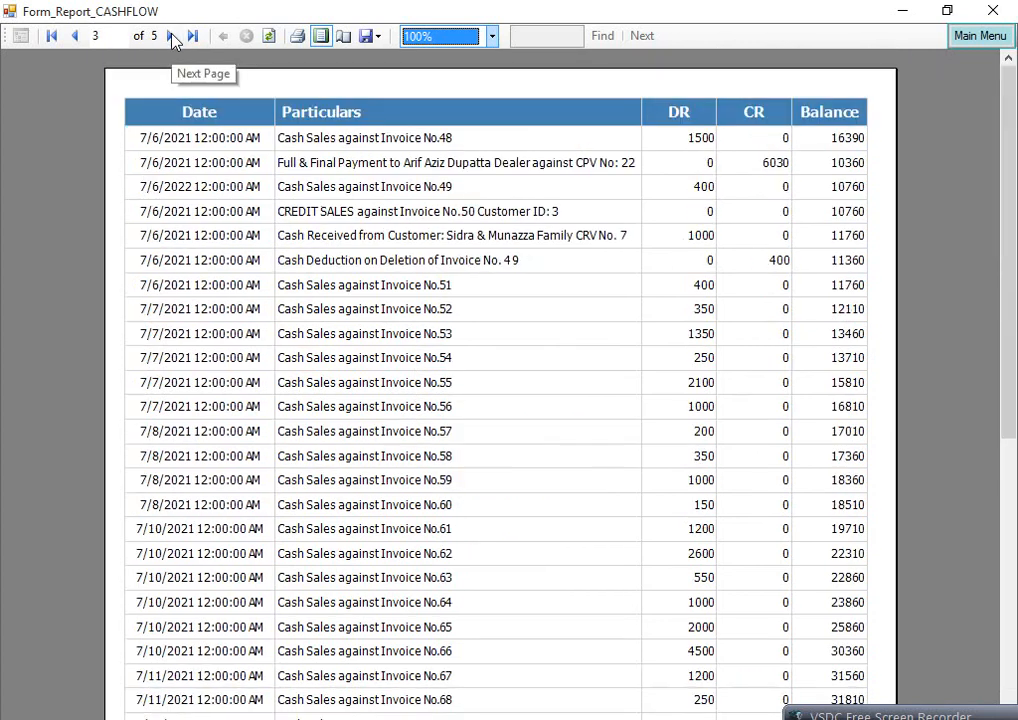
click(173, 37)
click(173, 37)
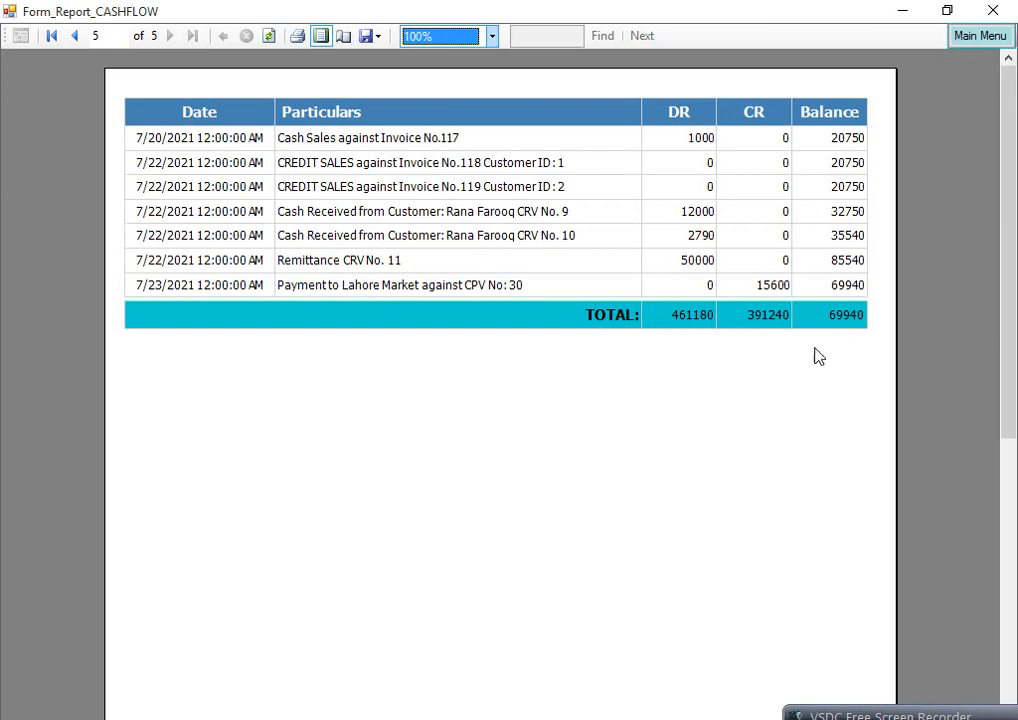
click(978, 37)
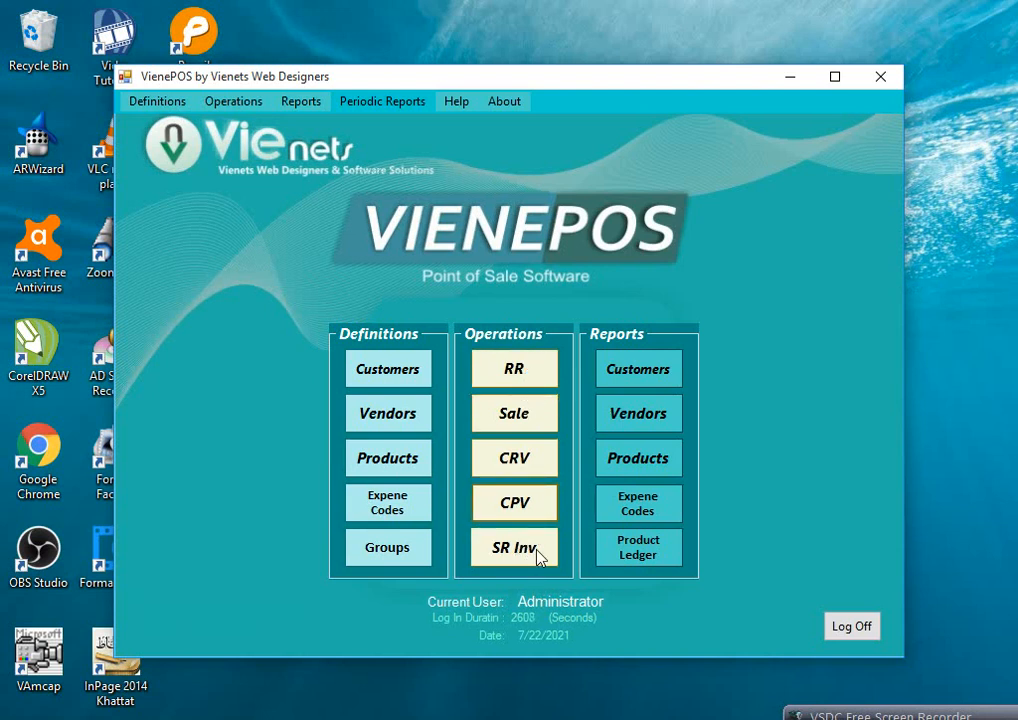
- Open the sales invoice form, try its quantity and product fill modes, and set printing to A4
click(520, 420)
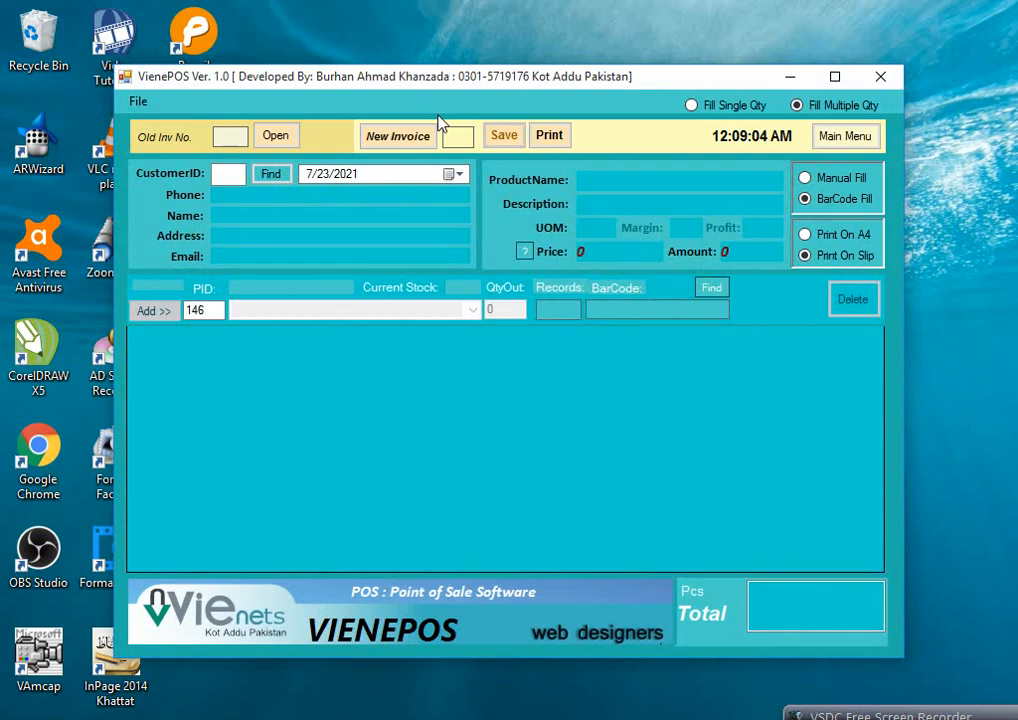
click(691, 106)
click(796, 106)
click(691, 106)
click(803, 106)
click(805, 178)
click(806, 199)
click(806, 235)
click(808, 256)
click(806, 235)
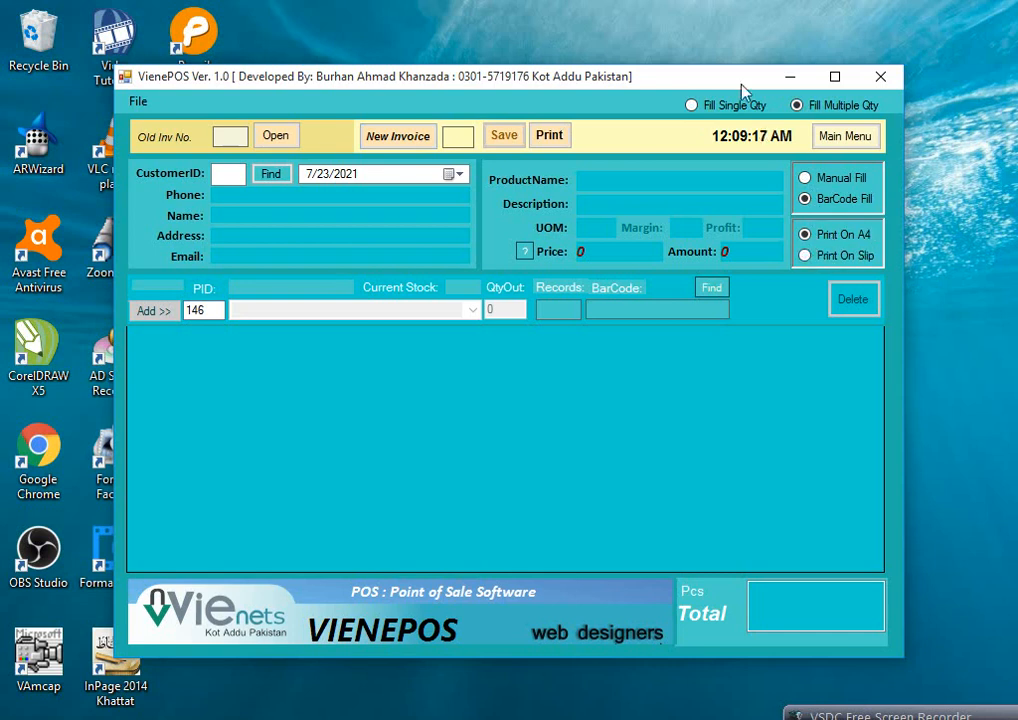
- Start a new sales invoice with Fill Multiple Qty and BarCode Fill selected, and check its invoice number
click(795, 106)
click(821, 179)
click(815, 197)
click(402, 146)
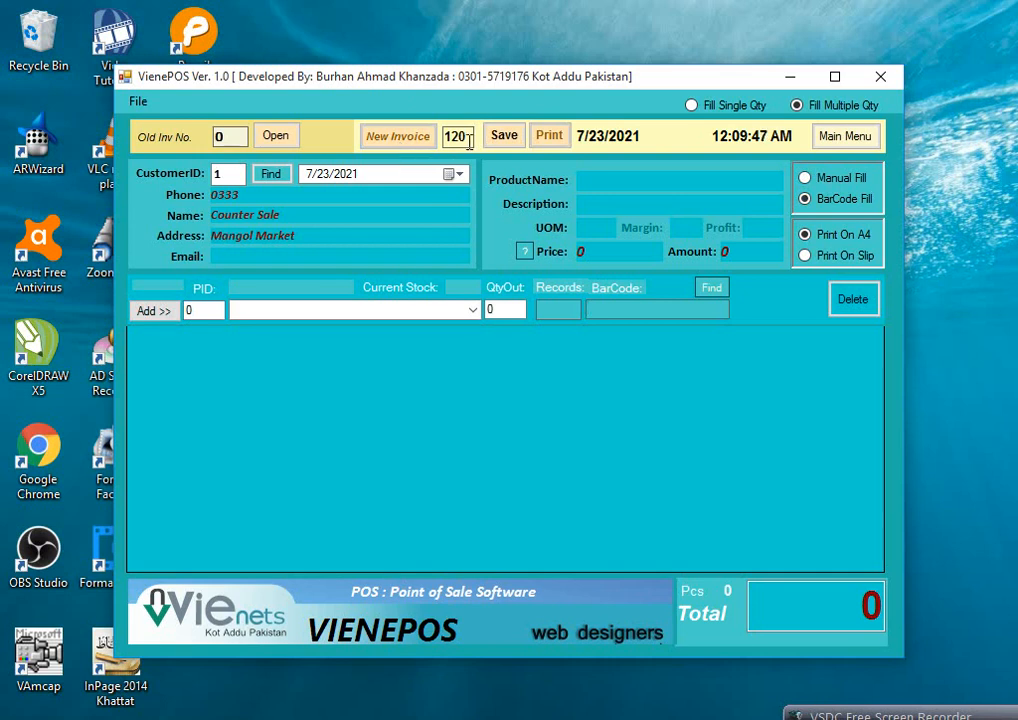
double_click(443, 139)
click(458, 138)
- Look up two other customers by their IDs and restore the Counter Sale customer on the invoice
click(226, 174)
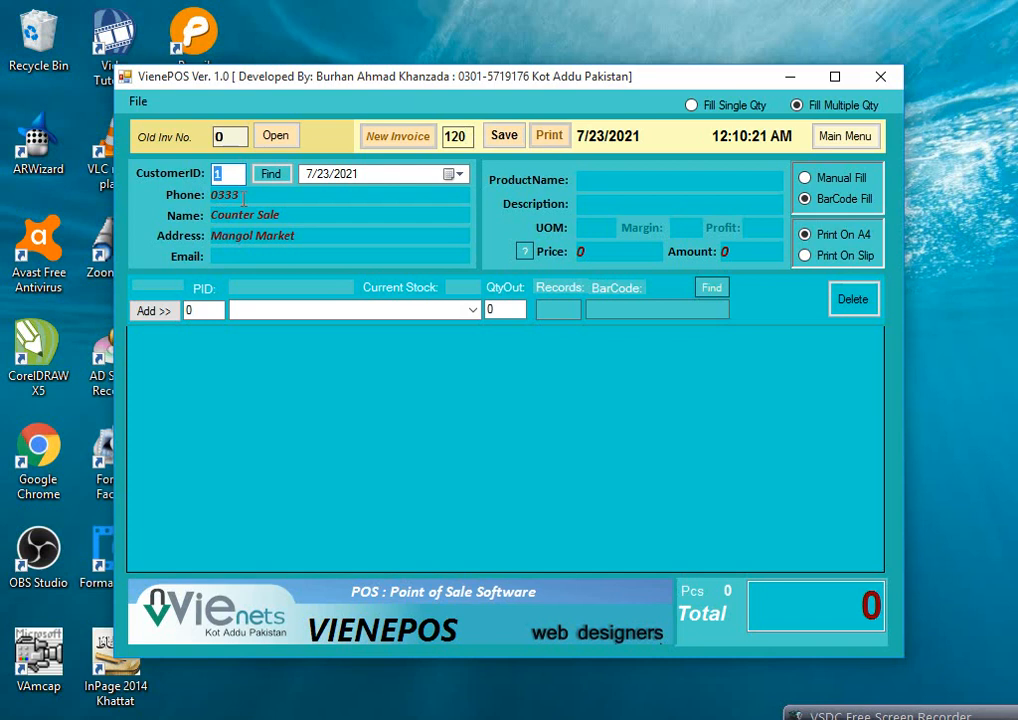
text(2)
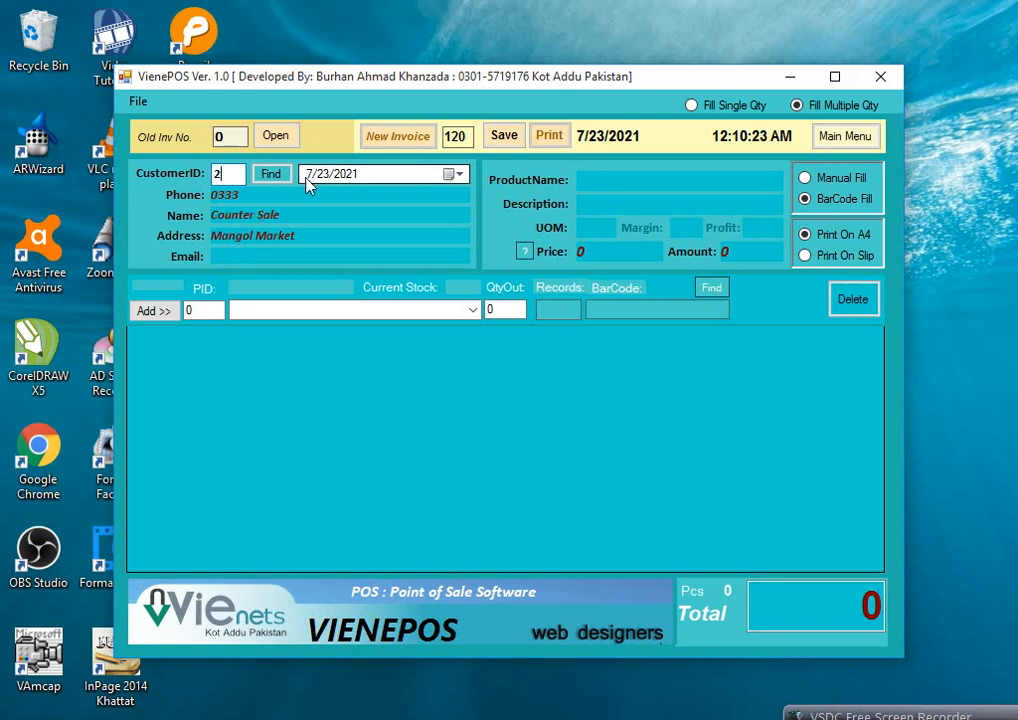
click(270, 176)
click(220, 174)
text(3)
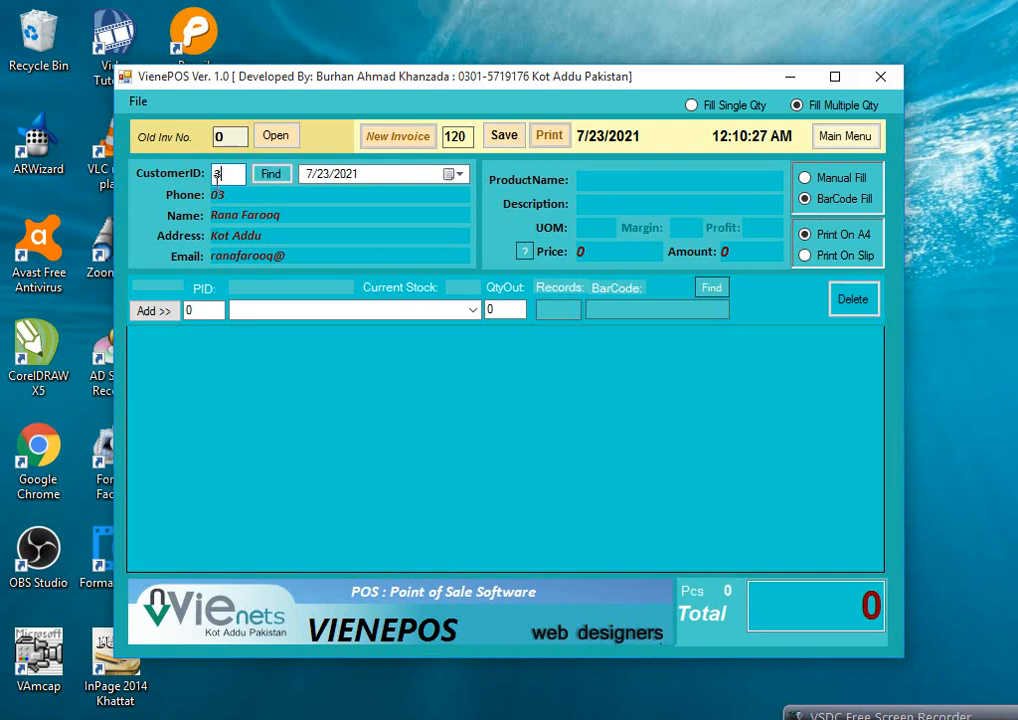
click(262, 177)
click(226, 174)
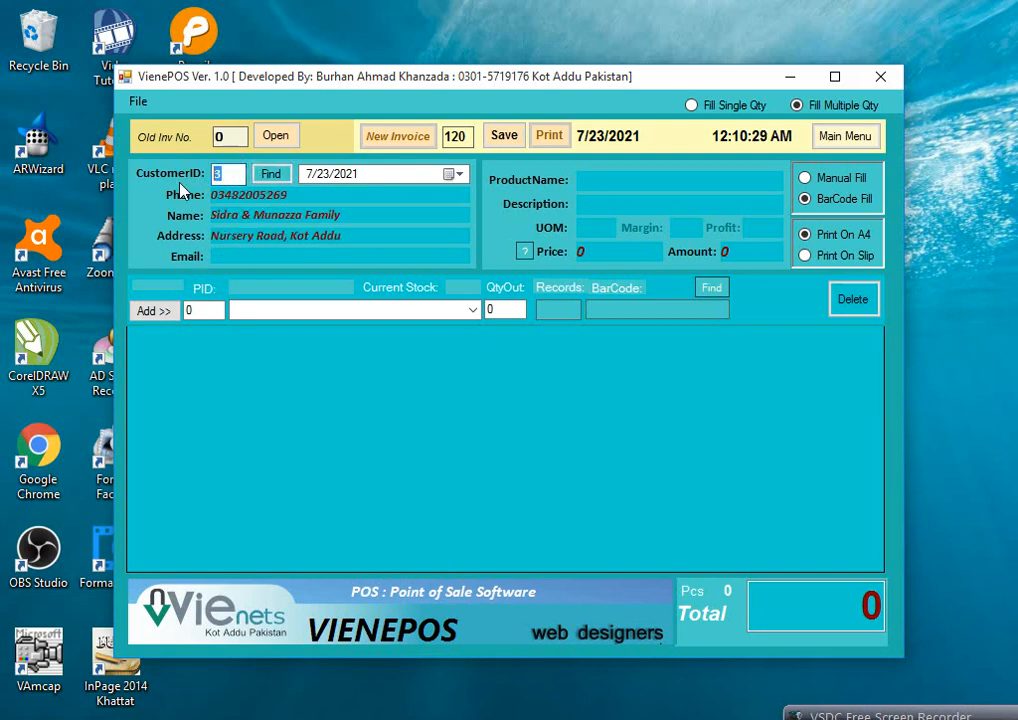
text(1)
click(285, 177)
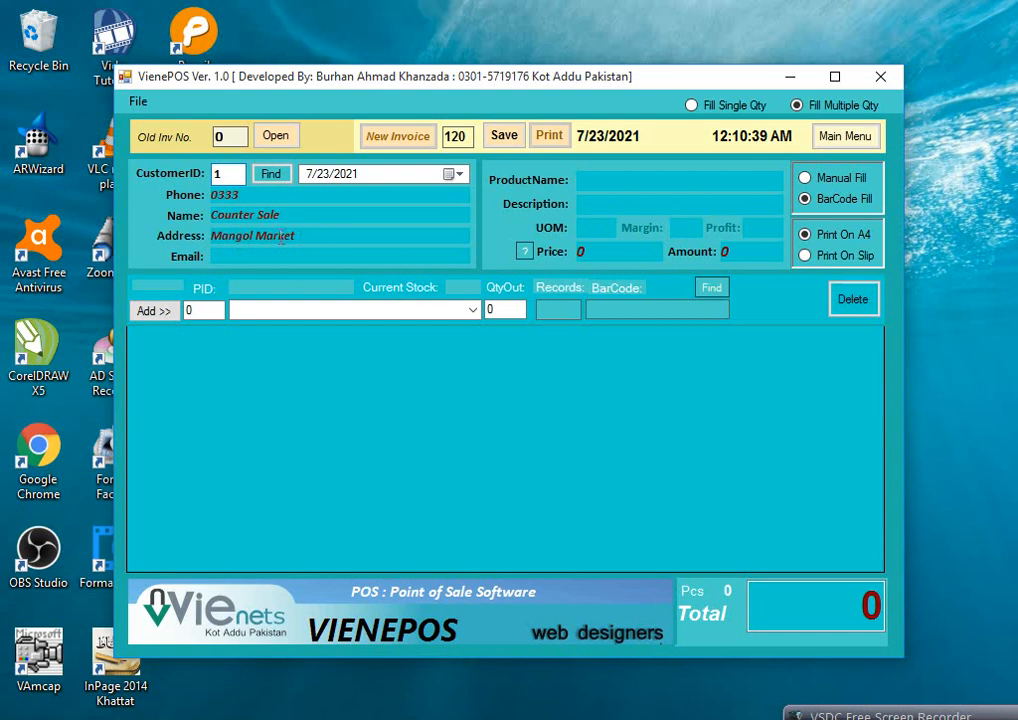
- Compare the invoice's quantity modes, select Fill Single Qty, and keep BarCode Fill after trying Manual Fill
click(741, 107)
click(836, 104)
click(722, 110)
click(795, 106)
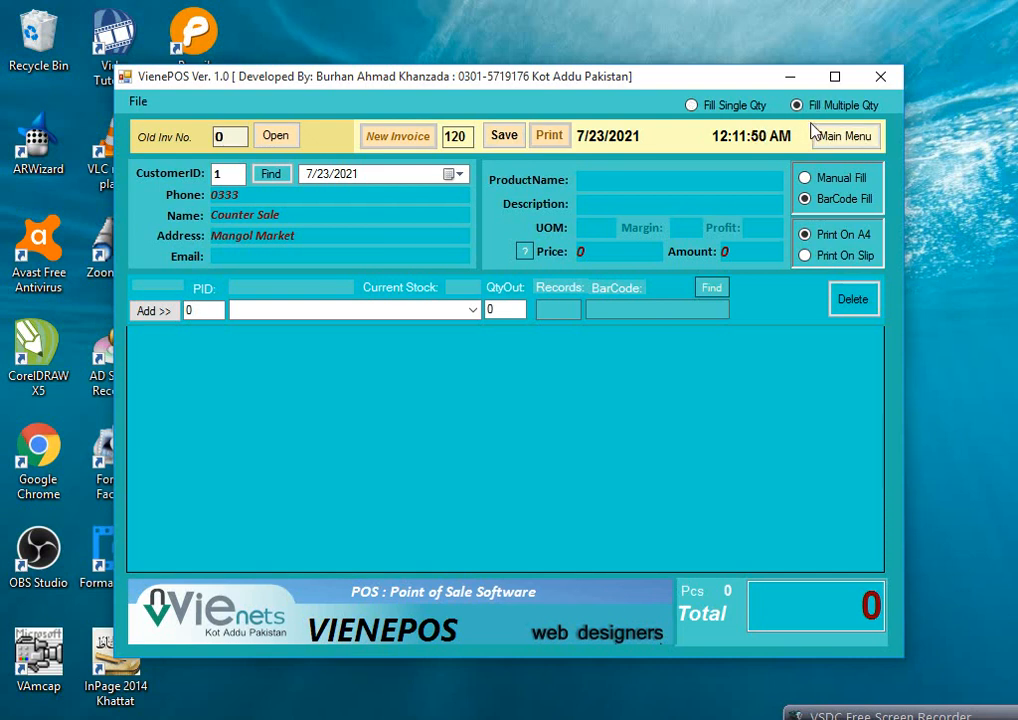
click(755, 106)
click(808, 108)
click(694, 106)
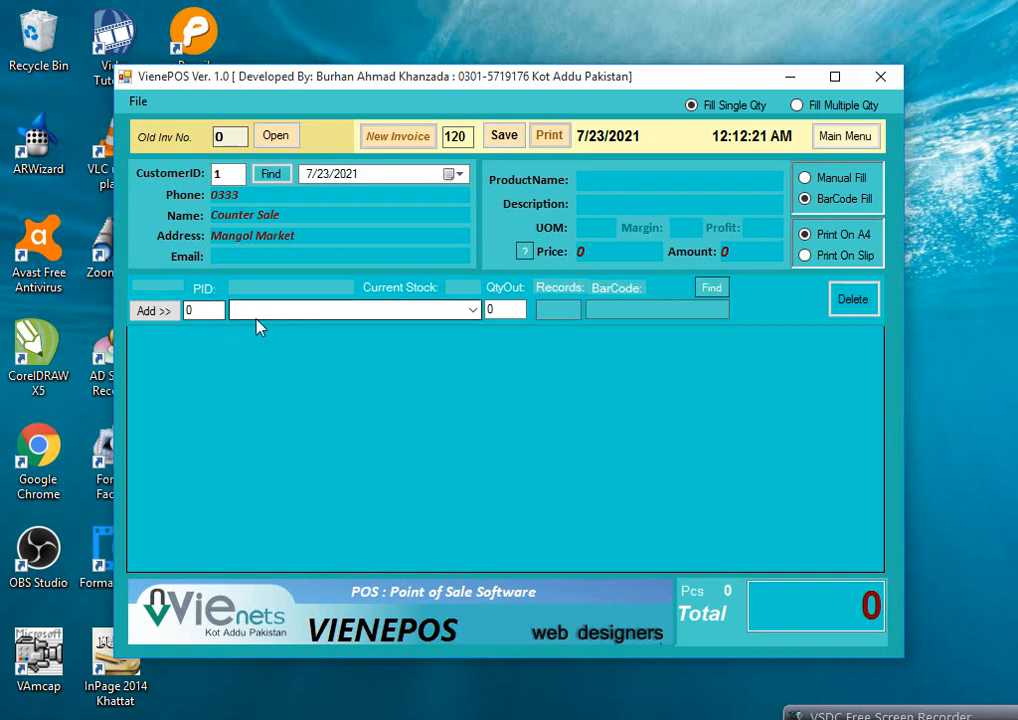
click(821, 185)
click(812, 201)
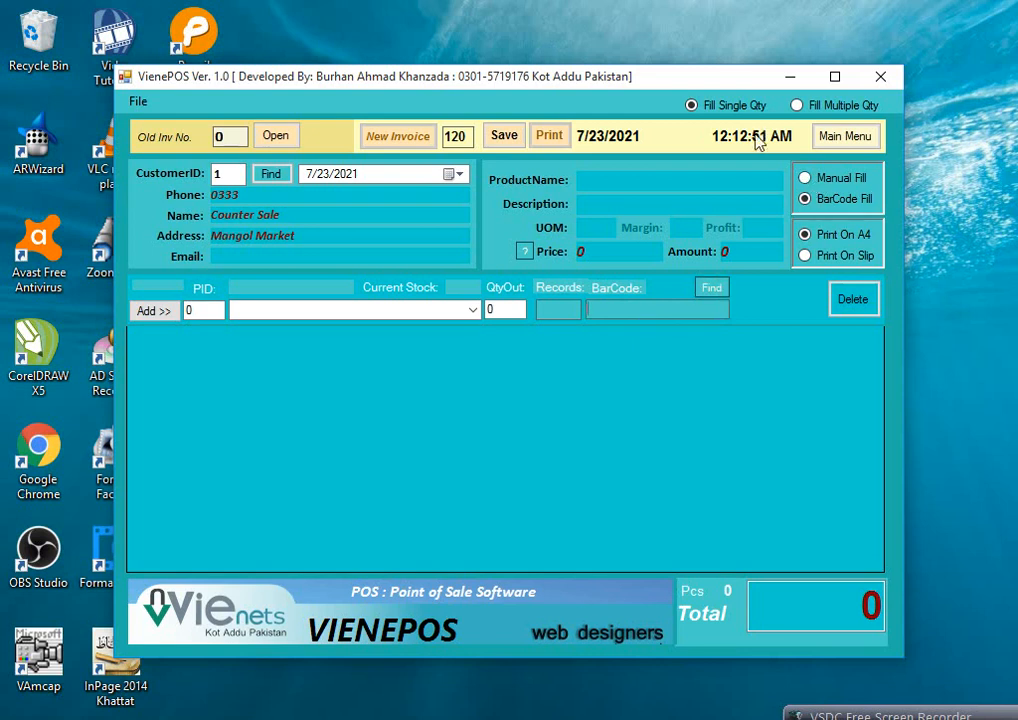
- Switch product entry to Manual Fill and add one unit of product 146, Sunsilk Shampoo 200ml, to the invoice
click(692, 107)
text(146)
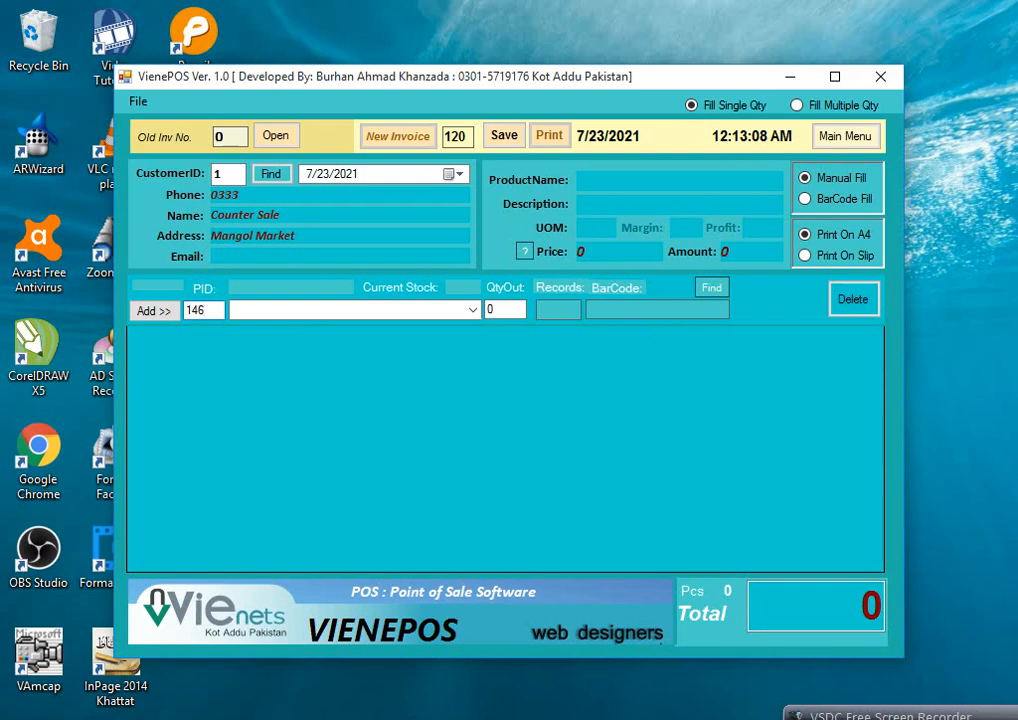
key(Return)
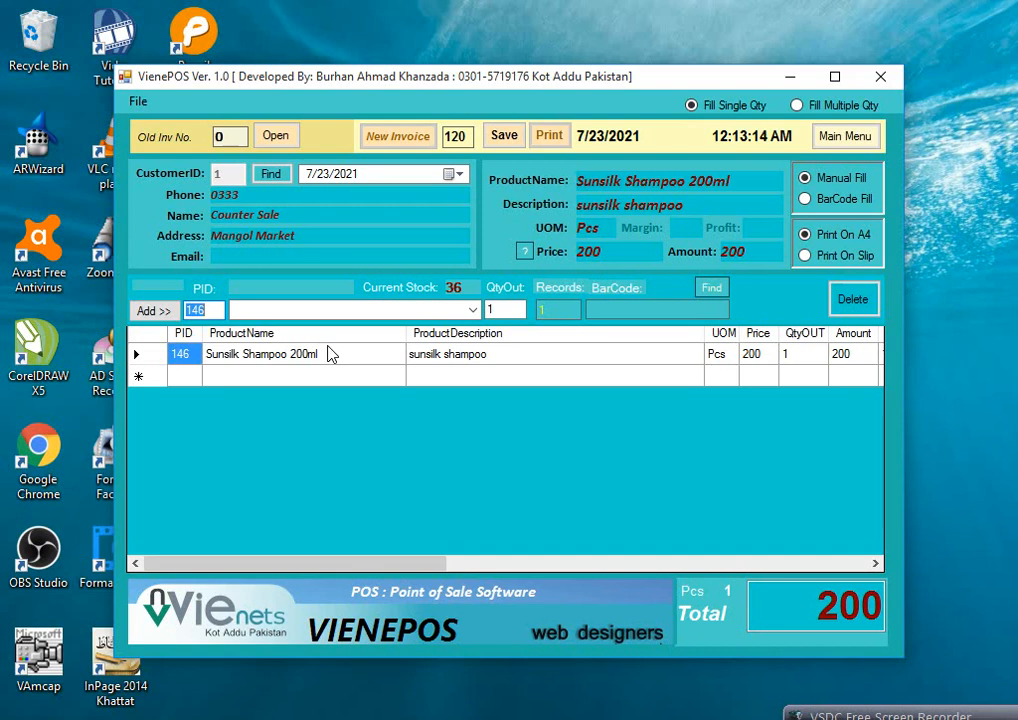
- Check the shampoo's current stock and add a second unit of product 146 to the invoice
double_click(453, 288)
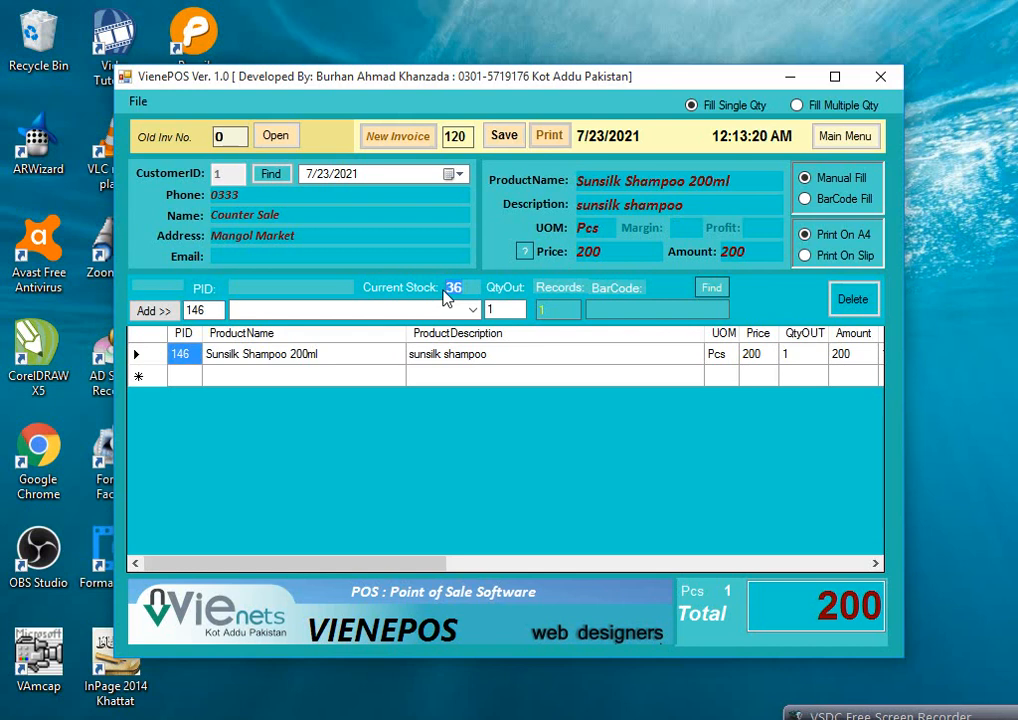
click(474, 289)
click(214, 311)
key(Return)
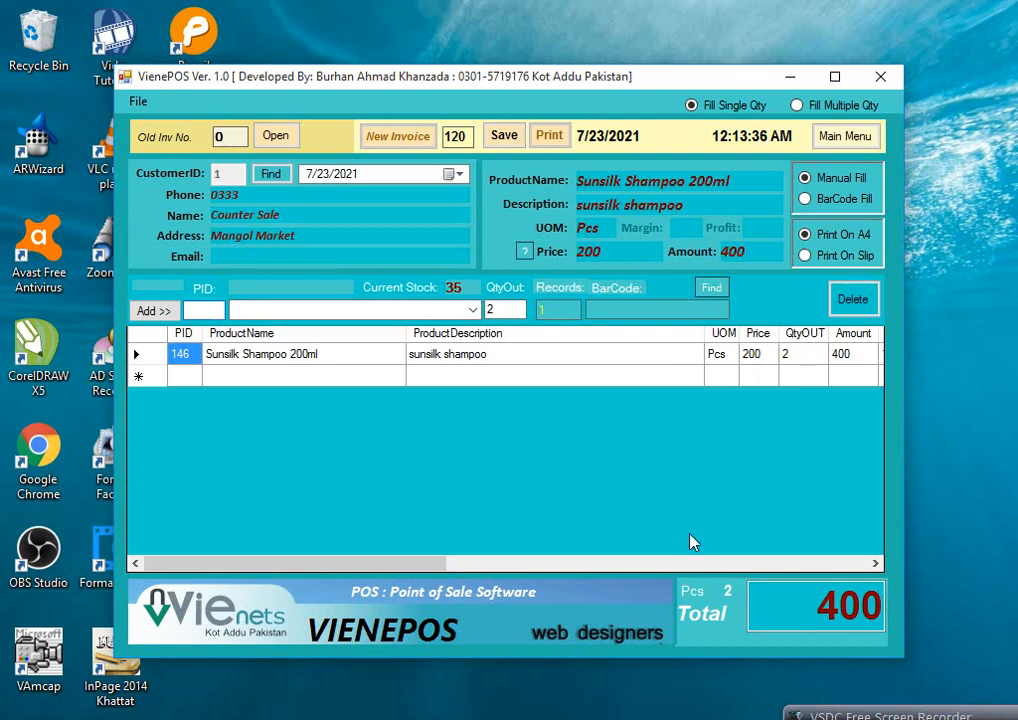
- Add one unit each of products 145, 143 and 144 to the invoice by product ID
text(145)
key(Return)
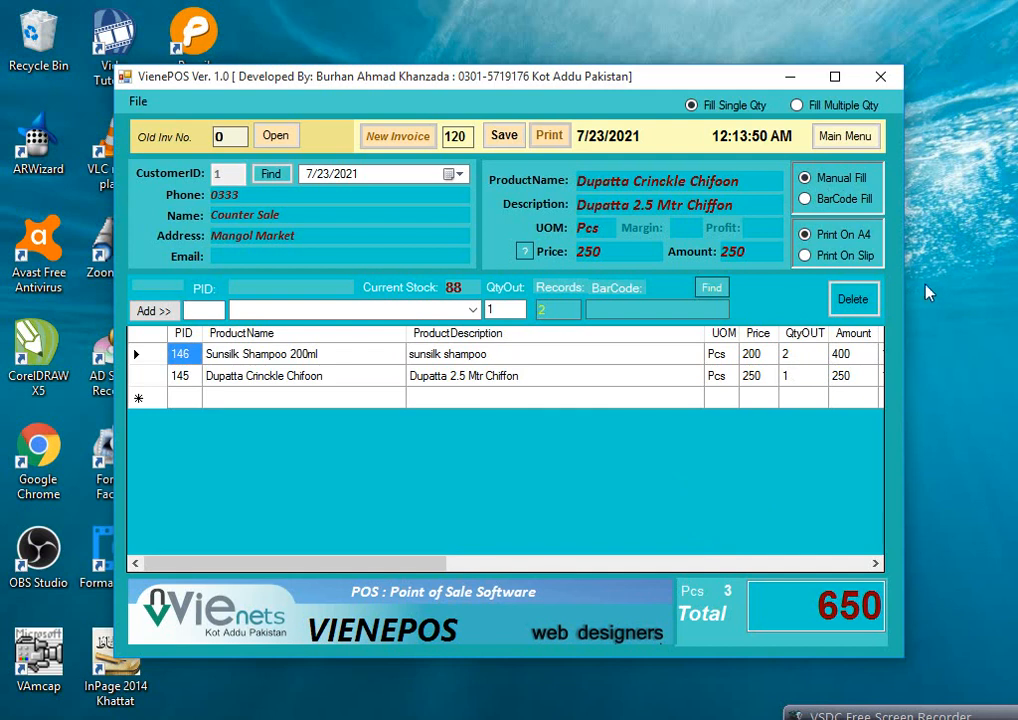
text(143)
key(Return)
text(144)
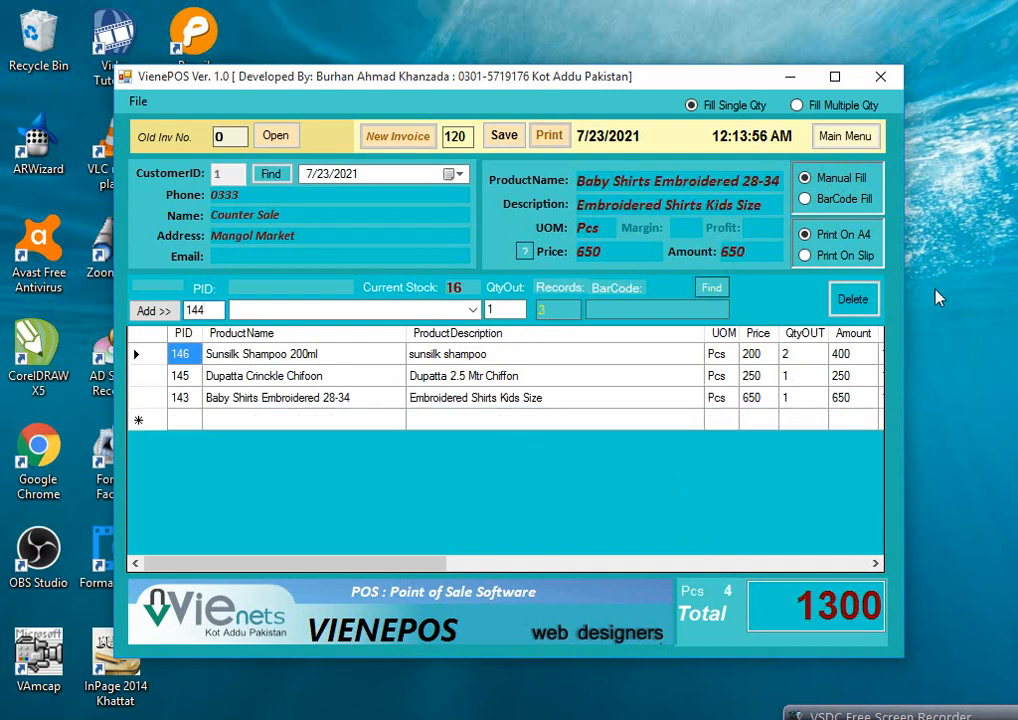
key(Return)
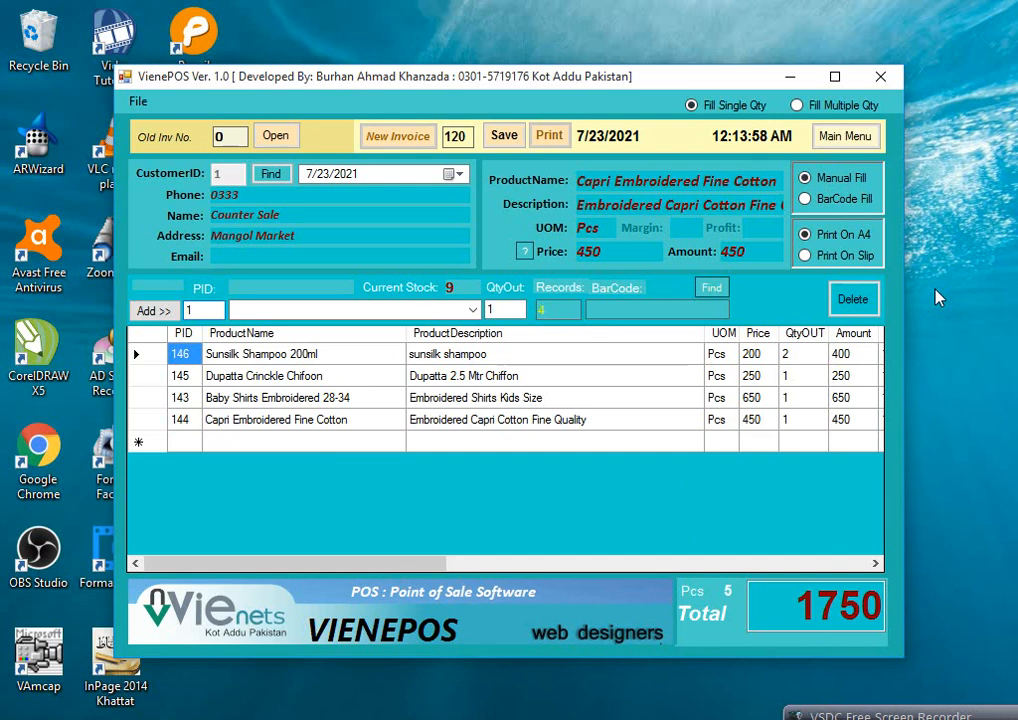
- Add one unit each of products 1 and 52 and two units of product 20 to the invoice
text(1)
key(Return)
text(20)
key(Return)
text(52)
key(Return)
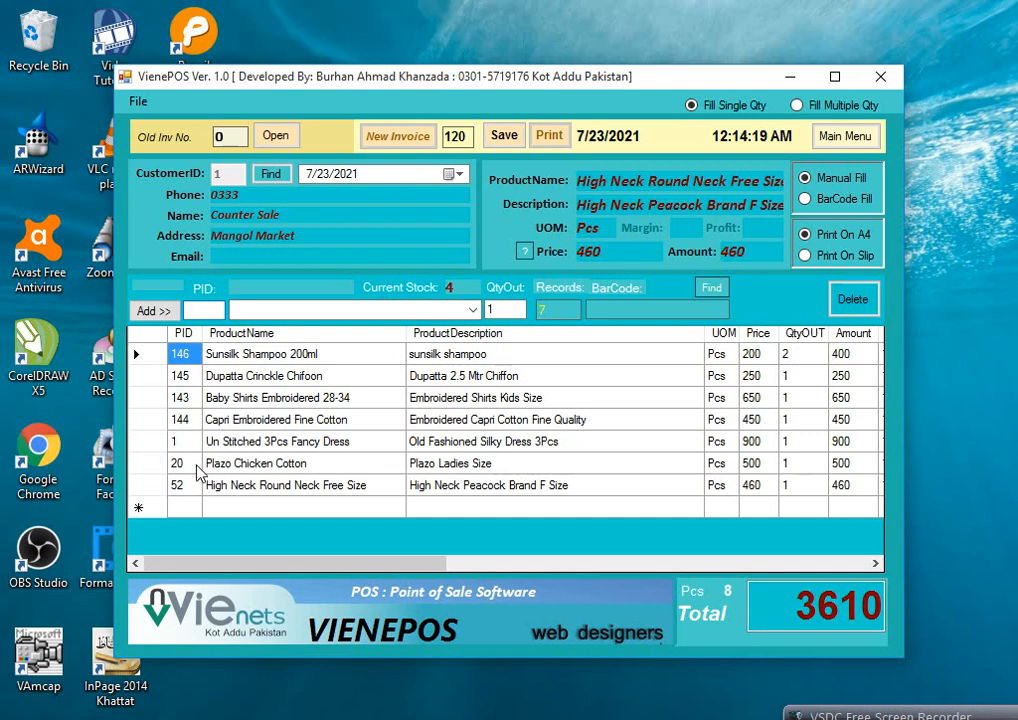
text(2)
key(Return)
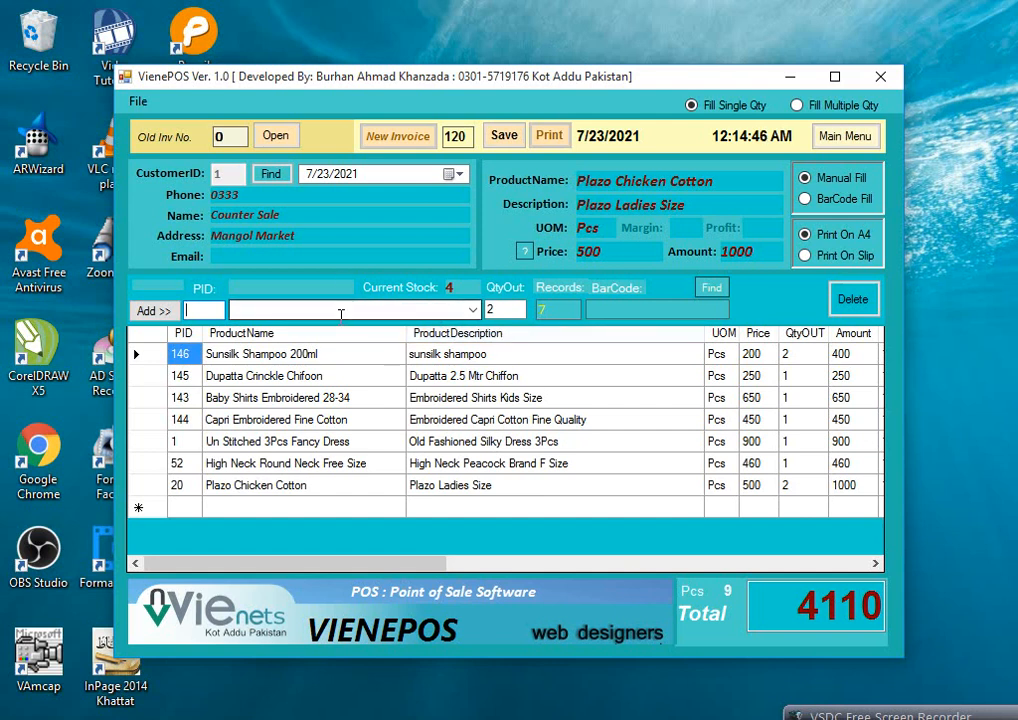
- Search the product name list for items beginning with "s"
click(240, 309)
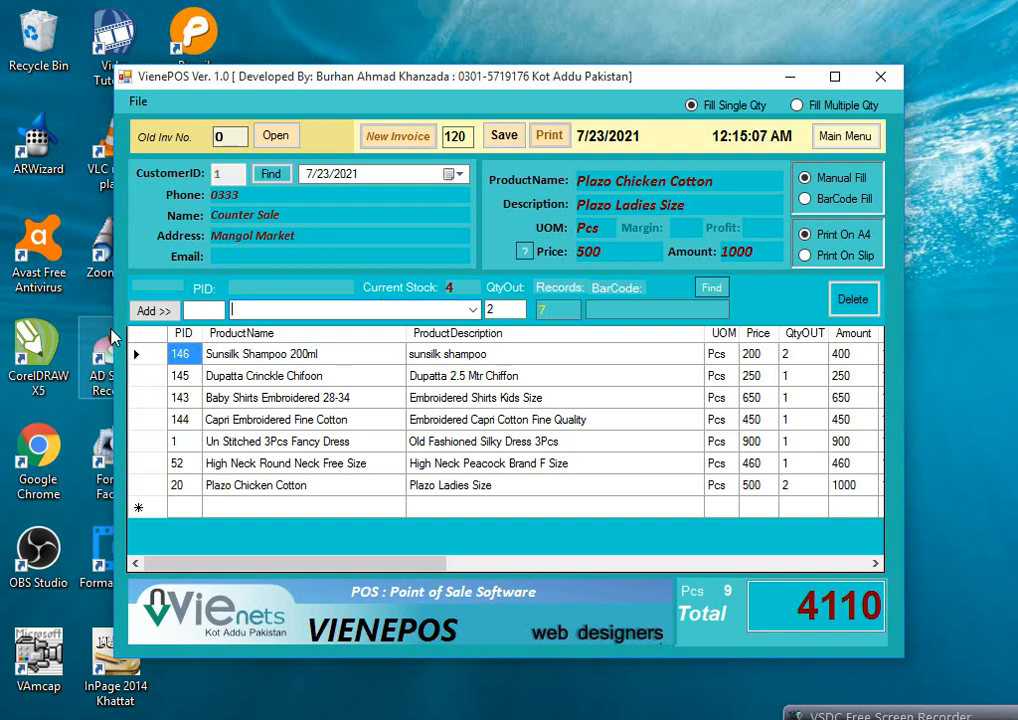
text(su)
key(BackSpace)
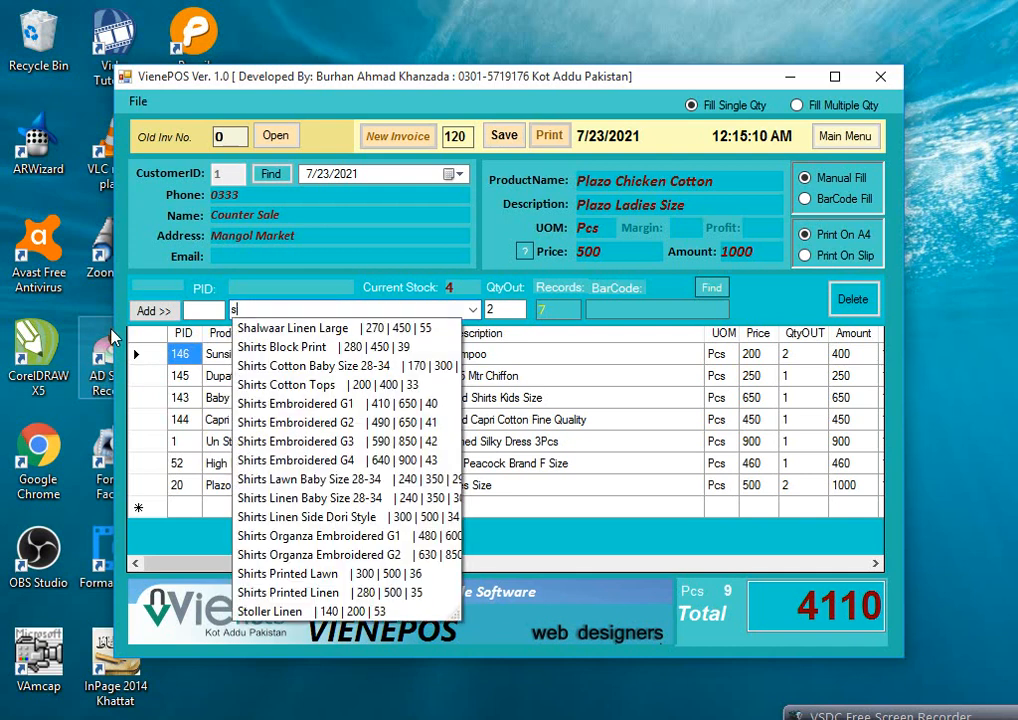
text(u)
key(BackSpace)
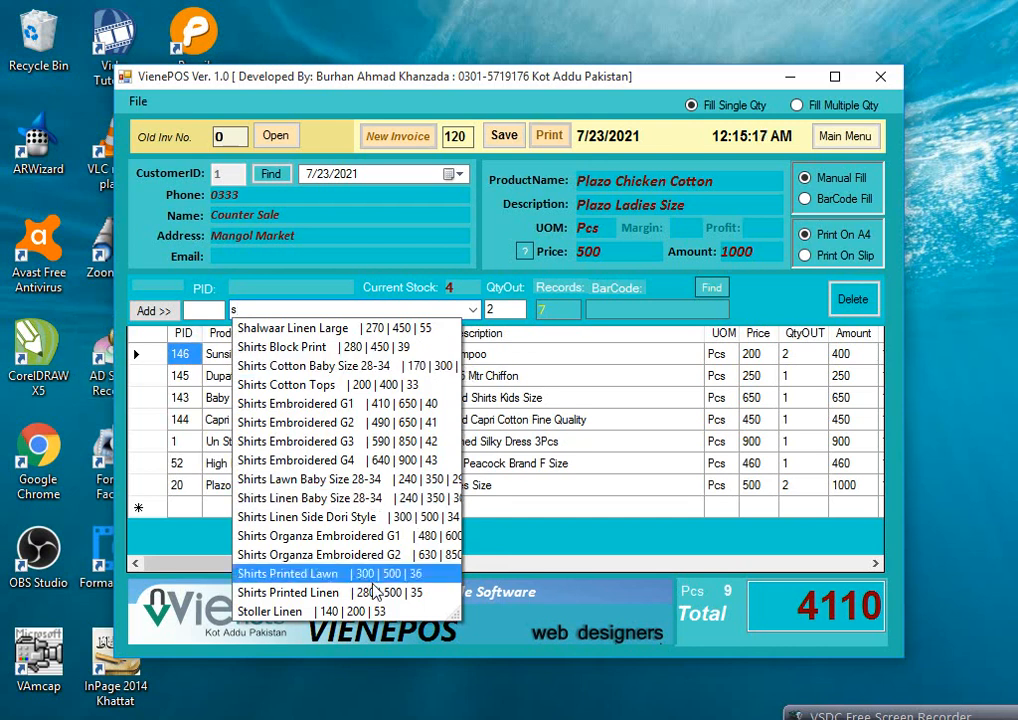
click(339, 537)
- Try to add one unit of Plazo Linen Aari Work to the invoice by searching product names for "pla"
text(pla)
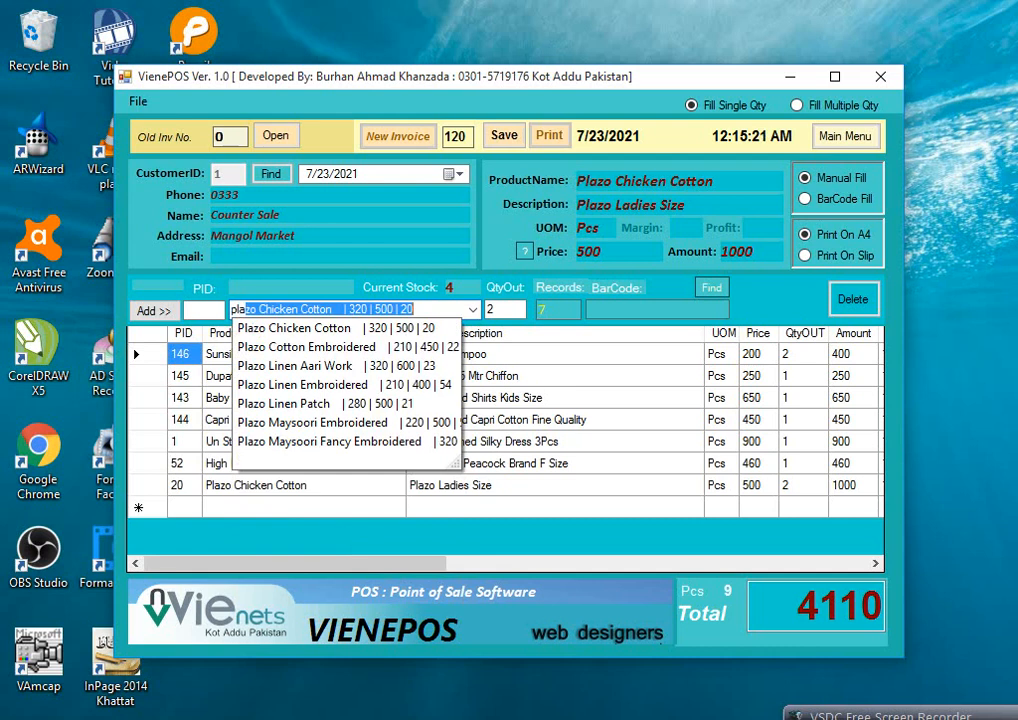
key(Down)
key(Down)
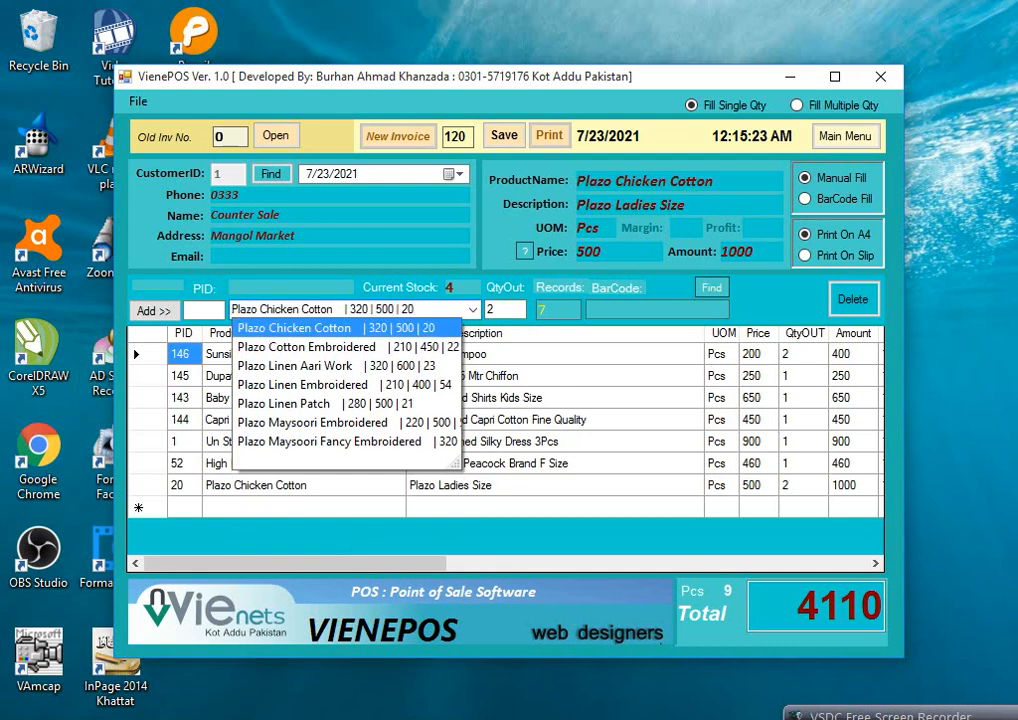
key(Down)
key(Return)
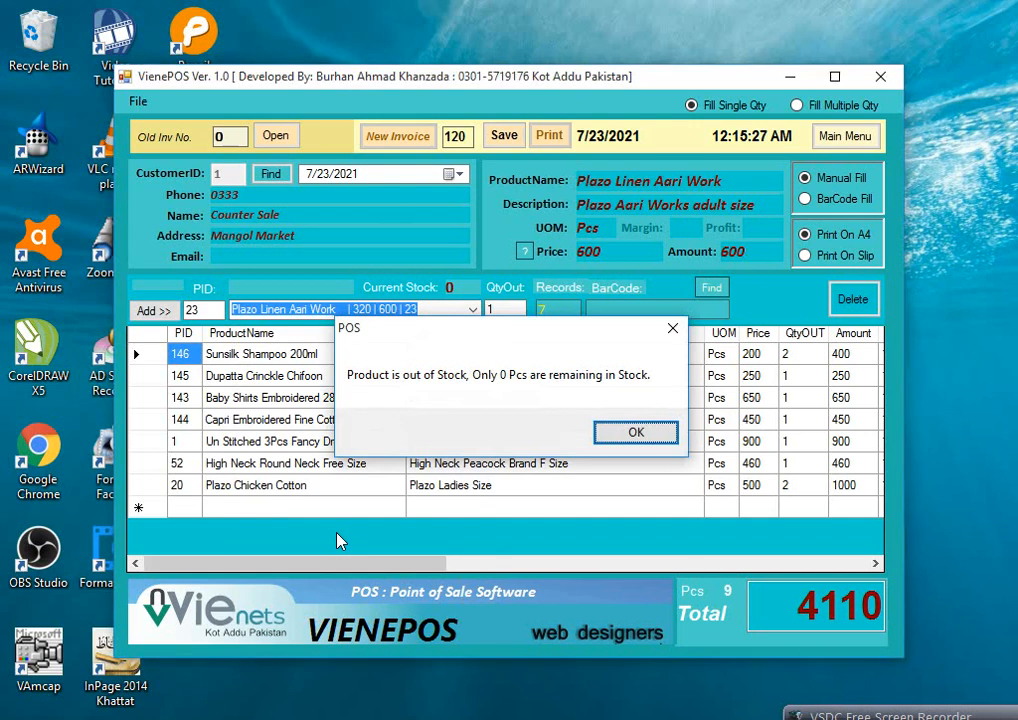
key(Return)
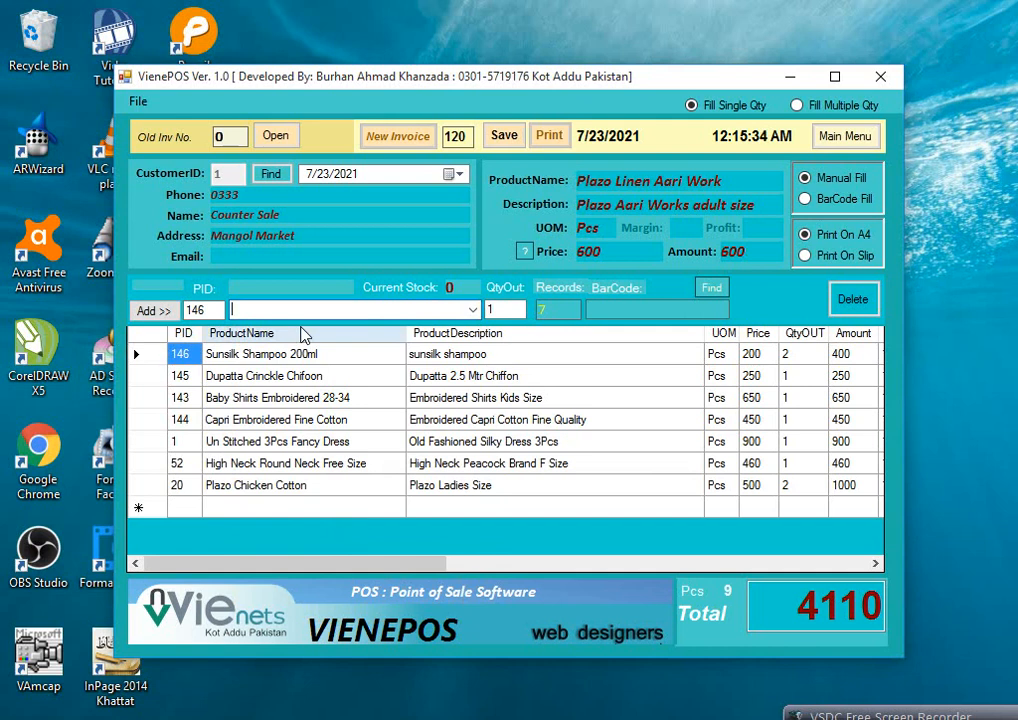
- Find Capri Ladies Size Simple Linen by product name and add one unit to the invoice
text(cap)
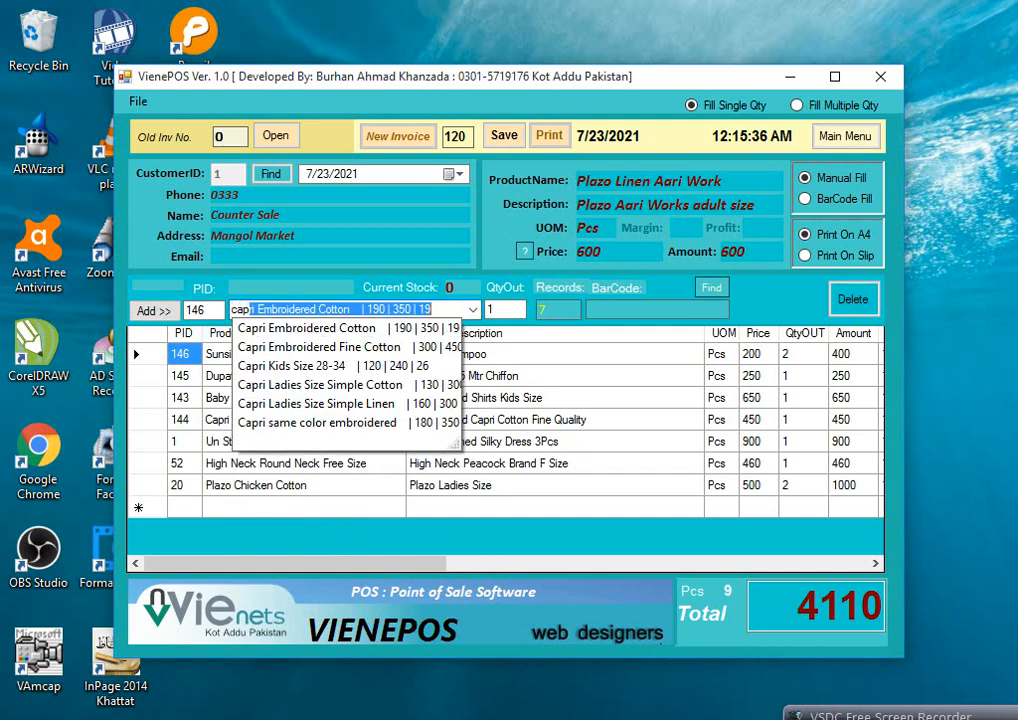
key(Down)
key(Down)
key(Down)
key(Down)
key(Down)
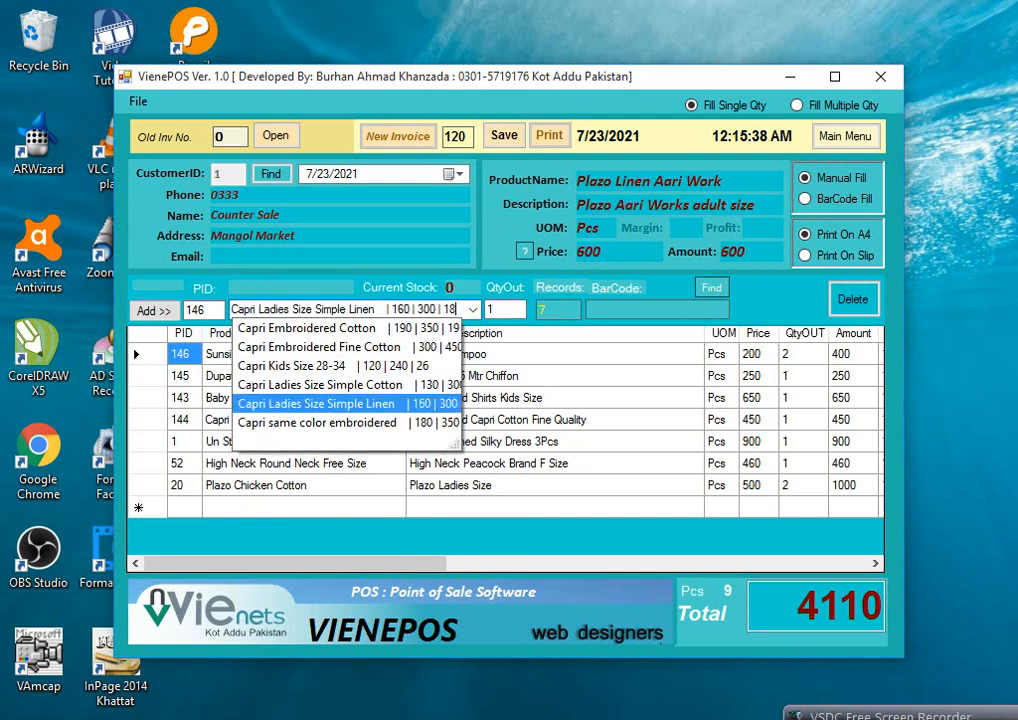
key(Return)
key(Return)
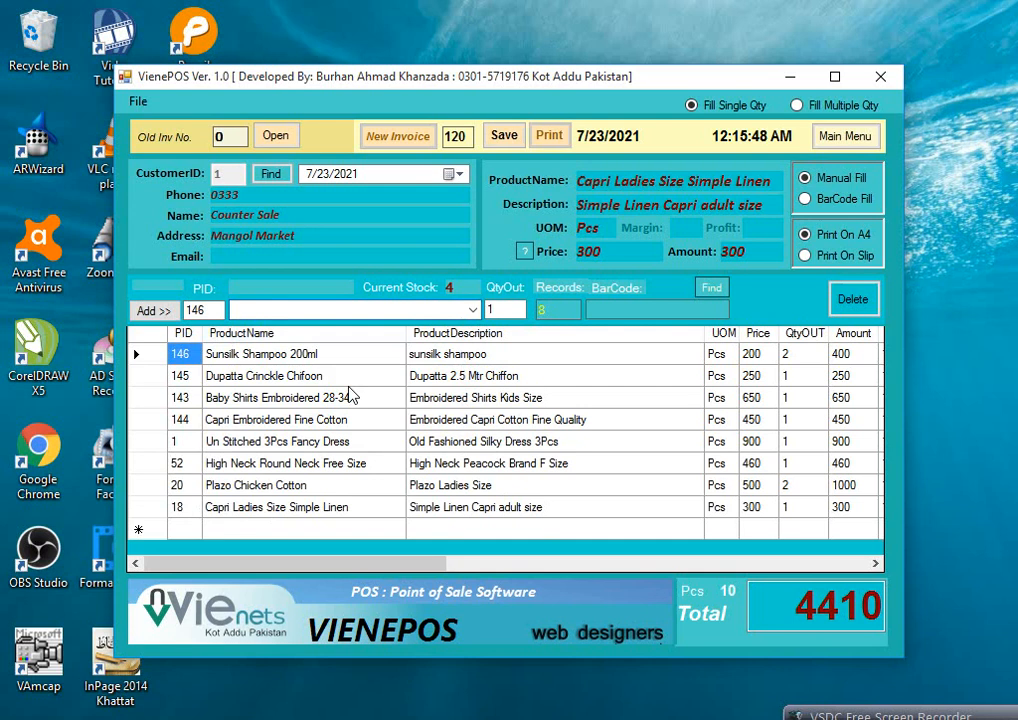
- Find Baby Dress LargeSize |G1 by product name and add one unit to the invoice
text(baby d)
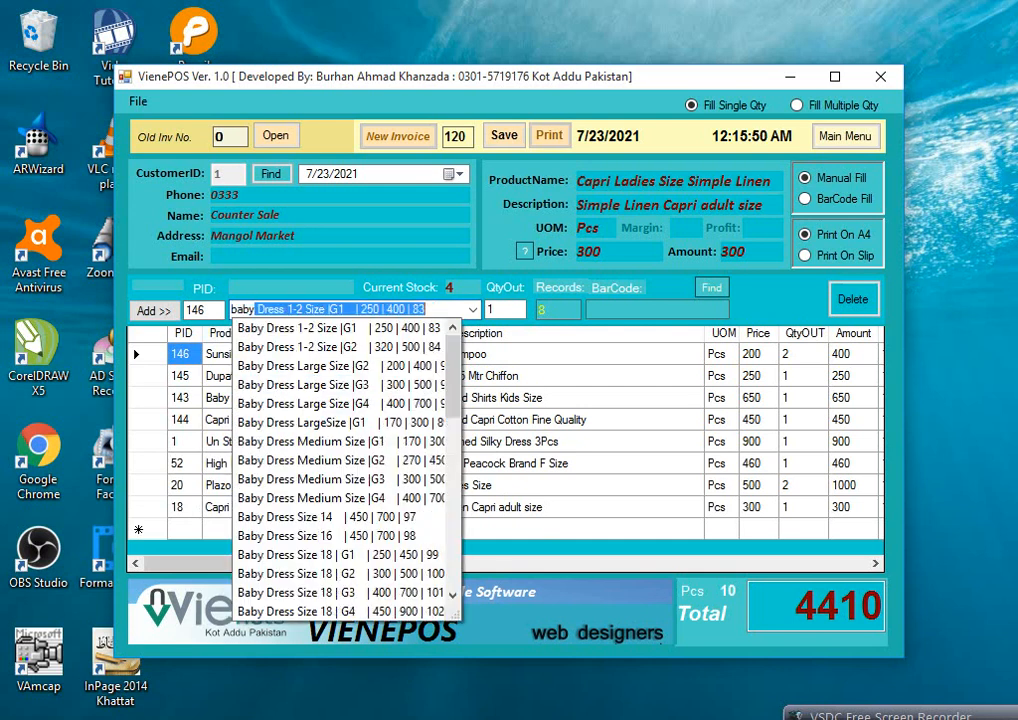
text(ress)
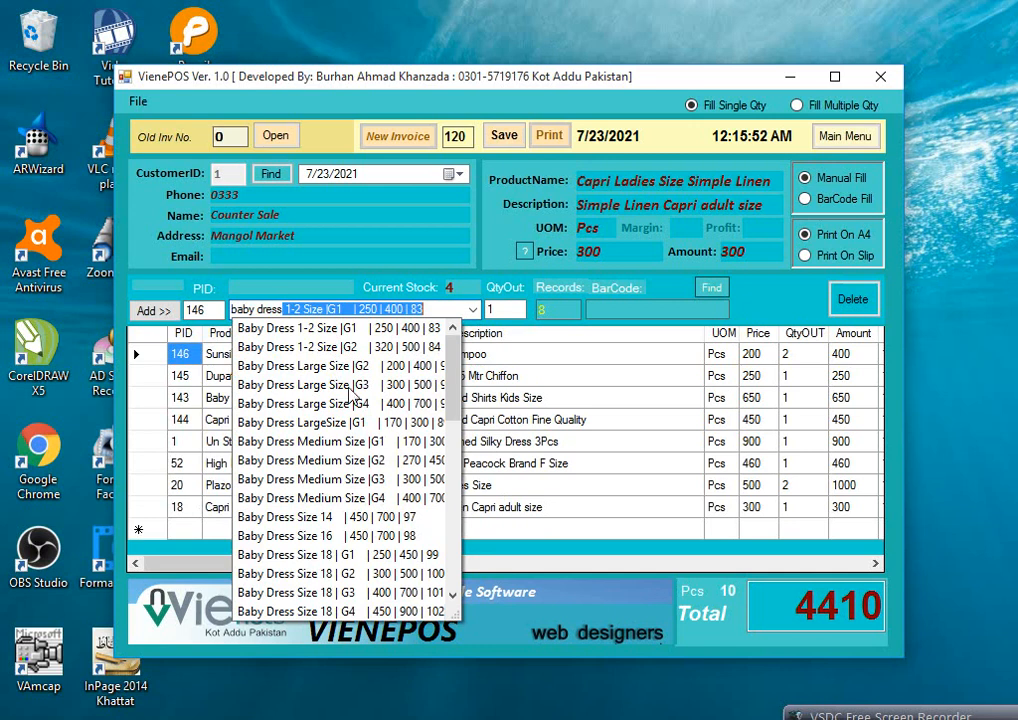
key(Down)
key(Down)
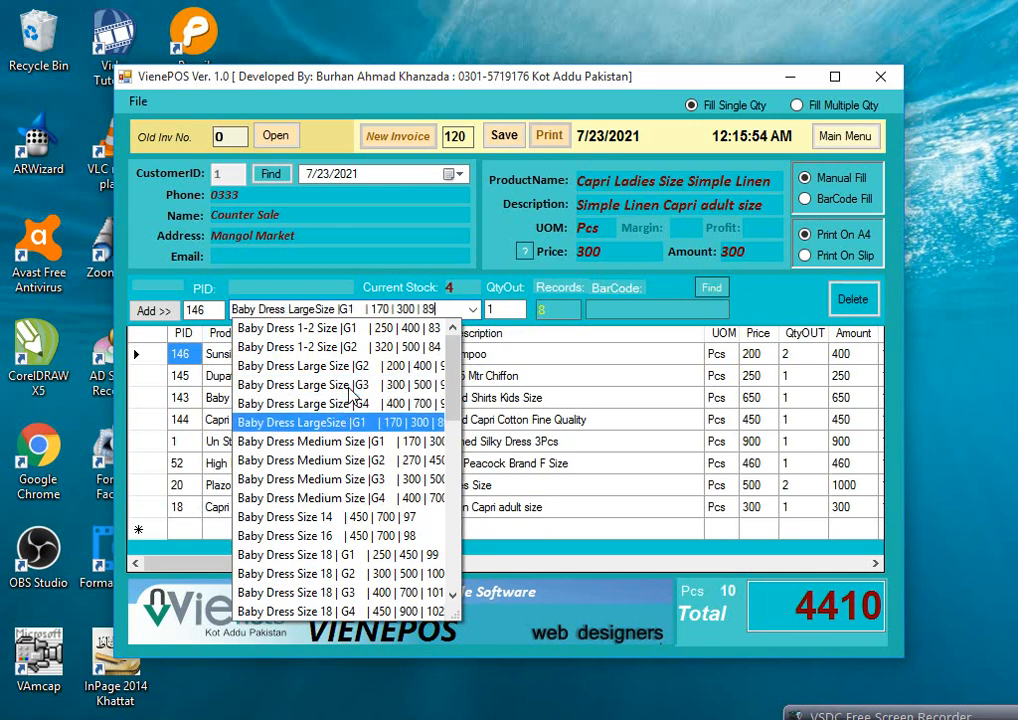
key(Return)
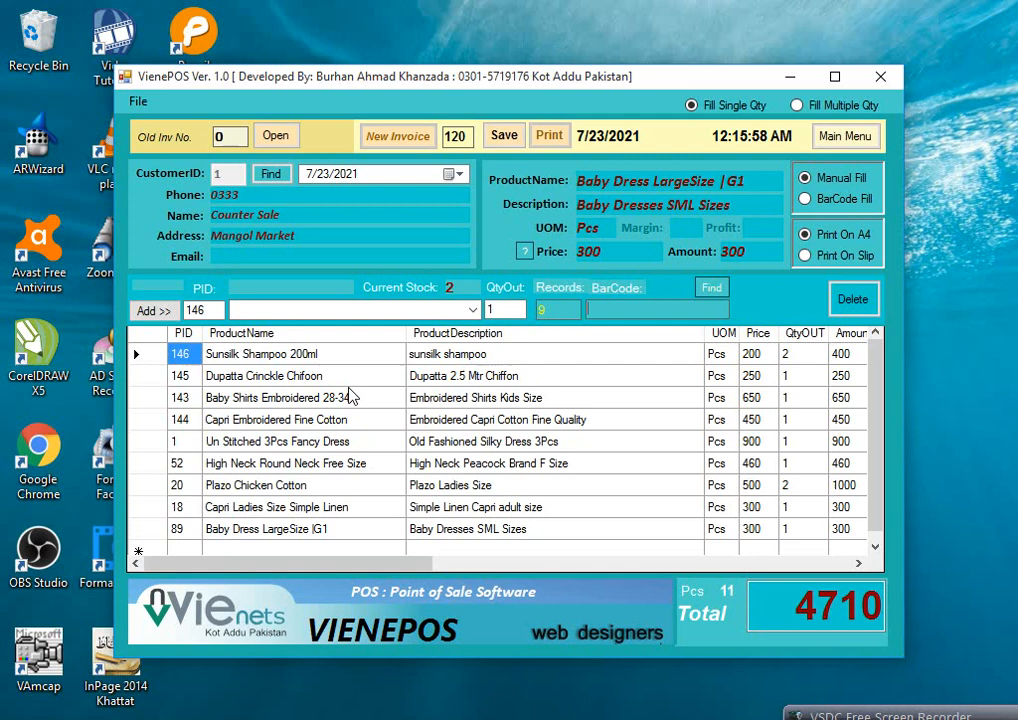
click(338, 310)
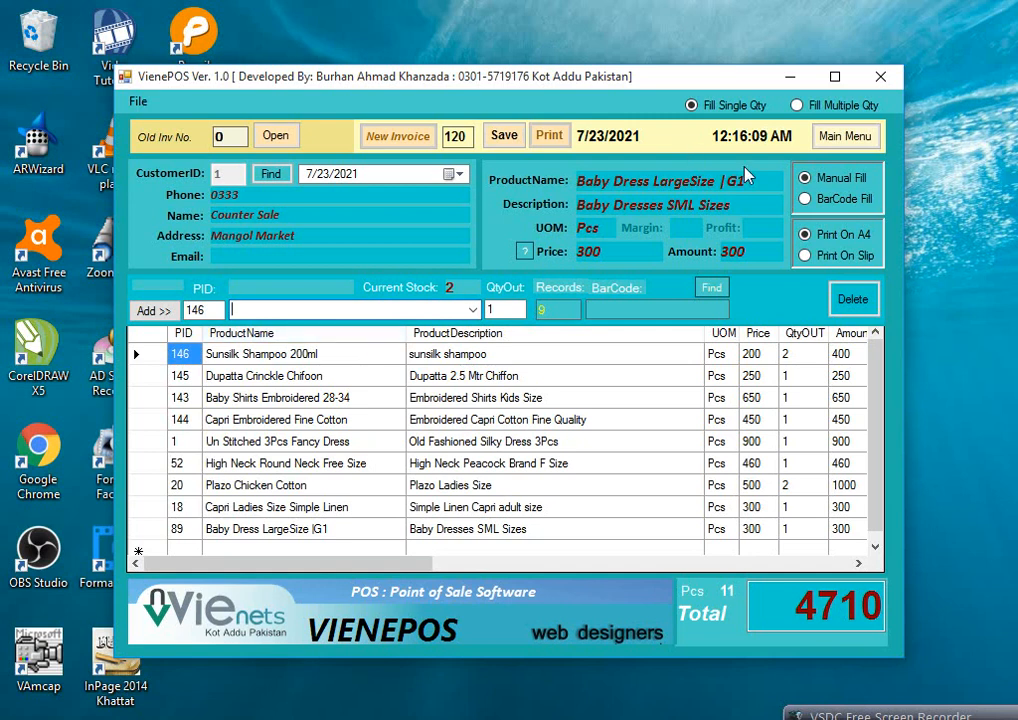
- Switch to Fill Multiple Qty, add two units of product 146 to the invoice and check the new line
click(797, 107)
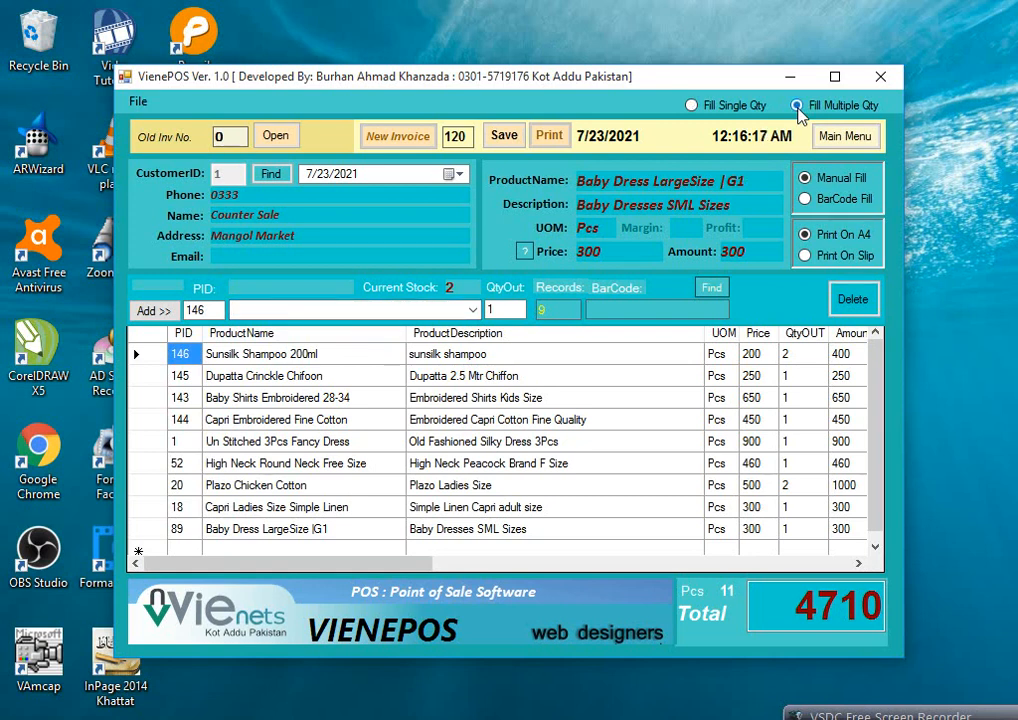
click(217, 313)
key(Return)
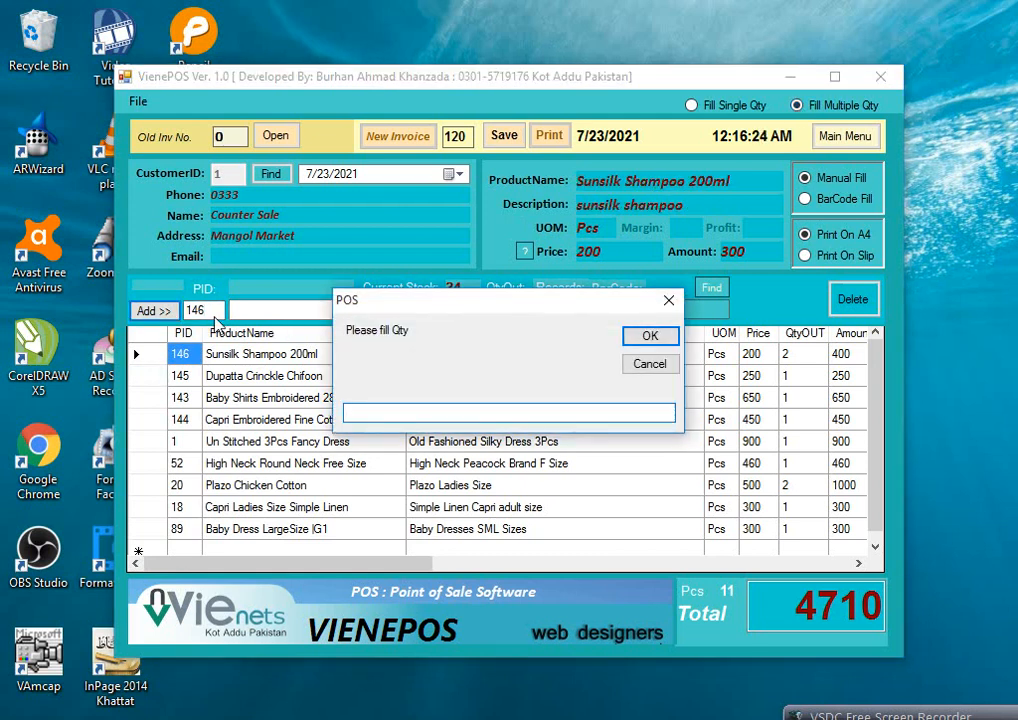
text(2)
key(Return)
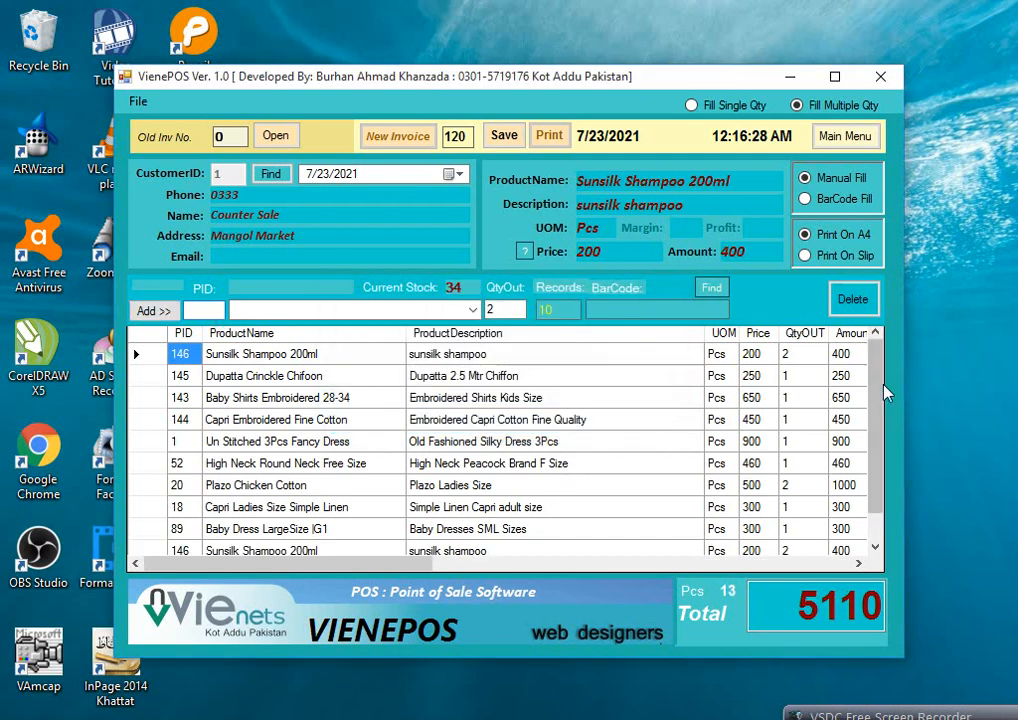
scroll(800, 386, down, 1)
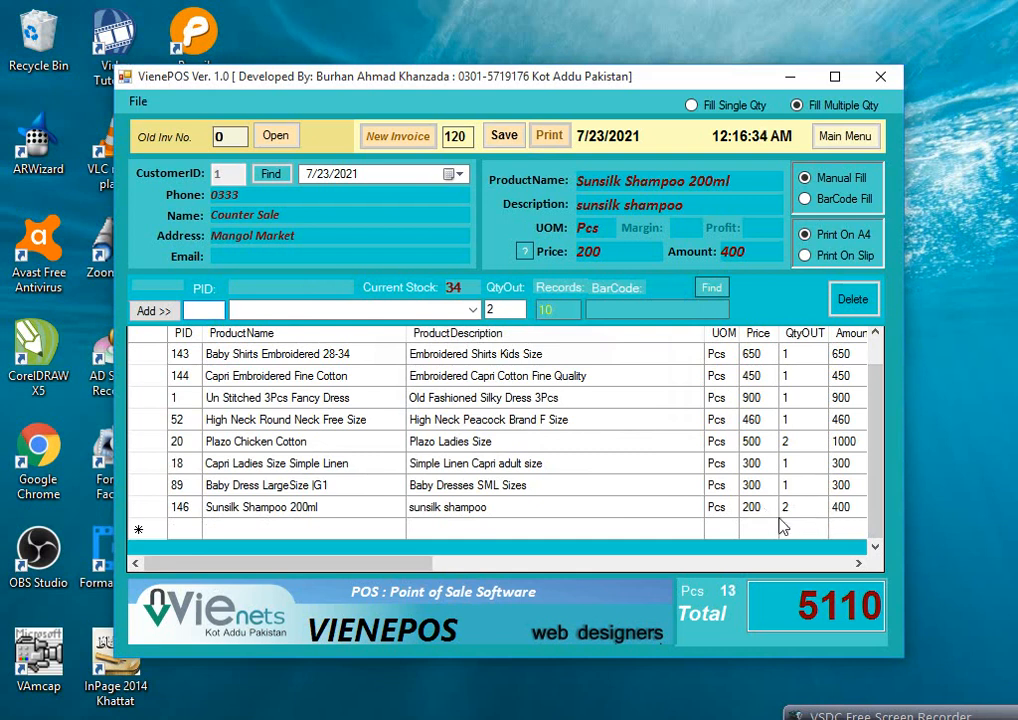
drag(868, 518, 870, 420)
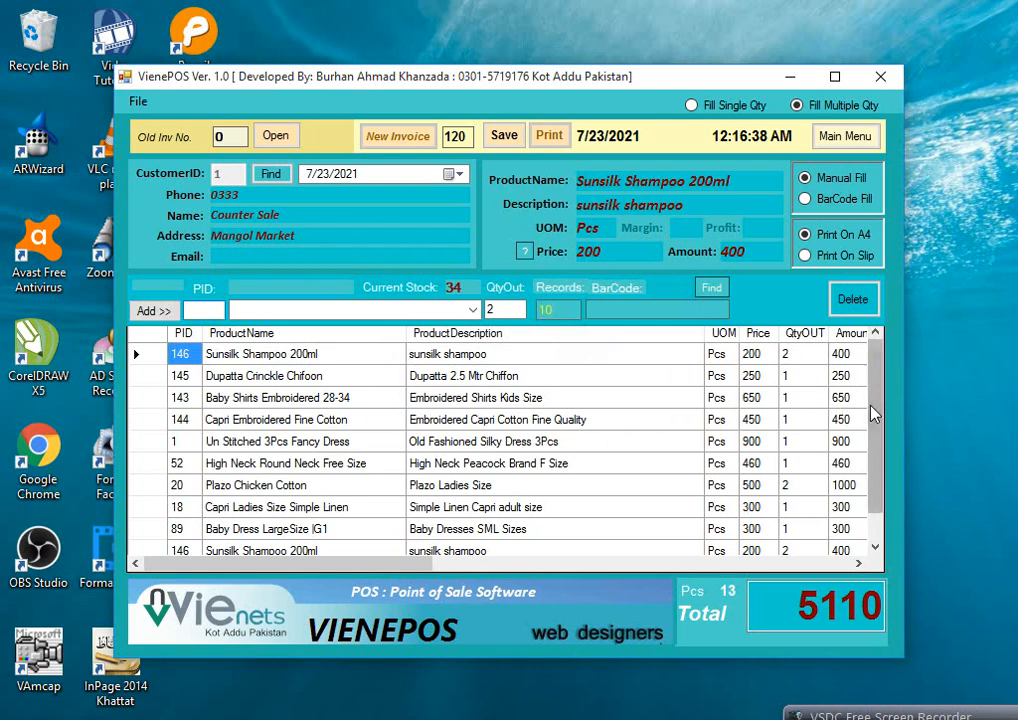
scroll(870, 414, down, 2)
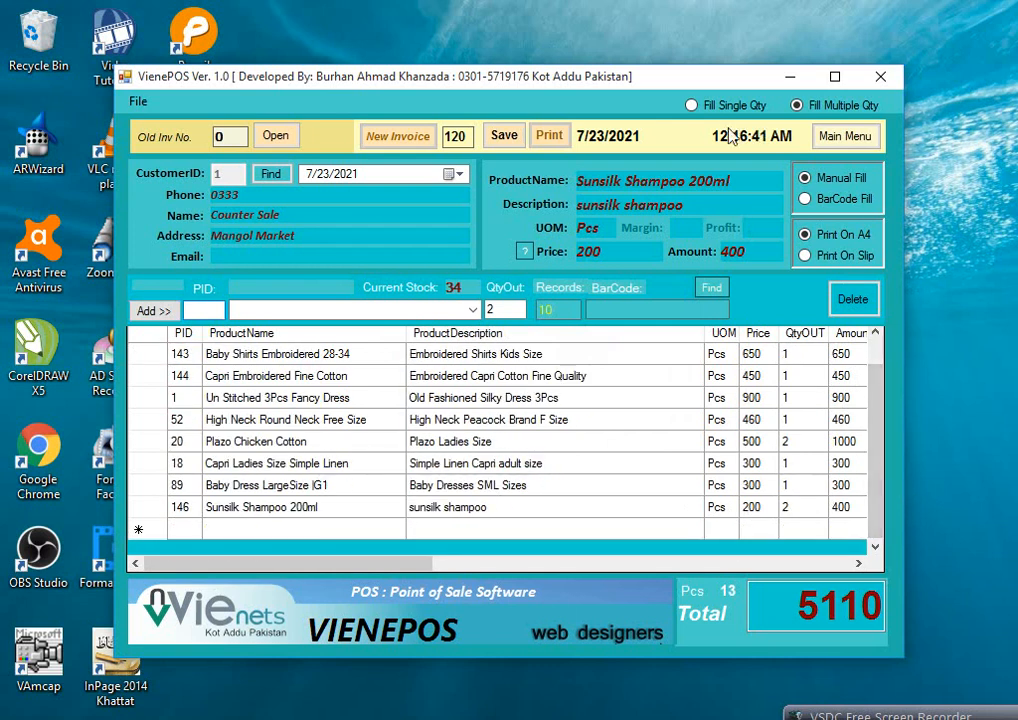
scroll(866, 443, up, 1)
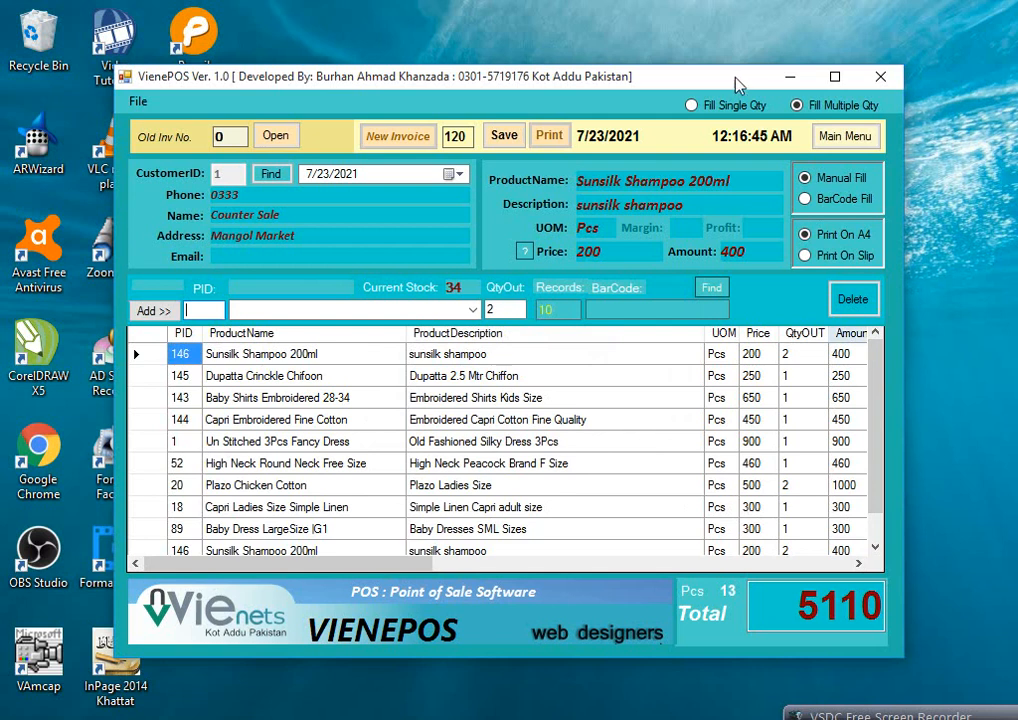
- Switch back to Fill Single Qty and add one more unit of product 146 to the invoice
click(691, 105)
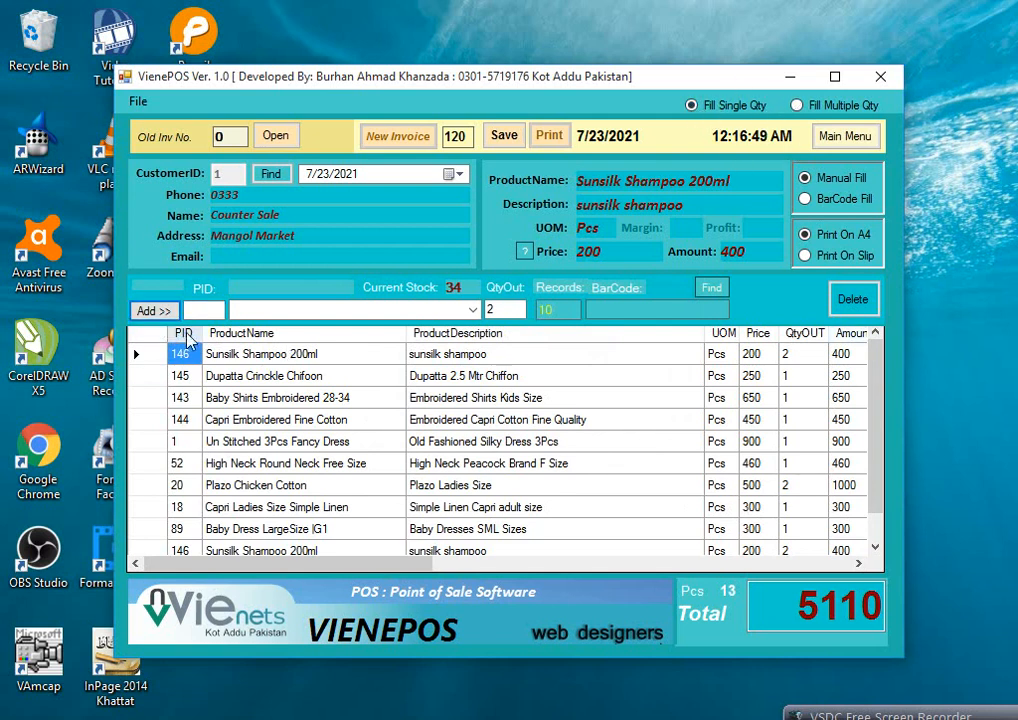
click(201, 311)
text(146)
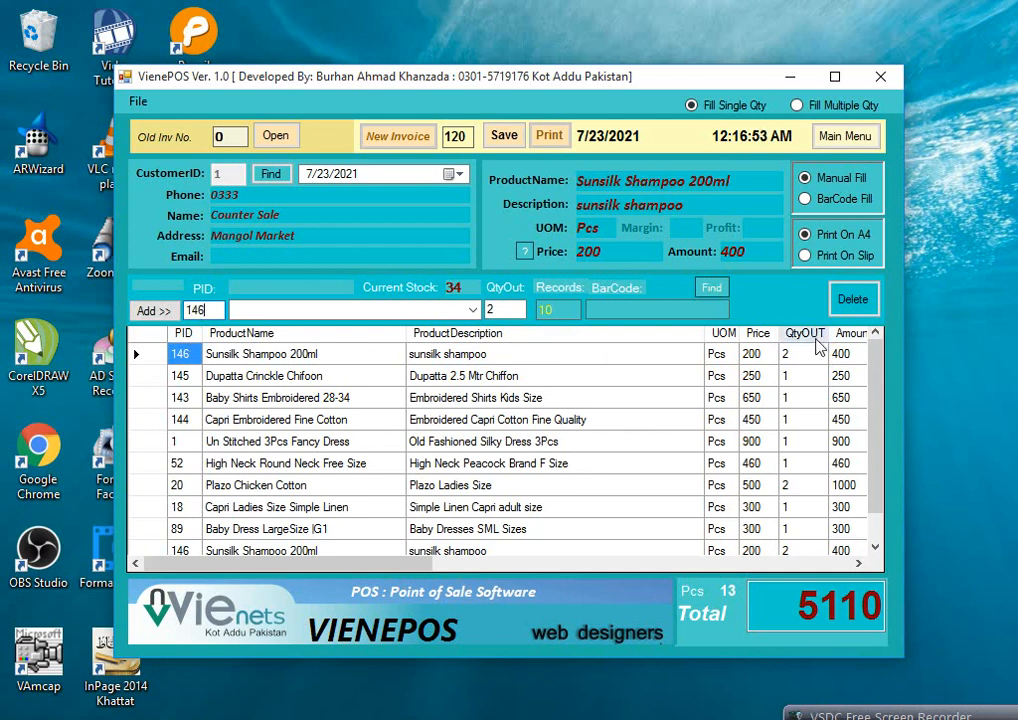
scroll(812, 521, down, 1)
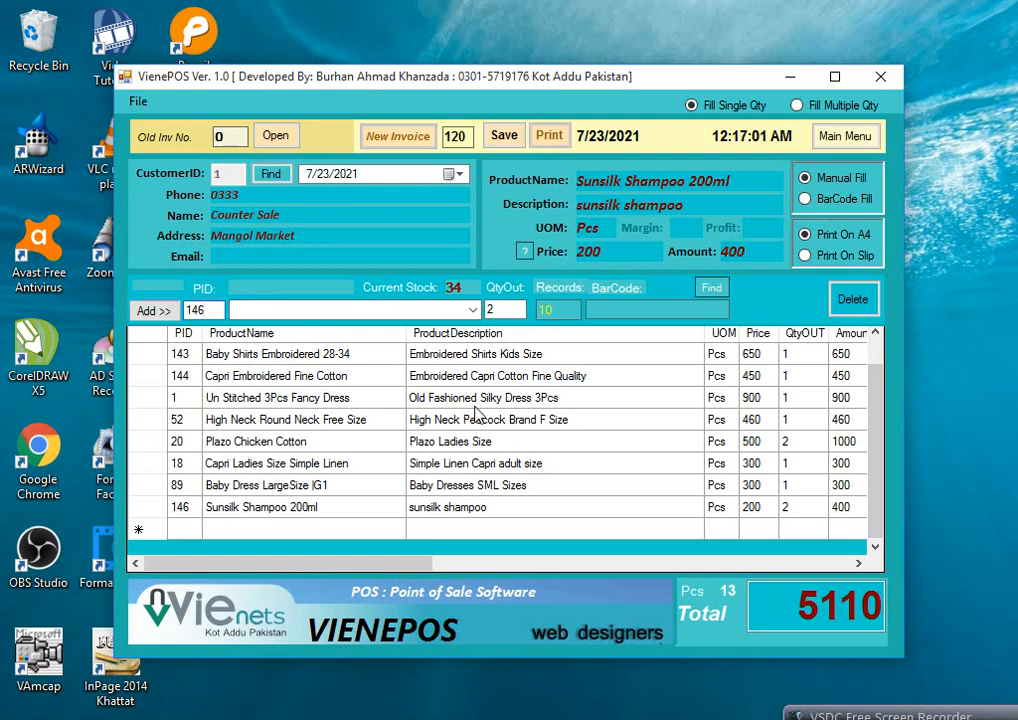
key(Return)
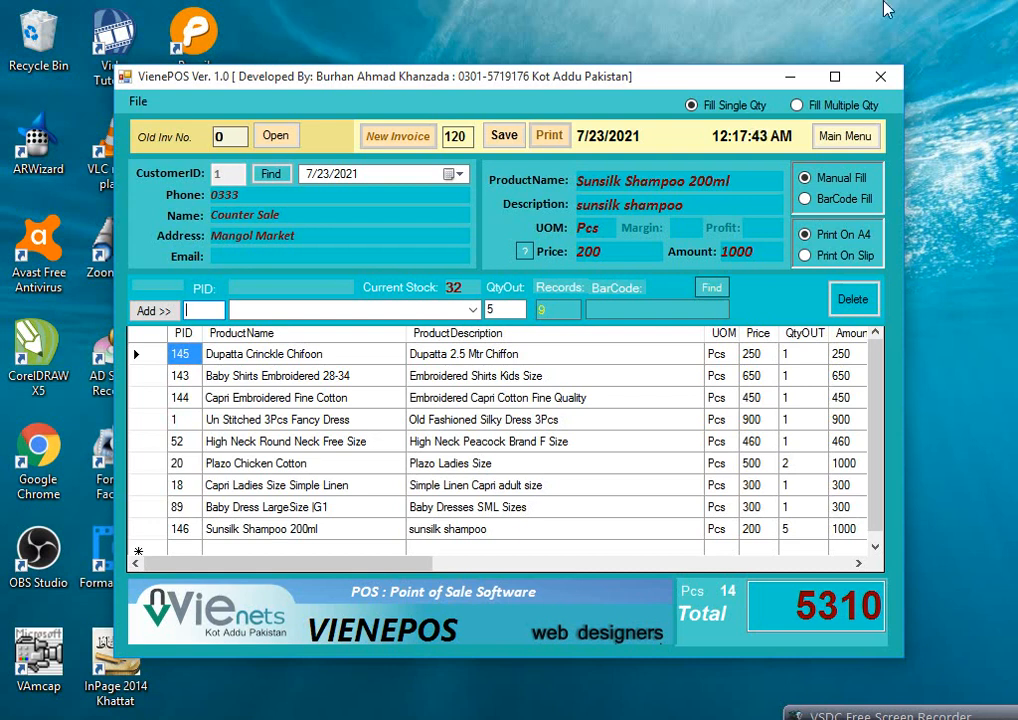
- Switch to Fill Multiple Qty and add three units of product 146 to the invoice
click(797, 106)
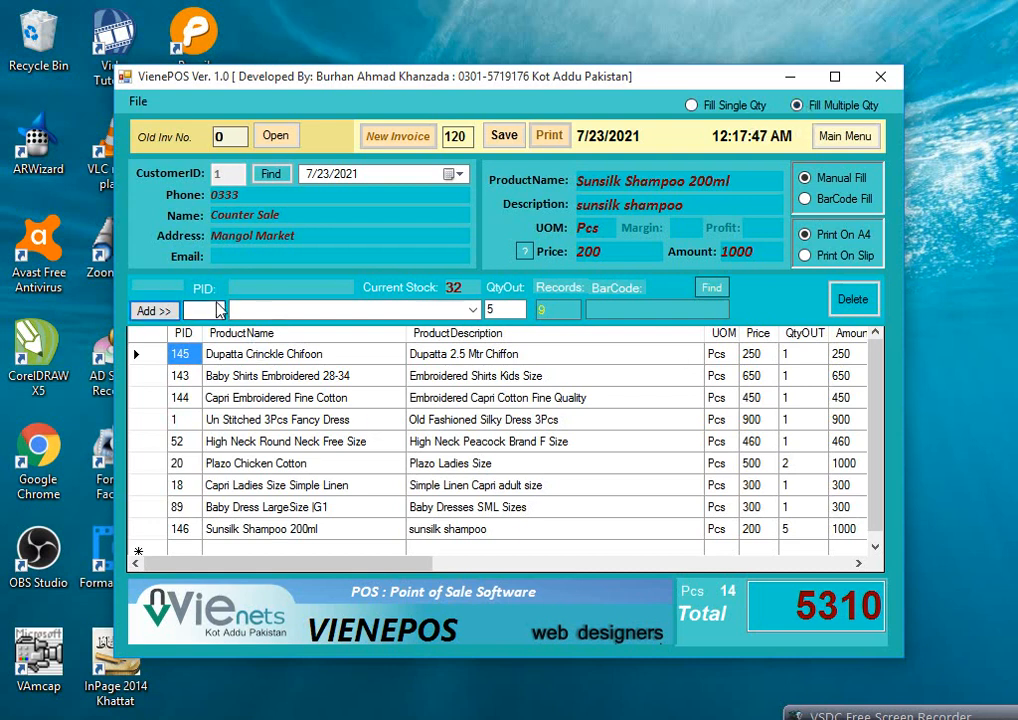
click(217, 308)
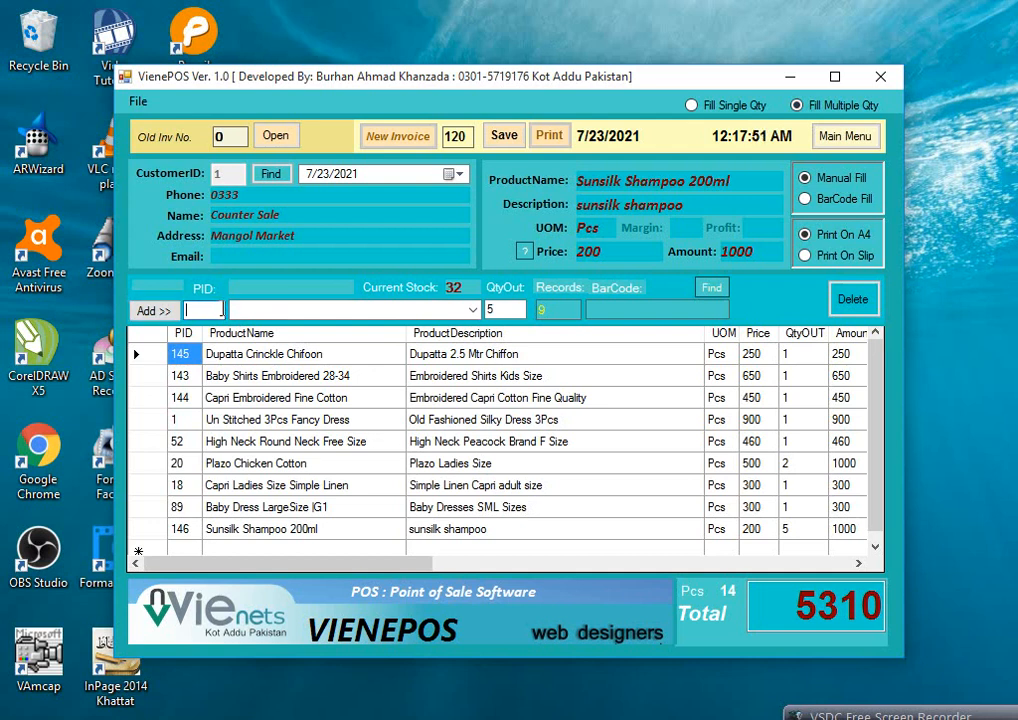
text(146)
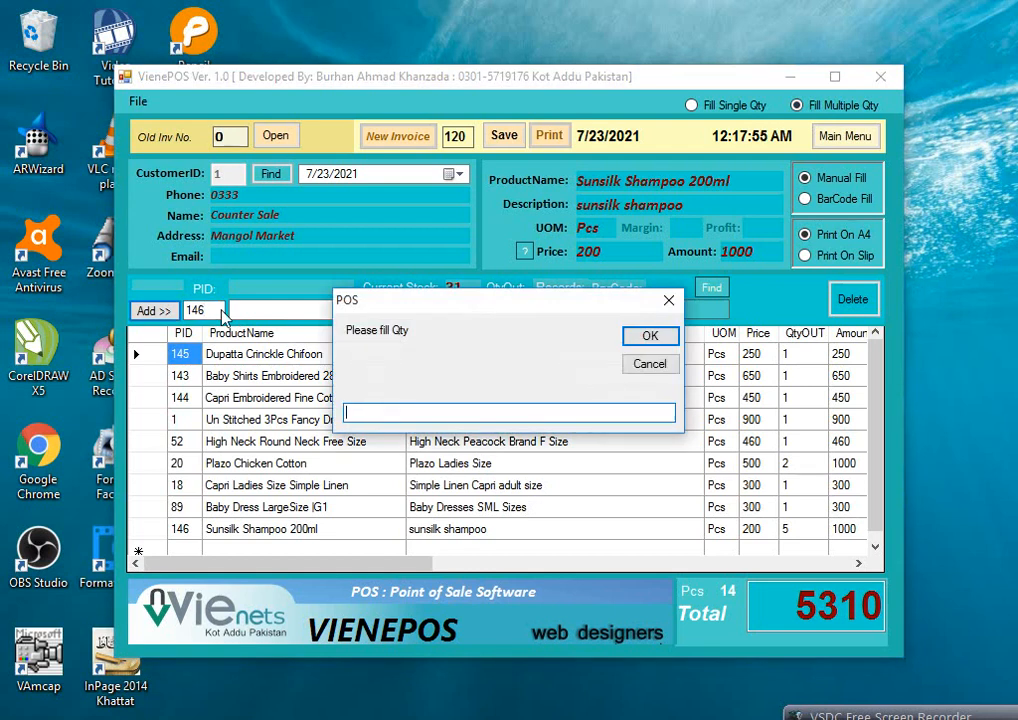
text(3)
key(Return)
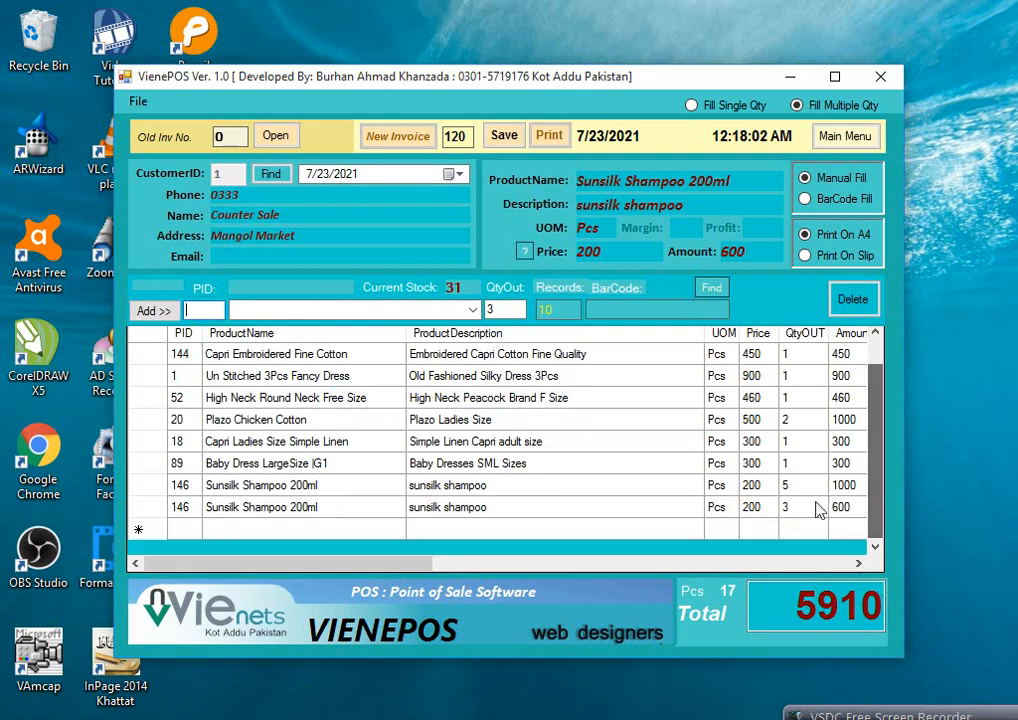
- Add another two units of product 146 to the invoice with the multiple quantity entry
text(146)
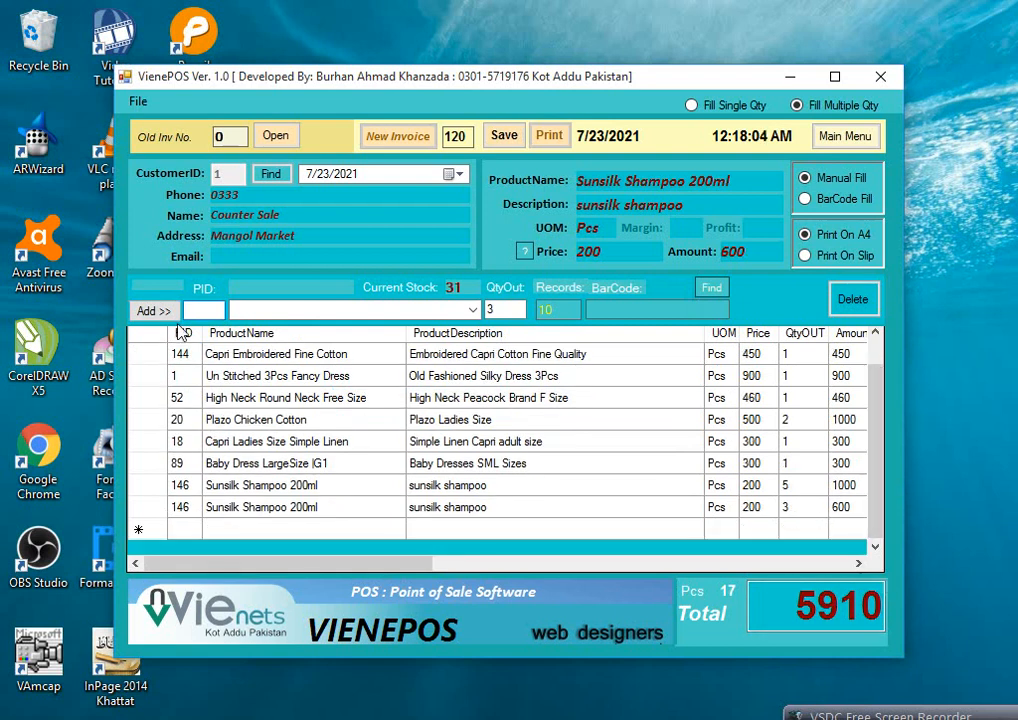
key(Return)
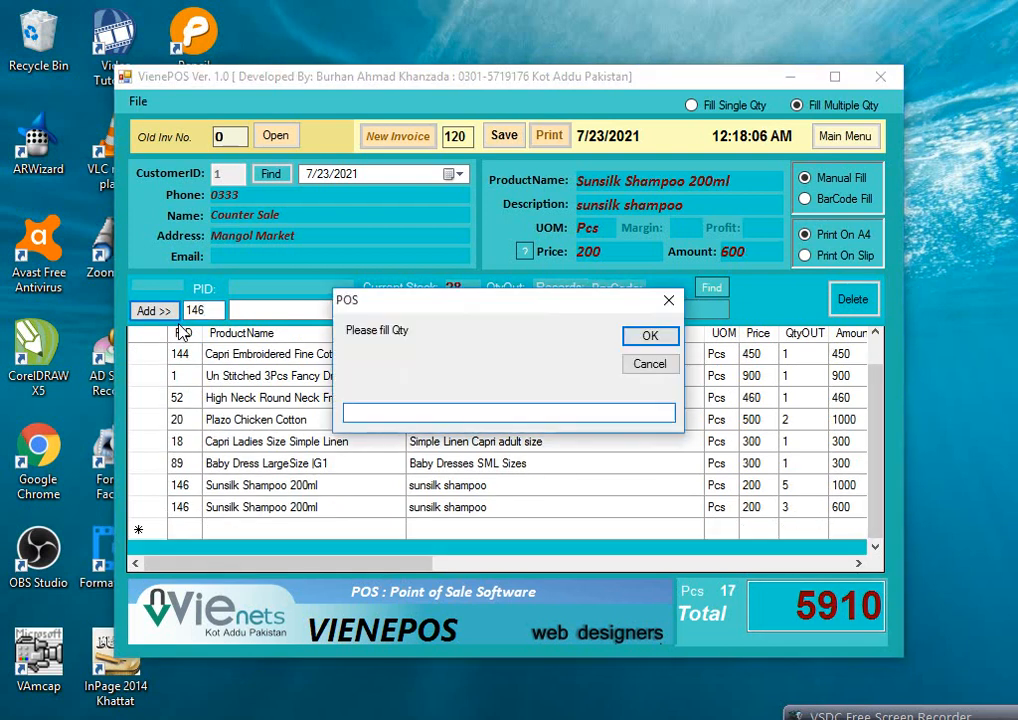
text(2)
key(Return)
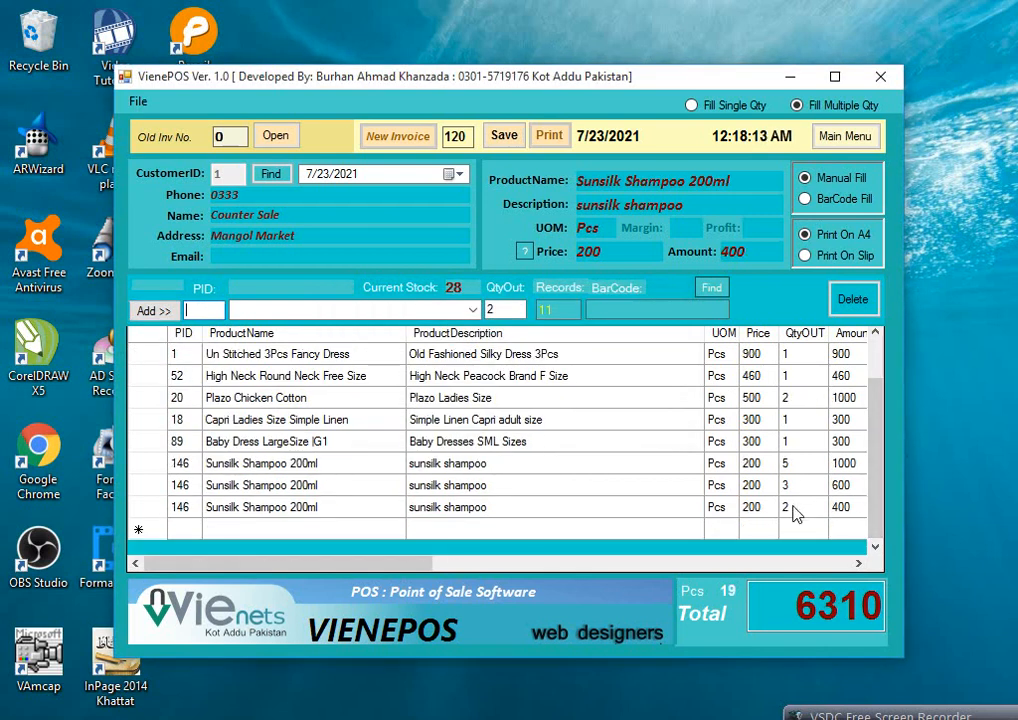
- Return to Fill Single Qty and add product 146 to the invoice twice, one unit each time
click(691, 105)
text(146)
key(Return)
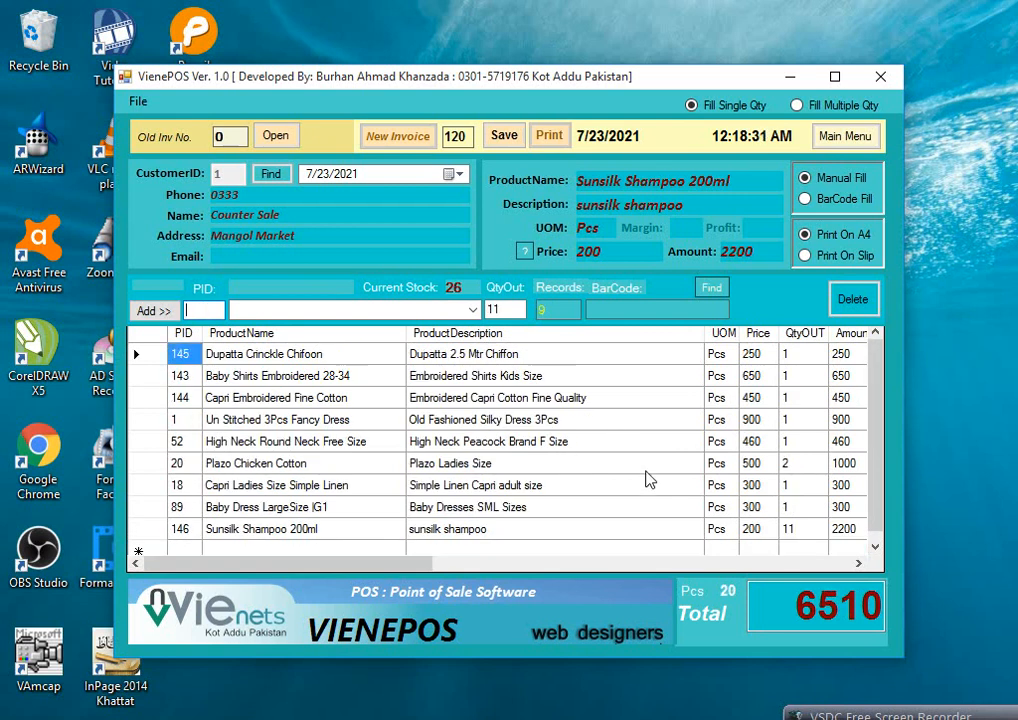
text(146)
key(Return)
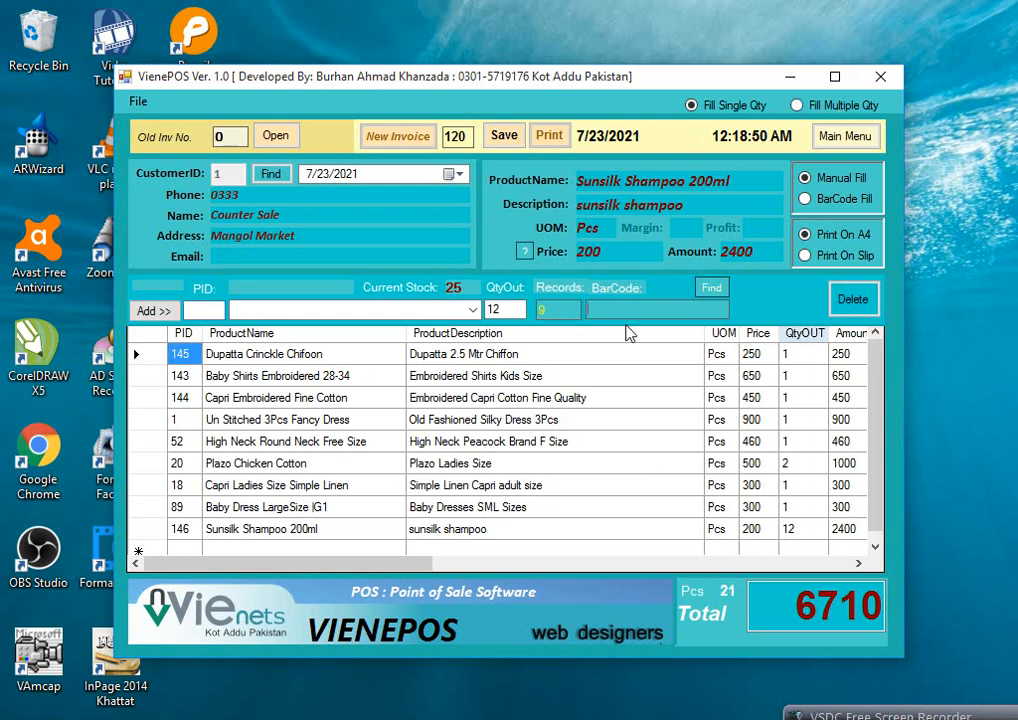
- Bring up the 146.png barcode image in Photos and arrange it beside the VienePOS invoice window
drag(876, 366, 877, 390)
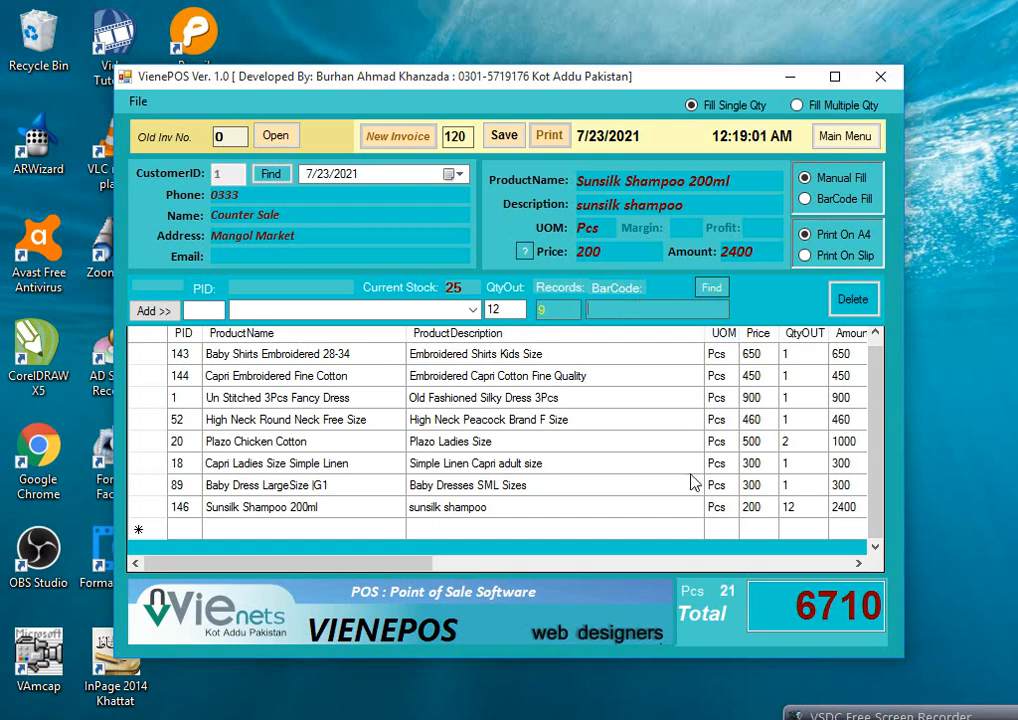
drag(672, 80, 559, 15)
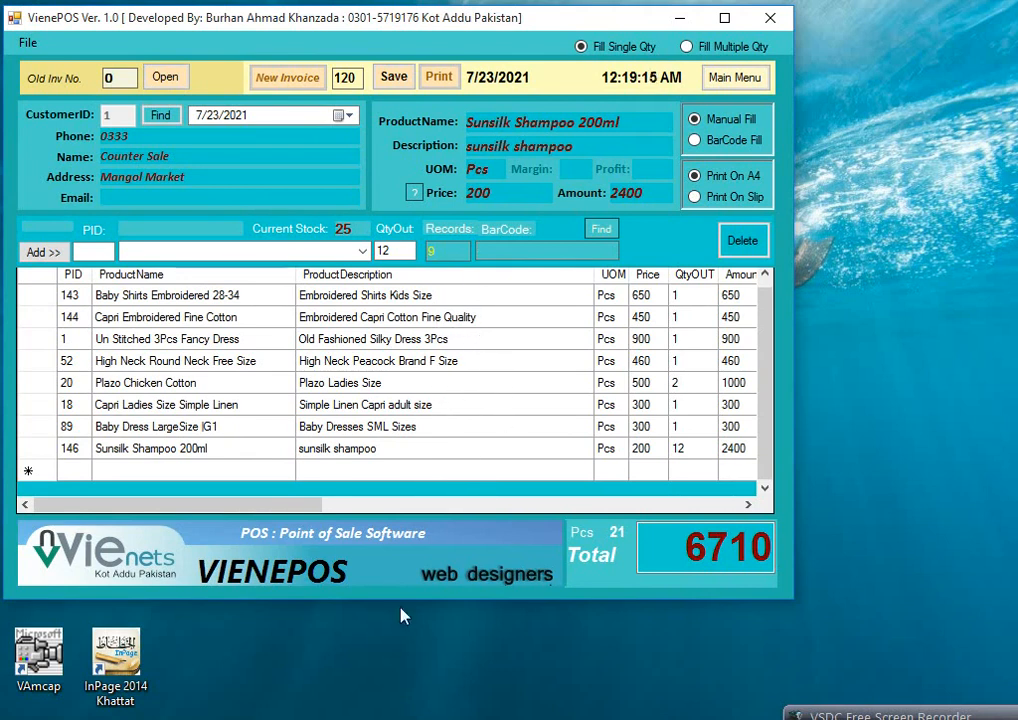
mouse_move(354, 716)
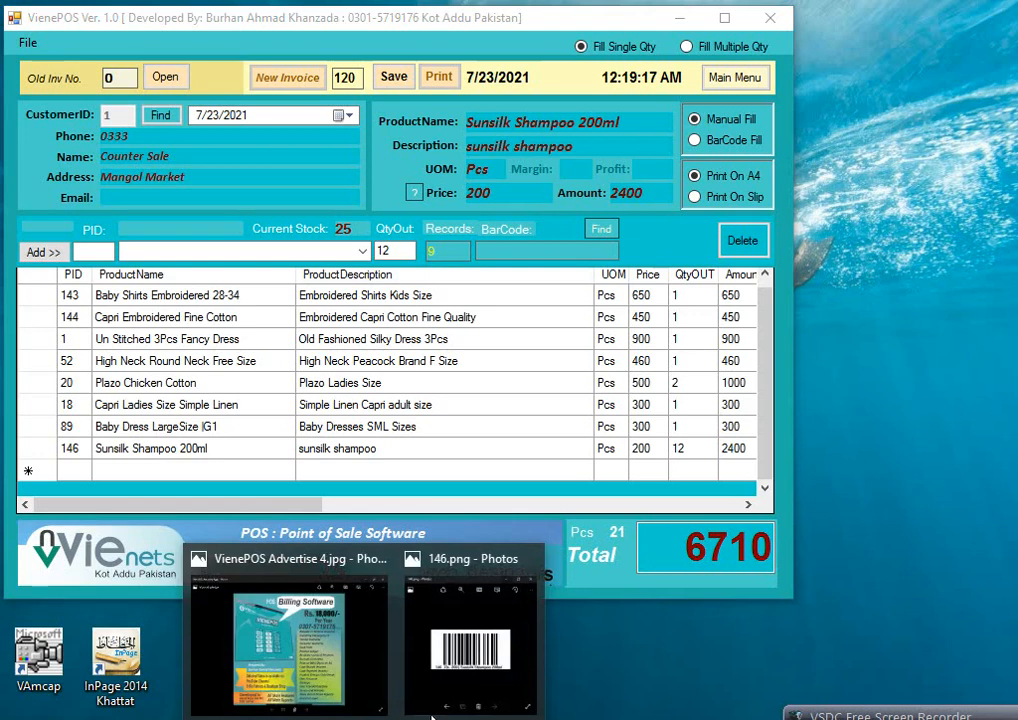
click(448, 648)
mouse_move(774, 347)
mouse_down()
mouse_move(742, 230)
mouse_move(782, 341)
mouse_up()
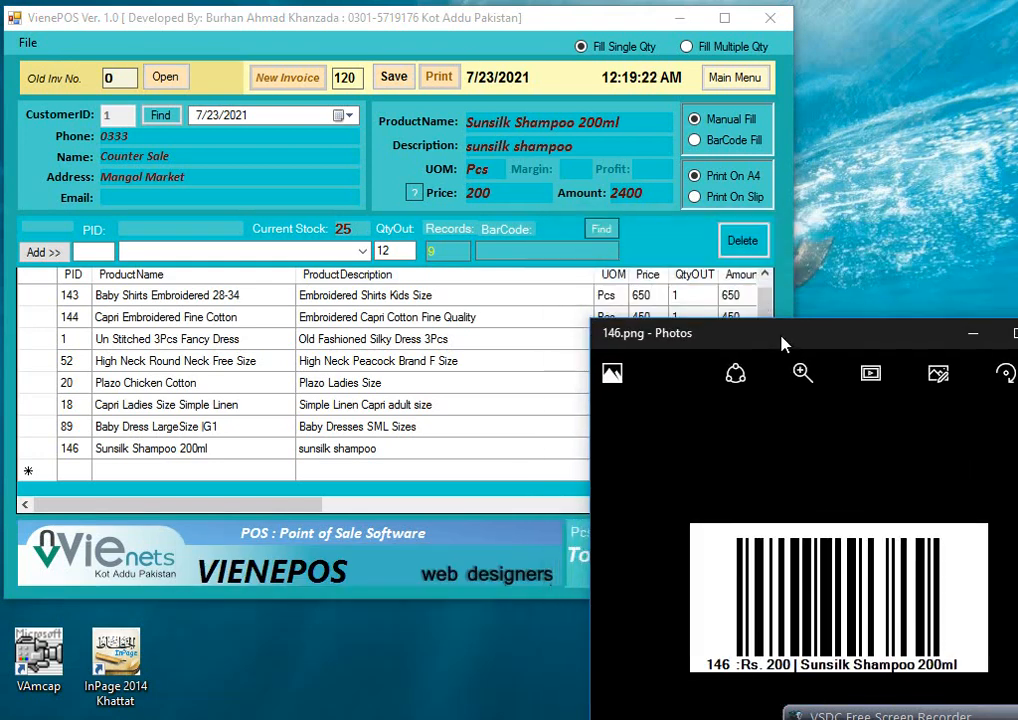
- Return to VienePOS and add two units of Sunsilk Shampoo 200ml by entering barcode 146 twice
click(545, 27)
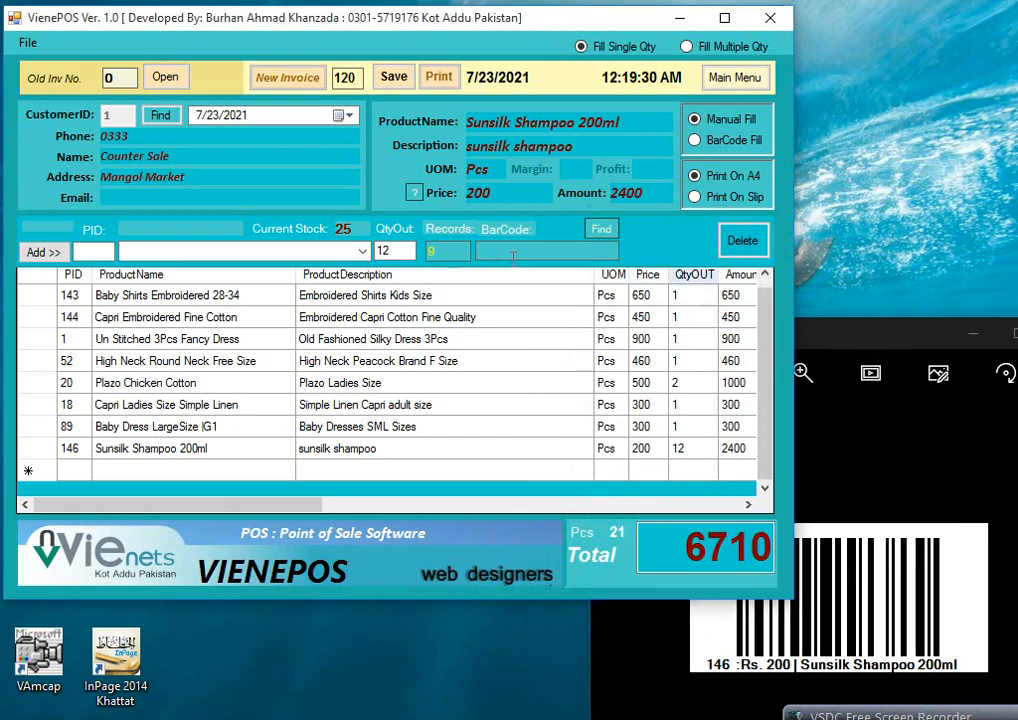
text(146)
key(Return)
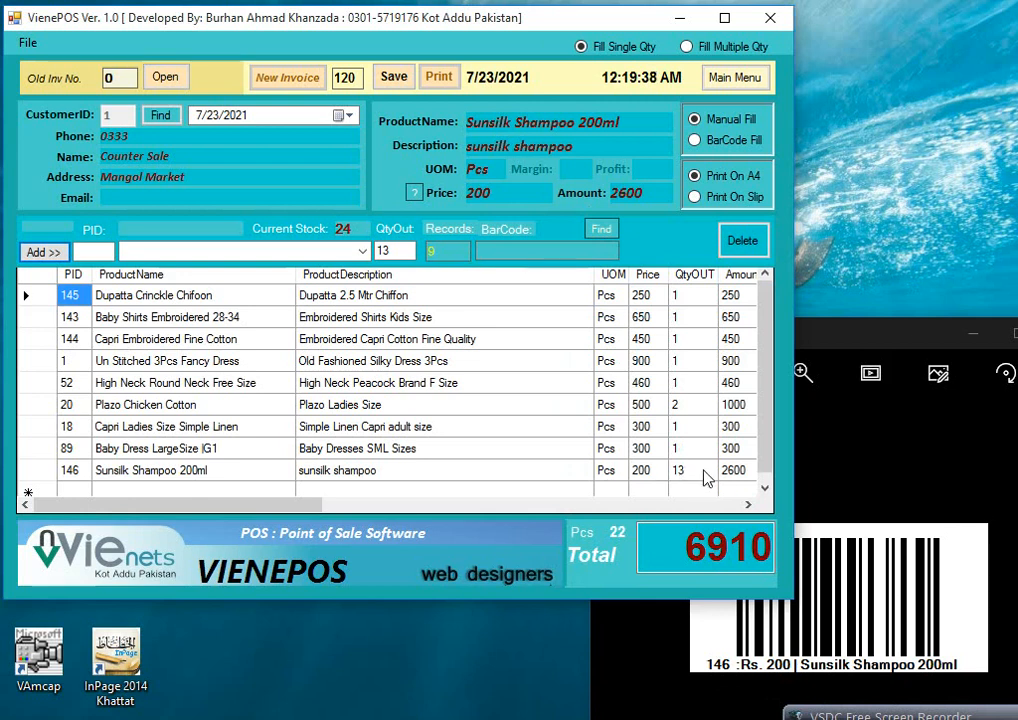
click(498, 249)
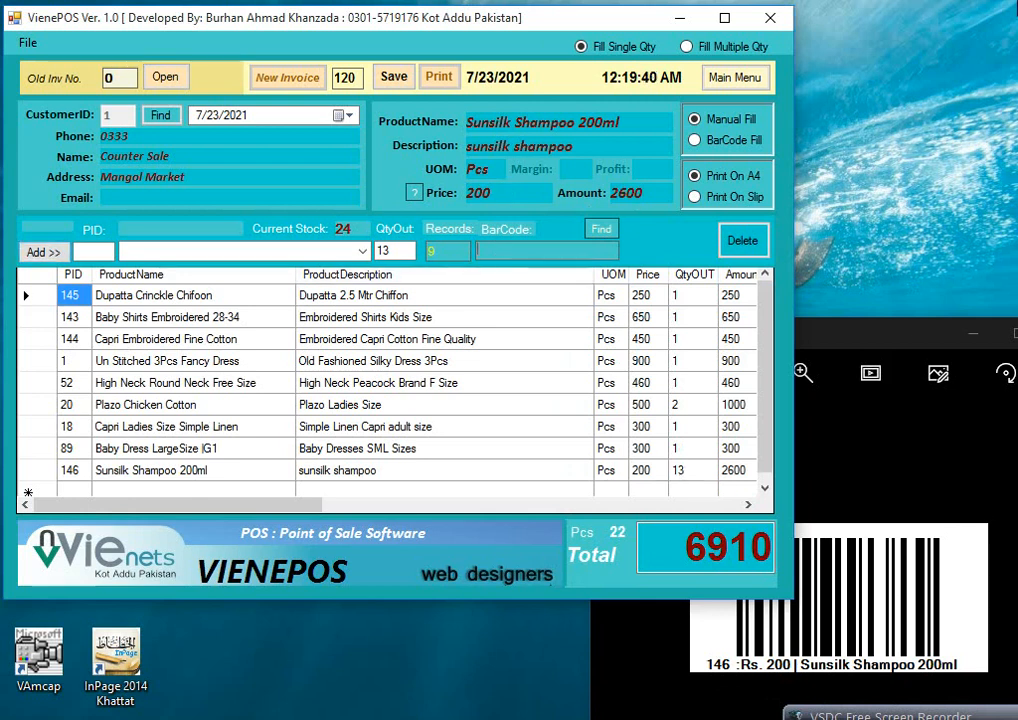
text(146)
key(Return)
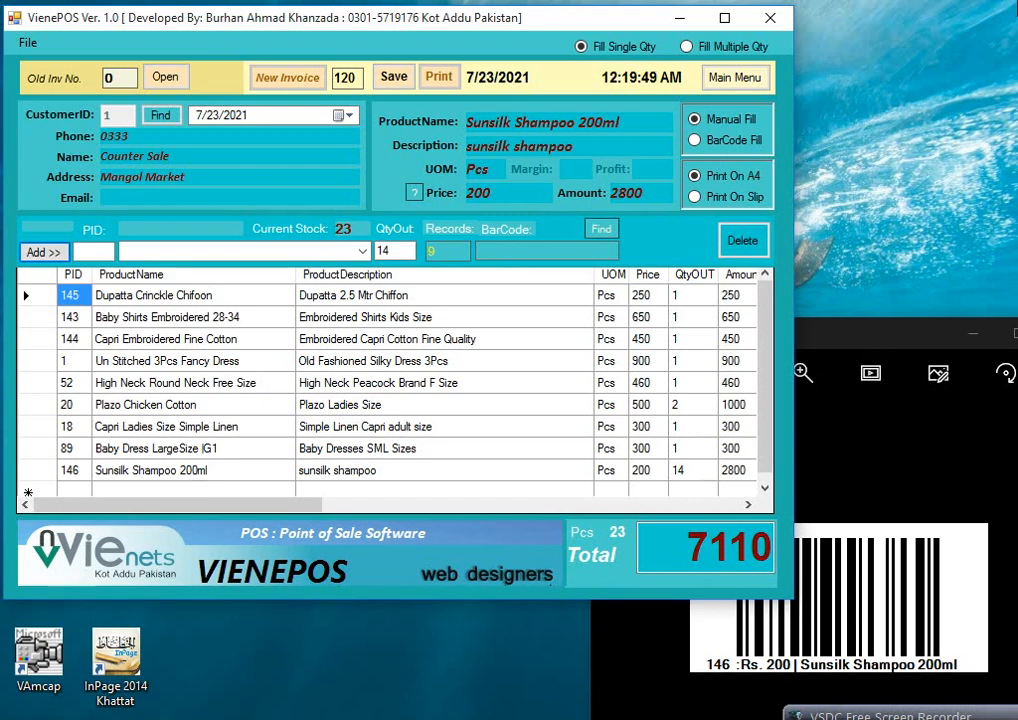
key(Return)
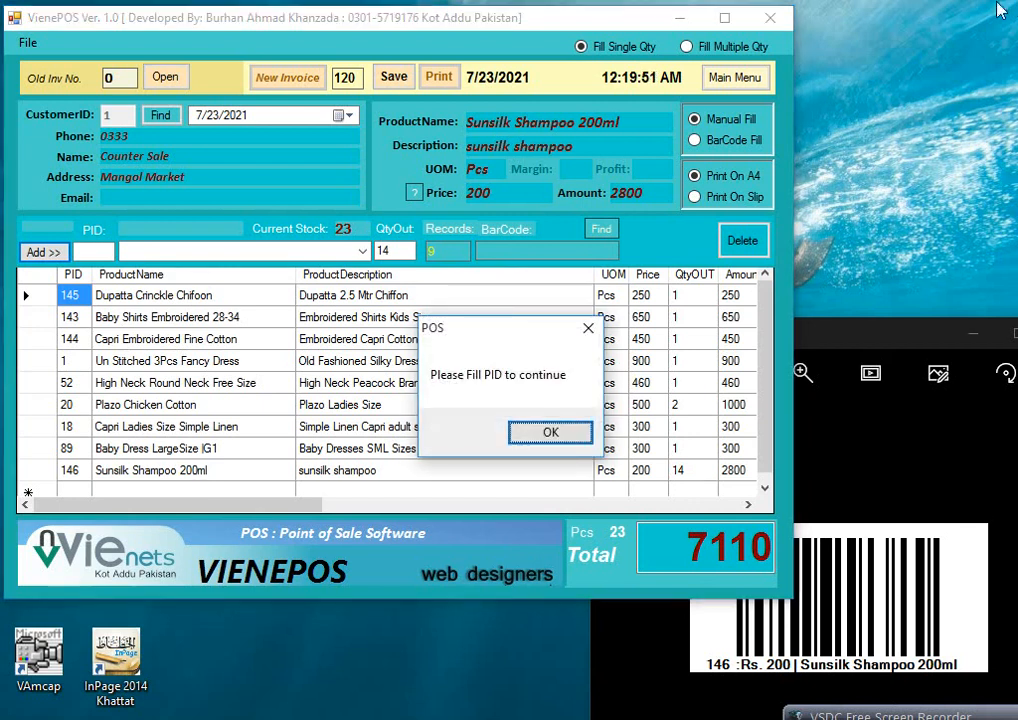
click(549, 433)
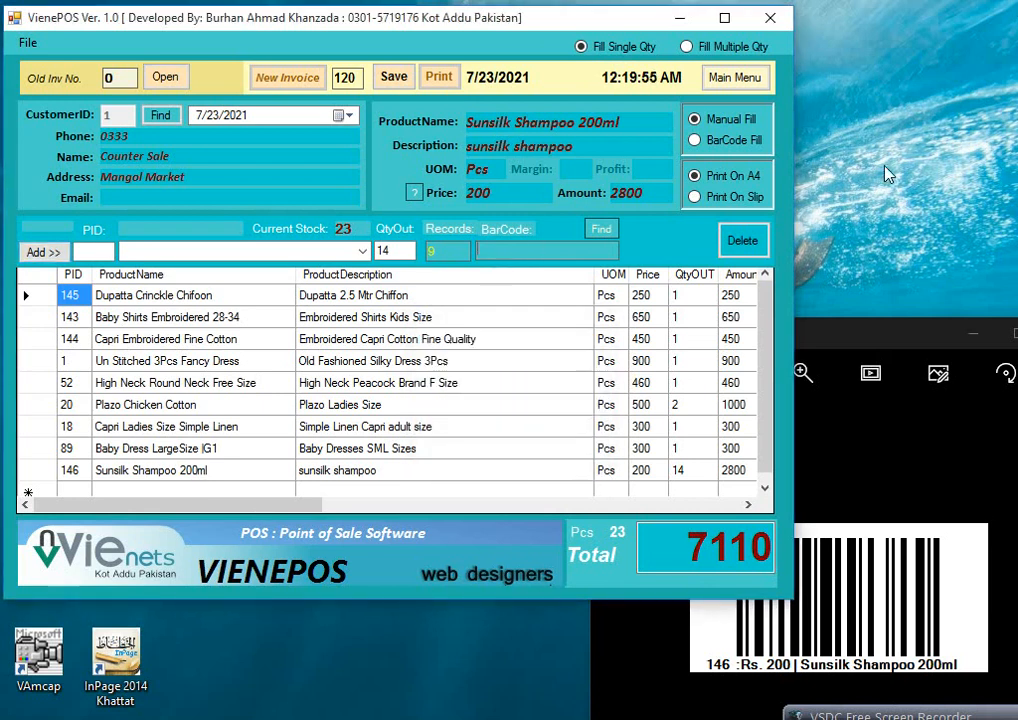
- Add another two units of Sunsilk Shampoo 200ml to the invoice through barcode 146, one at a time
key(Return)
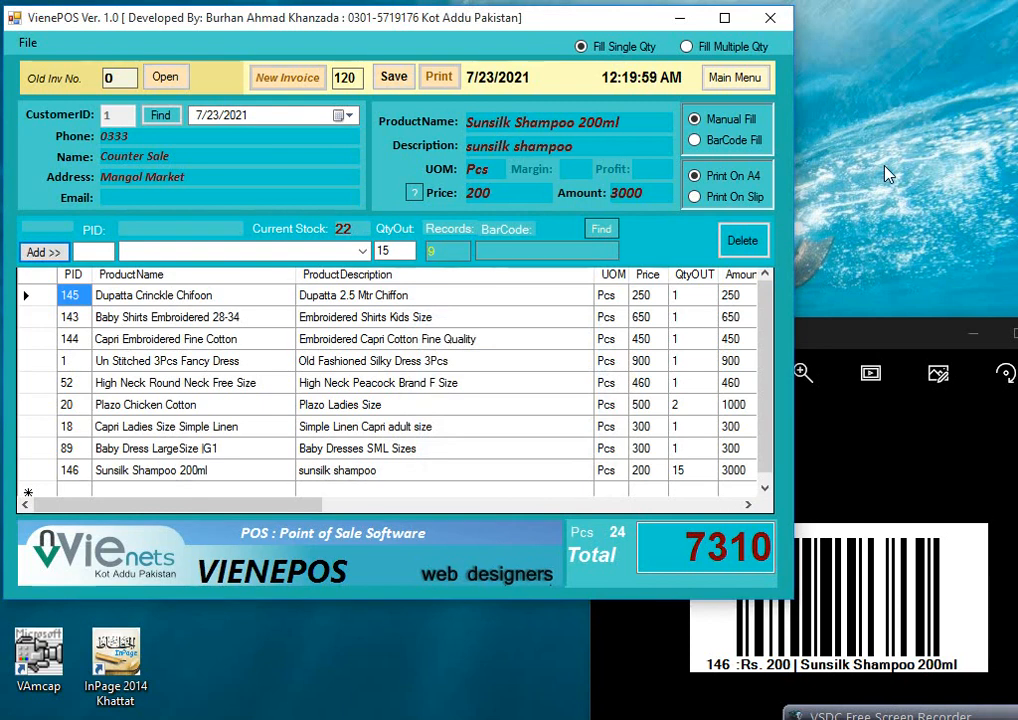
key(Return)
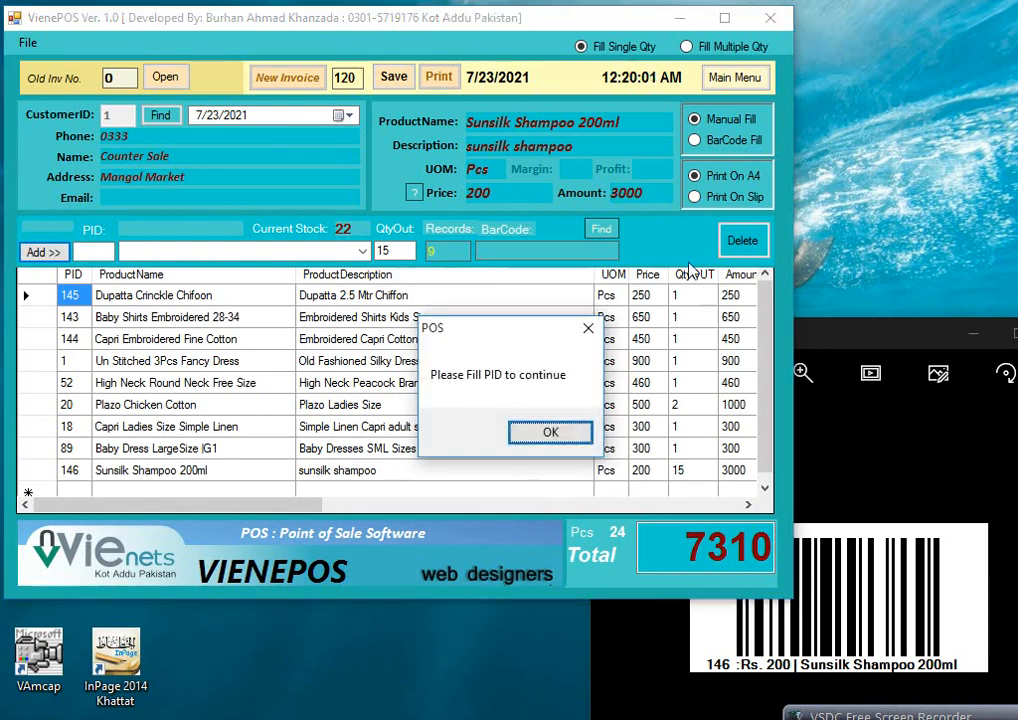
click(540, 436)
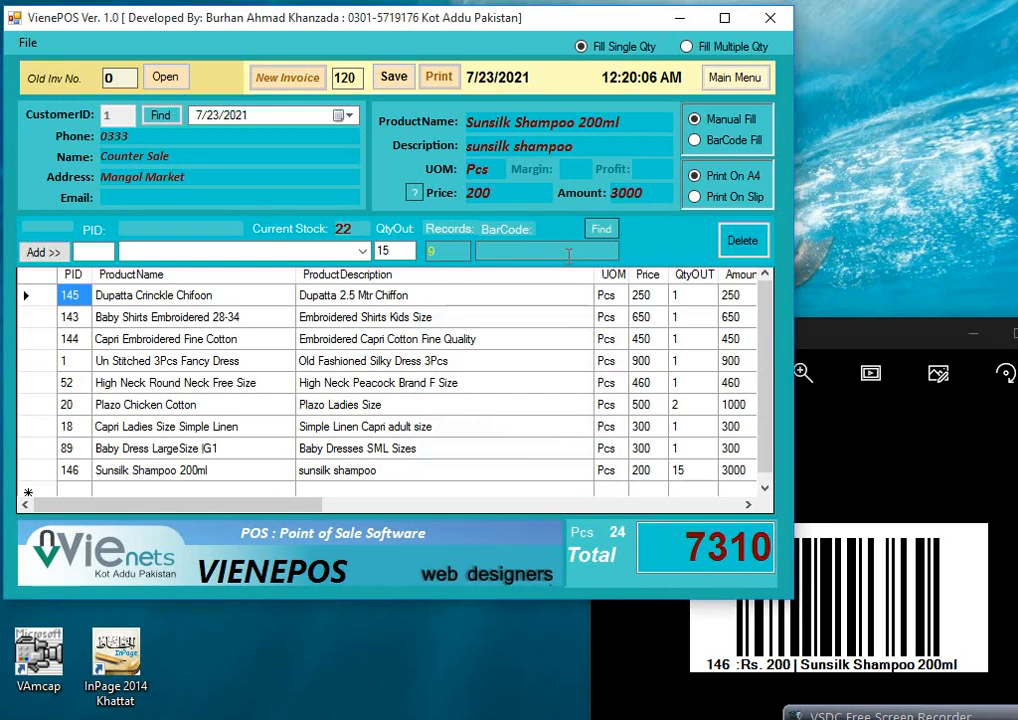
text(146)
key(Return)
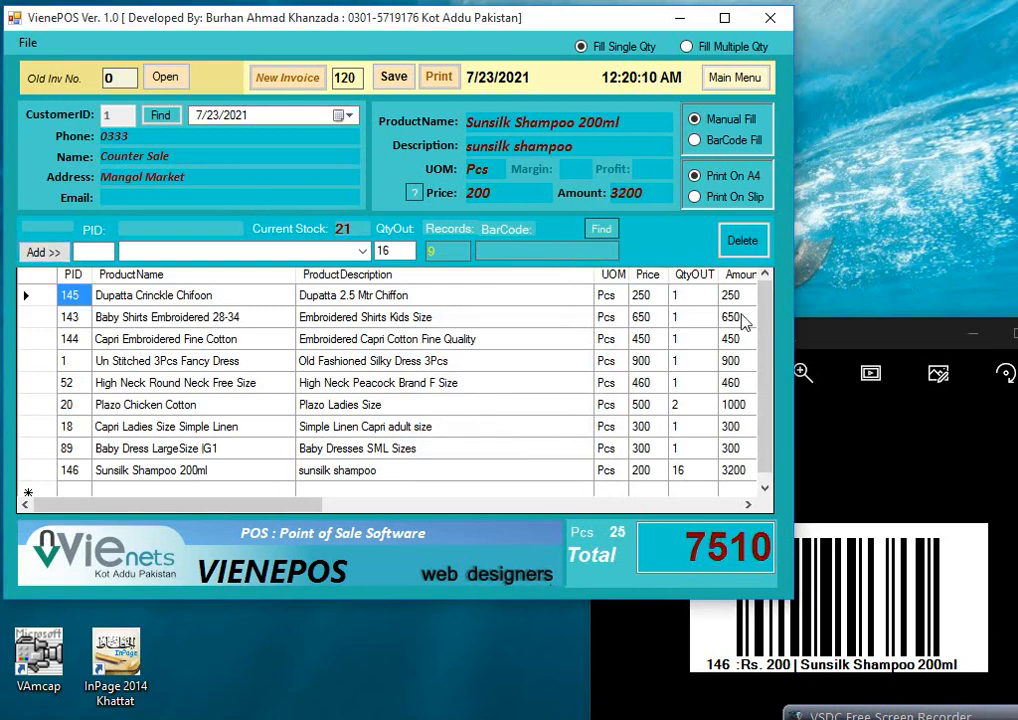
- Show the 145.png barcode in Photos, then add one unit of product 145 to the VienePOS invoice by barcode
click(853, 331)
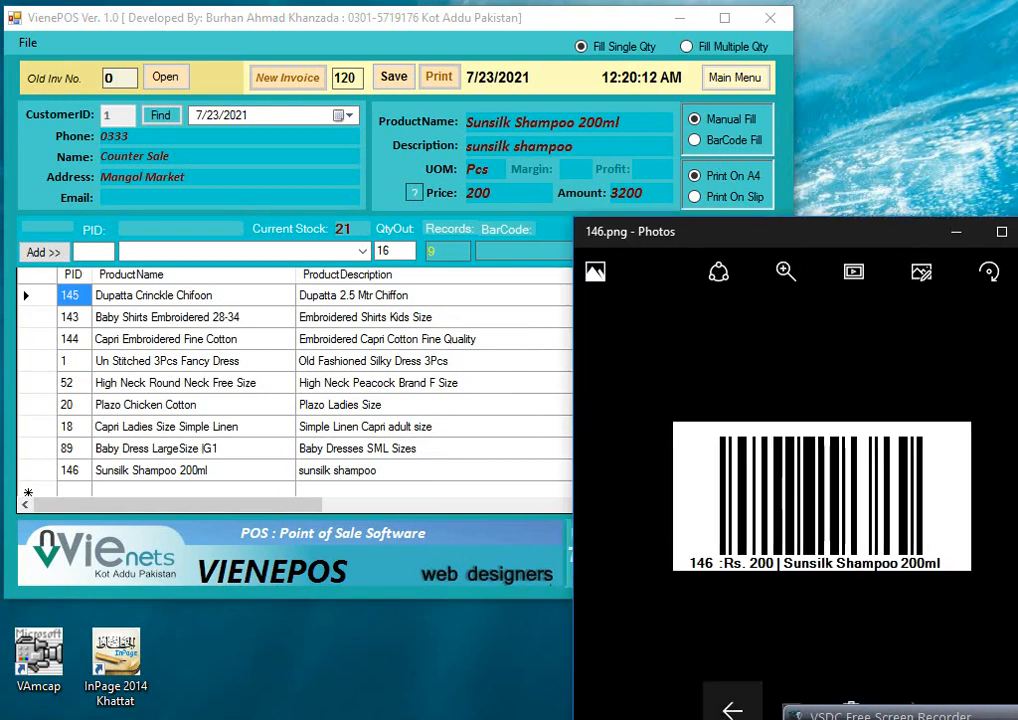
click(736, 709)
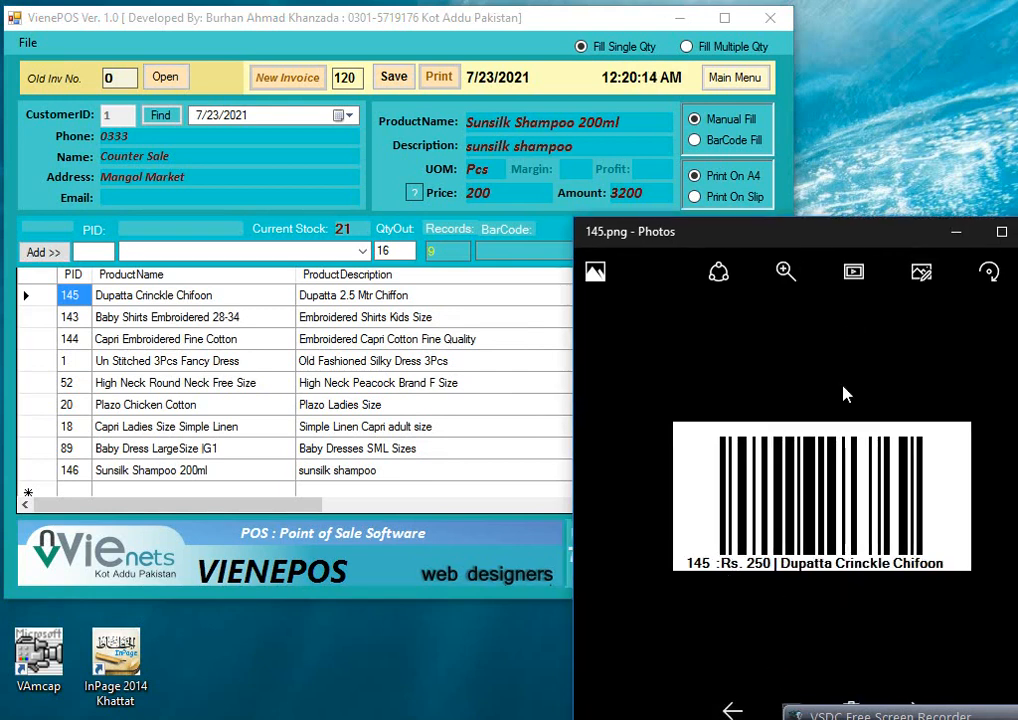
drag(816, 248, 876, 362)
click(568, 252)
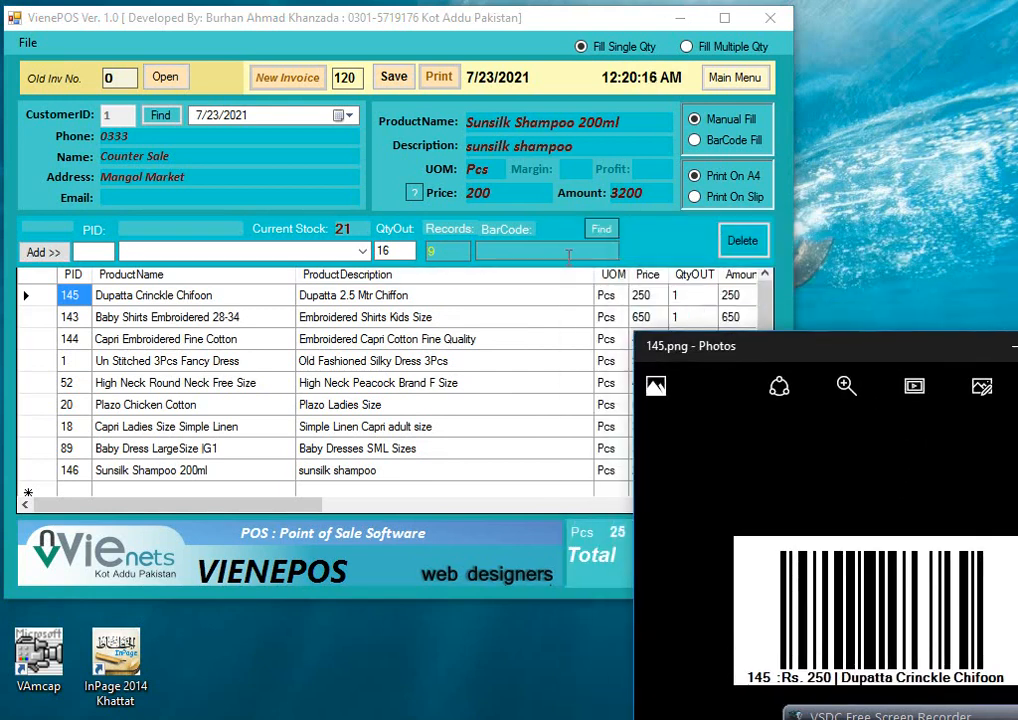
text(145)
key(Return)
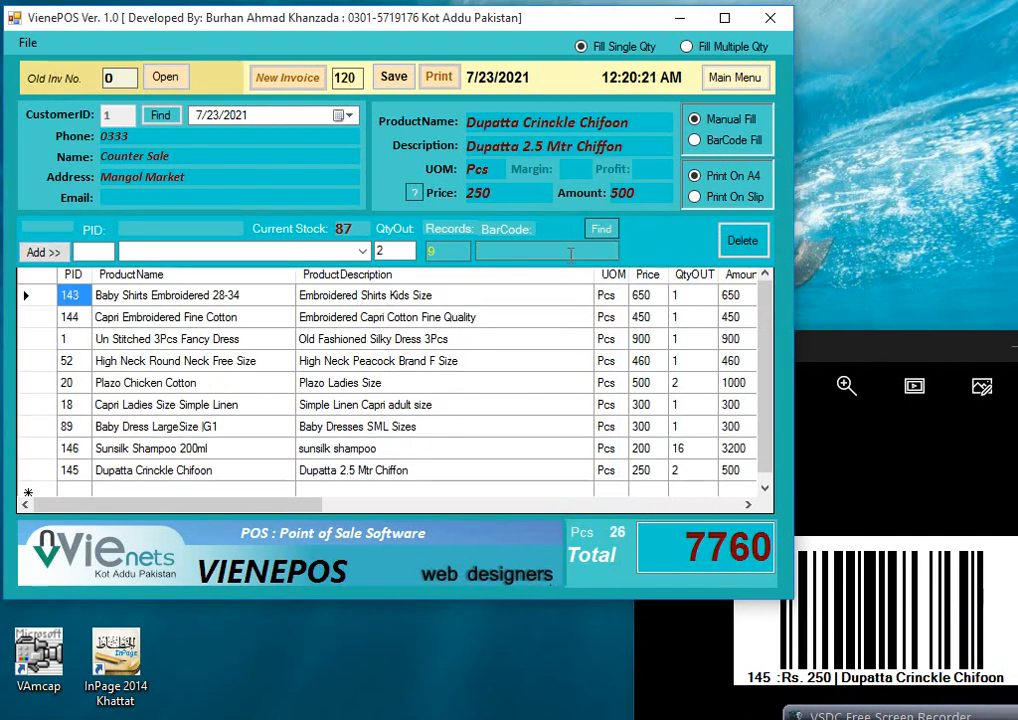
- Switch the entry mode to BarCode Fill and add product 145 to the invoice four times, one unit each
click(733, 137)
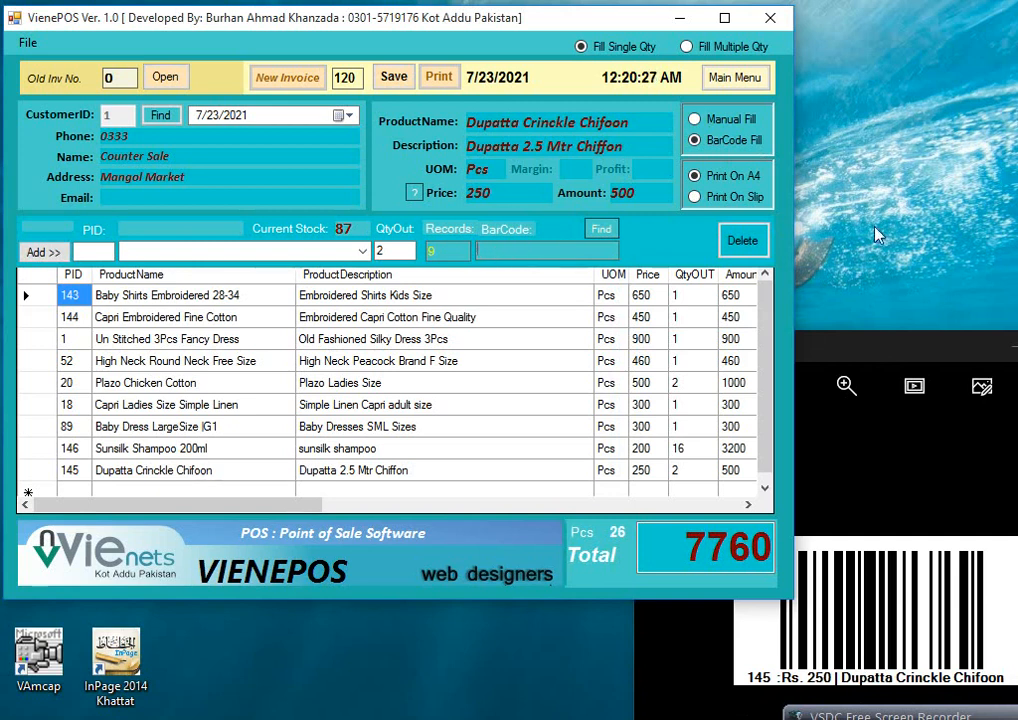
text(145)
key(Return)
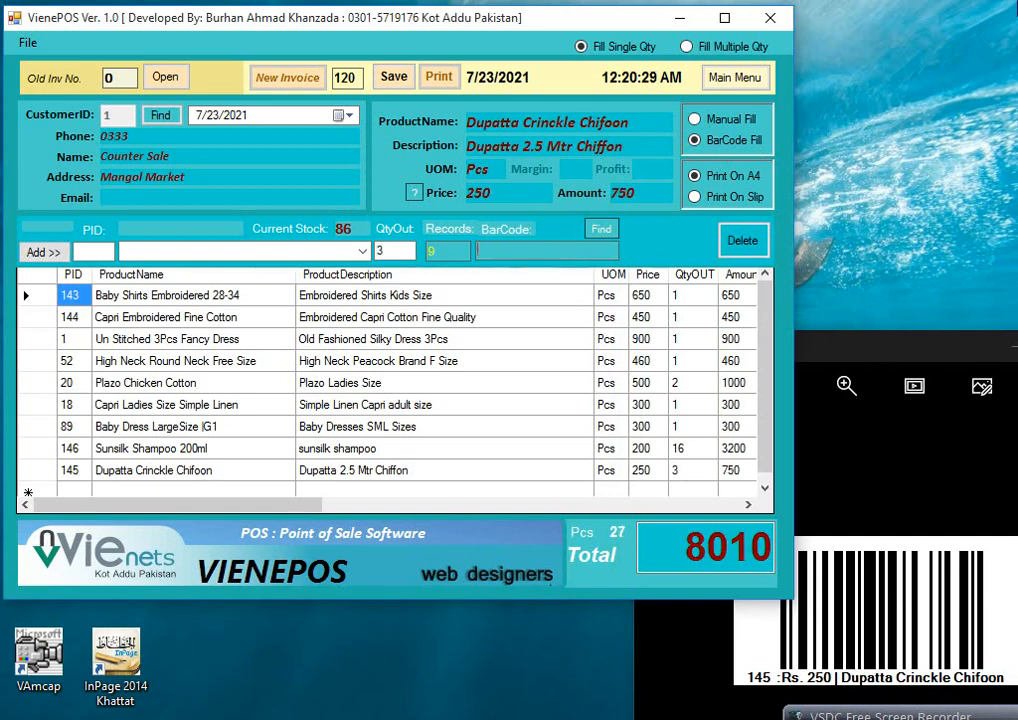
text(145)
key(Return)
text(145)
key(Return)
text(145)
key(Return)
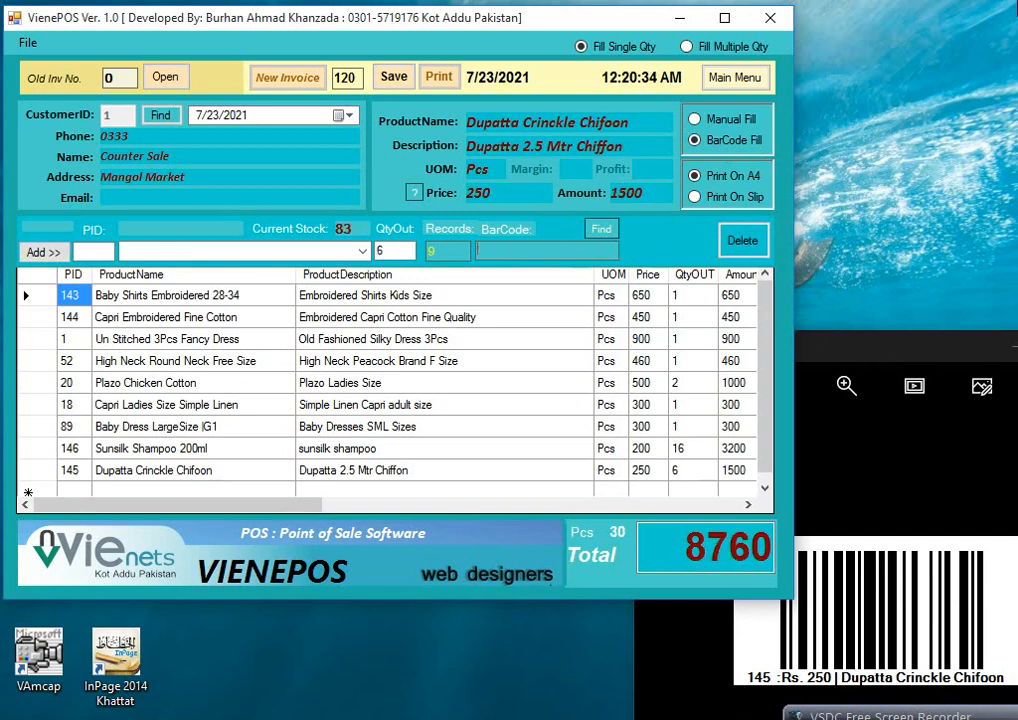
- Switch to Photos, display the 144.png barcode image and place it beside the invoice
click(889, 350)
drag(889, 350, 855, 280)
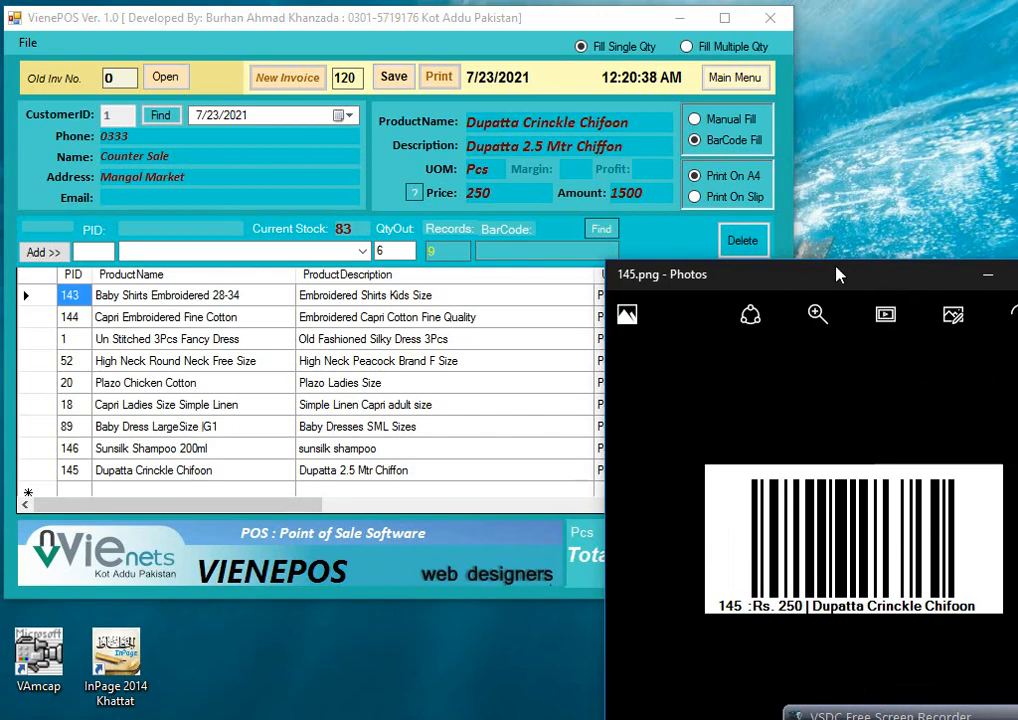
double_click(838, 274)
double_click(866, 12)
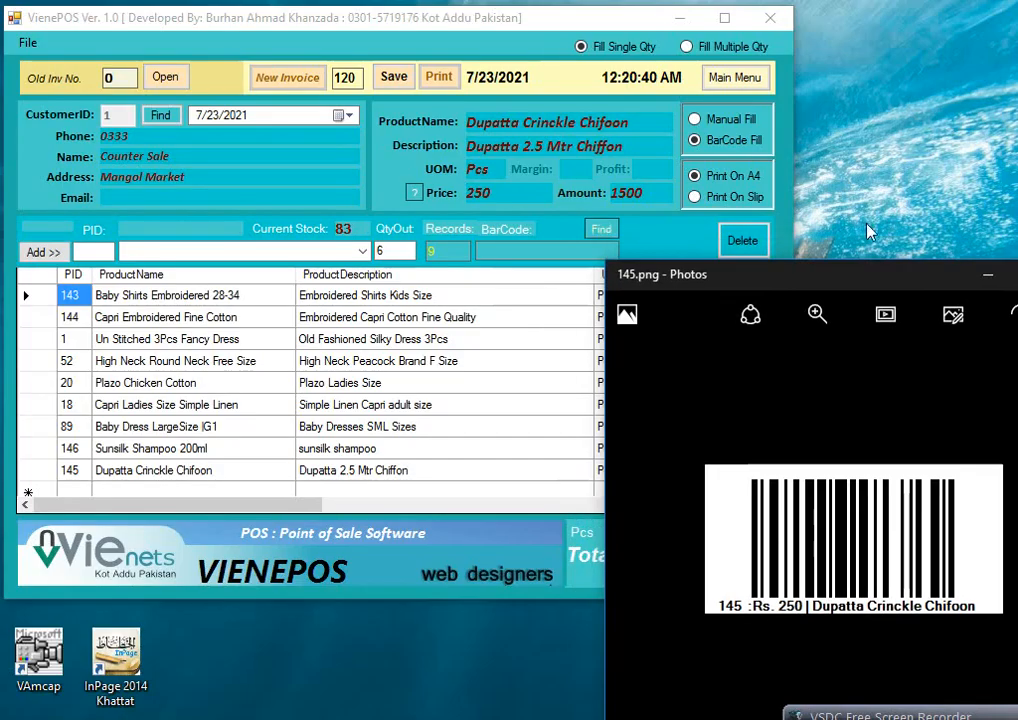
drag(872, 272, 878, 165)
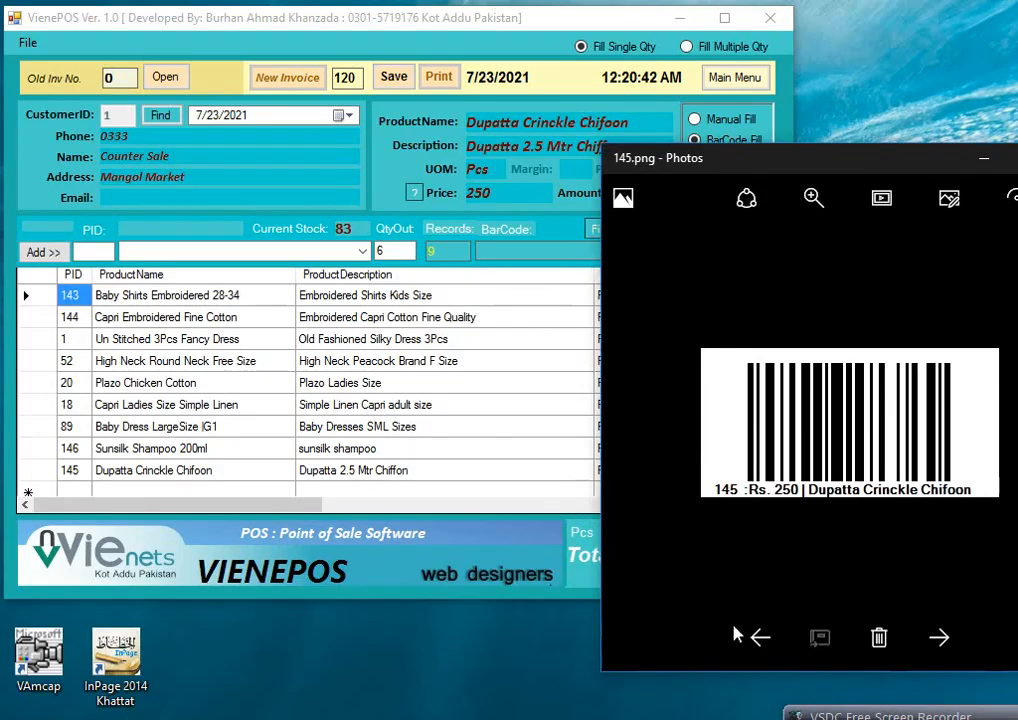
click(760, 637)
drag(808, 175, 826, 356)
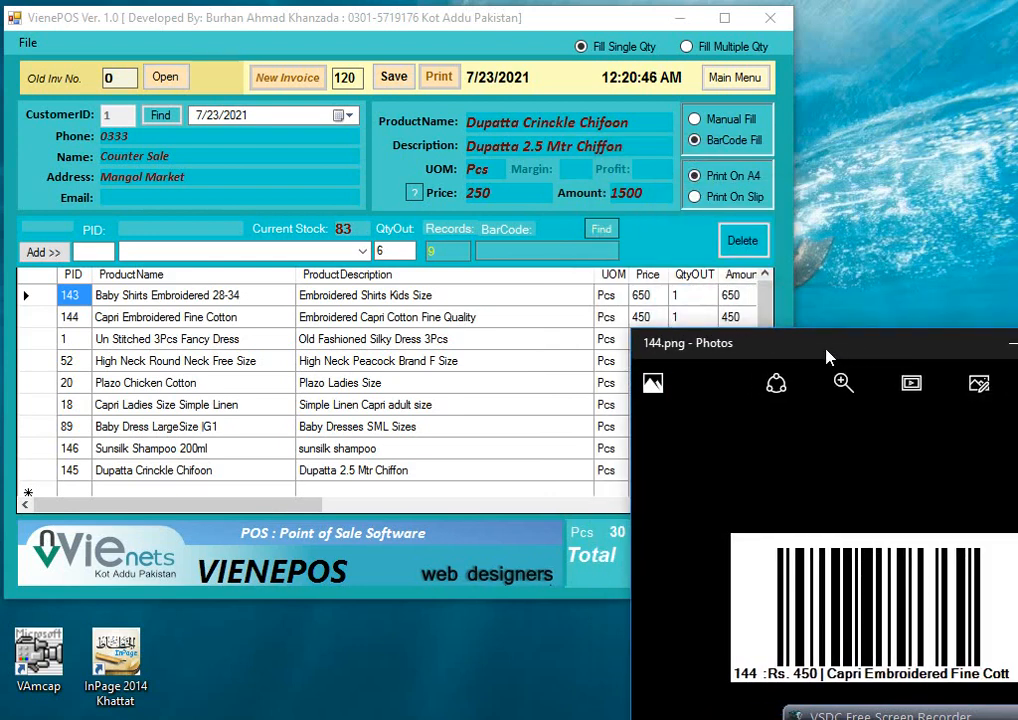
- Return to VienePOS and add two units of product 144, Capri Embroidered Fine Cotton, by barcode
click(557, 248)
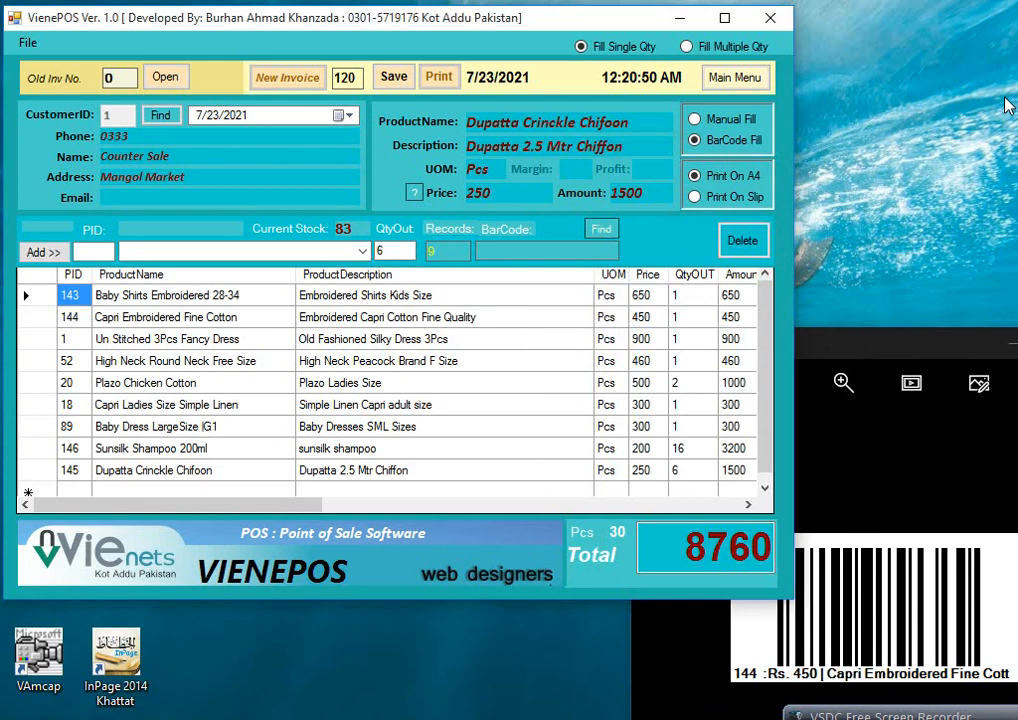
text(144)
key(Return)
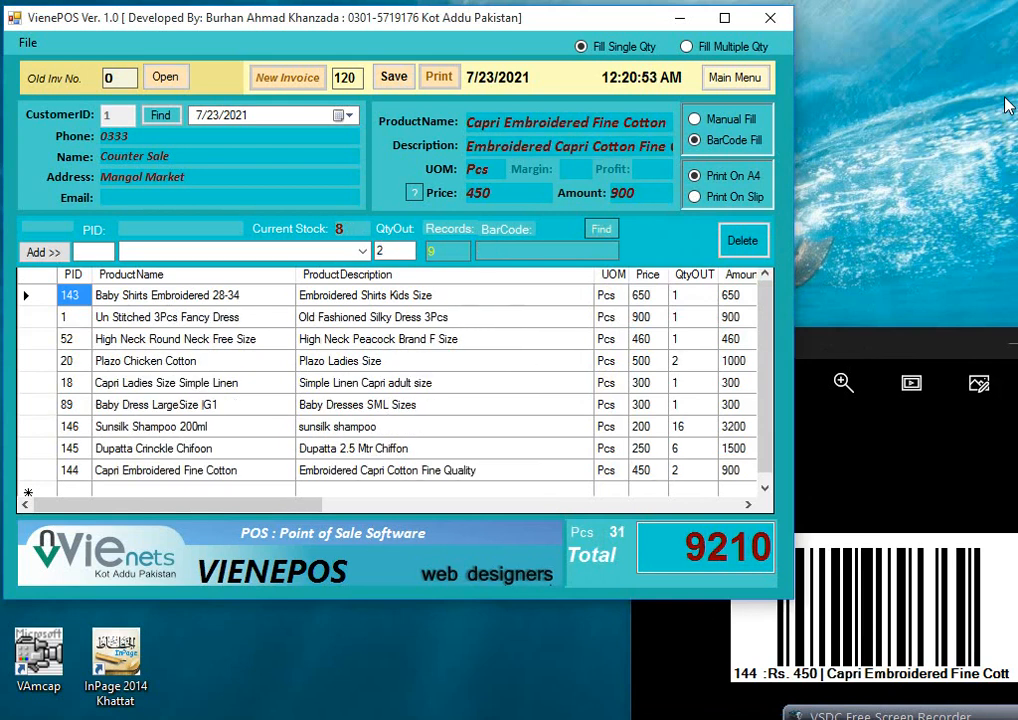
text(144)
key(Return)
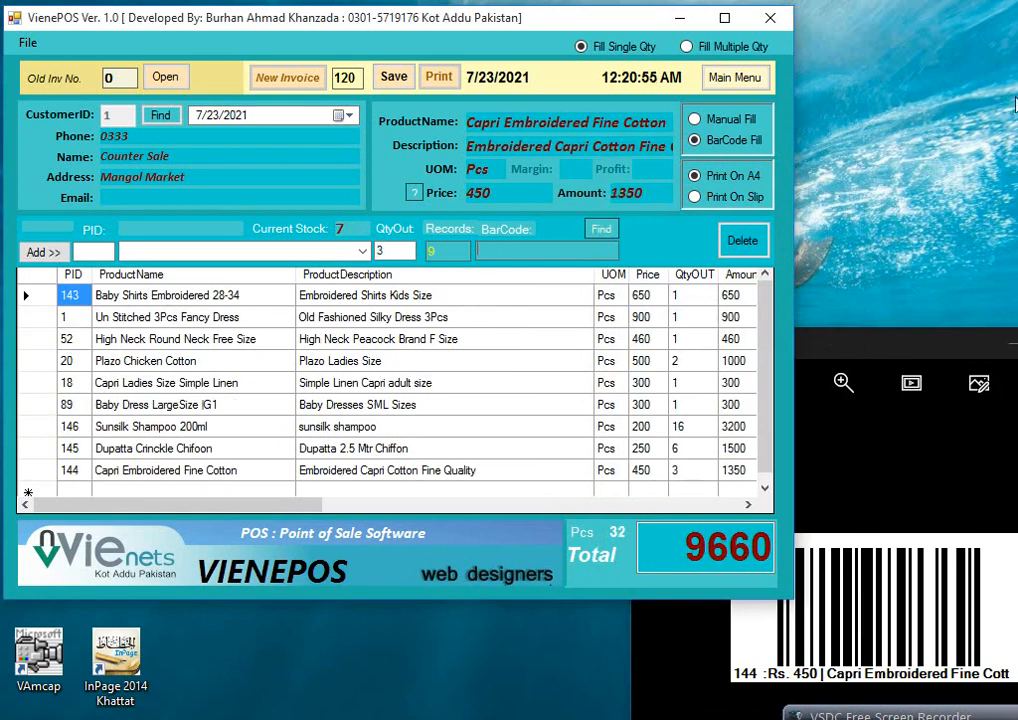
- Set the invoice to Fill Multiple Qty and display the 15.png barcode image in Photos beside it
click(688, 46)
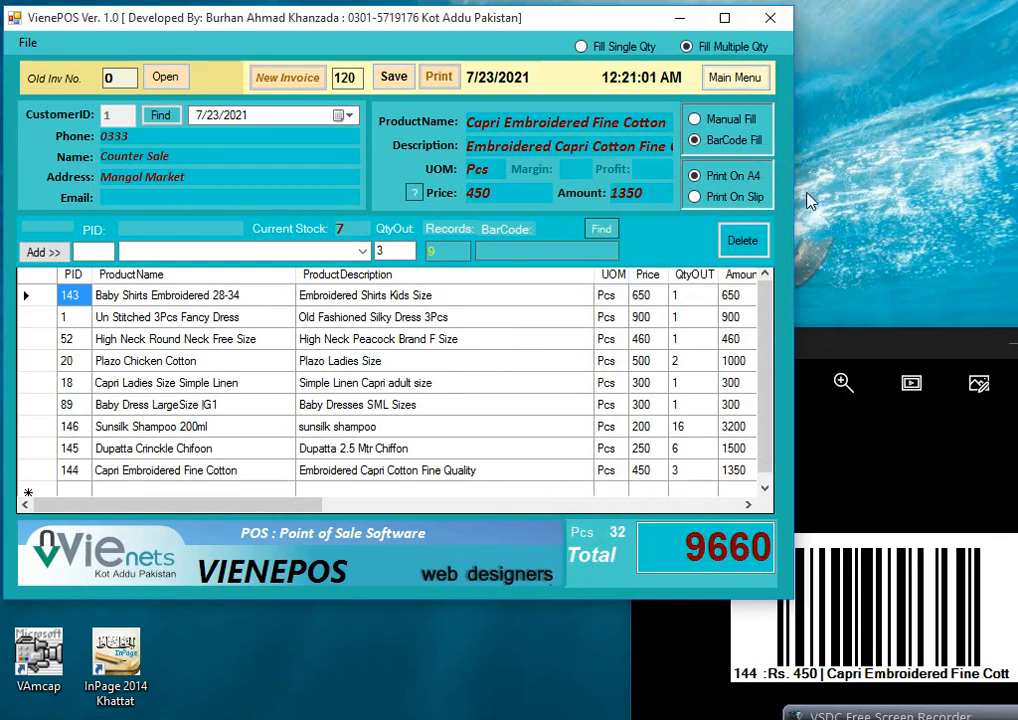
click(850, 346)
drag(830, 344, 831, 133)
click(788, 610)
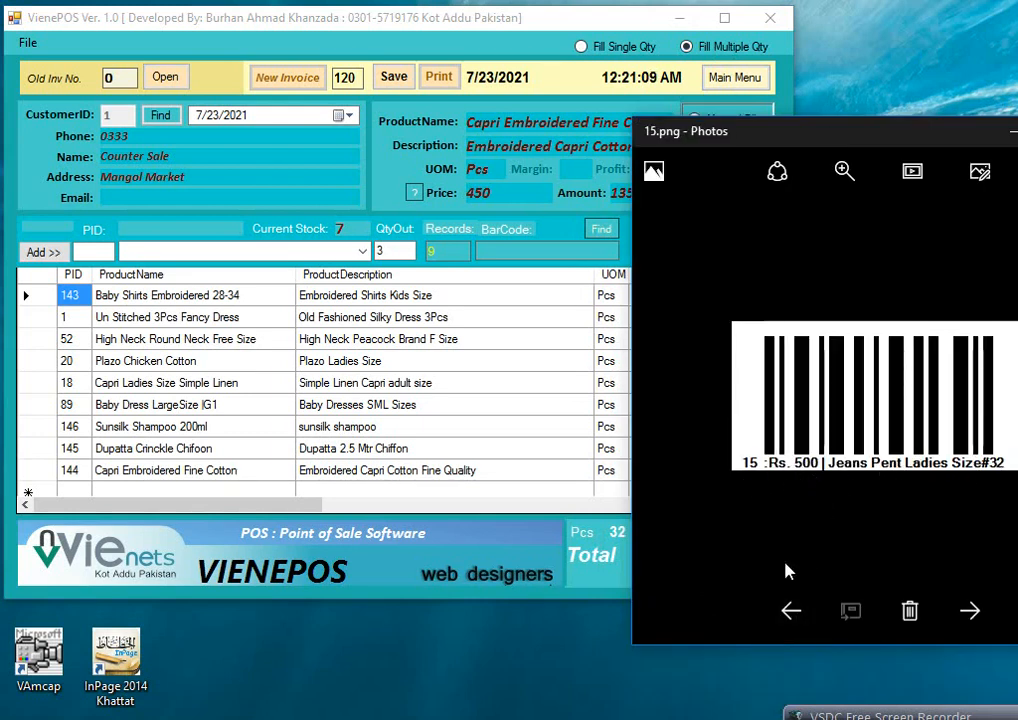
drag(766, 130, 735, 361)
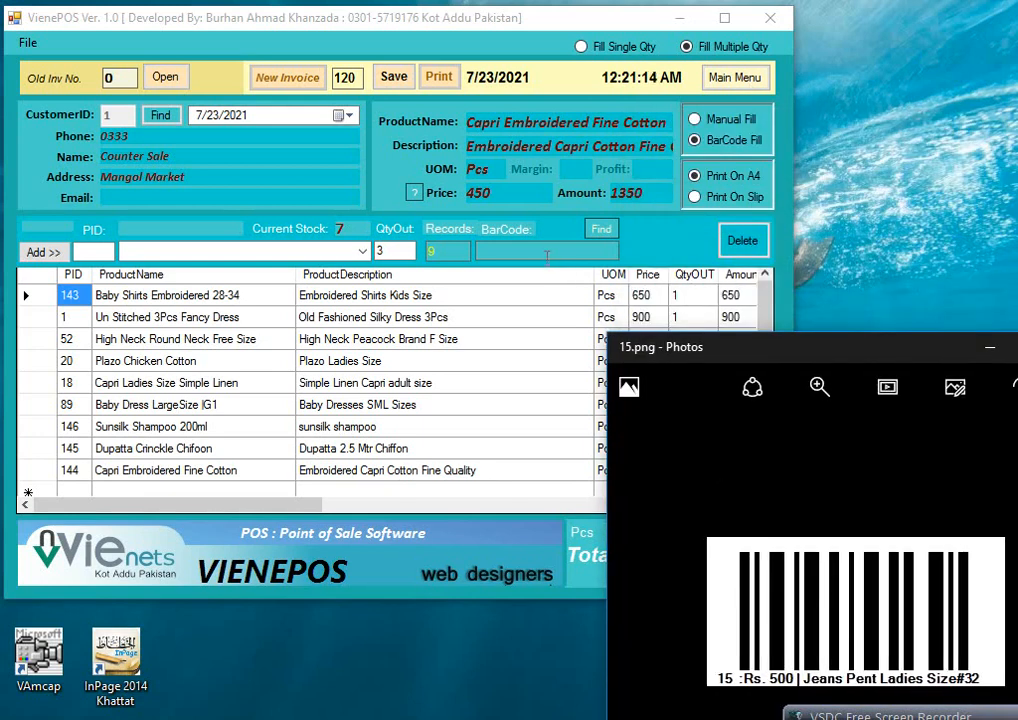
- Try to add one unit of product 15, Jeans Pent Ladies Size#32, to the VienePOS invoice by barcode
click(547, 253)
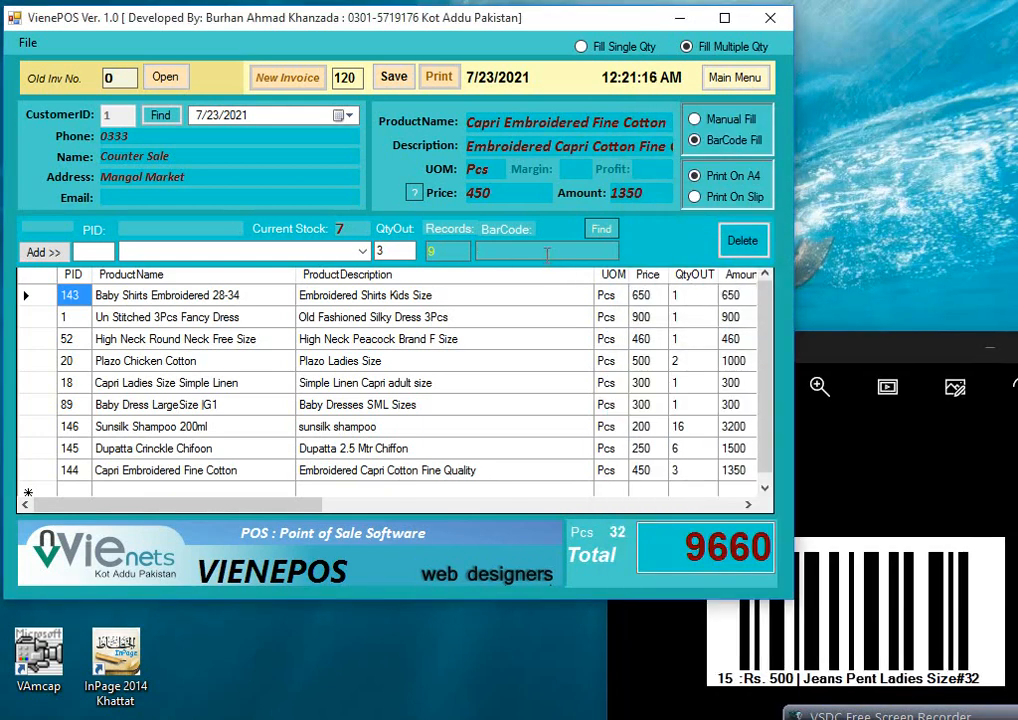
text(15)
key(Return)
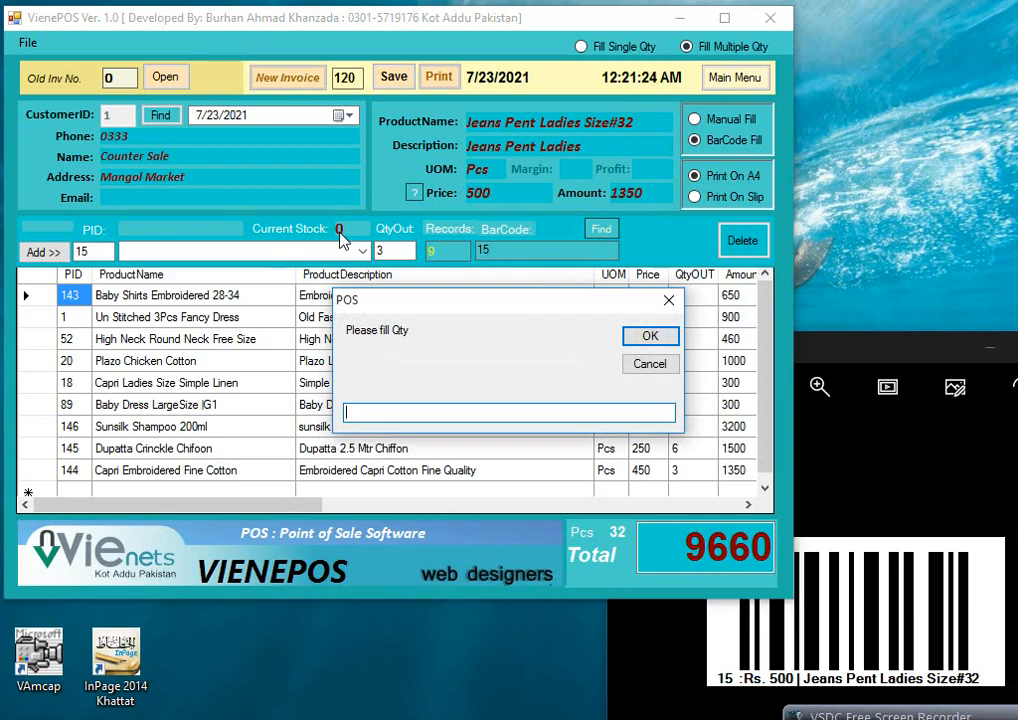
text(1)
key(Return)
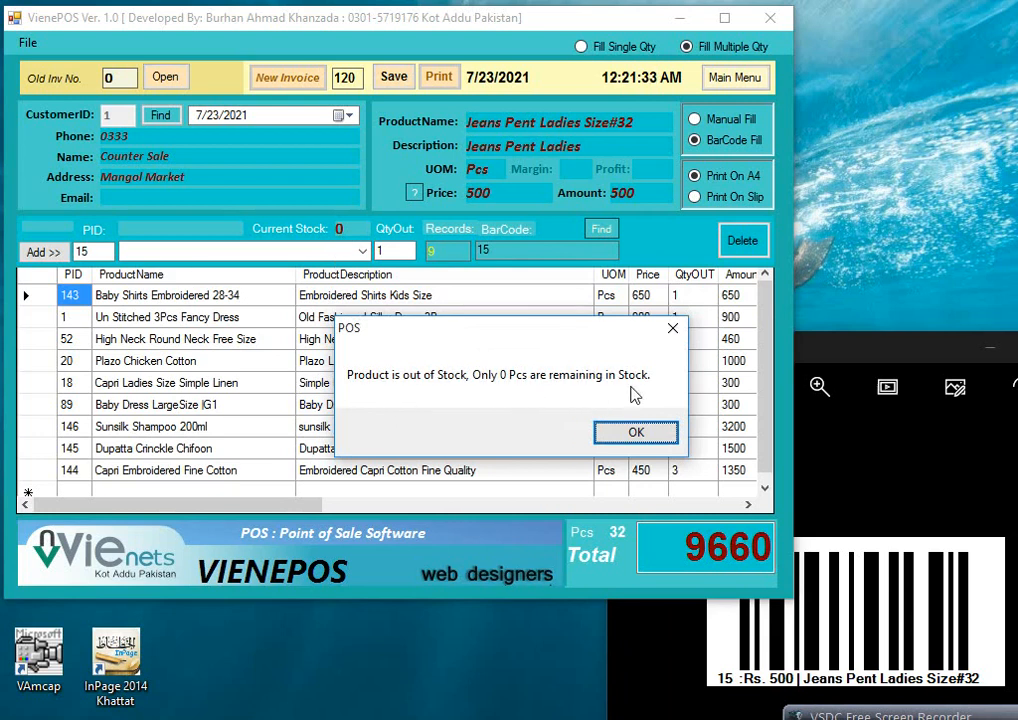
click(640, 432)
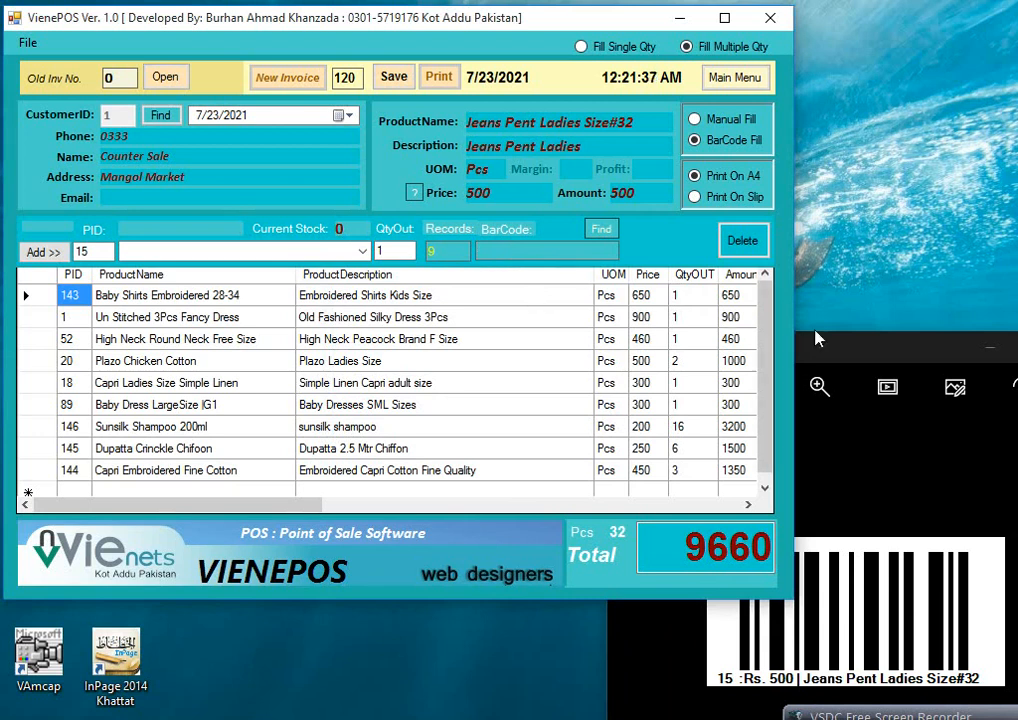
- Switch to Photos, display the 14.png barcode image and place it beside the invoice
click(841, 350)
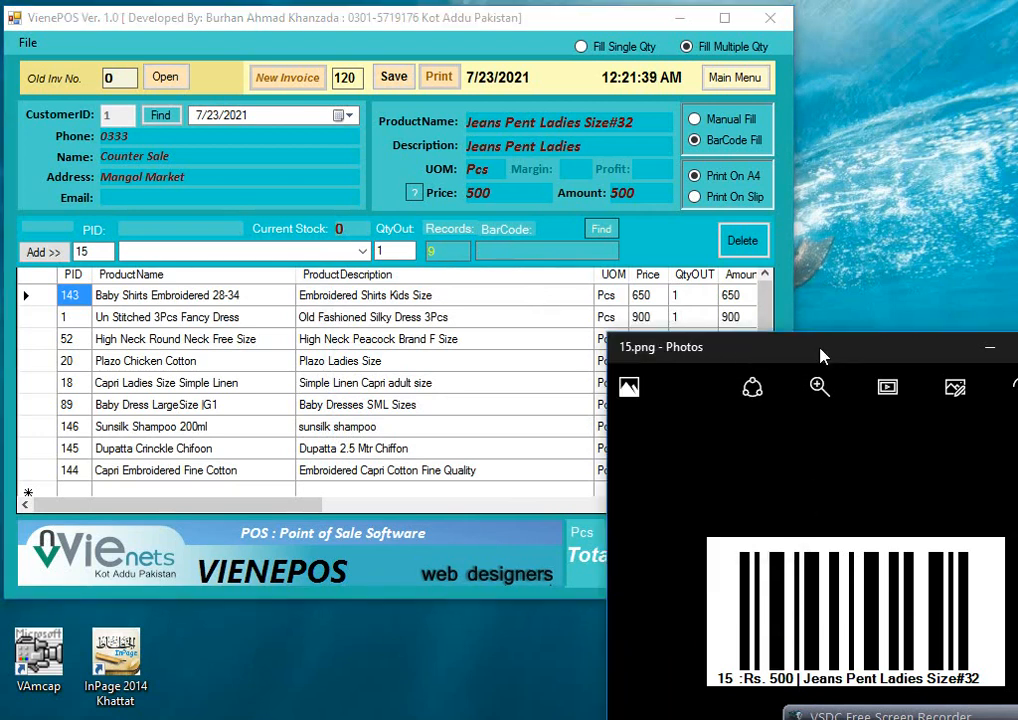
drag(822, 352, 760, 171)
click(705, 645)
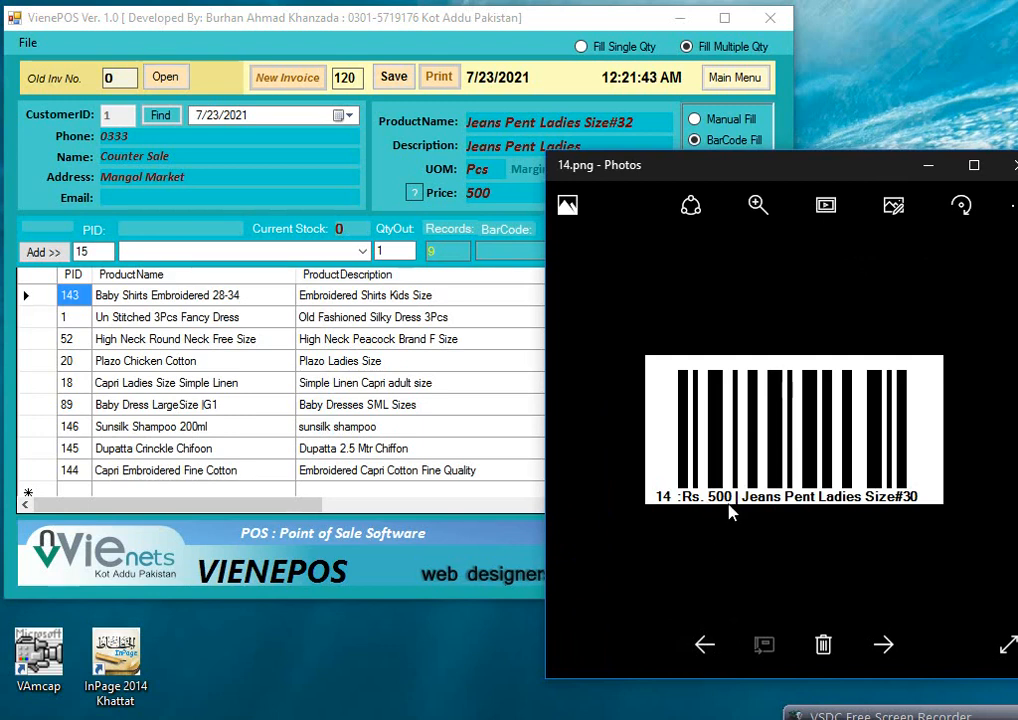
drag(683, 177, 773, 379)
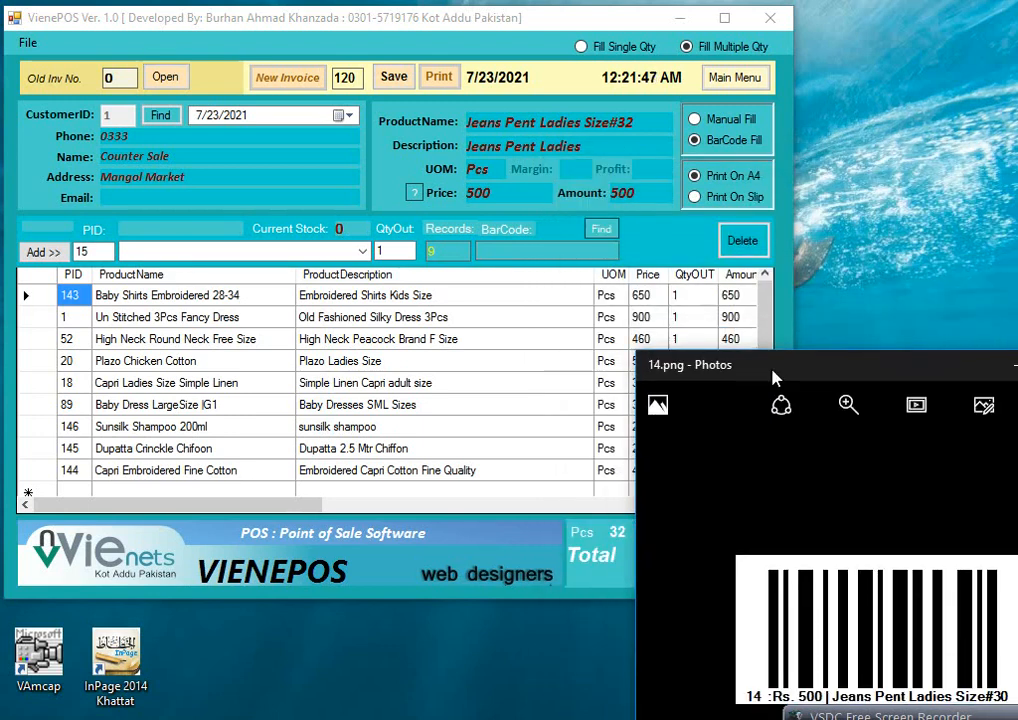
- Return to VienePOS and try to add one unit of product 14, Jeans Pent Ladies Size#30, by barcode
click(494, 248)
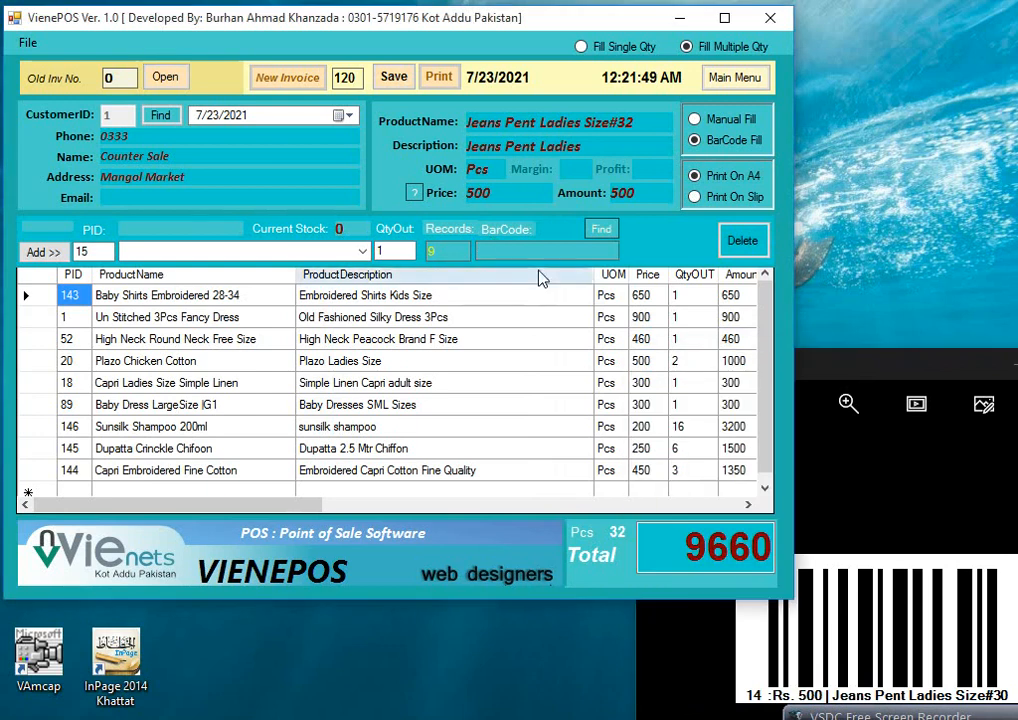
text(14)
key(Return)
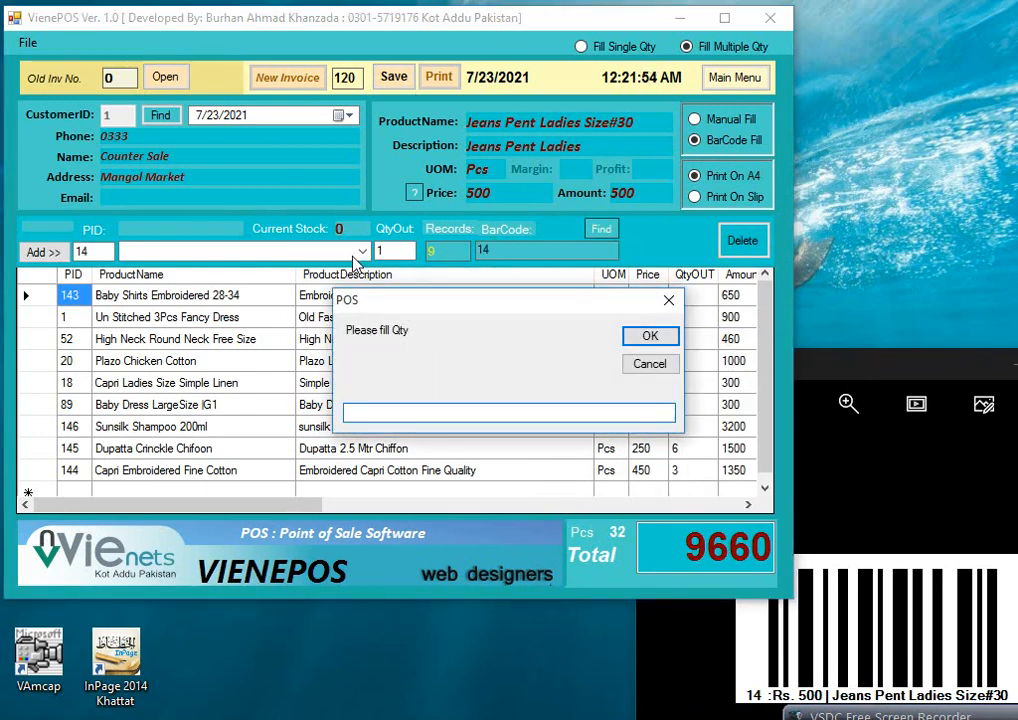
text(1)
key(Return)
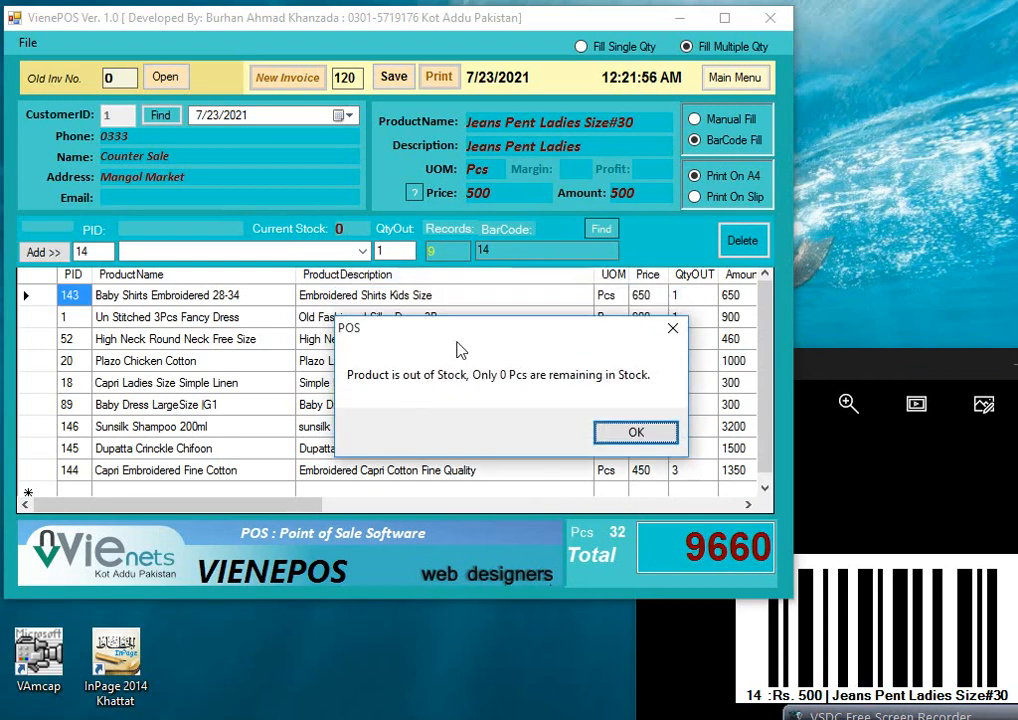
click(645, 437)
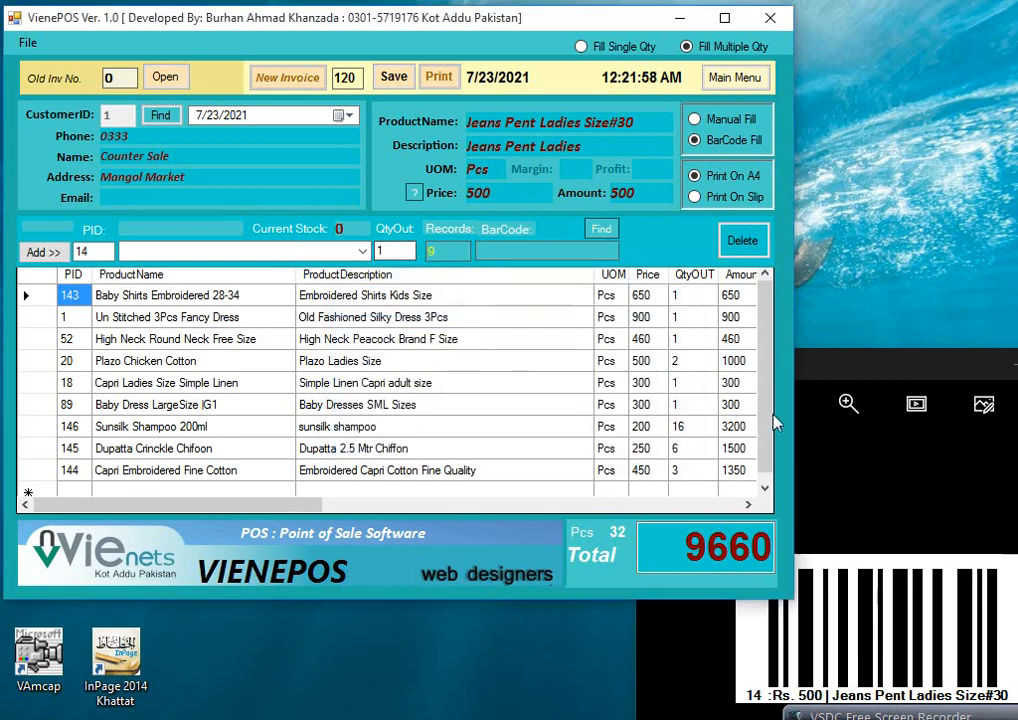
- Switch to Photos, go back to the 9.png barcode image and place it beside the invoice
drag(894, 362, 794, 159)
click(740, 630)
click(740, 630)
click(740, 630)
click(740, 630)
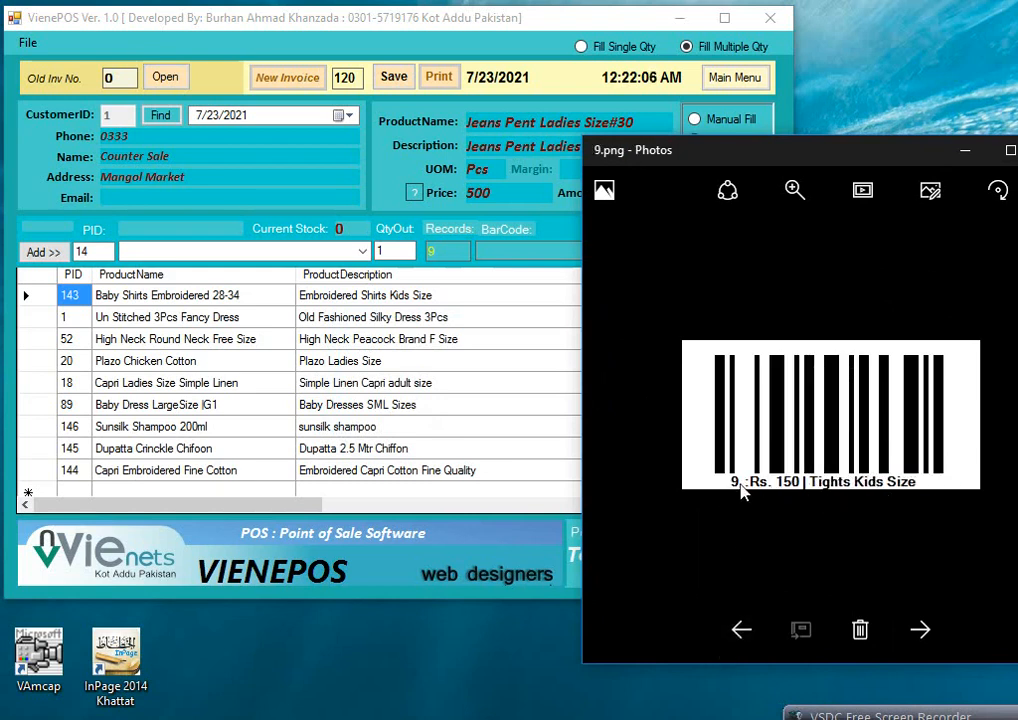
drag(766, 166, 826, 347)
- Return to VienePOS and try to add one unit of product 9, Tights Kids Size, by barcode
click(537, 252)
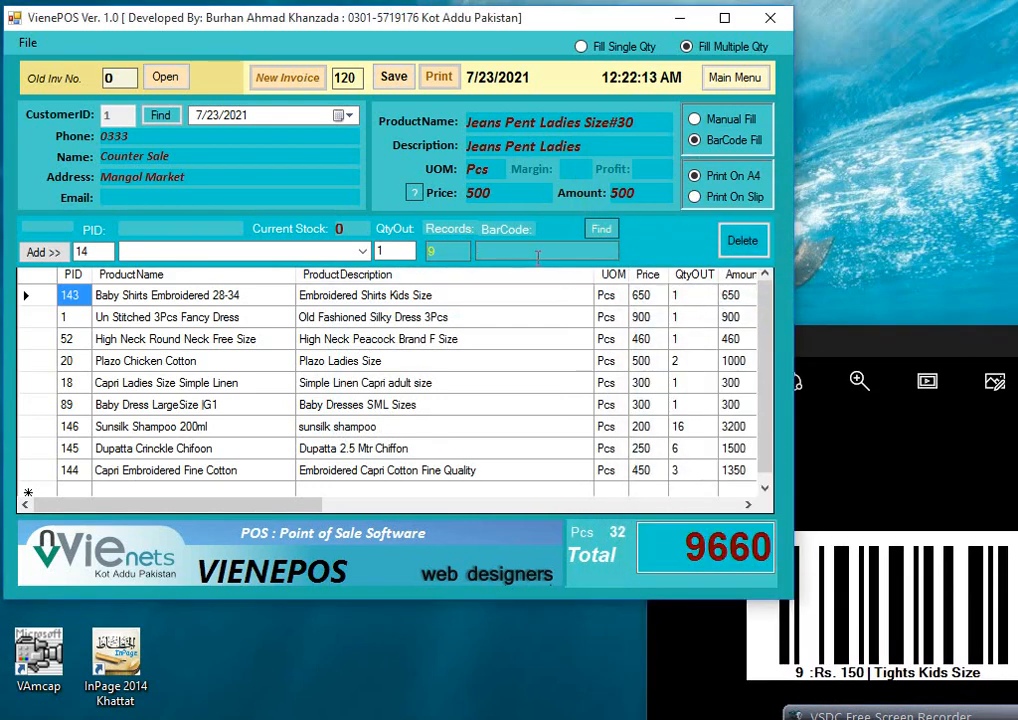
text(9)
key(Return)
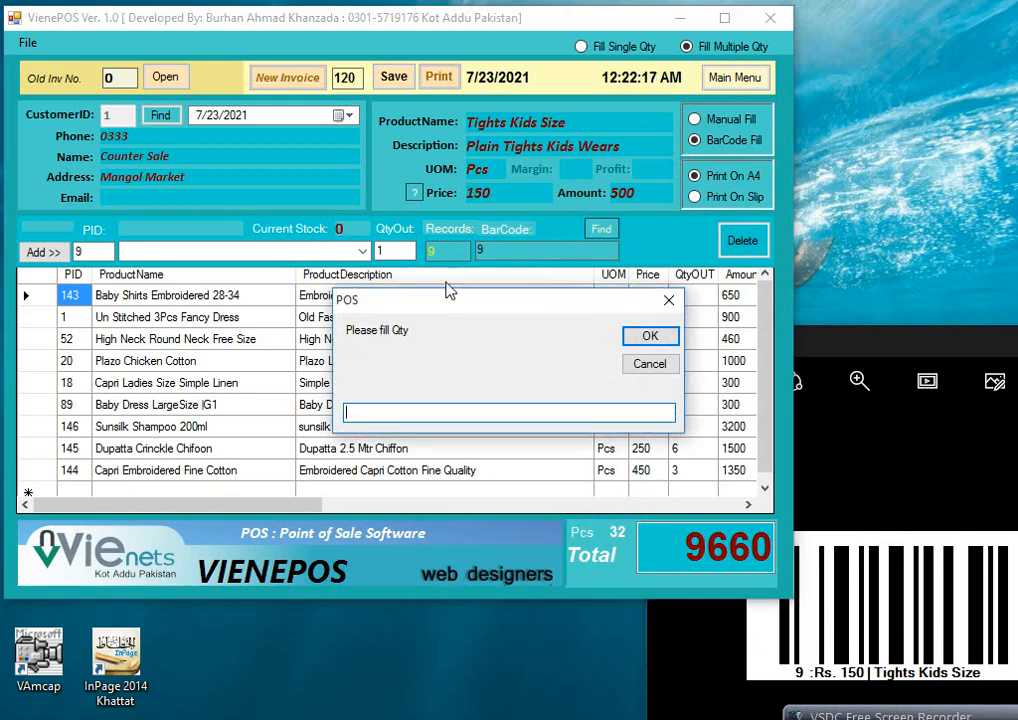
text(1)
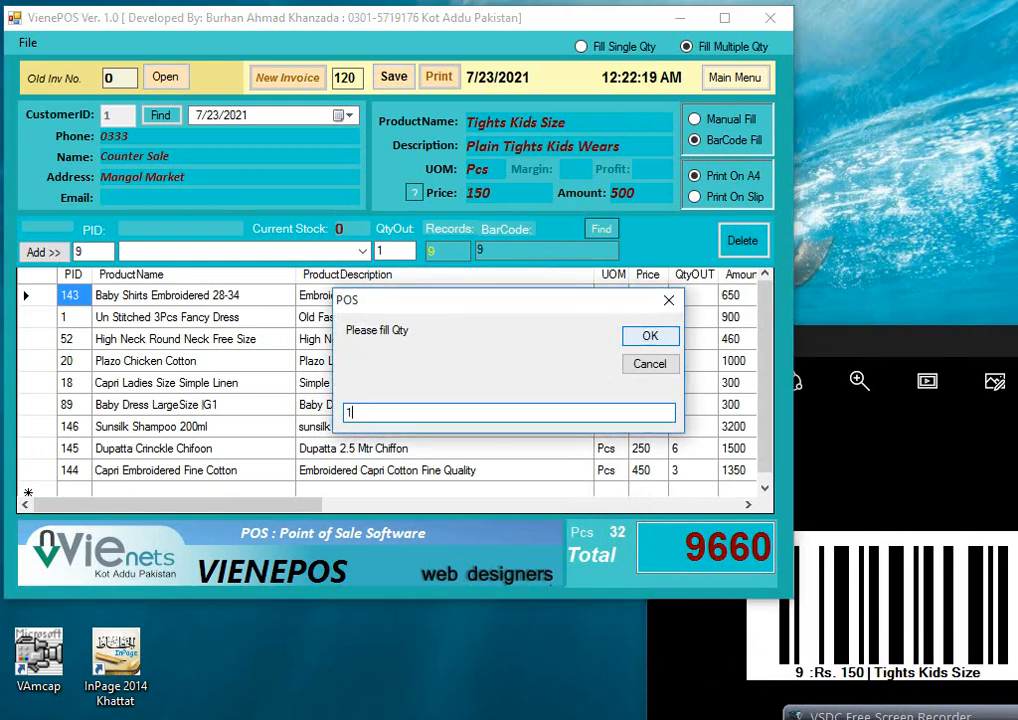
click(664, 344)
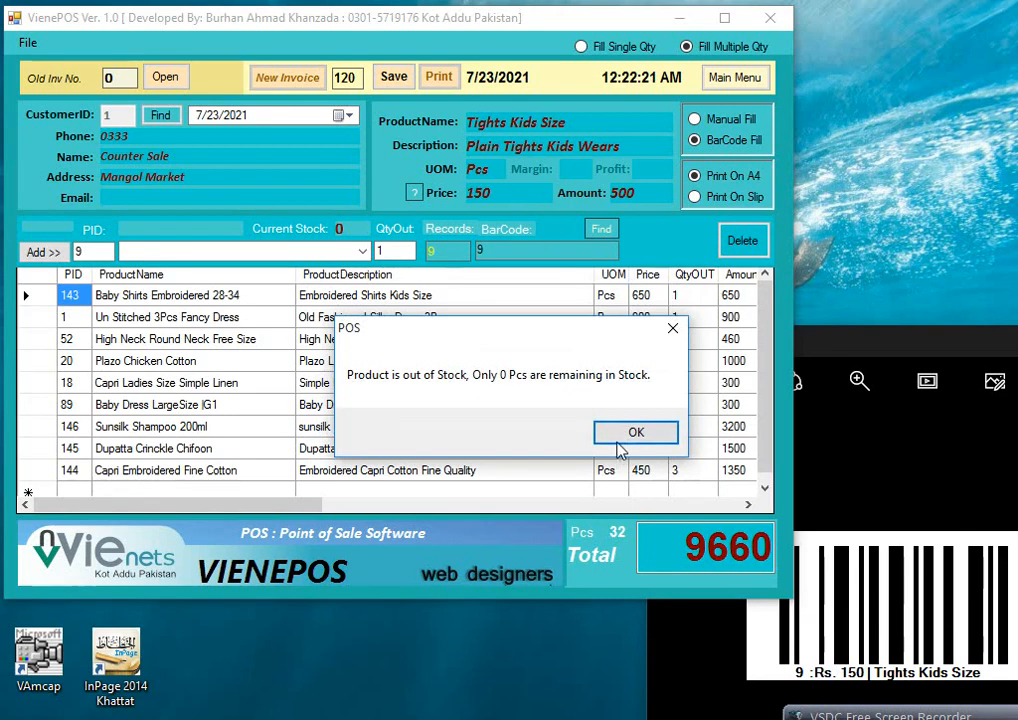
click(620, 438)
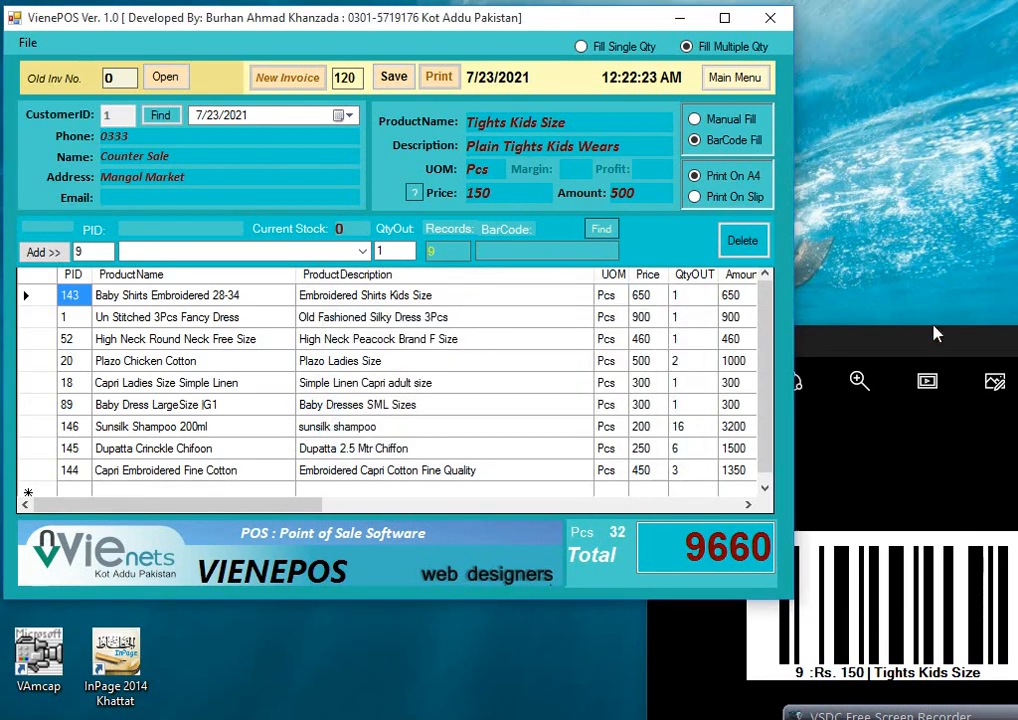
- Switch to Photos, display the 8.png barcode image and position it so its label is readable beside the invoice
click(845, 360)
drag(834, 340, 787, 203)
click(763, 684)
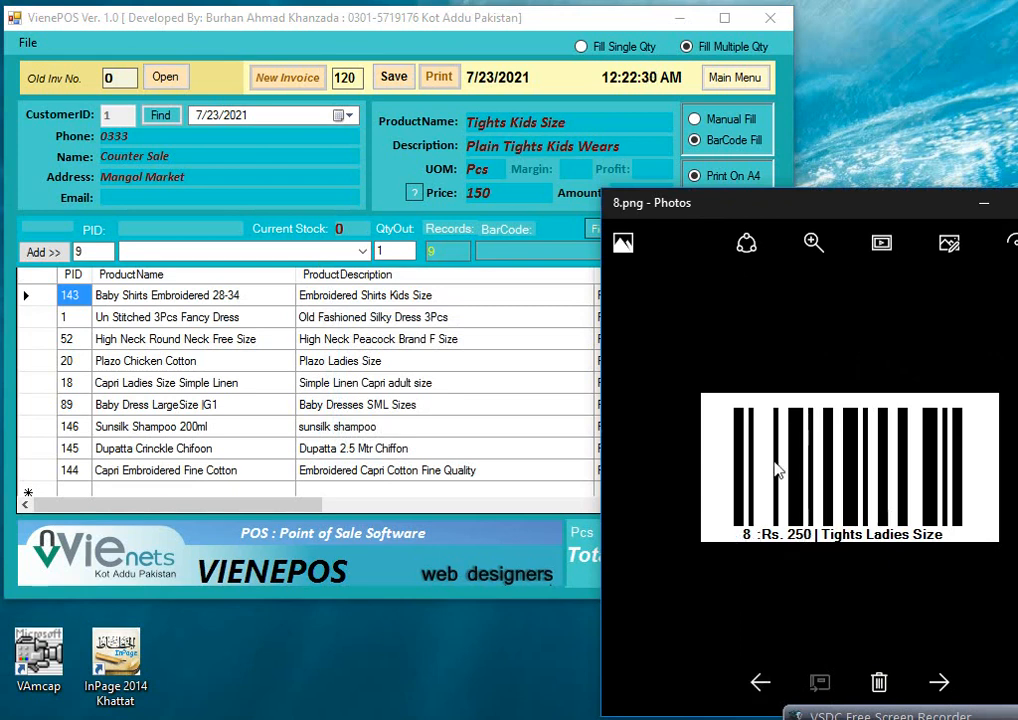
drag(799, 217, 882, 375)
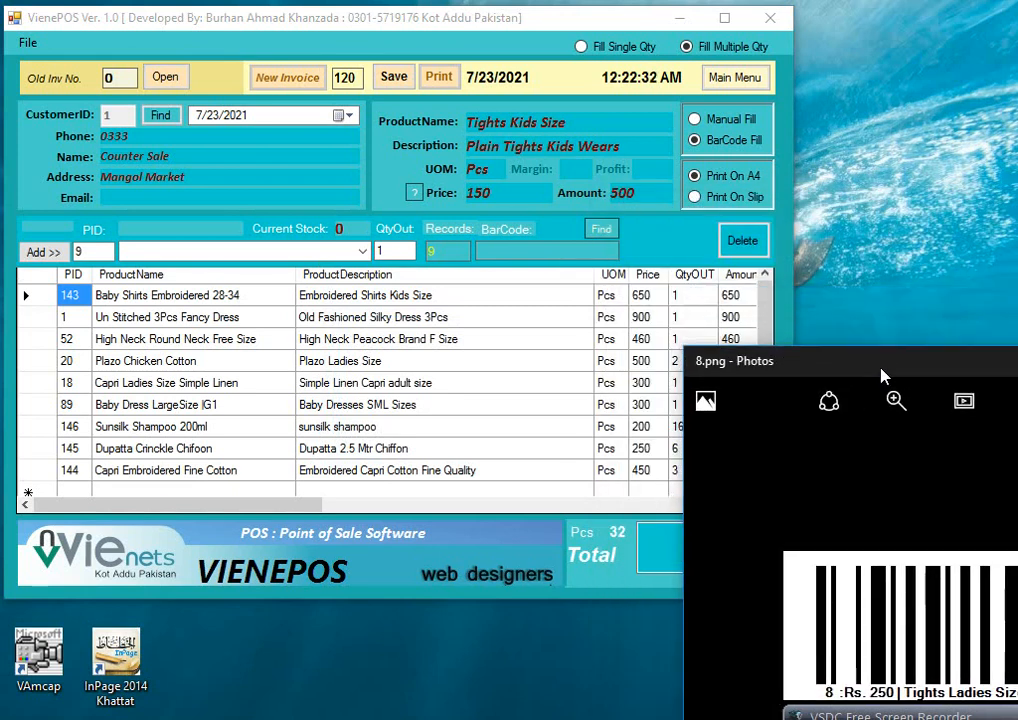
click(529, 253)
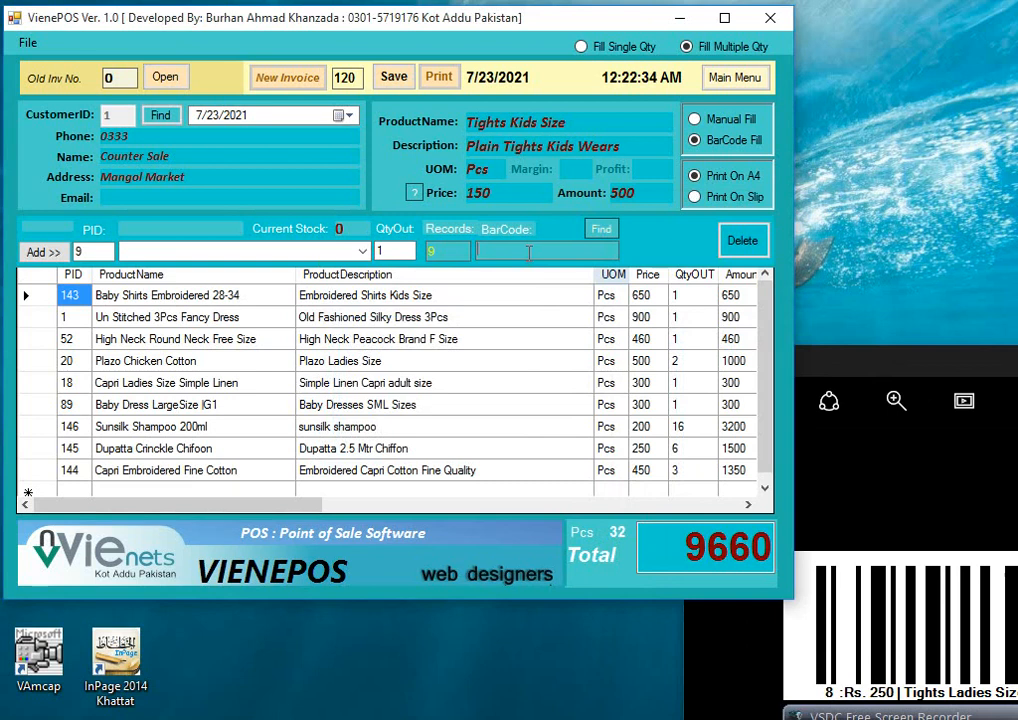
drag(841, 359, 811, 363)
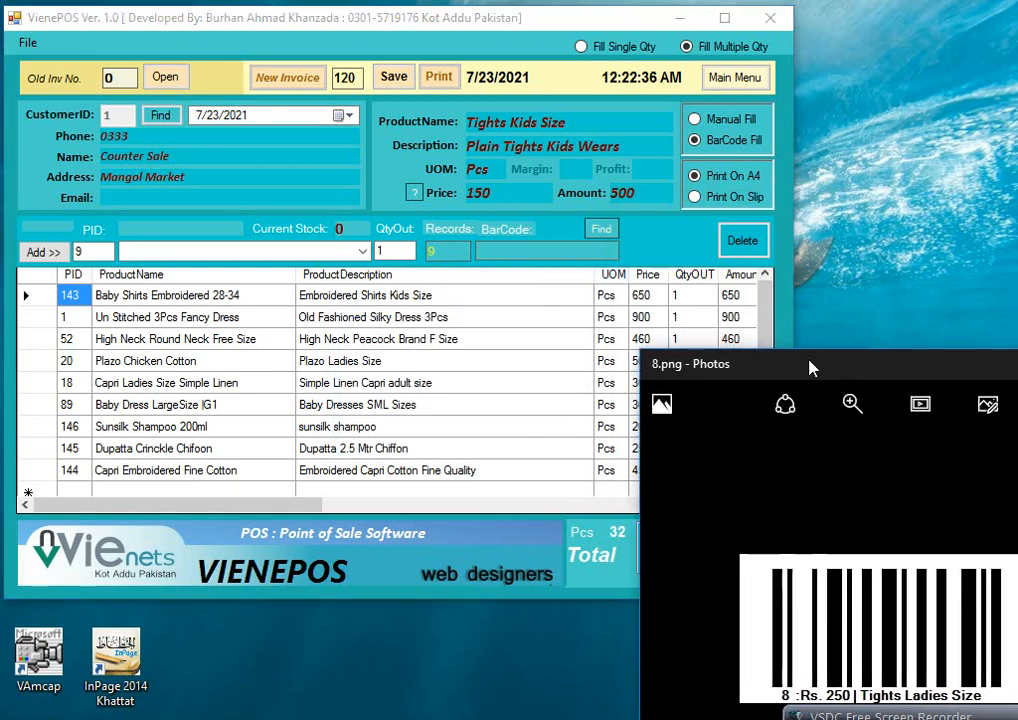
- Return to VienePOS, add three units of product 8, Tights Ladies Size, by barcode and check the new invoice line
click(557, 251)
text(8)
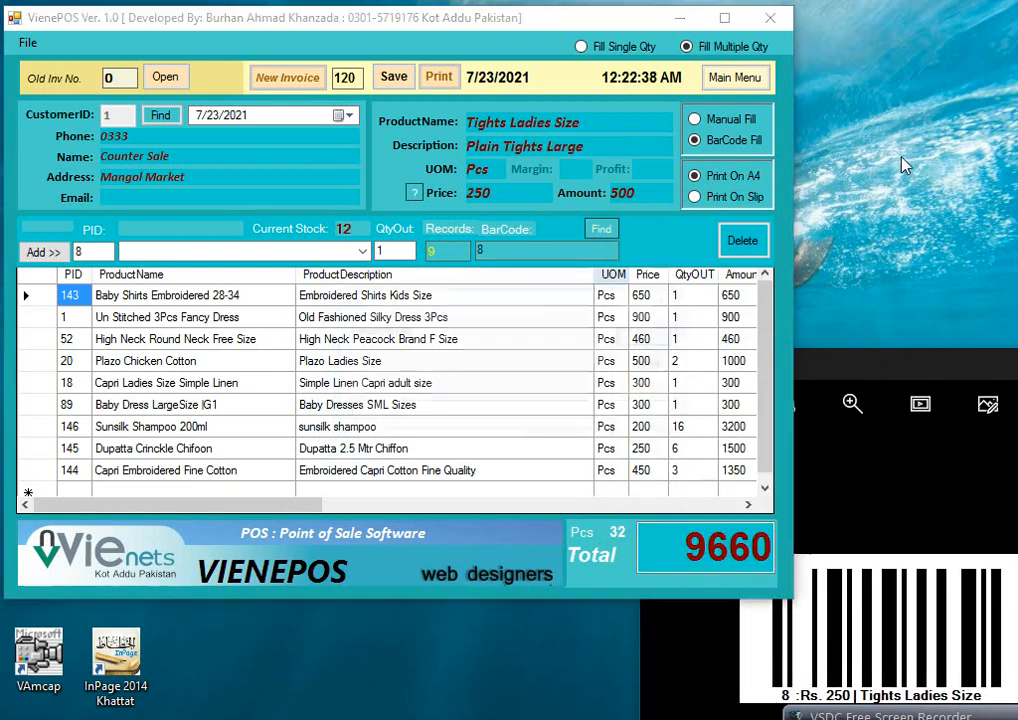
key(Return)
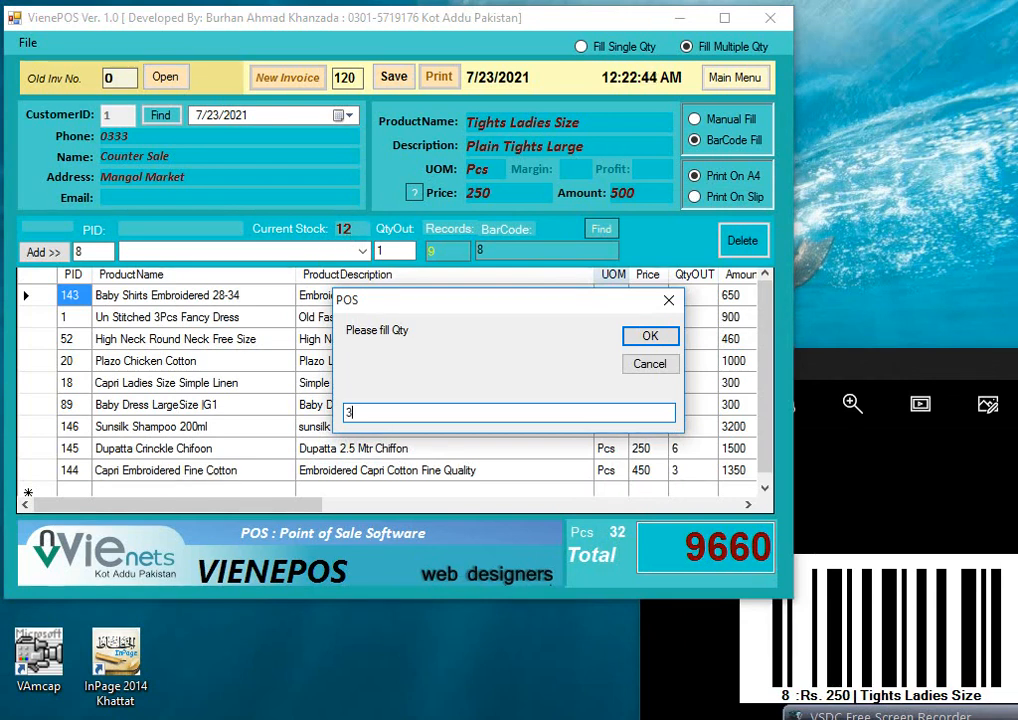
key(Return)
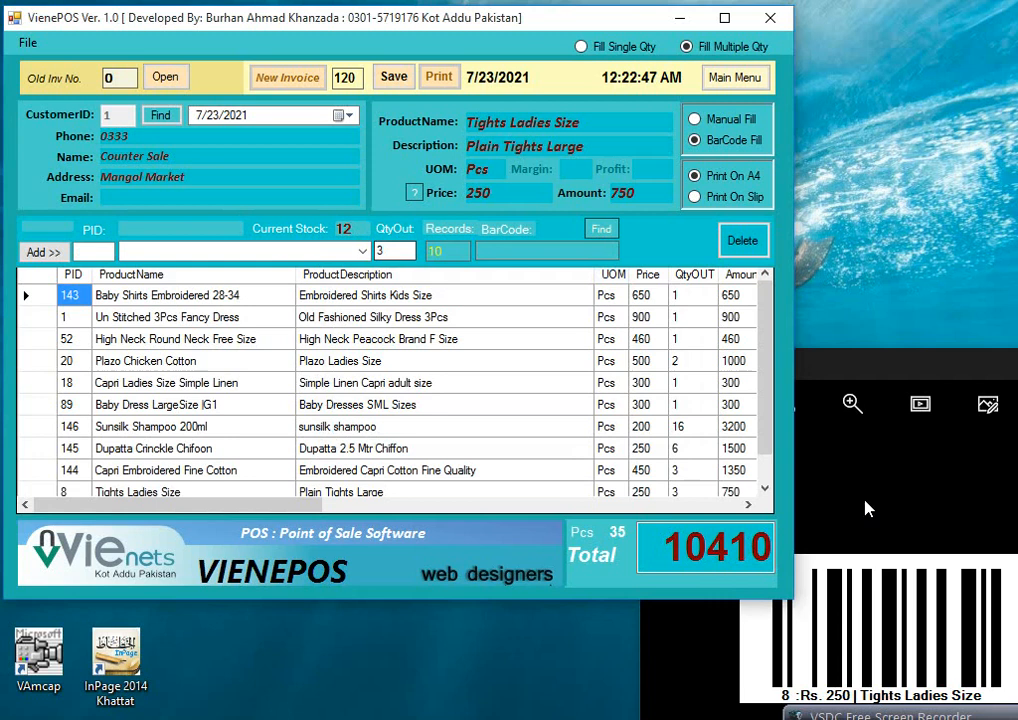
drag(764, 388, 776, 467)
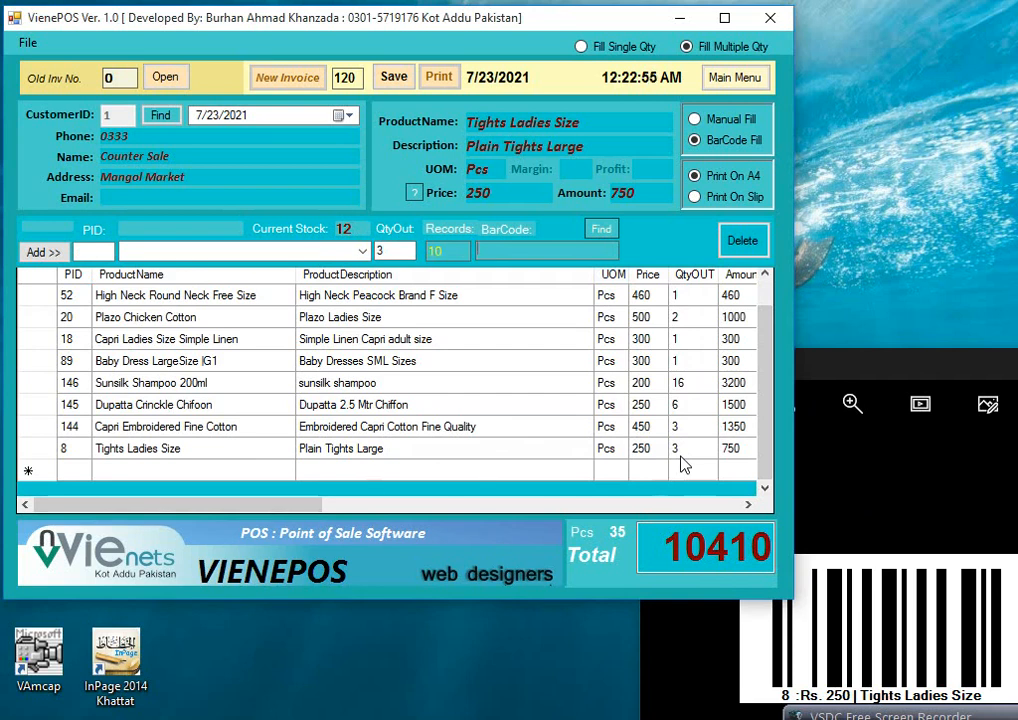
- Put the Photos window away and move the VienePOS invoice window to the middle of the desktop
drag(938, 358, 809, 329)
click(896, 338)
drag(275, 30, 423, 82)
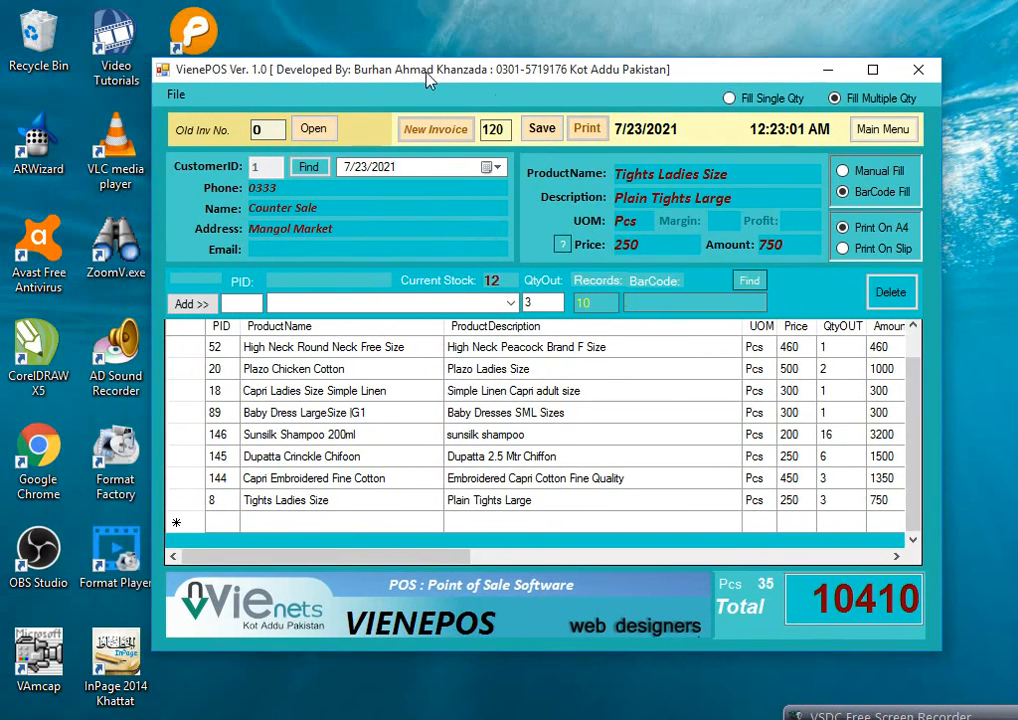
- Start saving the invoice and give a discount of 410 on it
click(543, 130)
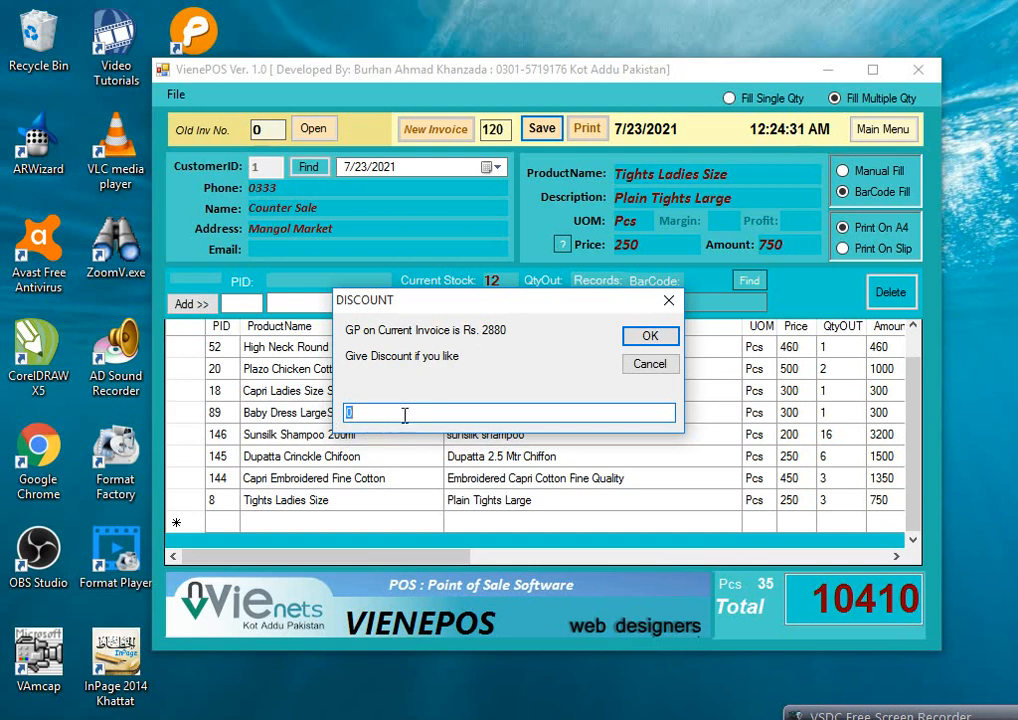
click(651, 338)
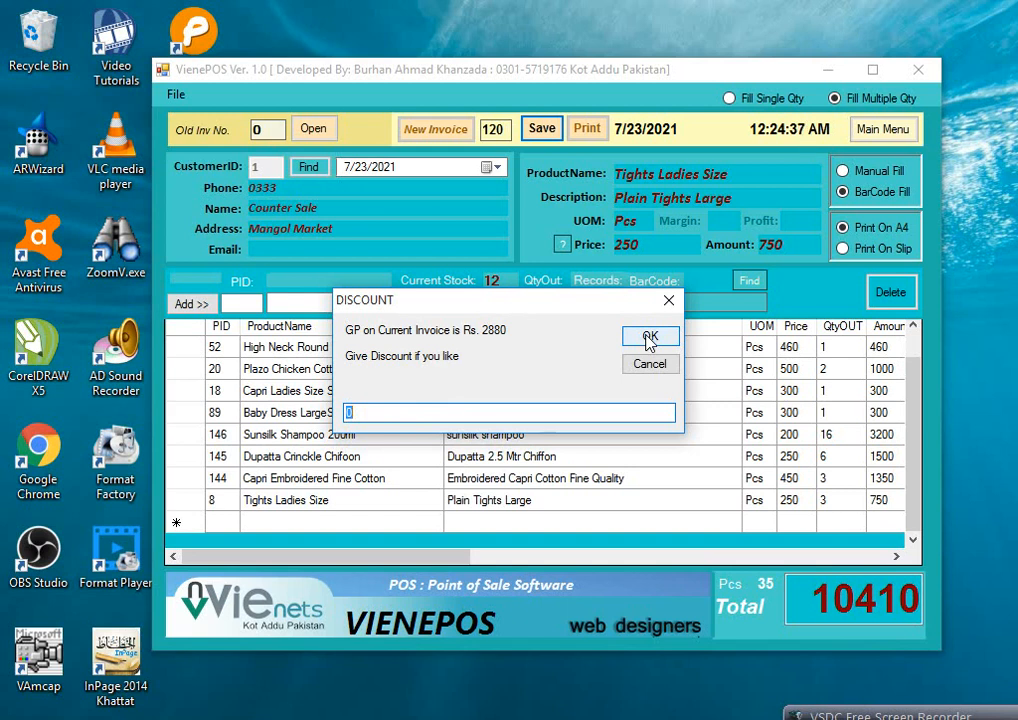
text(410)
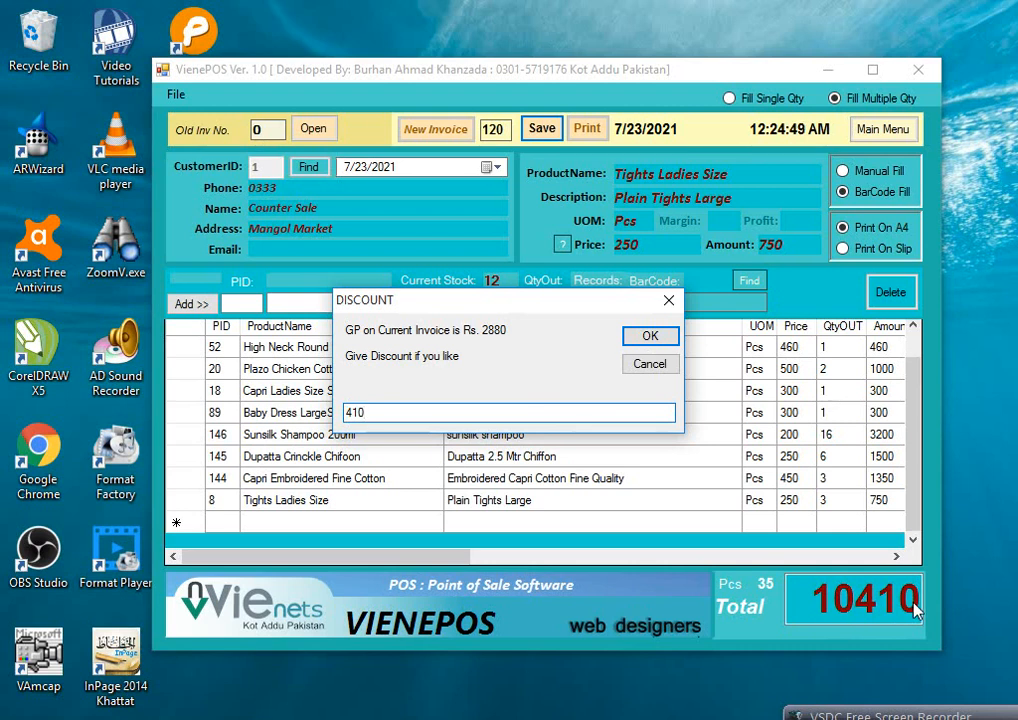
click(646, 338)
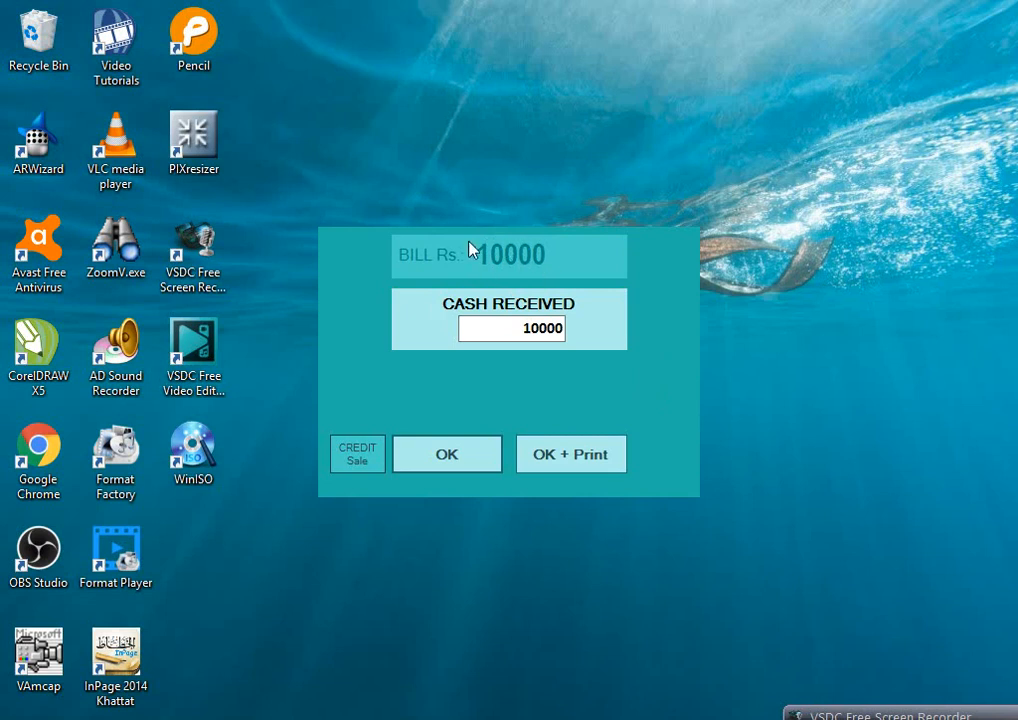
- Enter 10500 as the cash received to work out the customer's change
click(530, 330)
click(518, 328)
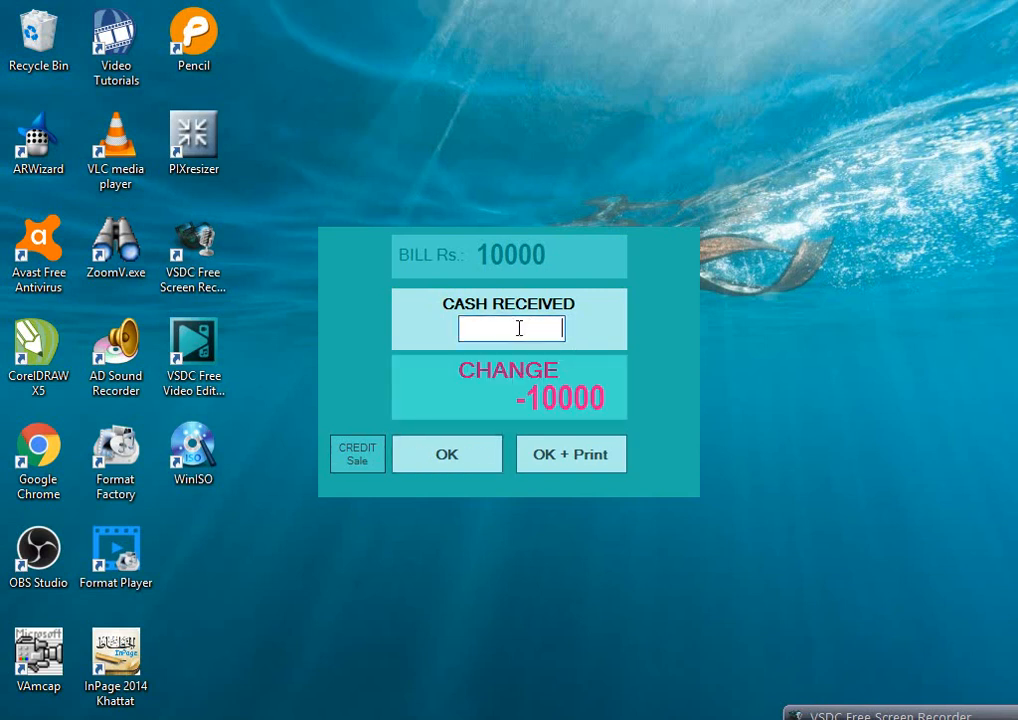
text(1500)
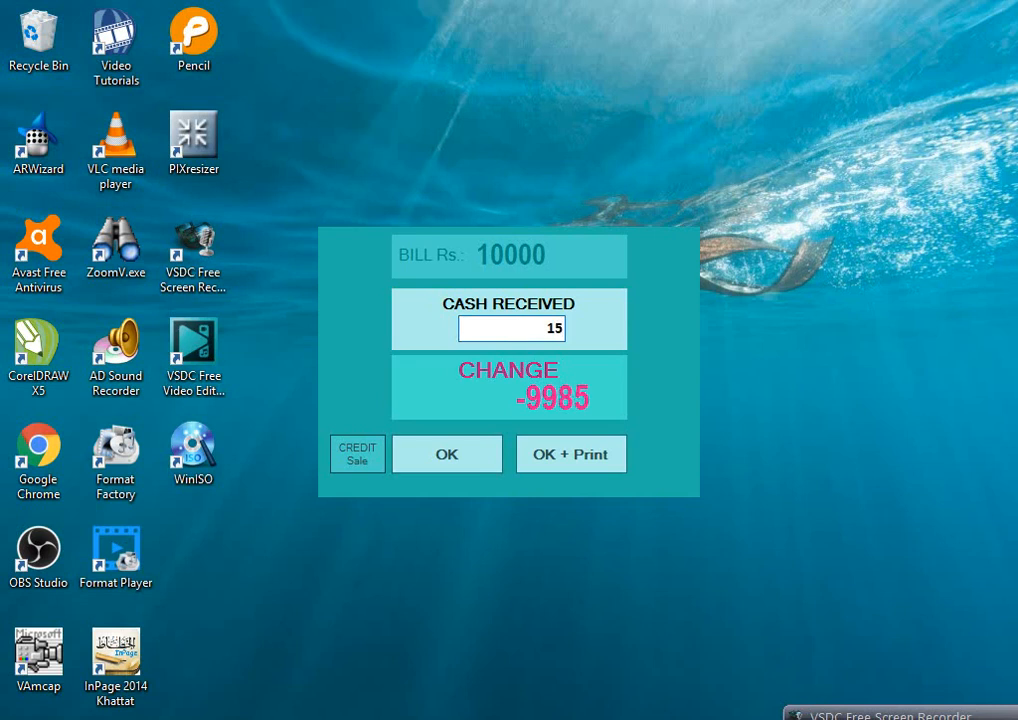
key(BackSpace)
key(BackSpace)
key(BackSpace)
text(1)
key(BackSpace)
text(0500)
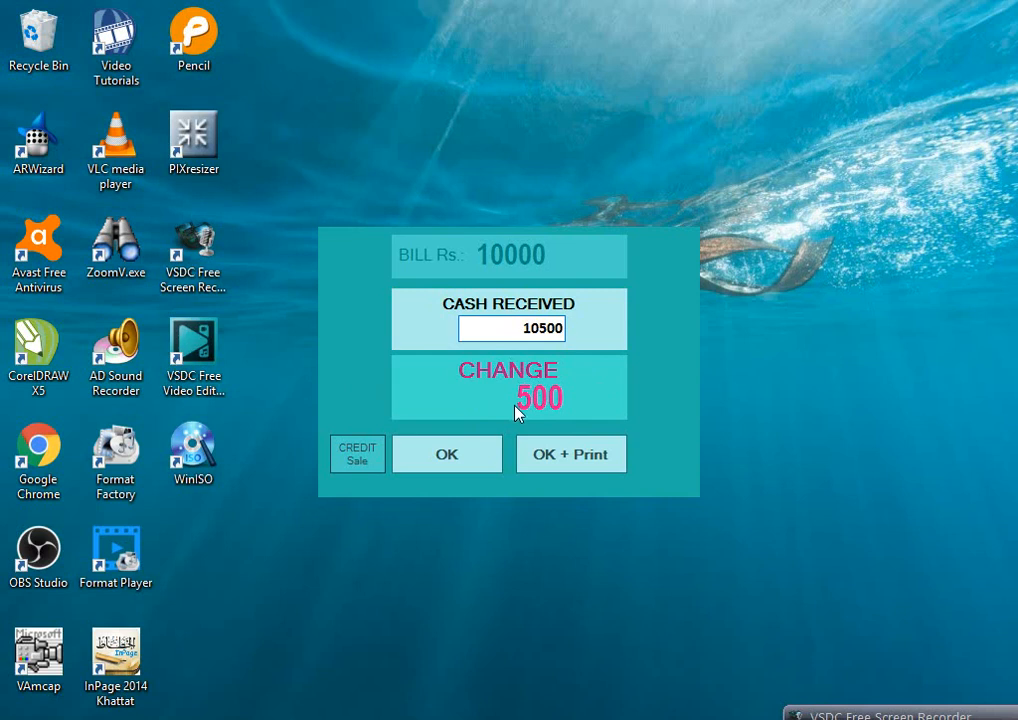
- Set the cash received to 10000, then save the invoice and open its print report
double_click(525, 318)
text(10000)
click(549, 466)
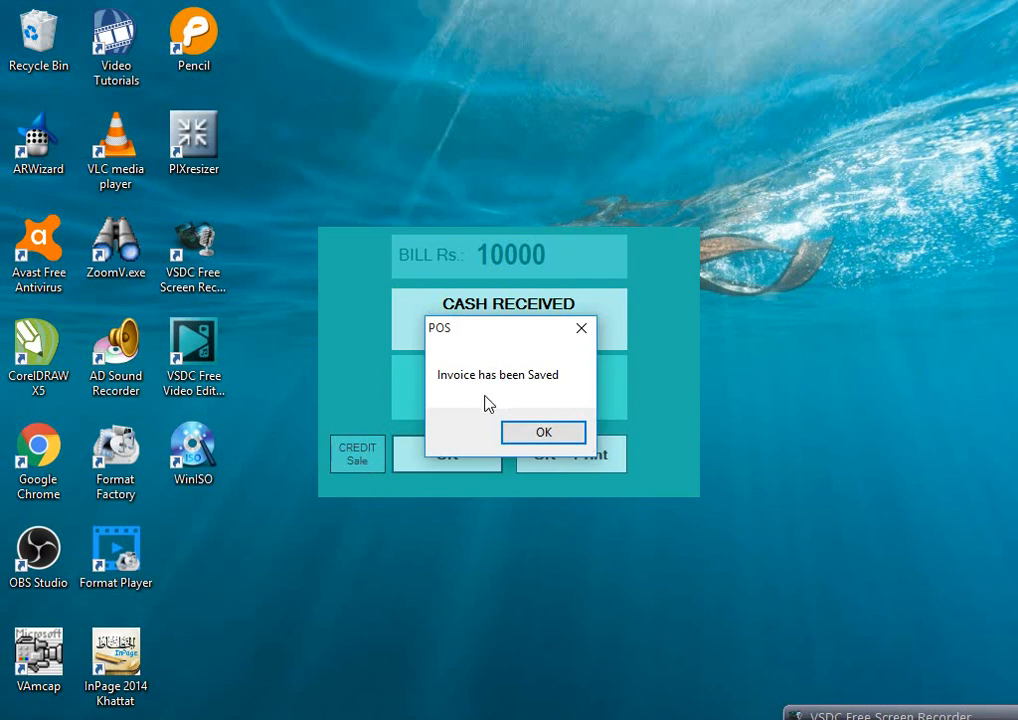
click(545, 433)
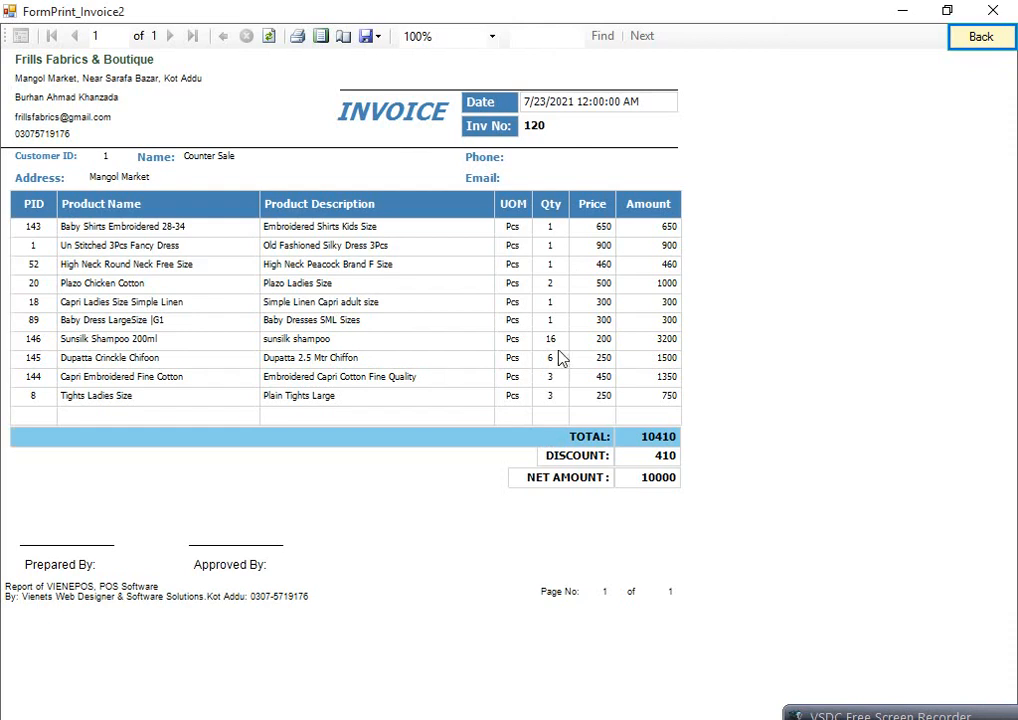
- View the invoice report in print layout and inspect its page setup without changing any settings
click(321, 36)
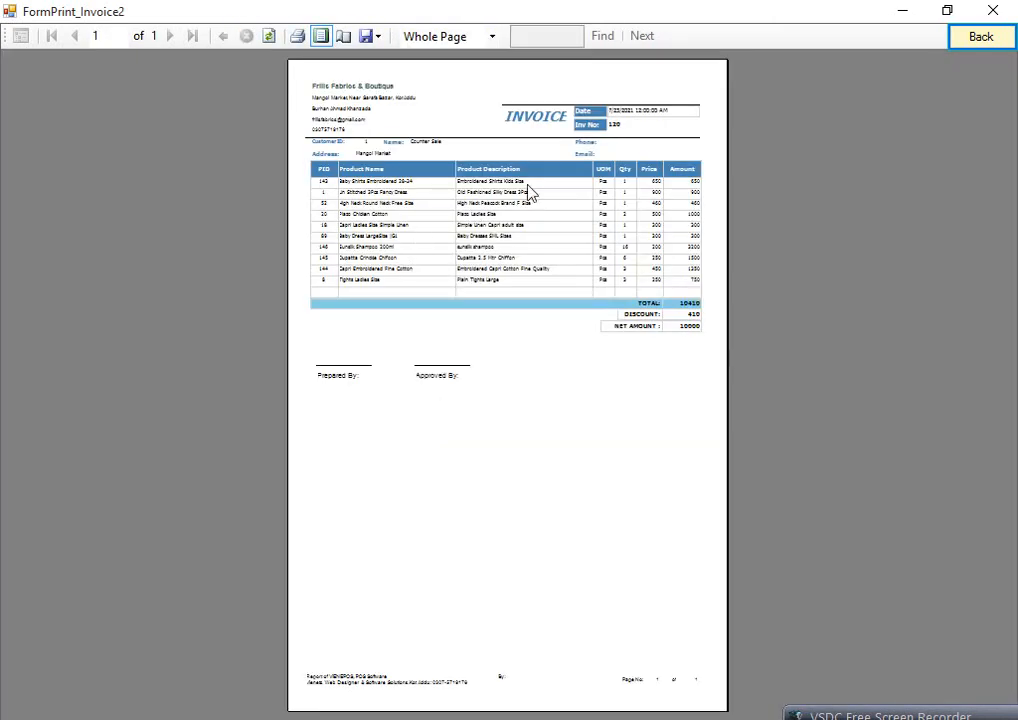
click(366, 37)
click(336, 36)
click(330, 38)
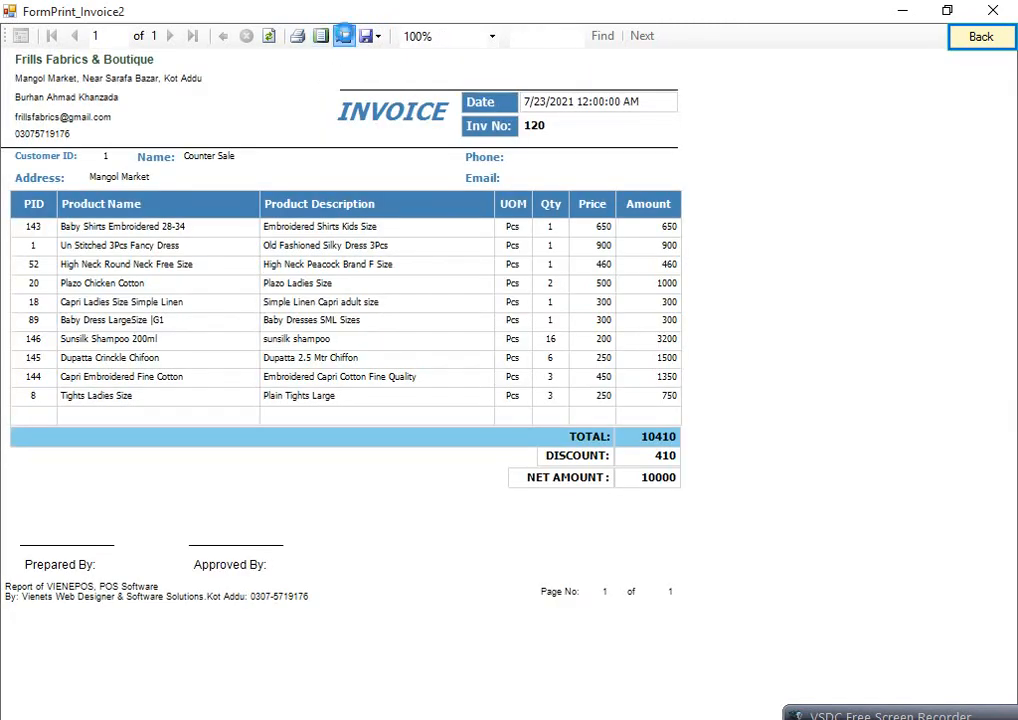
click(344, 37)
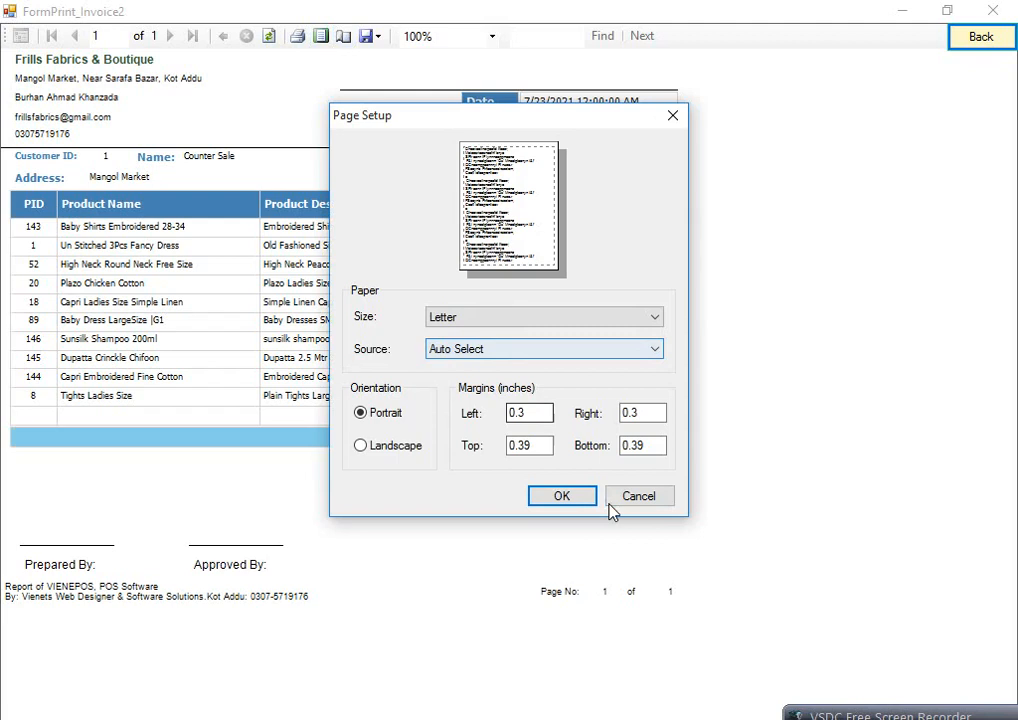
click(637, 496)
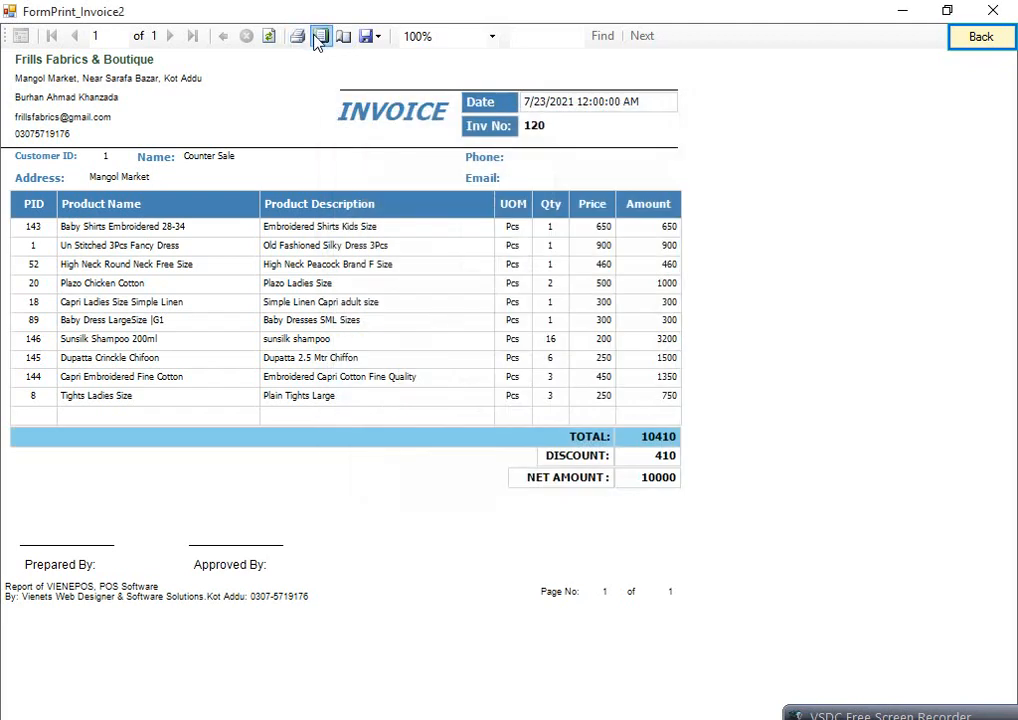
- View the A4 invoice in print layout, then switch printing to slip format and preview invoice 120 as a slip
click(320, 37)
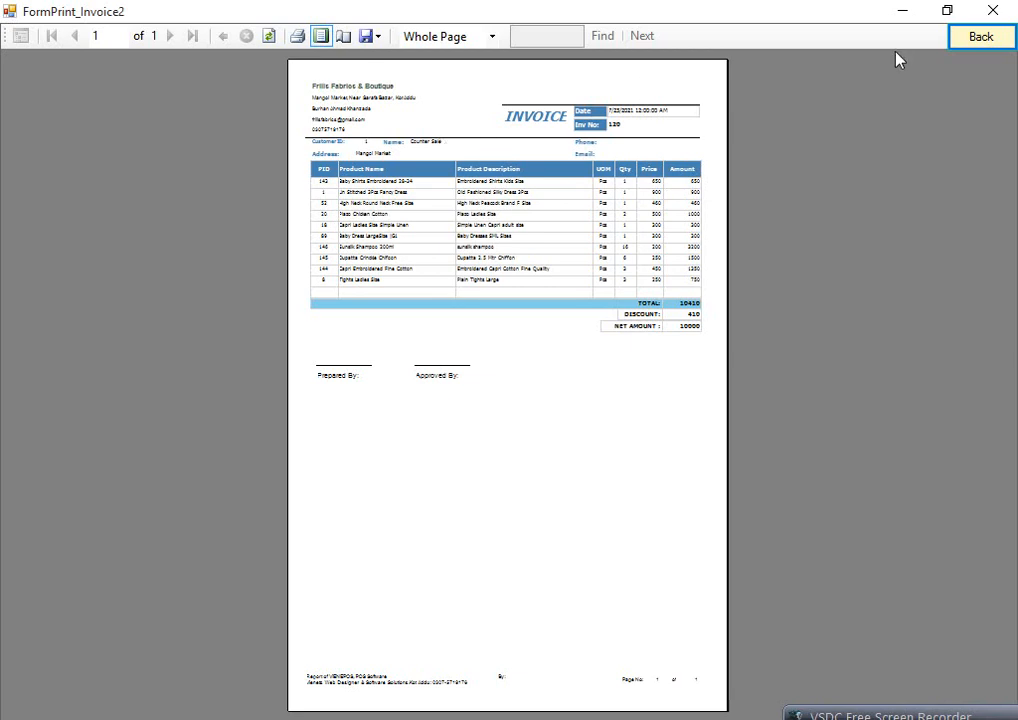
click(972, 42)
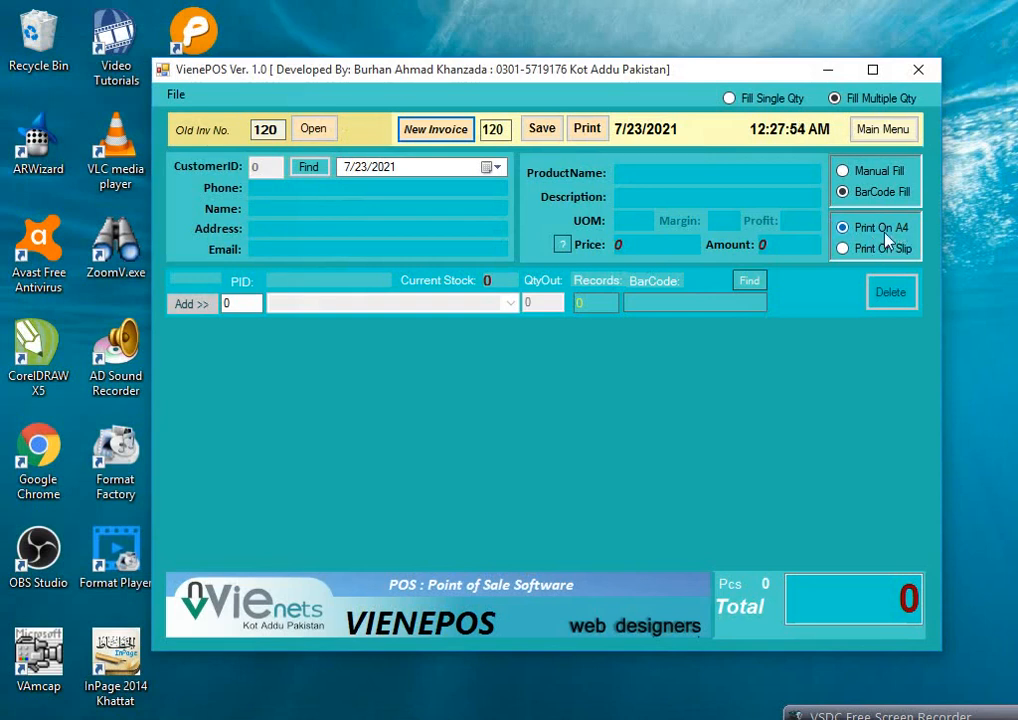
click(849, 251)
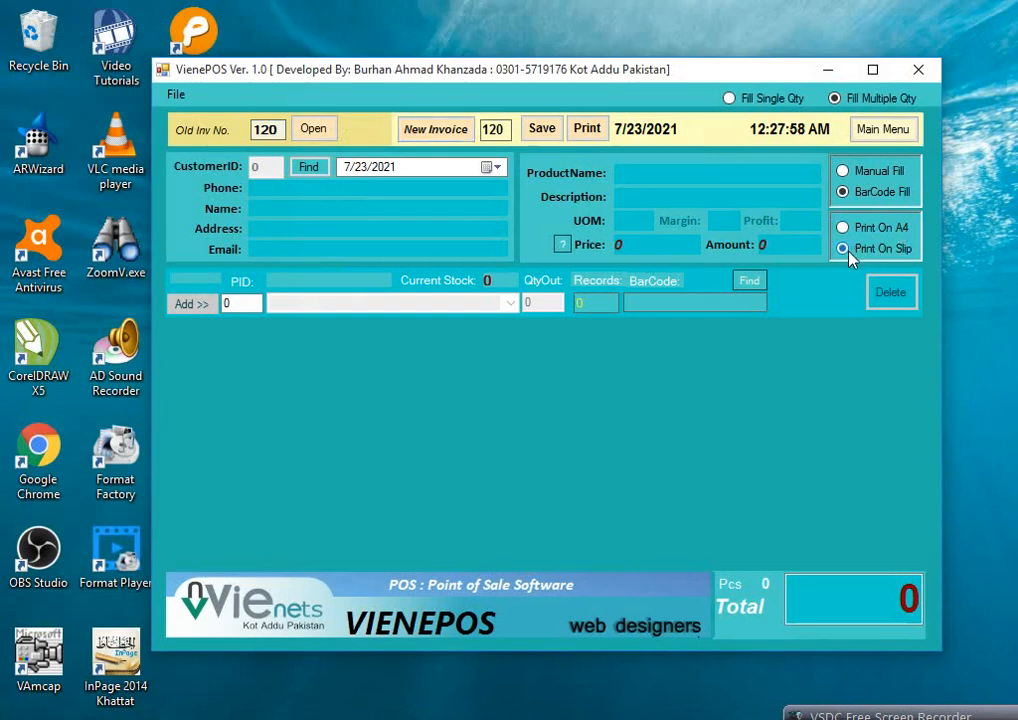
click(588, 131)
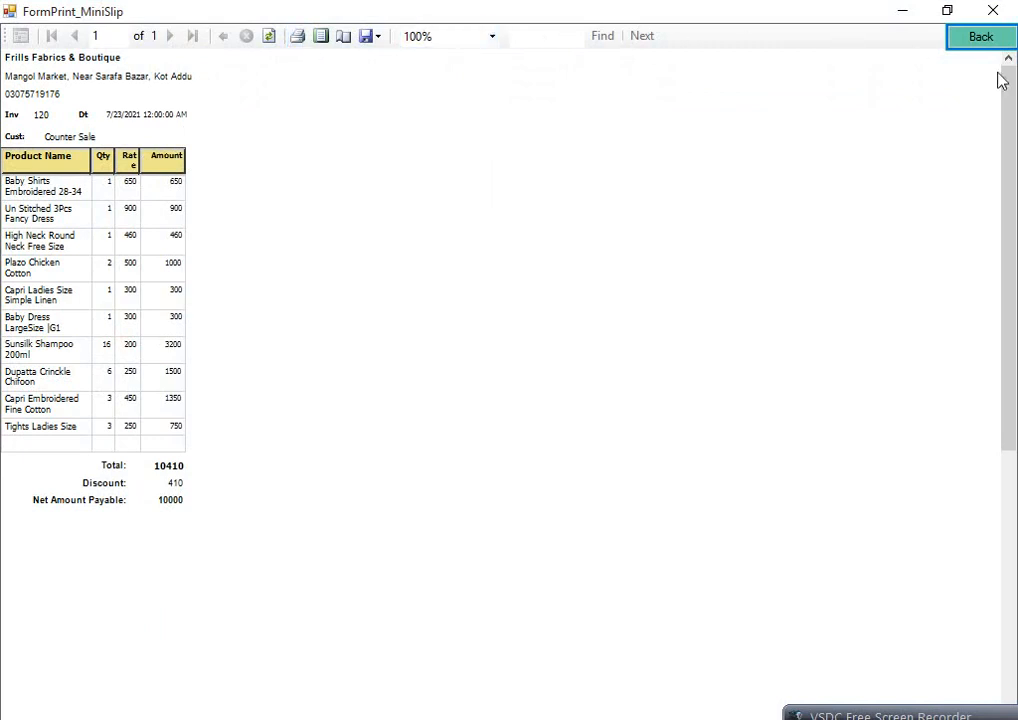
click(1000, 41)
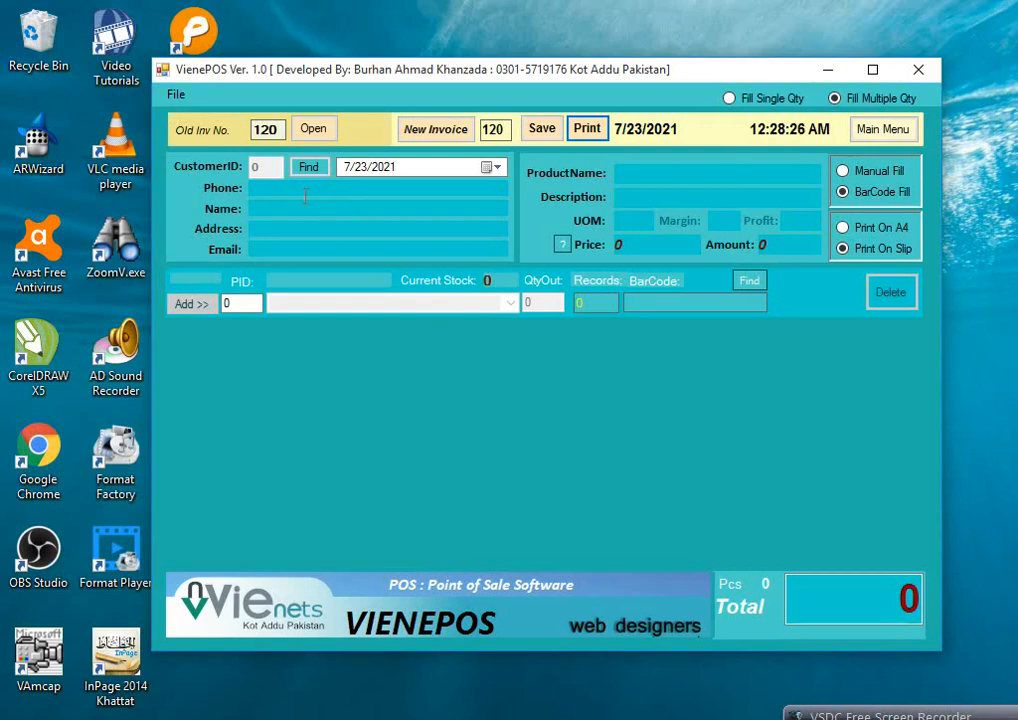
- Start a new invoice and look up a registered customer by entering a different customer ID
click(452, 137)
click(452, 137)
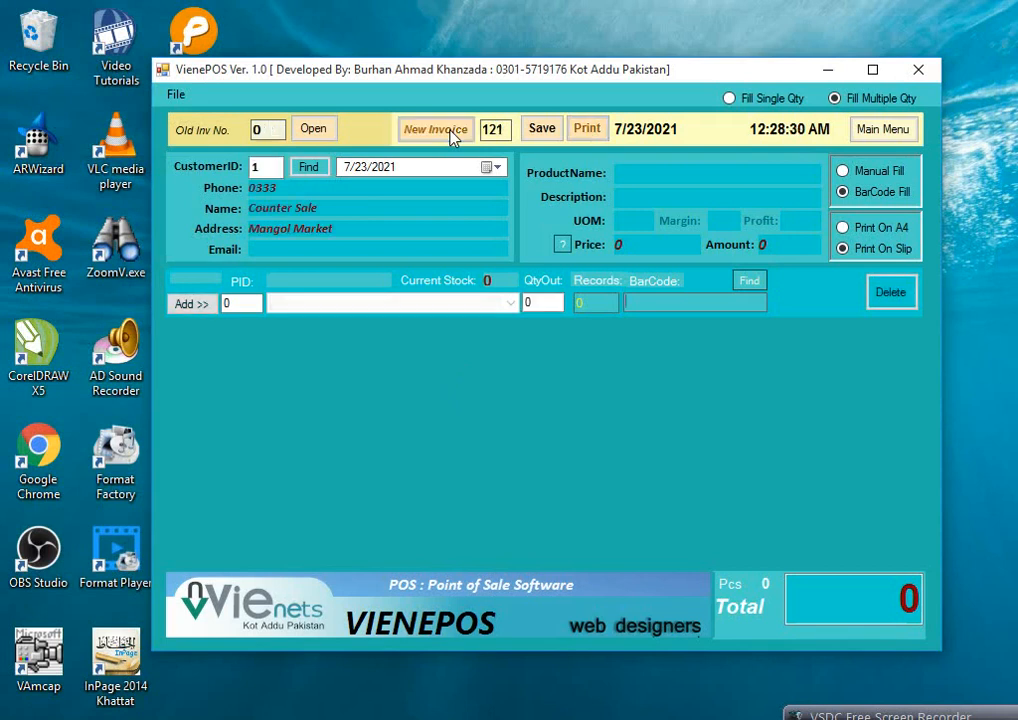
double_click(256, 167)
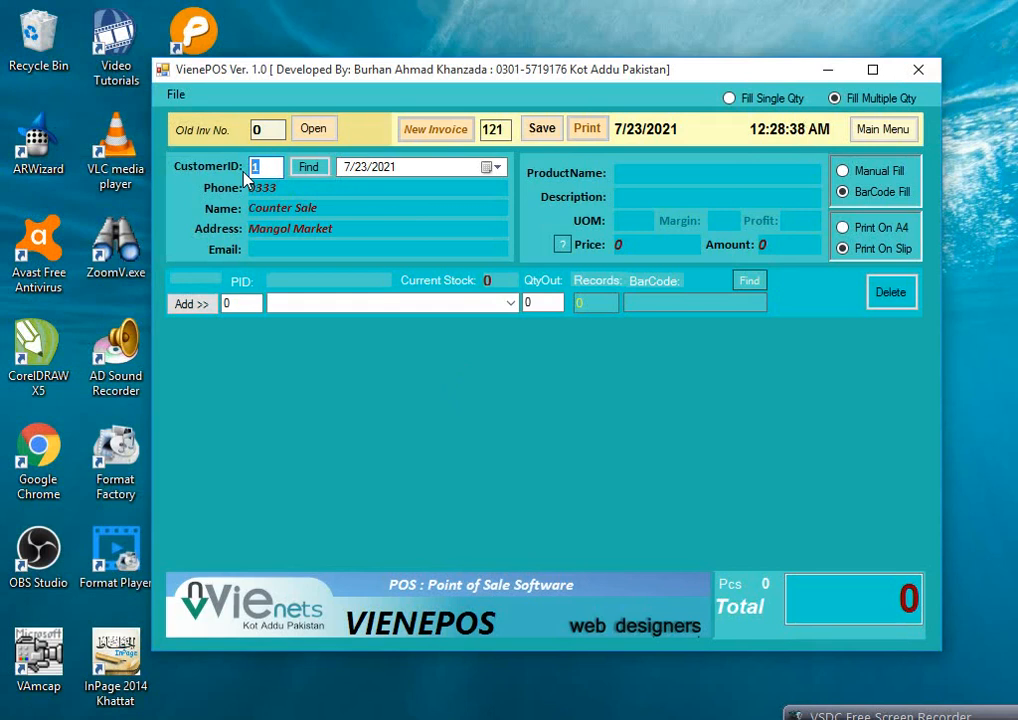
text(2)
click(309, 168)
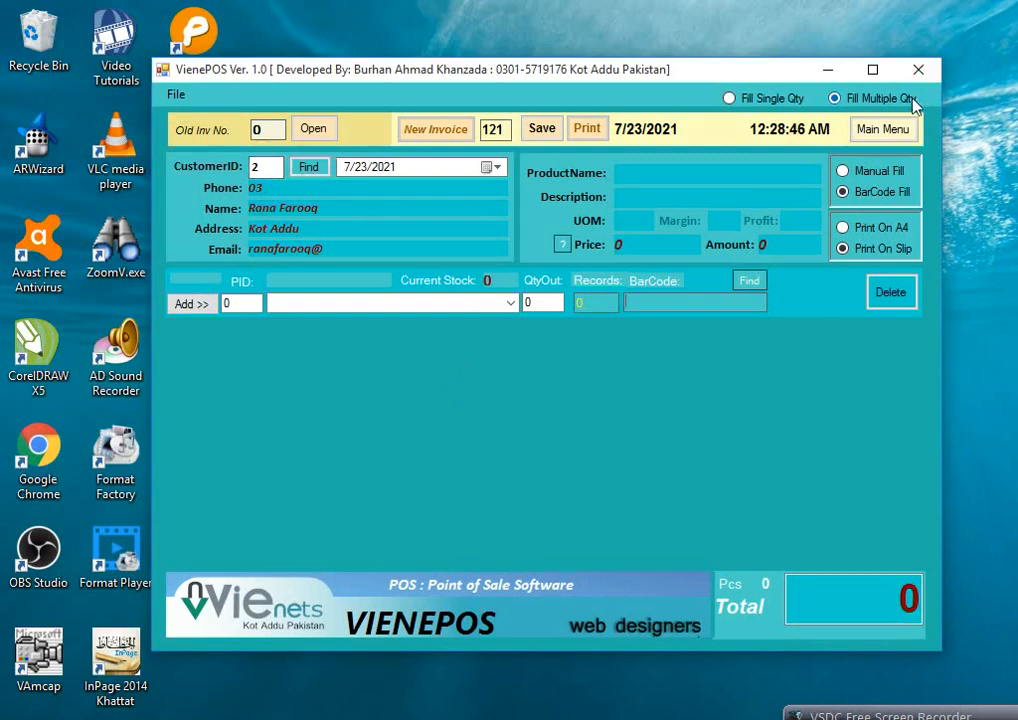
- Open the customer definitions and enter Customer No 5 as the name, "some address here" as the address, and a phone number
click(893, 130)
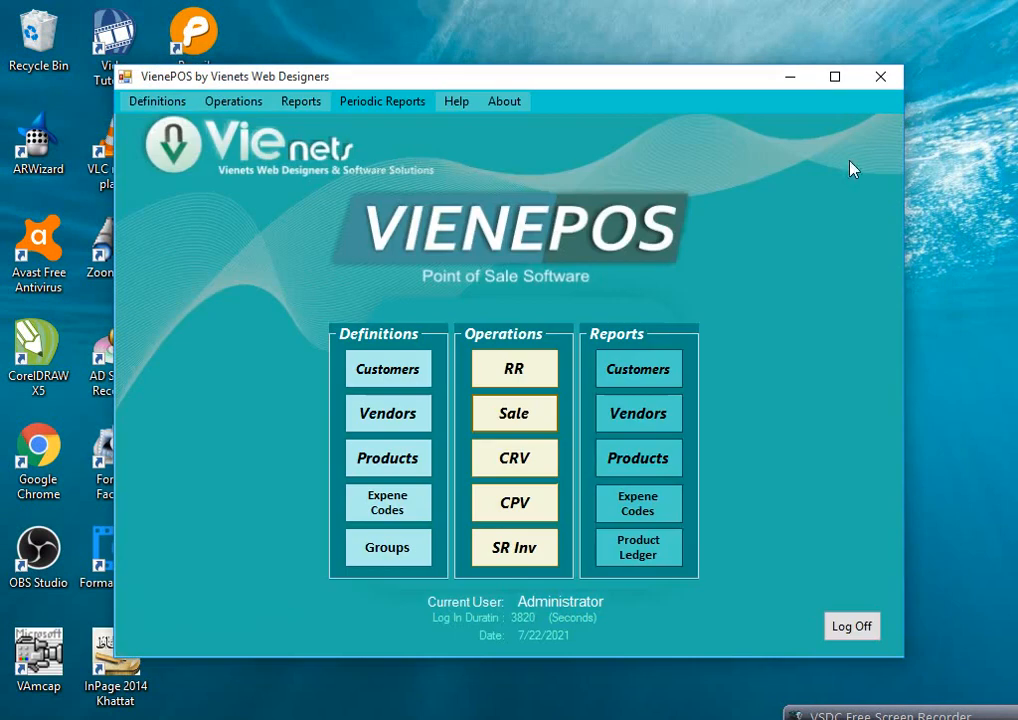
click(377, 380)
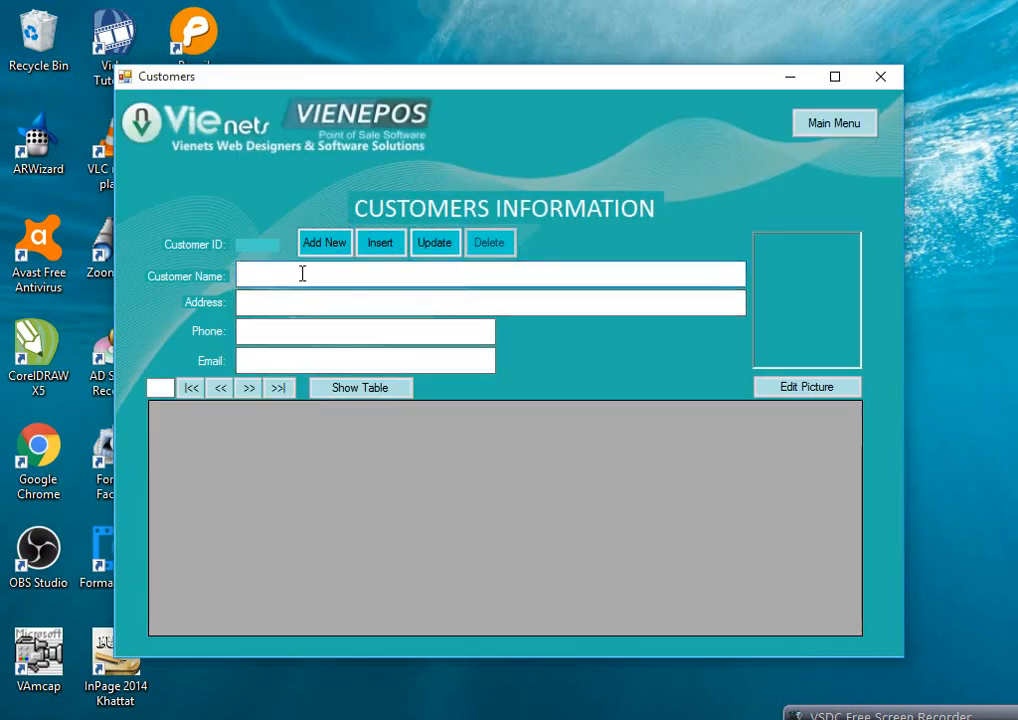
text(Customer No 5)
click(239, 302)
text(some ad)
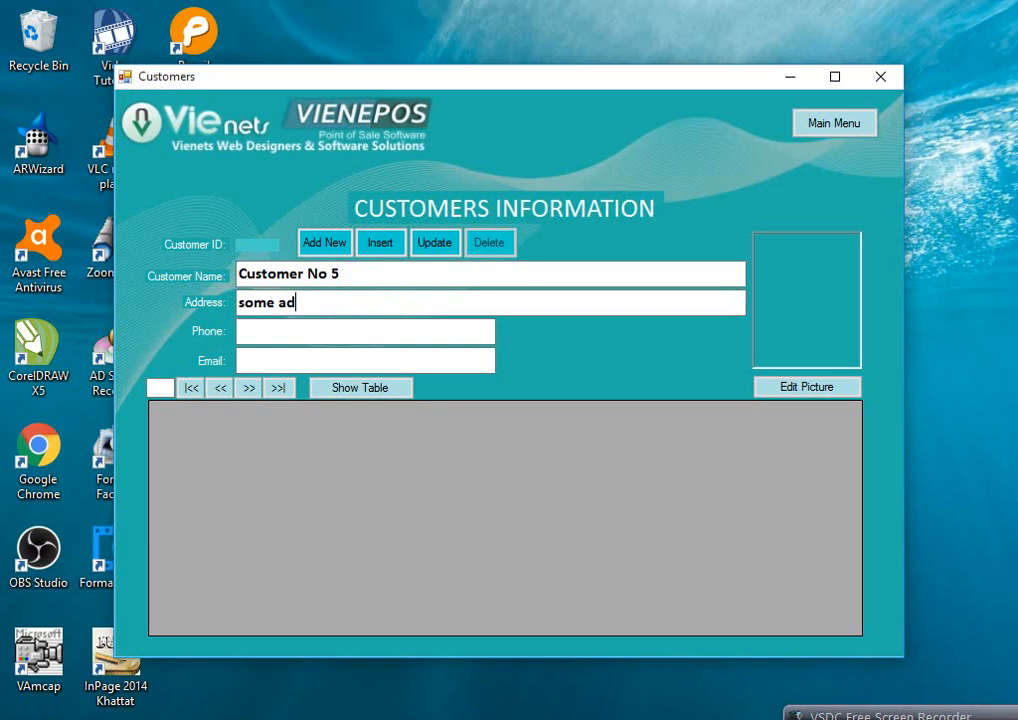
text(dress here)
key(Tab)
text(3423232)
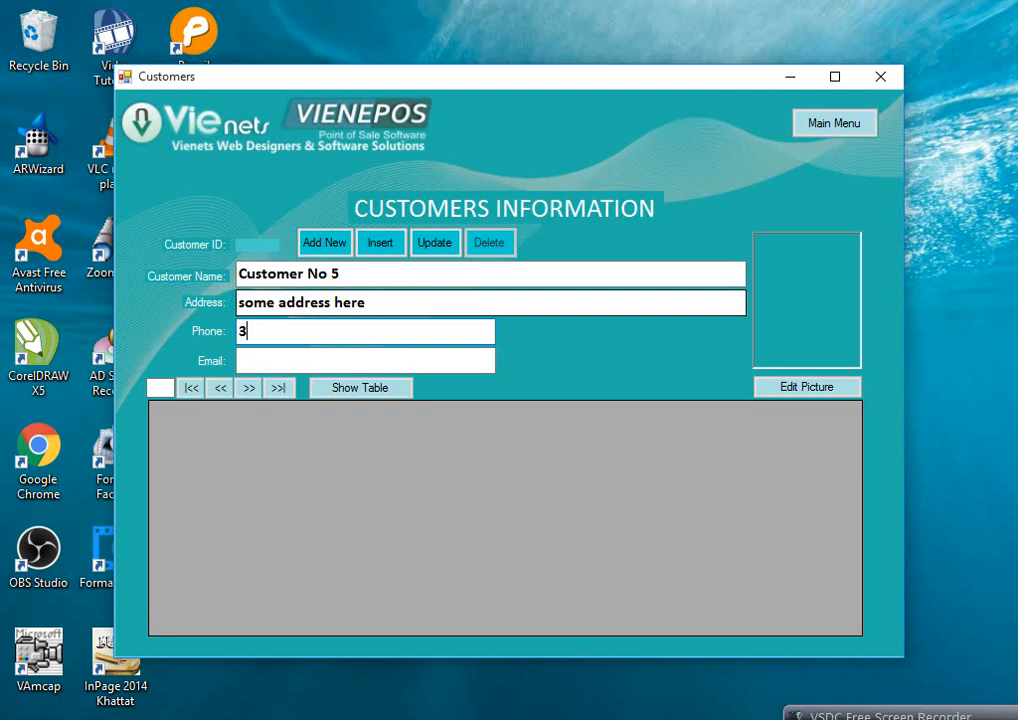
- Fill in the new customer's email and insert the customer record
click(257, 357)
text(somethin)
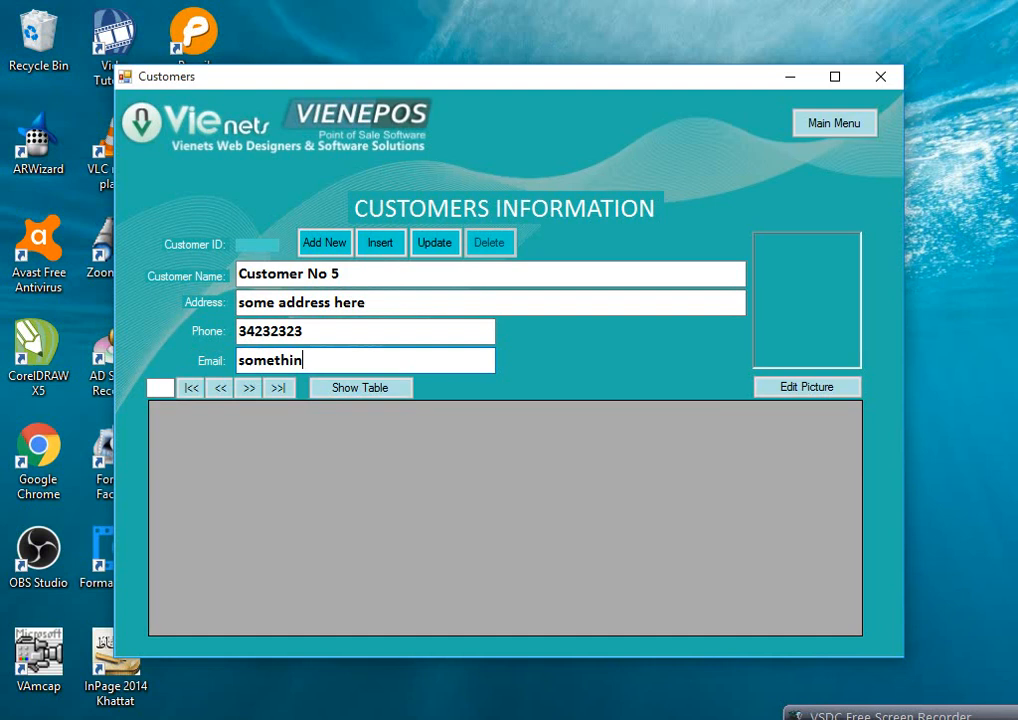
text(g like @ email.co)
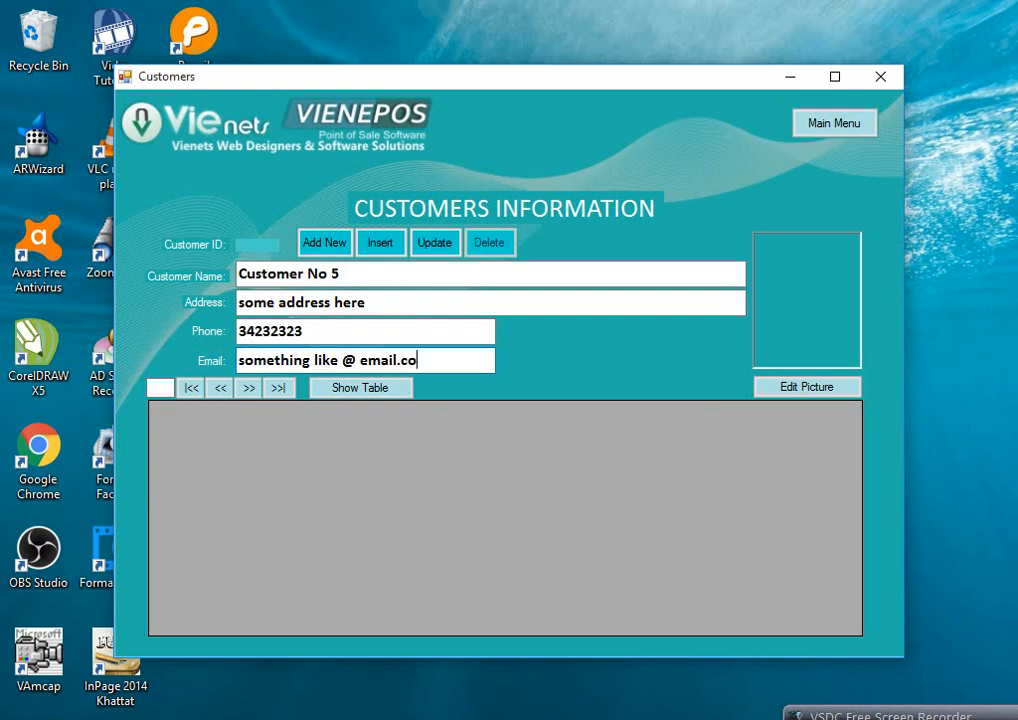
click(379, 243)
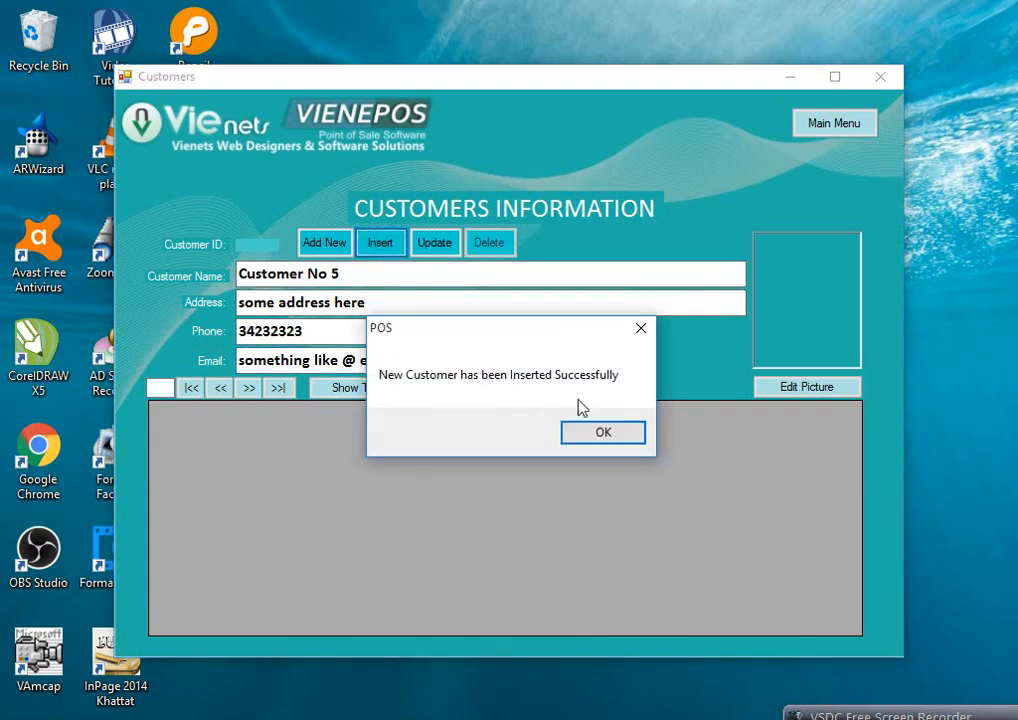
click(604, 432)
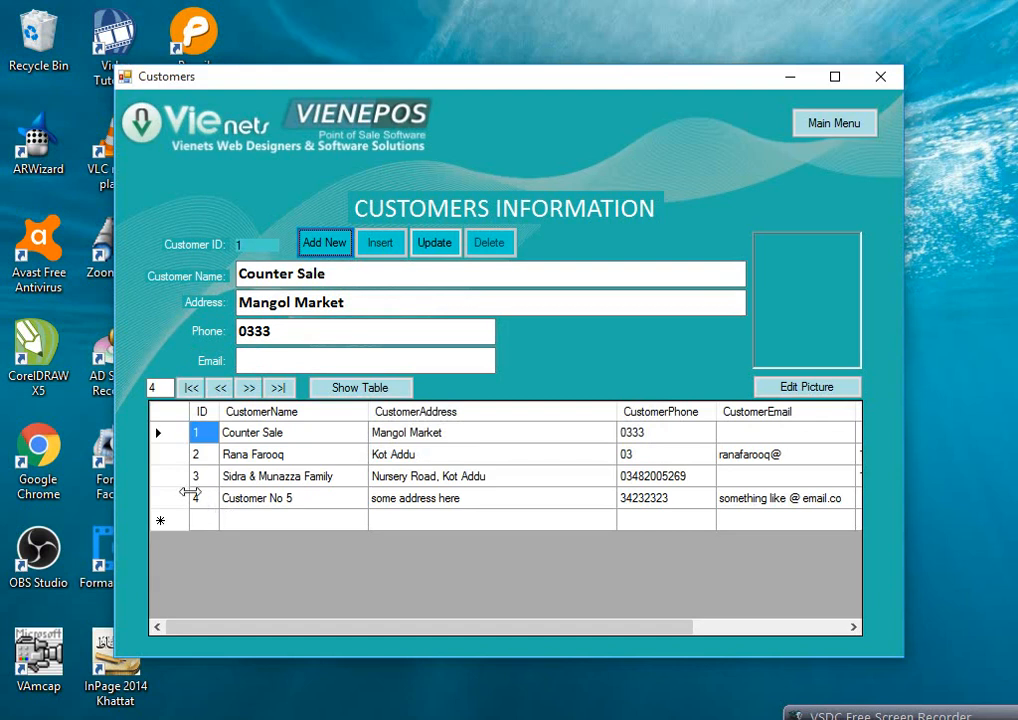
- Leave the customer records and bring up the available periodic reports
click(803, 122)
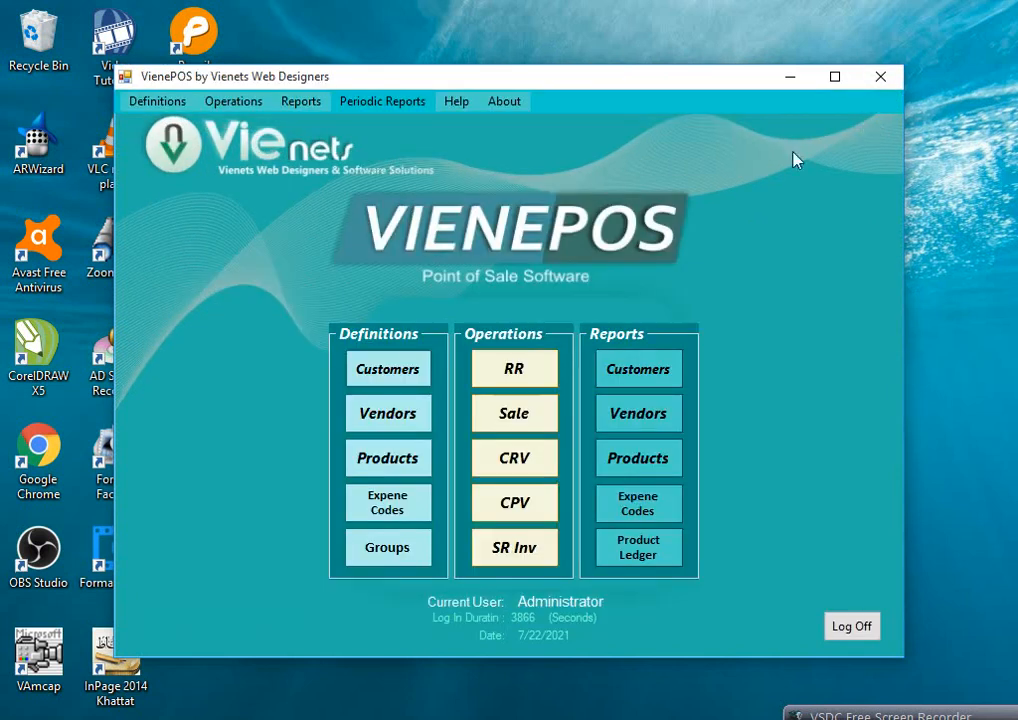
click(384, 102)
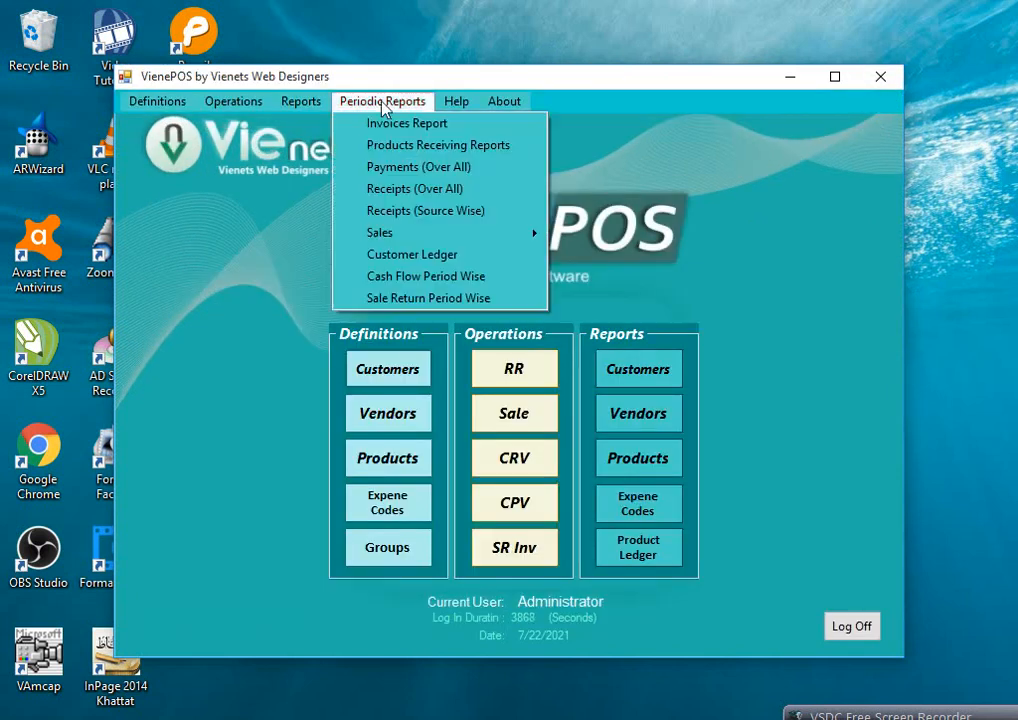
- Open the periodic customer ledger and choose the second listed customer ID
click(418, 254)
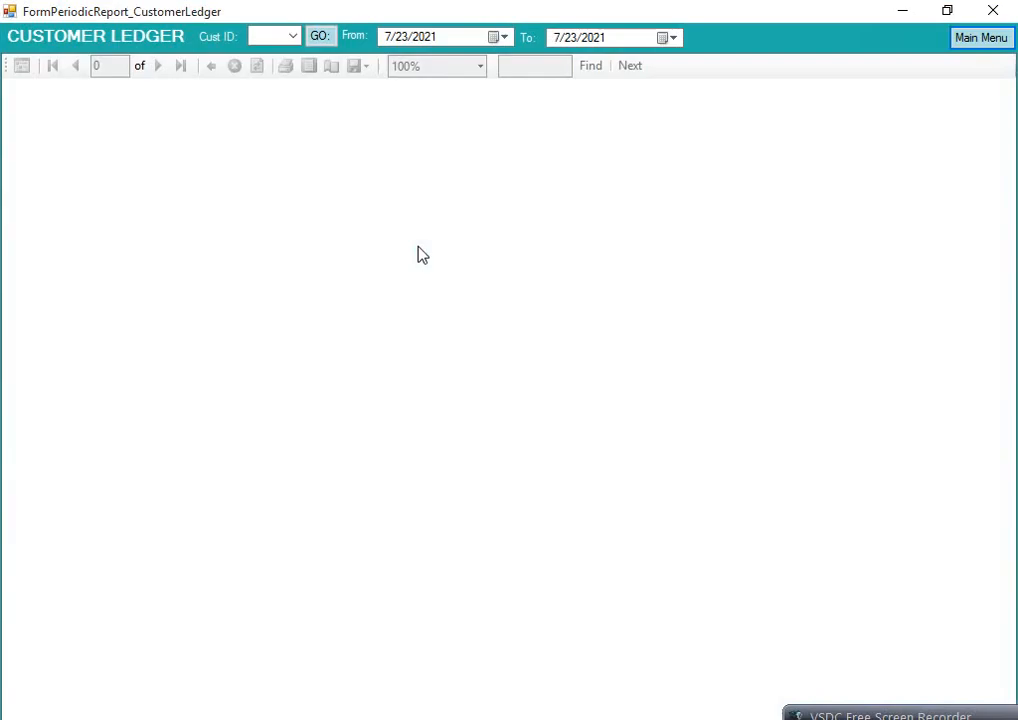
click(292, 37)
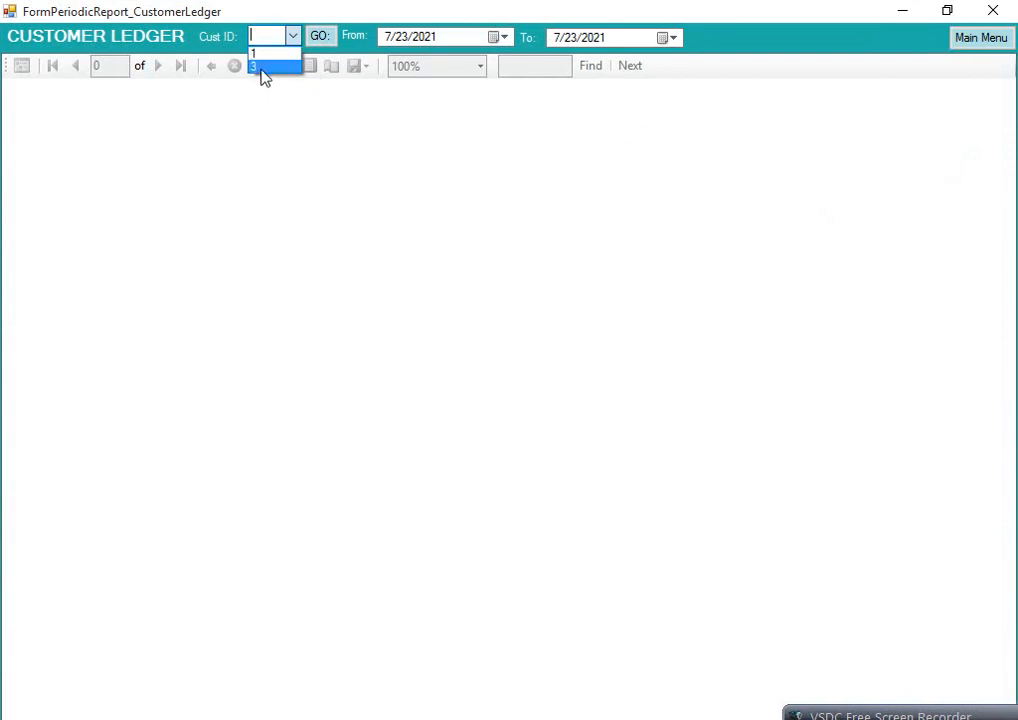
click(261, 67)
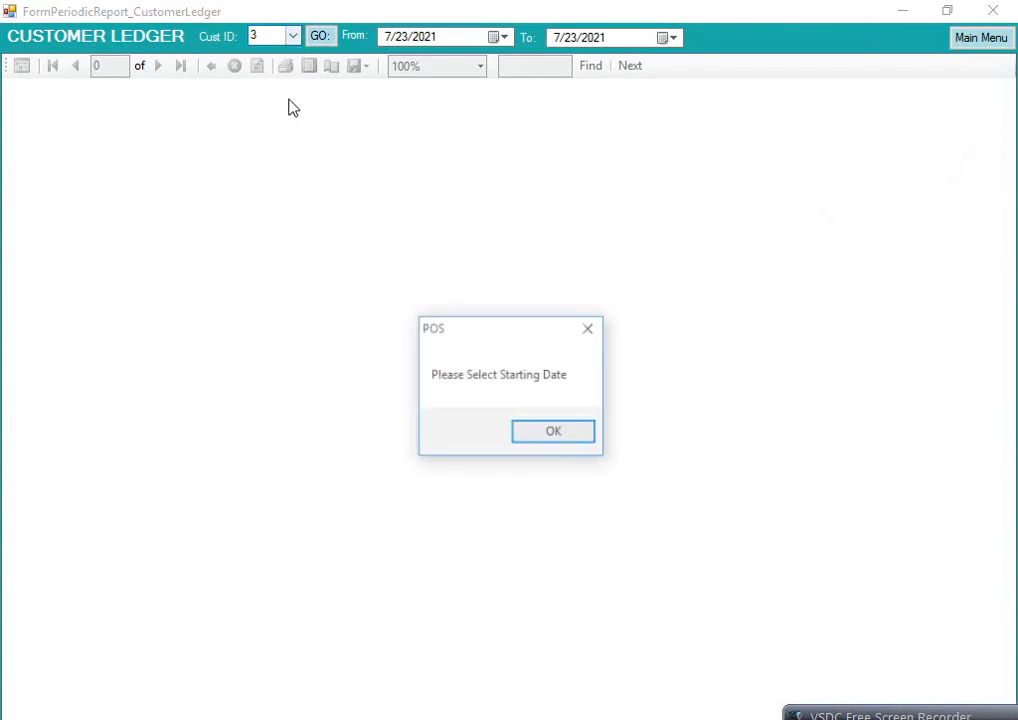
click(537, 432)
- Generate the selected customer's ledger for the period from 5/1/2021 to 7/23/2021
click(499, 38)
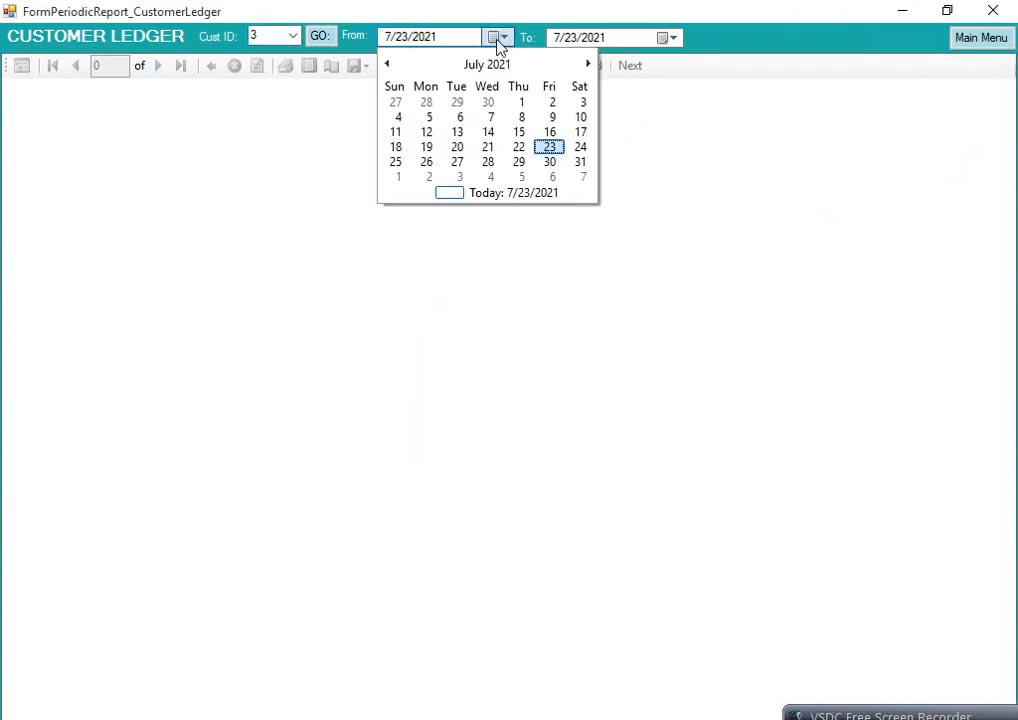
click(387, 64)
click(386, 64)
click(583, 102)
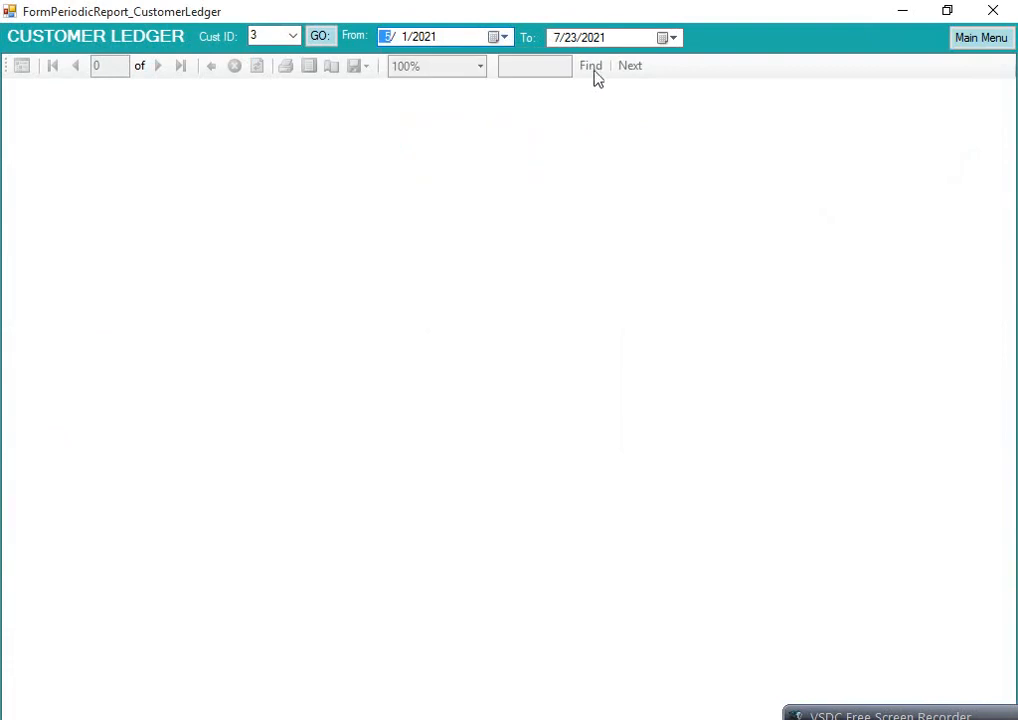
click(664, 39)
click(718, 148)
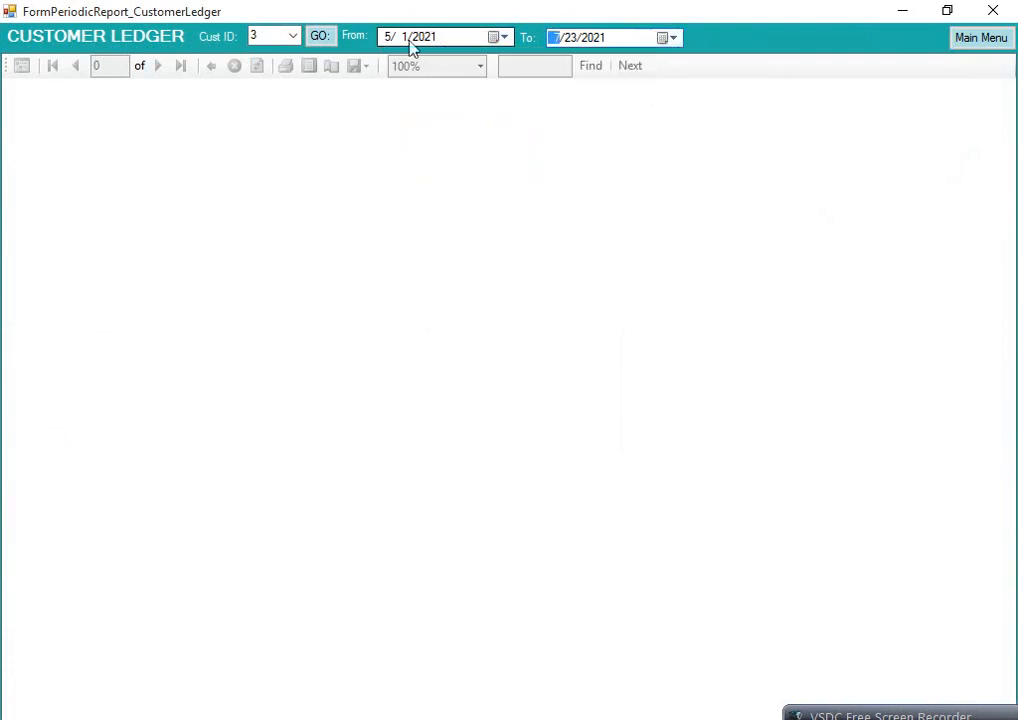
click(318, 37)
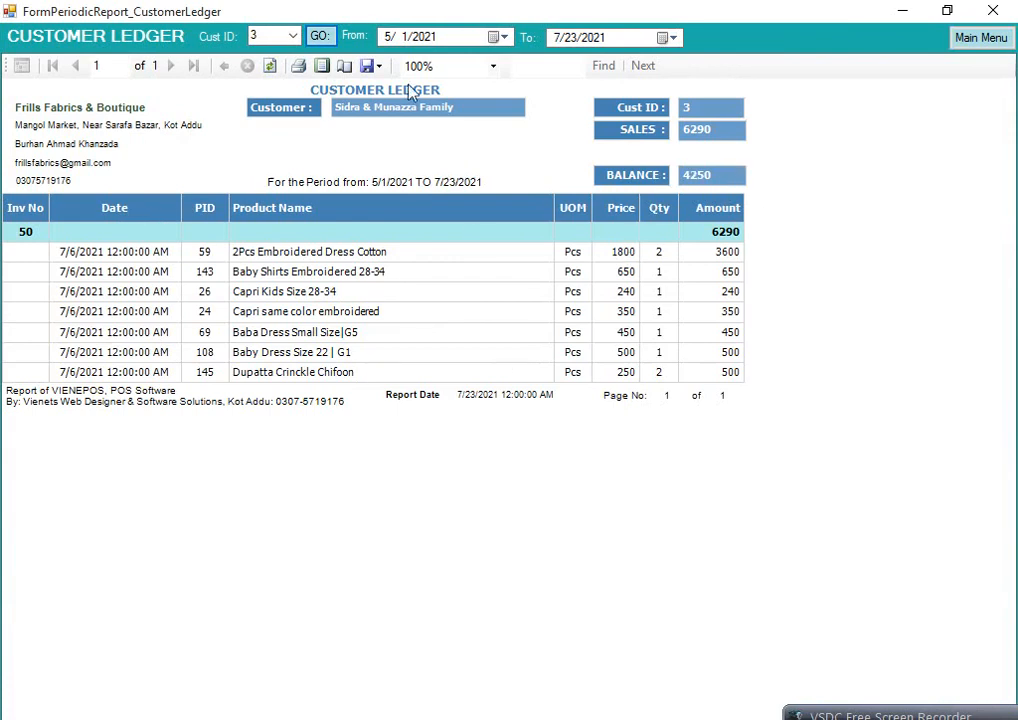
- View the Counter Sale customer's ledger for the same period, and return to the main menu
click(276, 36)
click(281, 60)
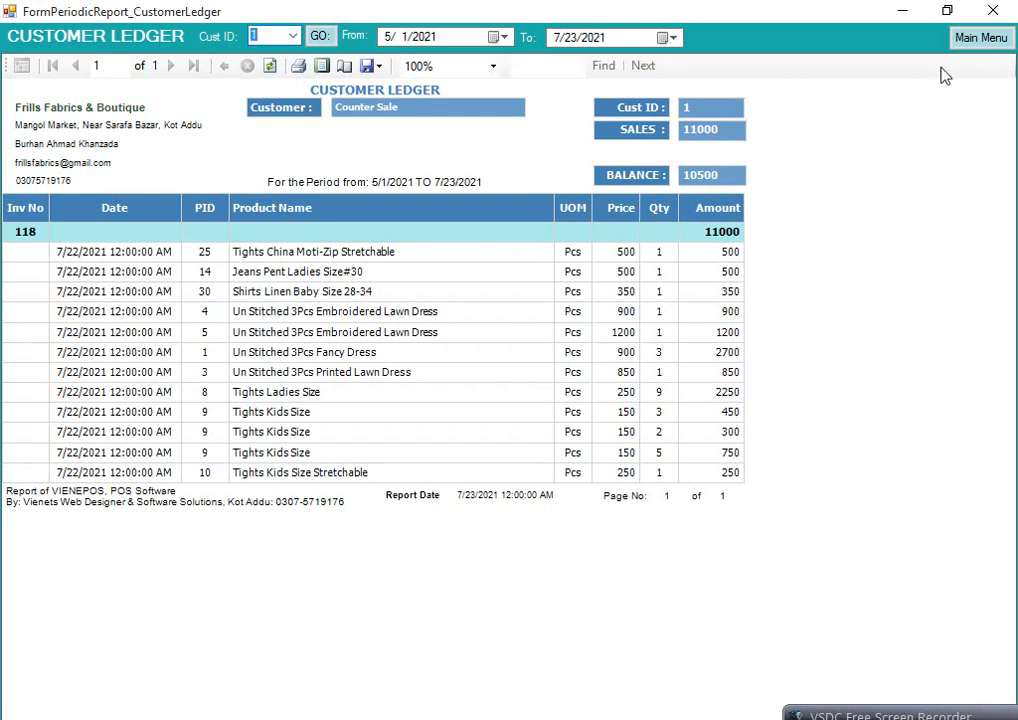
click(966, 40)
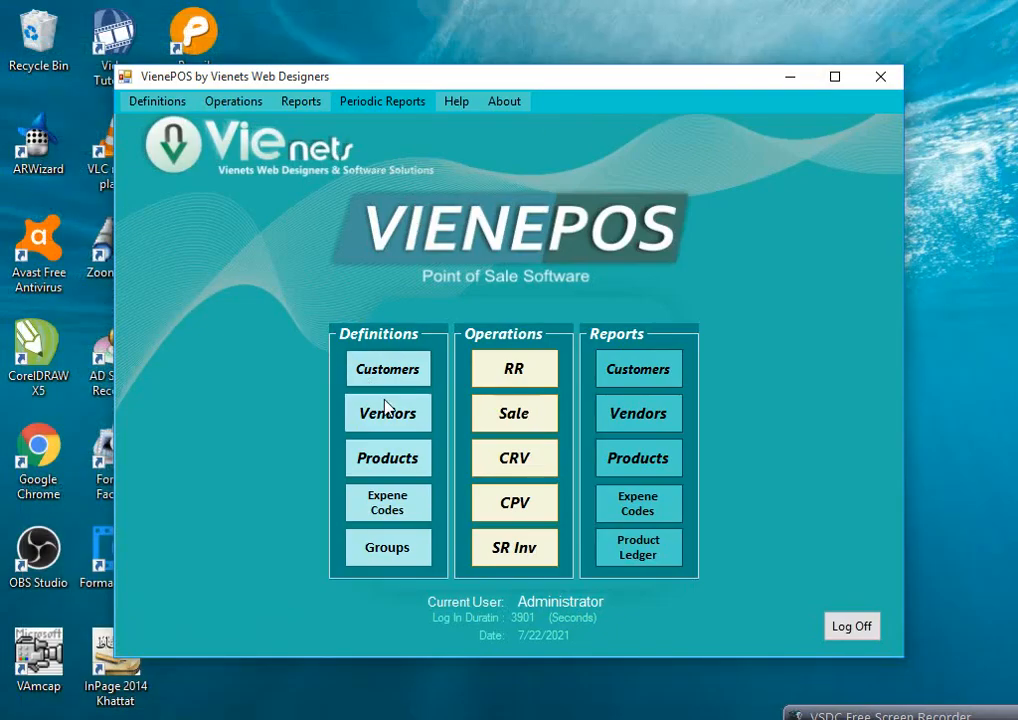
- Open the sale invoice form and load the credit customer by entering the customer ID
click(372, 104)
click(784, 257)
click(516, 419)
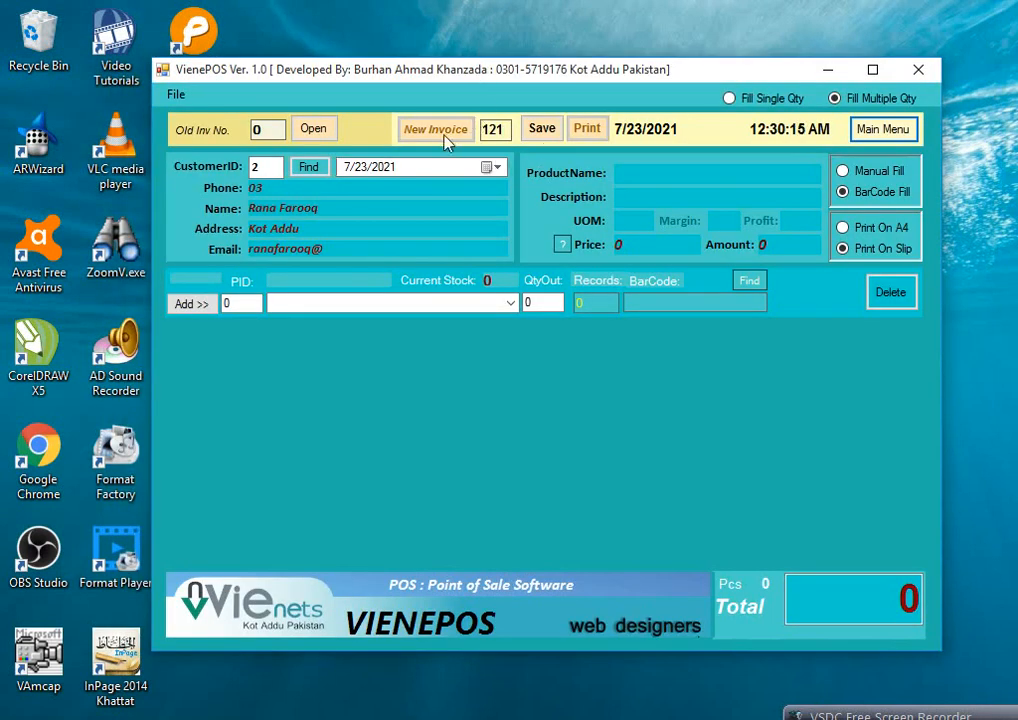
click(274, 166)
key(BackSpace)
text(4)
click(310, 167)
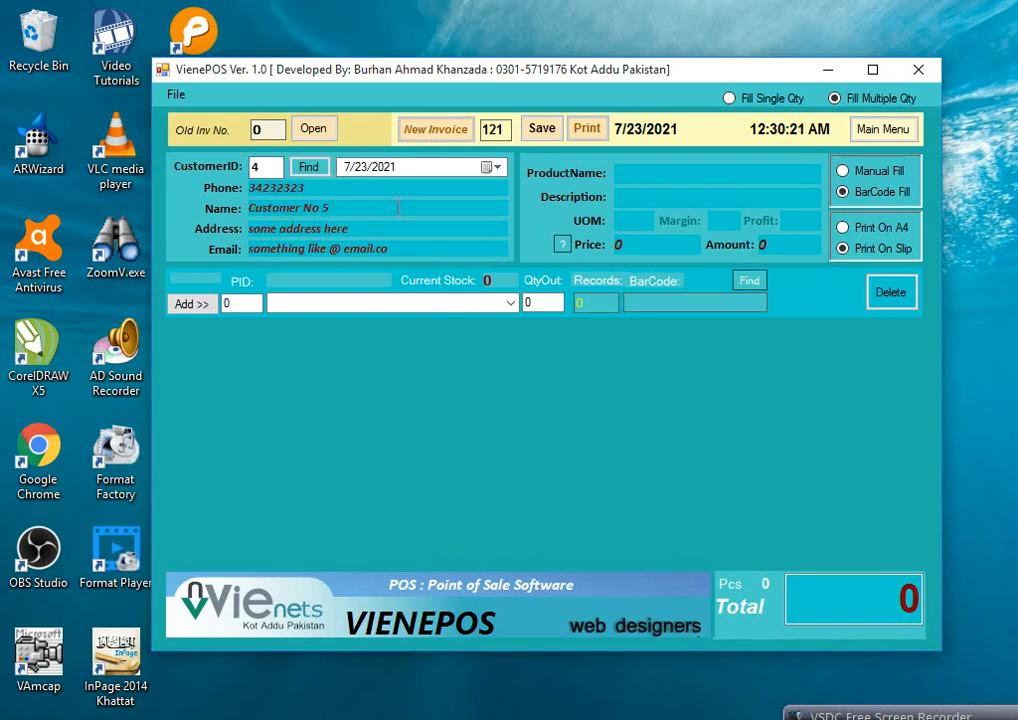
- Set the invoice to manual fill with single quantity and add the product with PID 146
click(870, 171)
click(730, 98)
click(258, 305)
text(146)
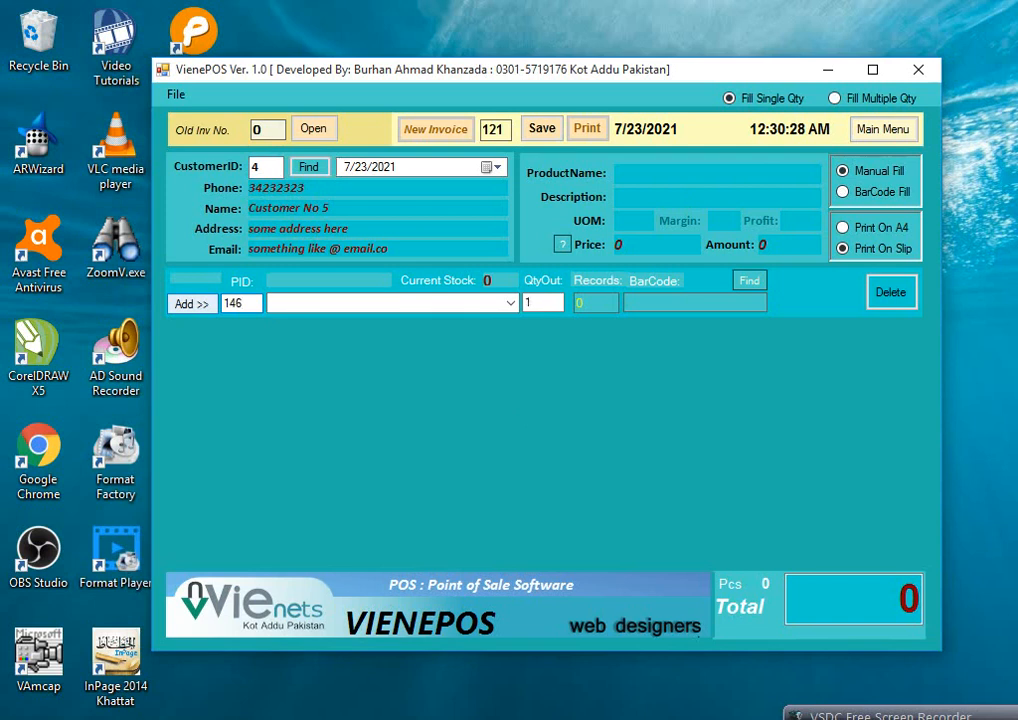
click(176, 306)
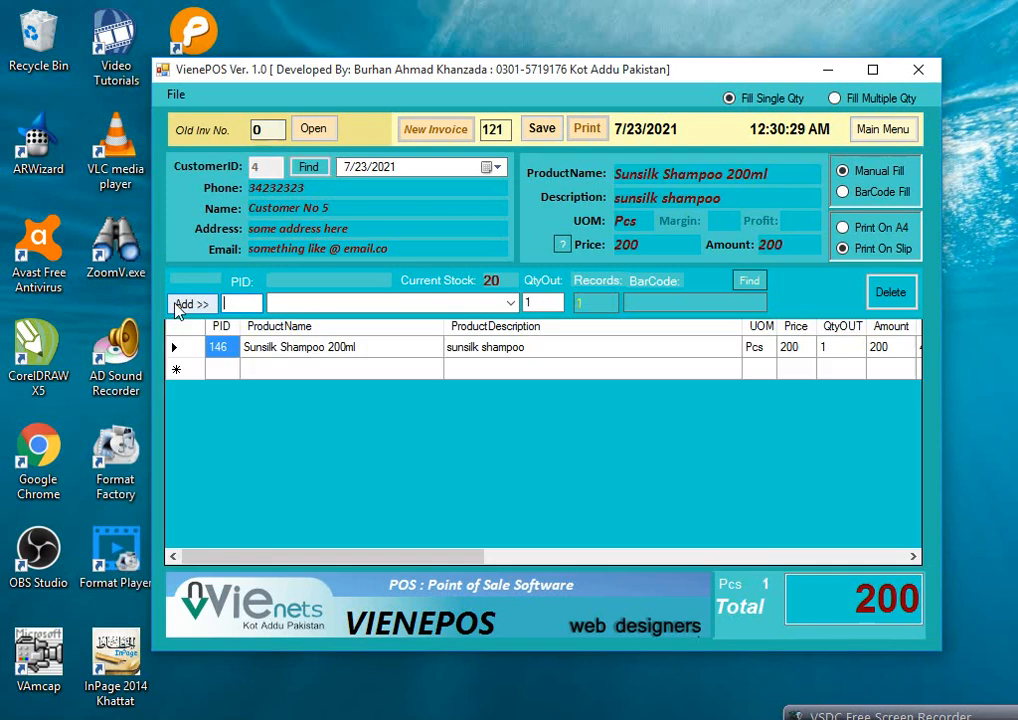
- Add the products with PIDs 145 and 144 to the invoice
text(145)
click(179, 308)
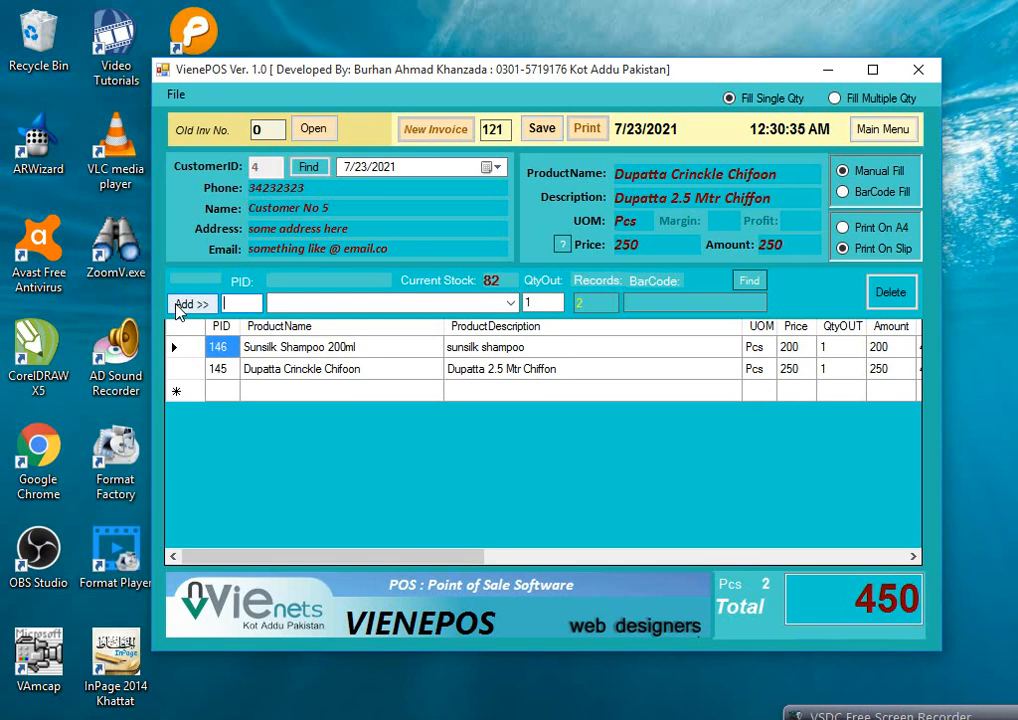
text(144)
click(180, 308)
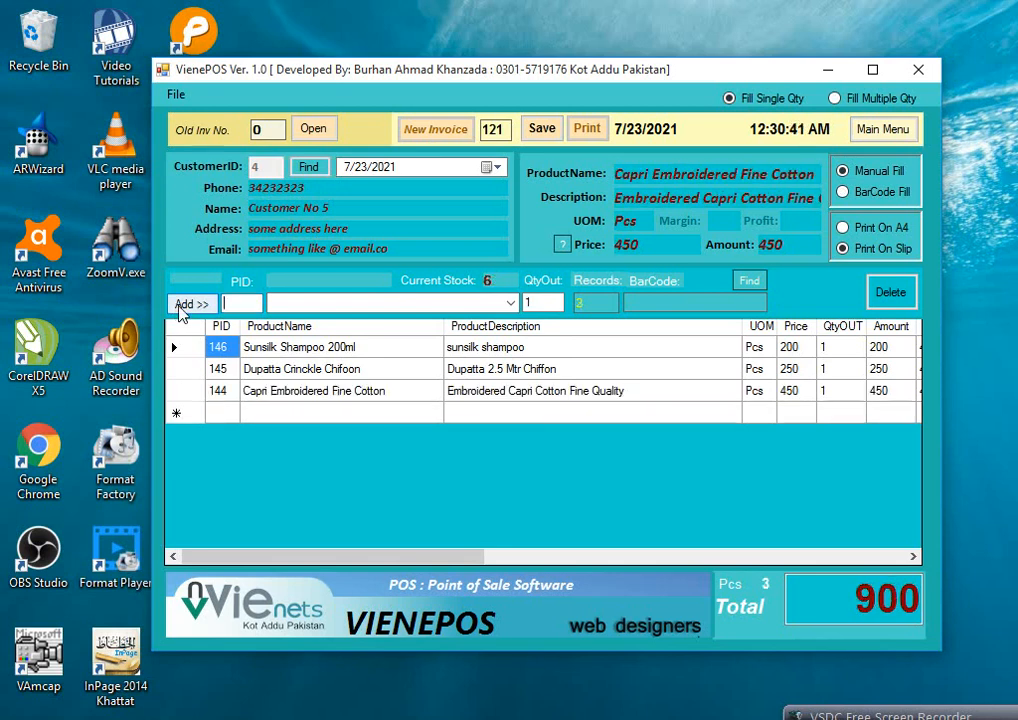
- Save the invoice with a discount of 55 and post it as a credit sale
click(548, 132)
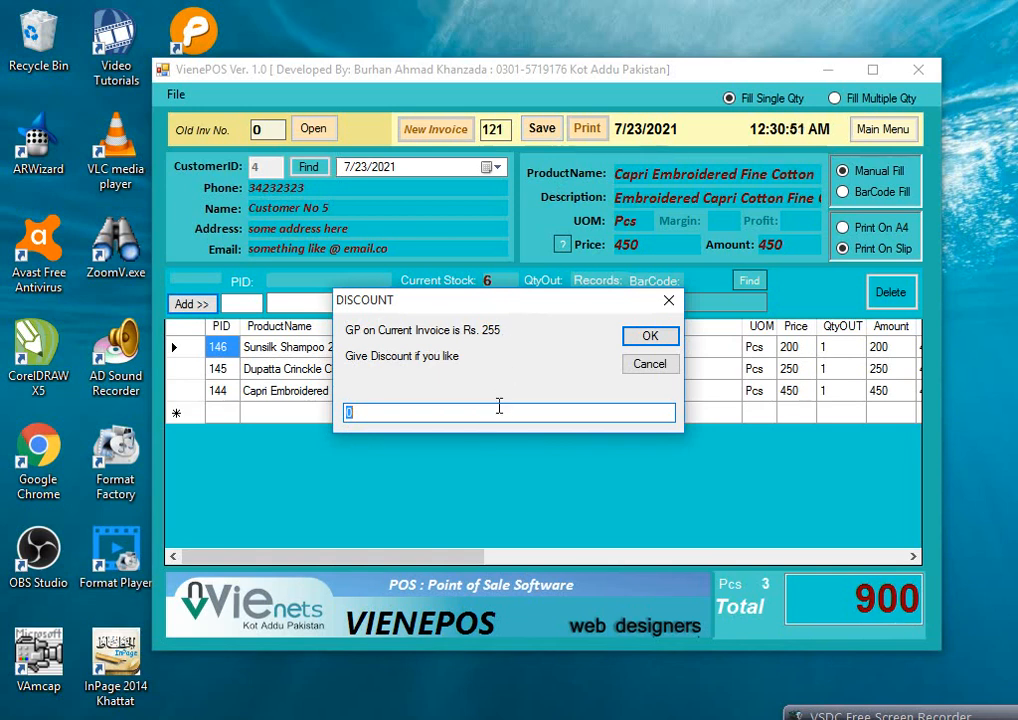
text(55)
click(655, 340)
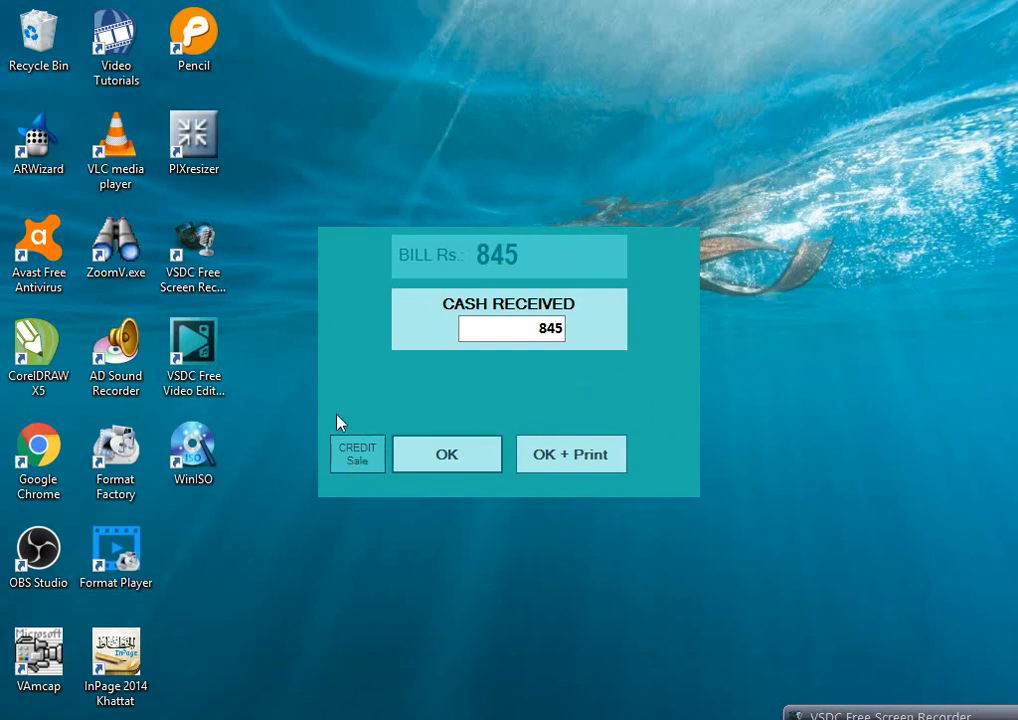
click(362, 459)
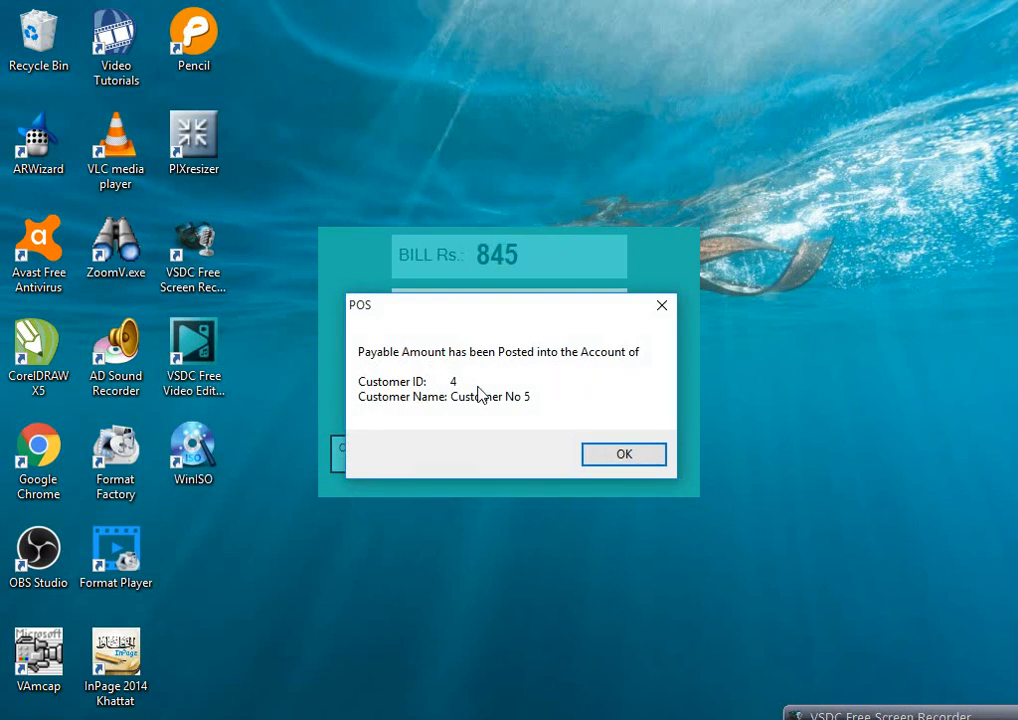
click(587, 458)
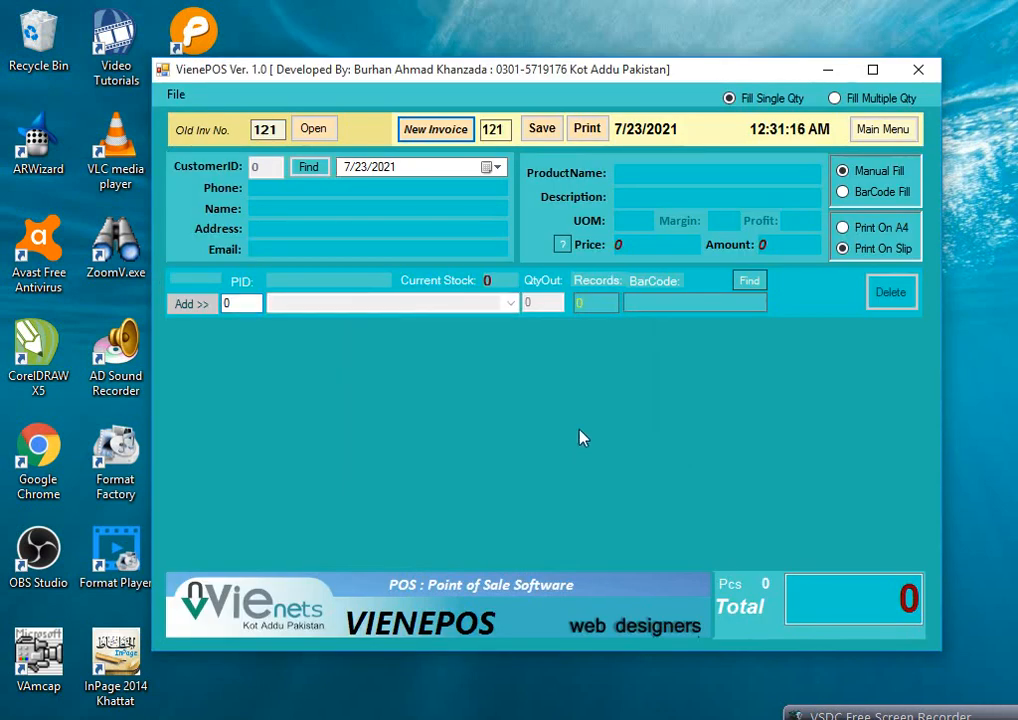
- Open the overall Receivables report, check the customers' balances, and return to the main menu
click(882, 129)
click(300, 101)
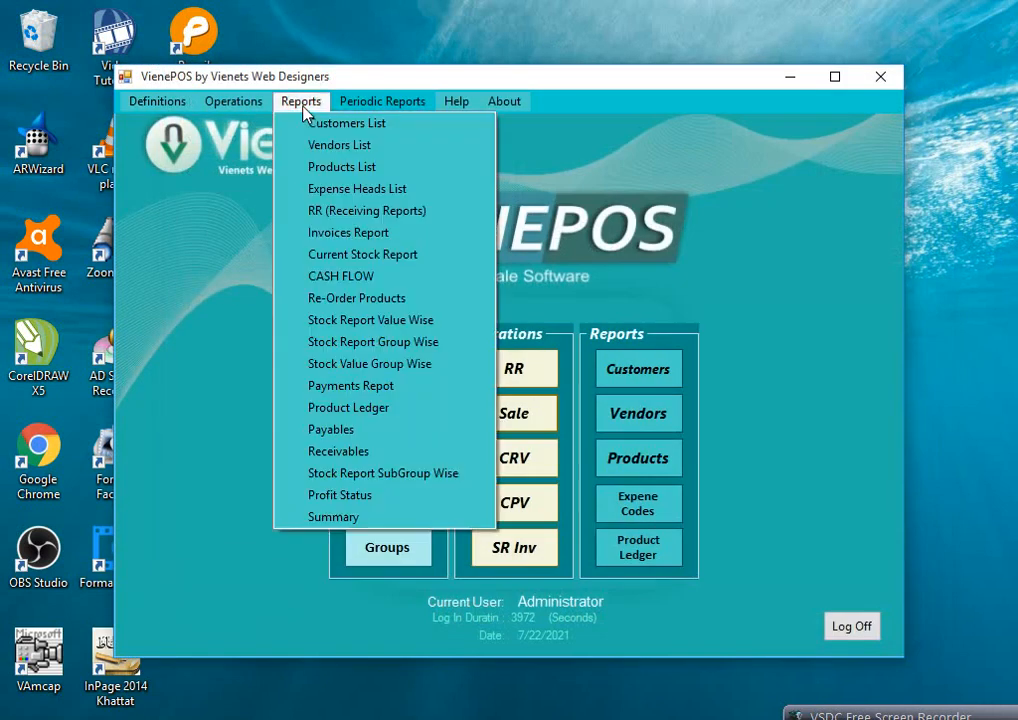
click(340, 451)
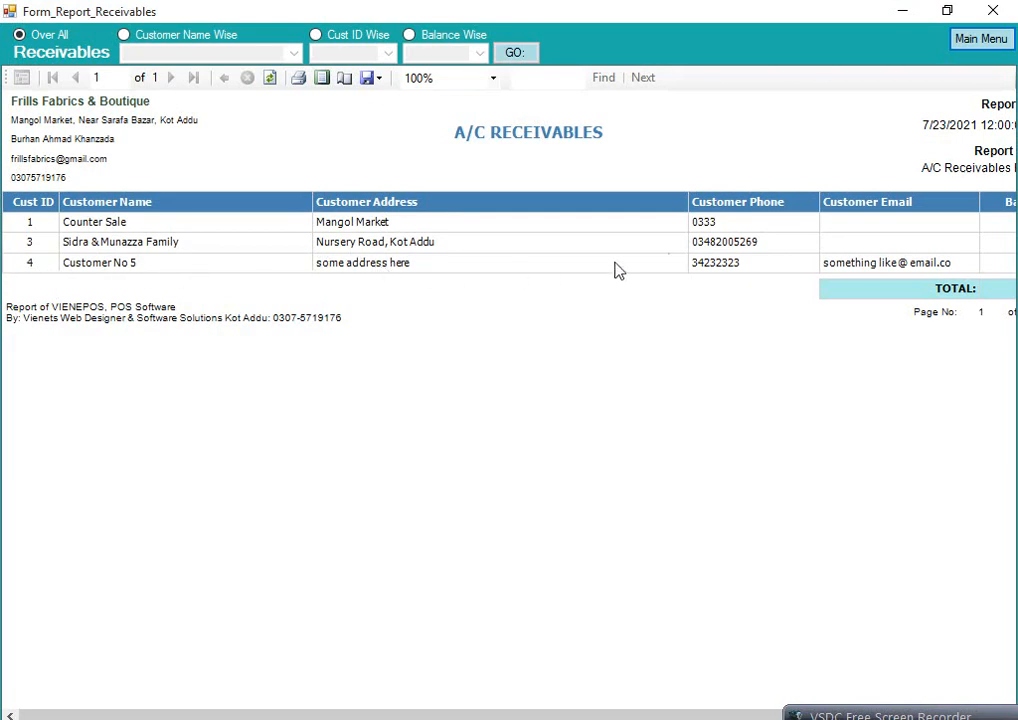
drag(634, 711, 730, 713)
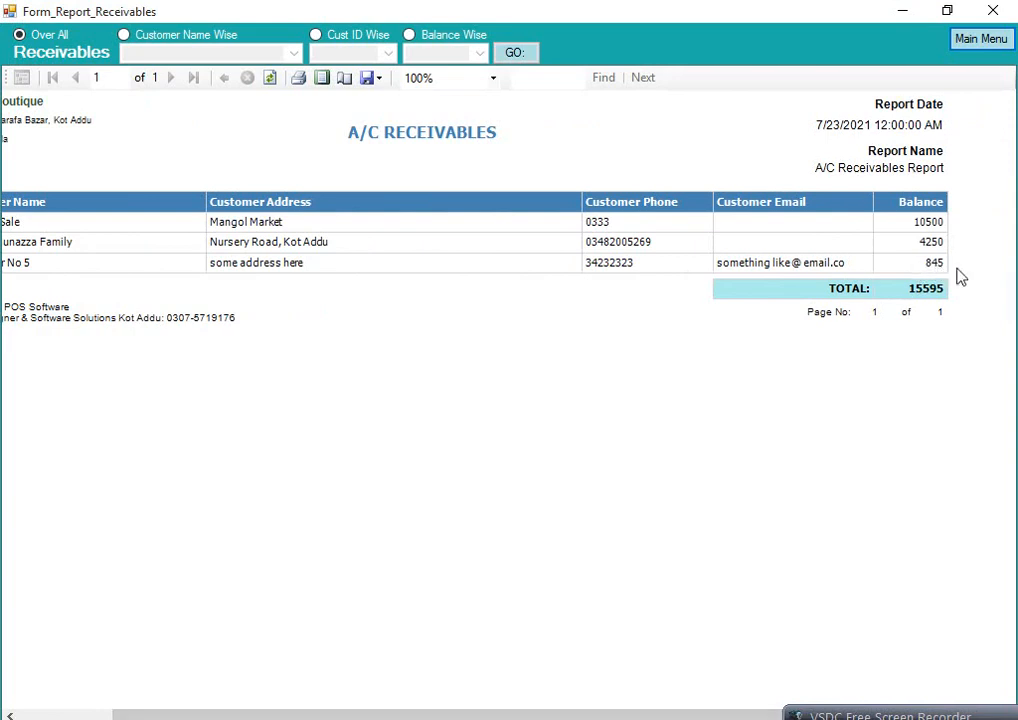
click(960, 42)
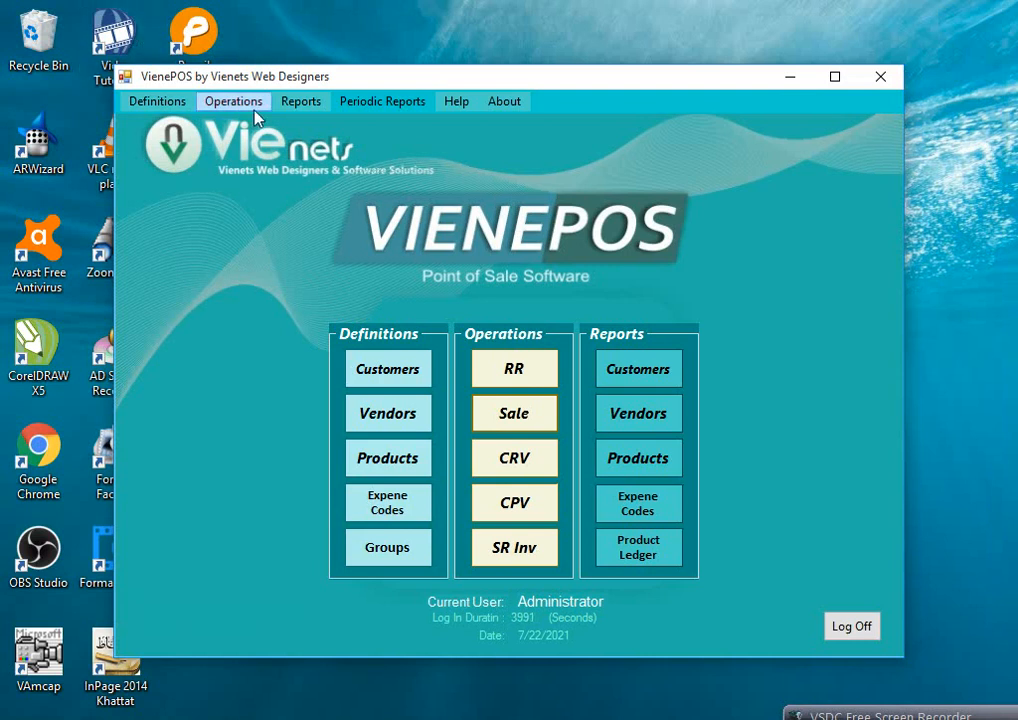
- Open the Cash Flow report, examine the last entries on its final page, and return to the main menu
click(298, 101)
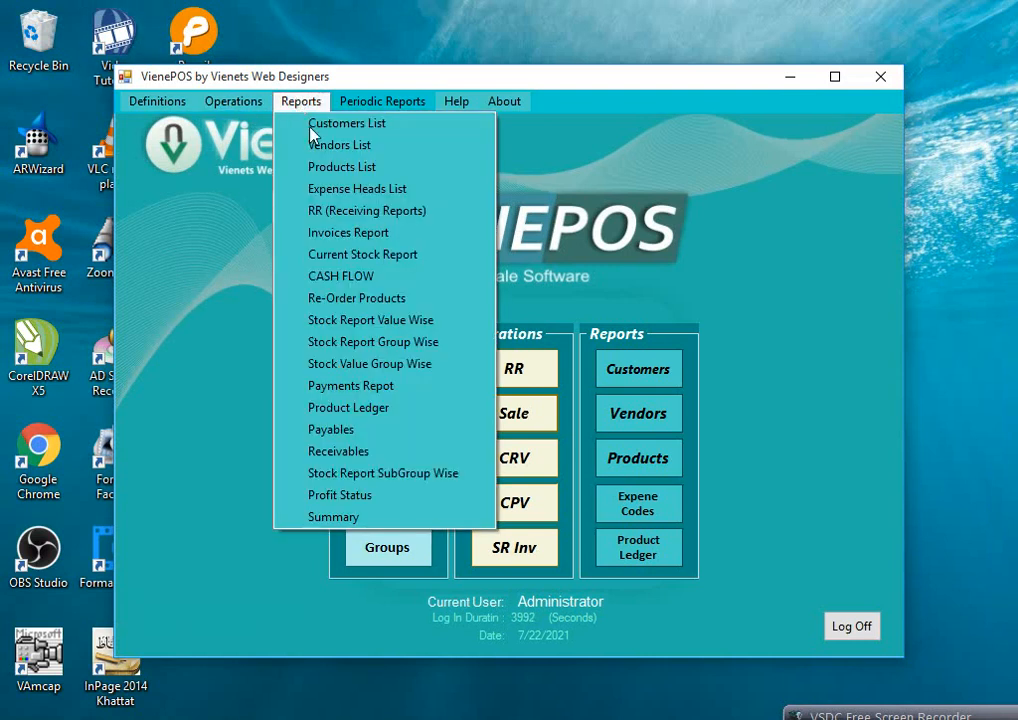
click(345, 276)
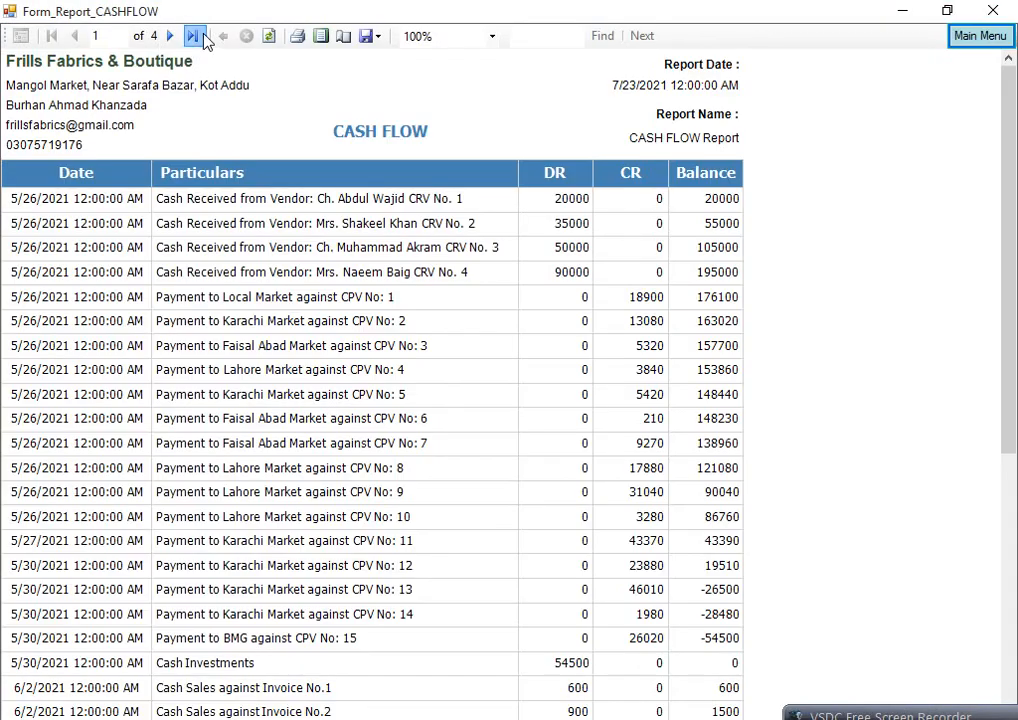
click(193, 36)
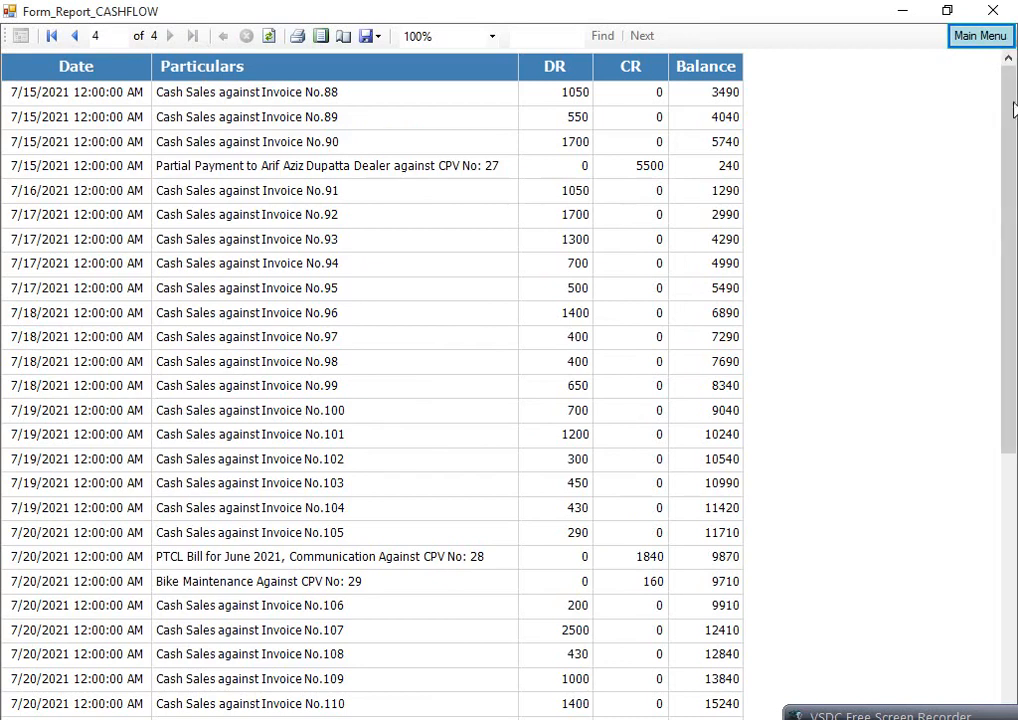
drag(1013, 102, 1013, 400)
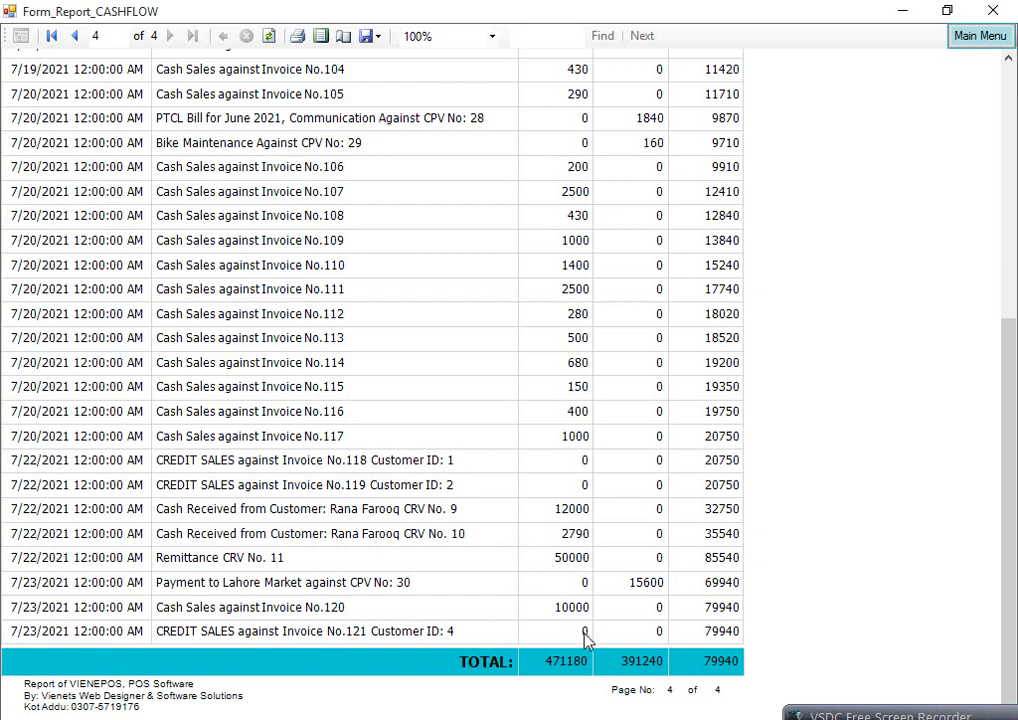
click(965, 40)
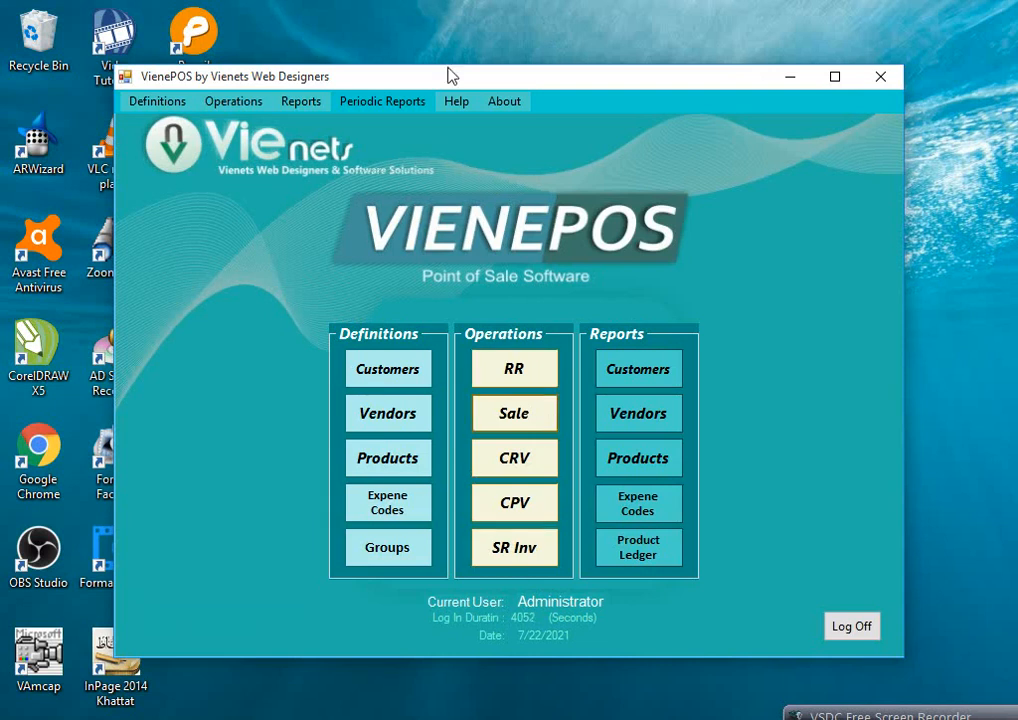
- Open the periodic Customer Ledger for the credit-sale customer, covering 5/1/2021 to 7/23/2021
click(390, 104)
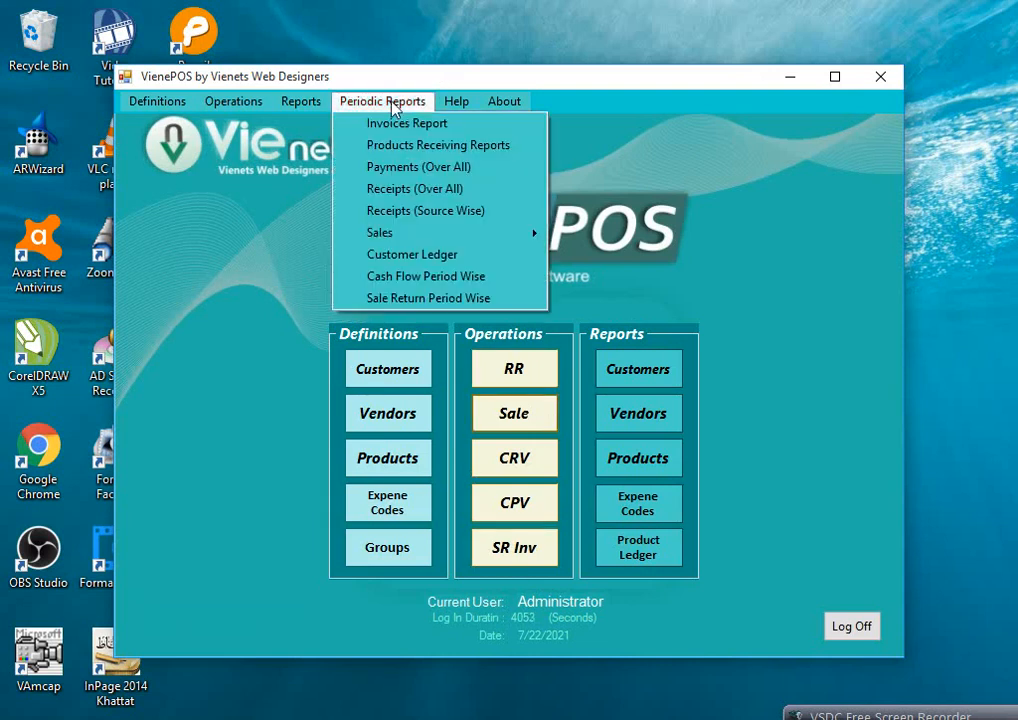
click(423, 254)
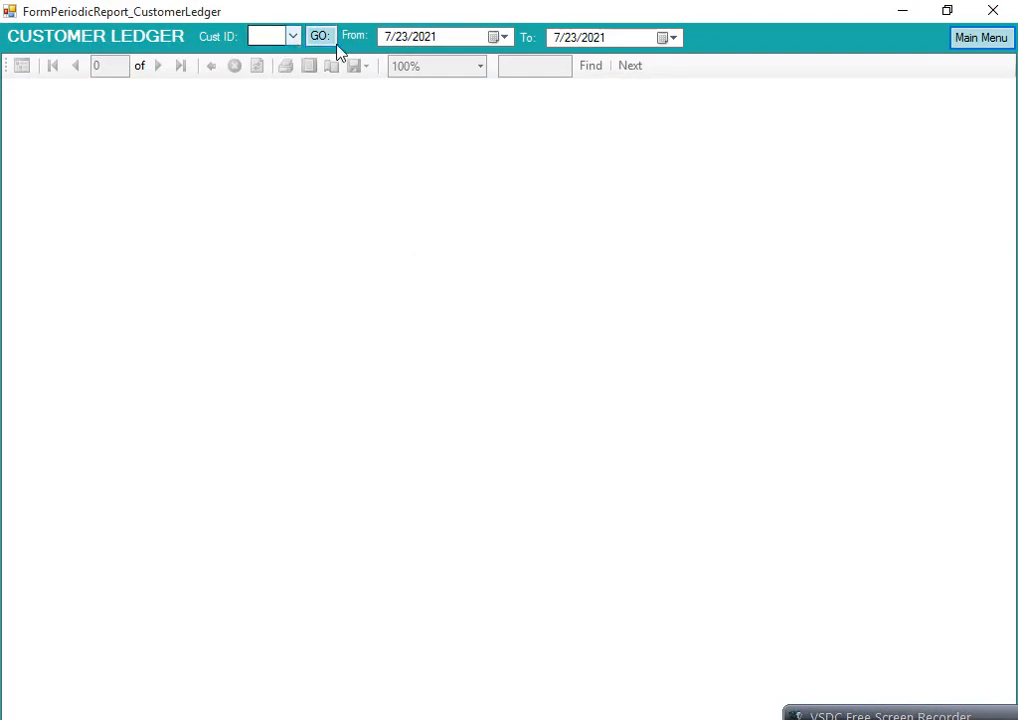
click(499, 38)
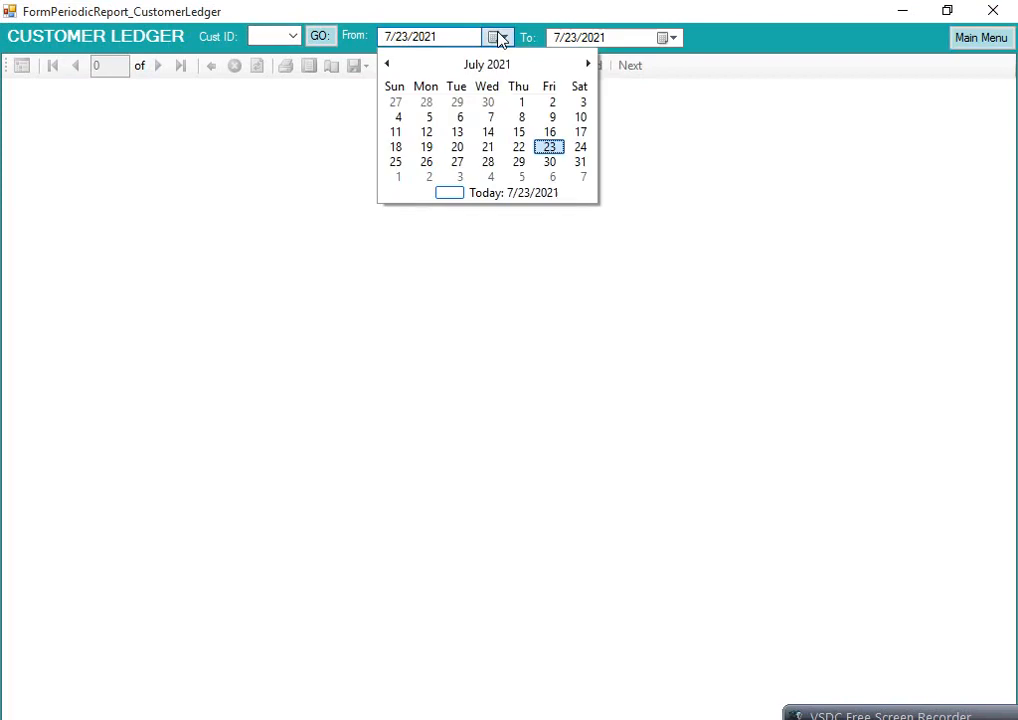
click(387, 64)
click(387, 64)
click(582, 101)
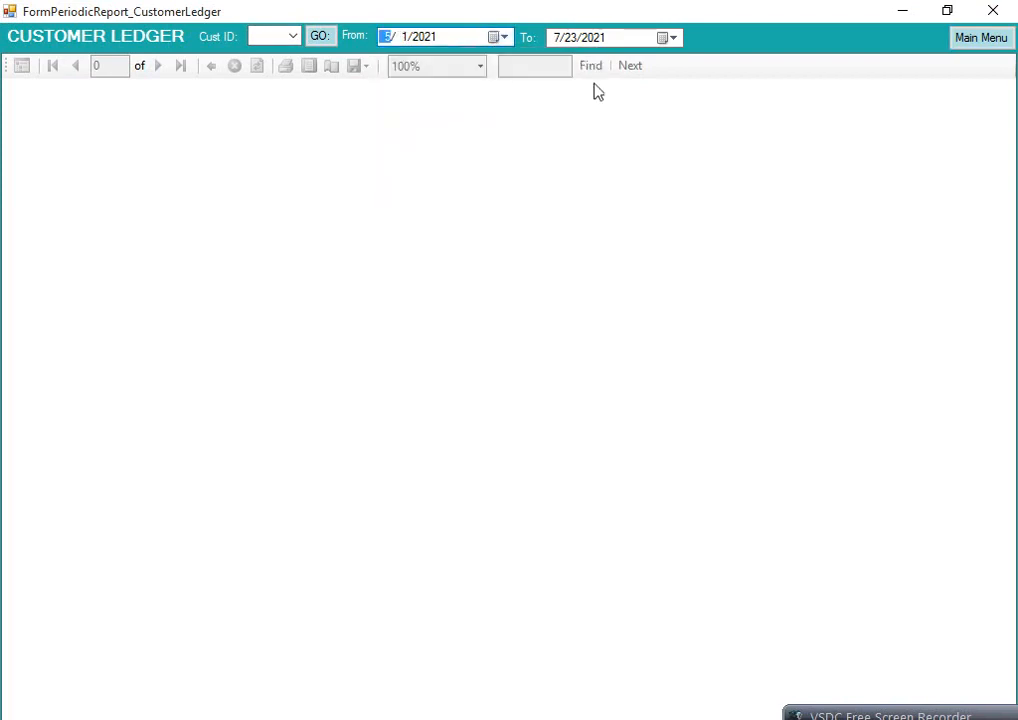
click(663, 38)
click(720, 145)
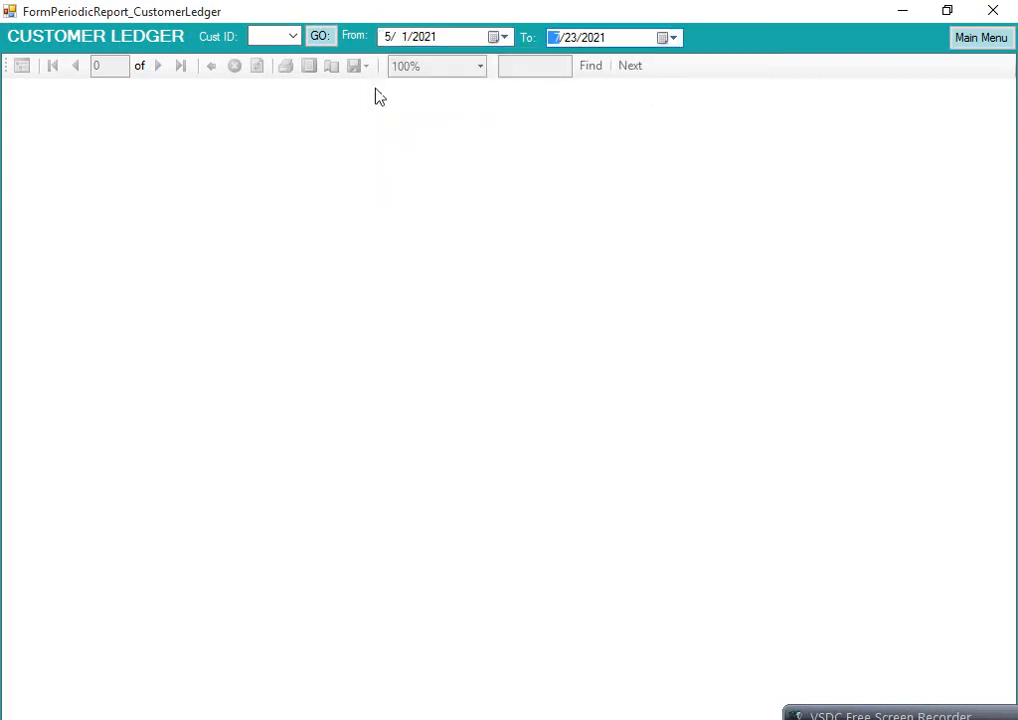
click(311, 40)
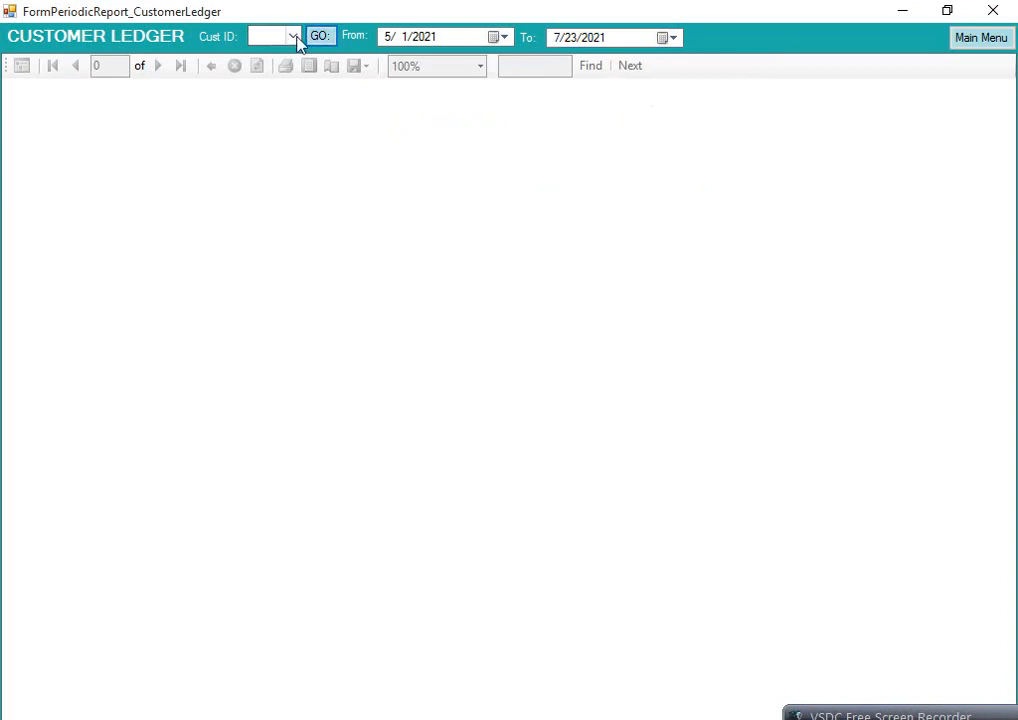
click(294, 36)
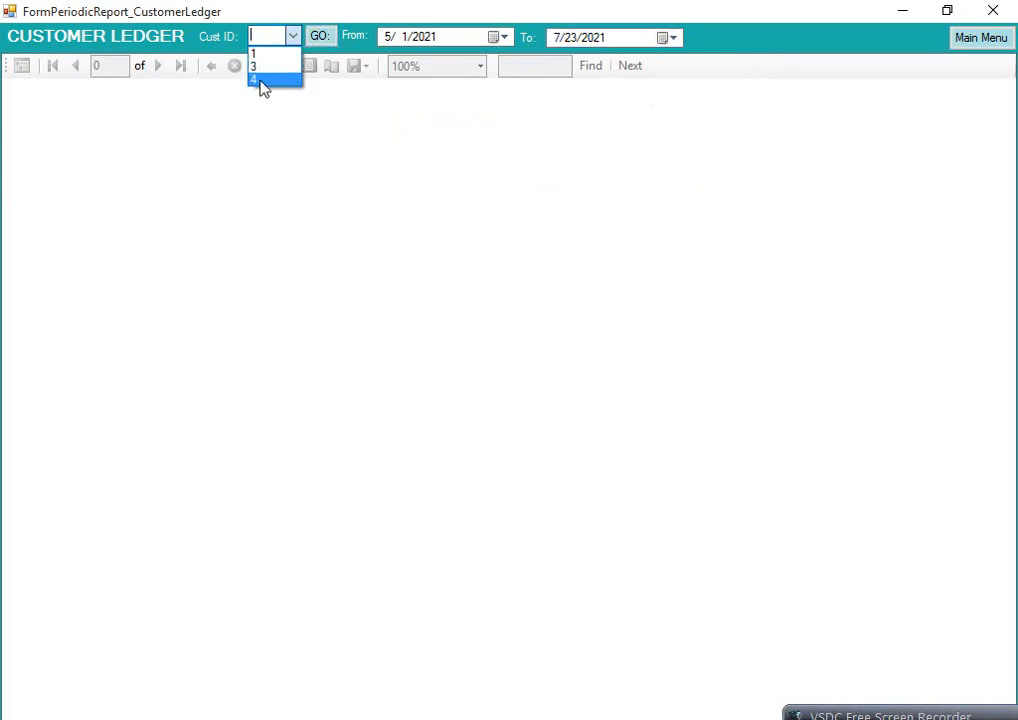
click(260, 81)
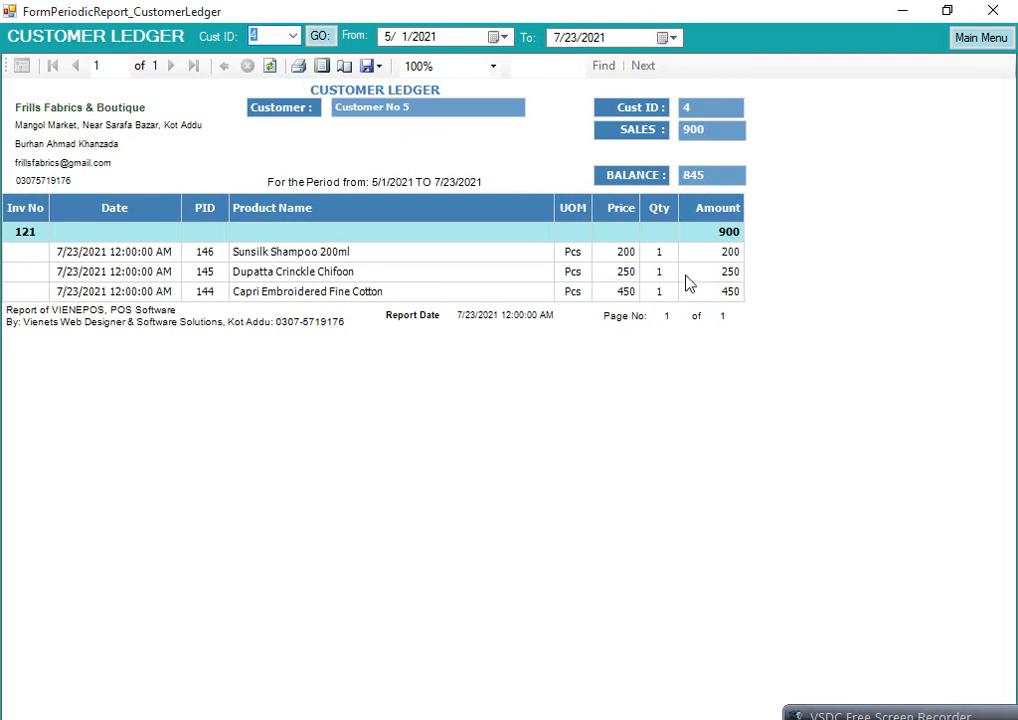
- View the ledger in print layout at 100% zoom, examine its invoice lines and balance, and return to the main menu
click(321, 66)
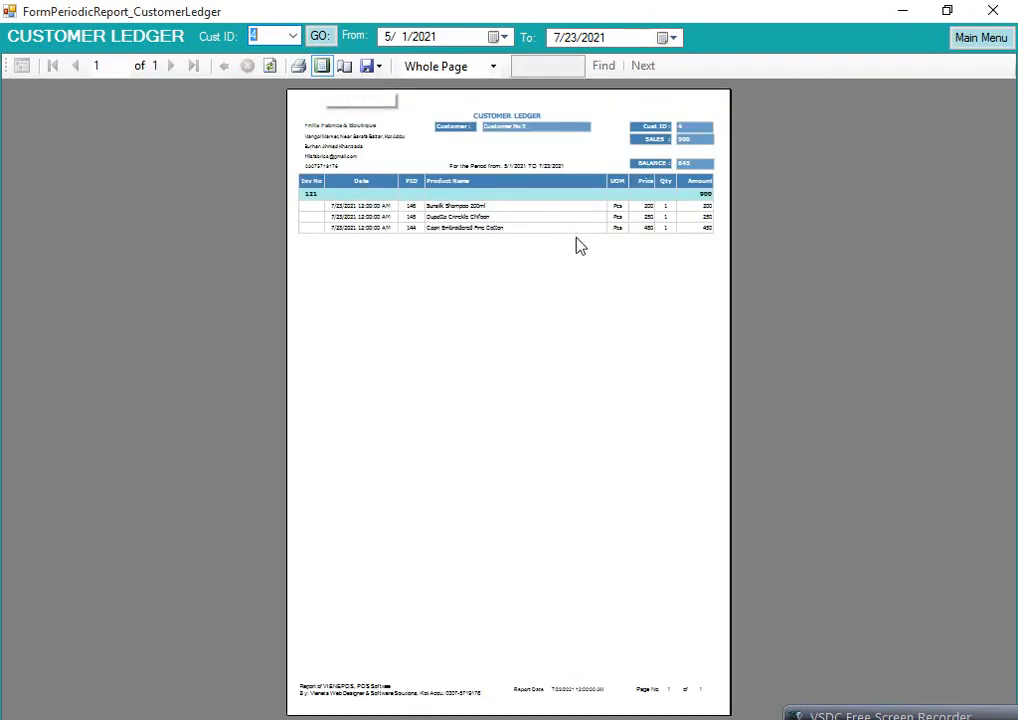
click(493, 66)
click(436, 159)
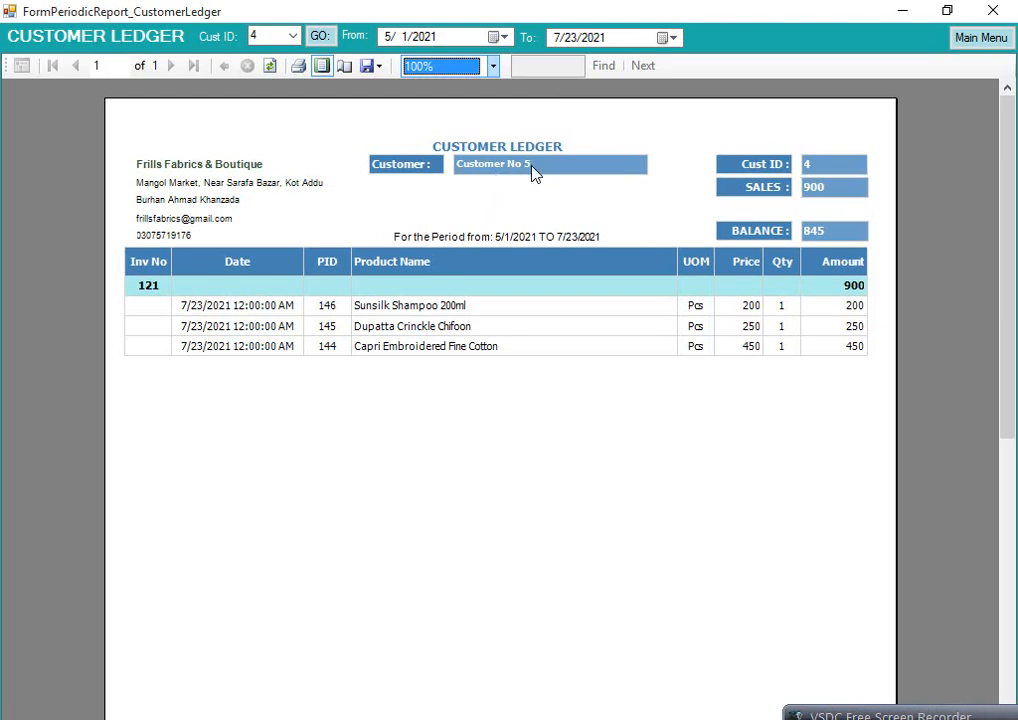
click(824, 167)
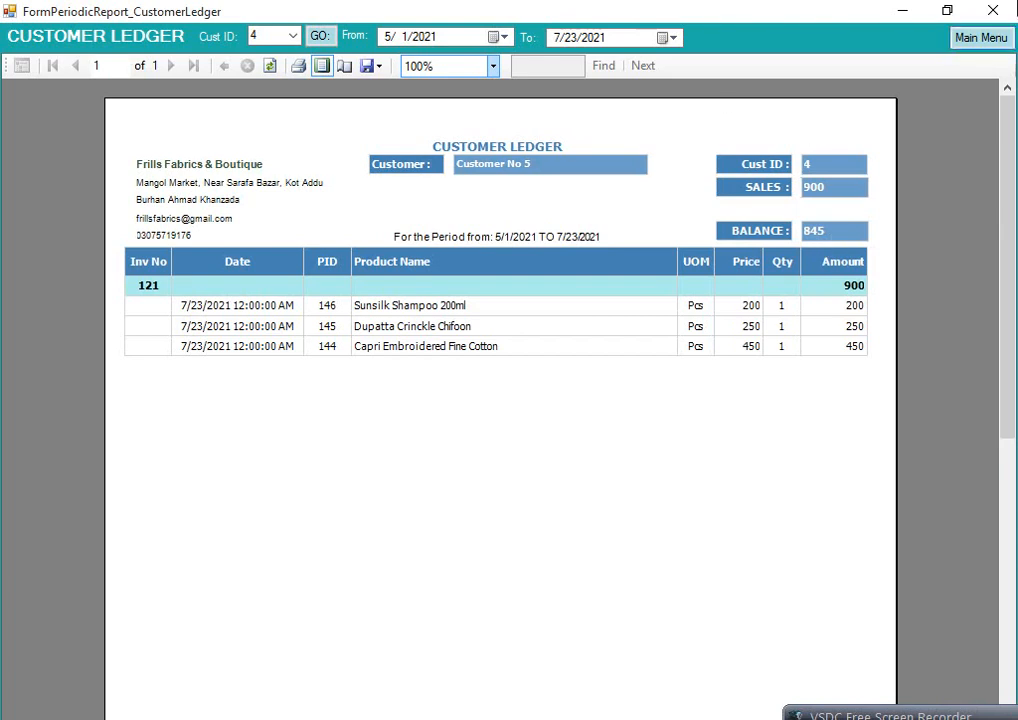
click(984, 40)
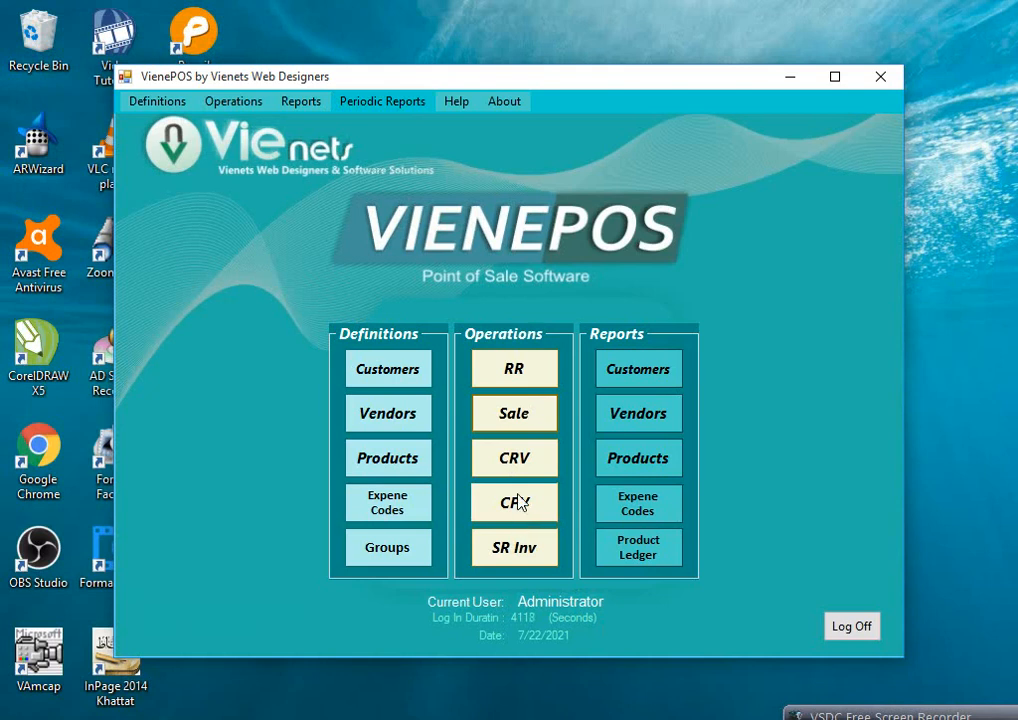
- Create a new cash received voucher with Customers as the cash source and load the credit-sale customer's details by customer ID
click(516, 460)
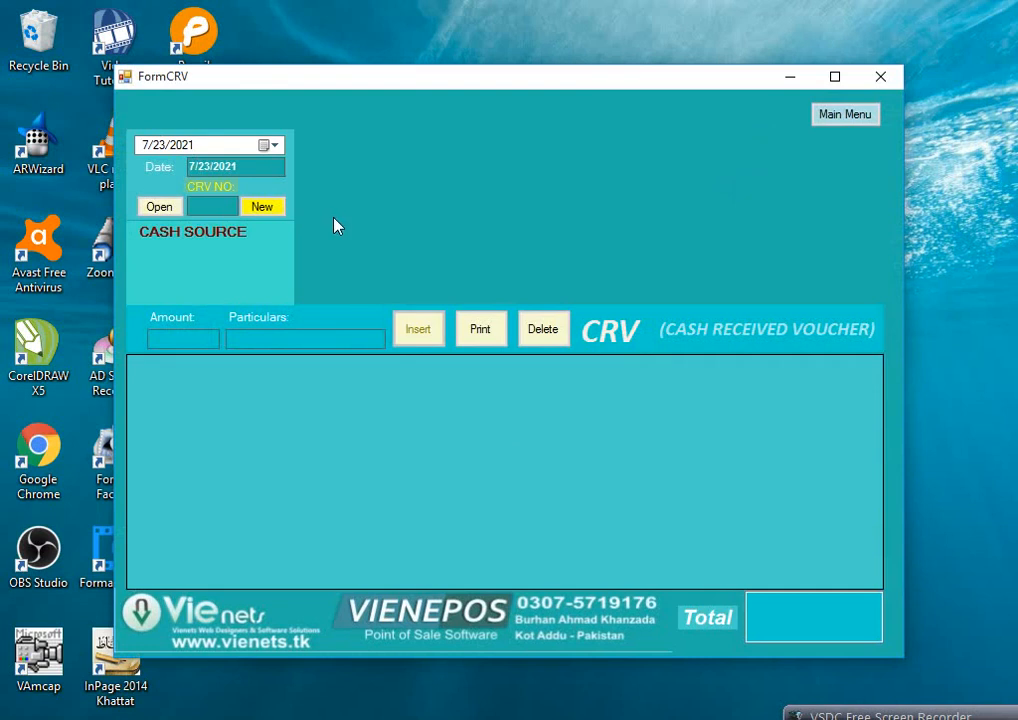
click(272, 208)
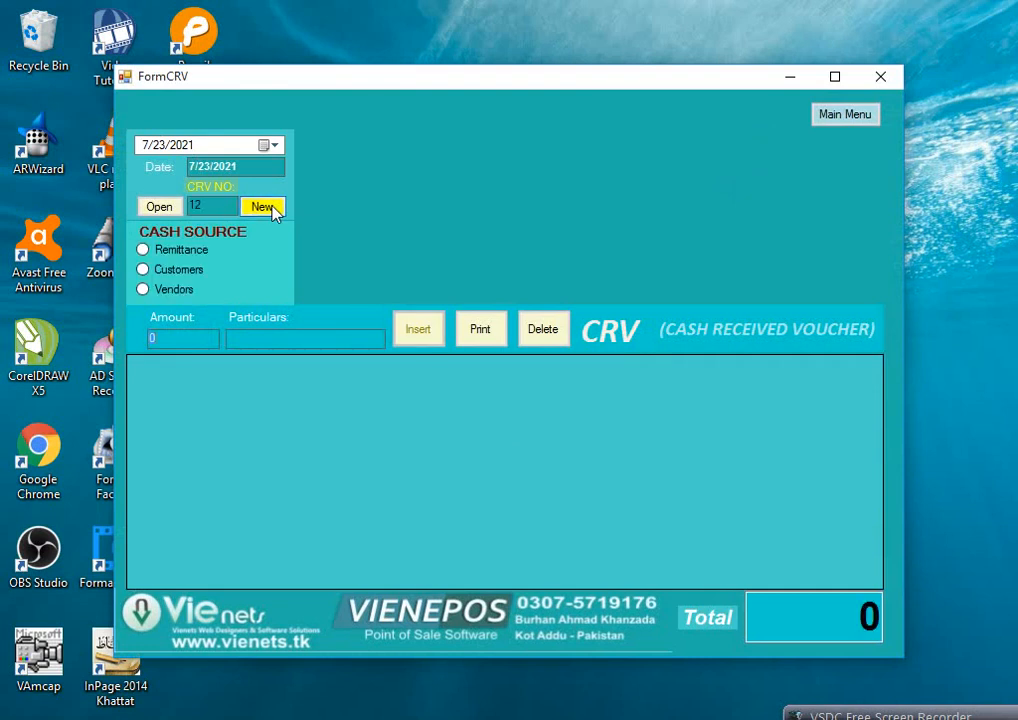
click(142, 270)
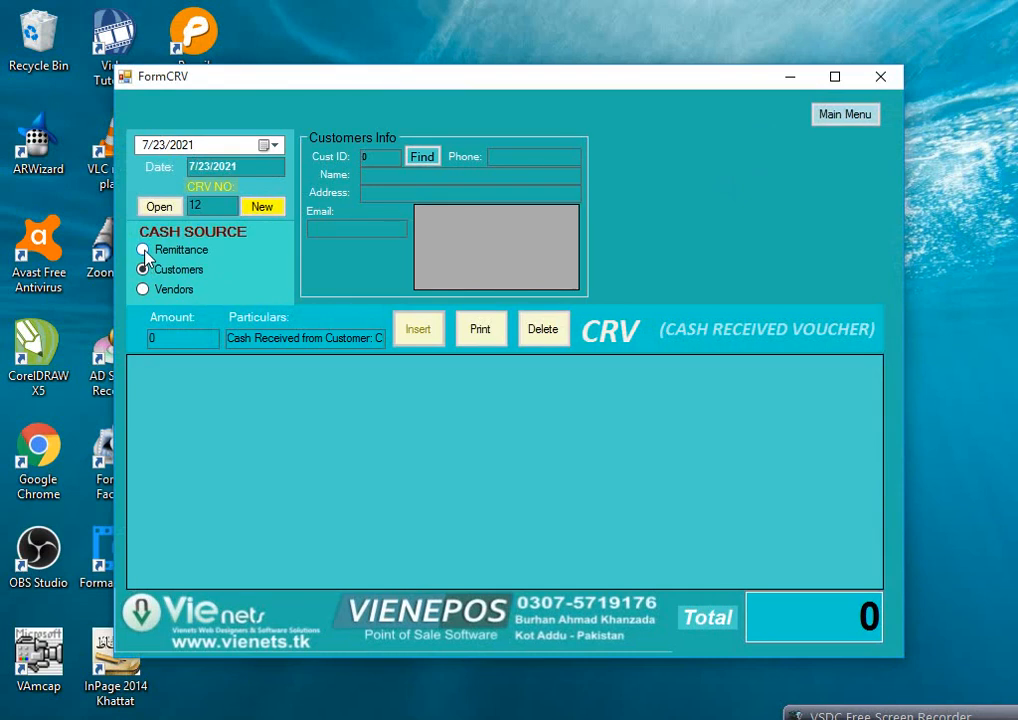
click(143, 250)
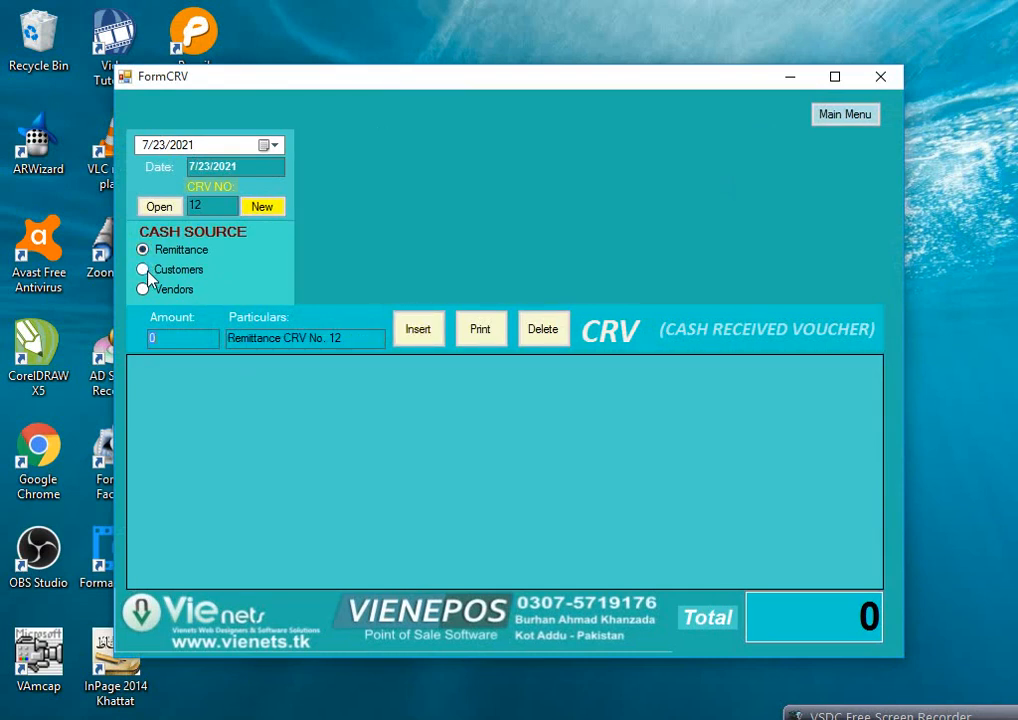
click(147, 274)
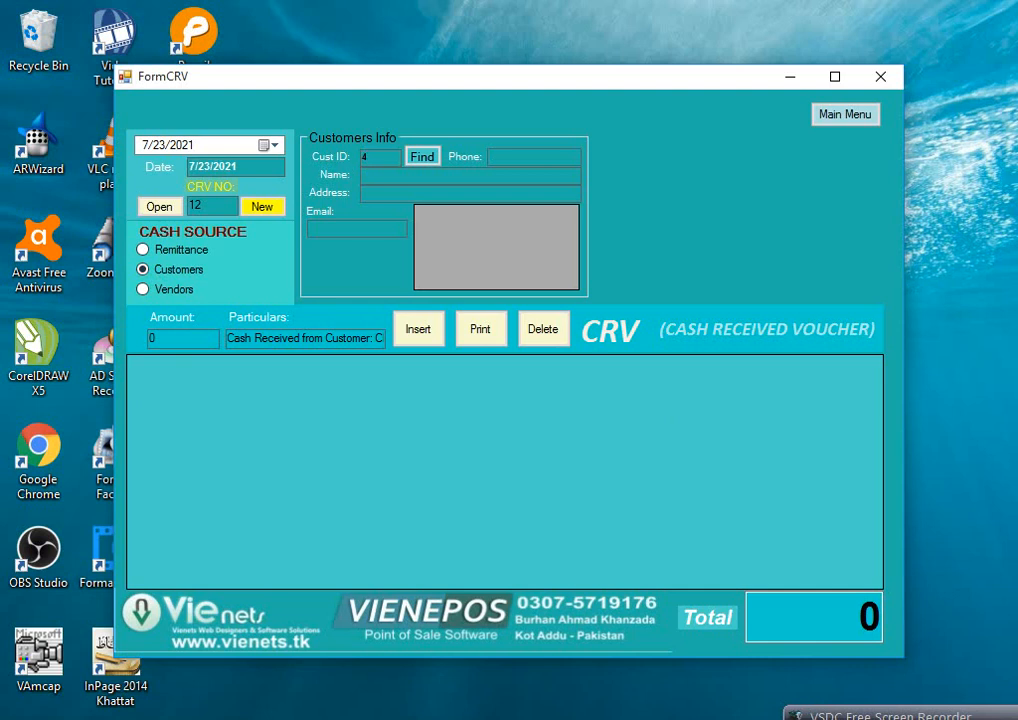
click(422, 157)
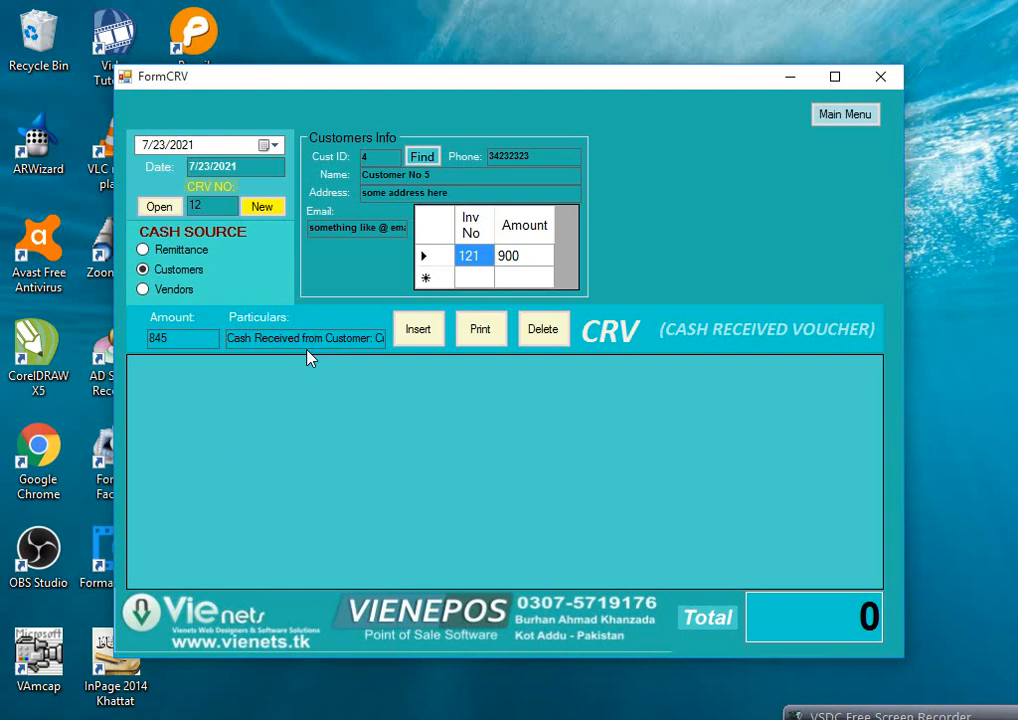
- Read through the full Particulars text of the cash received voucher
key(Right)
key(Right)
key(Right)
key(Right)
key(Right)
key(Right)
key(Right)
key(Right)
key(Right)
key(Right)
key(Right)
key(Right)
key(Right)
key(Right)
key(Right)
key(Right)
key(Right)
key(Right)
key(Right)
key(Right)
key(Left)
key(Left)
key(Left)
key(Left)
key(Left)
key(Left)
key(Left)
key(Left)
key(Left)
key(Left)
key(Left)
key(Left)
key(Left)
key(Left)
key(Left)
key(Left)
key(Left)
key(Left)
key(Left)
key(Left)
key(Right)
key(Right)
key(Right)
key(Right)
key(Right)
key(Right)
key(Right)
key(Right)
key(Right)
key(Right)
key(Right)
key(Right)
key(Right)
key(Right)
key(Right)
key(Right)
key(Right)
key(Right)
key(Right)
key(Right)
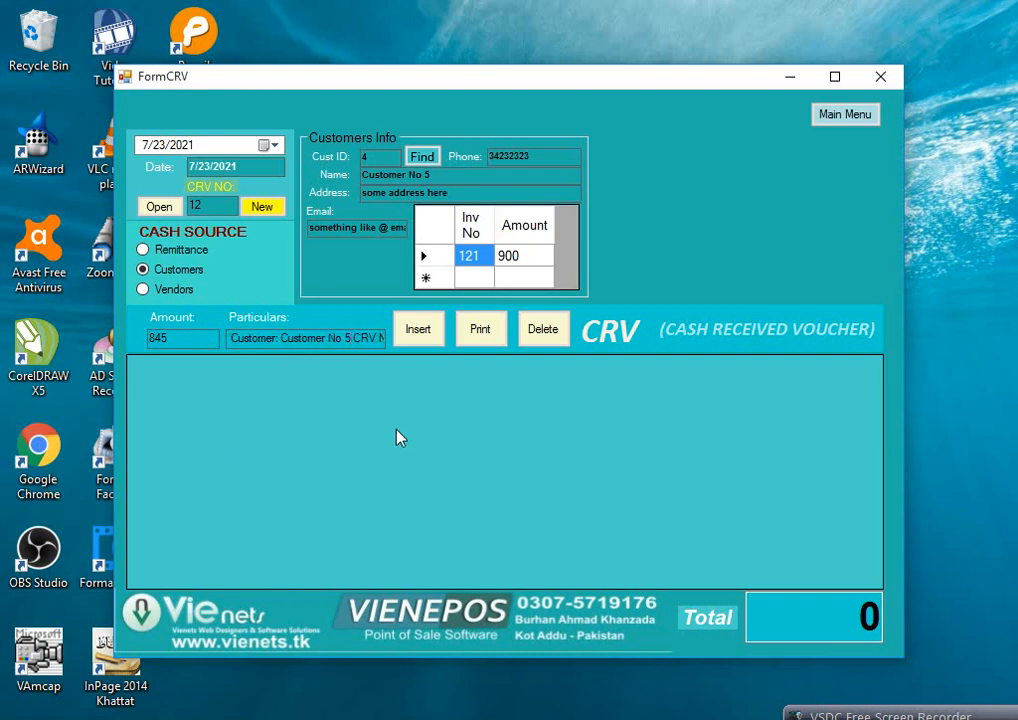
- Insert the cash received voucher for 845, acknowledge the messages, and return to the main menu
click(424, 344)
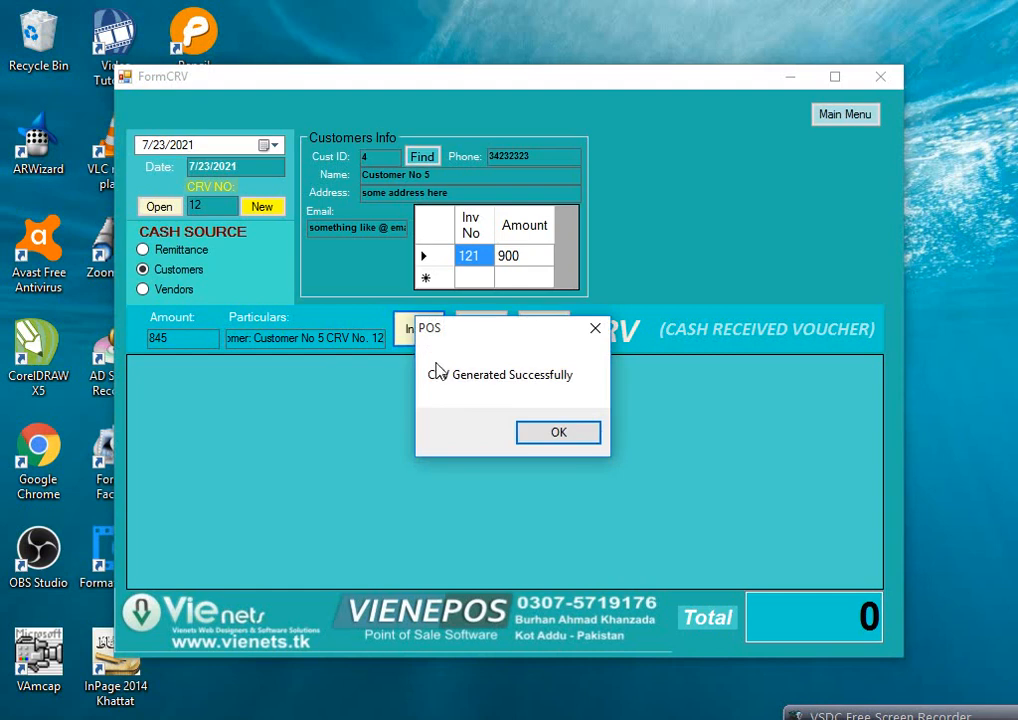
click(560, 434)
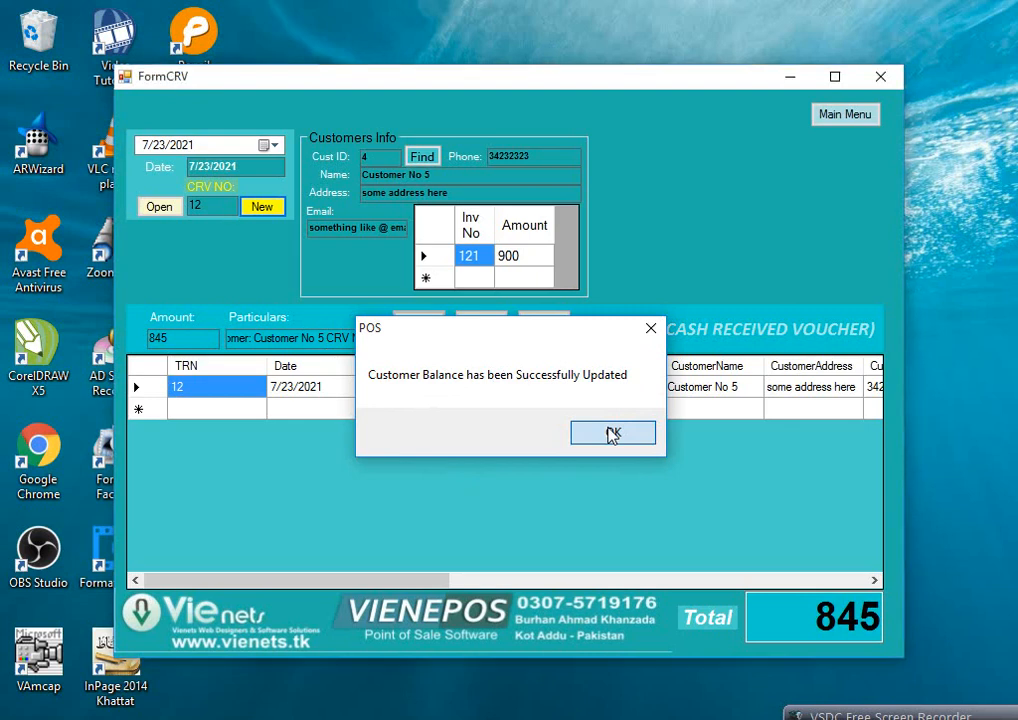
click(613, 434)
click(862, 118)
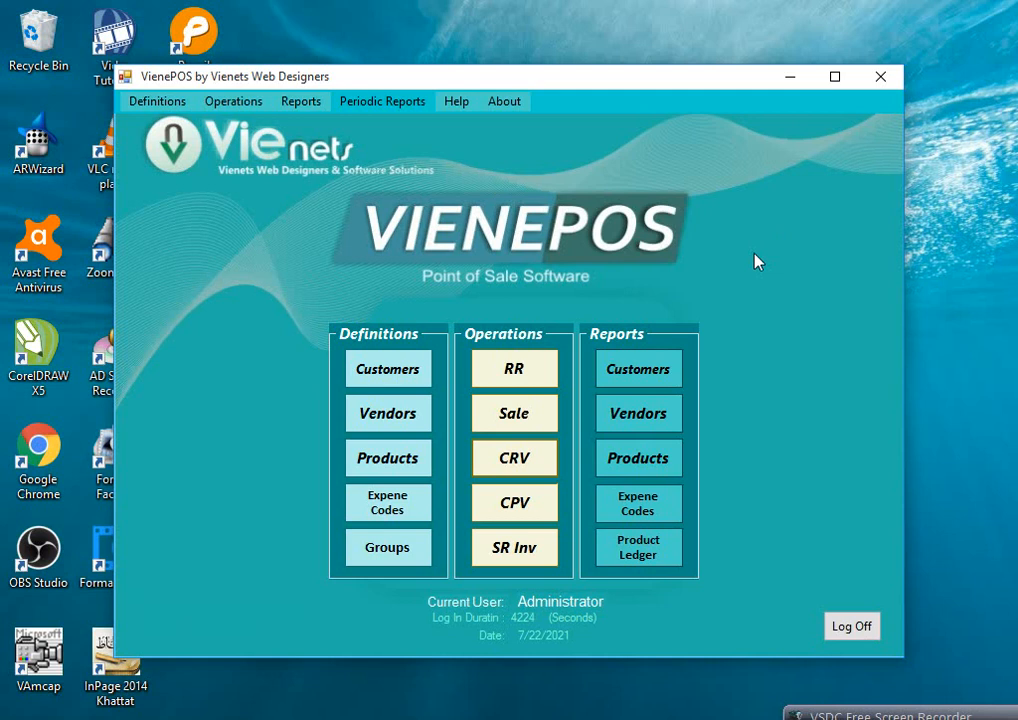
- Open the overall Receivables report, check whether the paid customer is still listed and the remaining balances, and return to the main menu
click(300, 101)
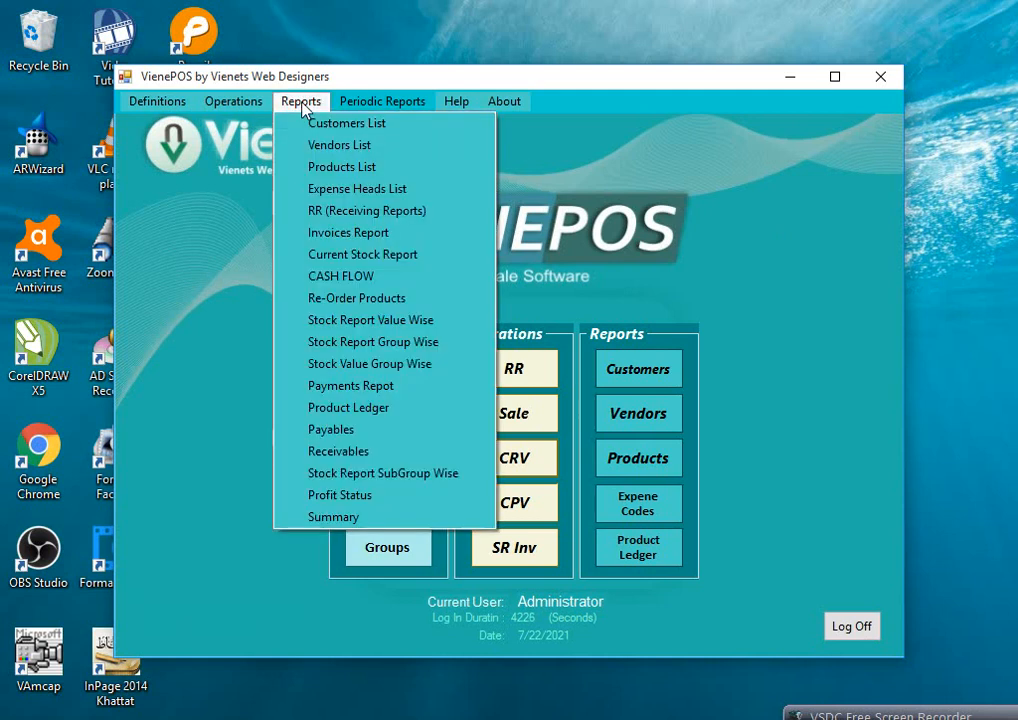
click(336, 452)
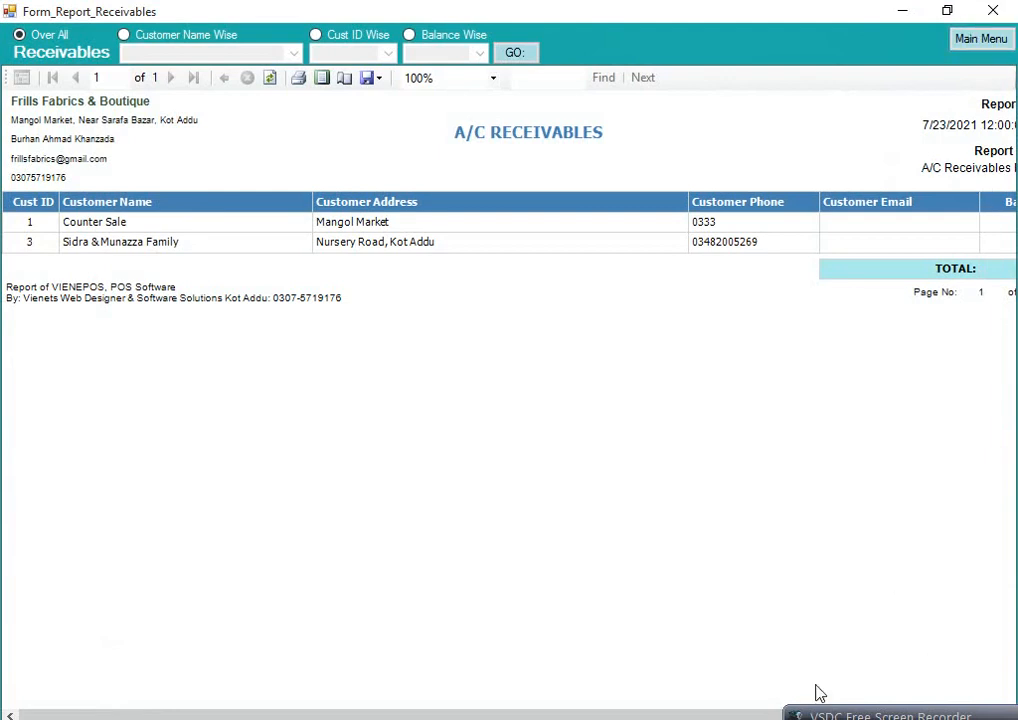
drag(620, 714, 716, 714)
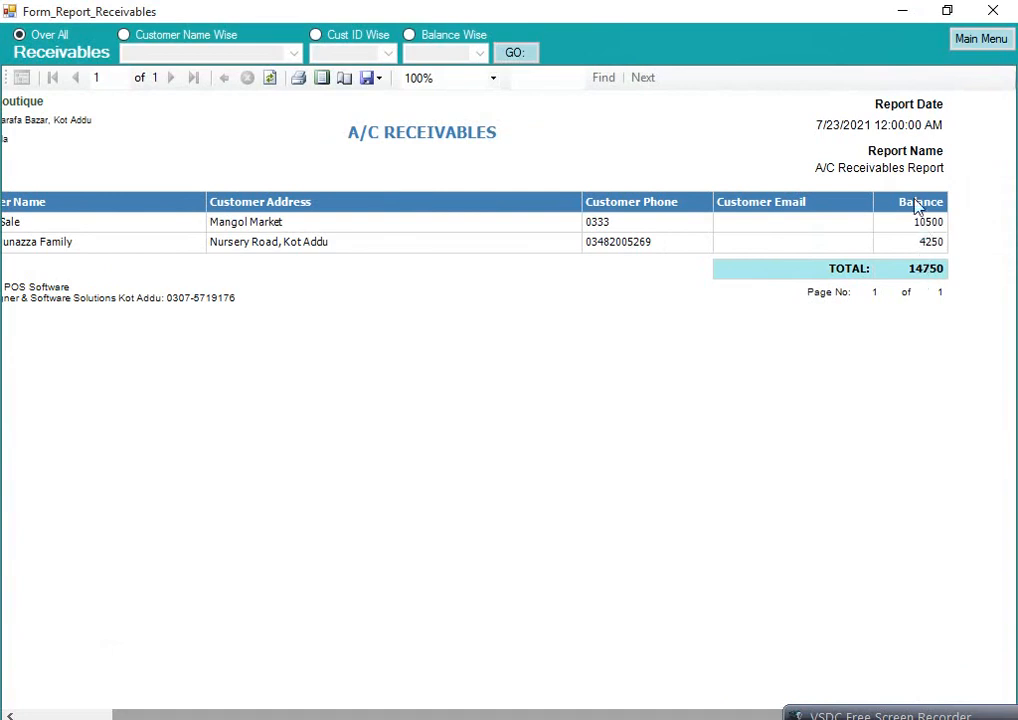
click(962, 42)
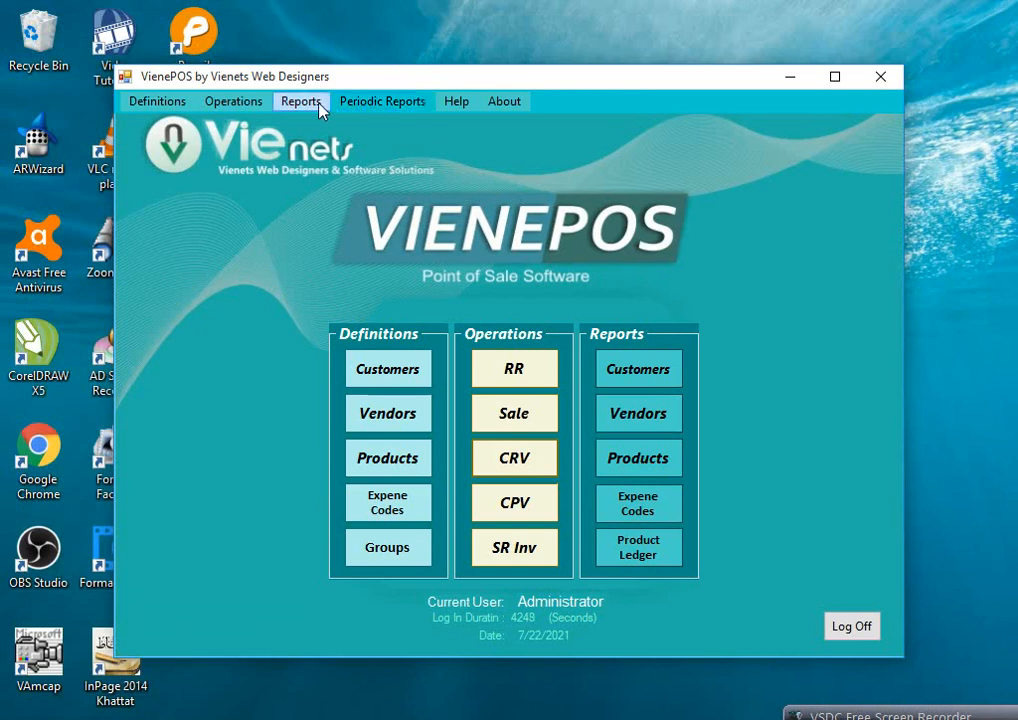
- Open the periodic Customer Ledger, check which customer IDs are available for selection, and return to the main menu
click(358, 104)
click(379, 256)
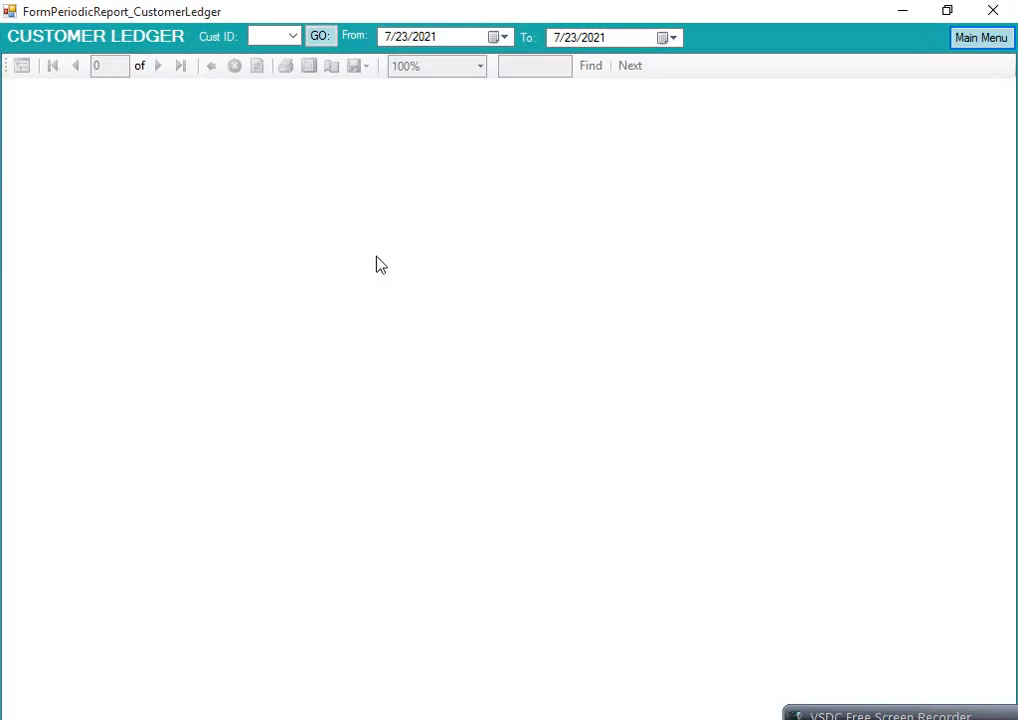
click(294, 40)
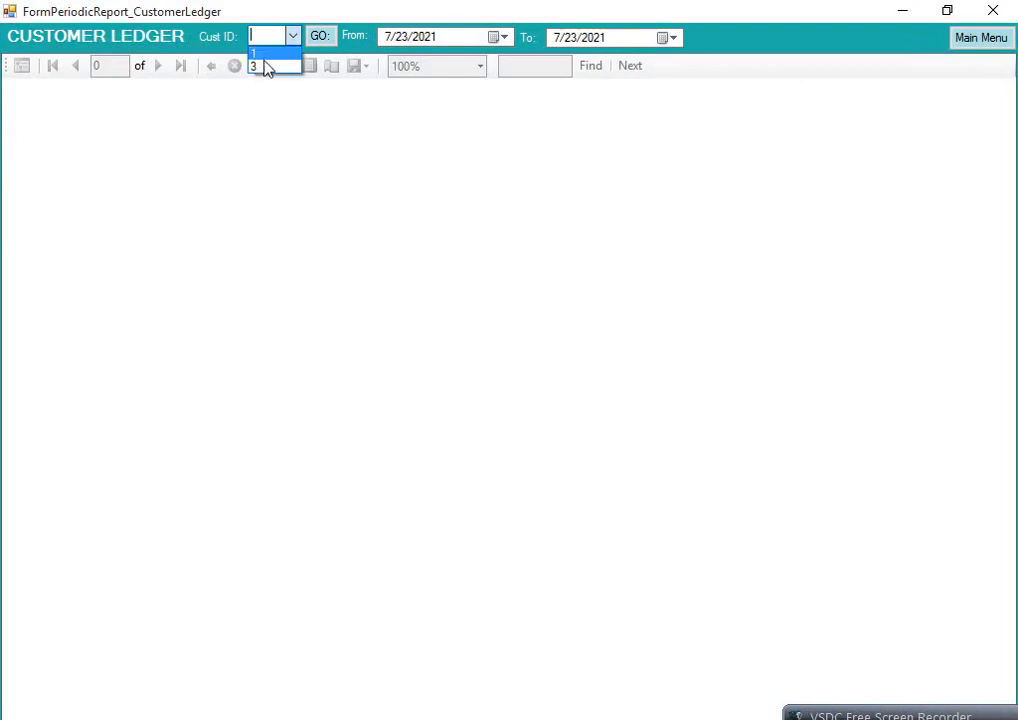
click(1001, 43)
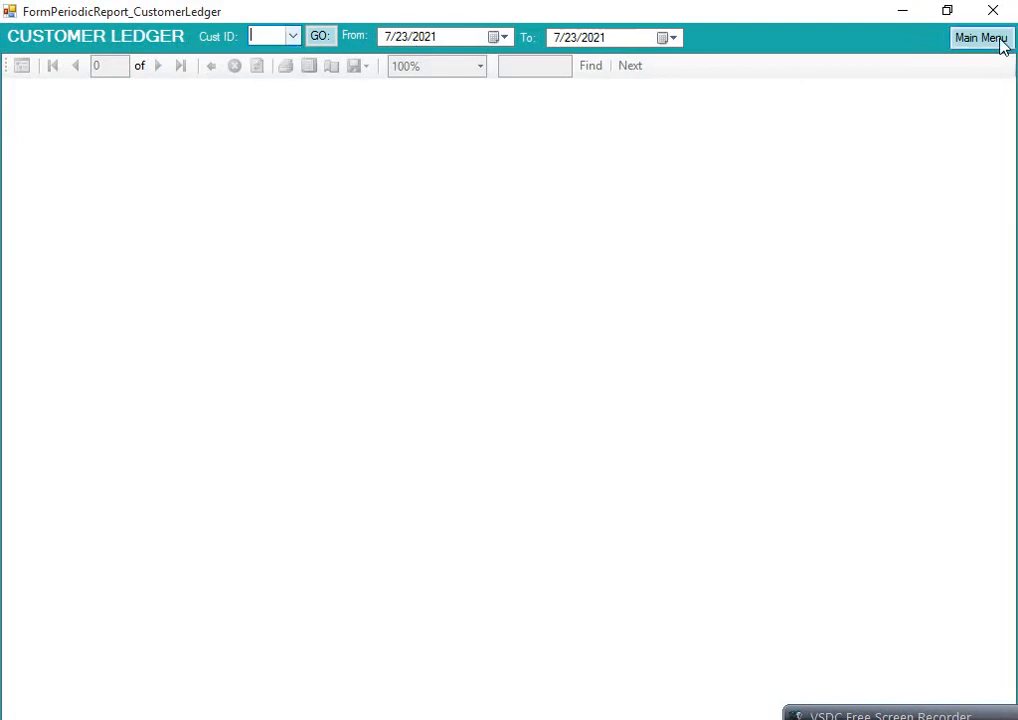
click(1001, 40)
- Open the Cash Flow report, examine the customer receipt entry at the end of its last page, and return to the main menu
click(305, 104)
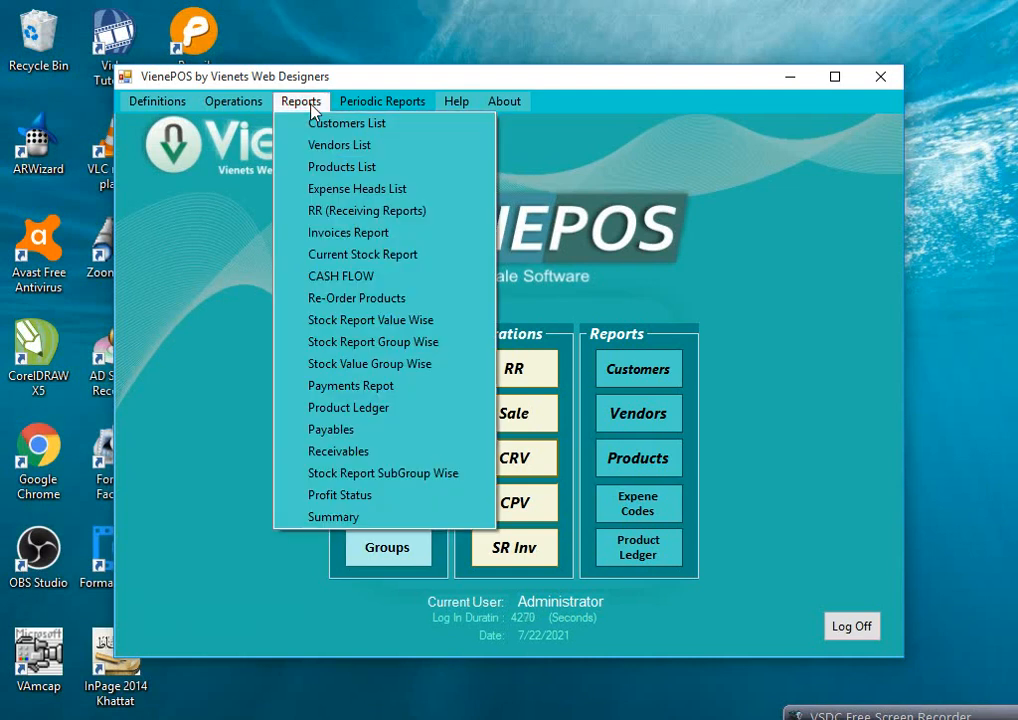
click(337, 274)
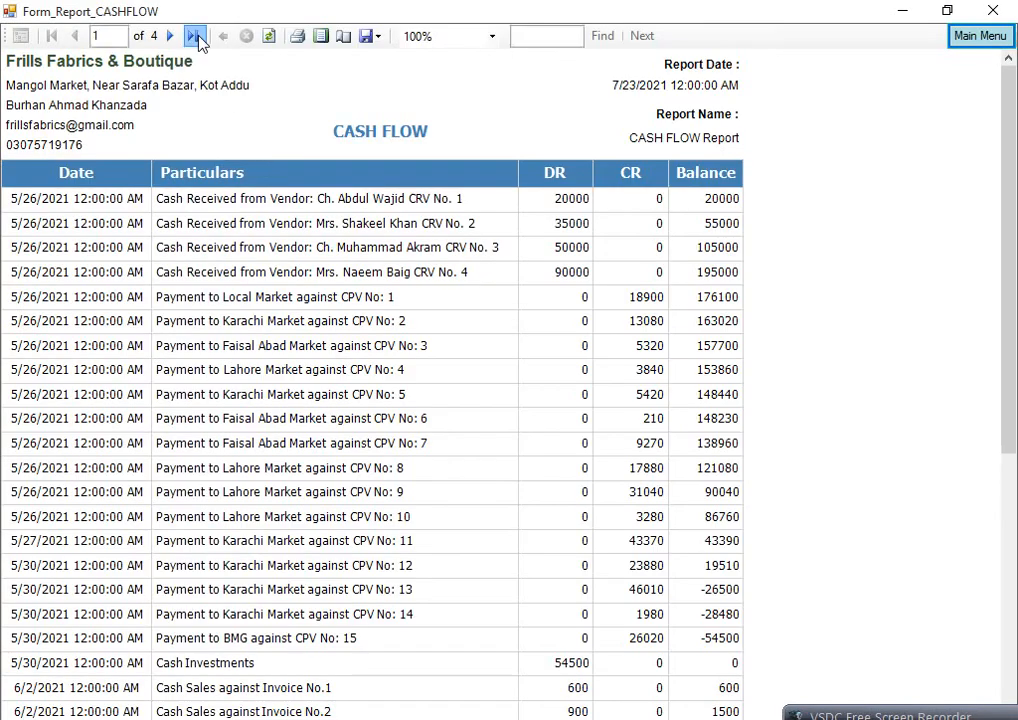
click(197, 40)
drag(1007, 318, 1012, 632)
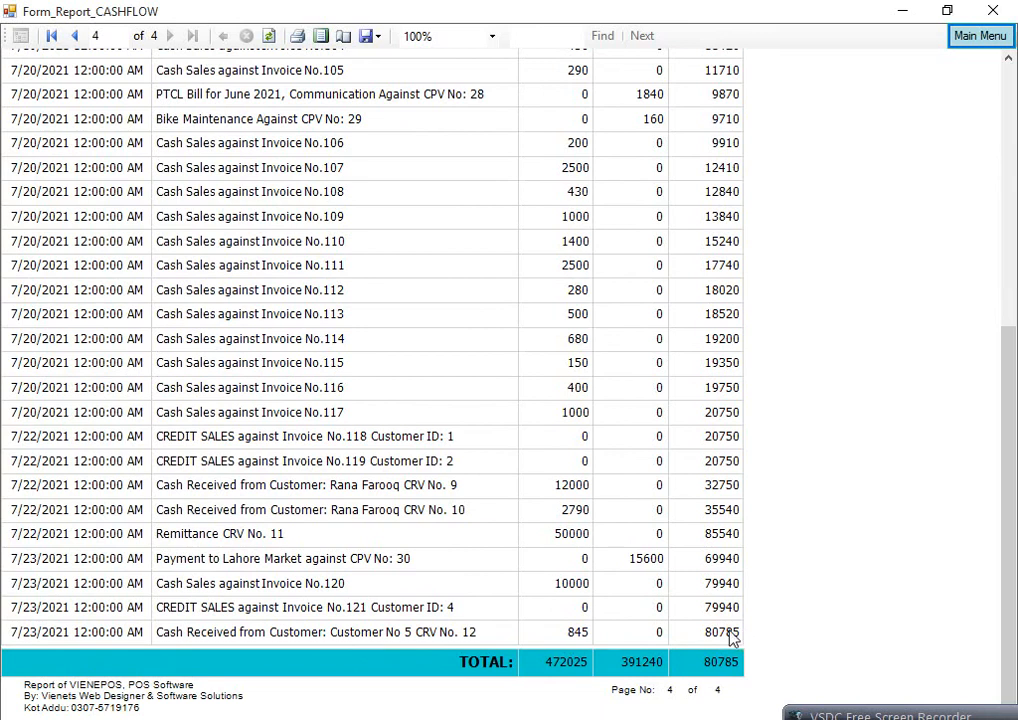
click(978, 38)
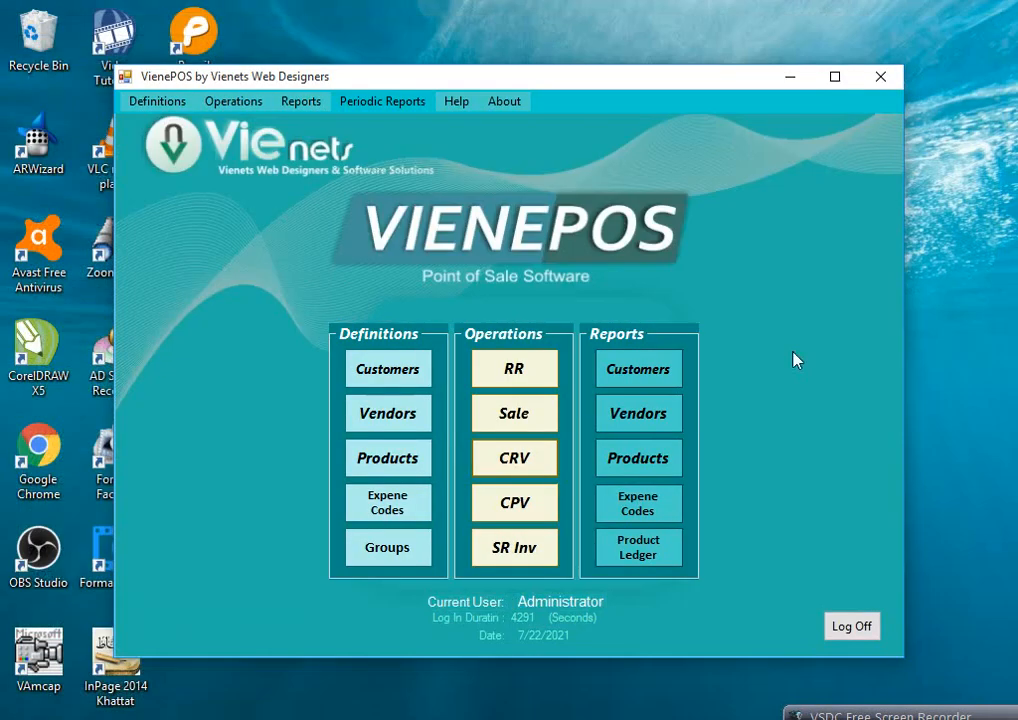
- Start a new sale return invoice in Manual Fill mode and re-enter its number as 1
click(529, 550)
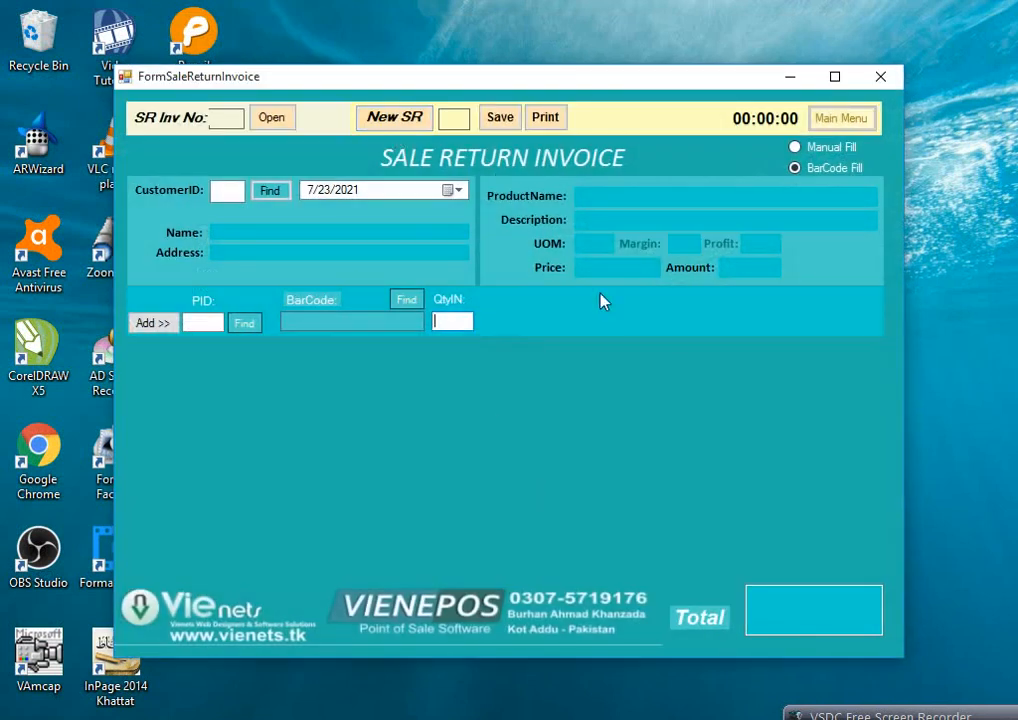
click(383, 133)
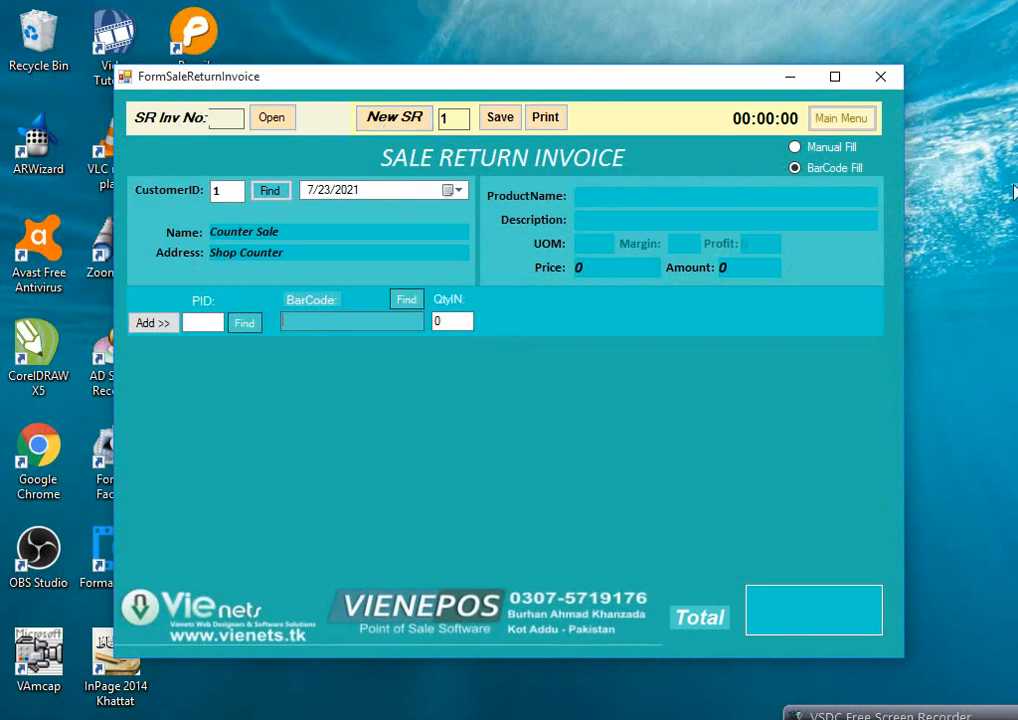
click(838, 148)
click(826, 168)
click(830, 147)
click(826, 170)
click(828, 148)
double_click(446, 118)
key(BackSpace)
text(1)
- Try customer IDs 2, 5 and 4 on the sale return invoice, and set the customer ID back to 1
double_click(226, 193)
text(2)
click(268, 191)
double_click(241, 191)
text(5)
double_click(211, 191)
text(4)
click(268, 191)
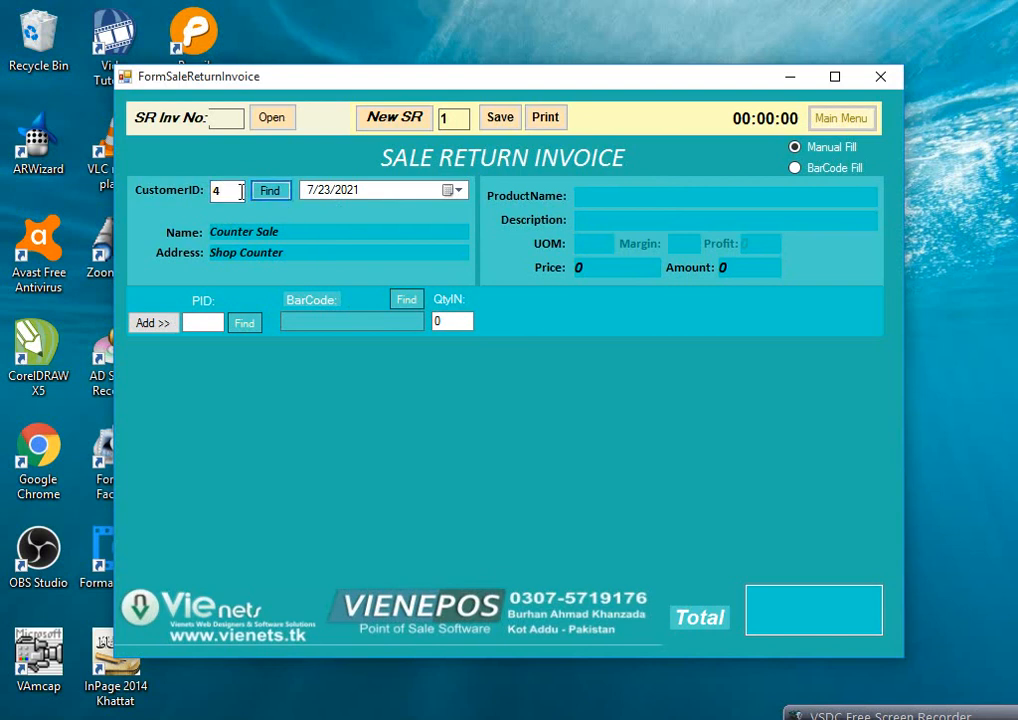
text(1)
click(283, 199)
- Add product 146 to the sale return invoice, once with quantity 0 and again with quantity 2
click(201, 327)
text(146)
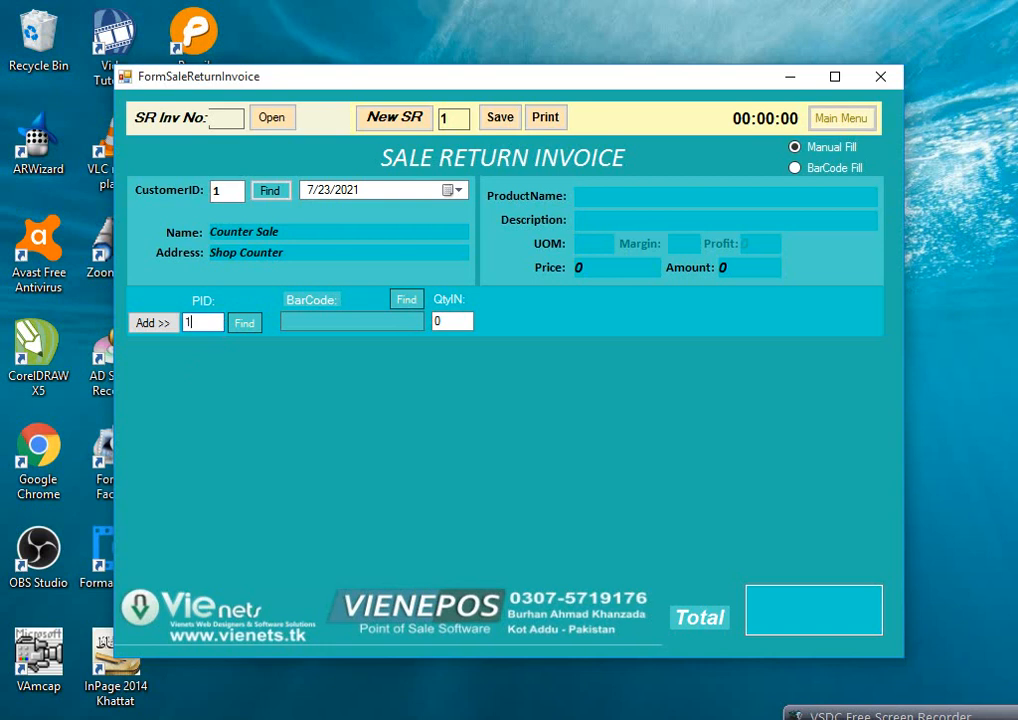
click(244, 323)
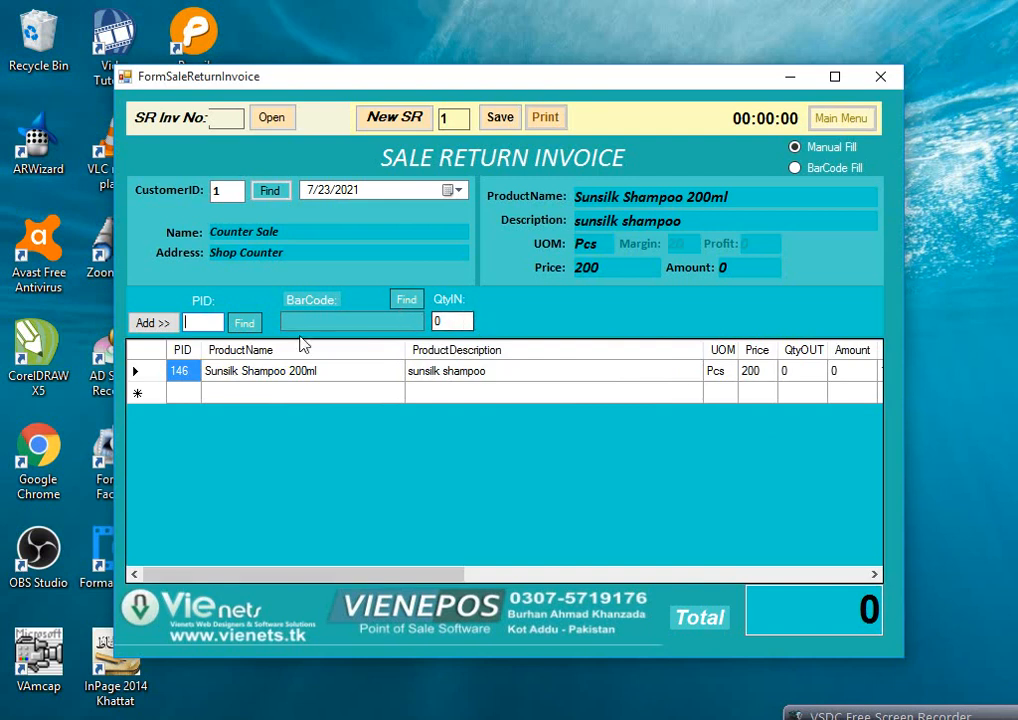
text(146)
key(Tab)
text(2)
key(Return)
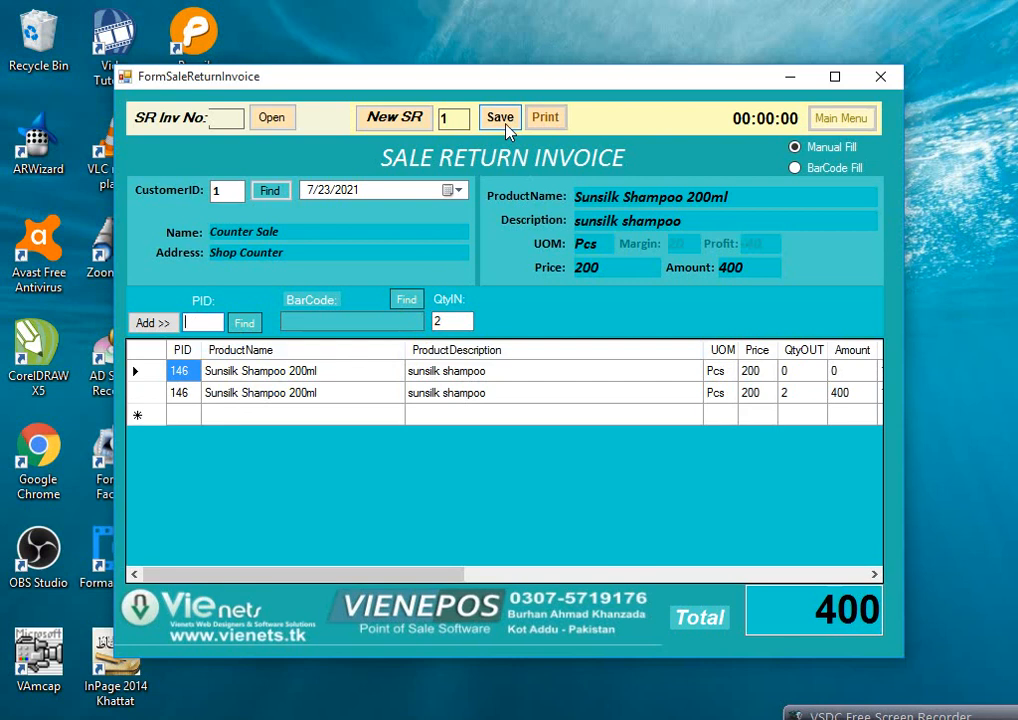
- Leave the sale return invoice without saving its changes, and close the reopened return form as well
click(881, 79)
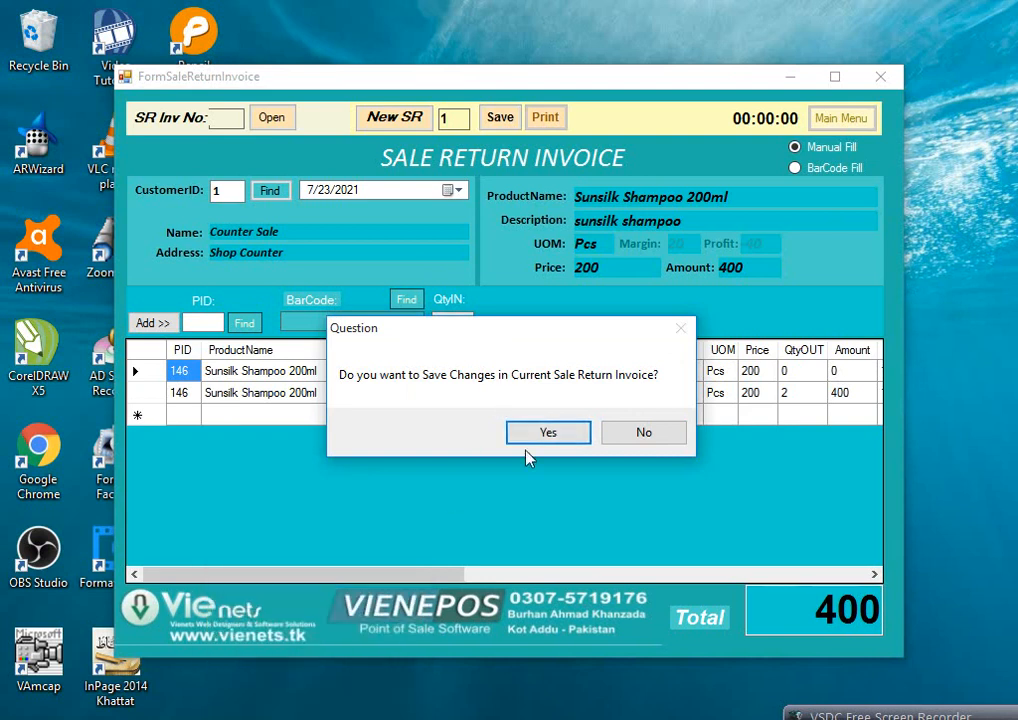
click(624, 436)
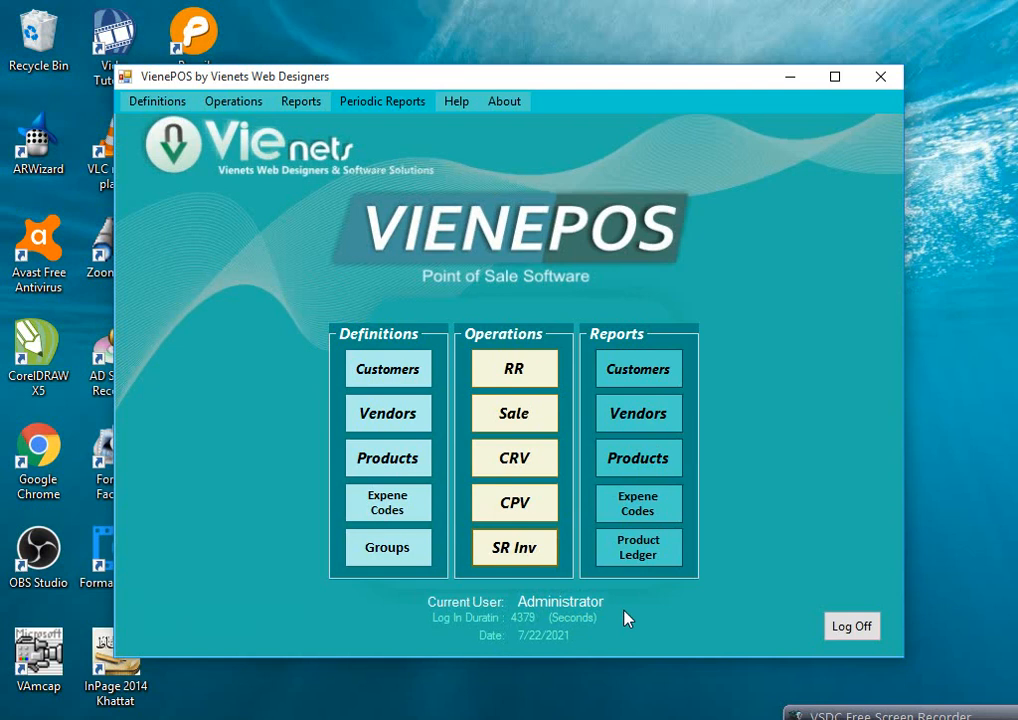
click(557, 563)
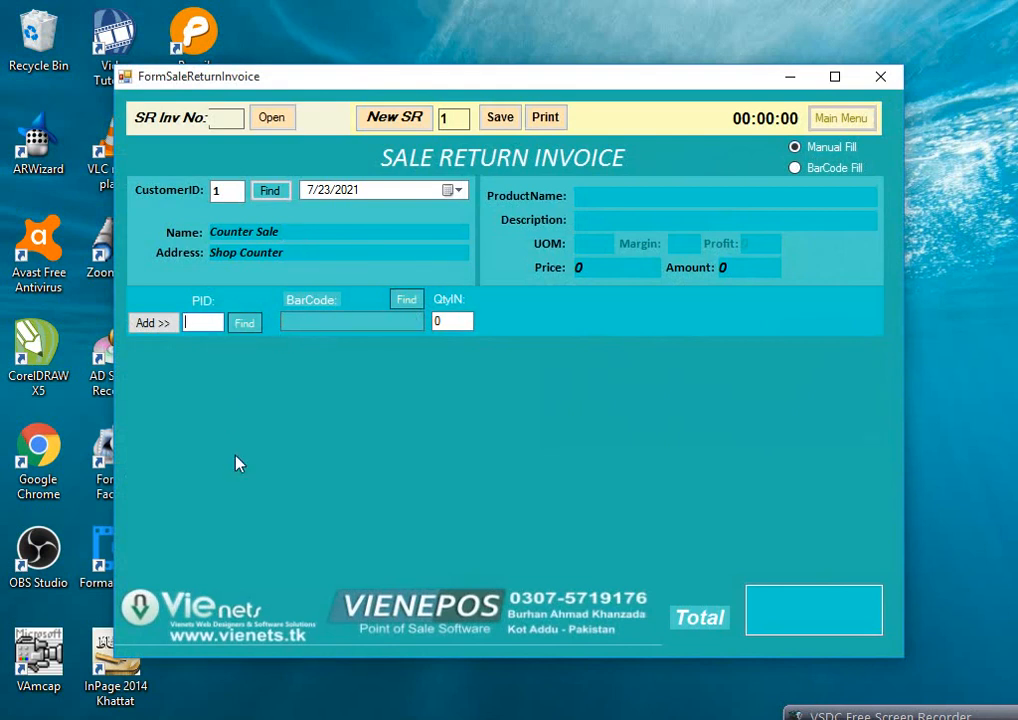
click(880, 77)
- Open the Product Ledger for the period 5/1/2021 to 7/23/2021 and display product 146
click(668, 558)
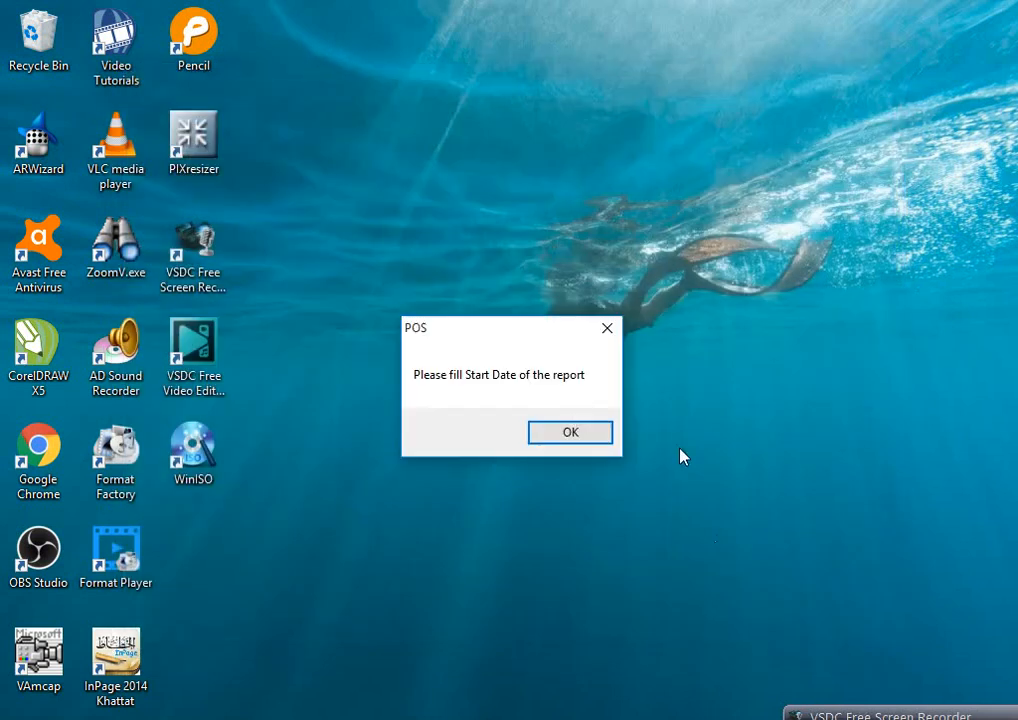
click(572, 431)
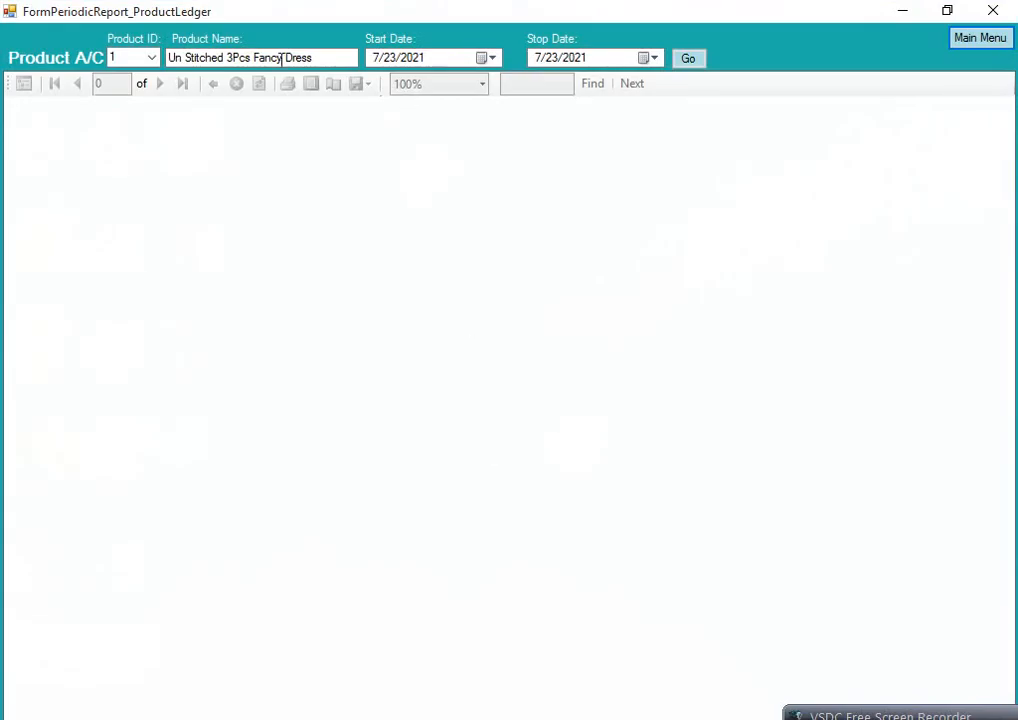
click(493, 60)
click(571, 126)
click(654, 58)
click(699, 167)
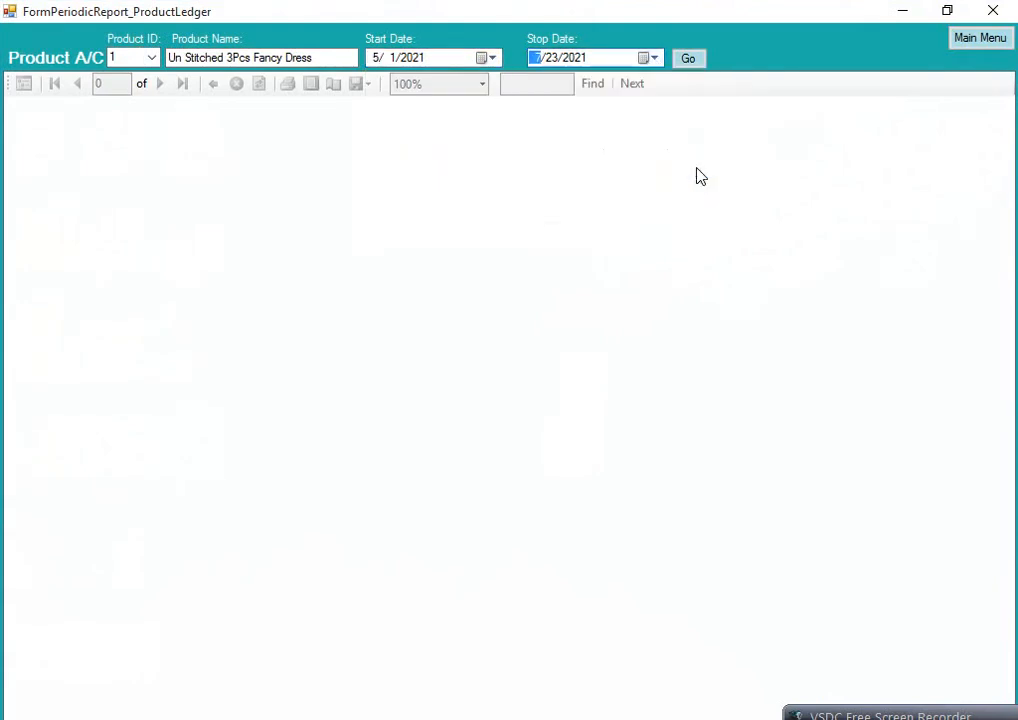
click(151, 57)
drag(152, 100, 178, 441)
click(128, 449)
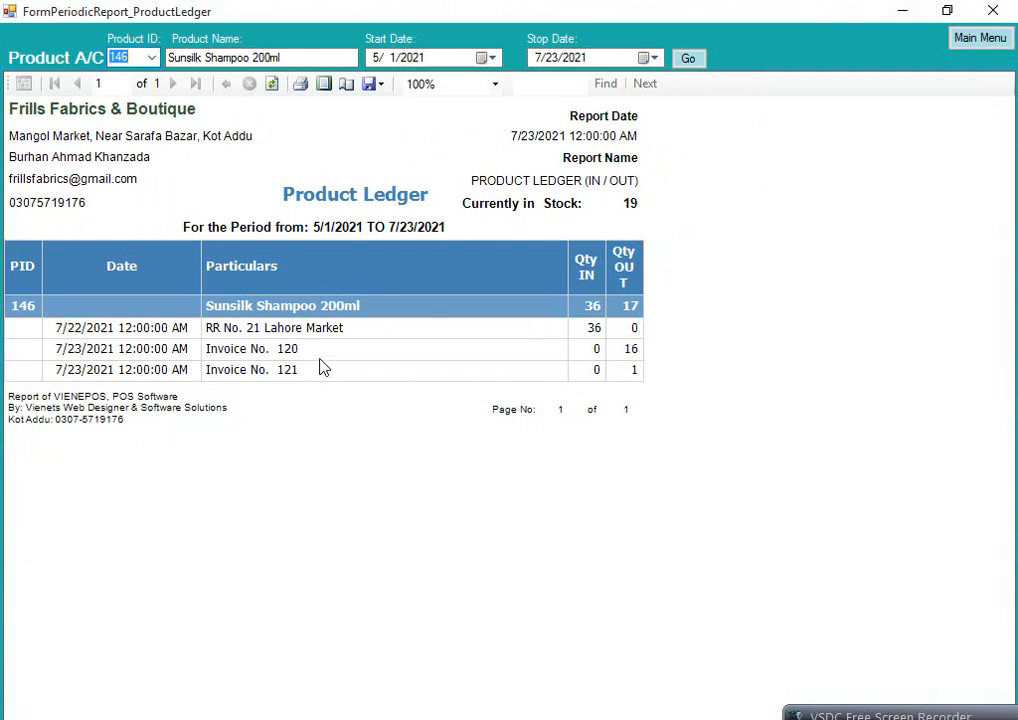
- View the ledgers of products 137 and 130, recheck product 146's movements and current stock, and return to the main menu
click(152, 57)
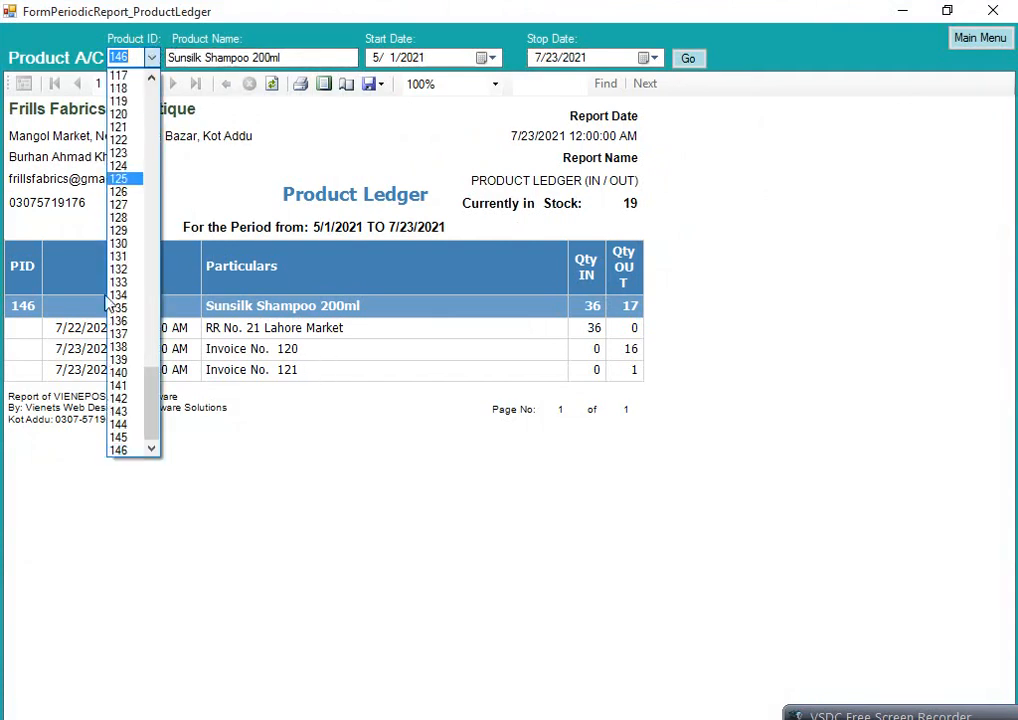
click(118, 344)
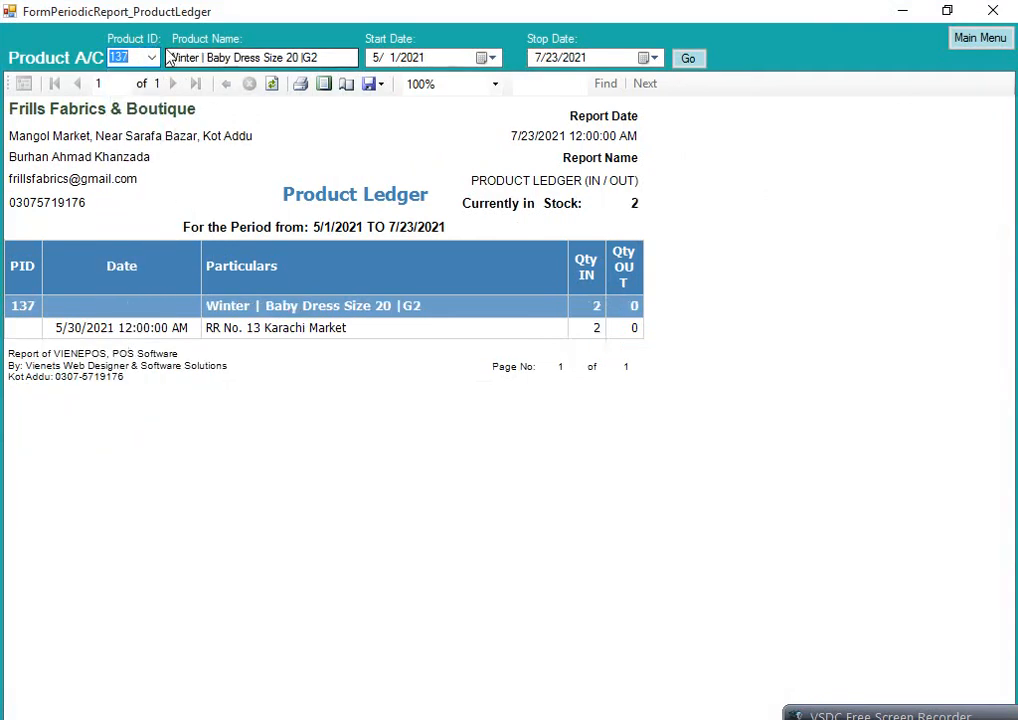
click(152, 57)
click(138, 250)
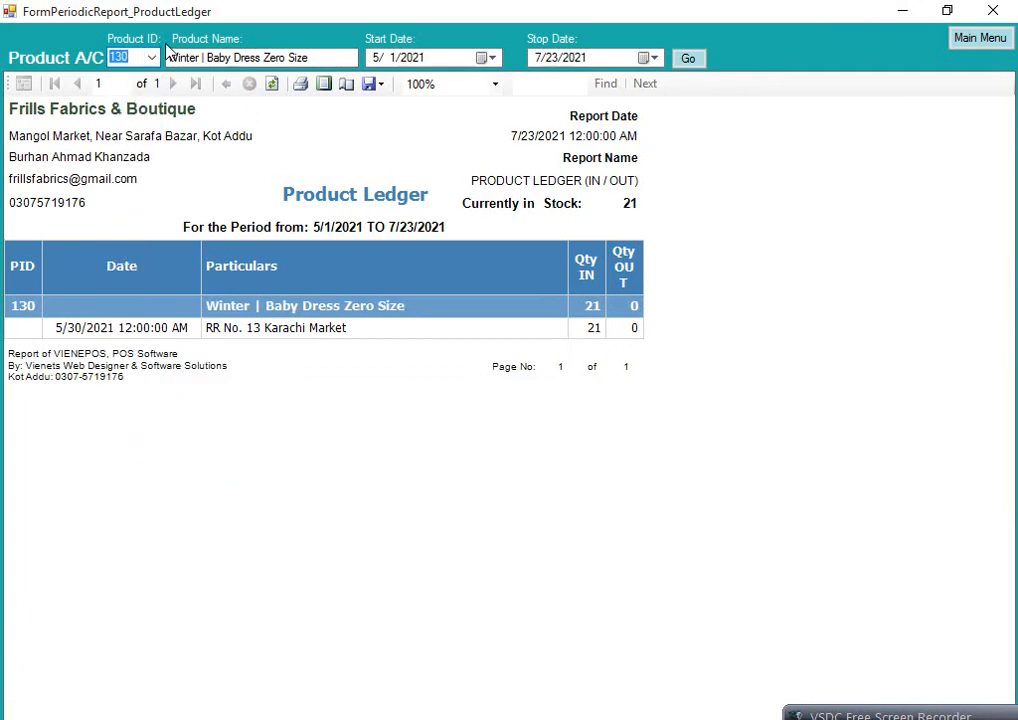
click(152, 57)
click(120, 336)
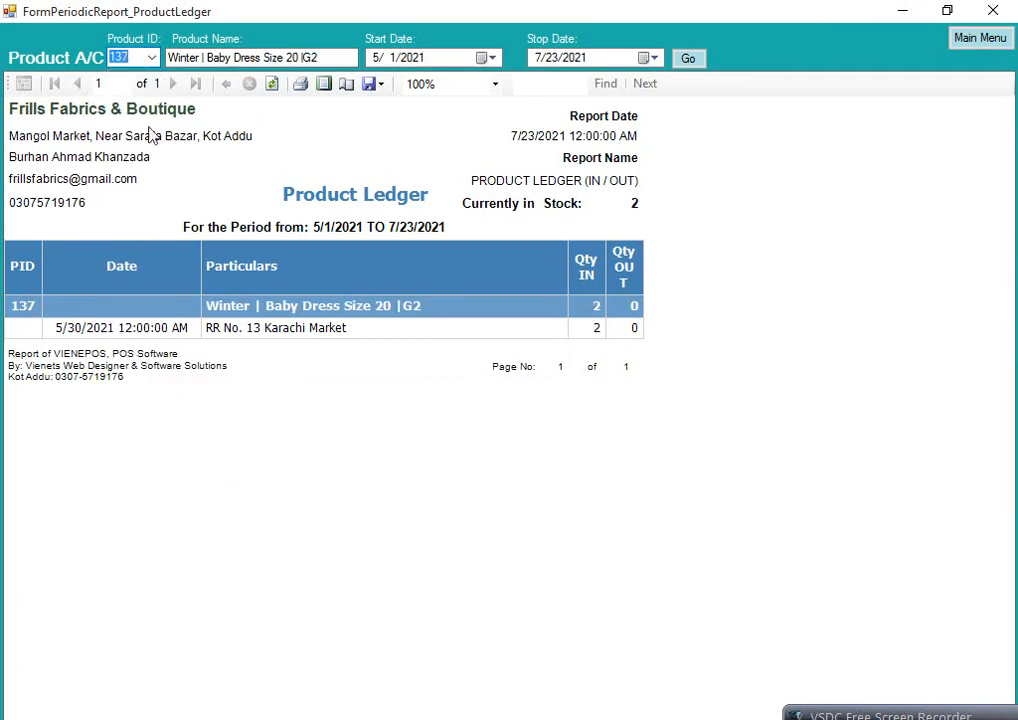
click(122, 55)
click(139, 249)
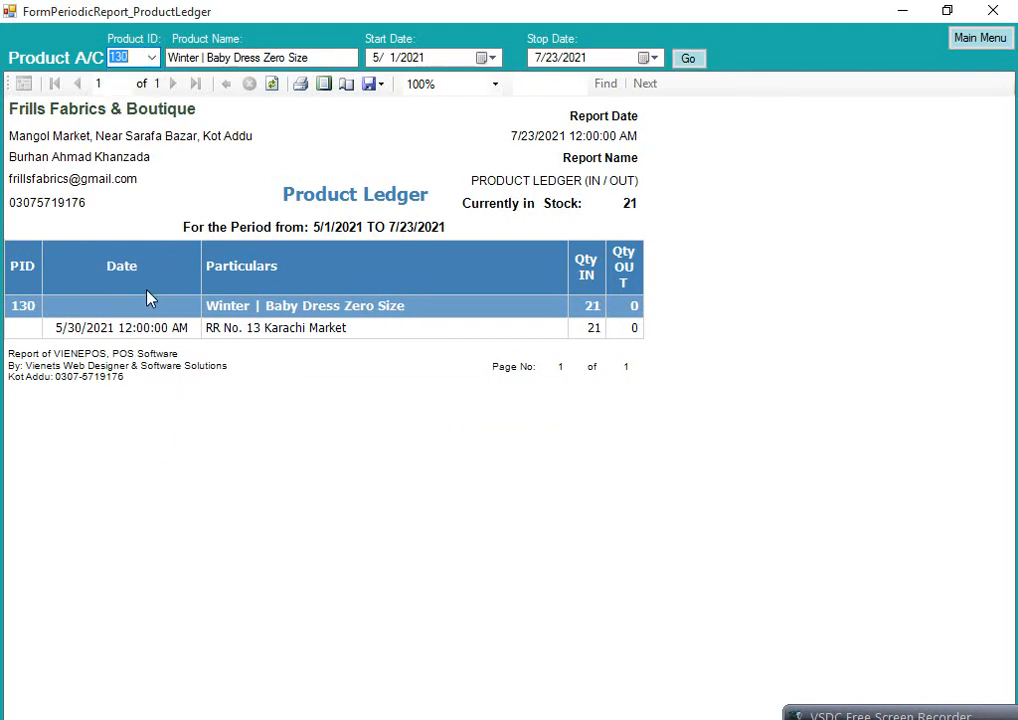
click(152, 58)
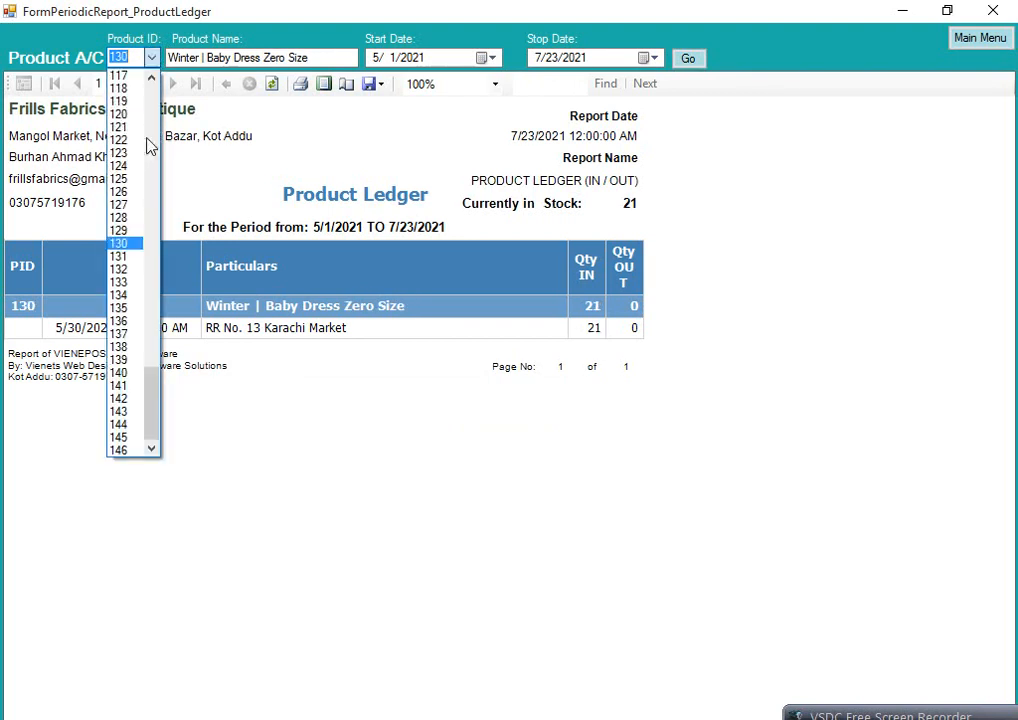
click(119, 451)
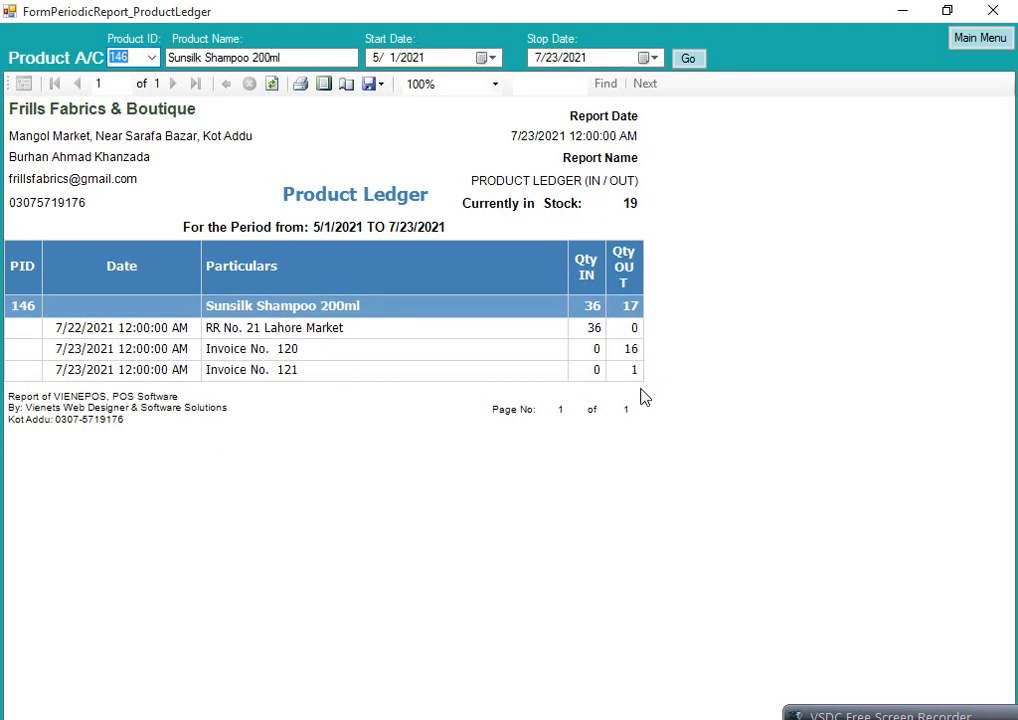
click(624, 206)
click(972, 37)
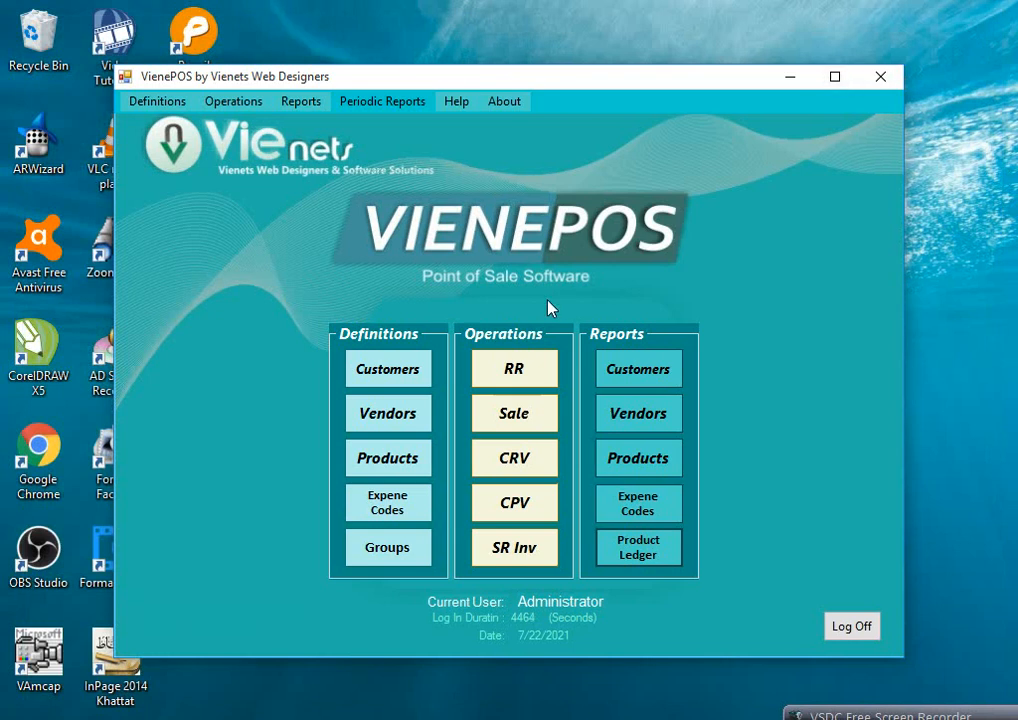
- Open the Current Stock Report, check product 146's balance at the end of the last page, and return to the main menu
click(305, 101)
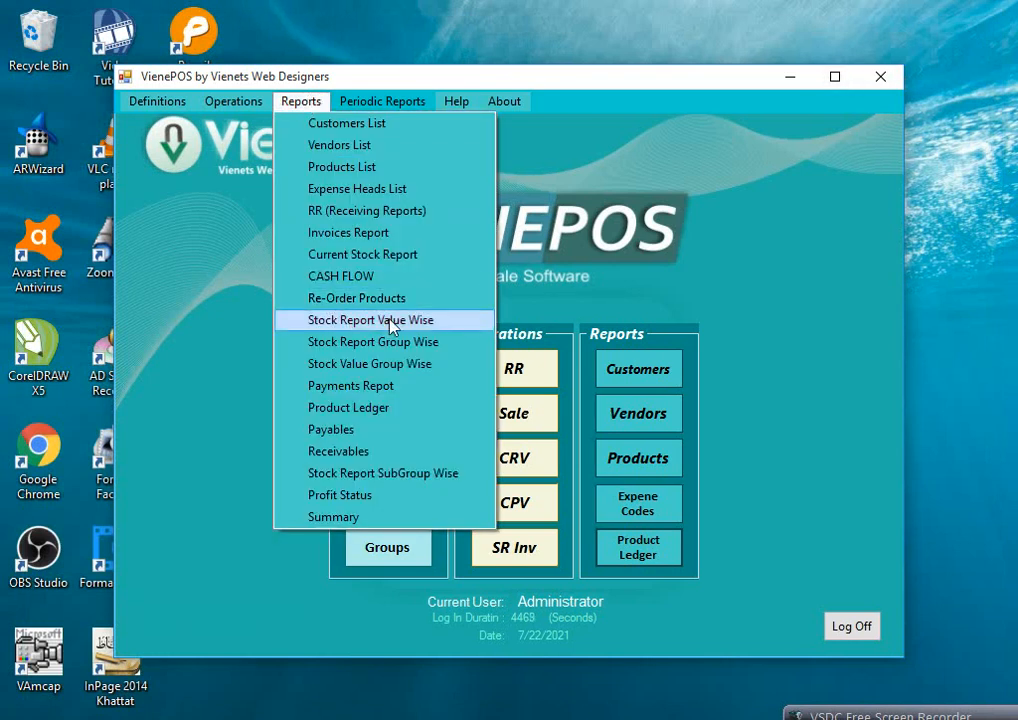
click(336, 254)
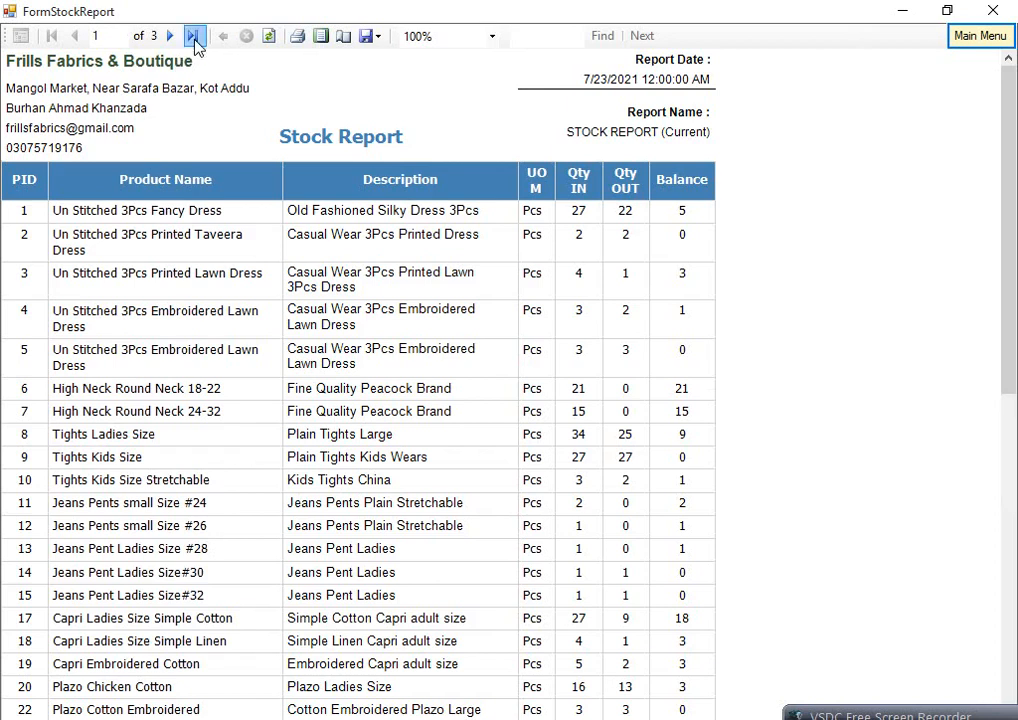
click(194, 38)
drag(1013, 223, 1015, 540)
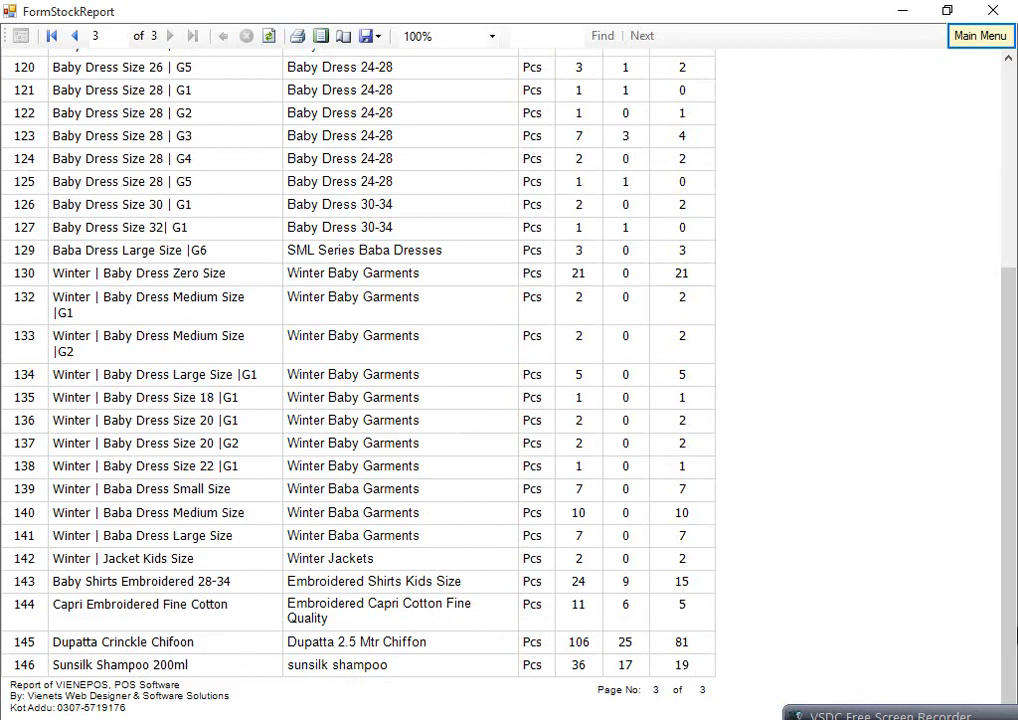
scroll(250, 118, up, 5)
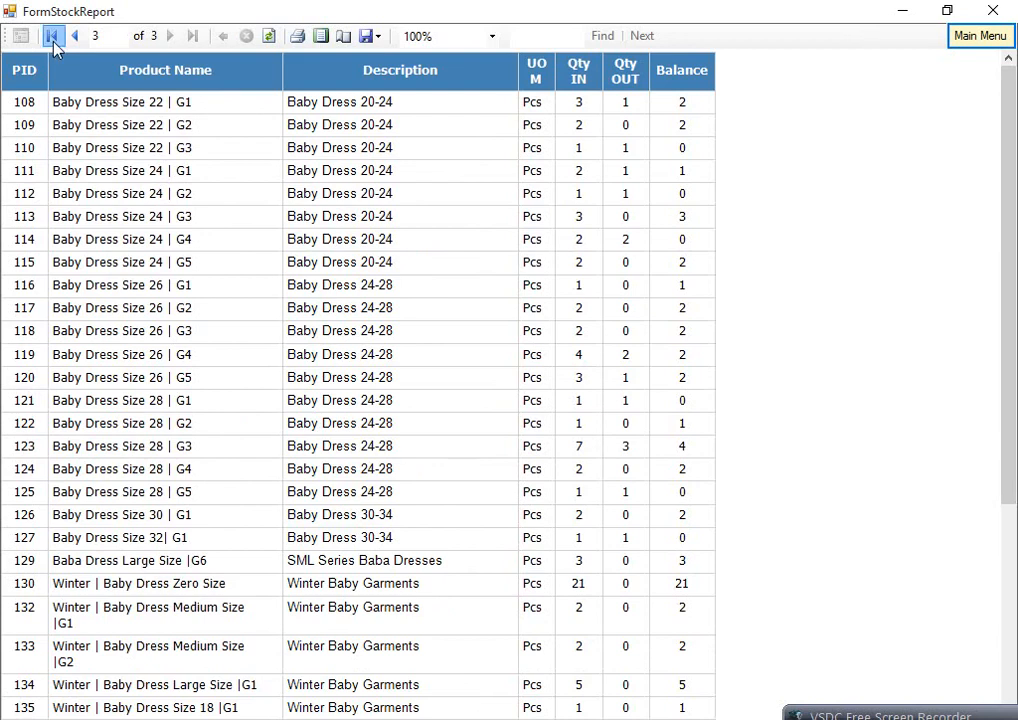
click(52, 36)
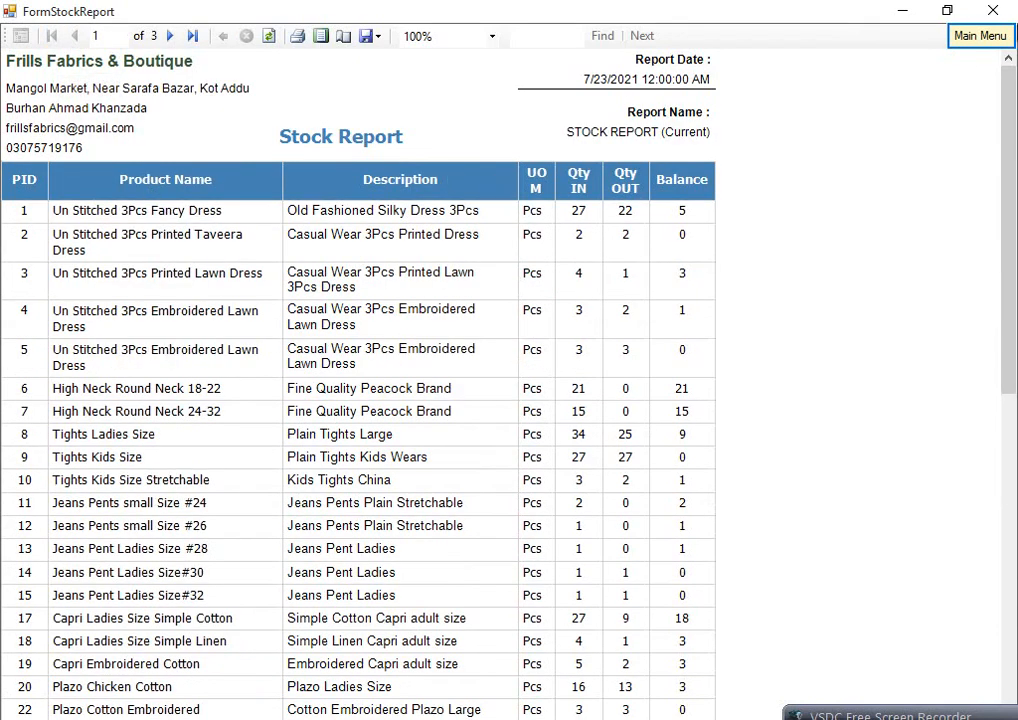
click(980, 35)
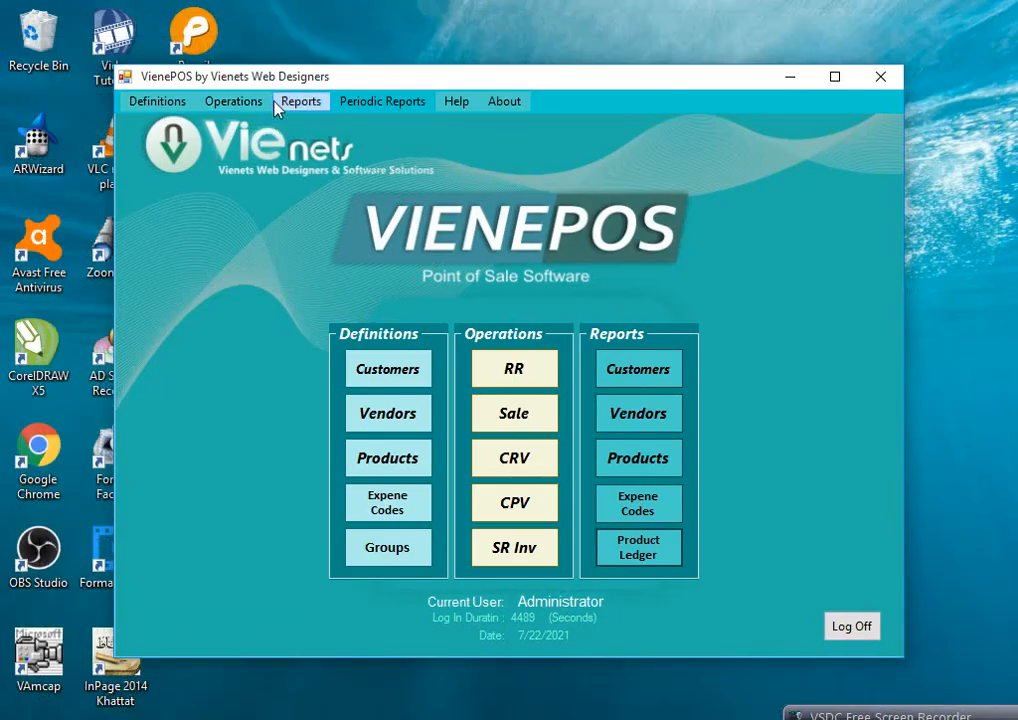
- Open the Cash Flow report, examine the latest entries and total on its last page, and return to the main menu
click(288, 103)
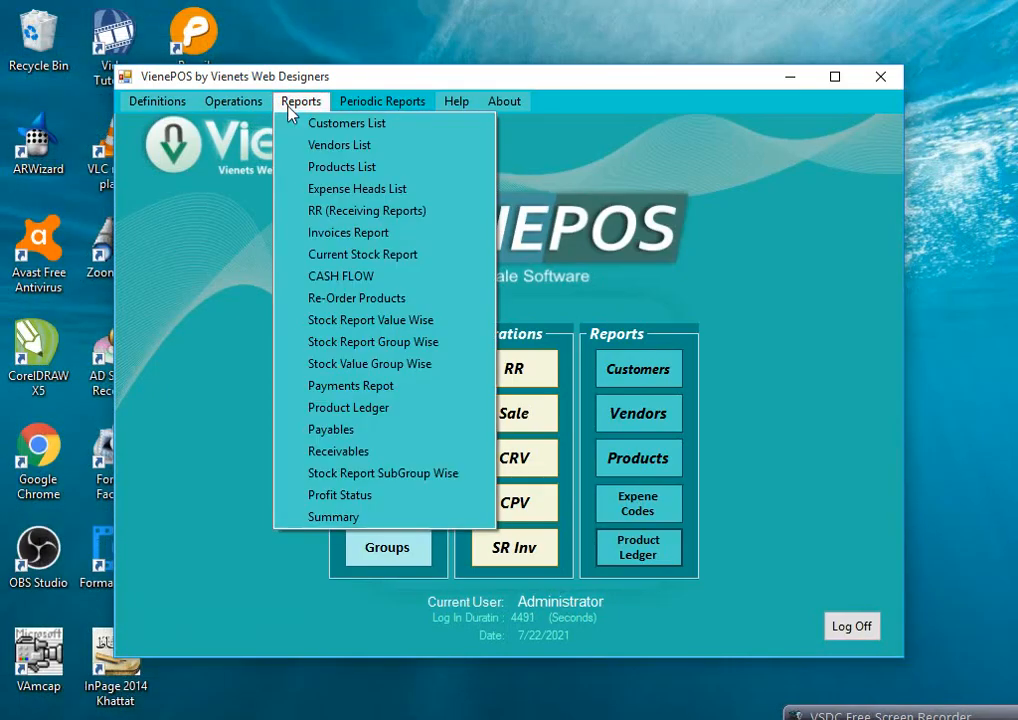
click(296, 279)
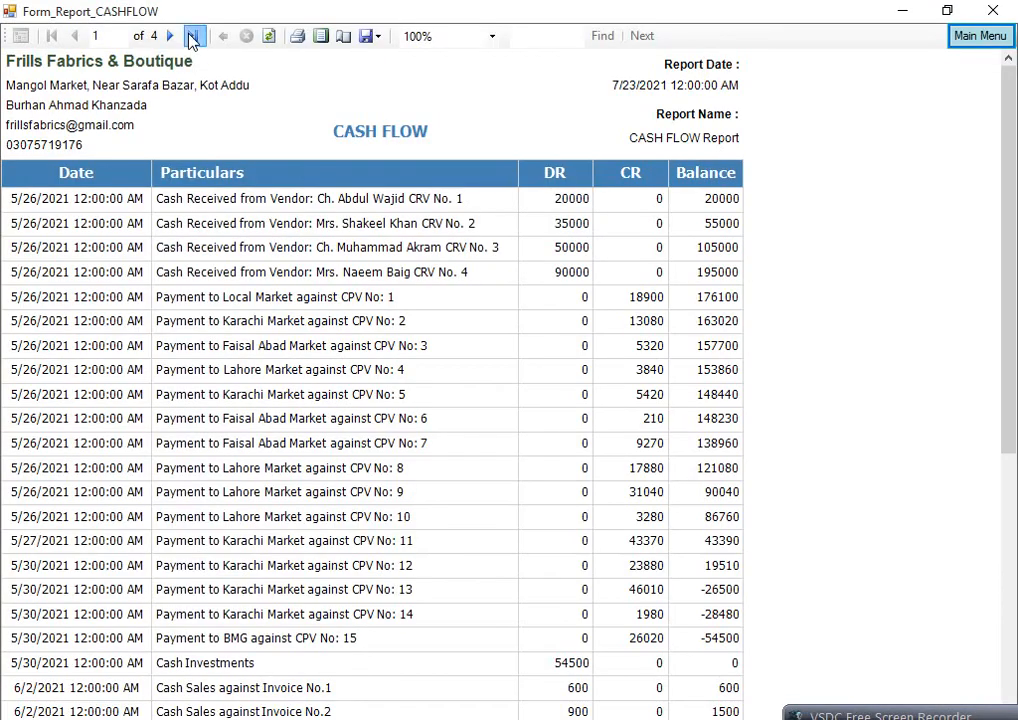
click(193, 36)
scroll(1011, 348, down, 5)
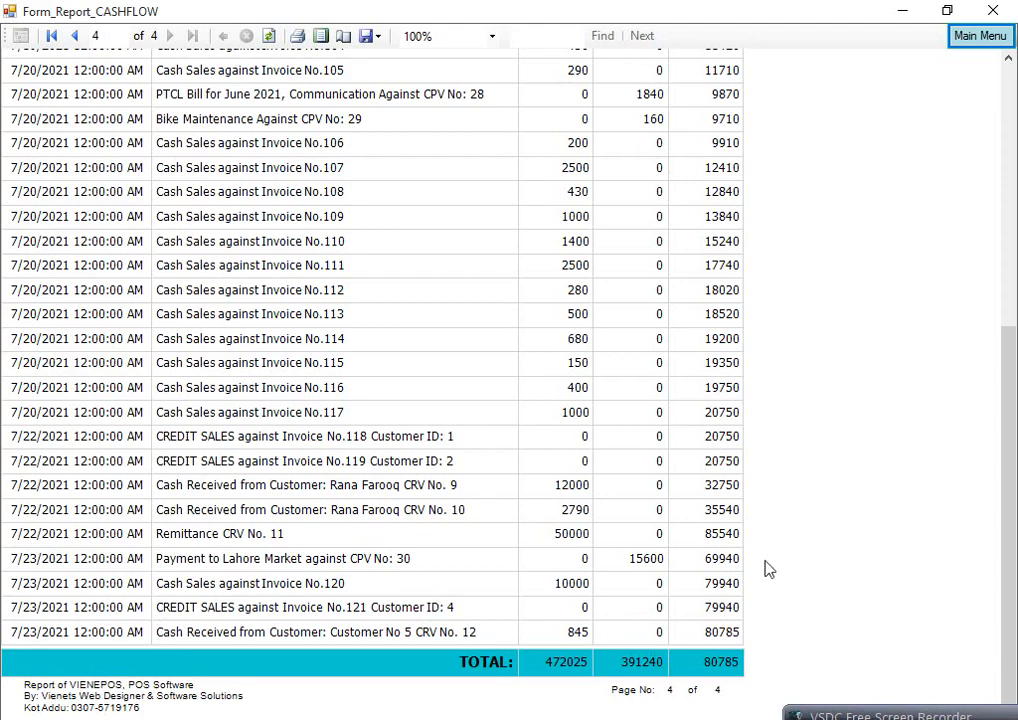
click(972, 37)
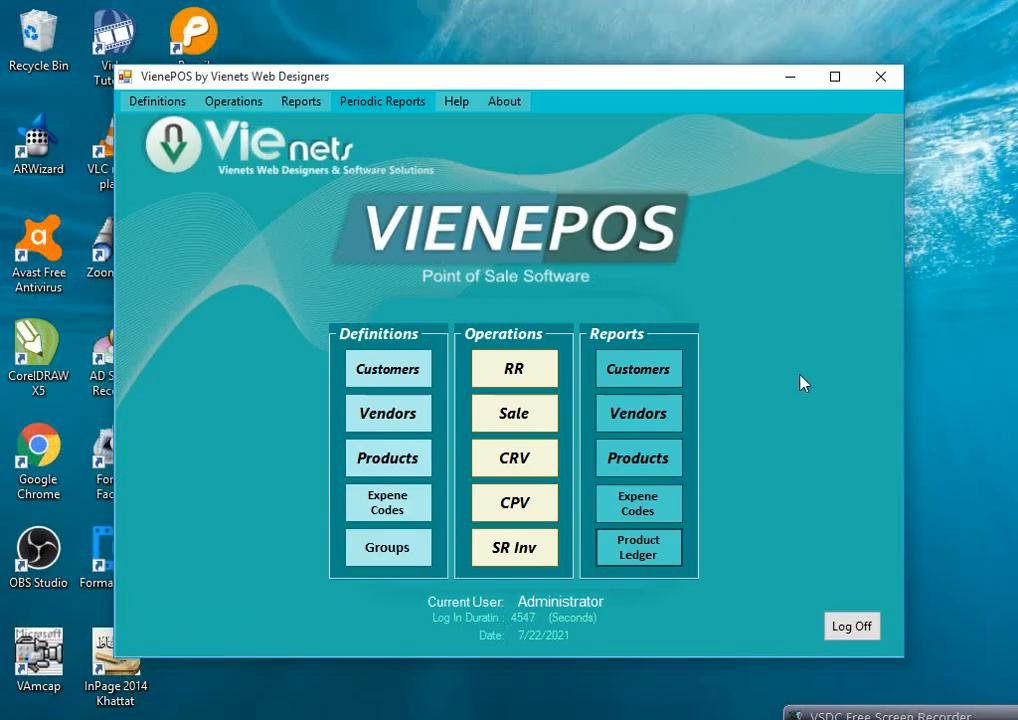
- Start a new sale return invoice in Manual Fill mode for customer ID 1 and add product 146 with quantity 1
click(546, 552)
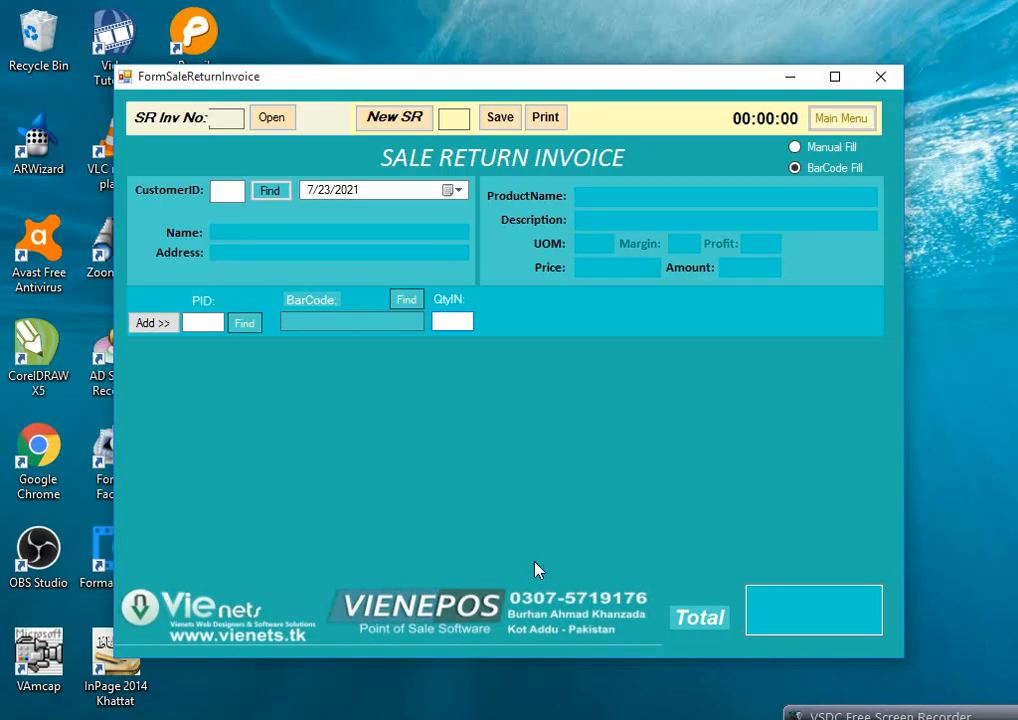
click(389, 119)
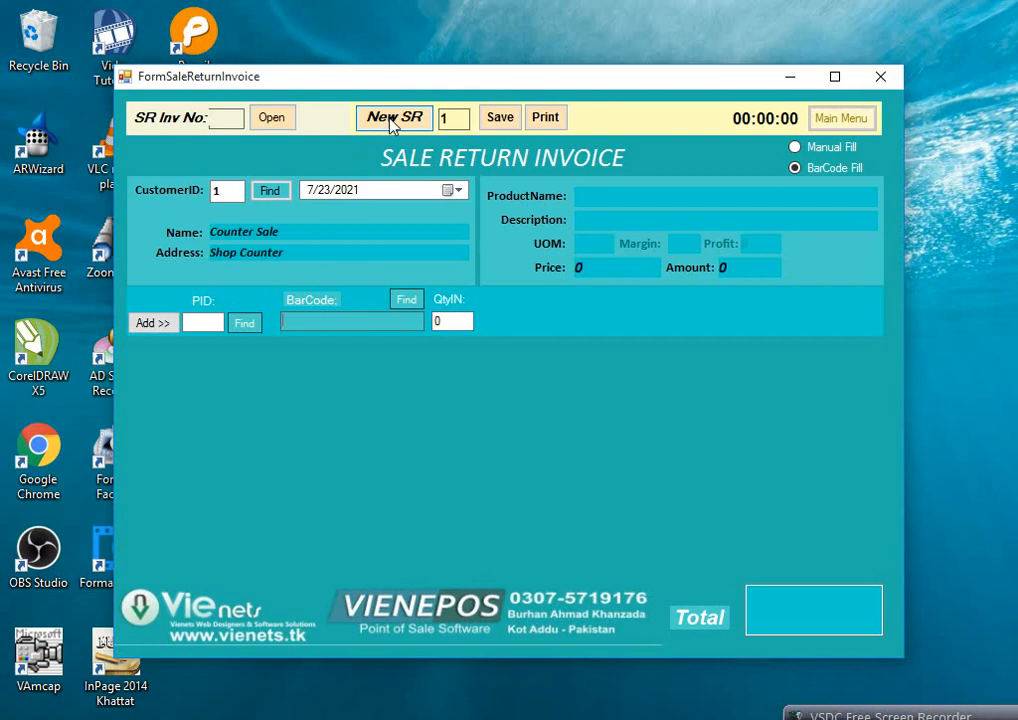
click(852, 148)
text(146)
key(Return)
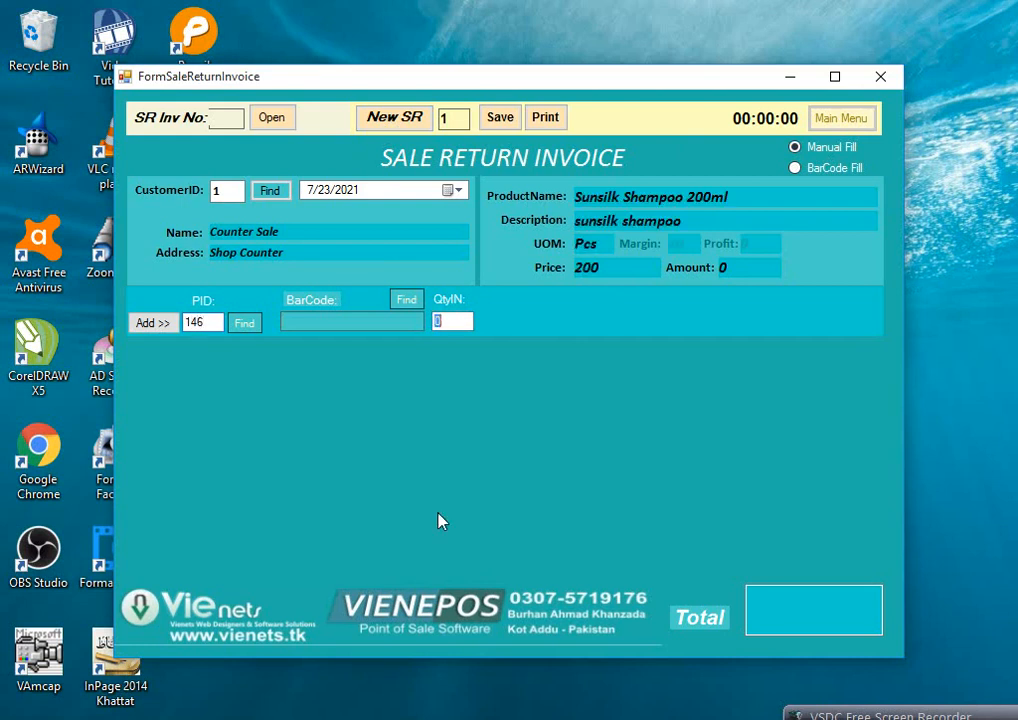
text(1)
key(Return)
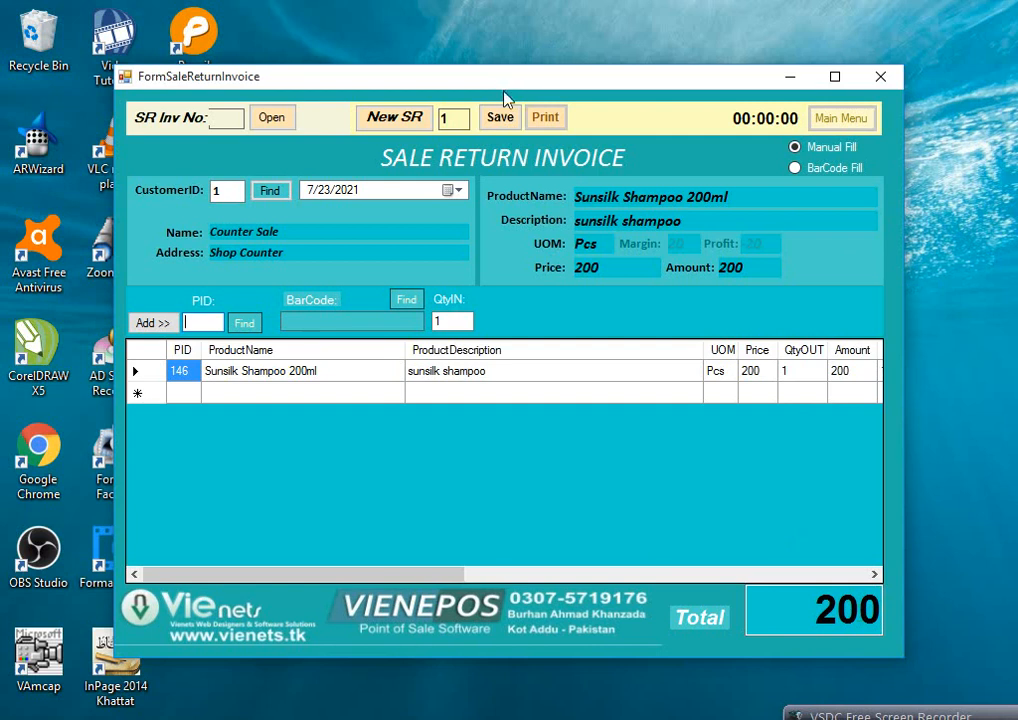
- Save the sale return invoice for product 146, acknowledge the save, and close the form to return to the main menu
click(500, 117)
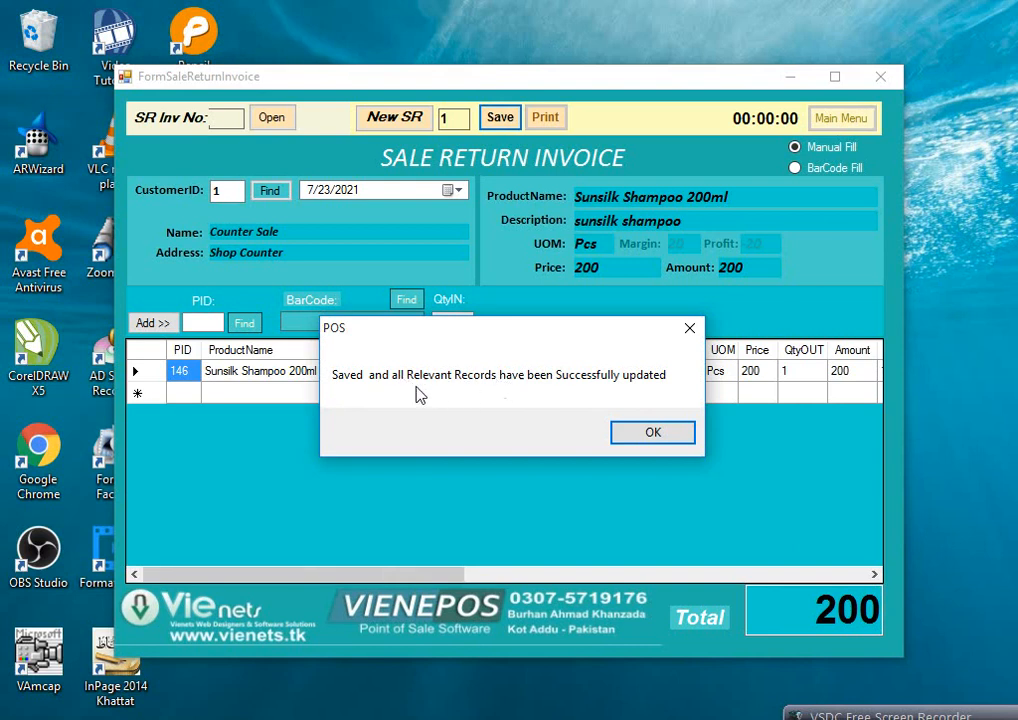
click(636, 439)
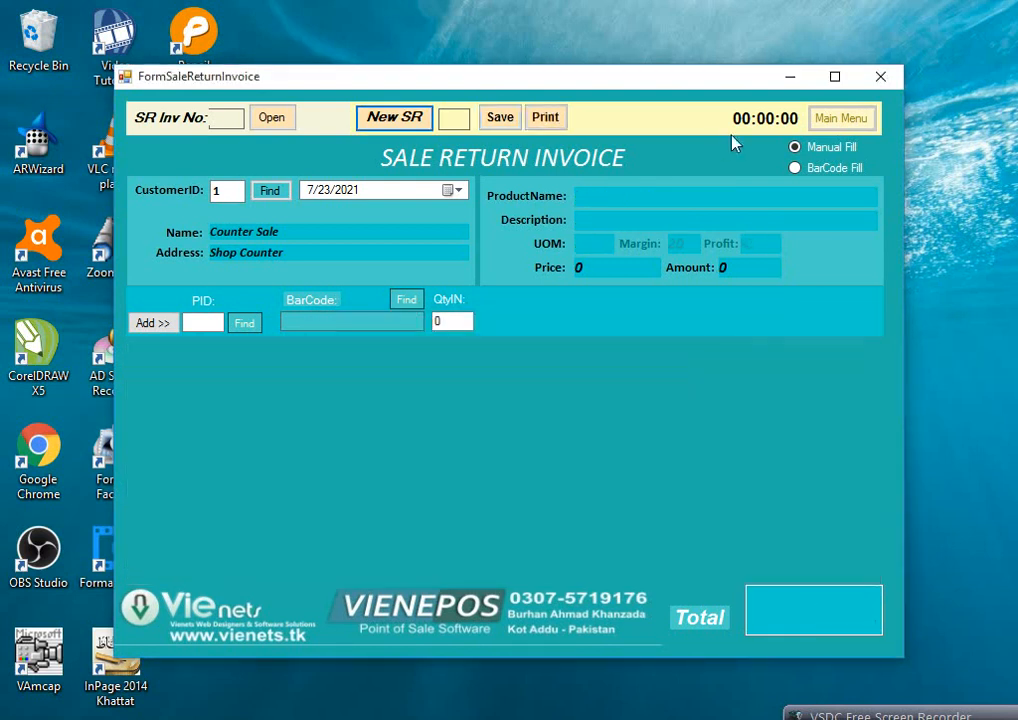
click(880, 76)
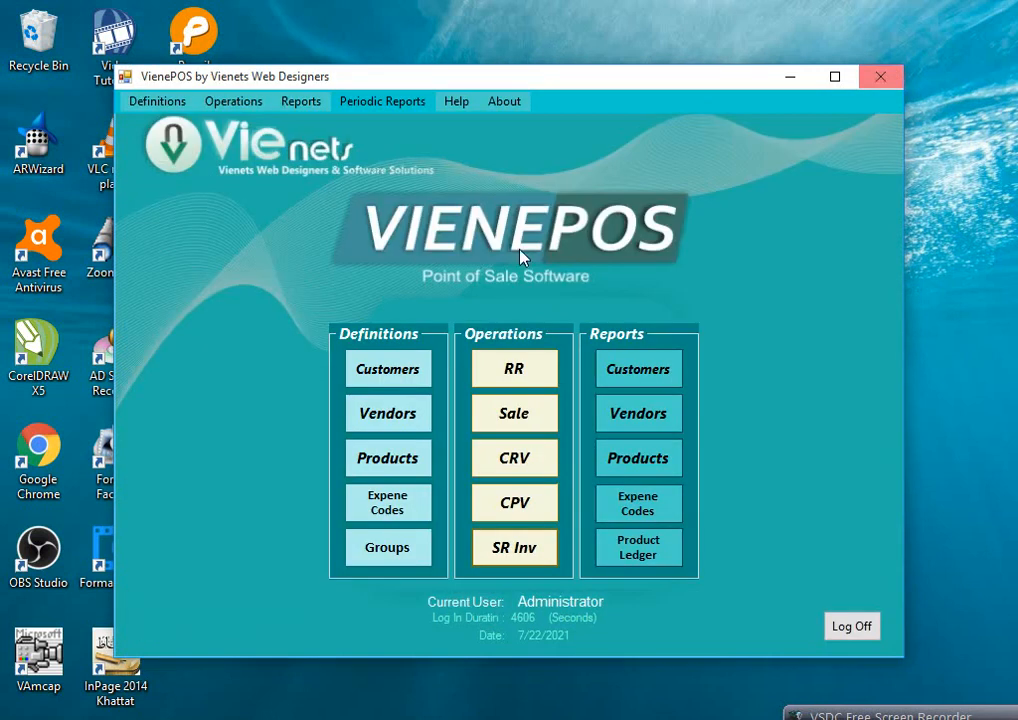
- Open the Product Ledger report and set its period from 5/1/2021 to 7/23/2021
click(648, 552)
click(609, 439)
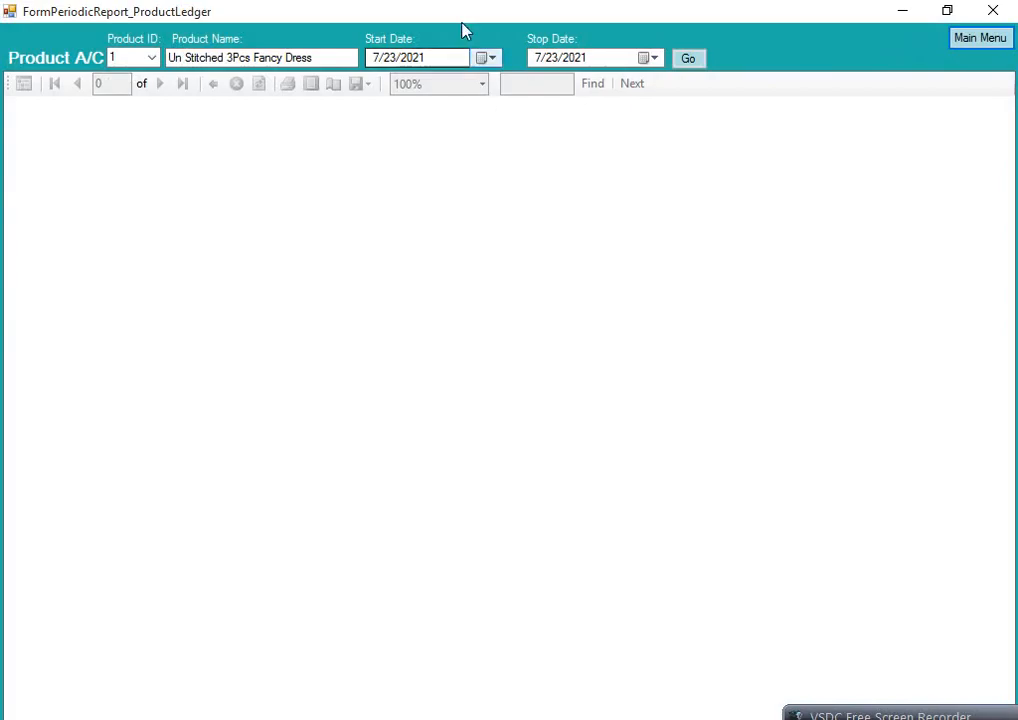
click(490, 58)
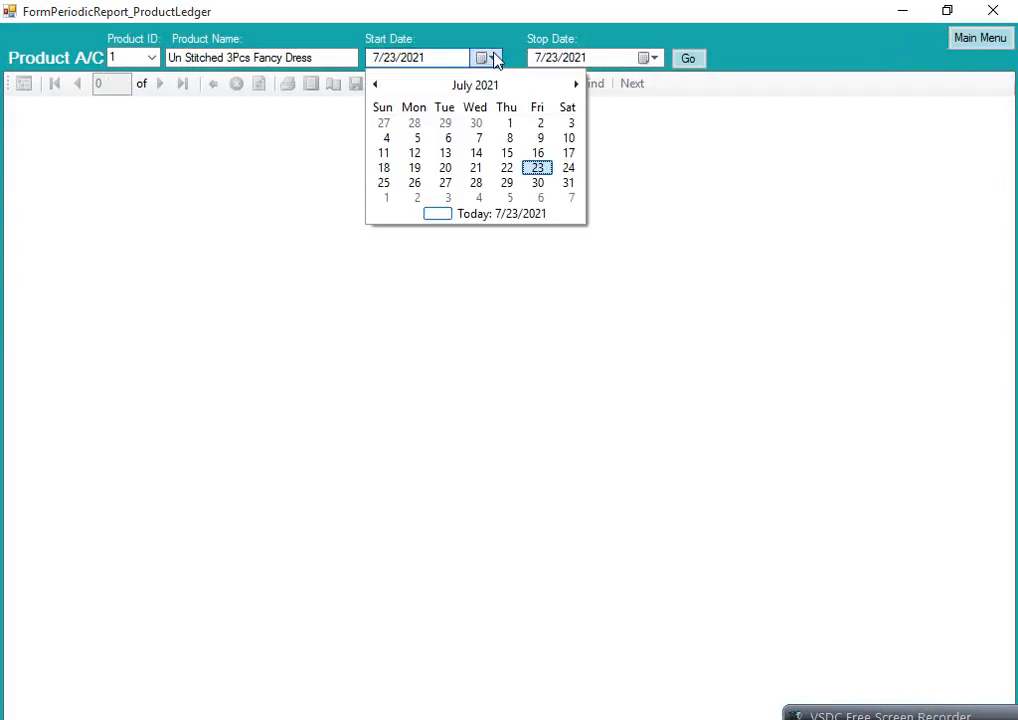
click(379, 87)
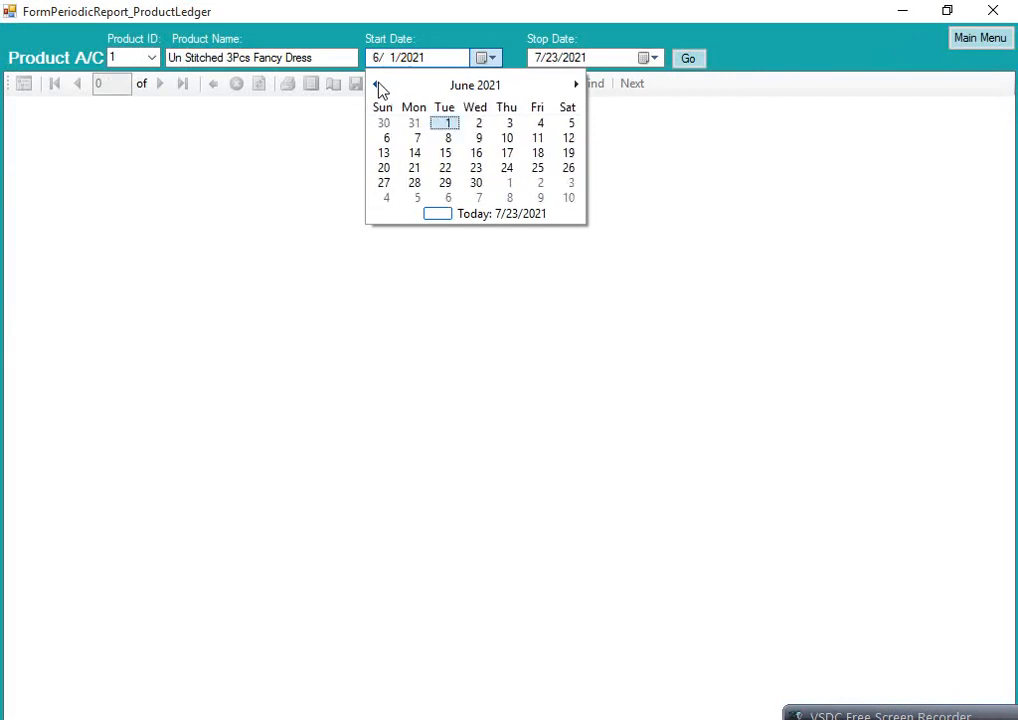
click(379, 87)
click(578, 123)
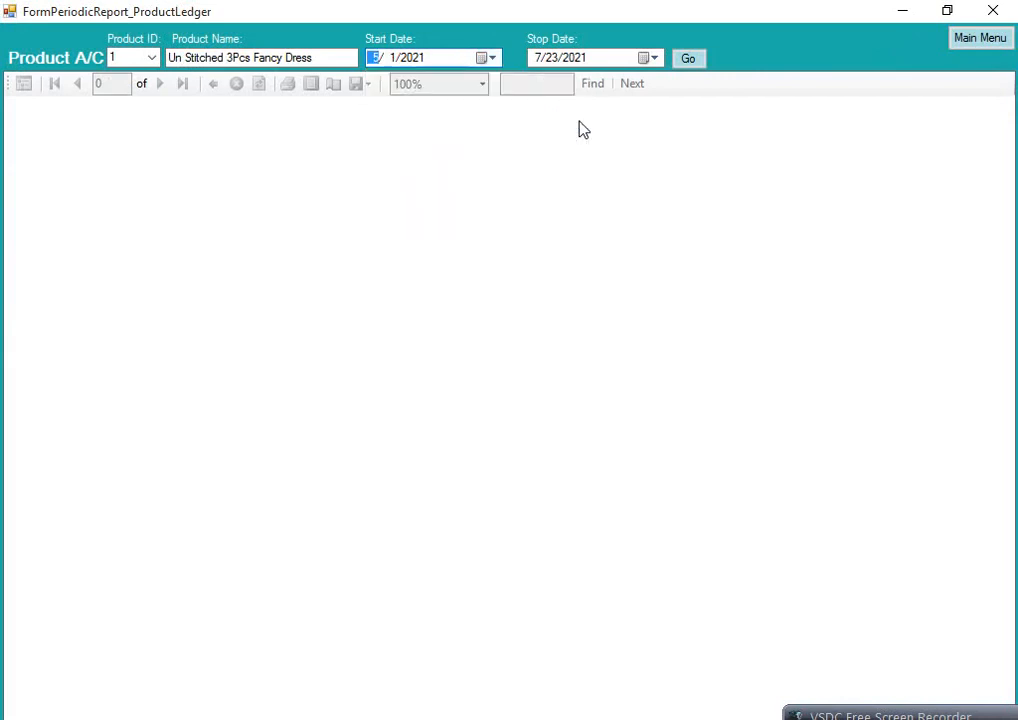
click(649, 62)
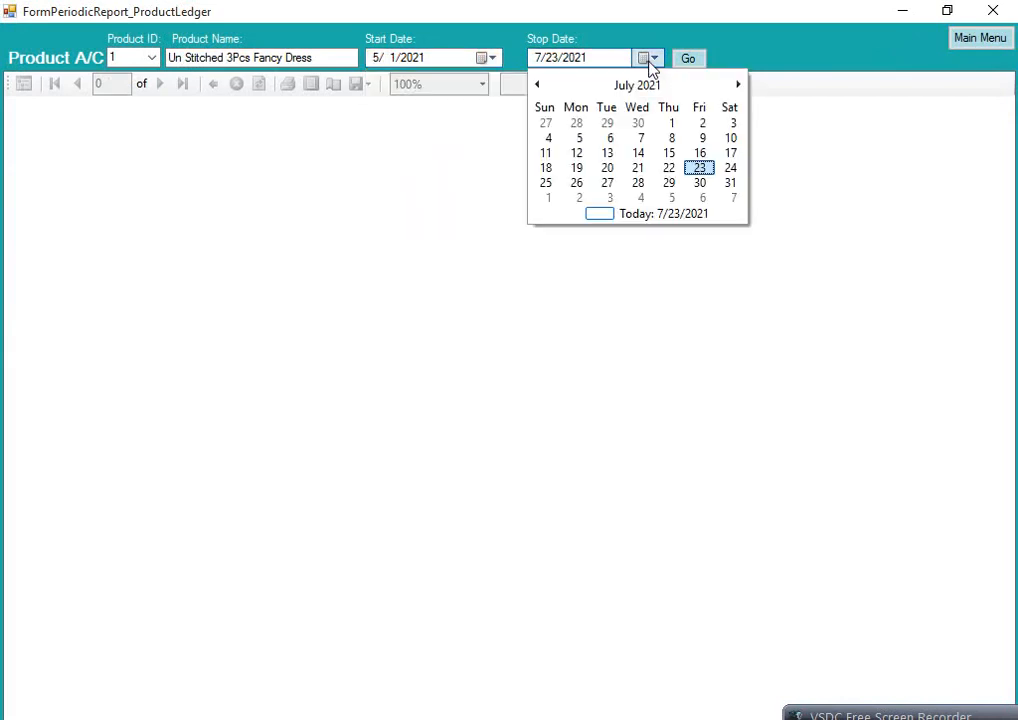
click(700, 168)
- Generate the ledger for product 146, check its sale return entry and current stock, and return to the main menu
click(153, 58)
drag(152, 120, 159, 454)
click(118, 450)
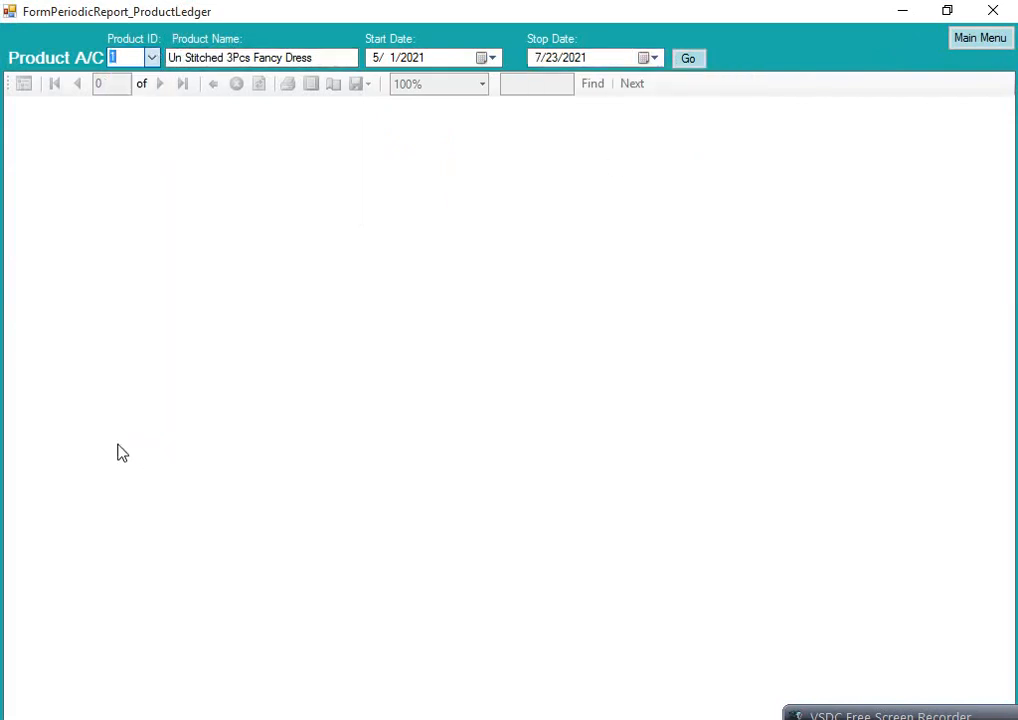
click(688, 58)
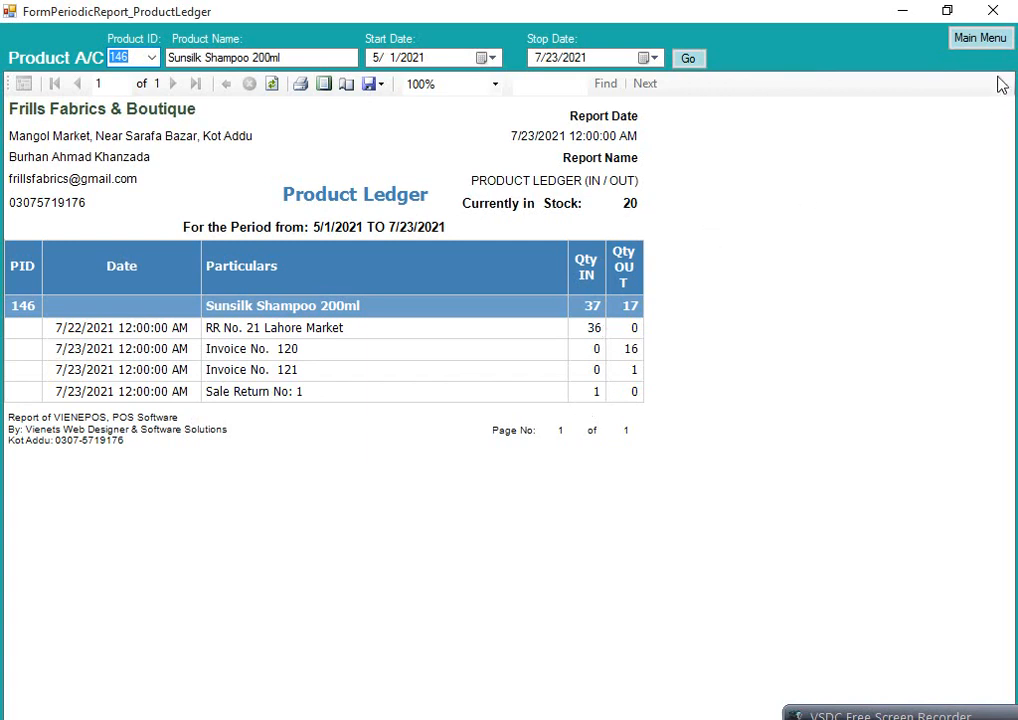
click(980, 38)
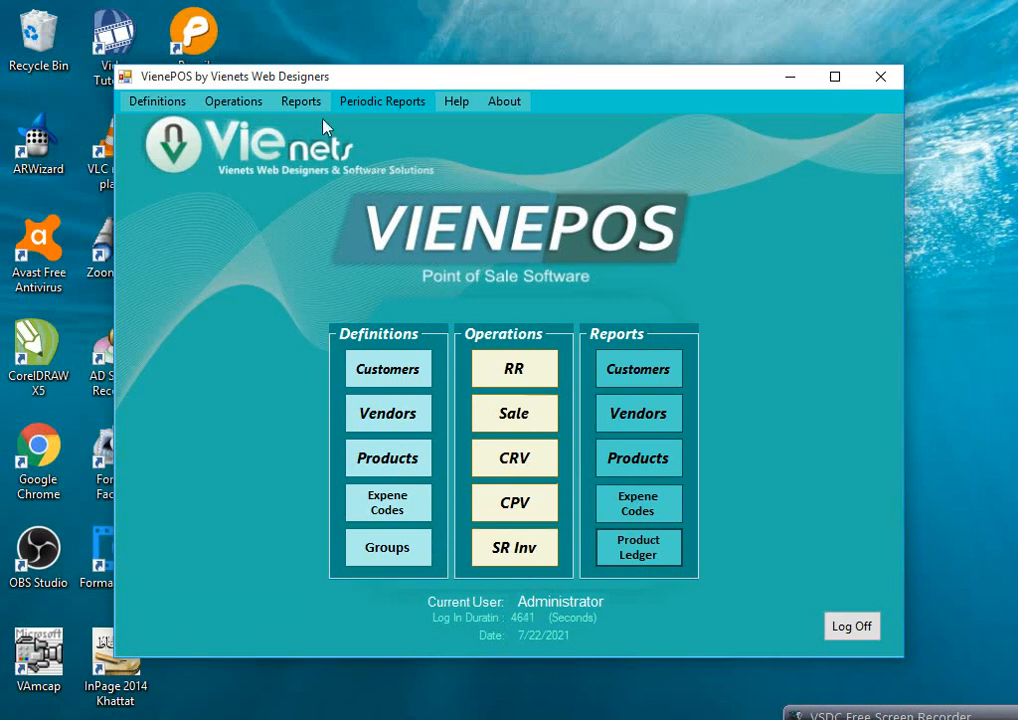
- Open the Current Stock Report, check product 146's quantities and balance on the last page, and return to the main menu
click(301, 101)
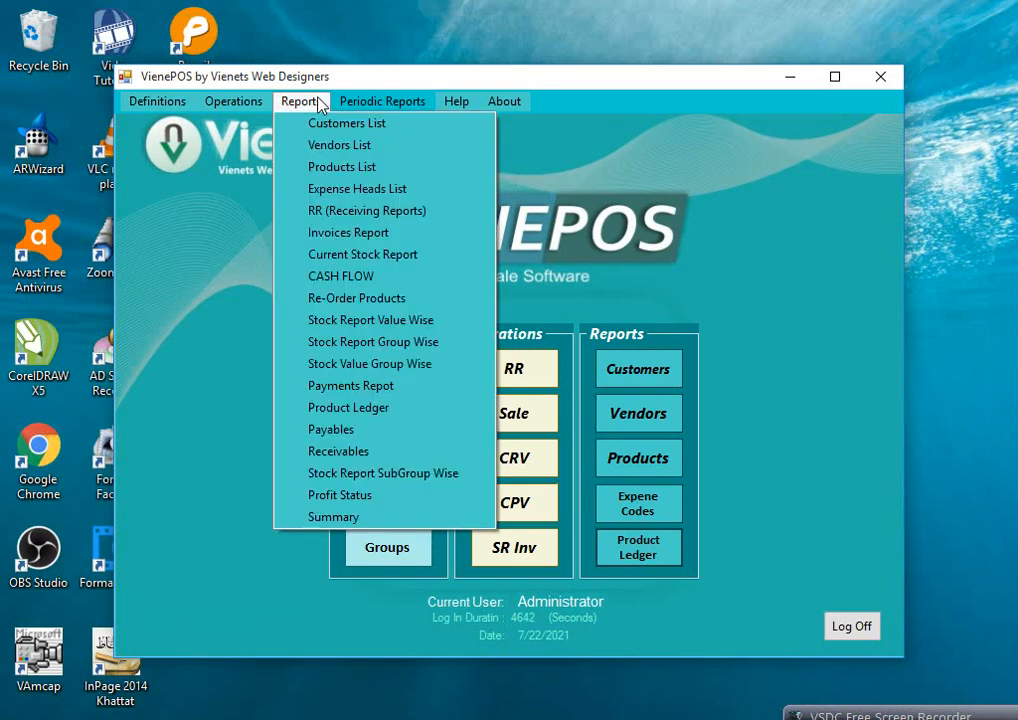
click(360, 258)
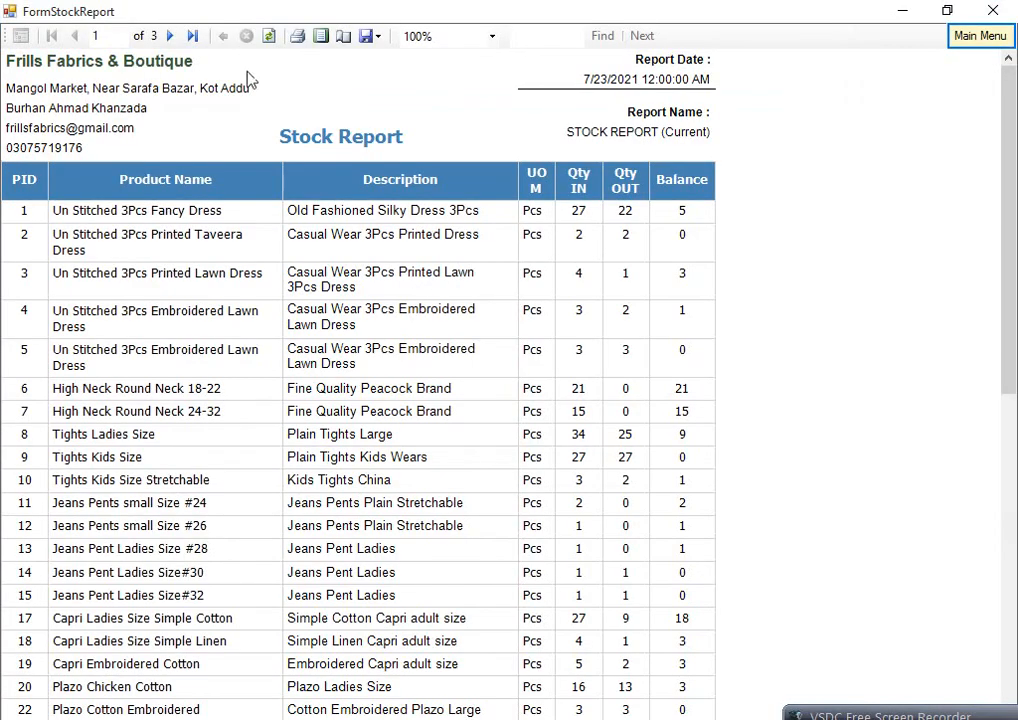
click(193, 36)
scroll(1008, 250, down, 3)
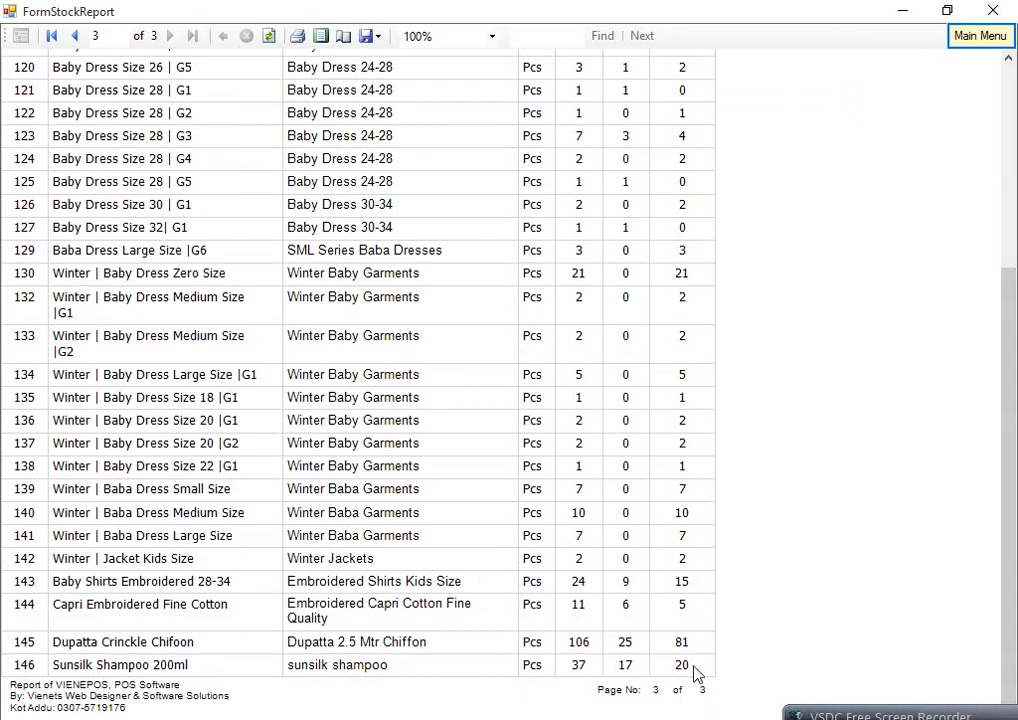
click(968, 42)
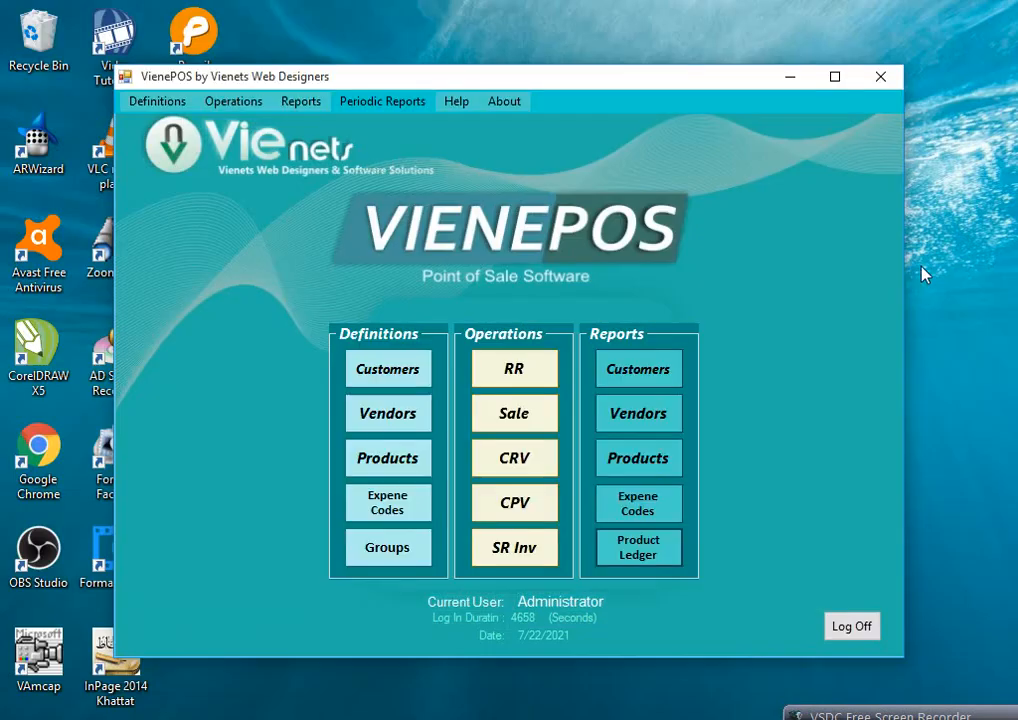
- Open the Cash Flow report, examine the sale return entry at the end of the last page, and return to the main menu
click(297, 101)
click(325, 276)
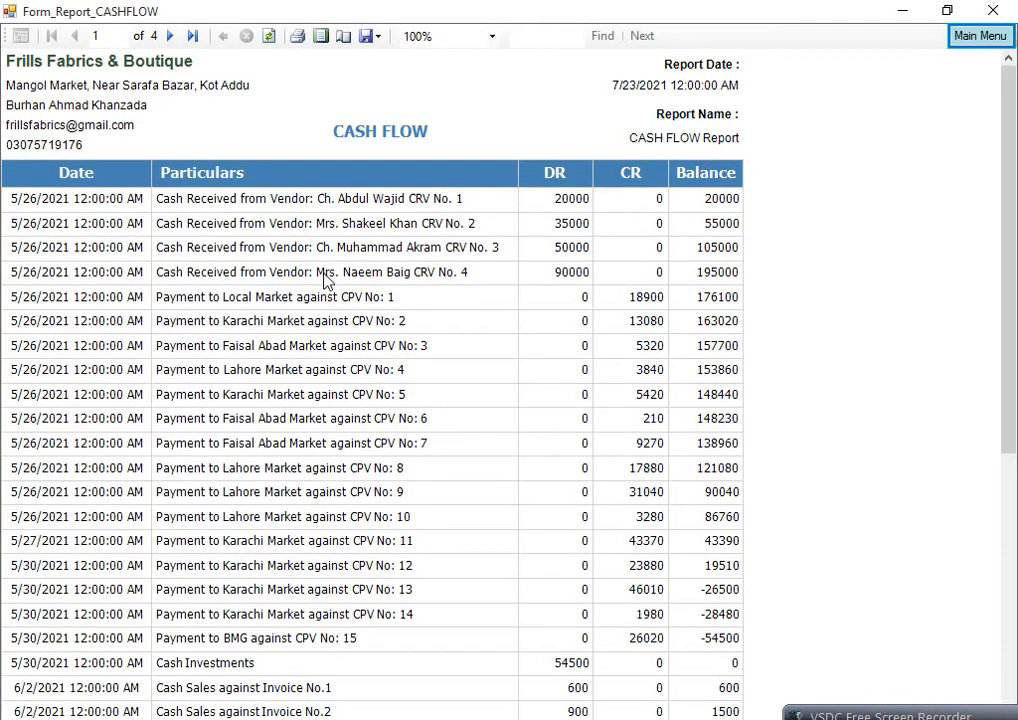
click(193, 36)
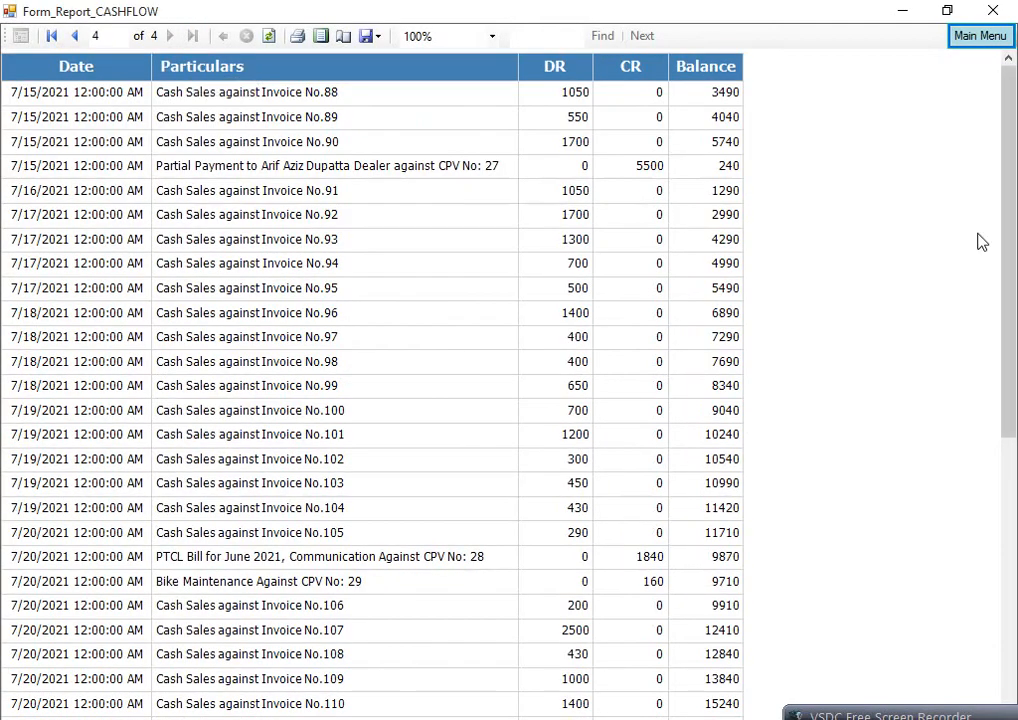
drag(1009, 245, 1009, 504)
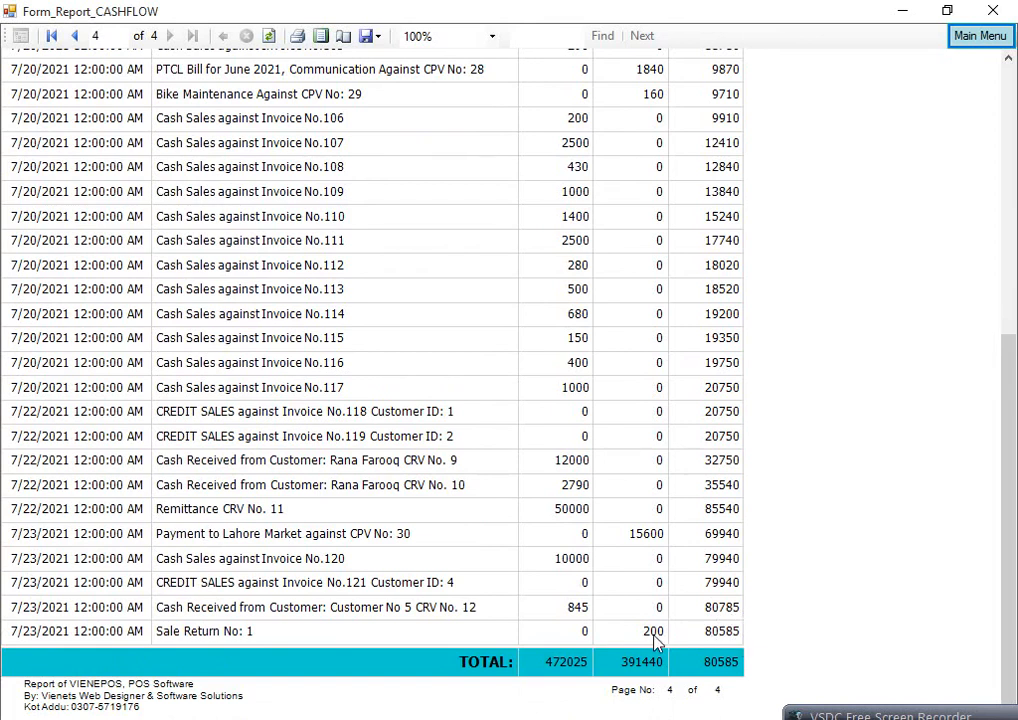
click(968, 42)
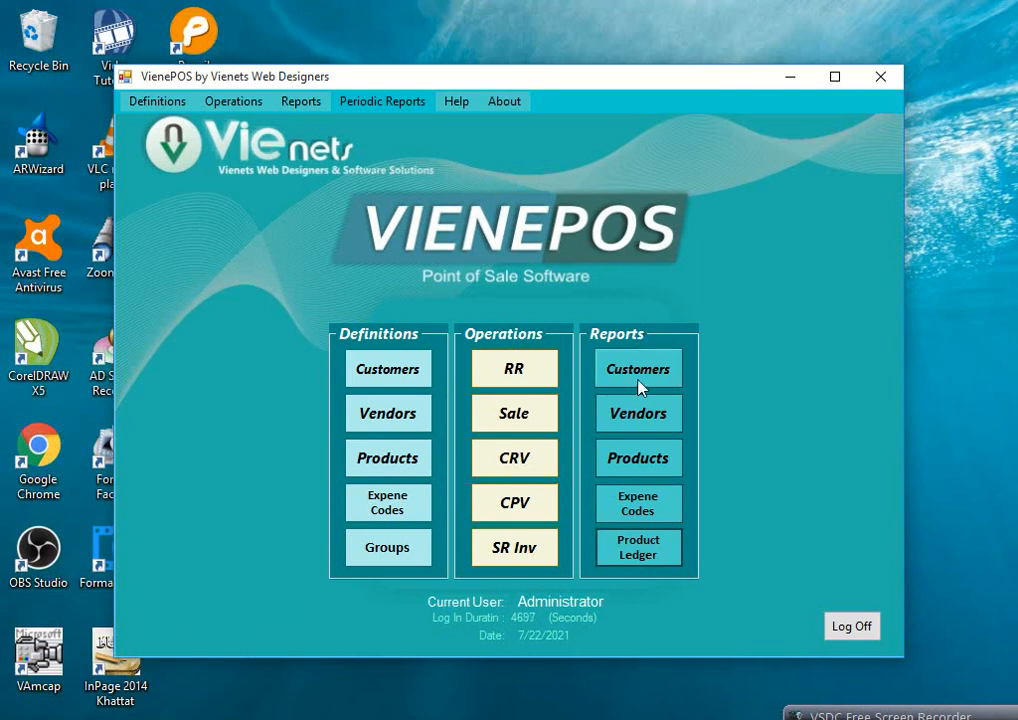
- View the Customers List report, switch it to print layout, and return to the main menu
click(659, 364)
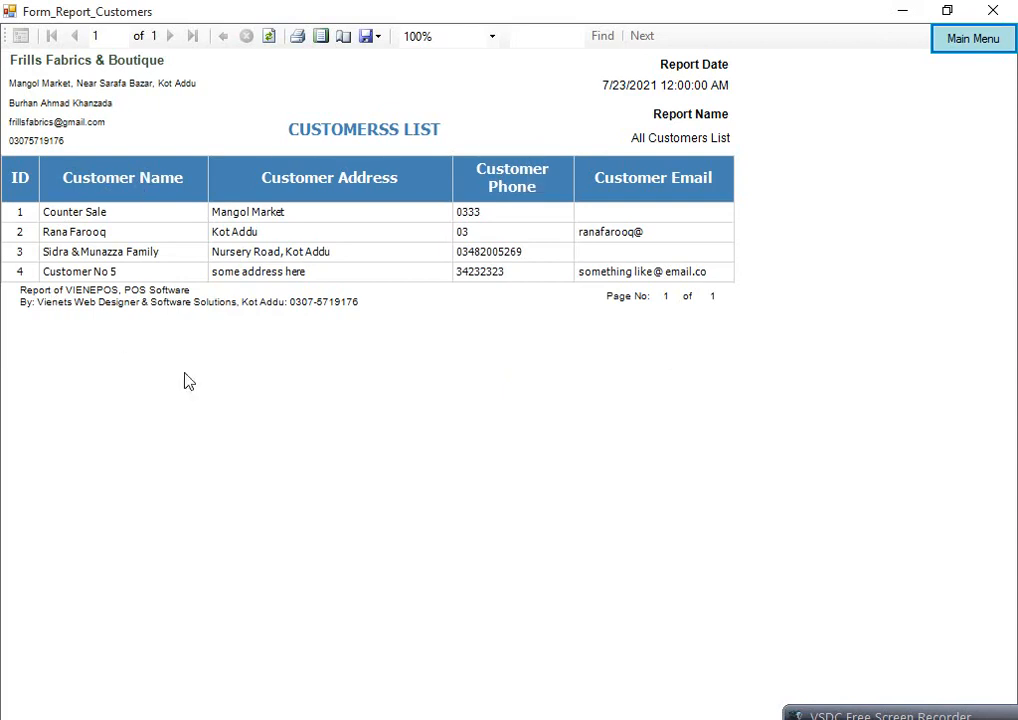
click(321, 37)
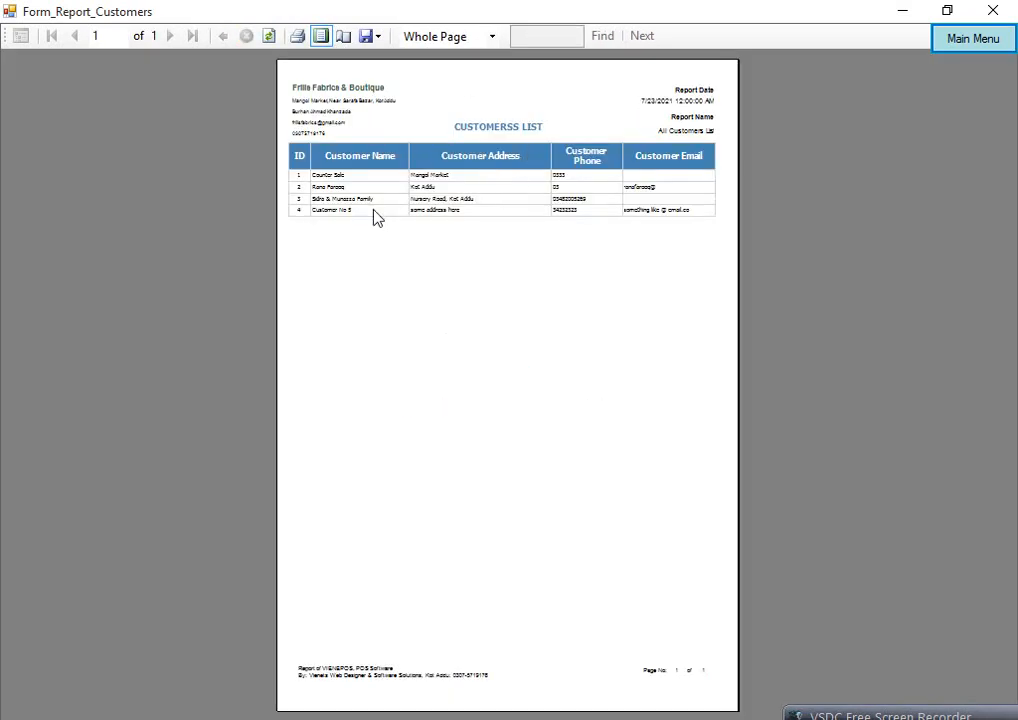
click(970, 40)
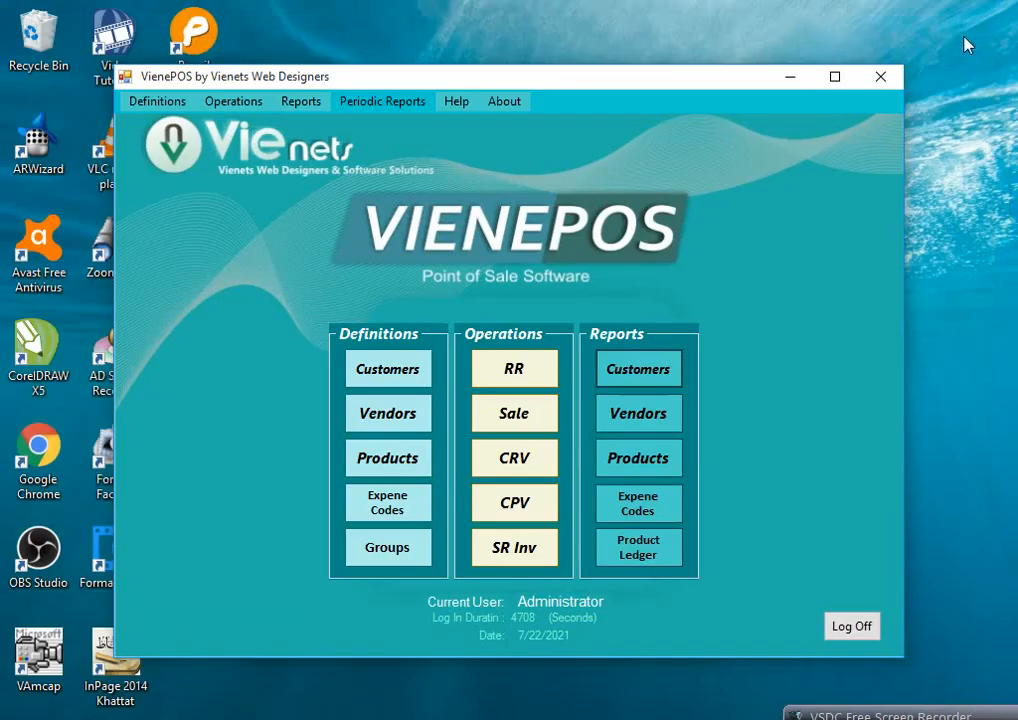
- View the Vendors List report with balances, switch it to print layout, and close it
click(672, 428)
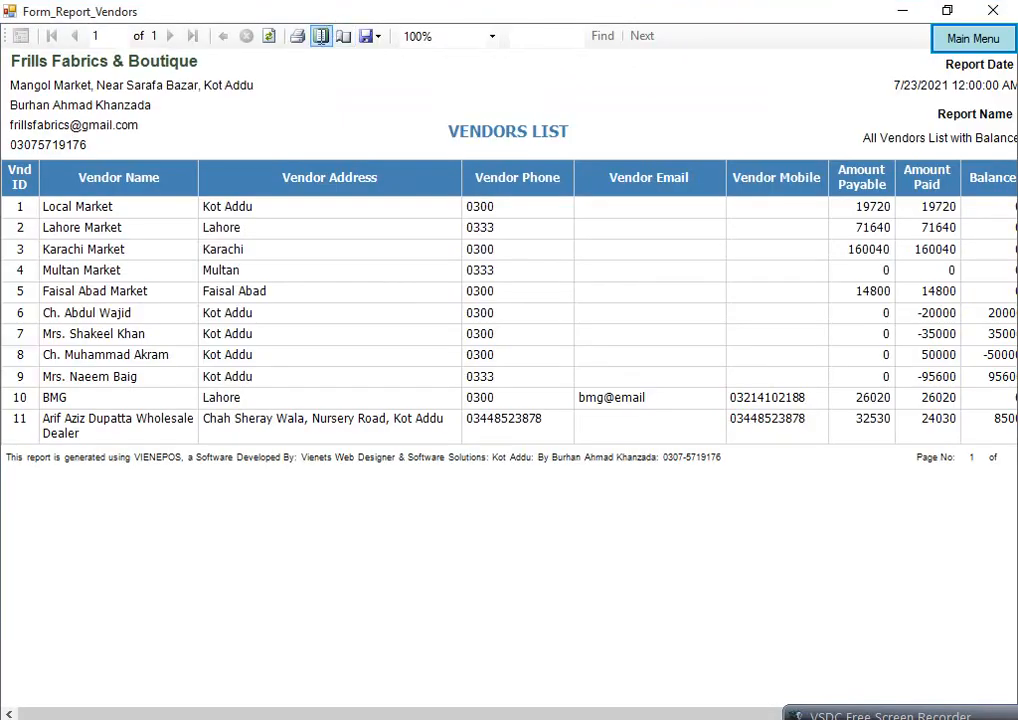
click(320, 36)
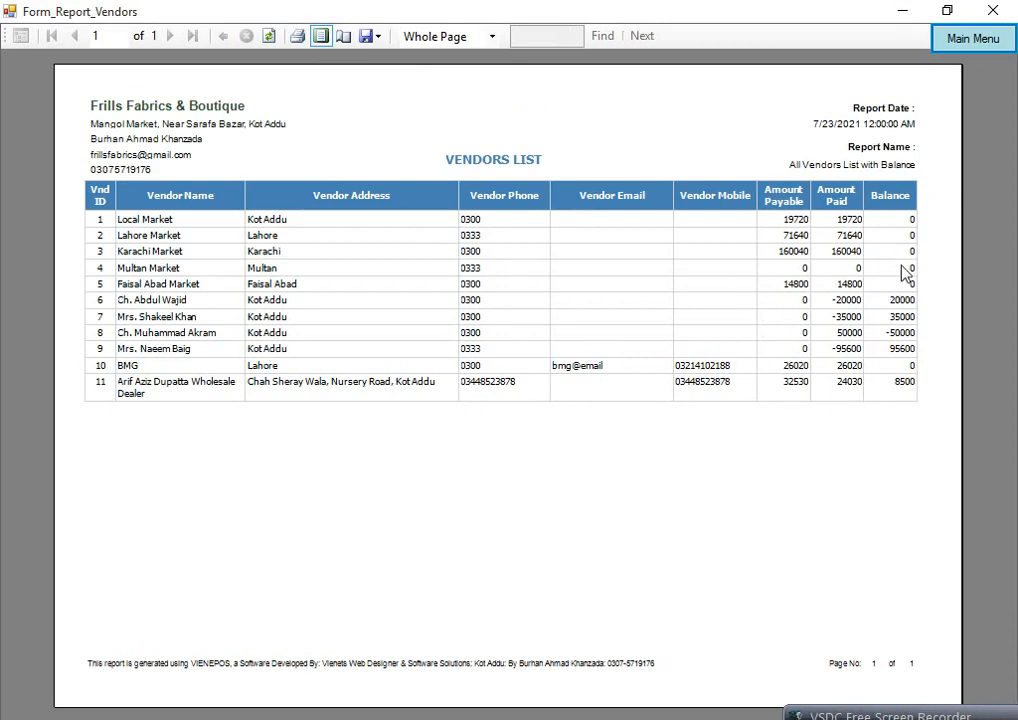
key(Escape)
- Open the Products List report in print layout and set its zoom to 100%
click(680, 457)
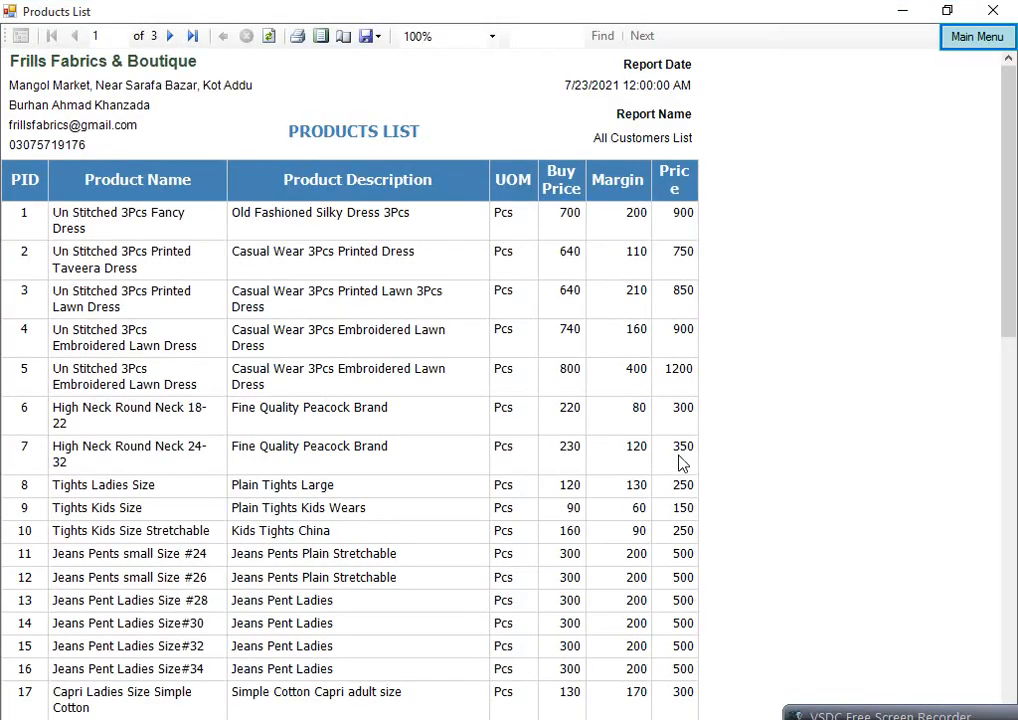
click(318, 43)
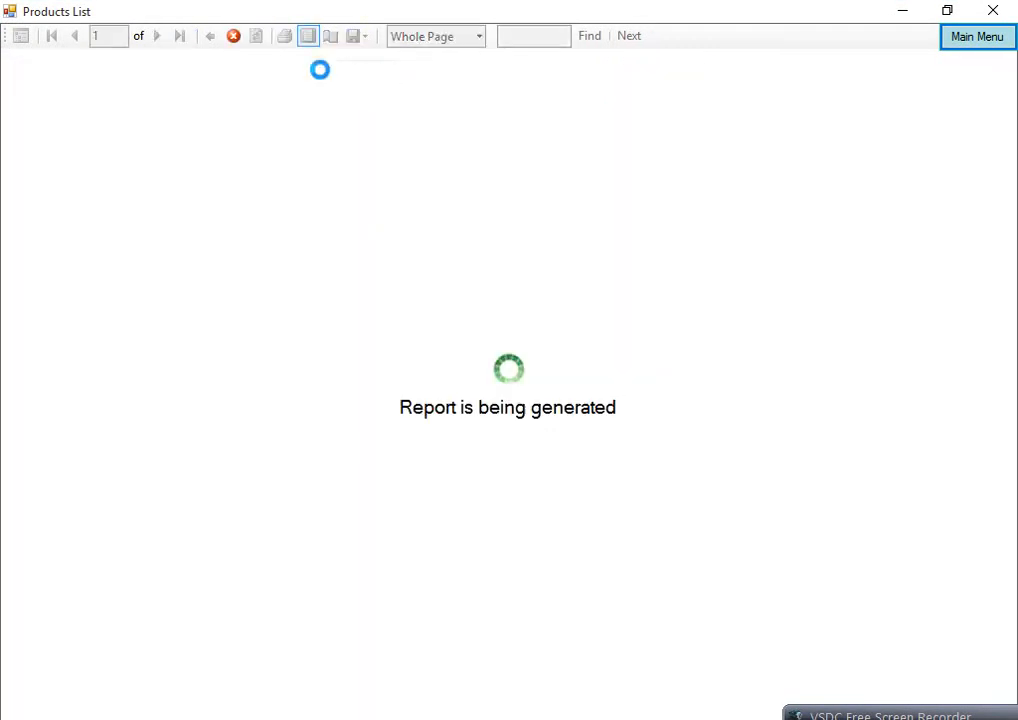
click(493, 37)
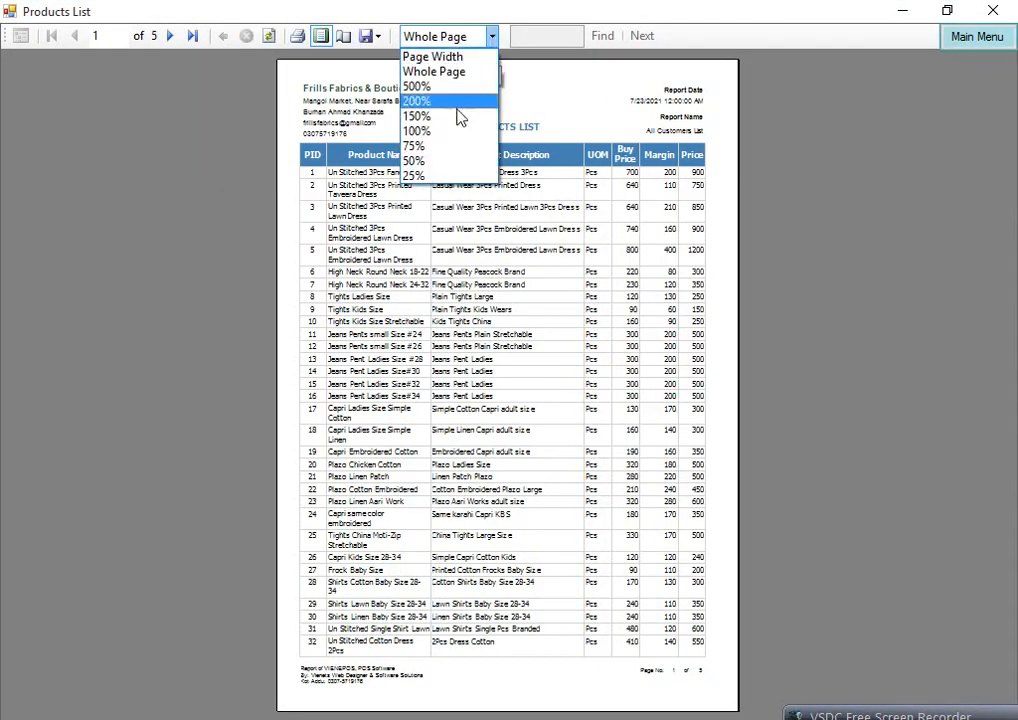
click(440, 130)
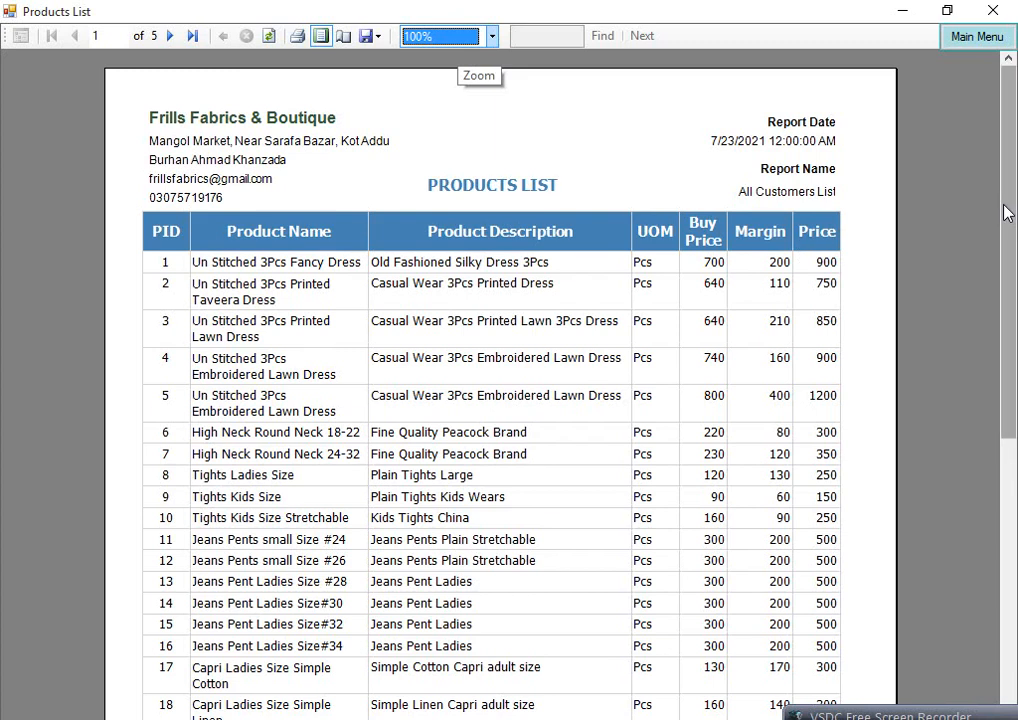
- Look through the Products List from page 1 to page 5, and return to the main menu
scroll(1005, 211, down, 2)
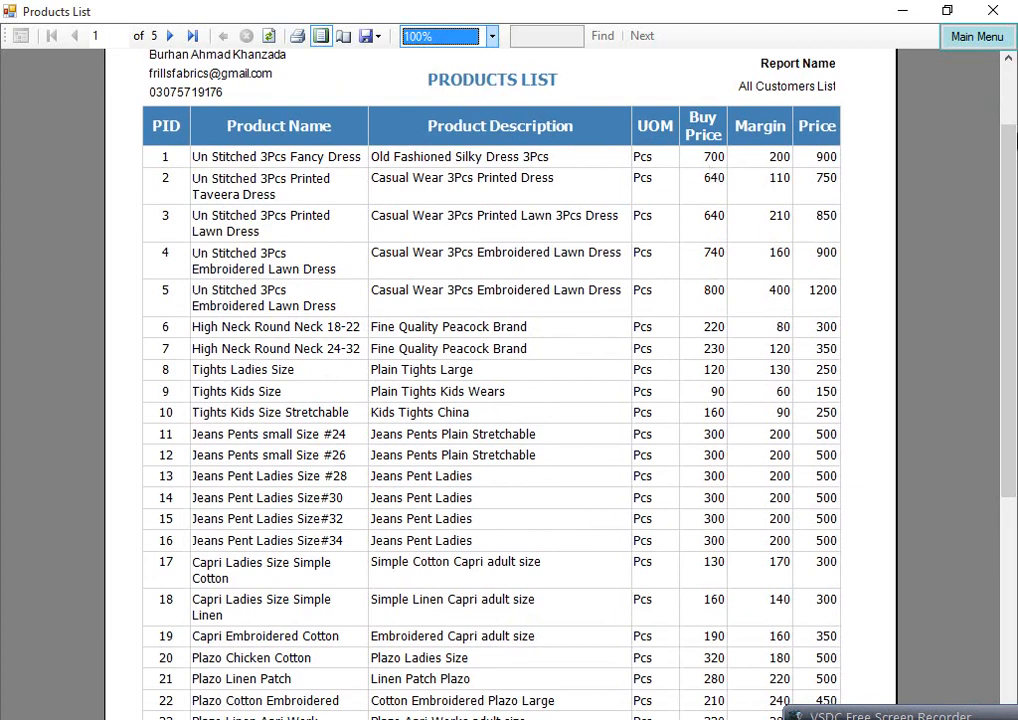
scroll(1011, 148, down, 3)
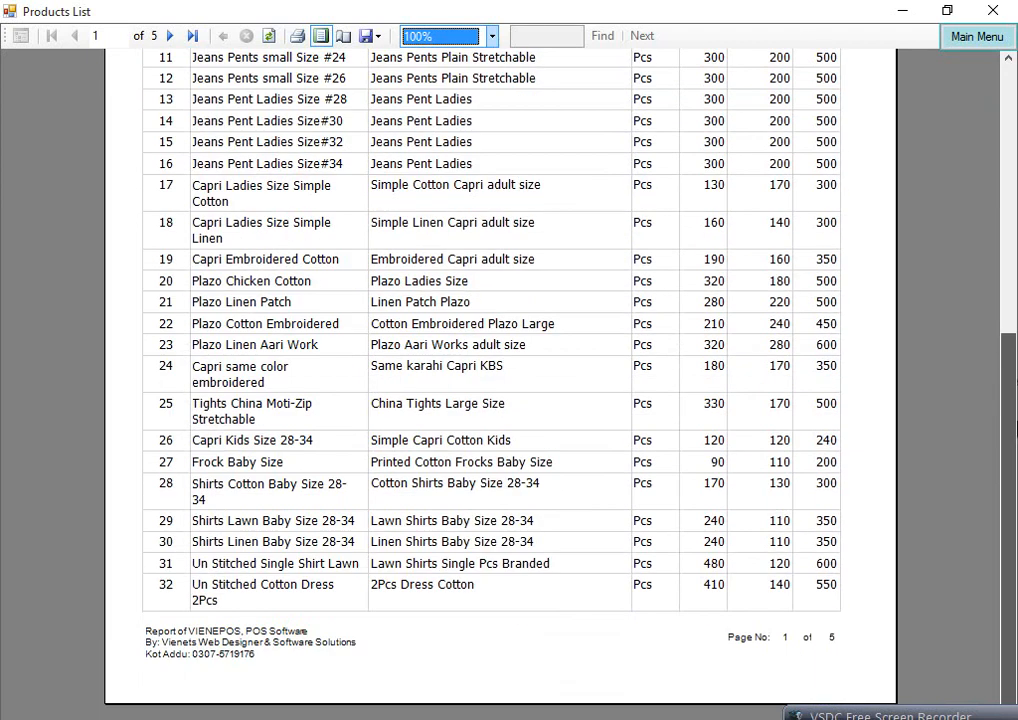
click(170, 36)
click(170, 36)
click(170, 36)
click(170, 36)
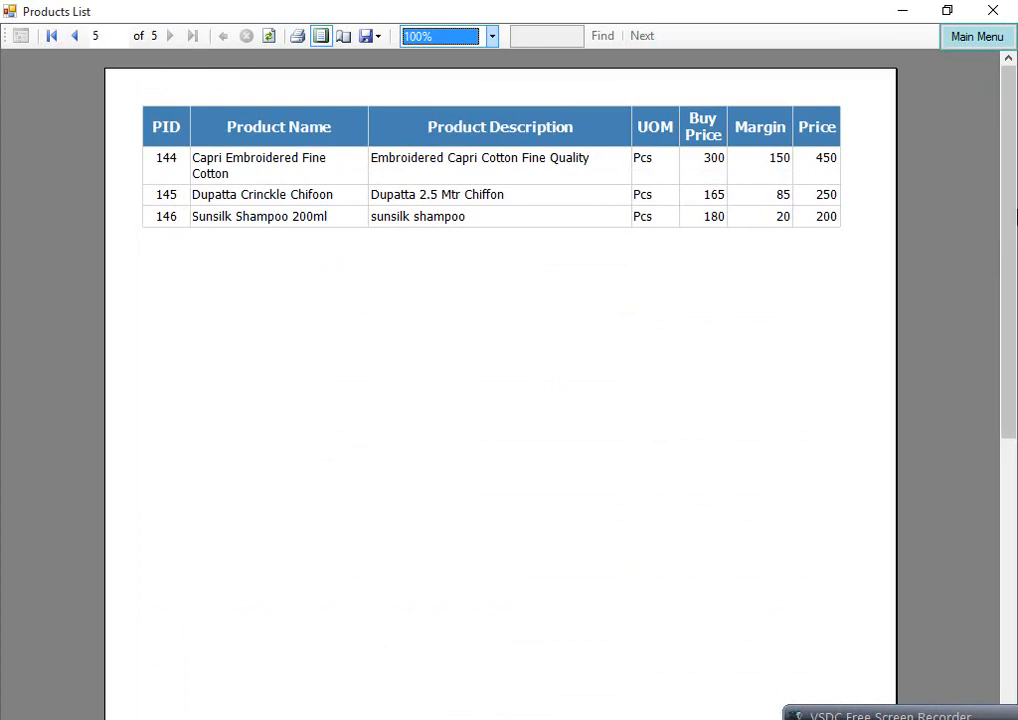
drag(1007, 211, 1014, 510)
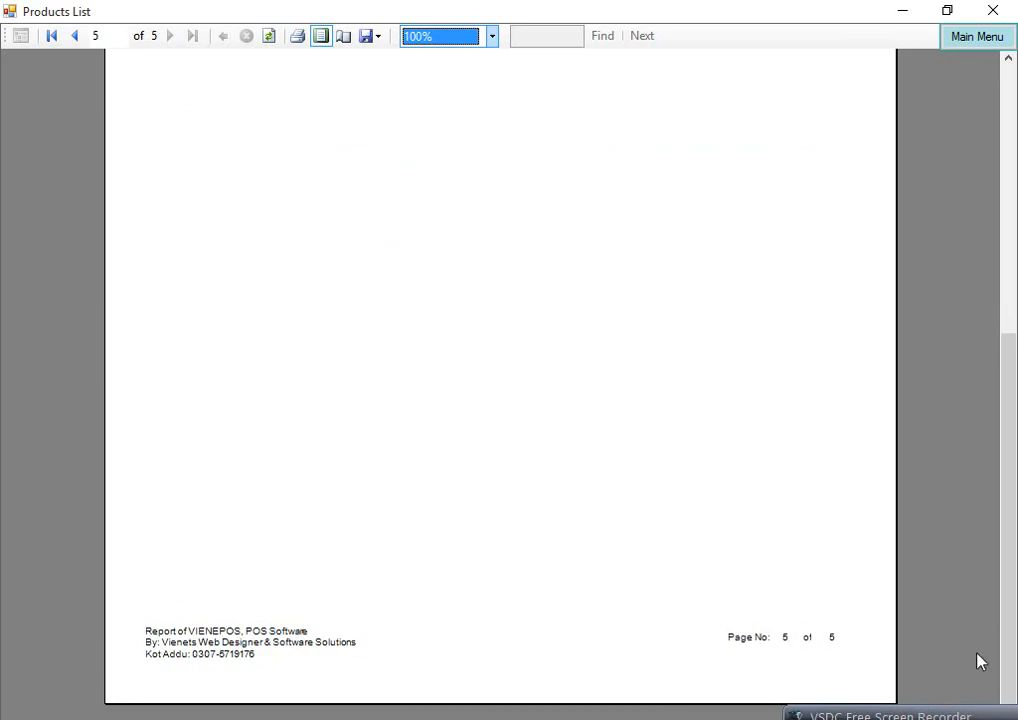
drag(1011, 650, 938, 52)
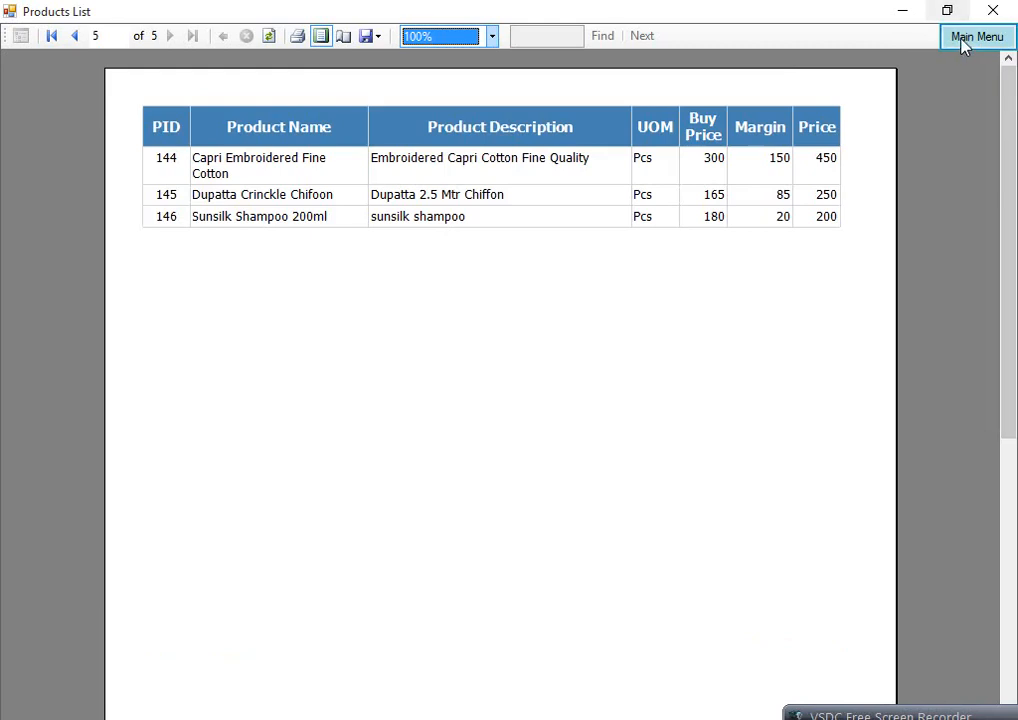
click(961, 40)
- Open the Expense Heads & Codes report and view it in print layout
click(668, 500)
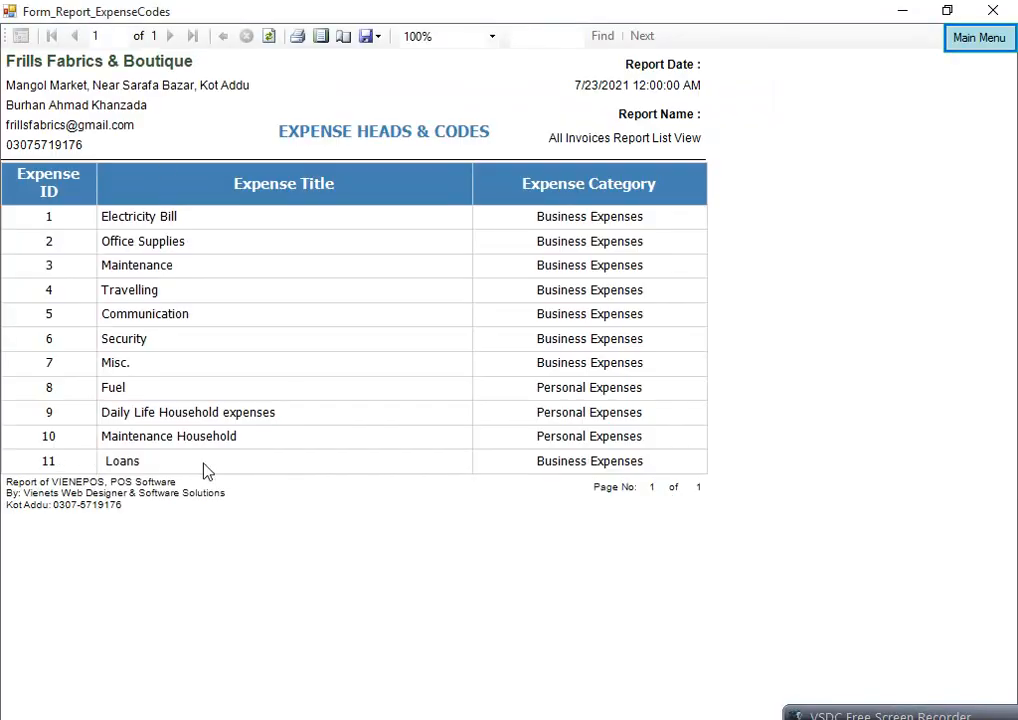
click(320, 37)
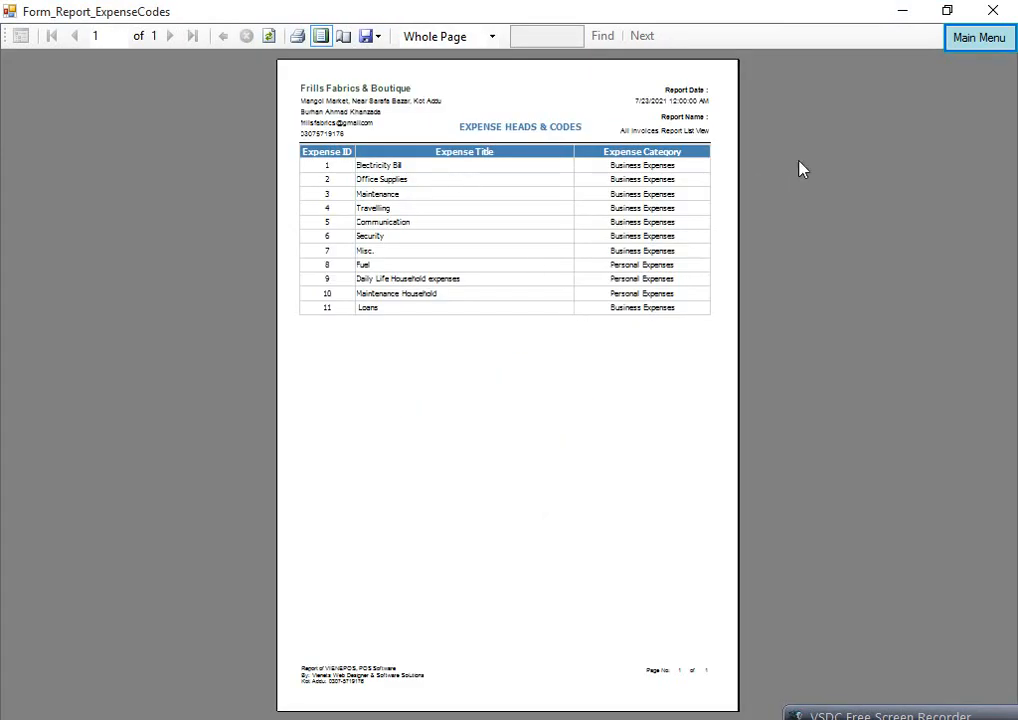
- Check the page setup of the Expense Heads & Codes report, set its zoom to 100%, and return to the main menu
click(346, 37)
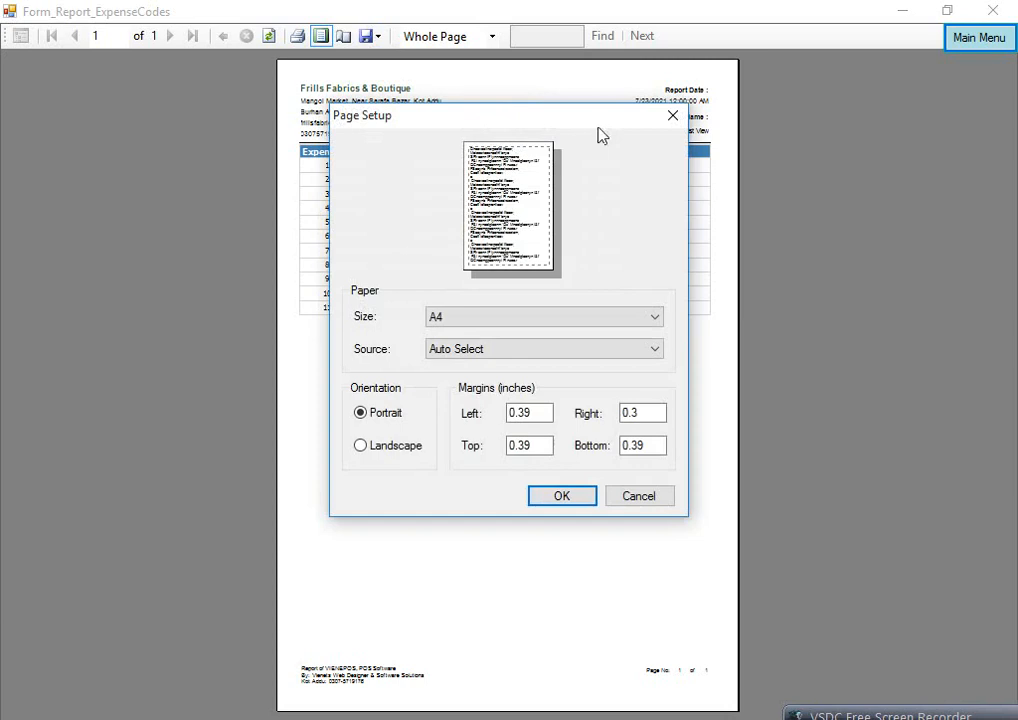
click(672, 115)
click(491, 36)
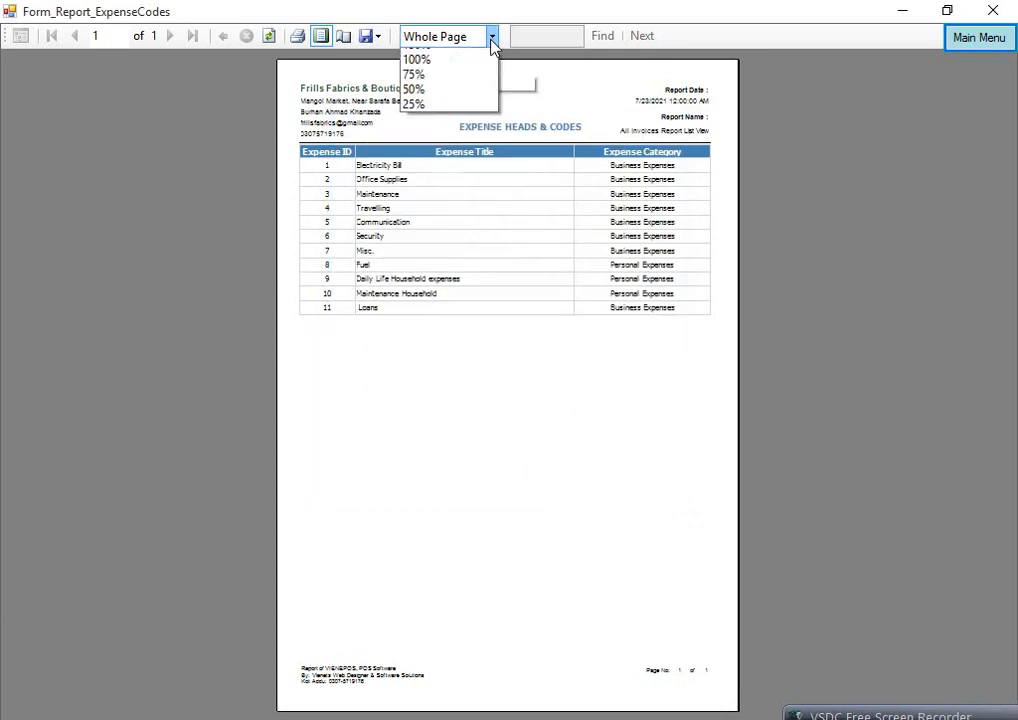
click(445, 139)
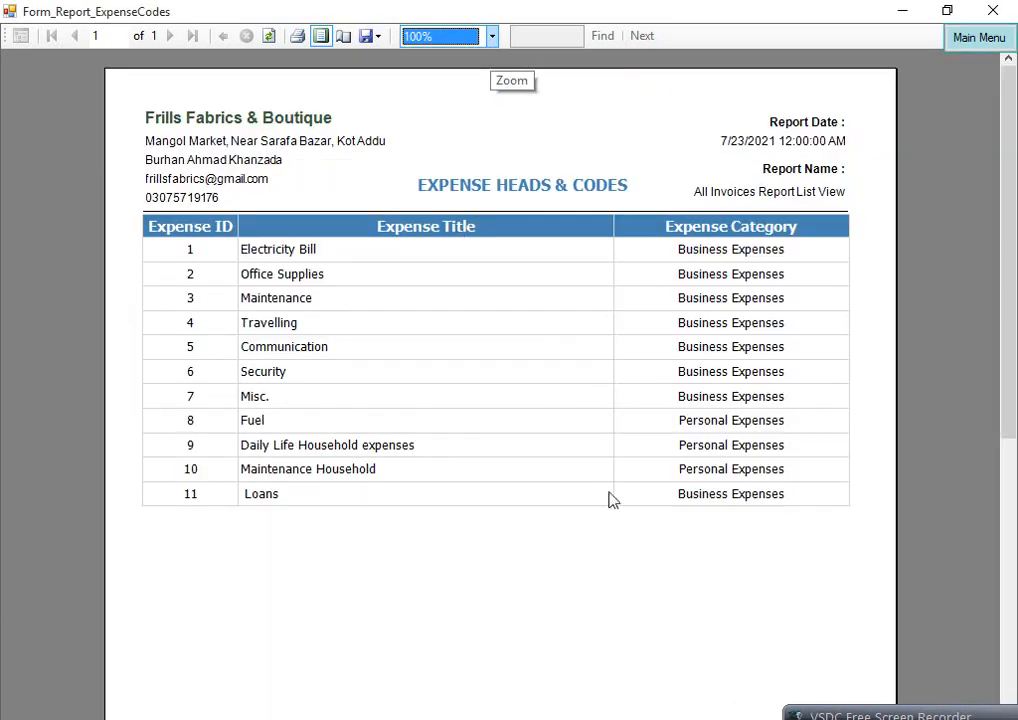
click(979, 37)
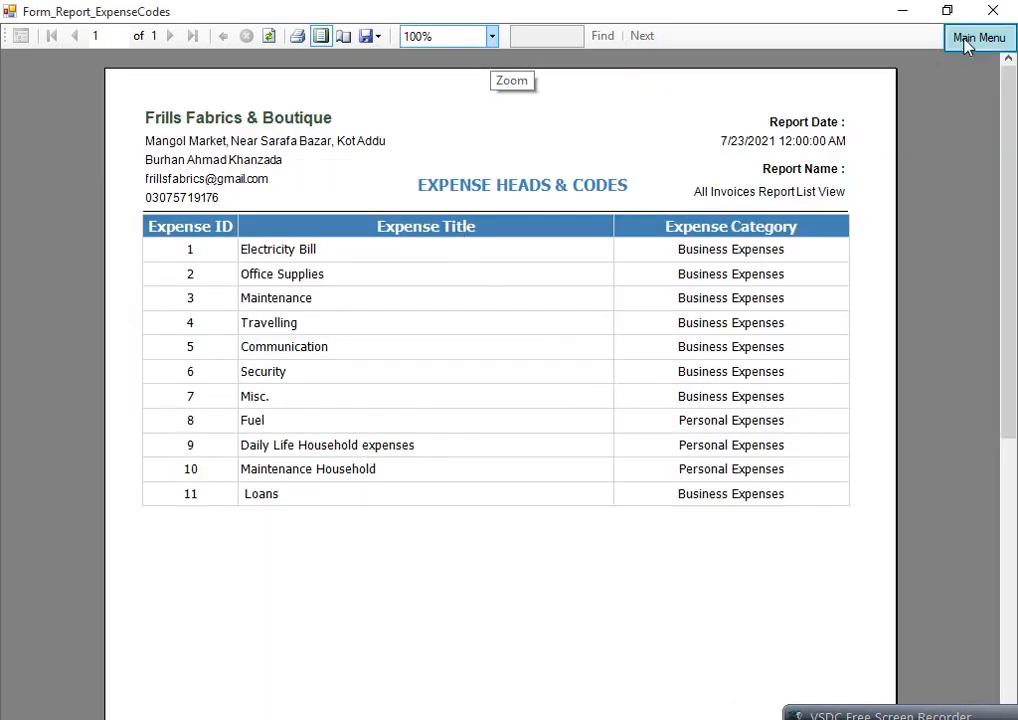
- Open the Product Ledger report and set its period from 5/1/2021 to 7/23/2021
click(647, 556)
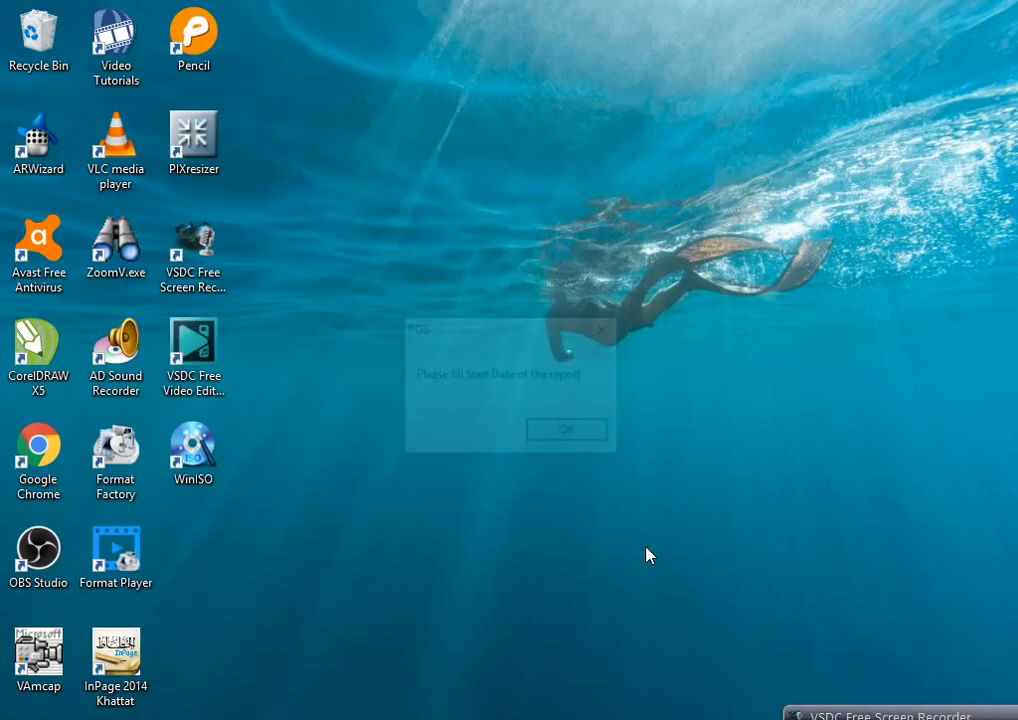
click(569, 430)
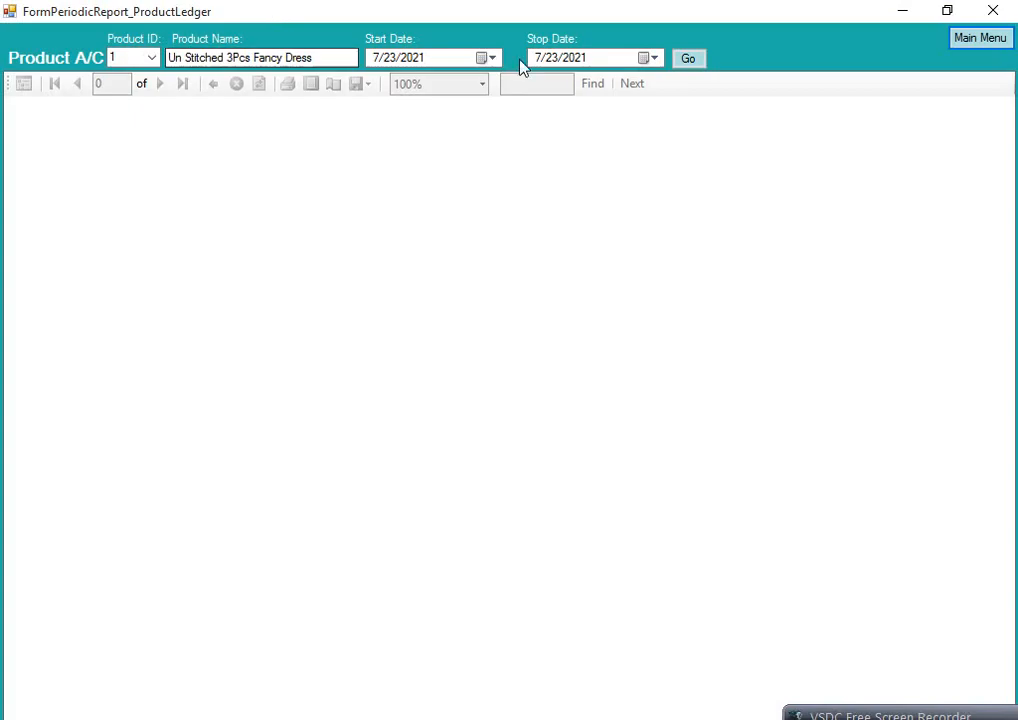
click(486, 57)
click(376, 85)
click(376, 85)
click(570, 124)
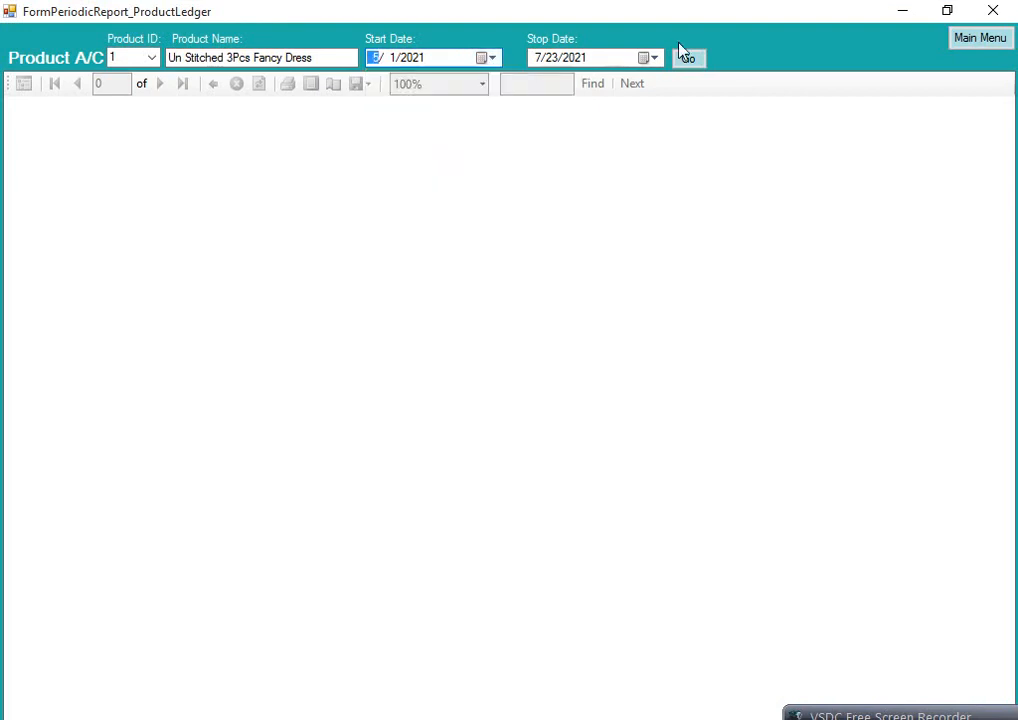
click(654, 57)
click(702, 166)
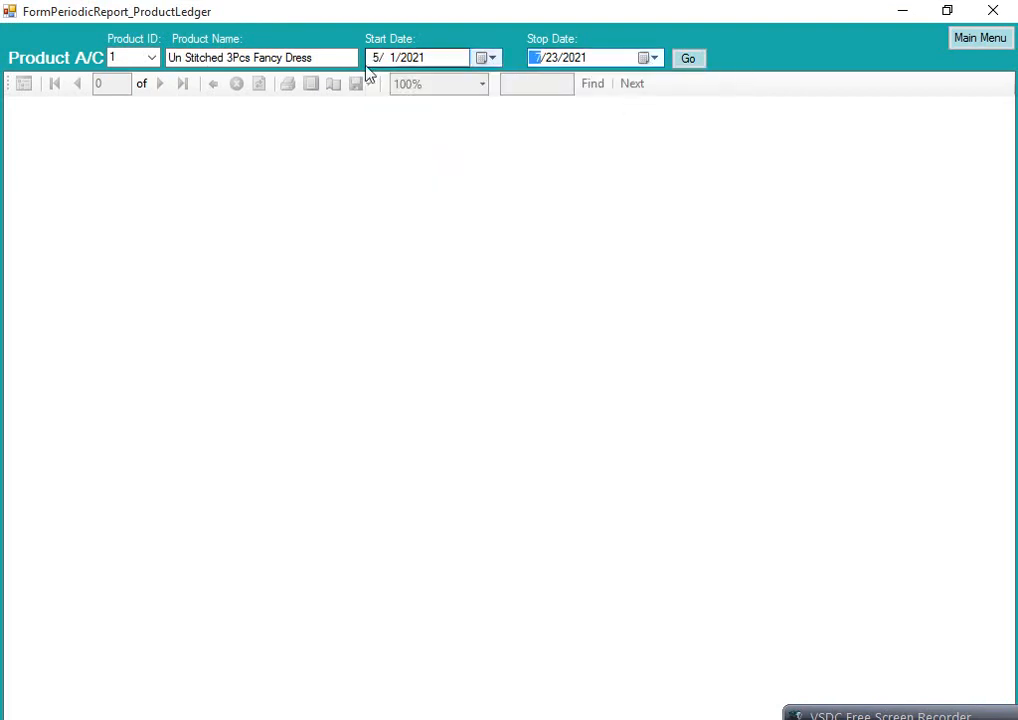
- View the product ledgers for product IDs 2, 10, 22 and 42 in turn
click(151, 60)
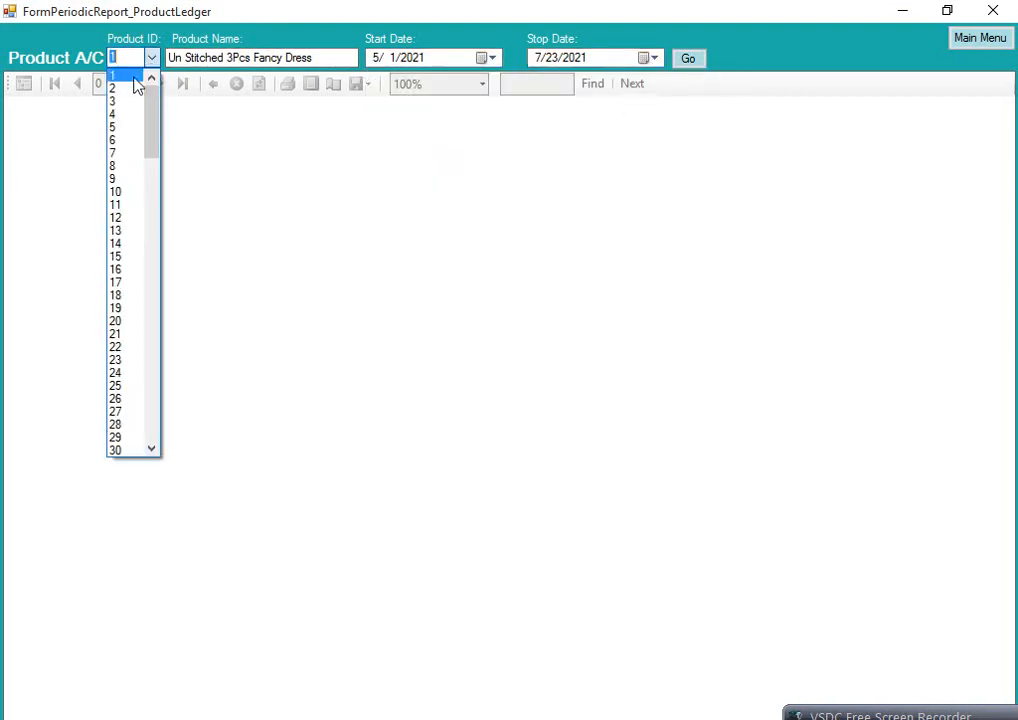
click(132, 89)
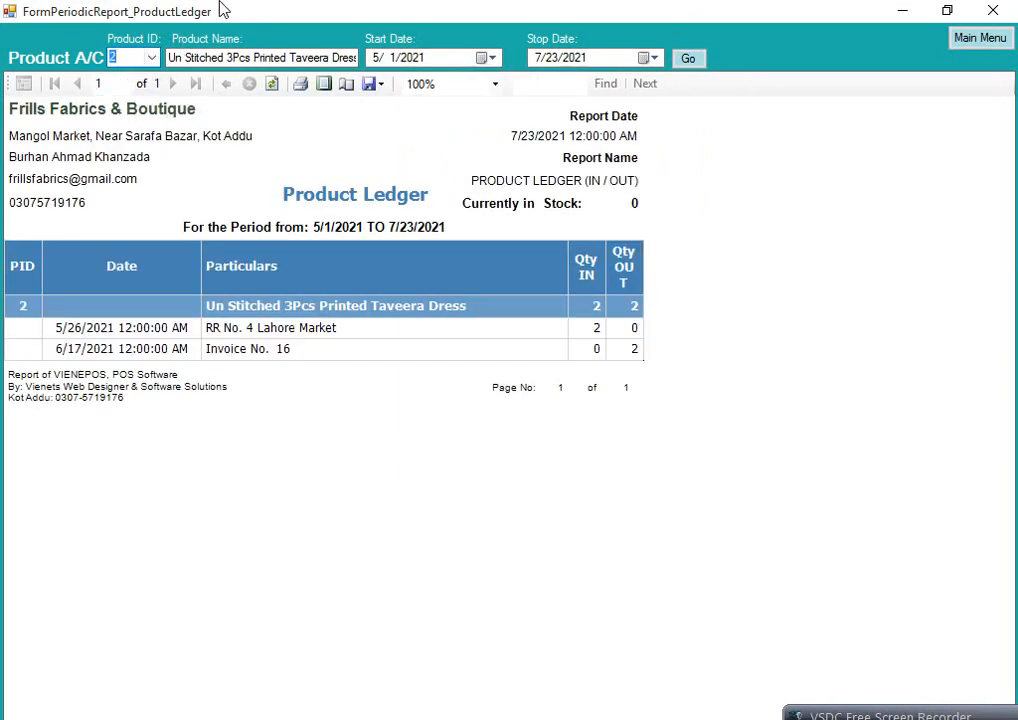
click(152, 57)
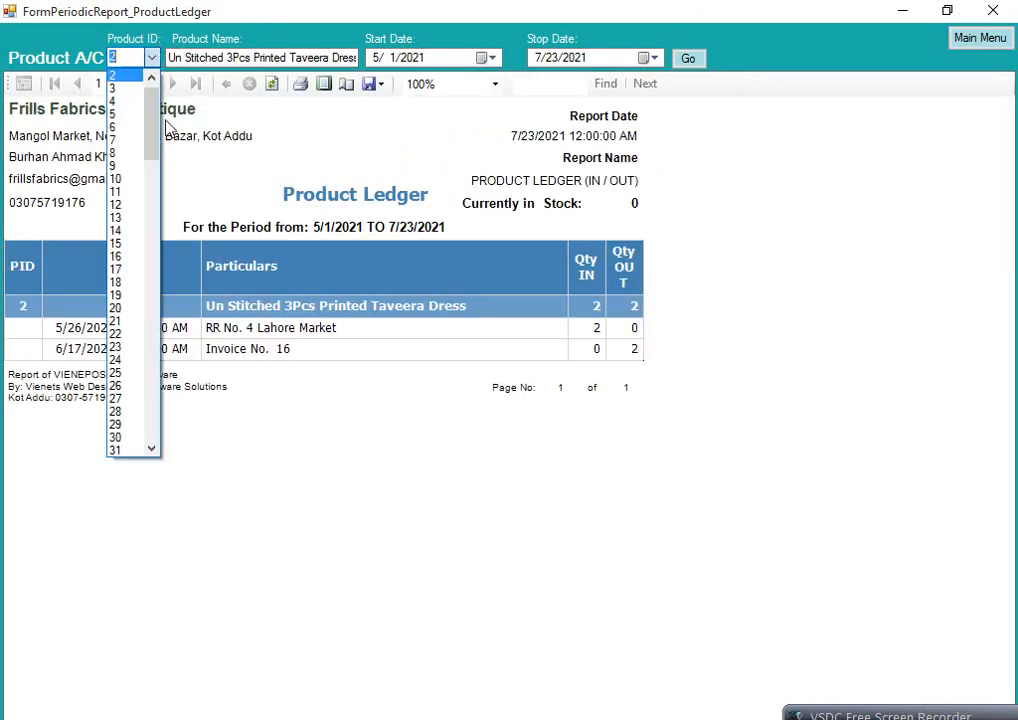
click(136, 179)
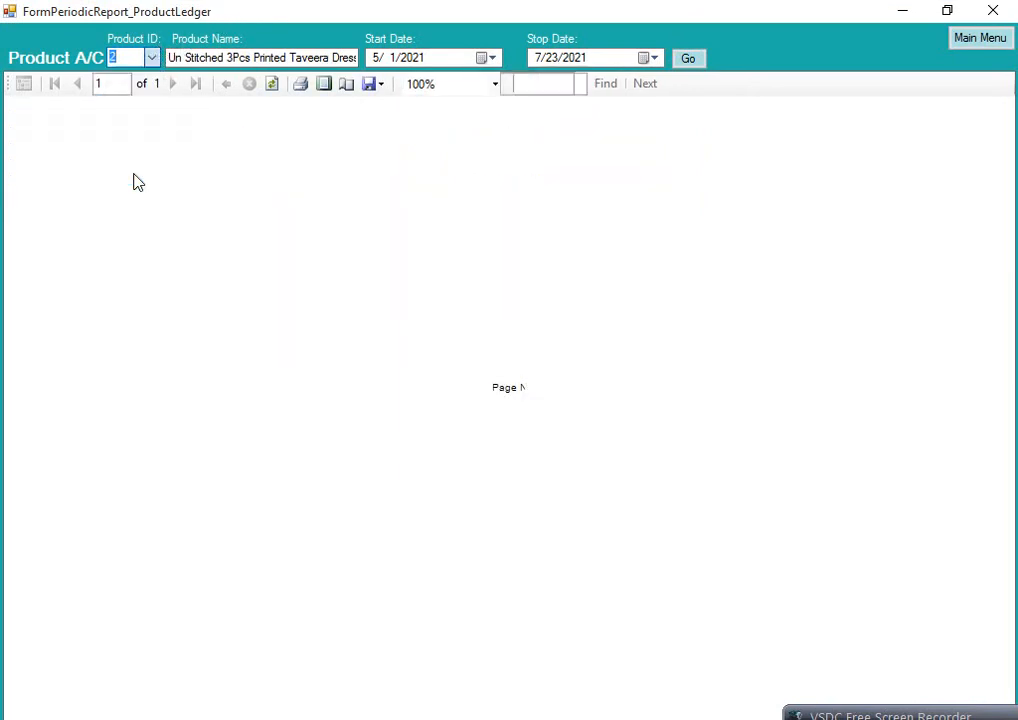
click(150, 60)
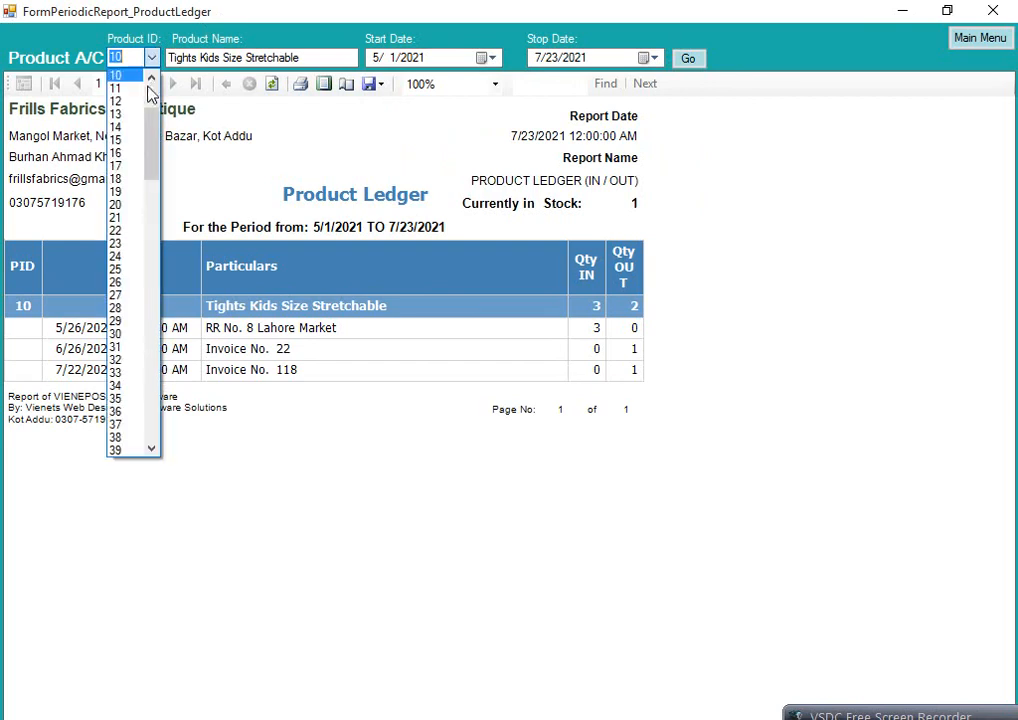
click(141, 230)
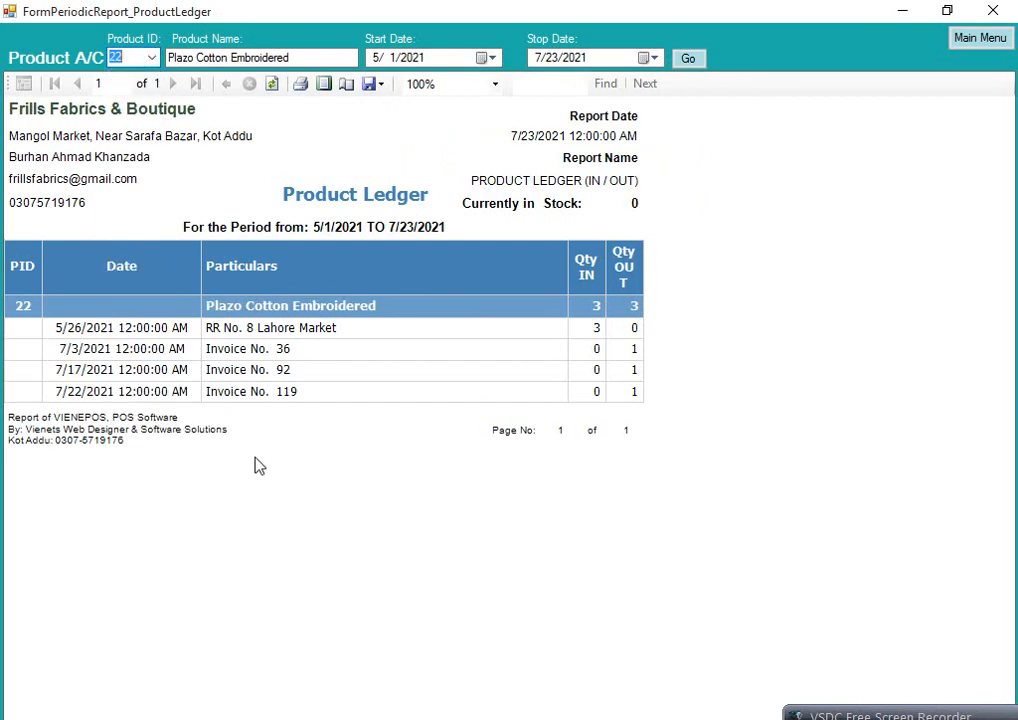
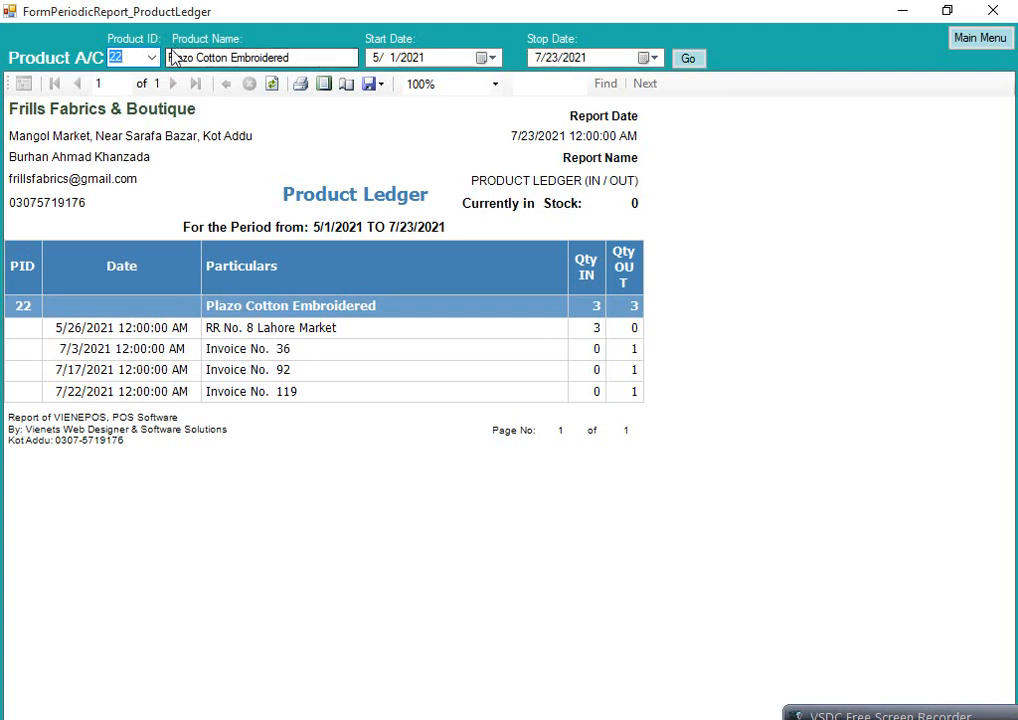
click(151, 57)
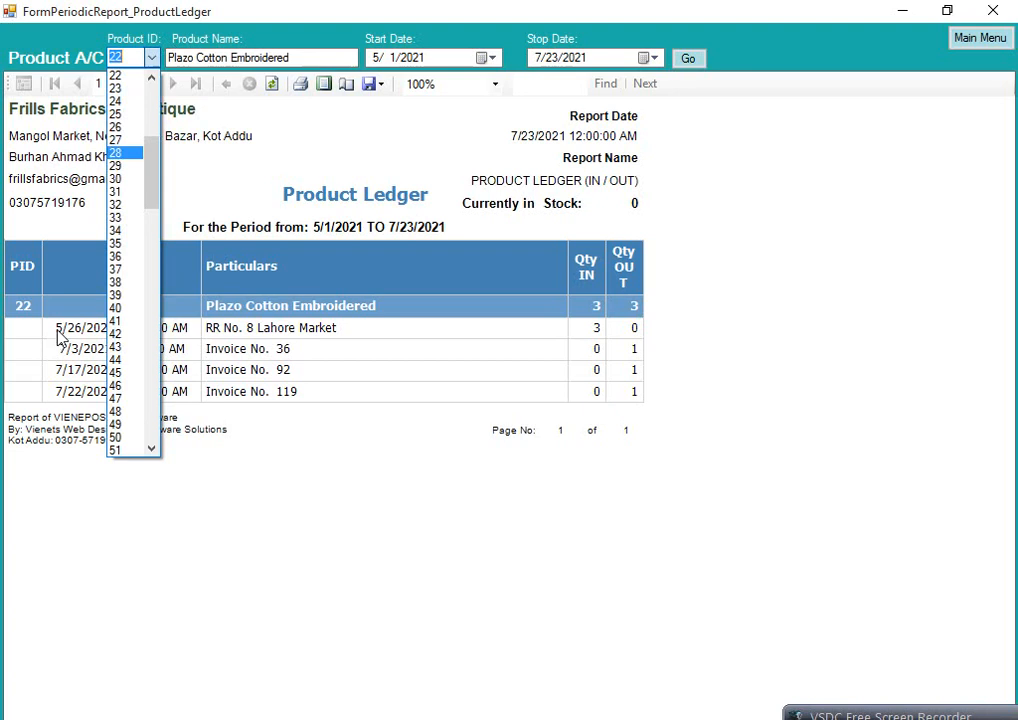
click(125, 336)
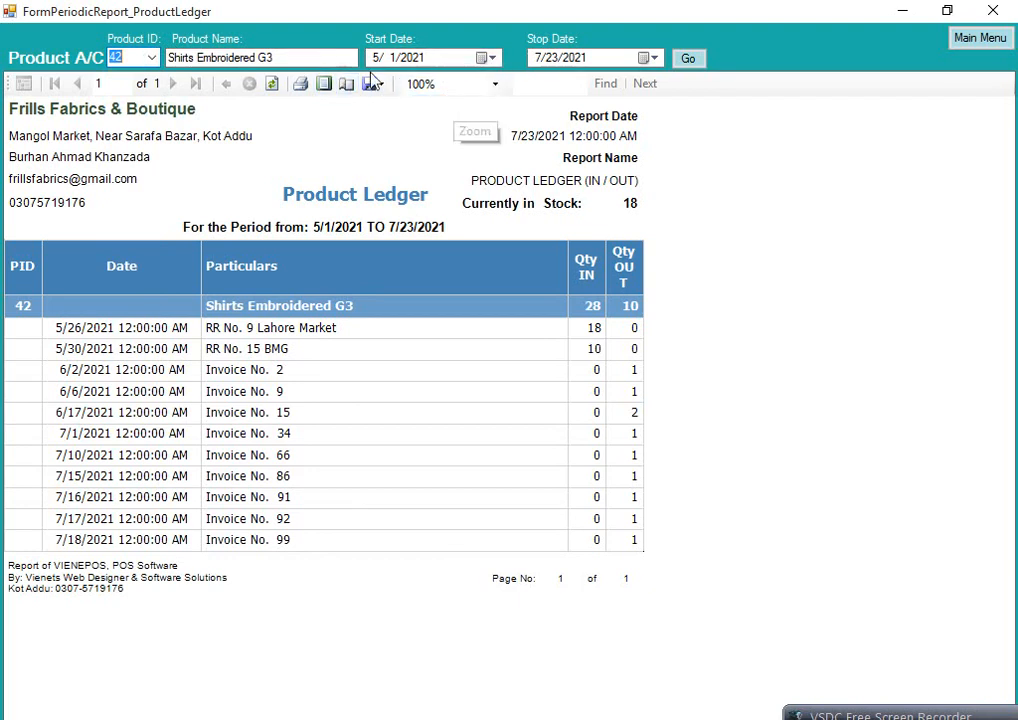
- Switch the ledger of product 42 to print layout and set the zoom to 100%
click(325, 90)
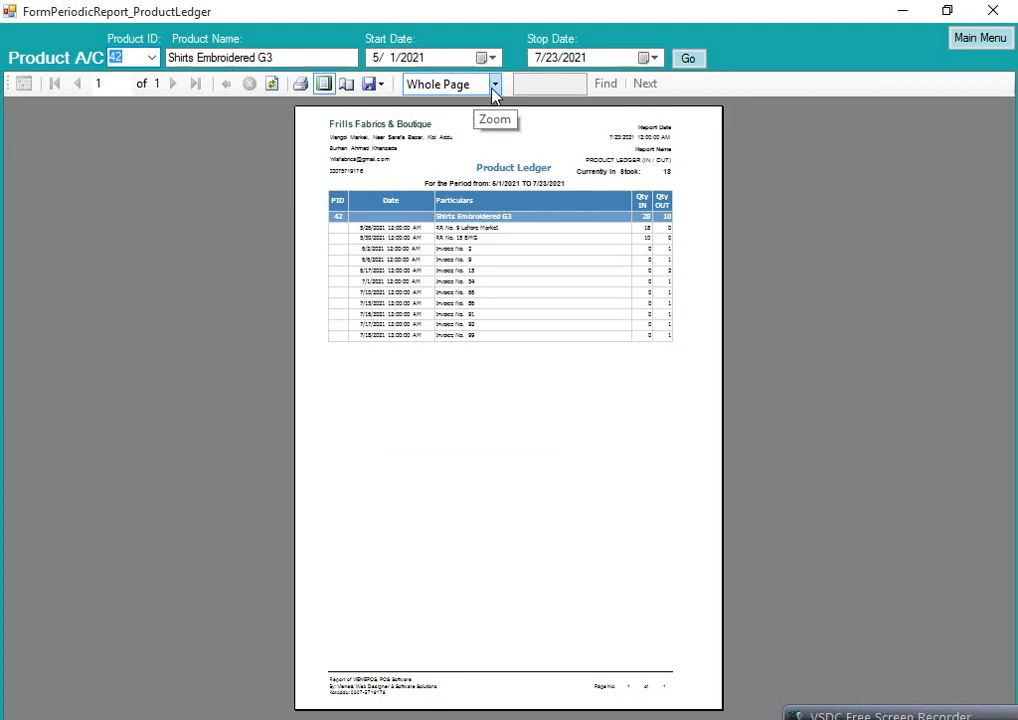
click(494, 84)
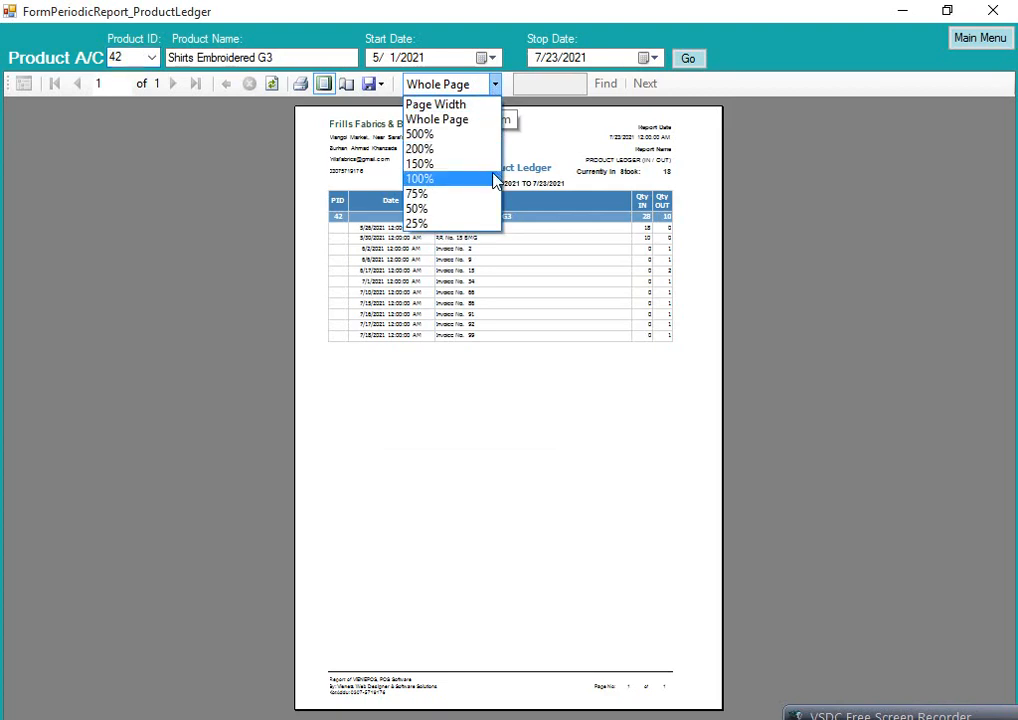
click(456, 180)
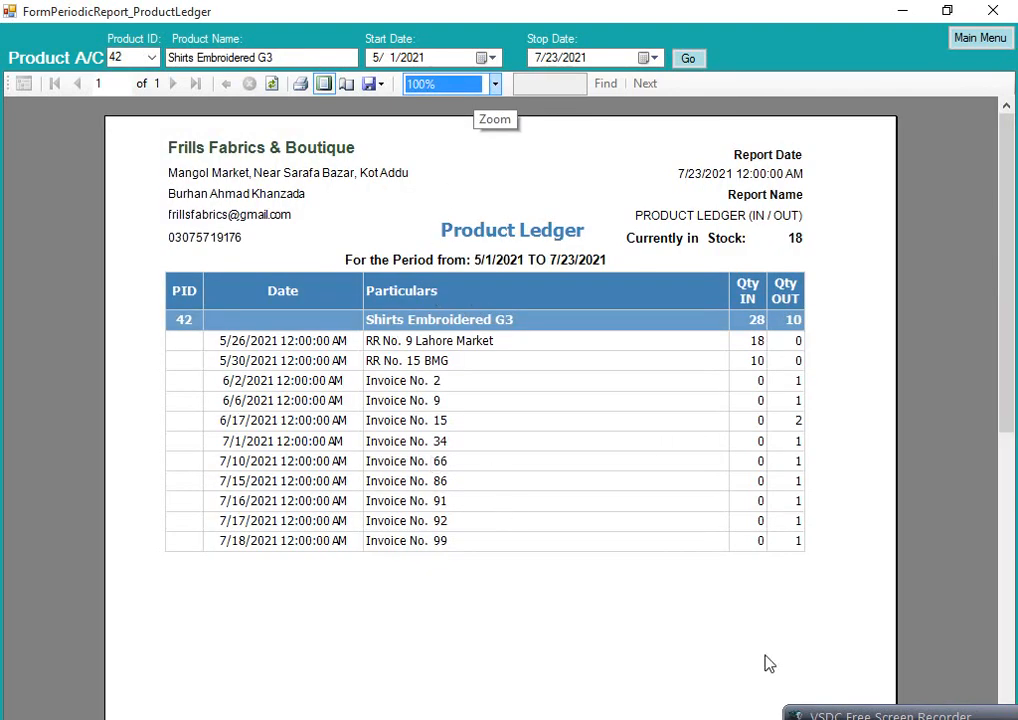
- View the ledgers of products 63 and 82, and return to the main menu
click(153, 59)
click(143, 357)
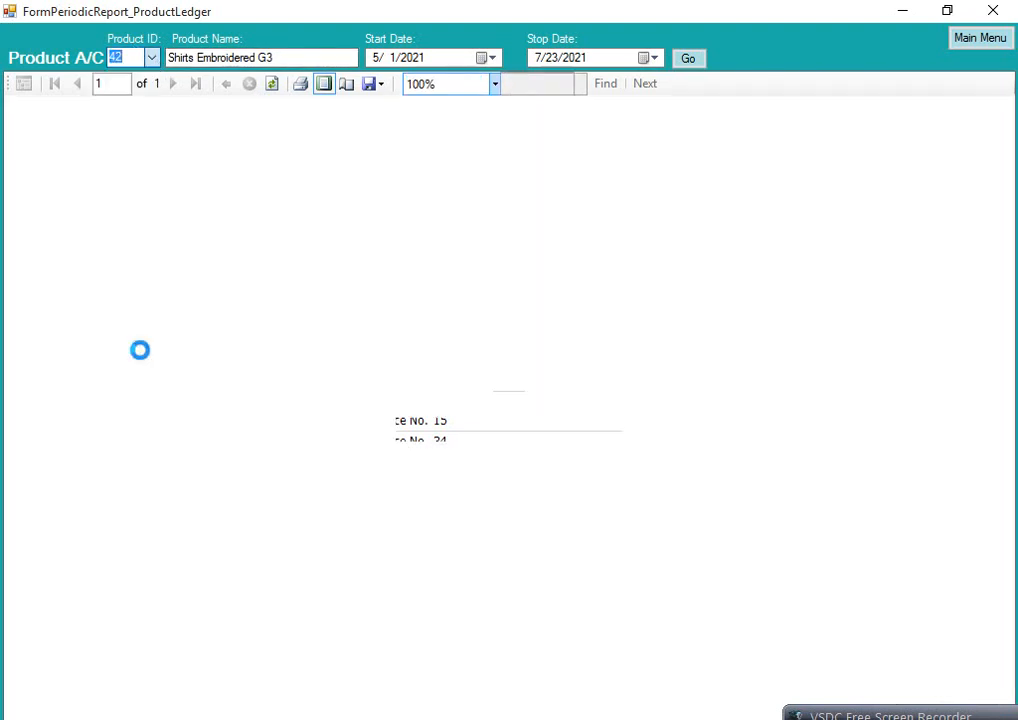
scroll(125, 207, down, 2)
scroll(125, 211, up, 2)
click(152, 57)
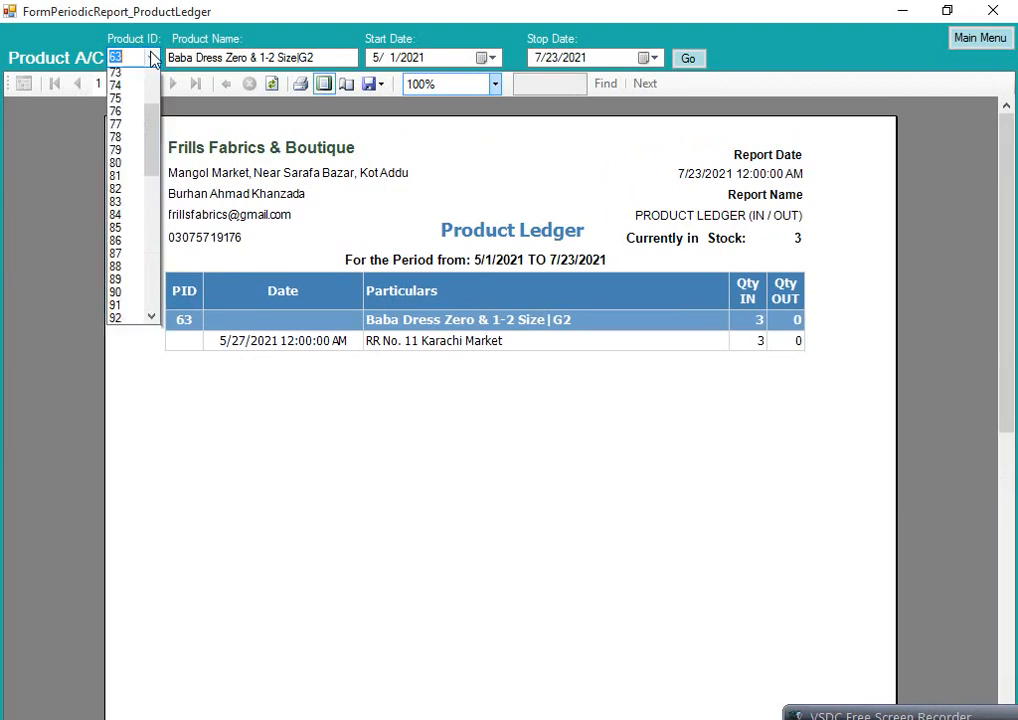
click(122, 325)
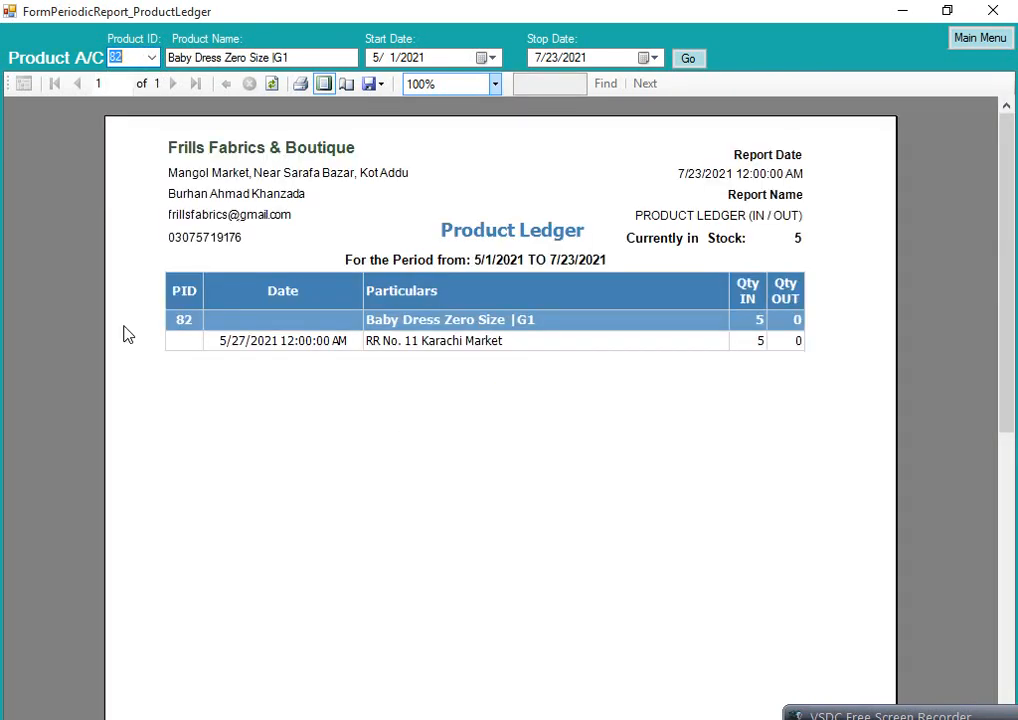
click(988, 38)
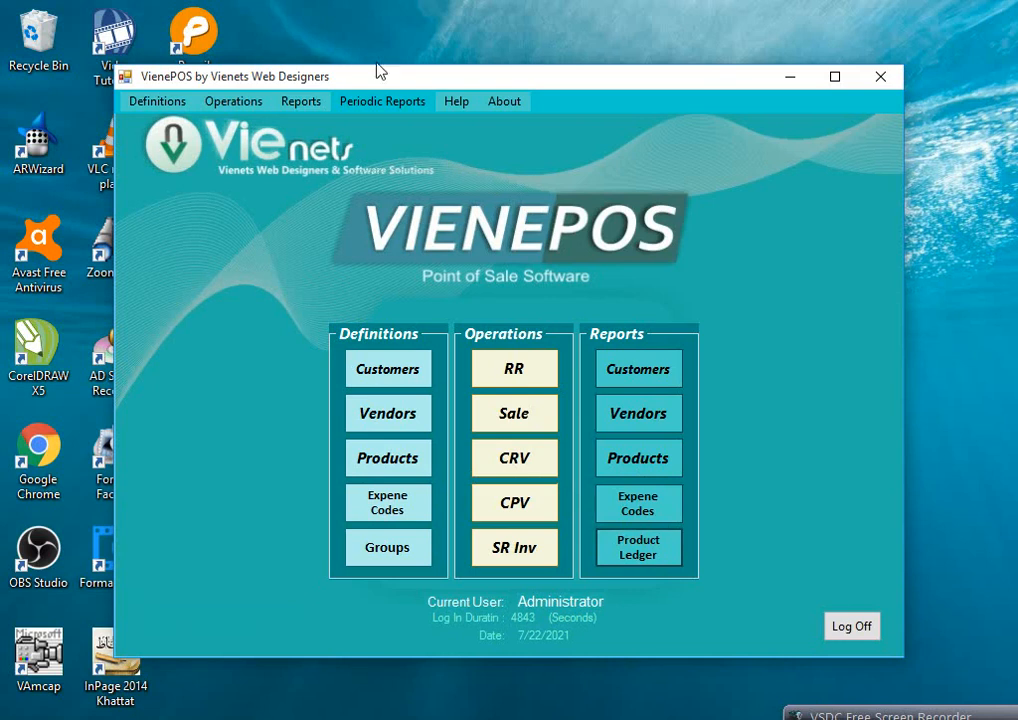
- Open the RR (Receiving Reports) report in print layout and set its zoom to 100%
click(306, 108)
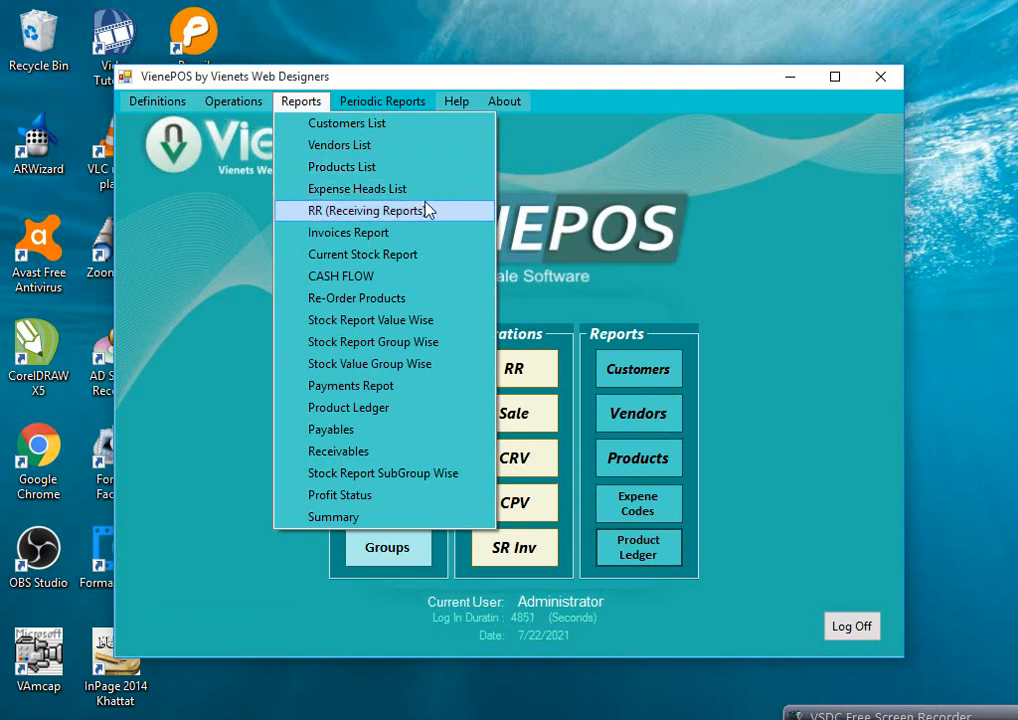
click(417, 211)
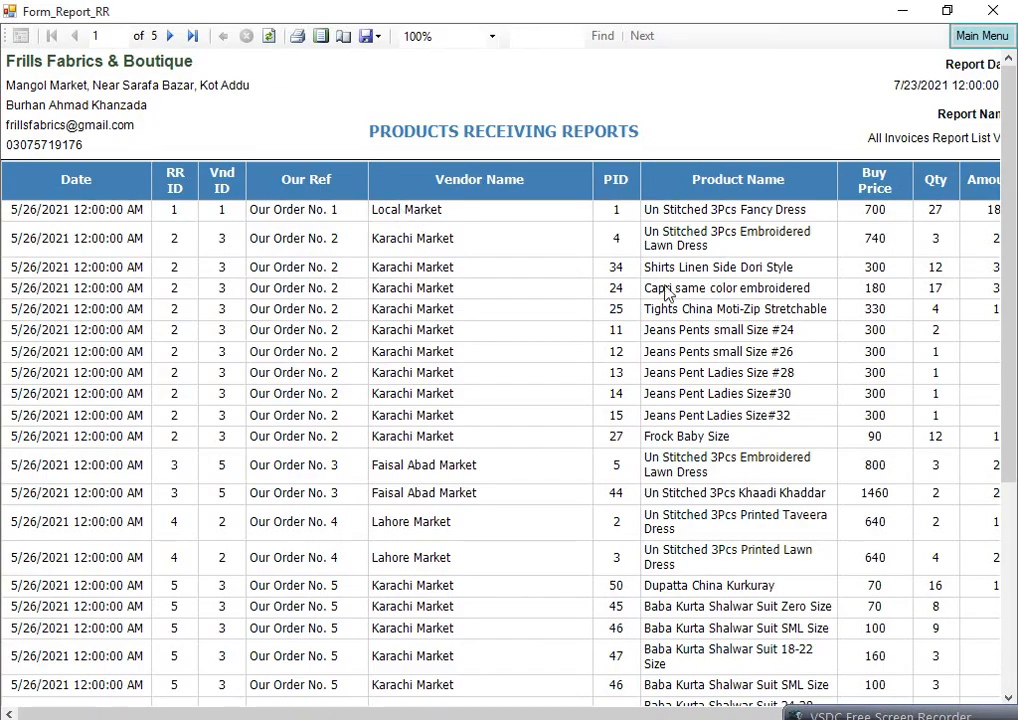
click(321, 38)
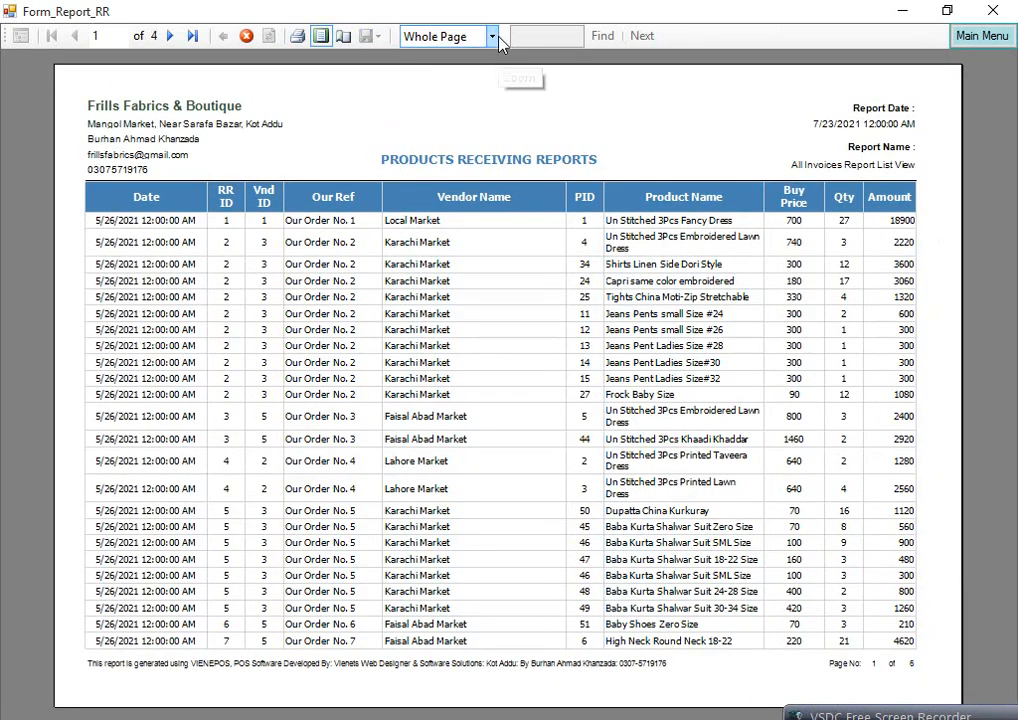
click(497, 36)
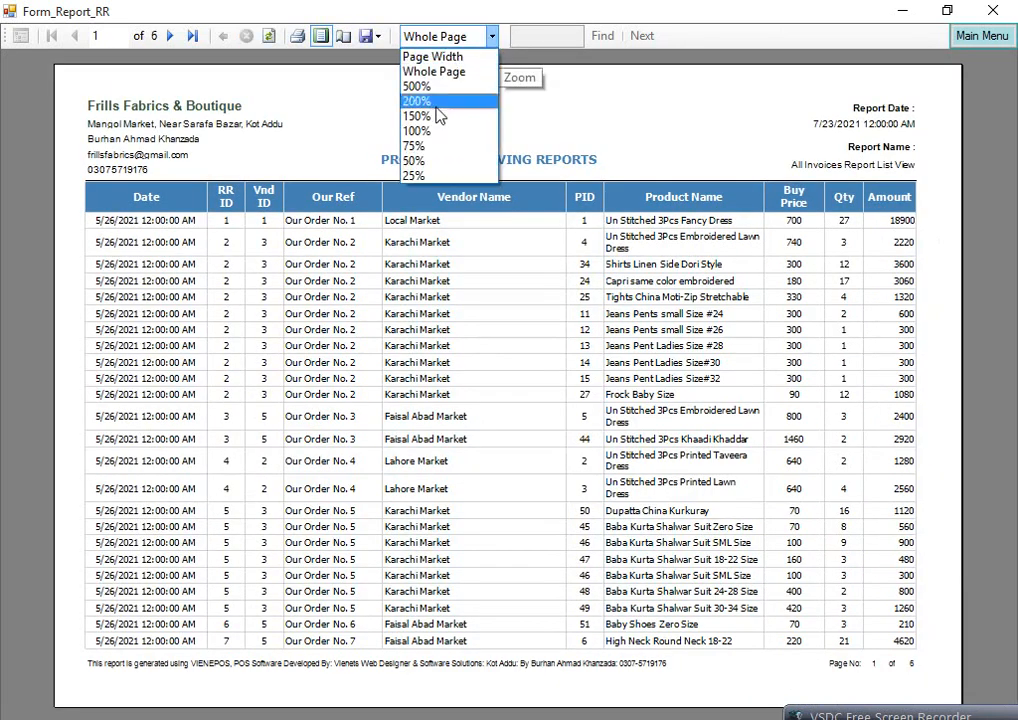
click(425, 133)
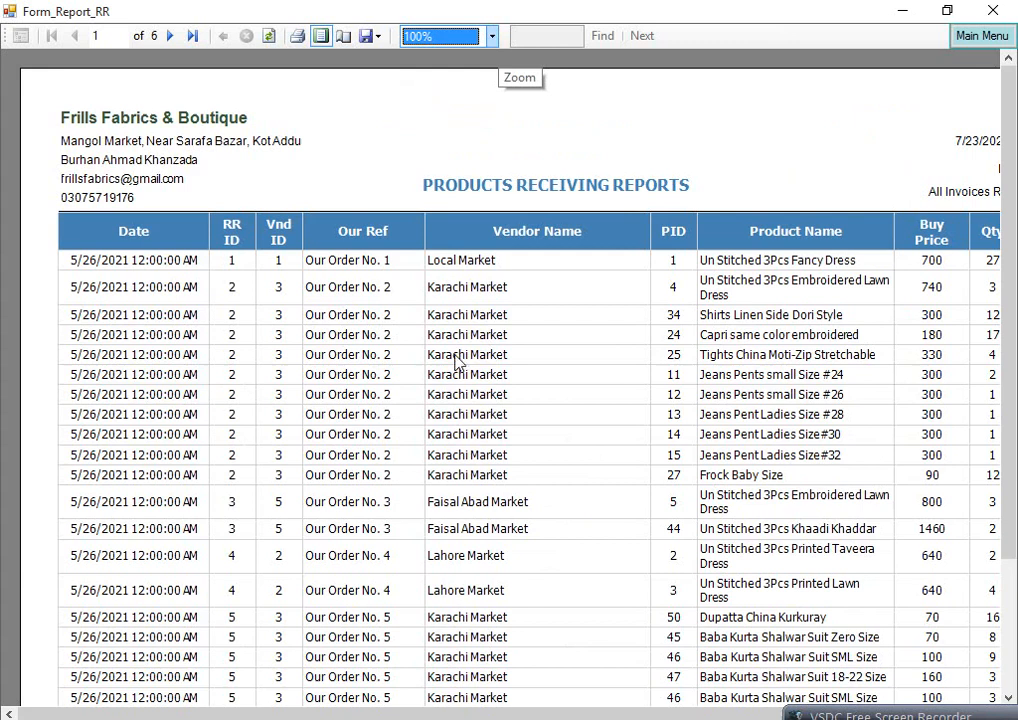
- Go to page 2 of the Products Receiving Reports and set the zoom to 75%
drag(459, 714, 569, 717)
click(170, 35)
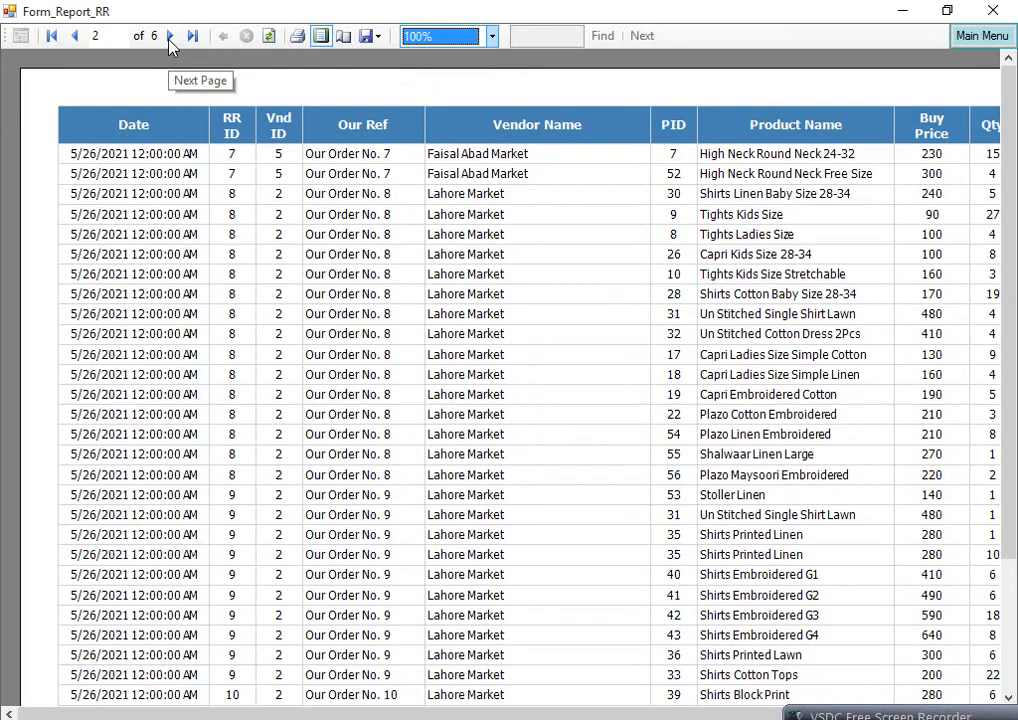
click(491, 36)
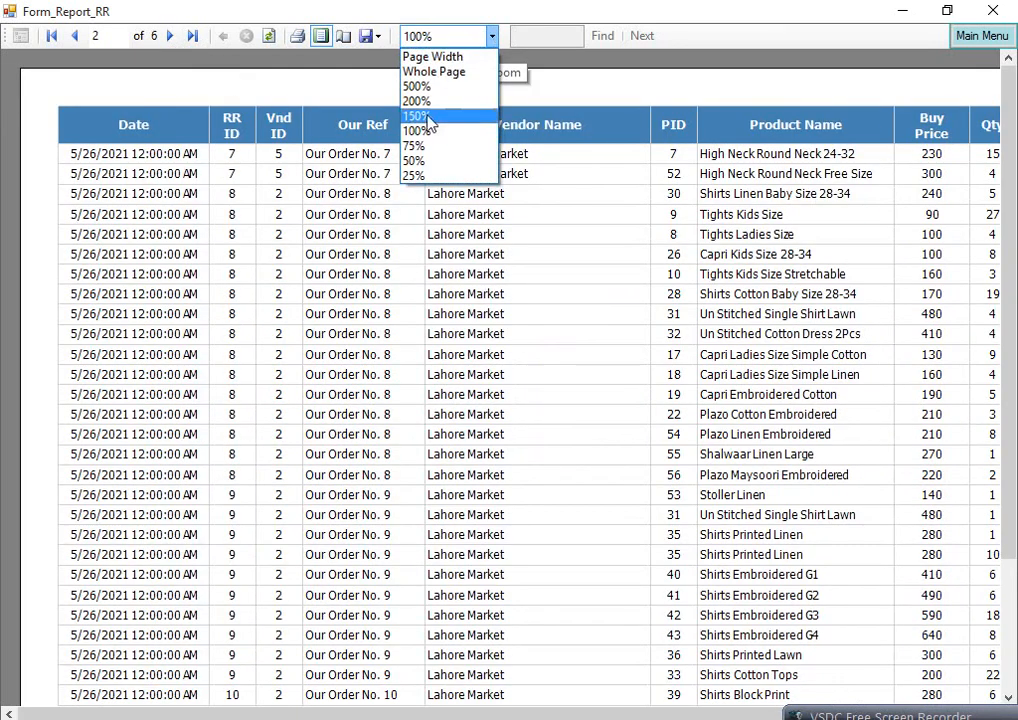
click(413, 146)
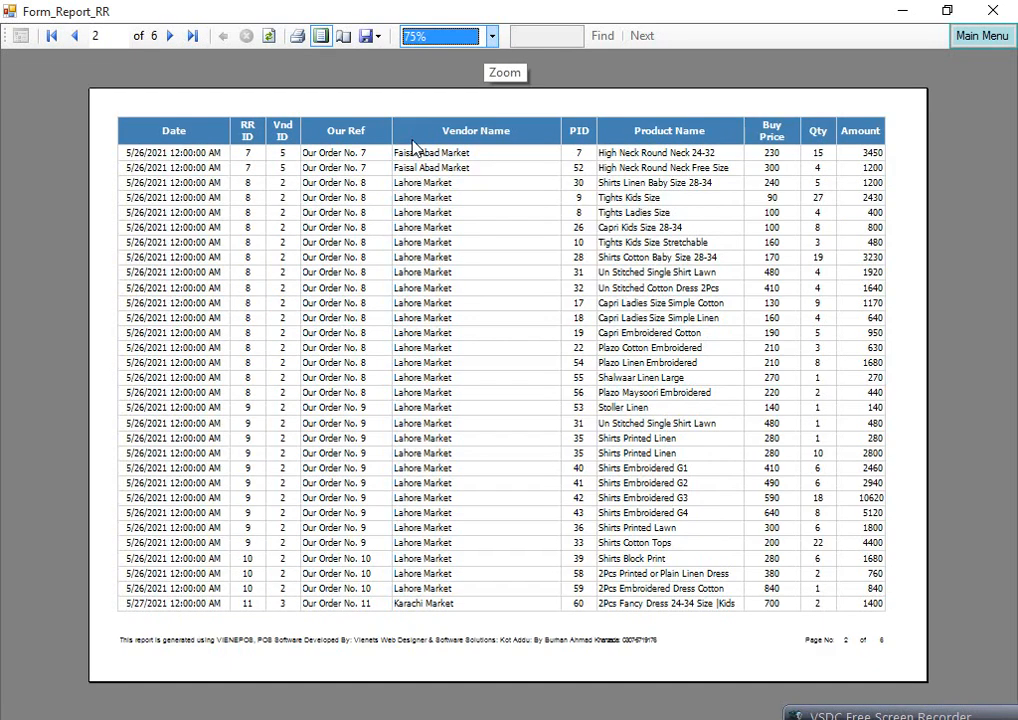
- Page through the Products Receiving Reports to page 6, and return to the main menu
click(168, 36)
click(168, 36)
click(168, 36)
click(168, 36)
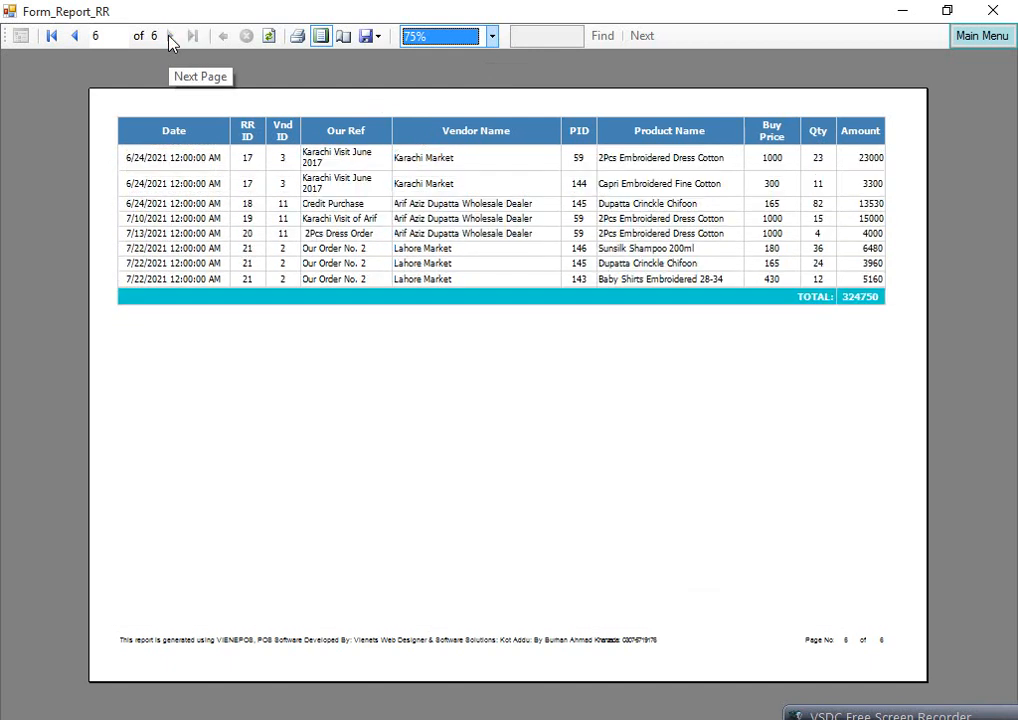
click(963, 43)
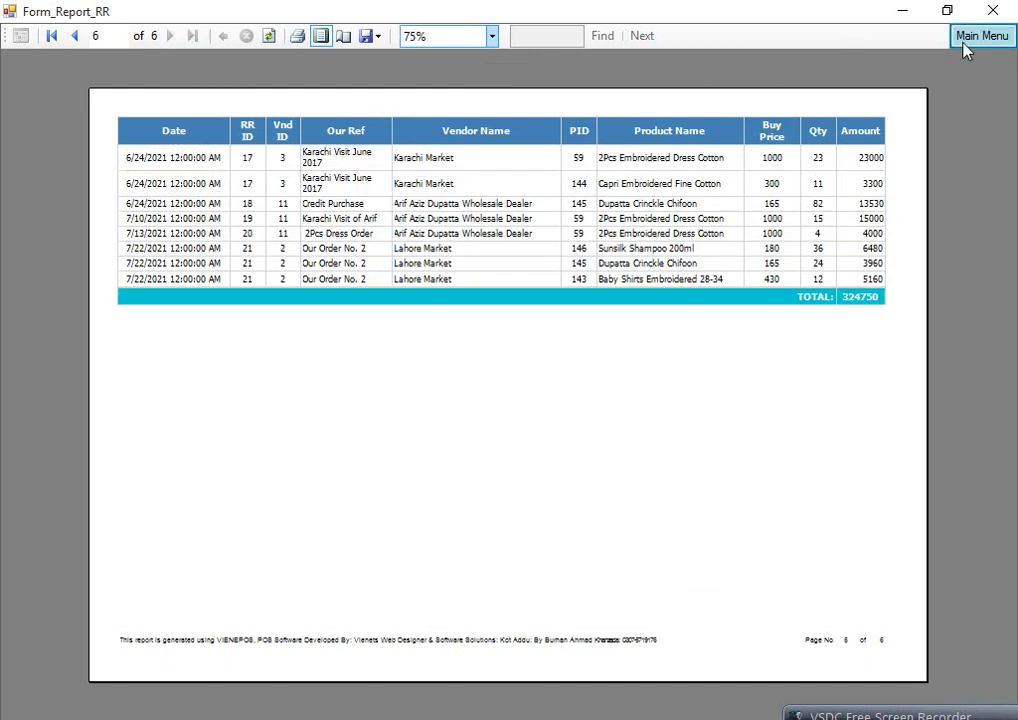
- Open the Invoices Report in print layout and set its zoom to 100%
click(300, 101)
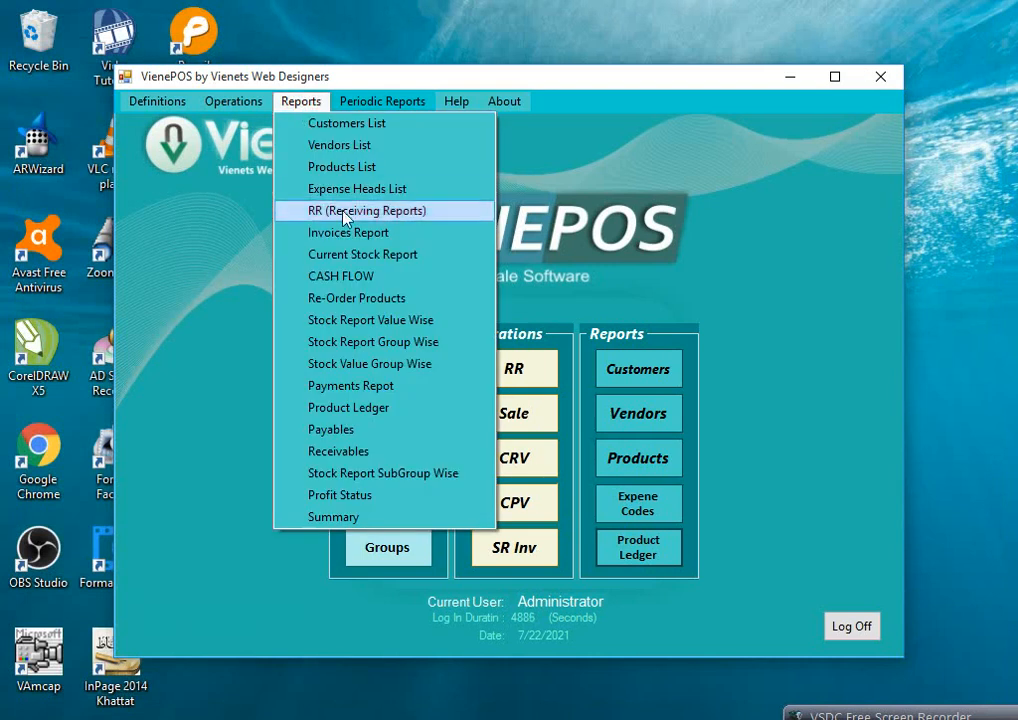
click(348, 234)
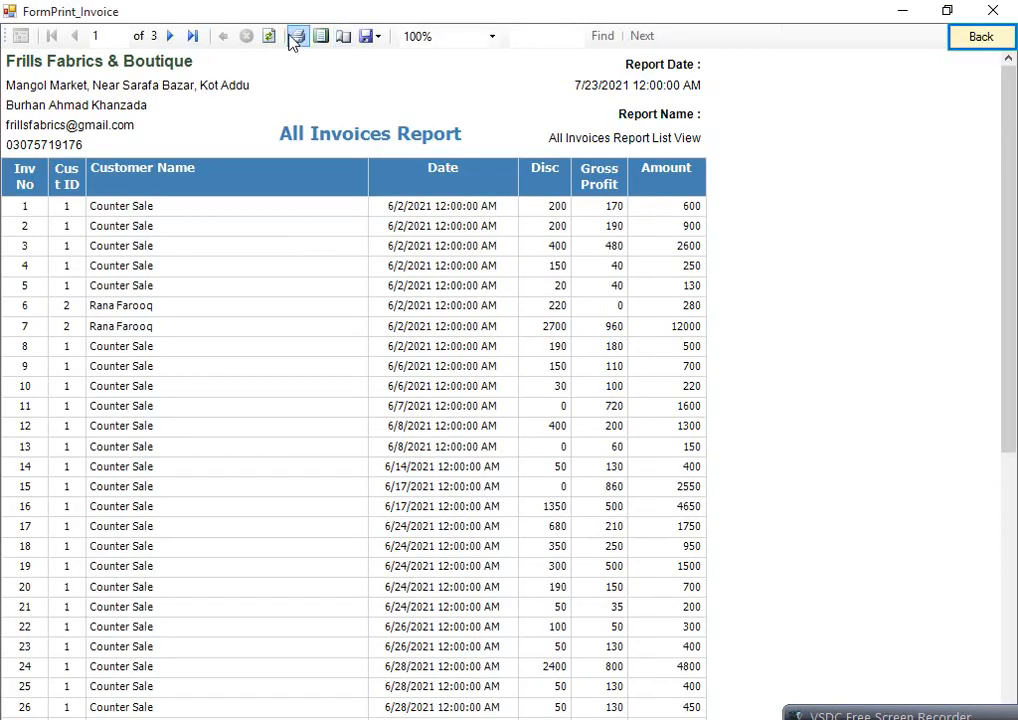
click(323, 39)
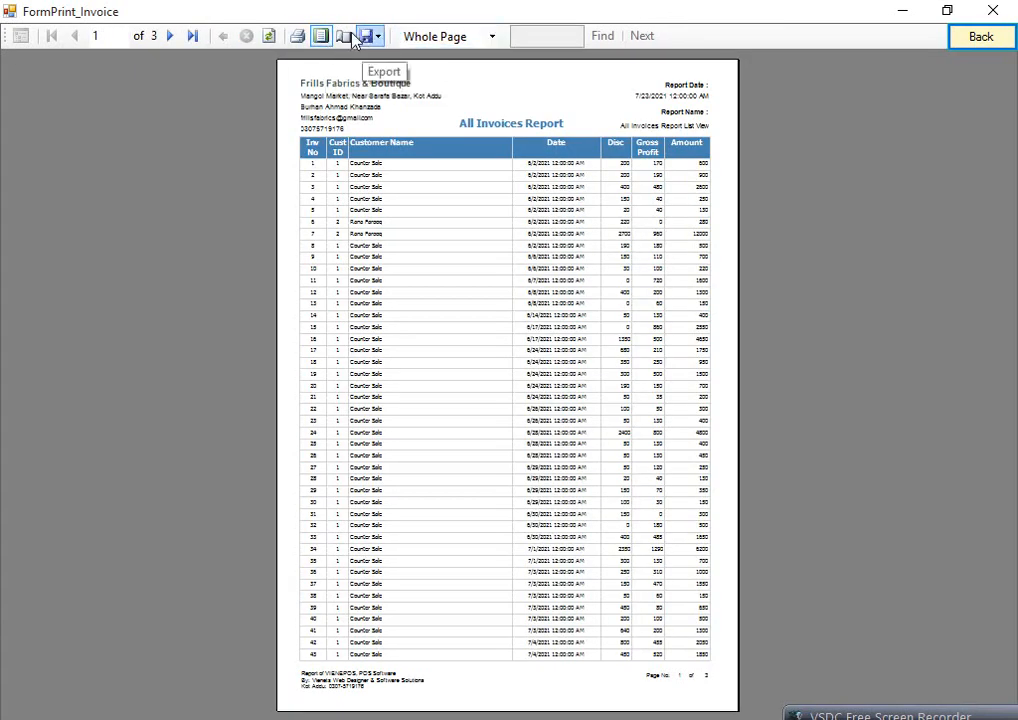
click(423, 37)
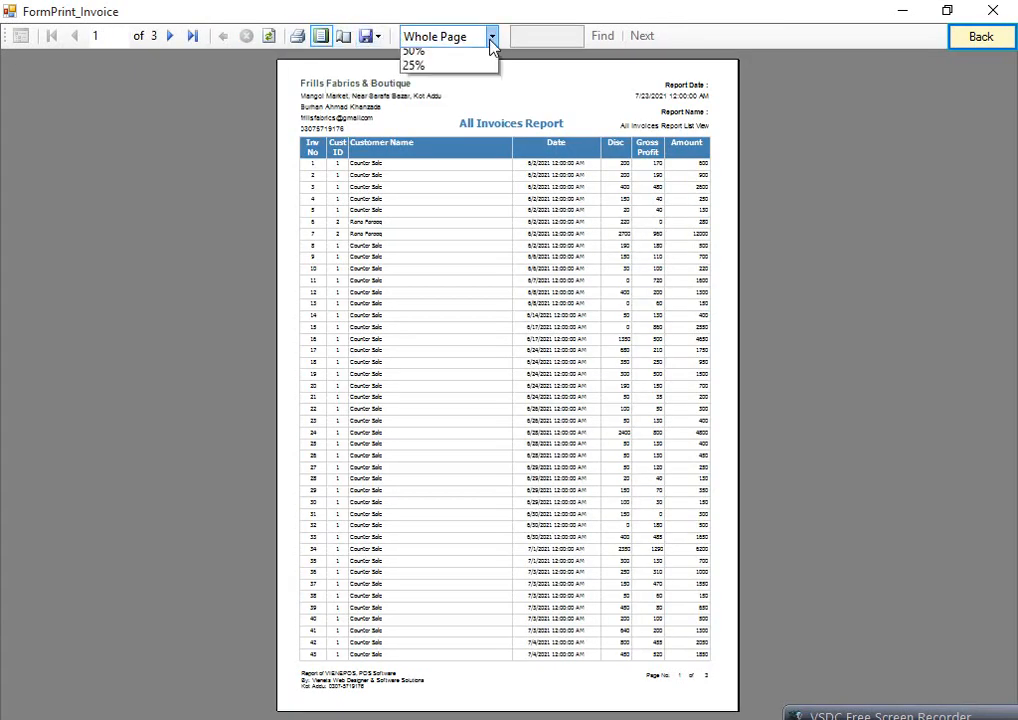
click(420, 115)
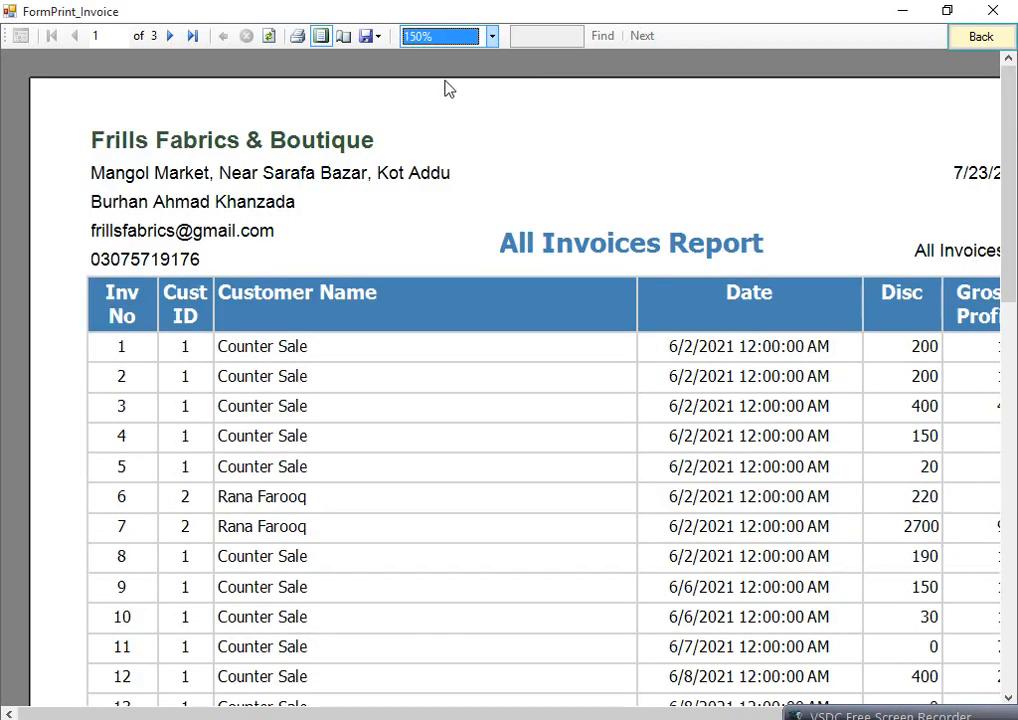
click(490, 37)
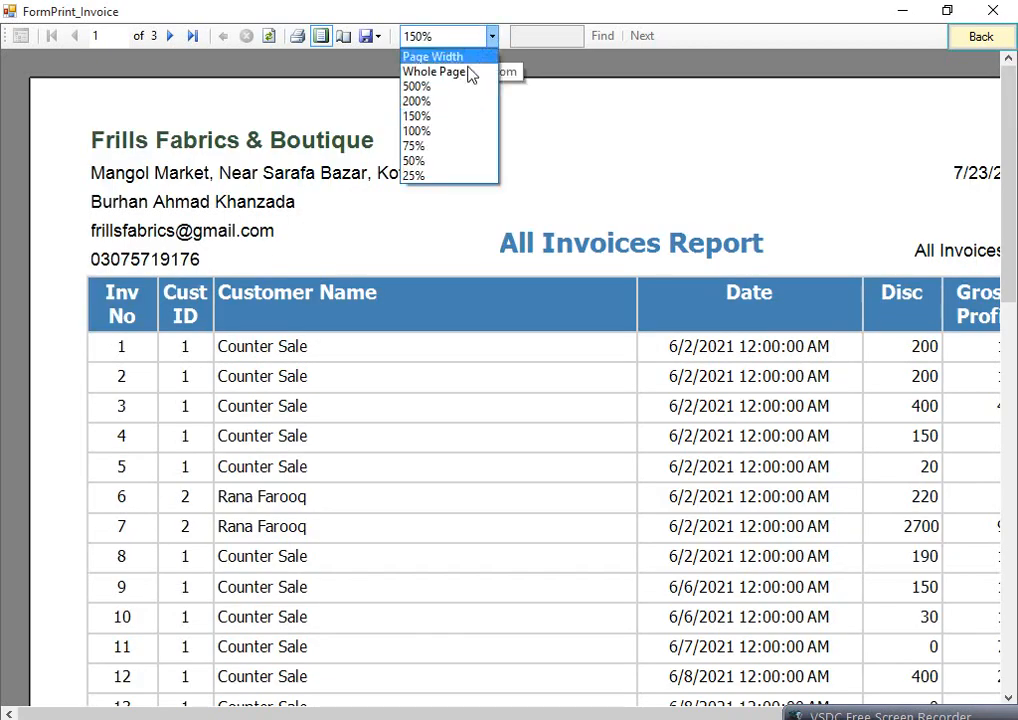
click(436, 131)
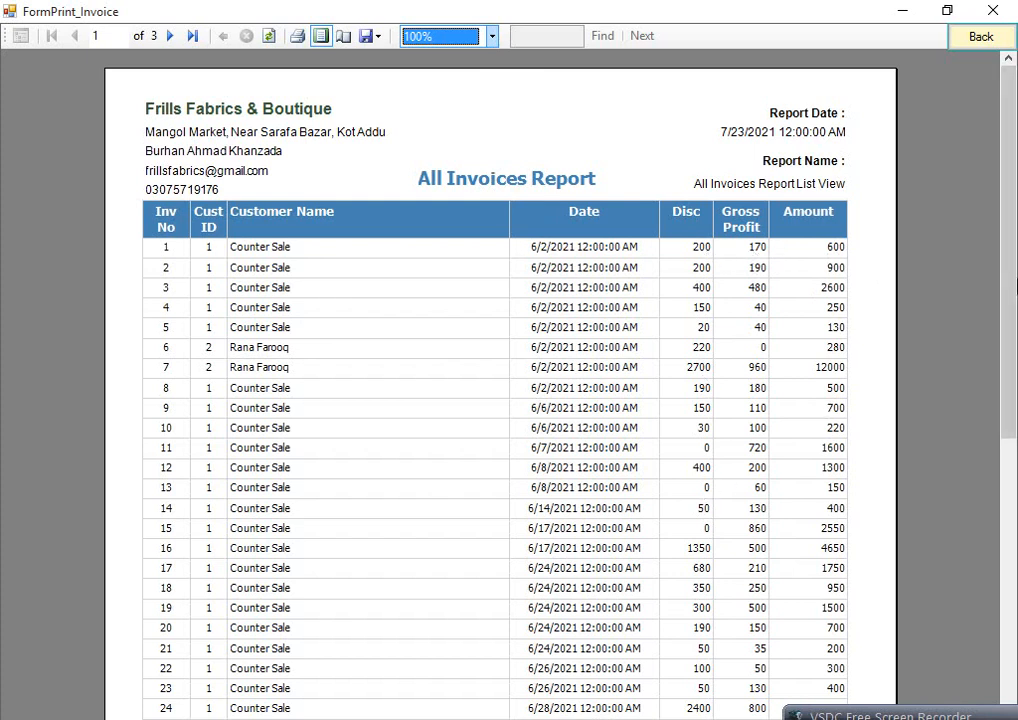
- Read through the All Invoices Report to the totals on page 3, and close the report
scroll(1010, 213, down, 1)
drag(1010, 213, 1011, 314)
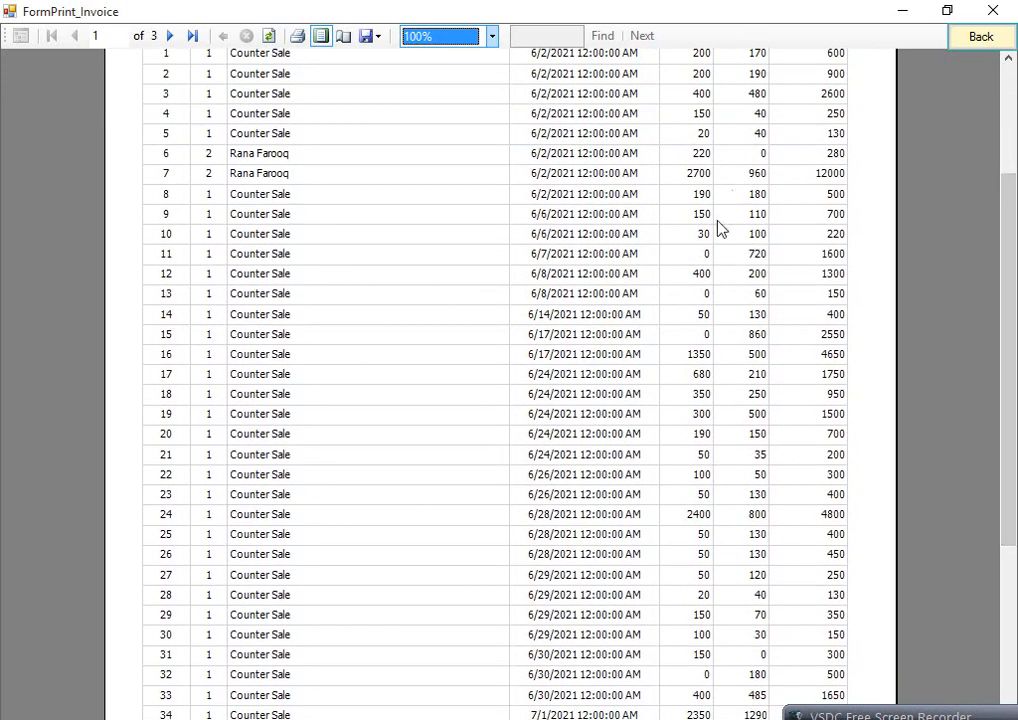
scroll(610, 372, down, 5)
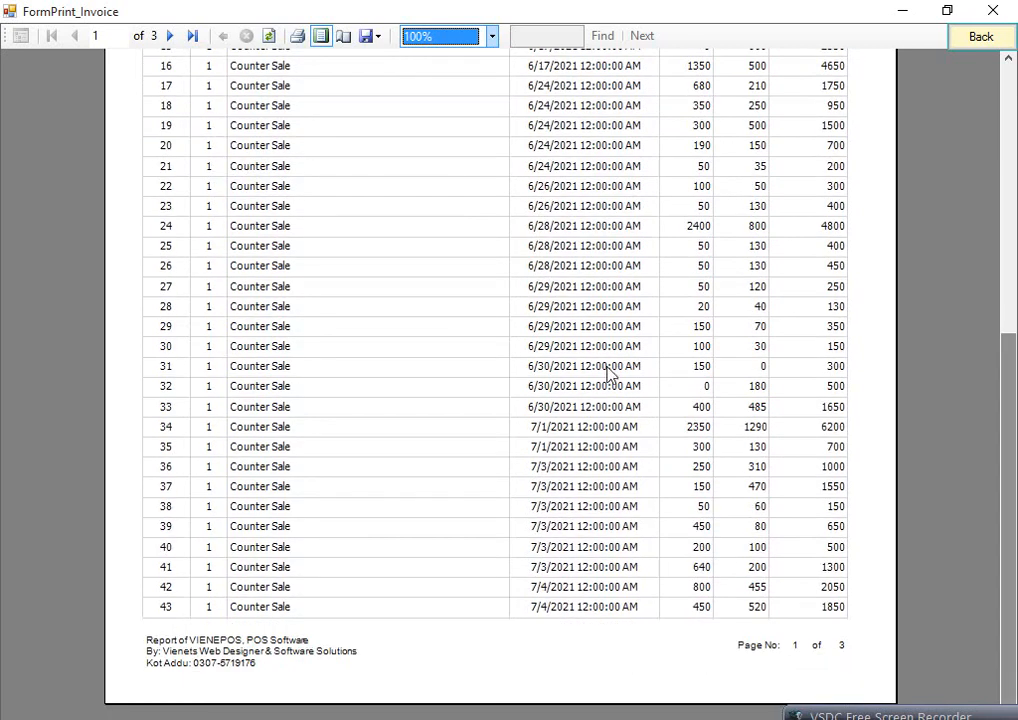
click(176, 41)
click(176, 41)
drag(1011, 216, 1012, 298)
scroll(1013, 298, up, 2)
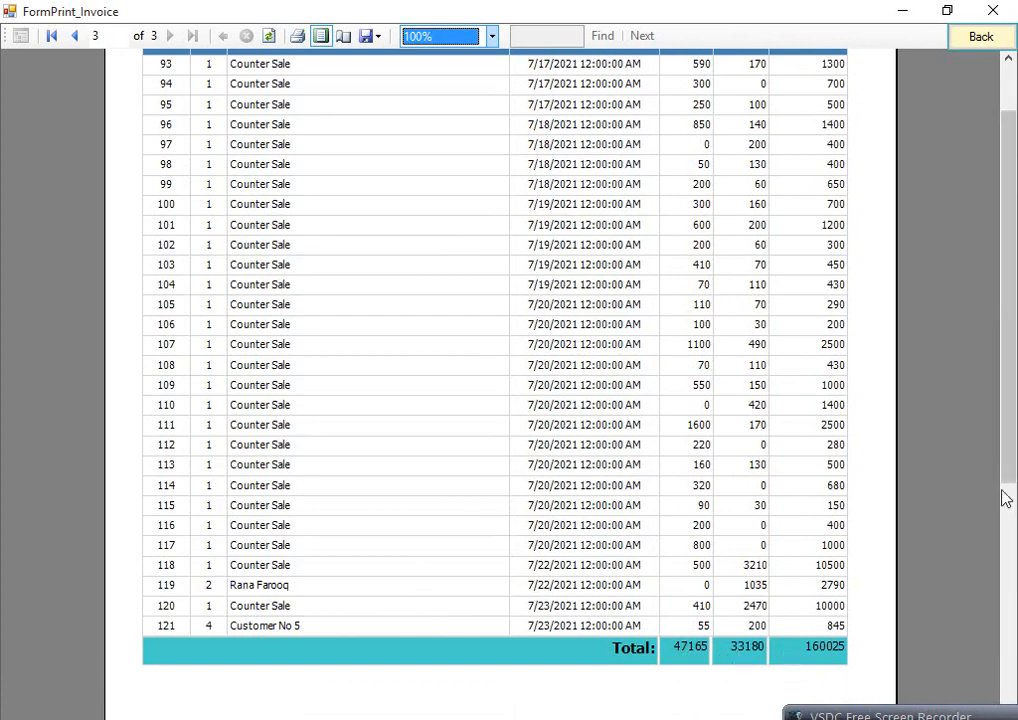
drag(1009, 450, 1010, 355)
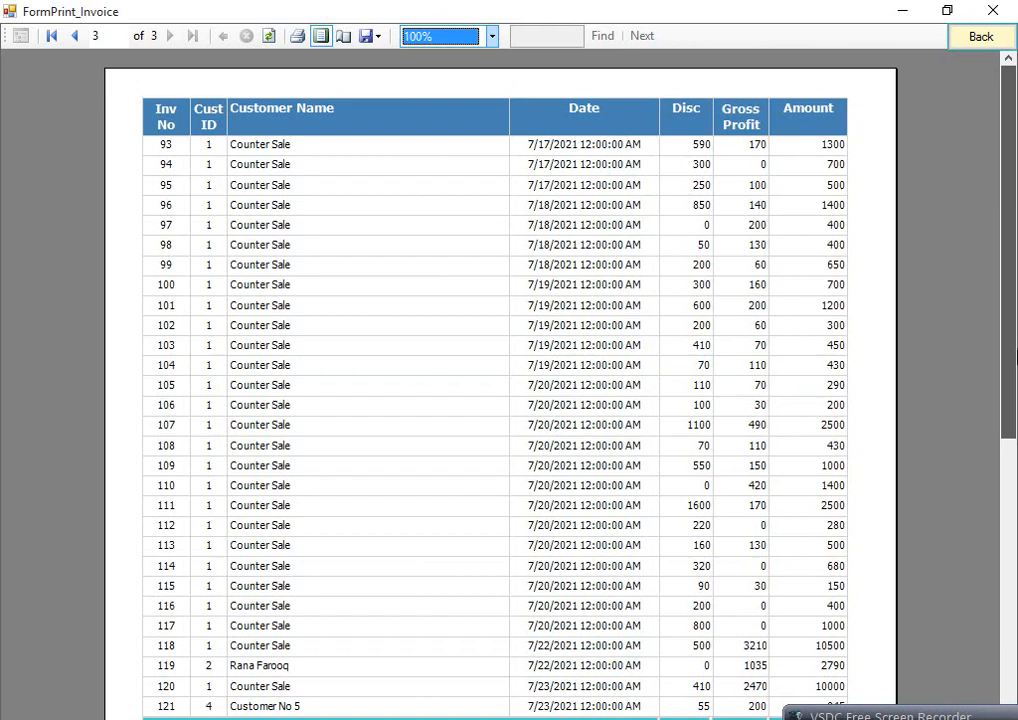
click(993, 10)
- Open the Current Stock Report in print layout and set its zoom to 100%
click(316, 104)
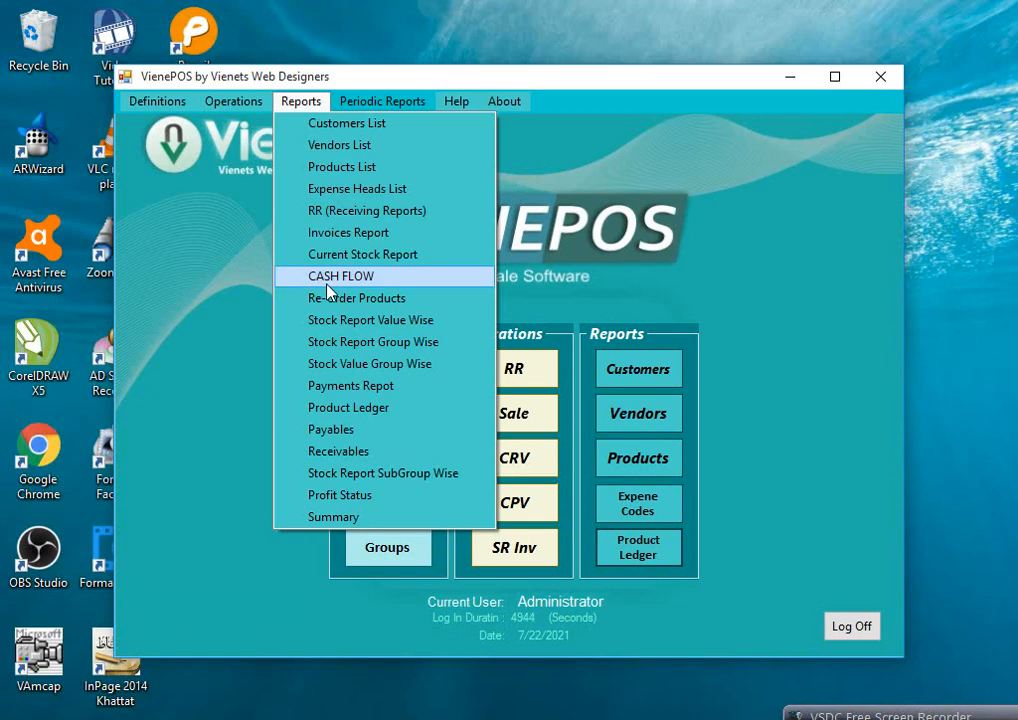
click(436, 262)
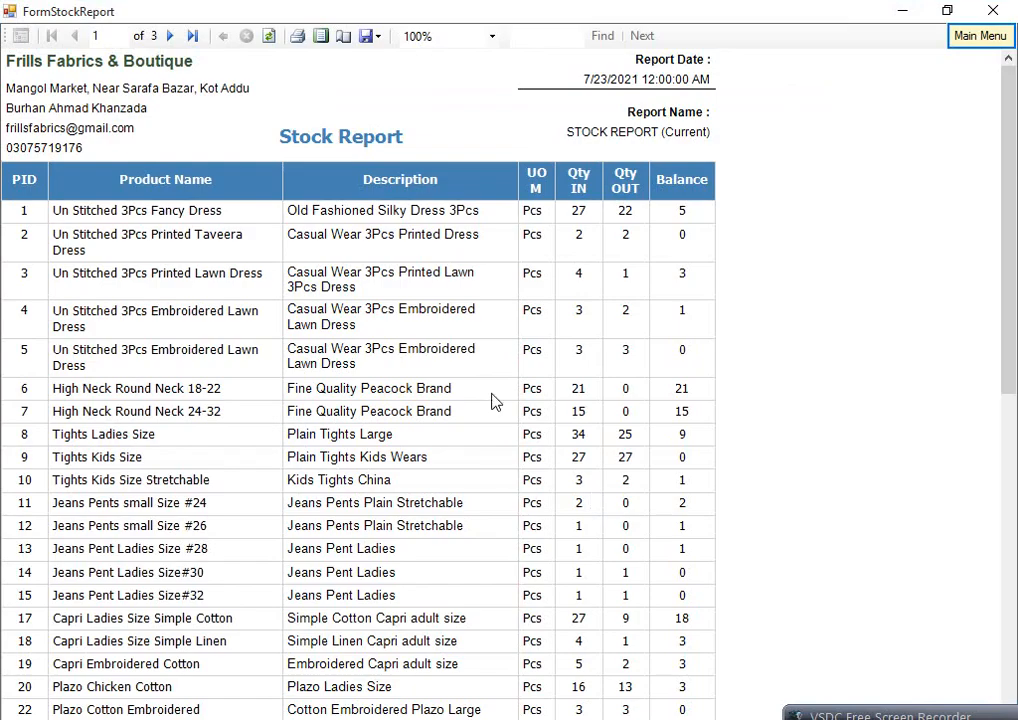
click(492, 37)
click(441, 146)
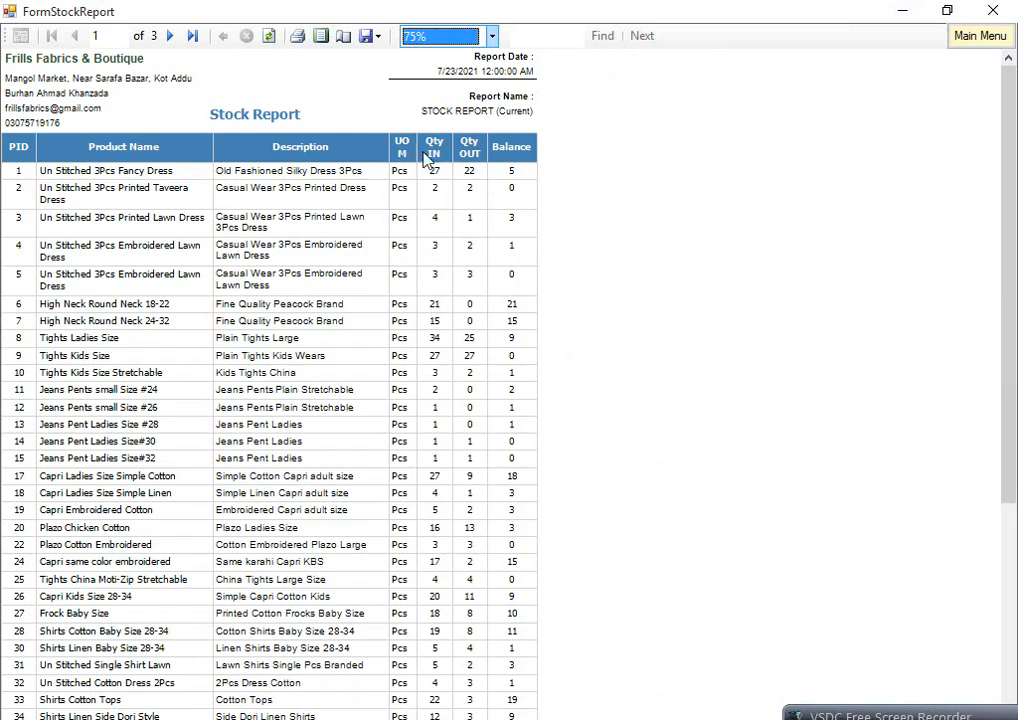
click(321, 38)
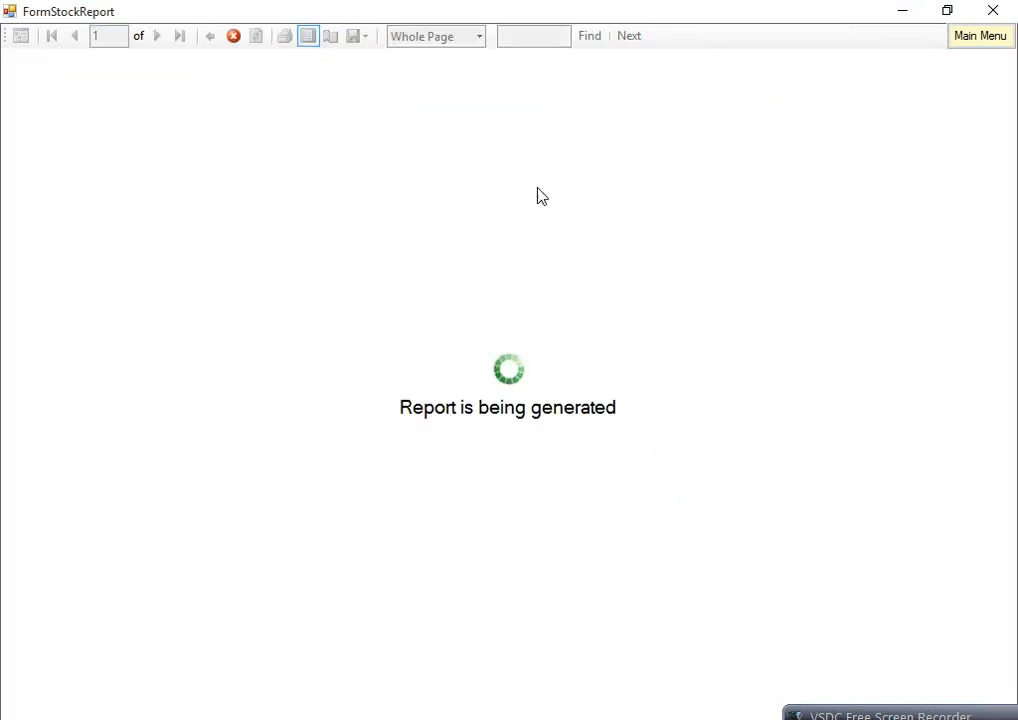
click(492, 37)
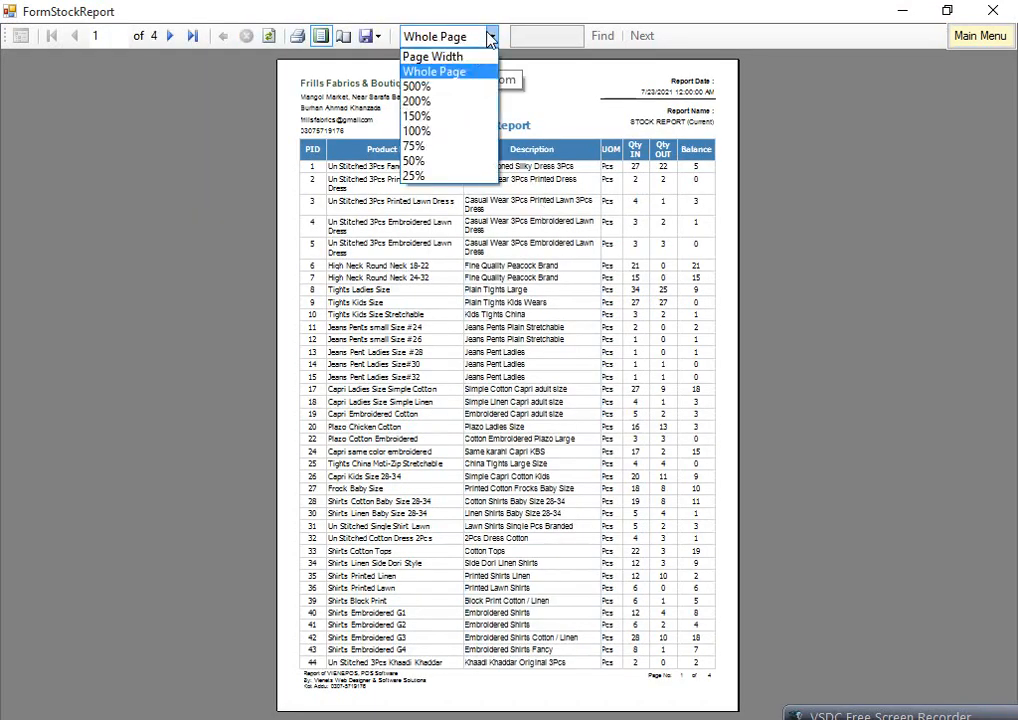
click(418, 131)
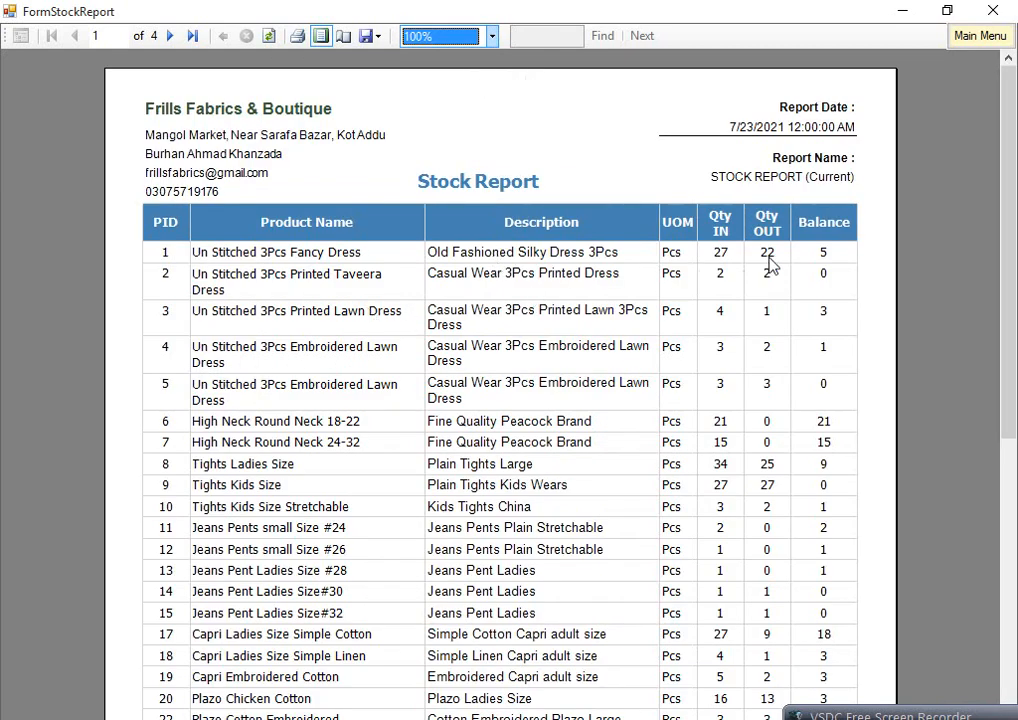
- View the first and last pages of the Stock Report, and return to the main menu
drag(1010, 160, 1000, 120)
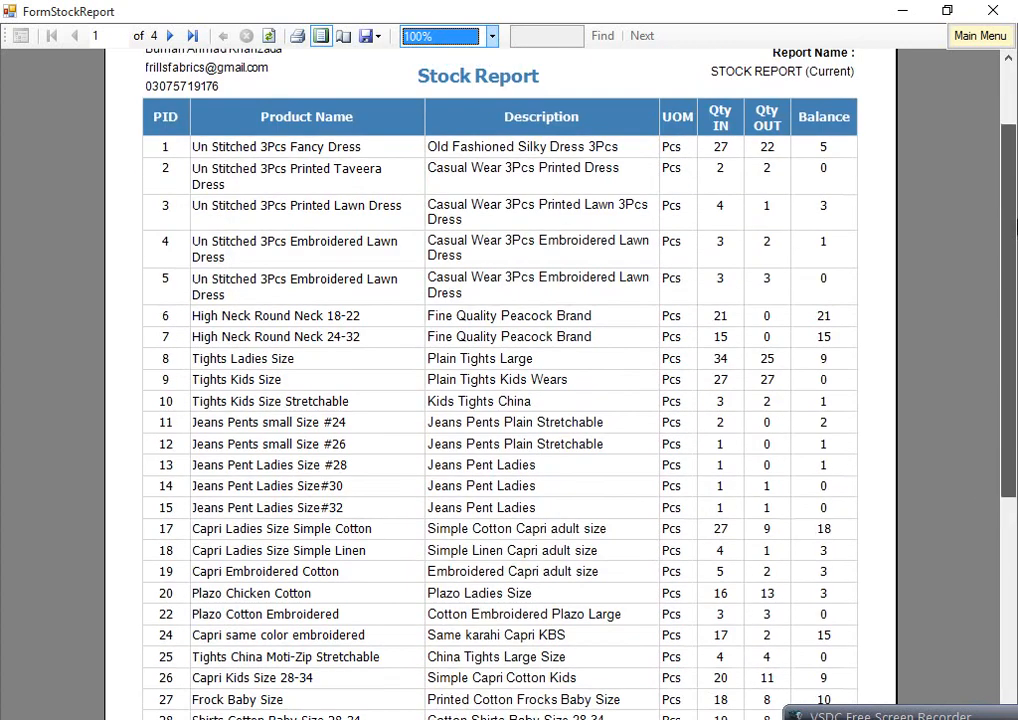
click(193, 35)
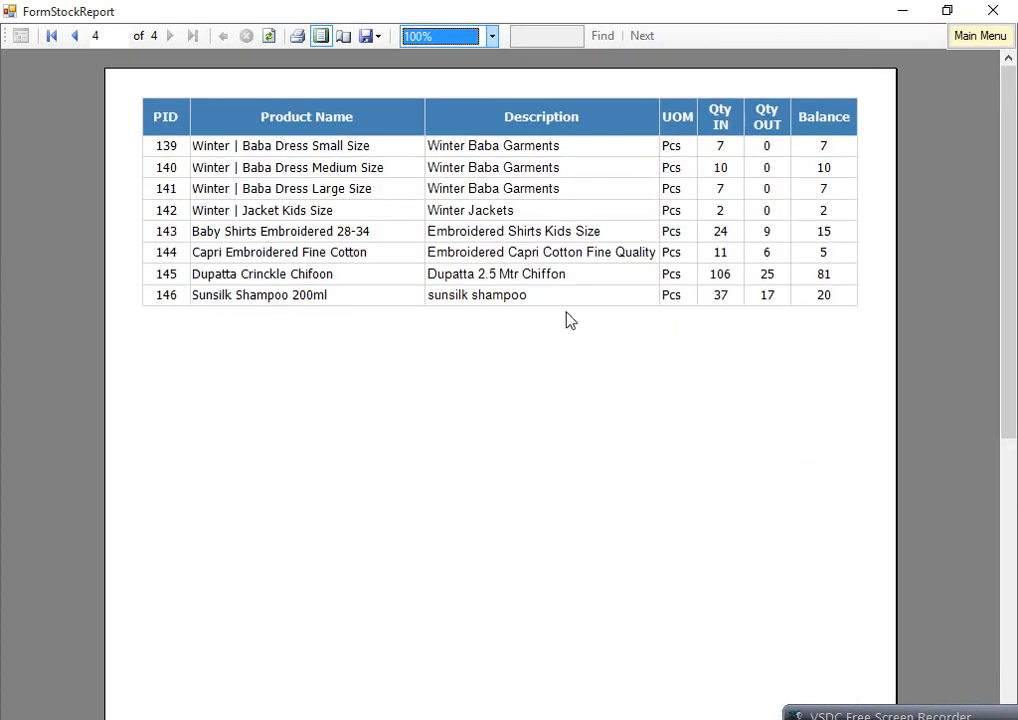
click(980, 35)
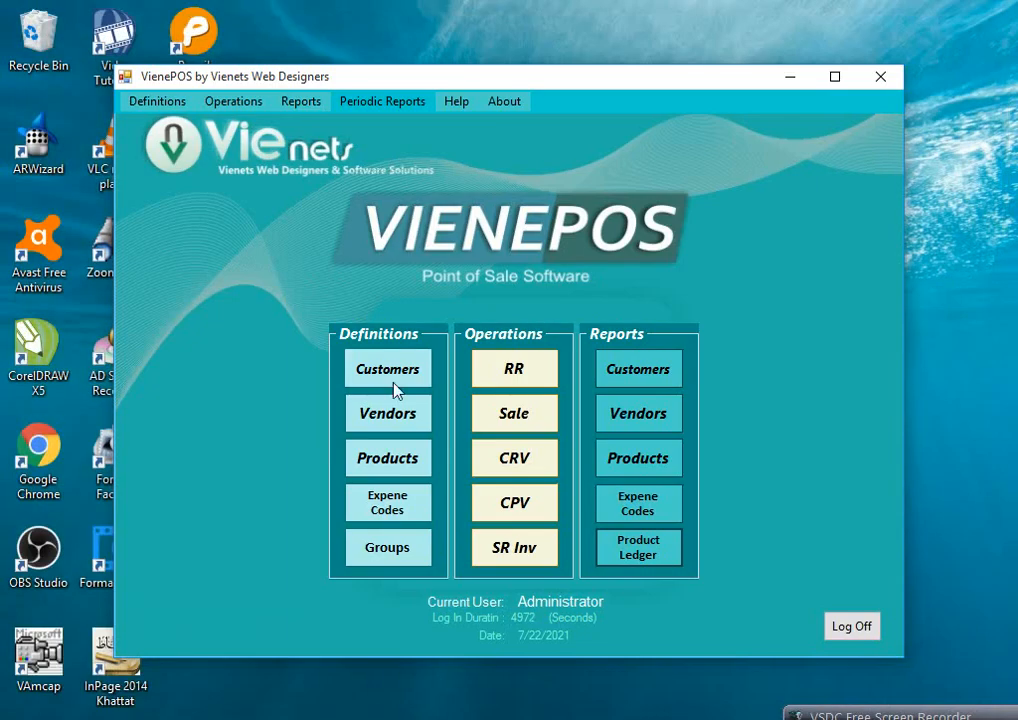
- Open the CASH FLOW report in print layout and set its zoom to 100%
click(309, 106)
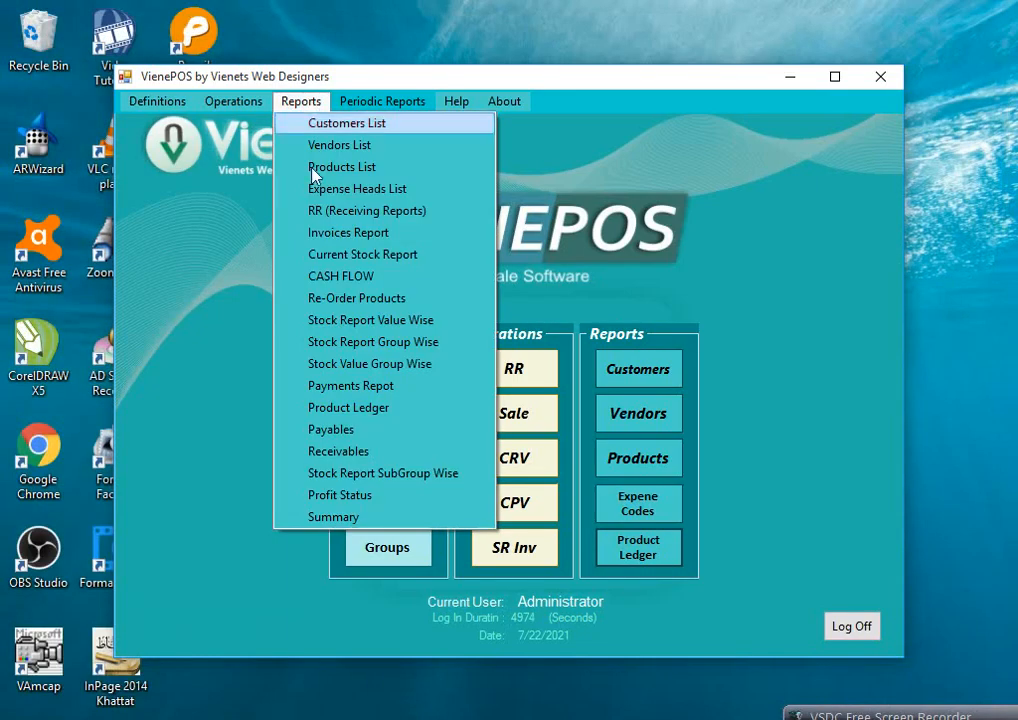
click(340, 276)
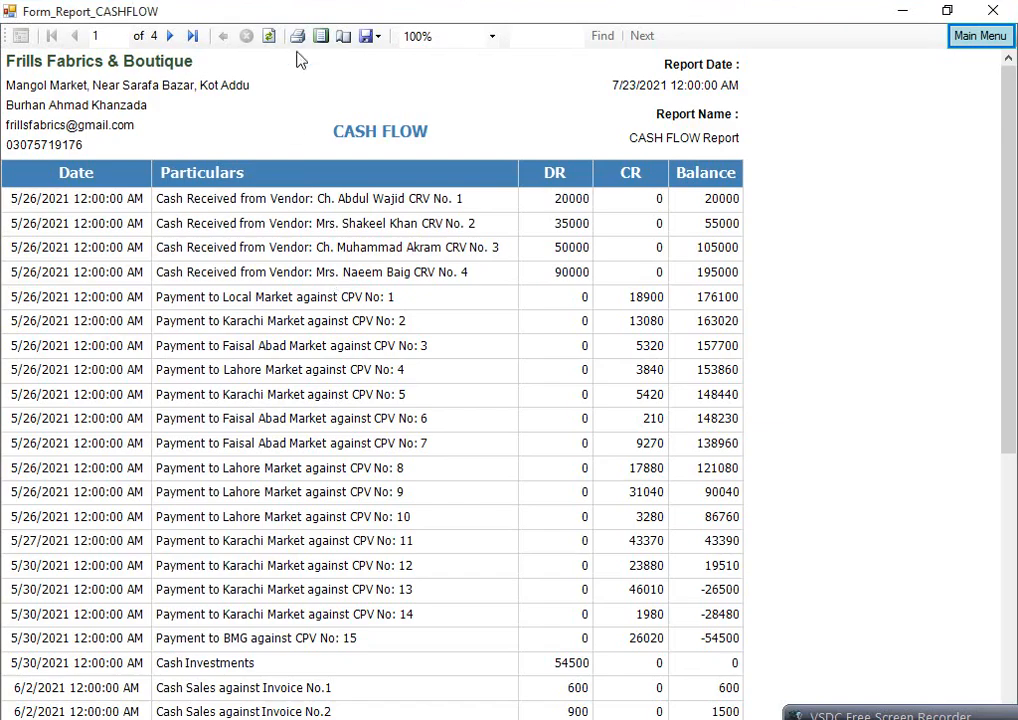
click(320, 37)
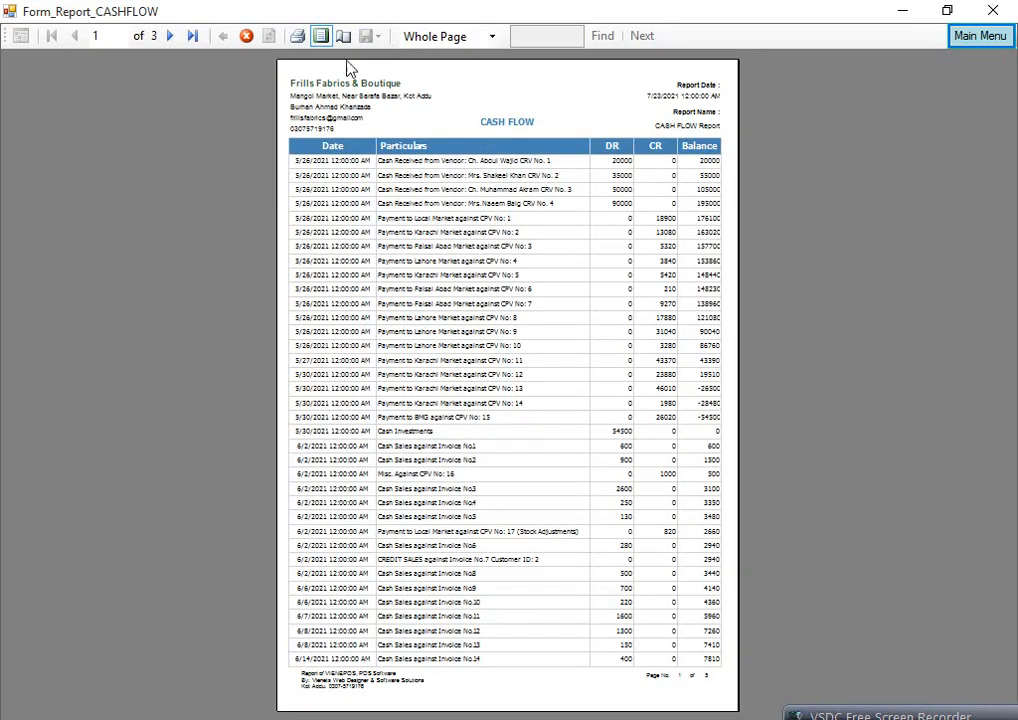
click(494, 37)
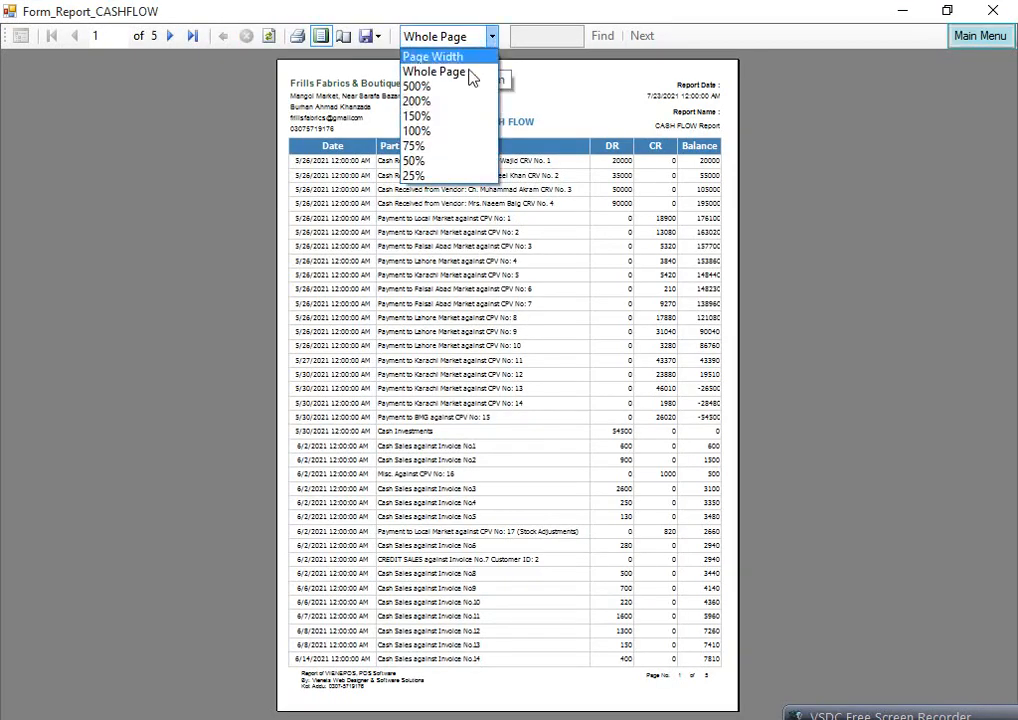
click(420, 131)
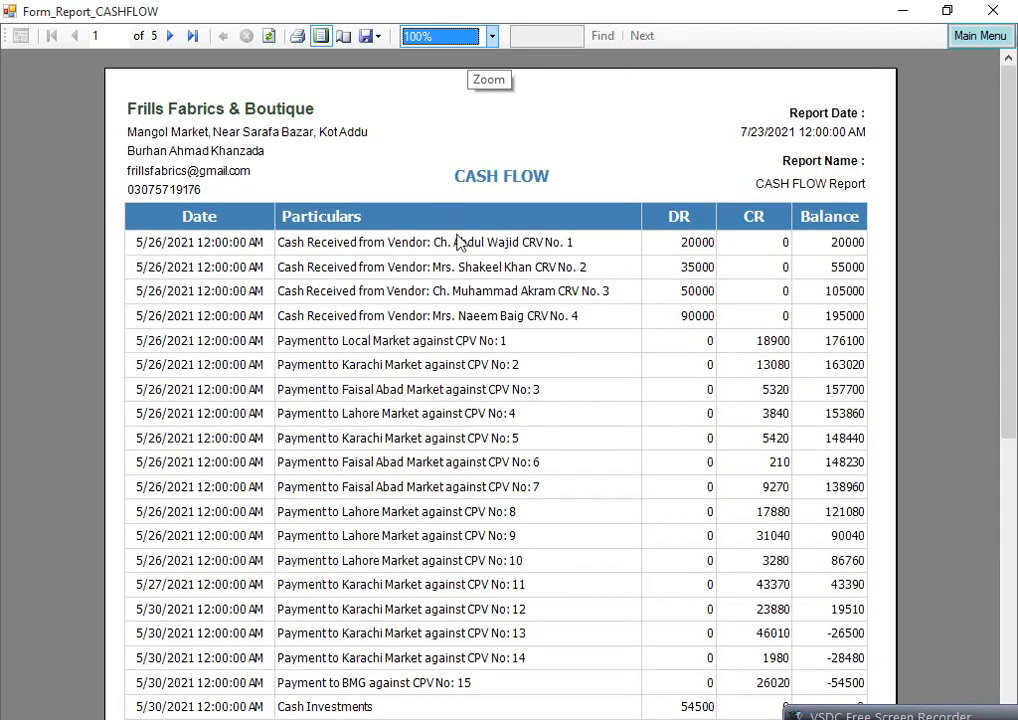
- Page through the CASH FLOW report to the totals on page 5, and return to the main menu
drag(1010, 200, 905, 519)
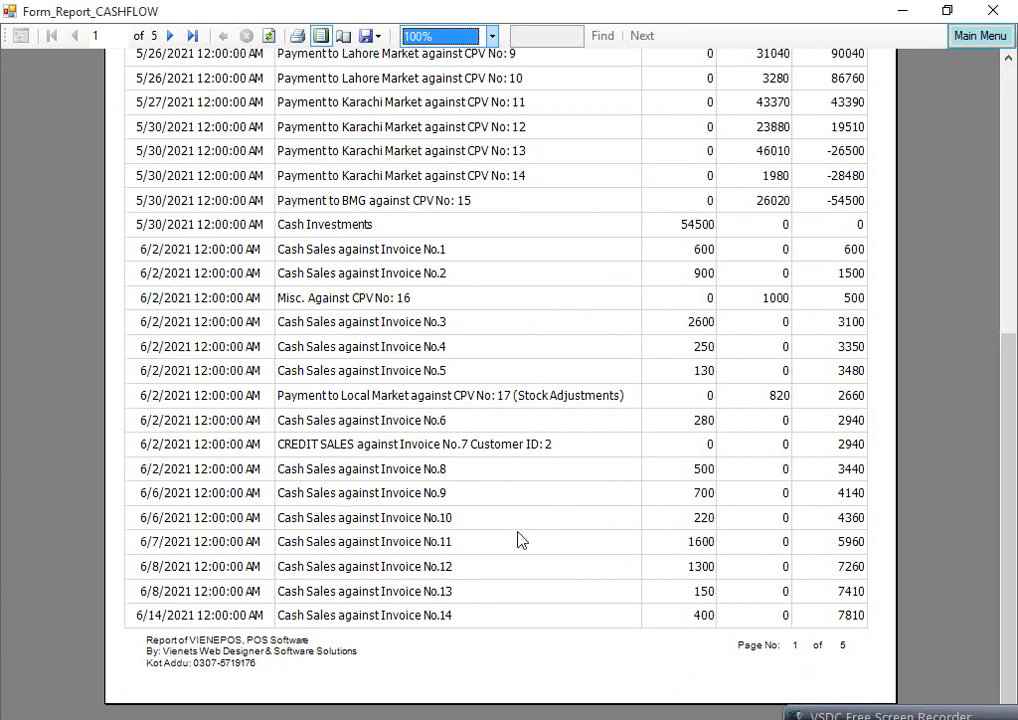
click(427, 412)
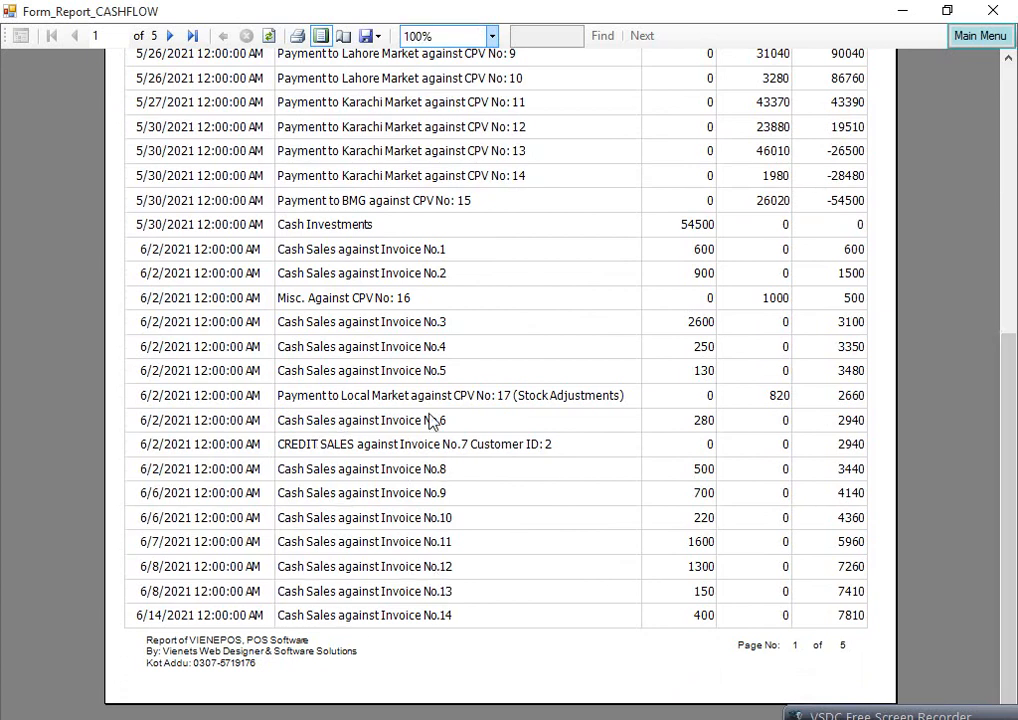
click(182, 36)
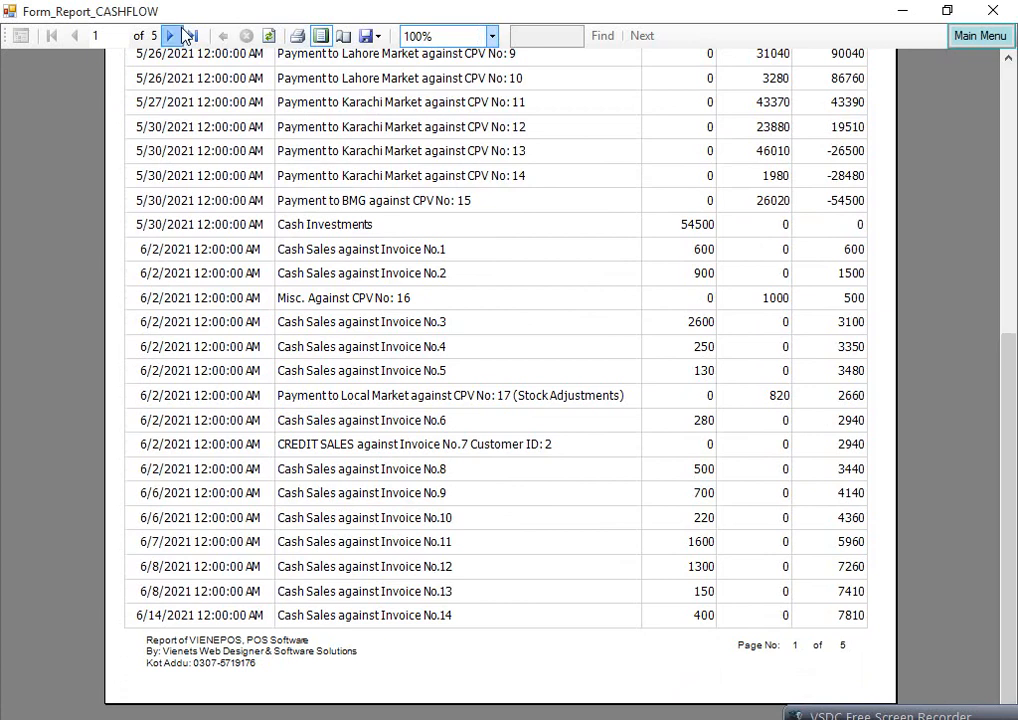
click(184, 36)
click(183, 36)
click(184, 36)
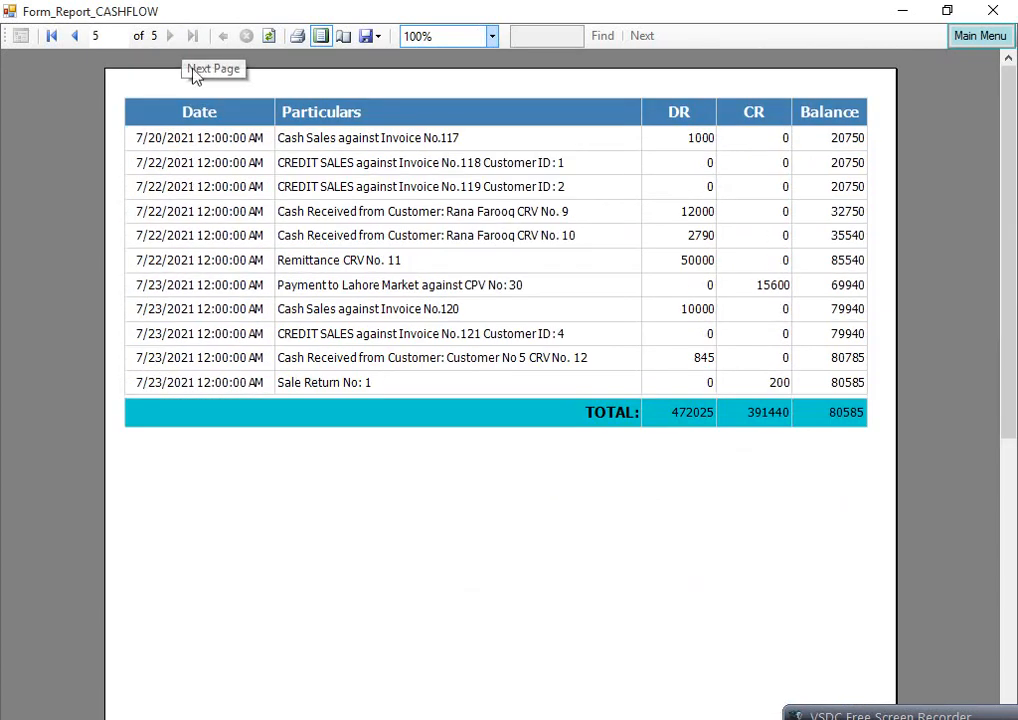
click(982, 42)
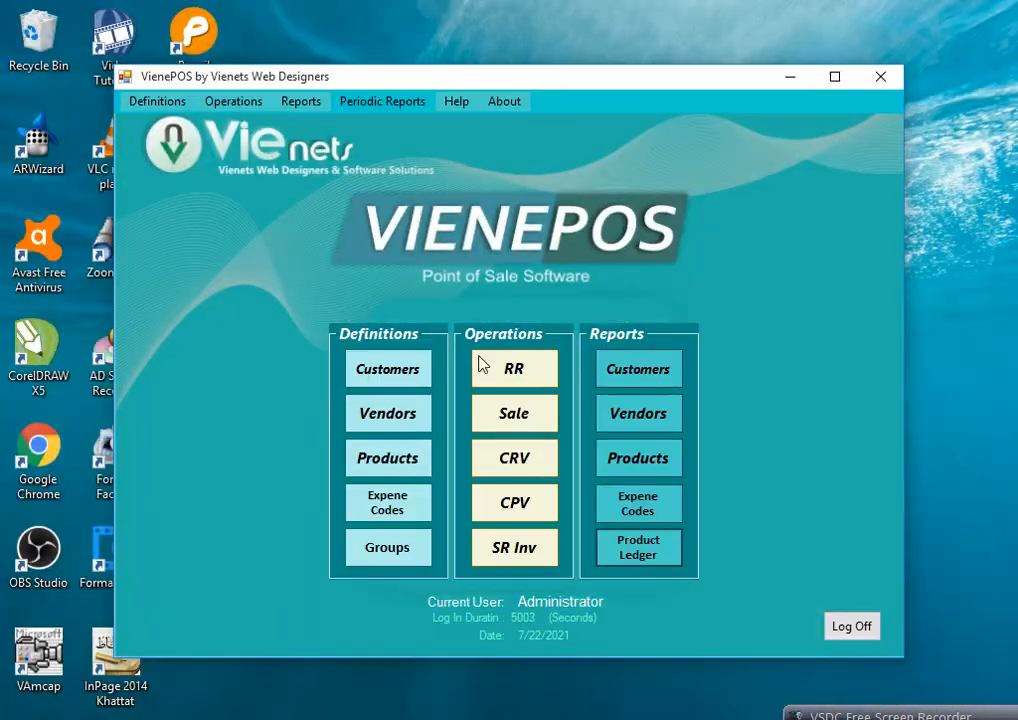
- Open the Re-Order Products report in print layout at 100% zoom and view its list down to the last product
click(300, 101)
click(326, 300)
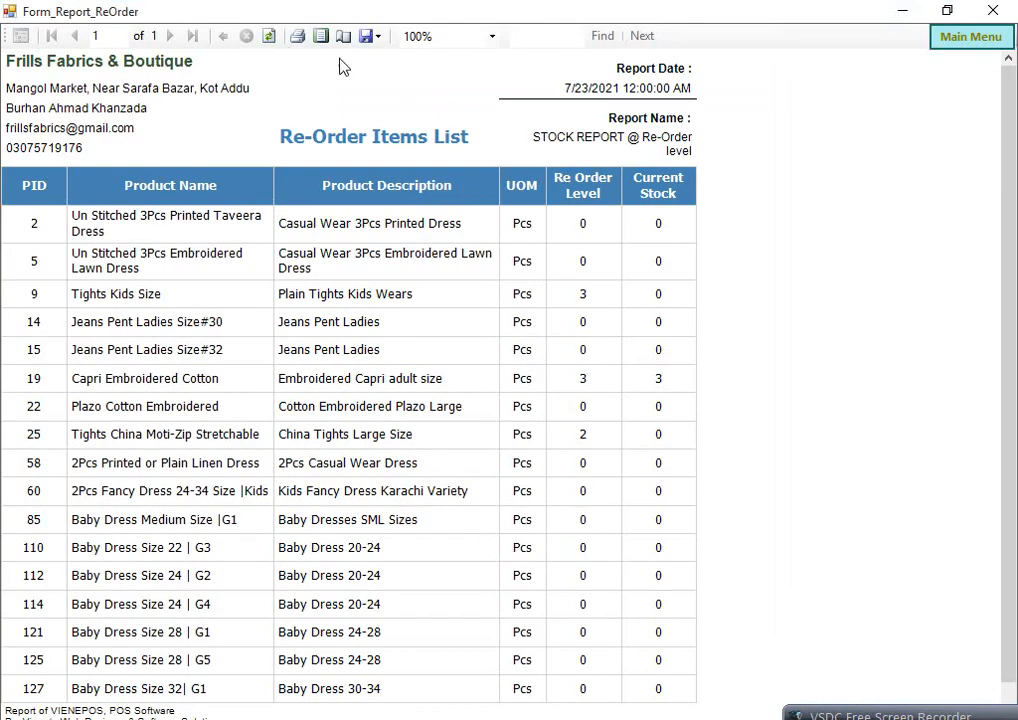
click(321, 36)
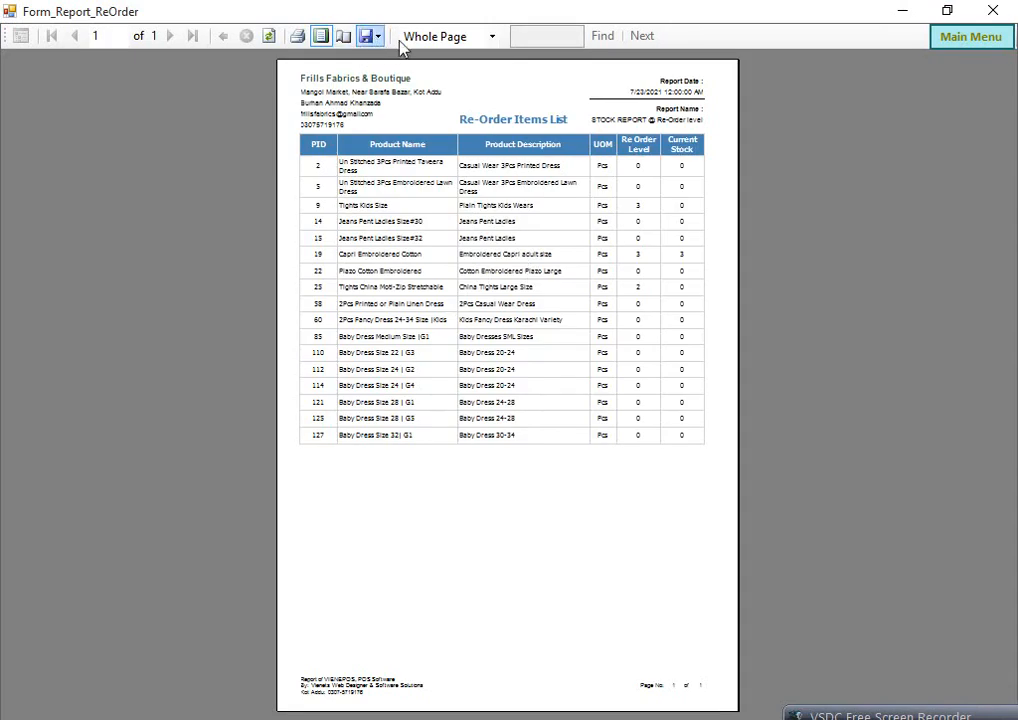
click(491, 35)
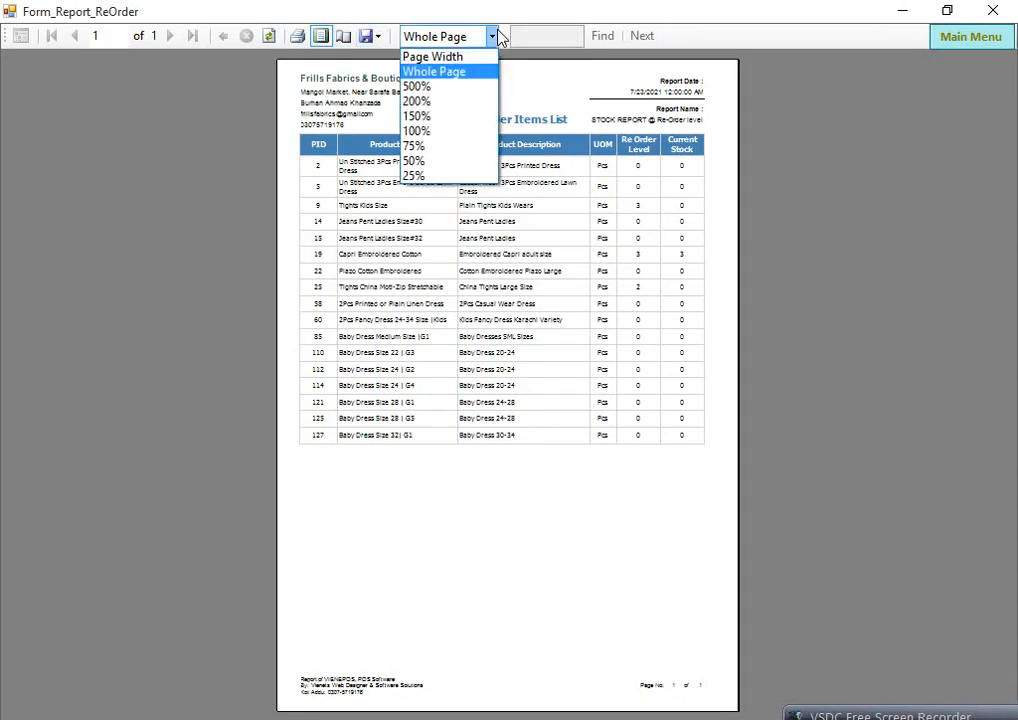
click(437, 143)
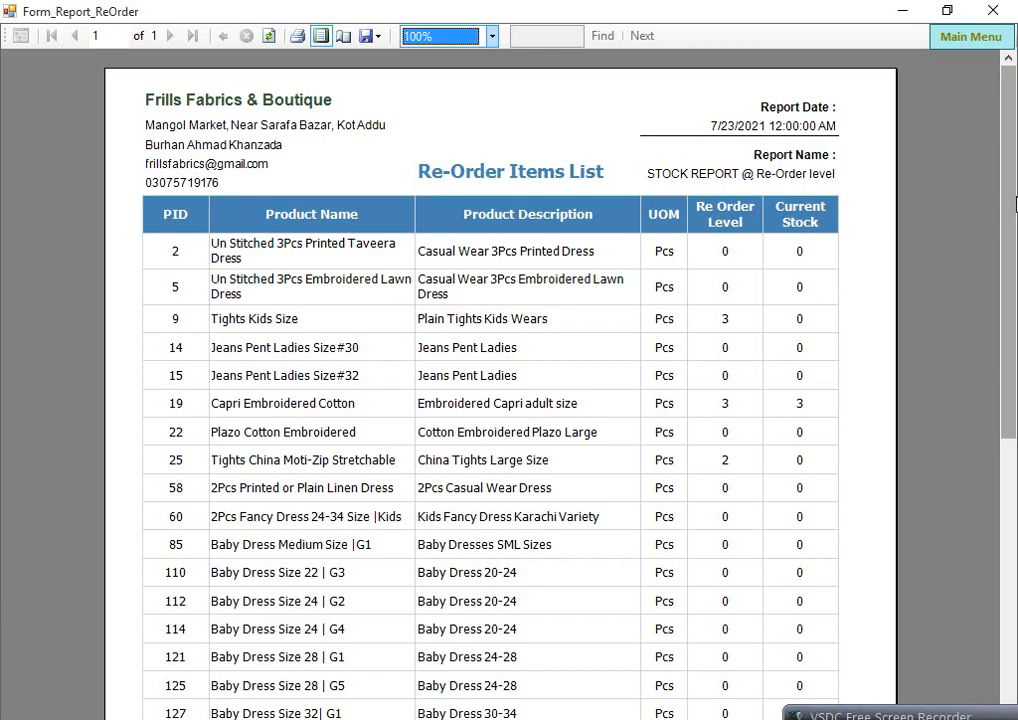
drag(1008, 211, 1012, 268)
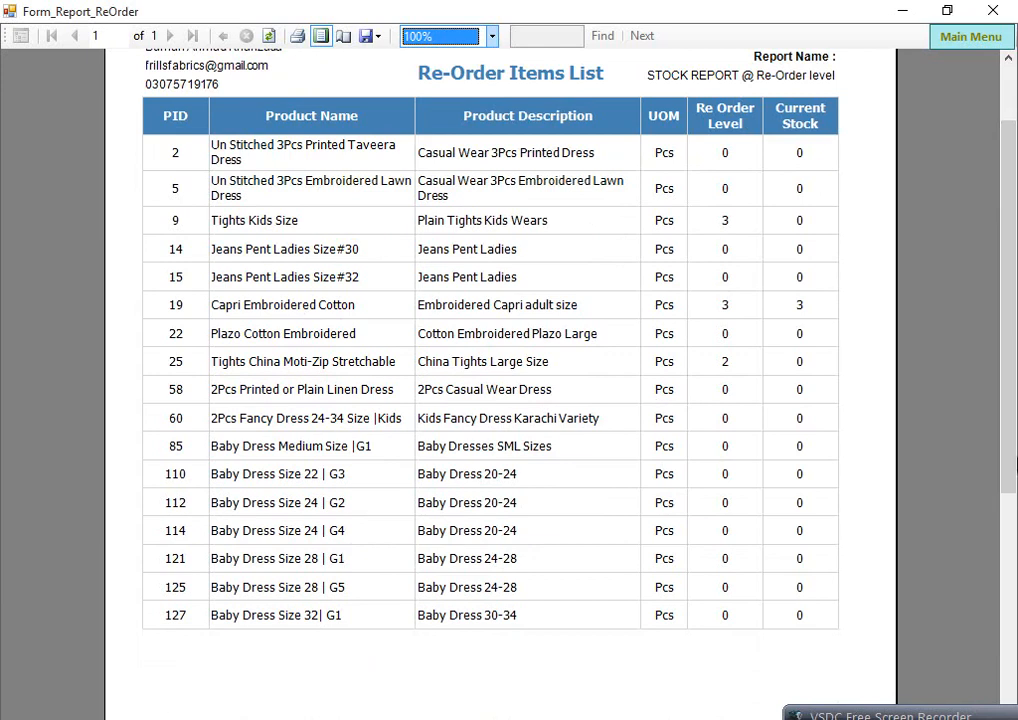
- Leave the Re-Order report, open Stock Report Value Wise and view its columns across to the sale cost
drag(1011, 450, 1010, 413)
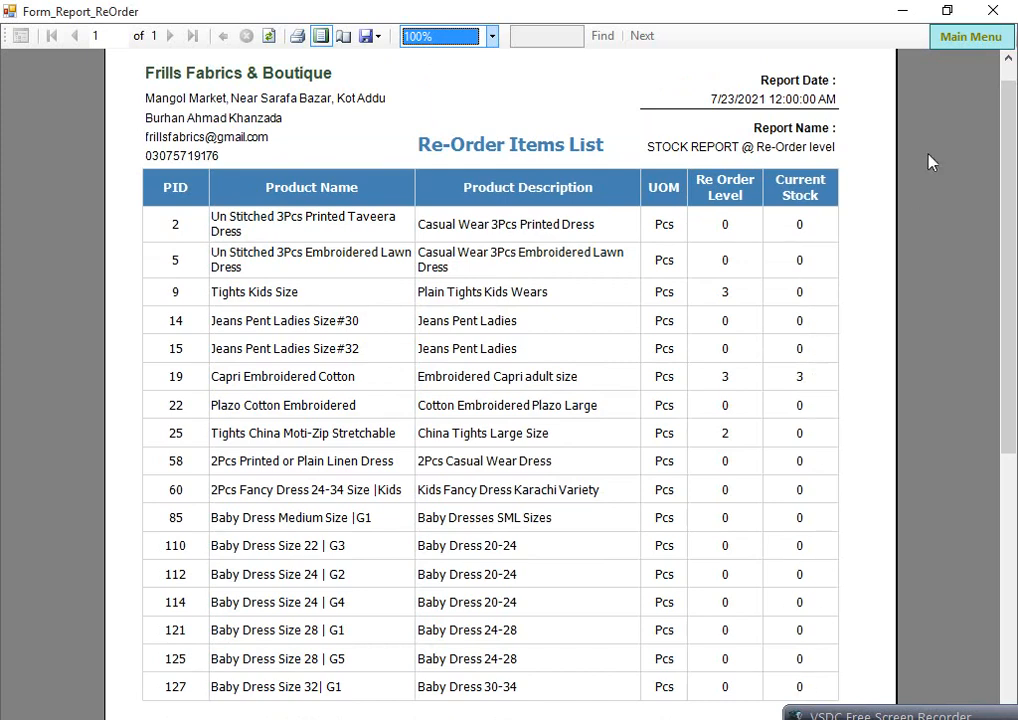
click(985, 42)
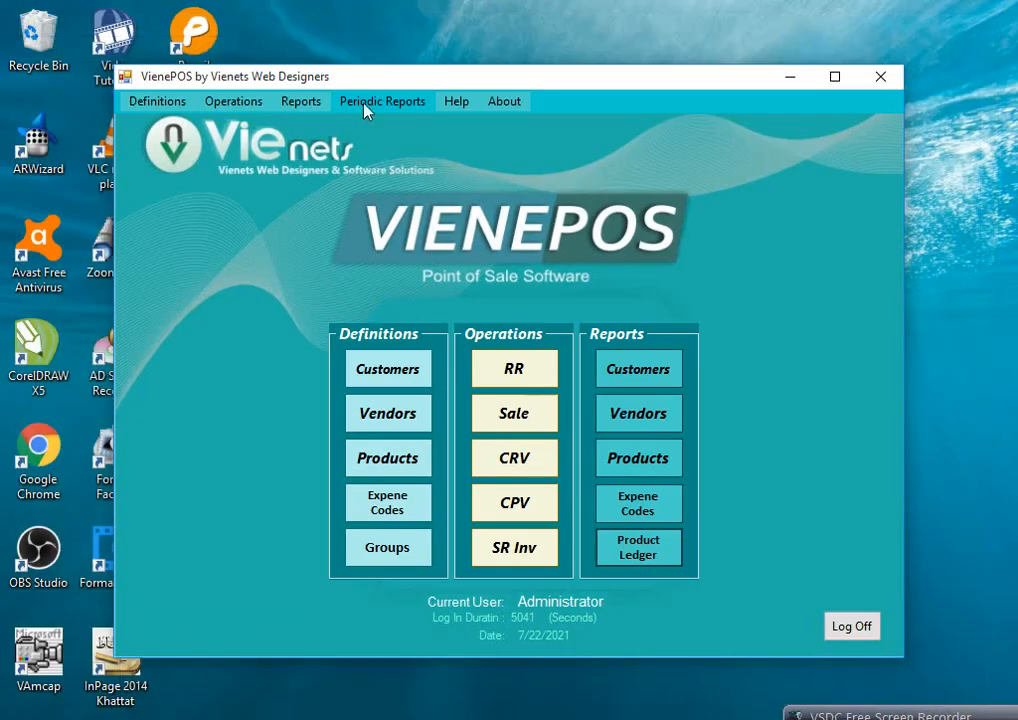
click(301, 101)
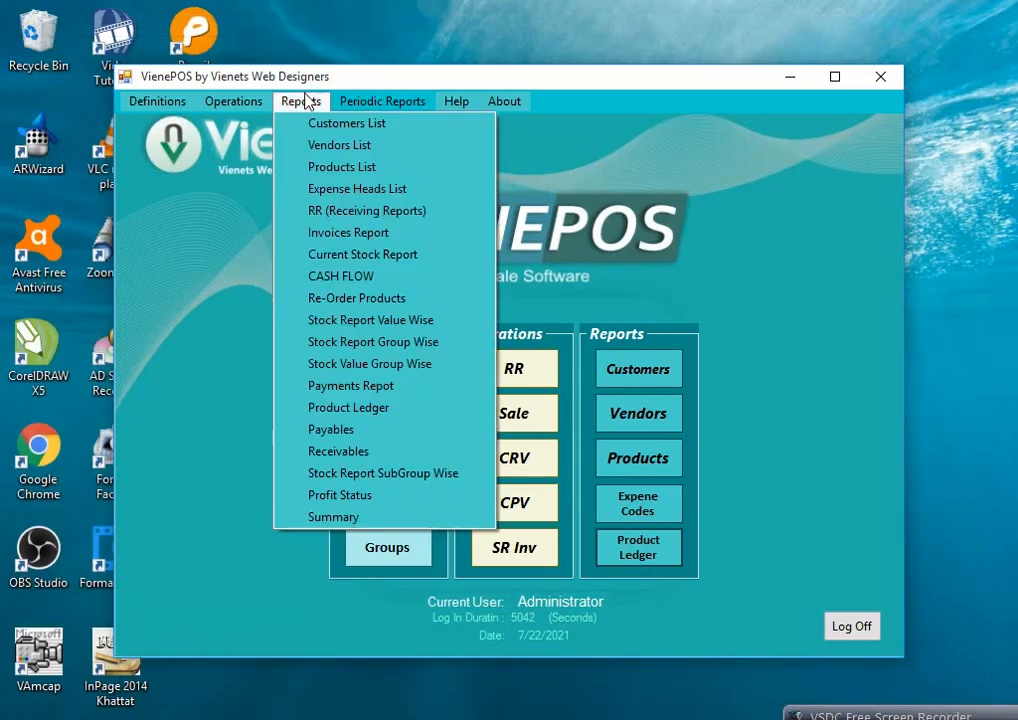
click(408, 322)
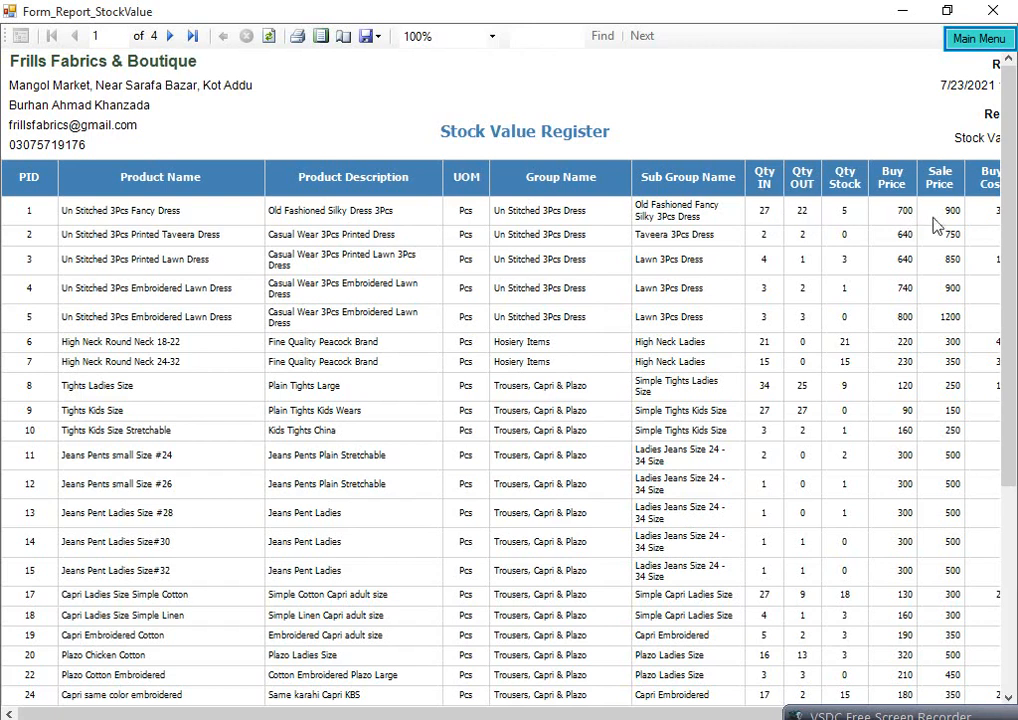
click(740, 716)
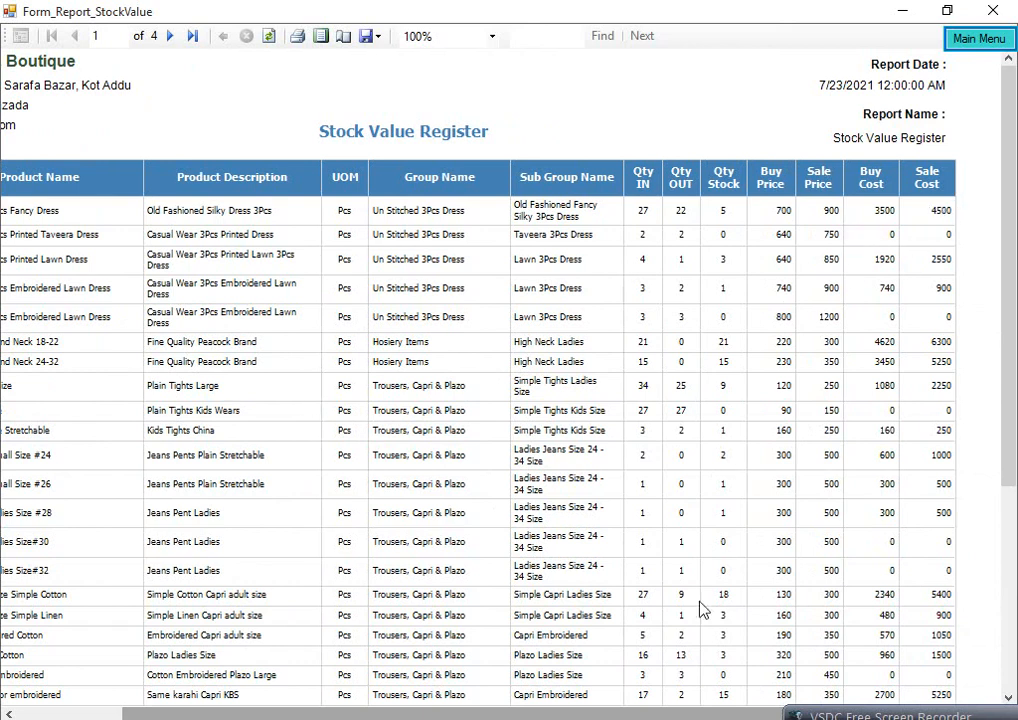
drag(670, 716, 548, 716)
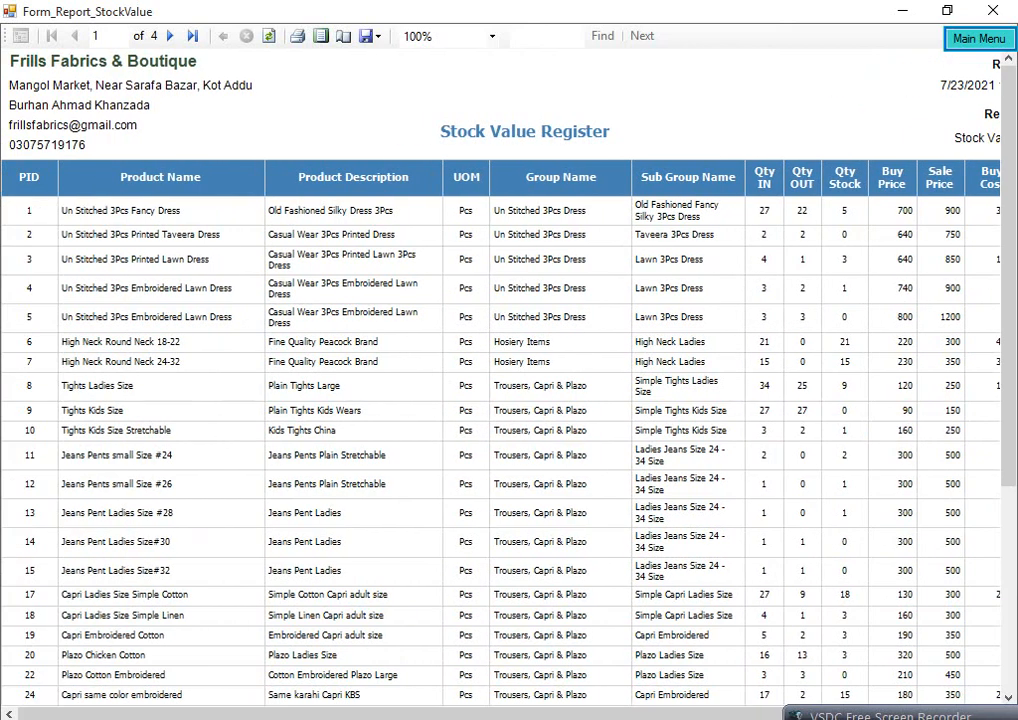
- Show the Stock Value Register in print layout and page through to the totals on page 5
click(321, 36)
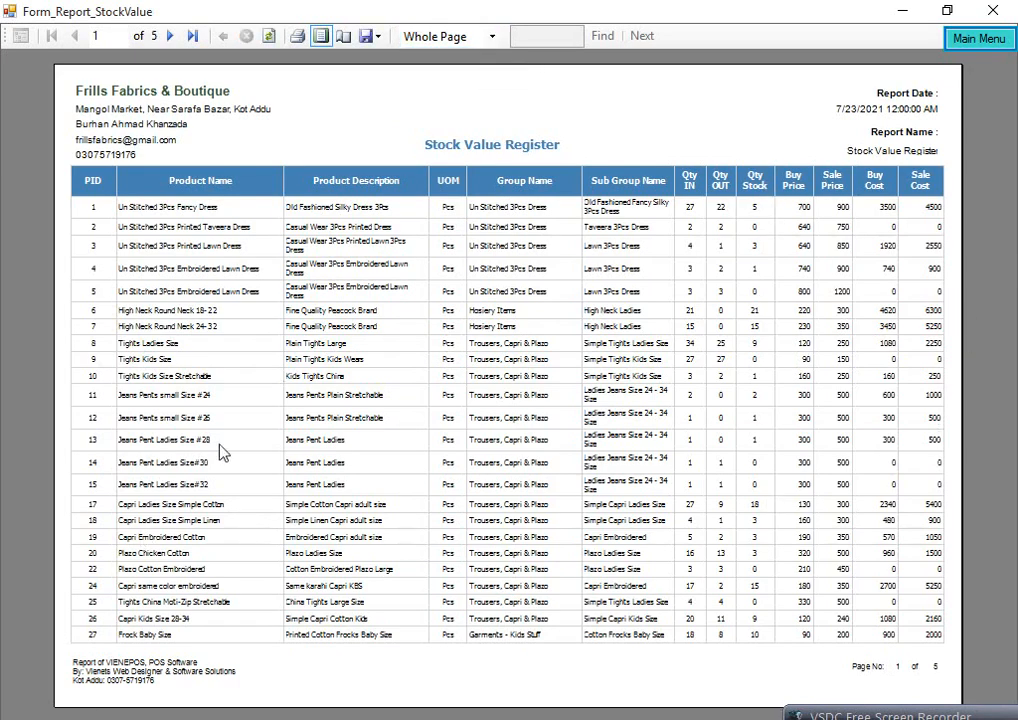
click(168, 37)
click(168, 37)
click(168, 37)
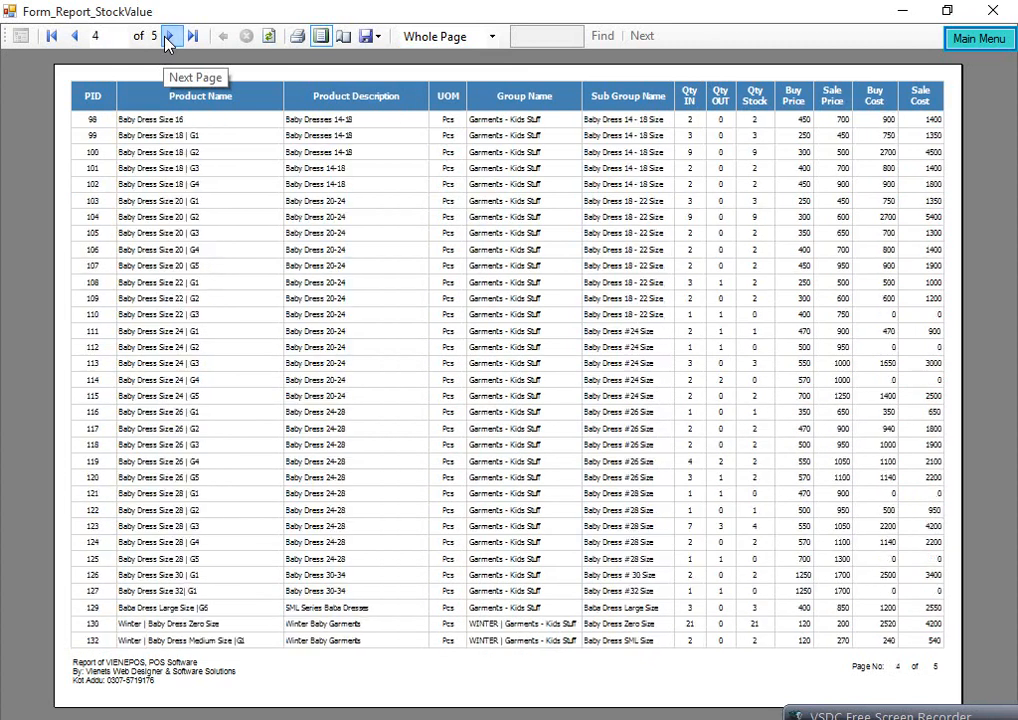
click(168, 37)
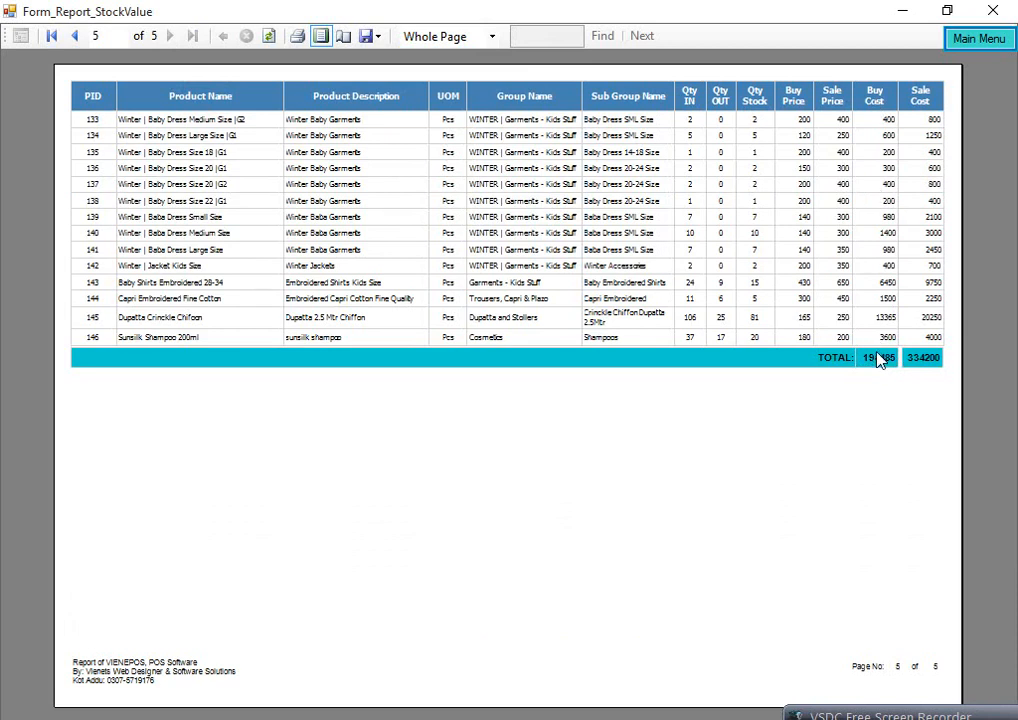
- Page back to the first page of the Stock Value Register and return to the main menu
click(74, 36)
click(74, 36)
click(74, 36)
click(74, 36)
click(979, 38)
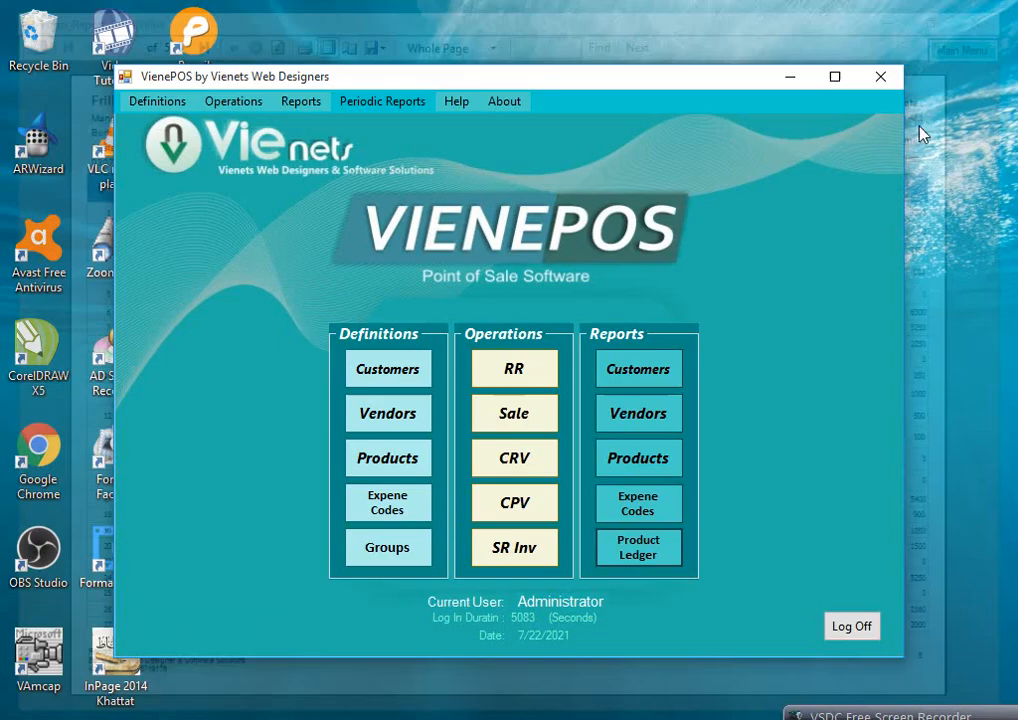
- Open Stock Report Group Wise and view its first page across to the sale cost and down to the end
click(300, 101)
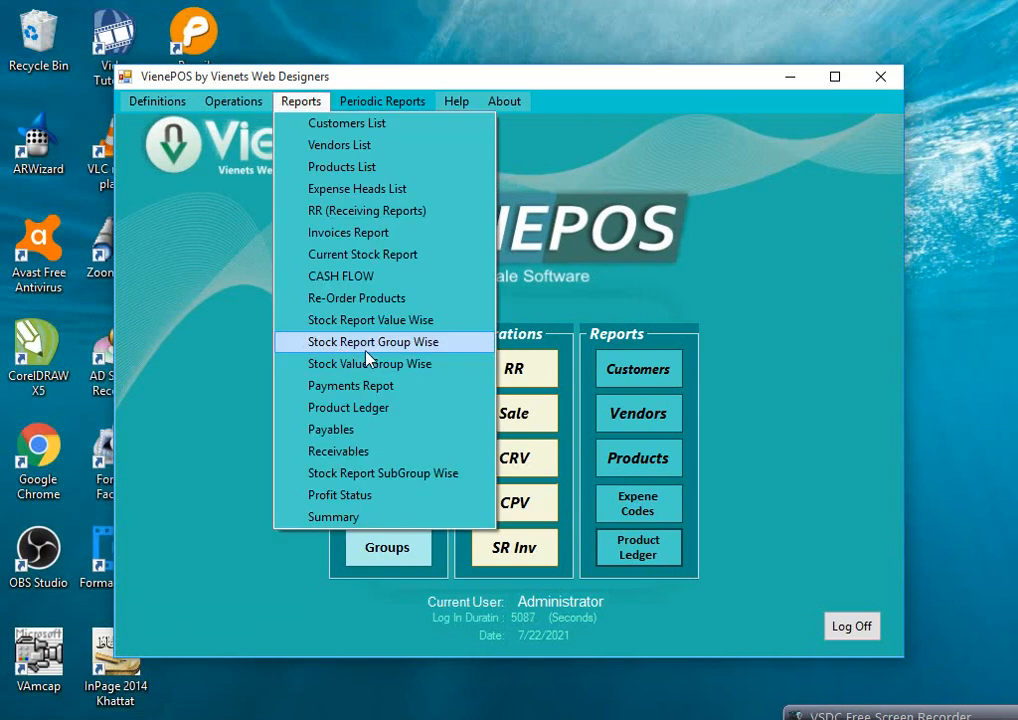
click(416, 343)
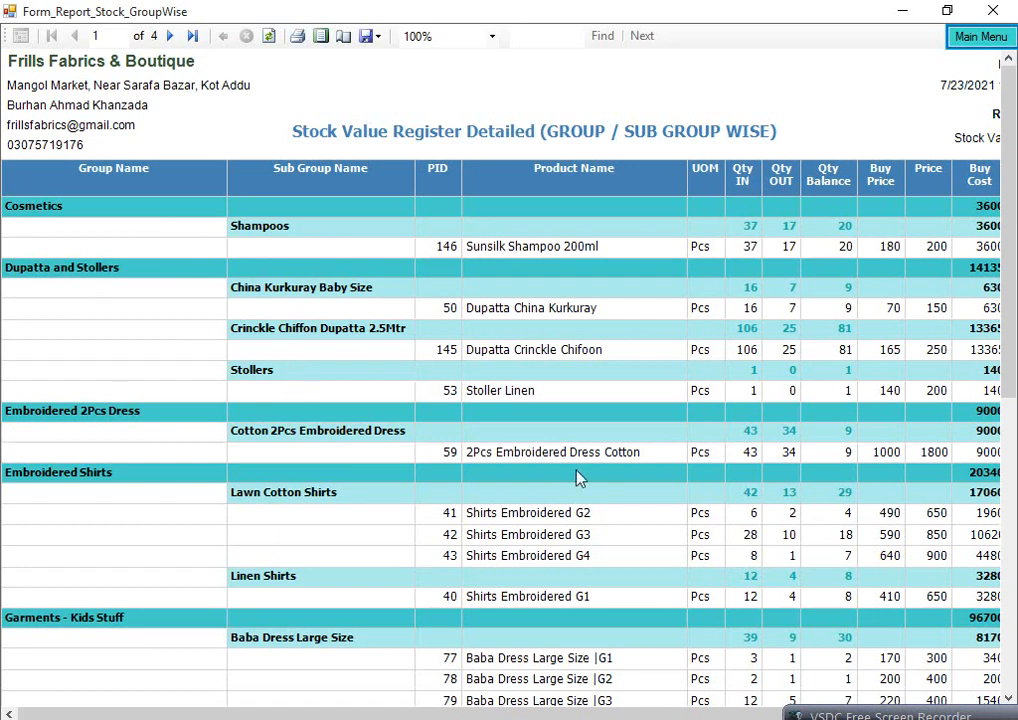
drag(633, 714, 737, 713)
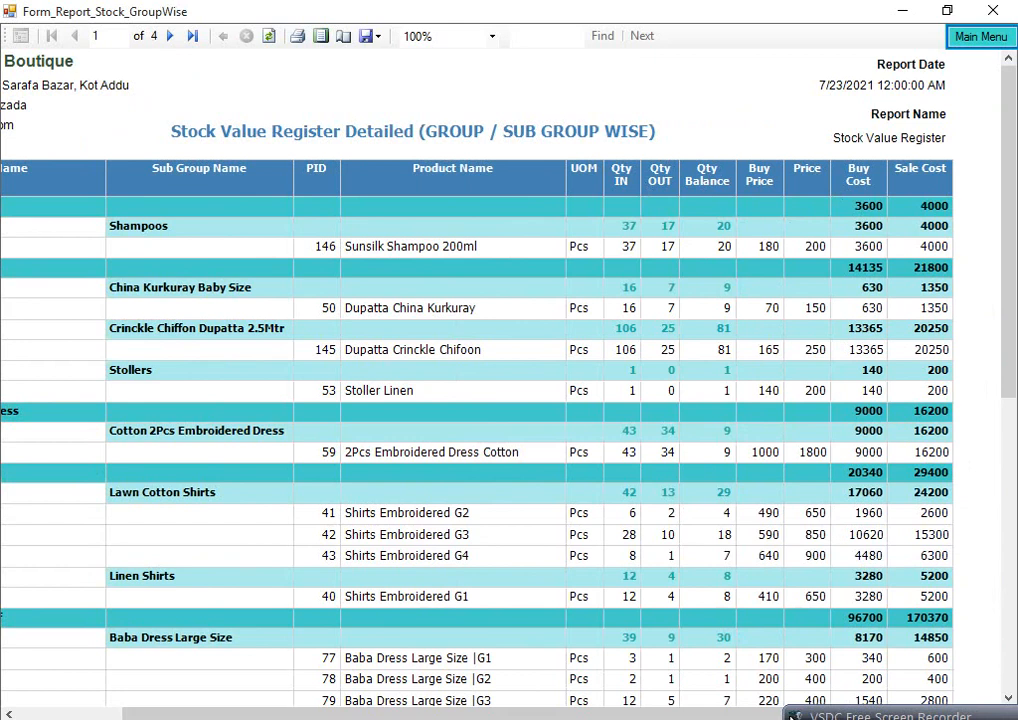
drag(701, 716, 500, 708)
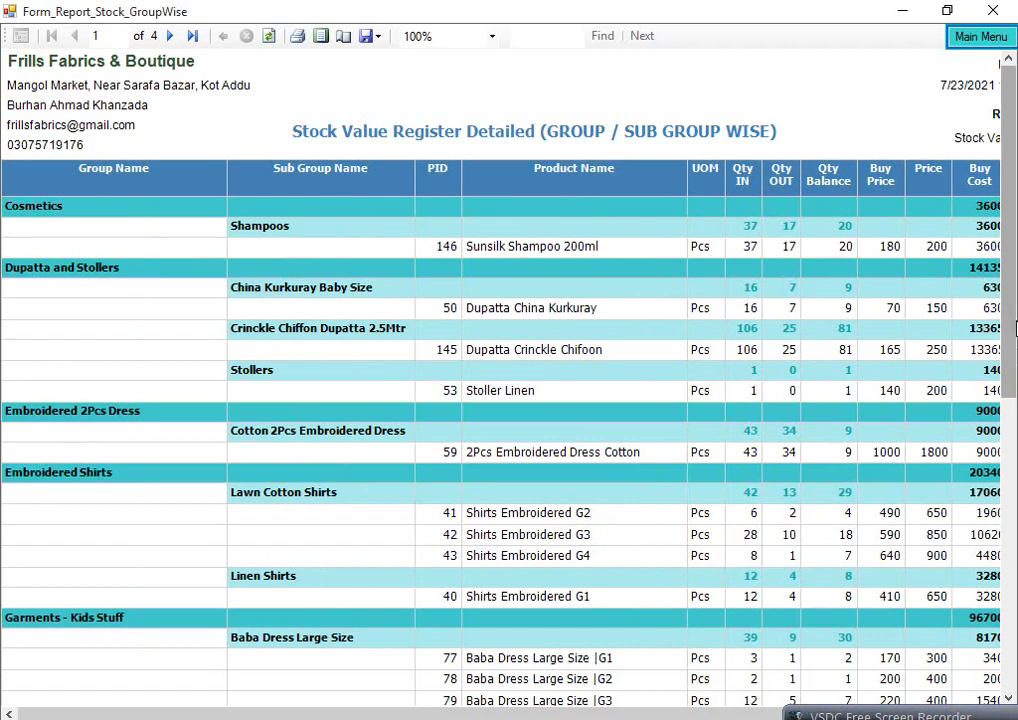
scroll(85, 471, down, 1)
drag(1014, 348, 1014, 567)
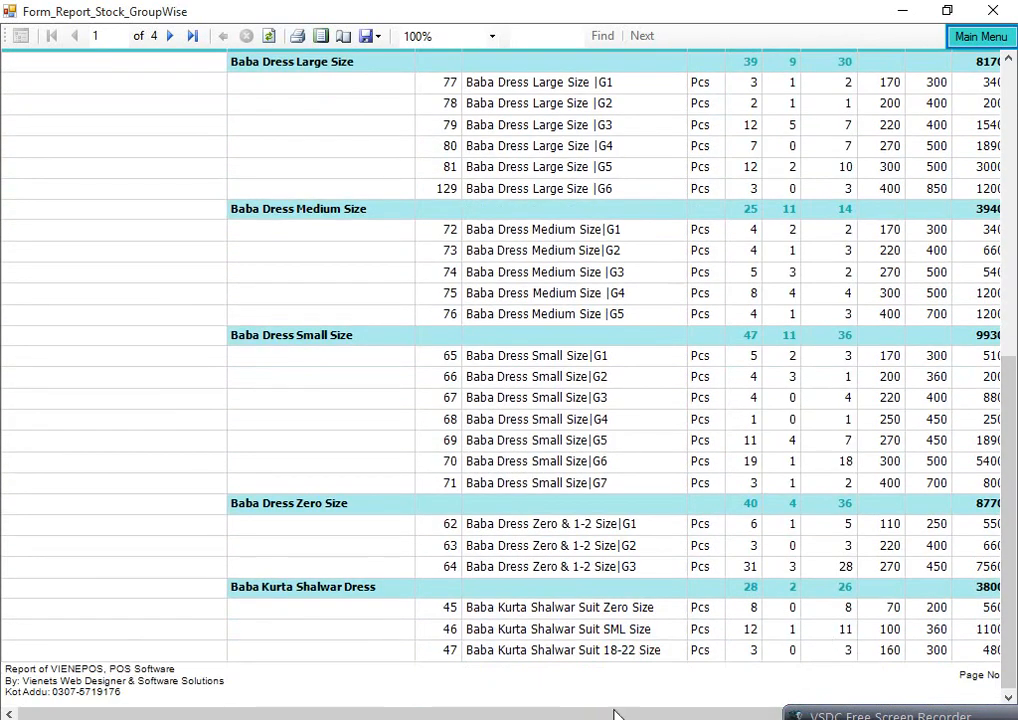
mouse_move(563, 712)
mouse_down()
mouse_move(672, 716)
mouse_move(563, 715)
mouse_up()
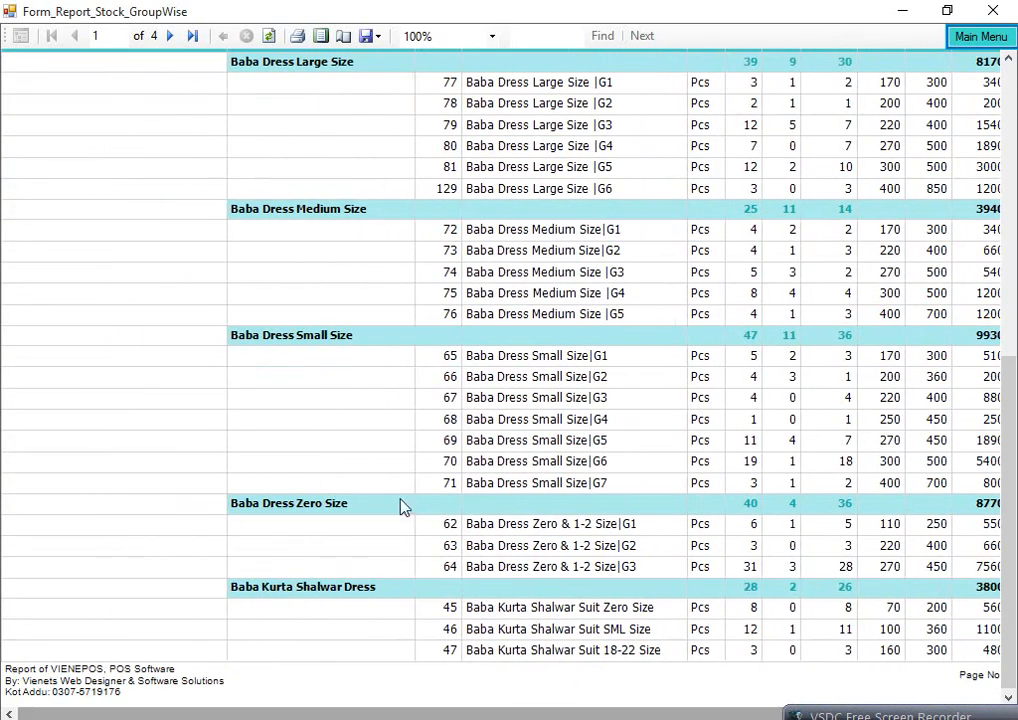
- Page through the group-wise stock report to page 4 and return to the main menu
click(171, 36)
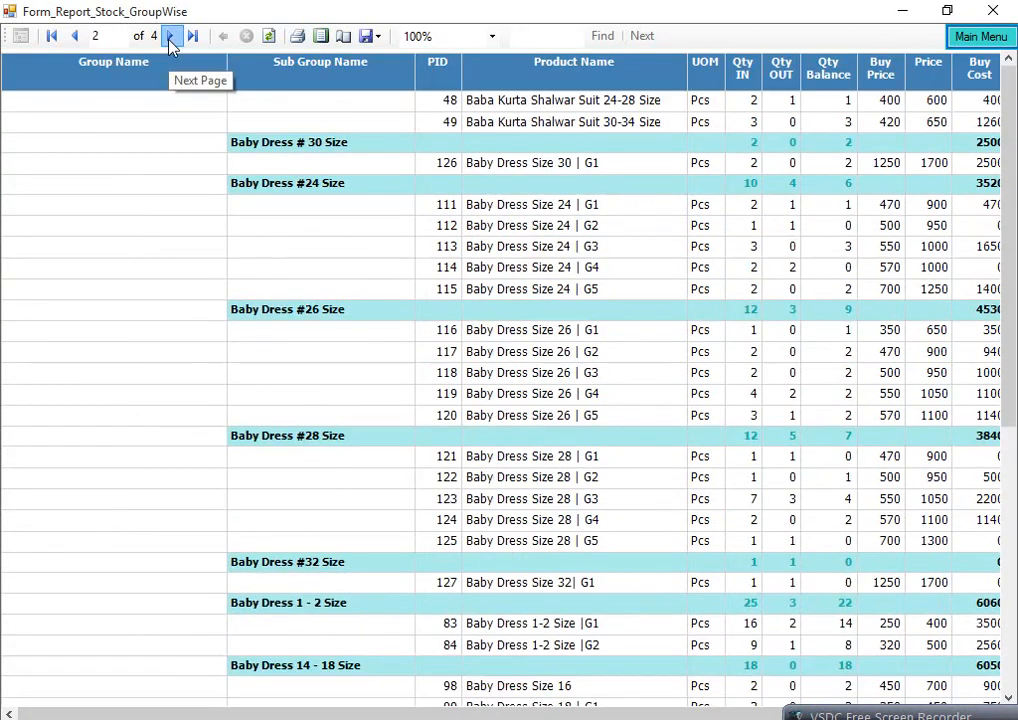
click(171, 36)
click(171, 36)
drag(1012, 370, 1012, 310)
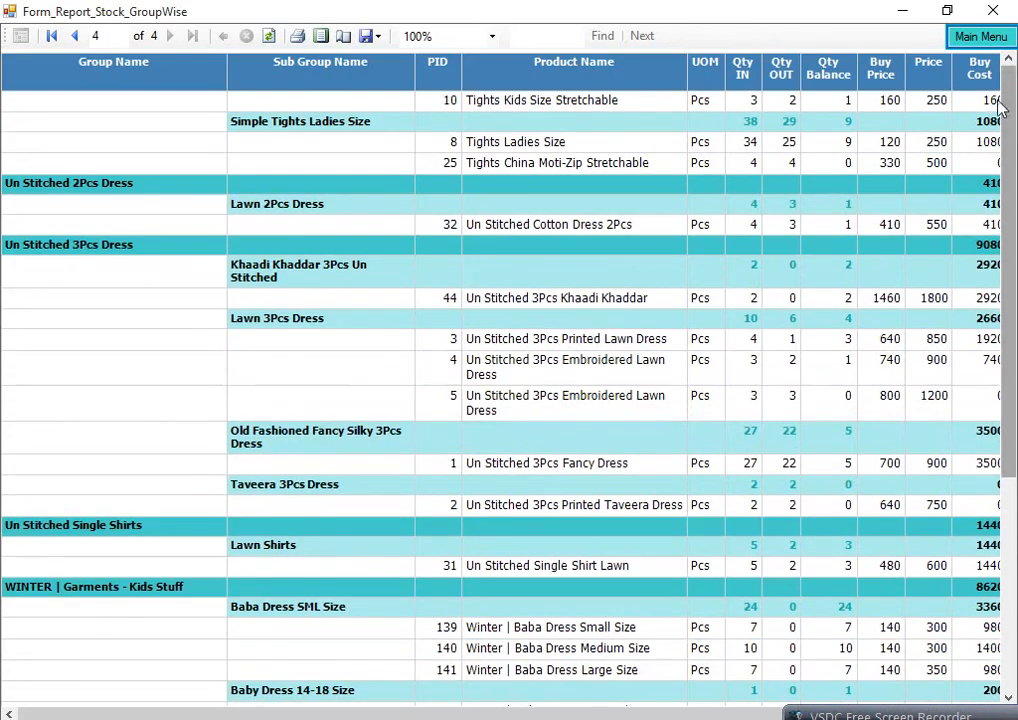
click(981, 38)
- Reopen Stock Report Group Wise to review its groups and subgroups, and return to the main menu
click(297, 104)
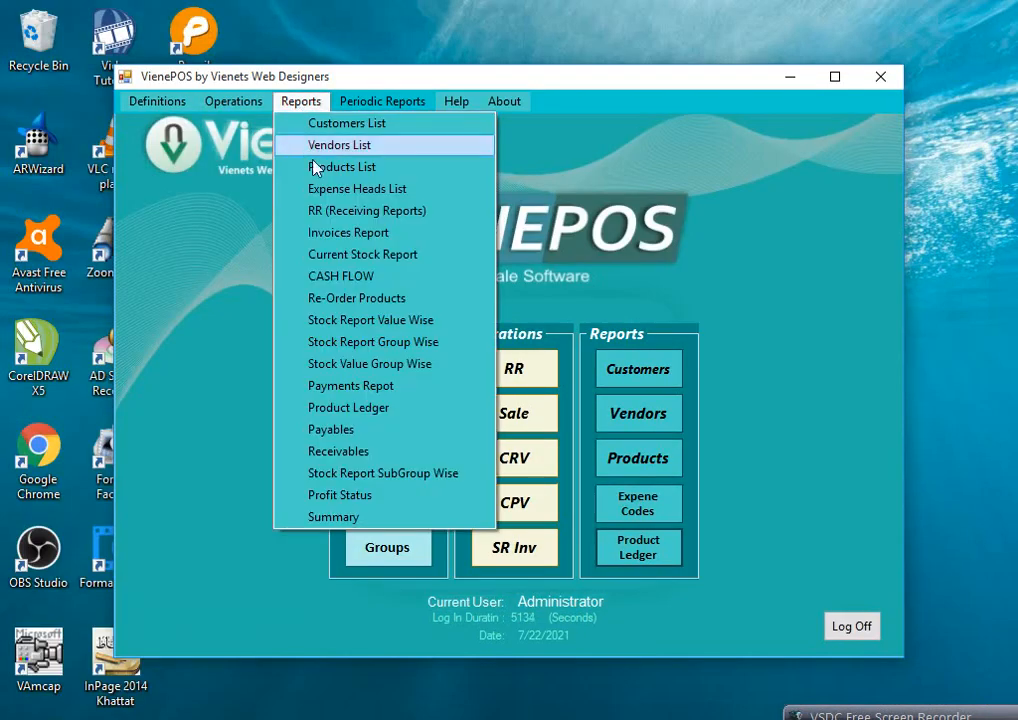
click(322, 346)
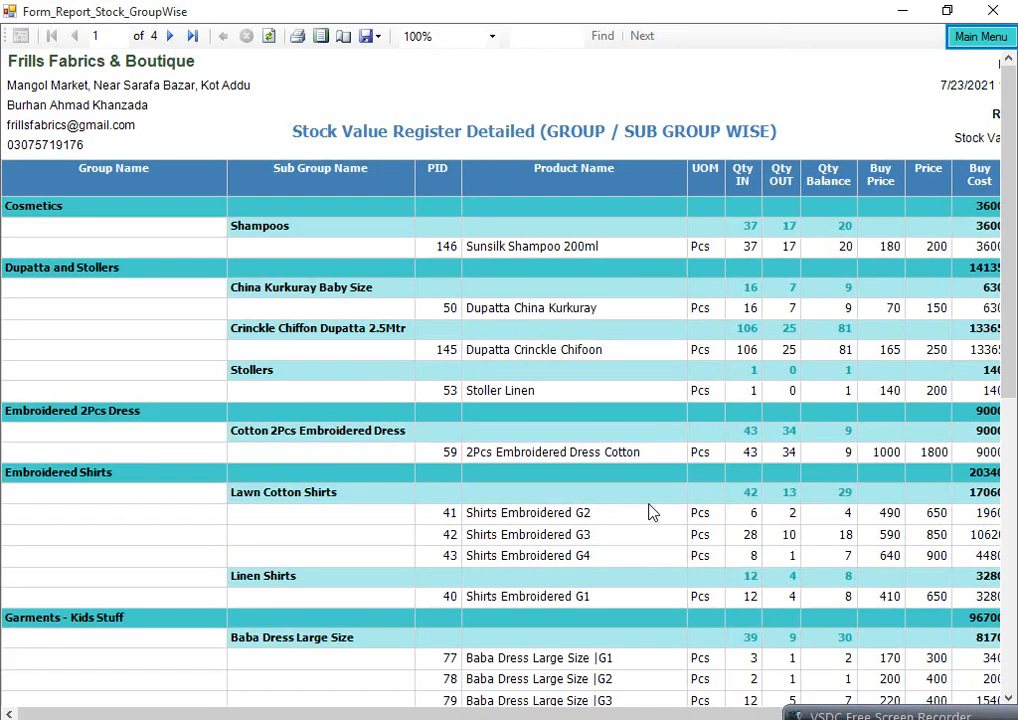
click(980, 36)
- View the Stock Value Group Wise report in print layout at 100% zoom, and close it
click(300, 101)
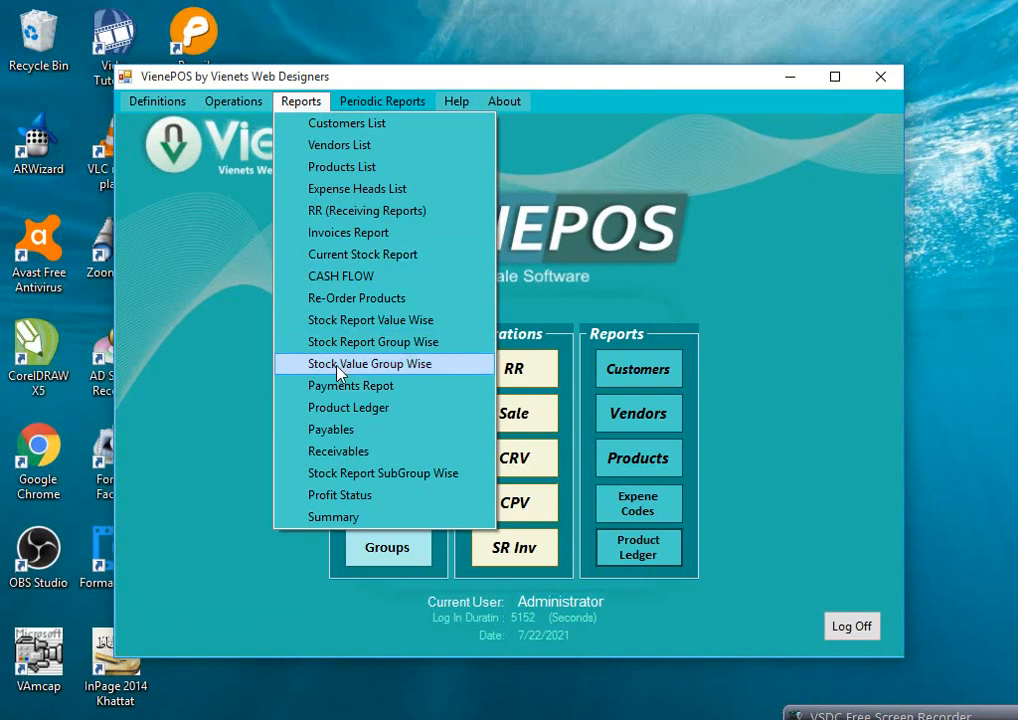
click(376, 364)
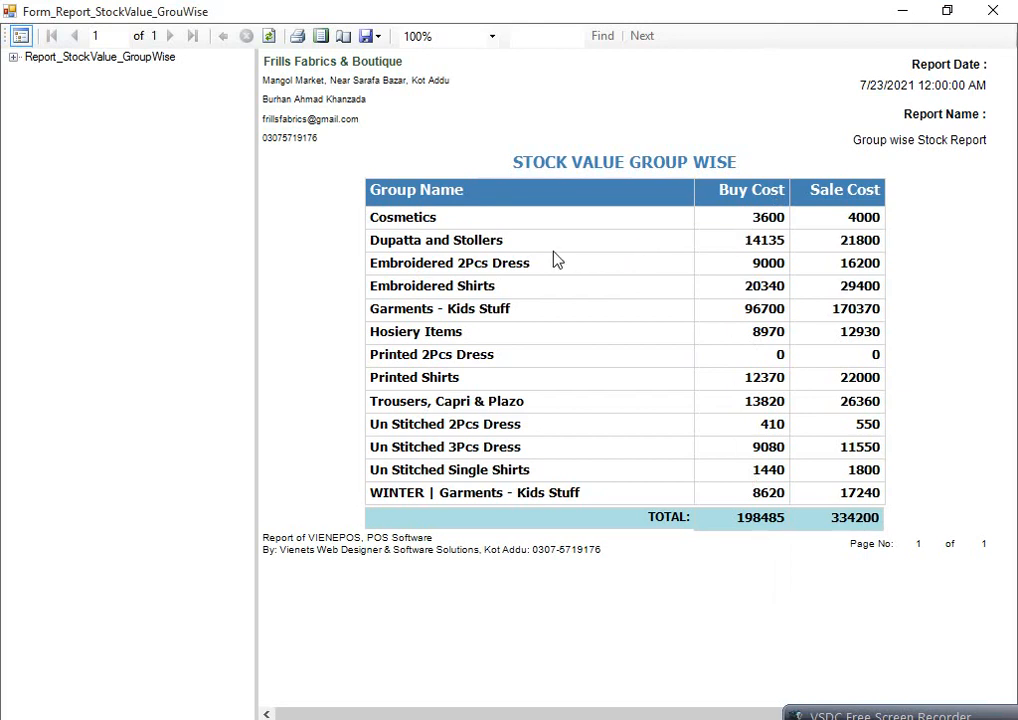
click(320, 36)
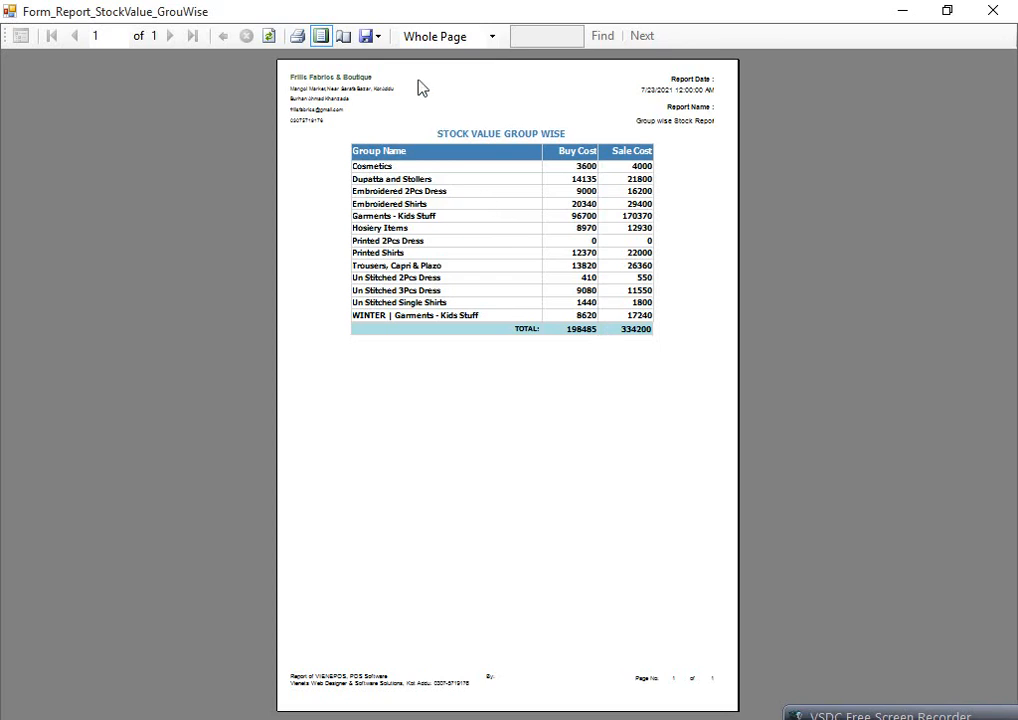
click(491, 37)
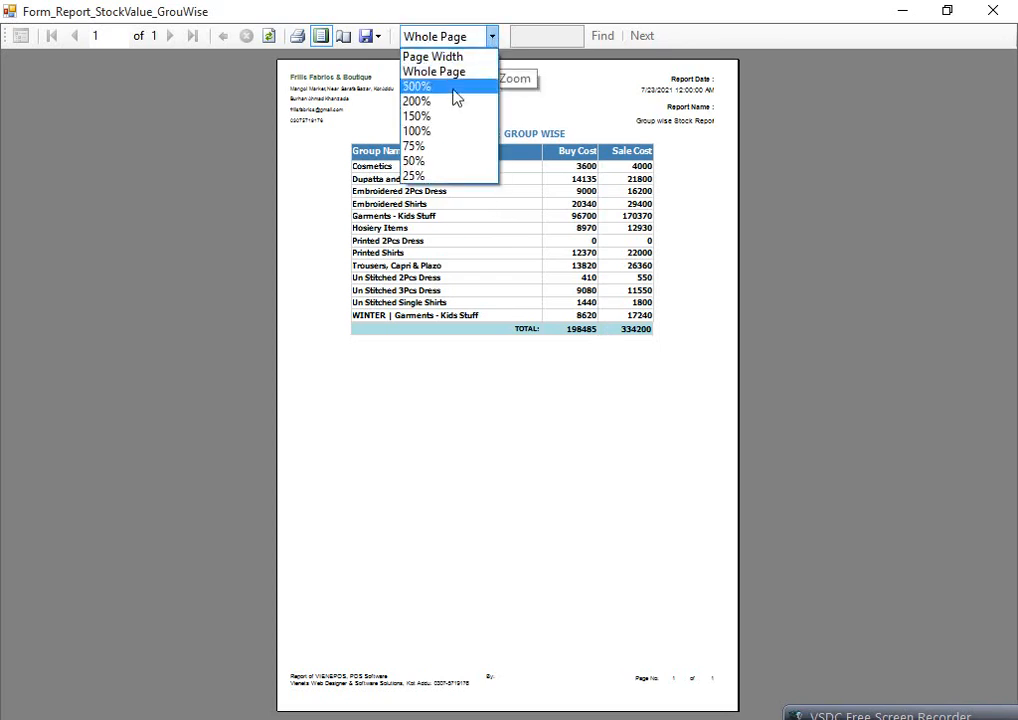
click(418, 131)
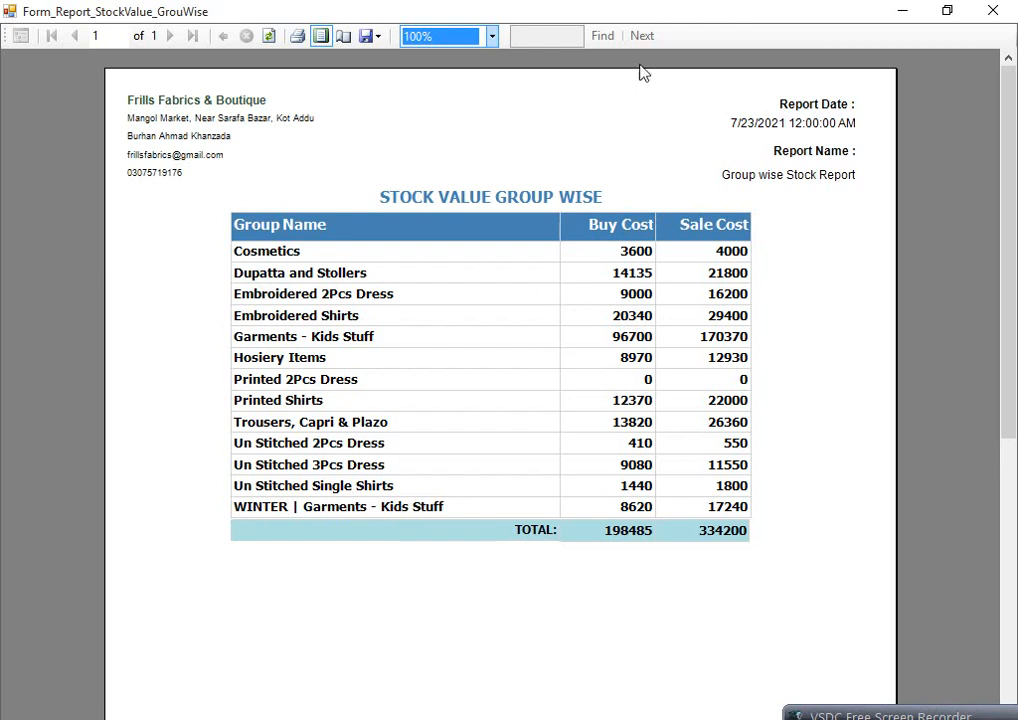
click(1001, 10)
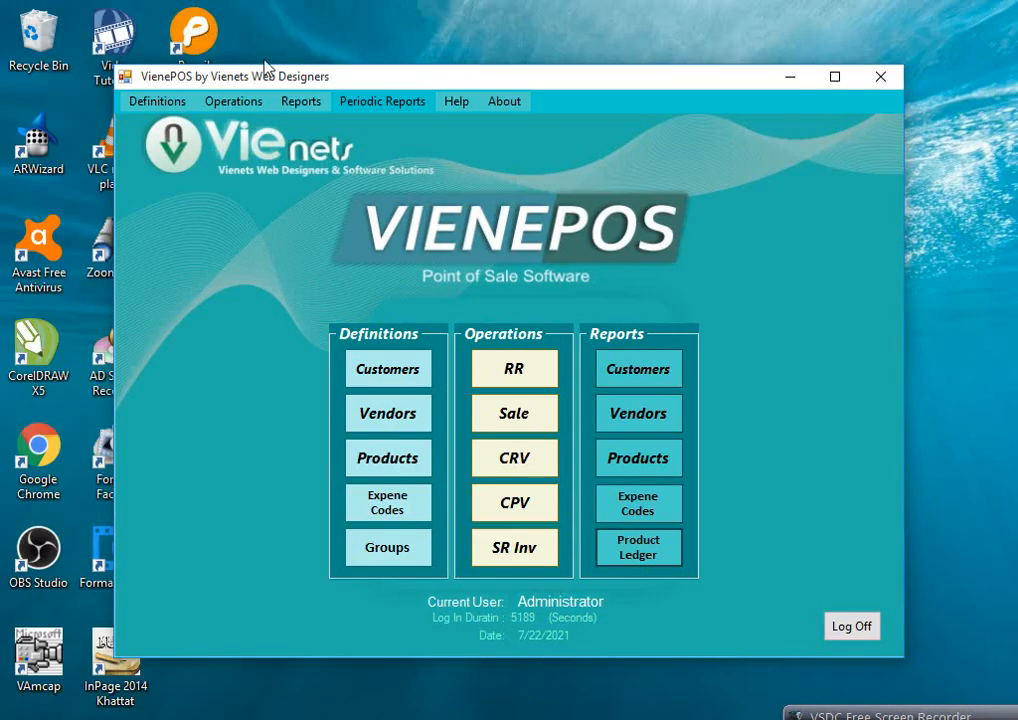
- Open the payments report and dismiss the start date prompt
click(316, 101)
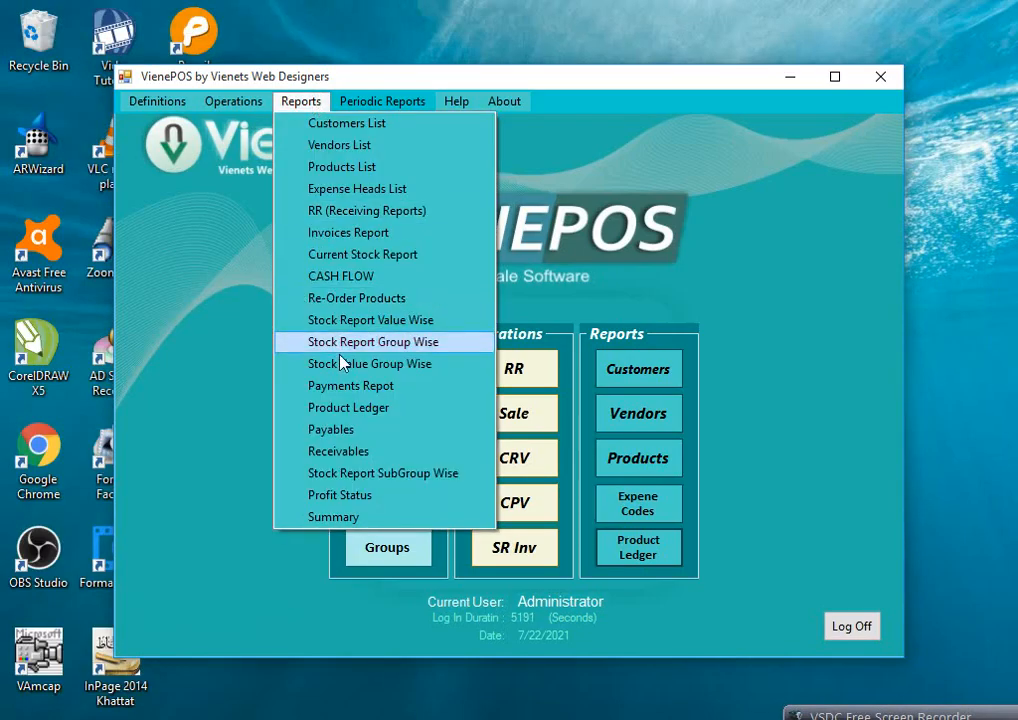
click(383, 396)
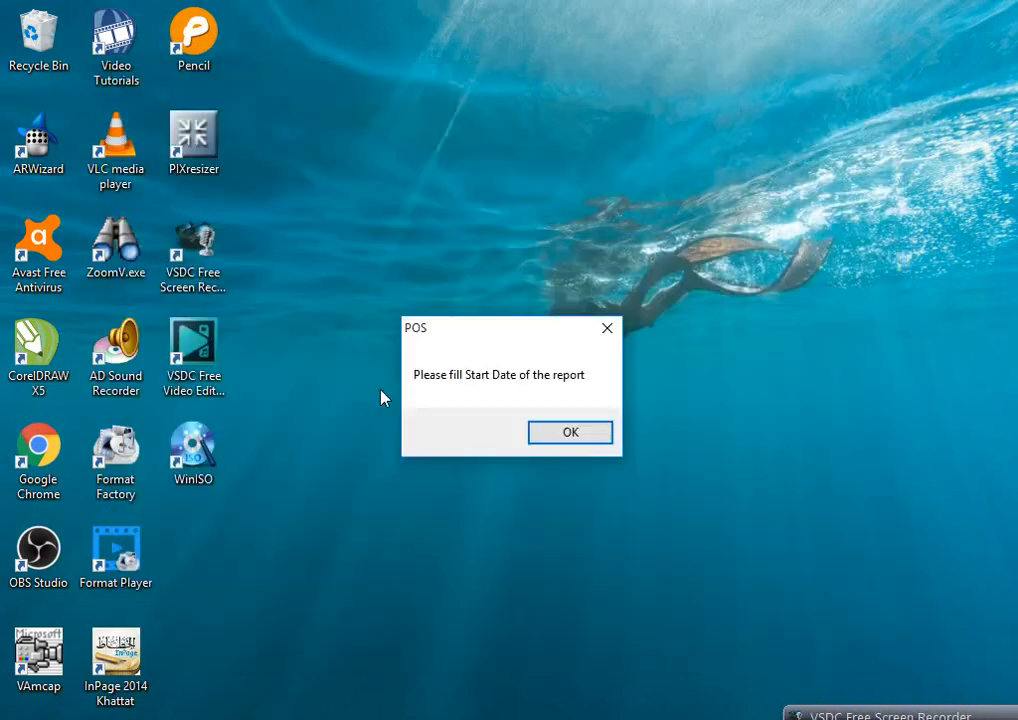
click(550, 441)
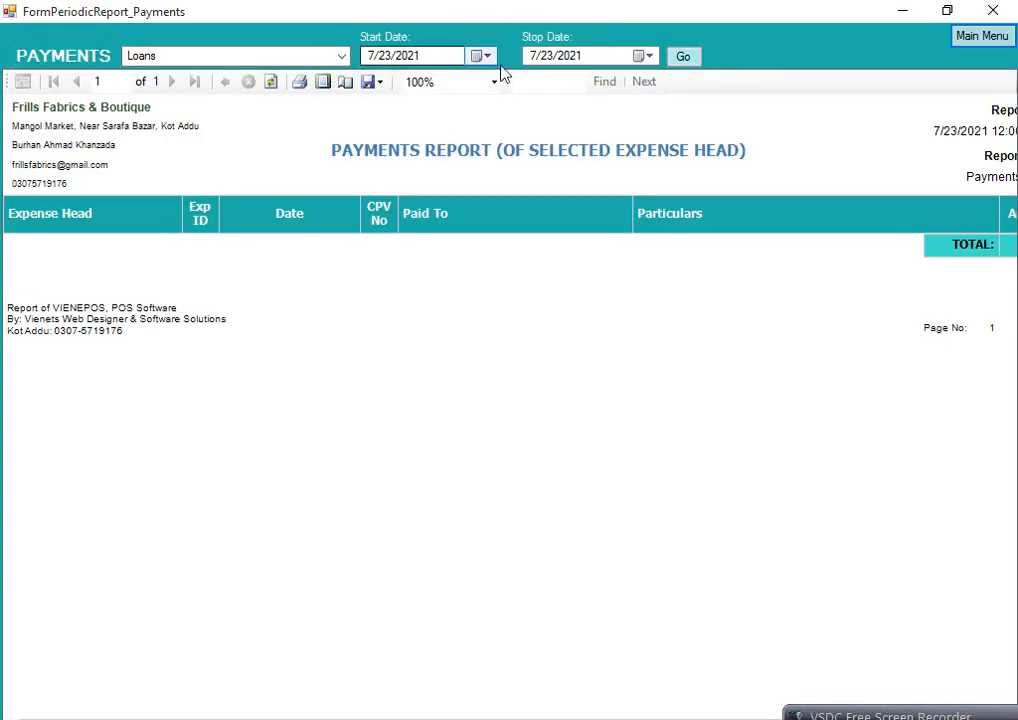
- Generate the payments report for the Loans expense head from 5/1/2021 to 7/23/2021
click(482, 57)
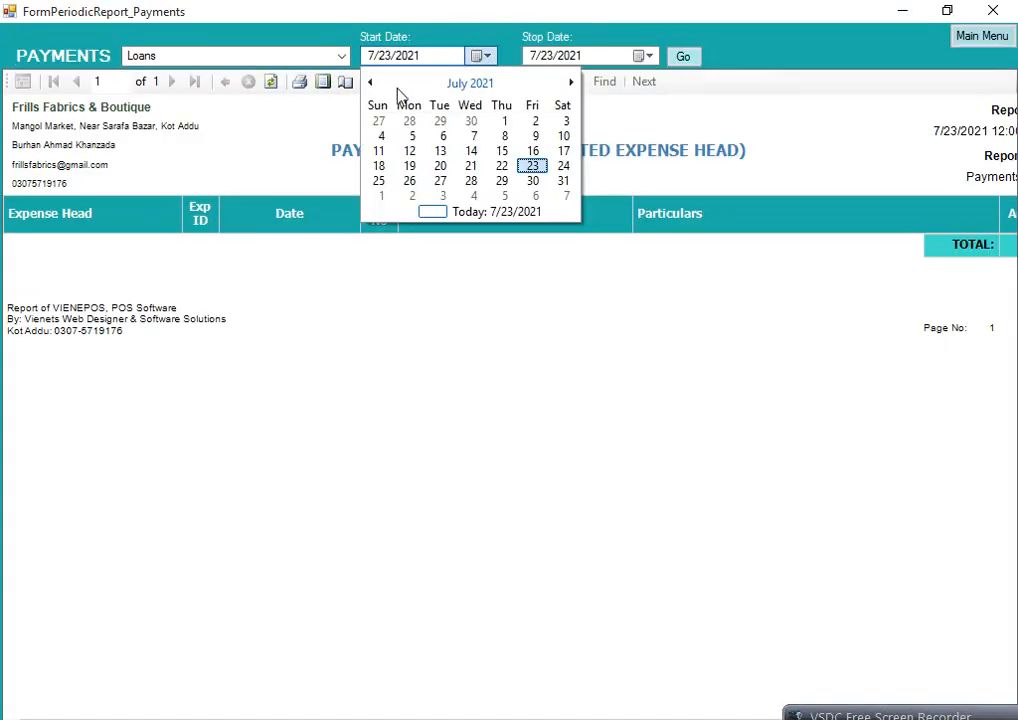
click(372, 86)
click(372, 86)
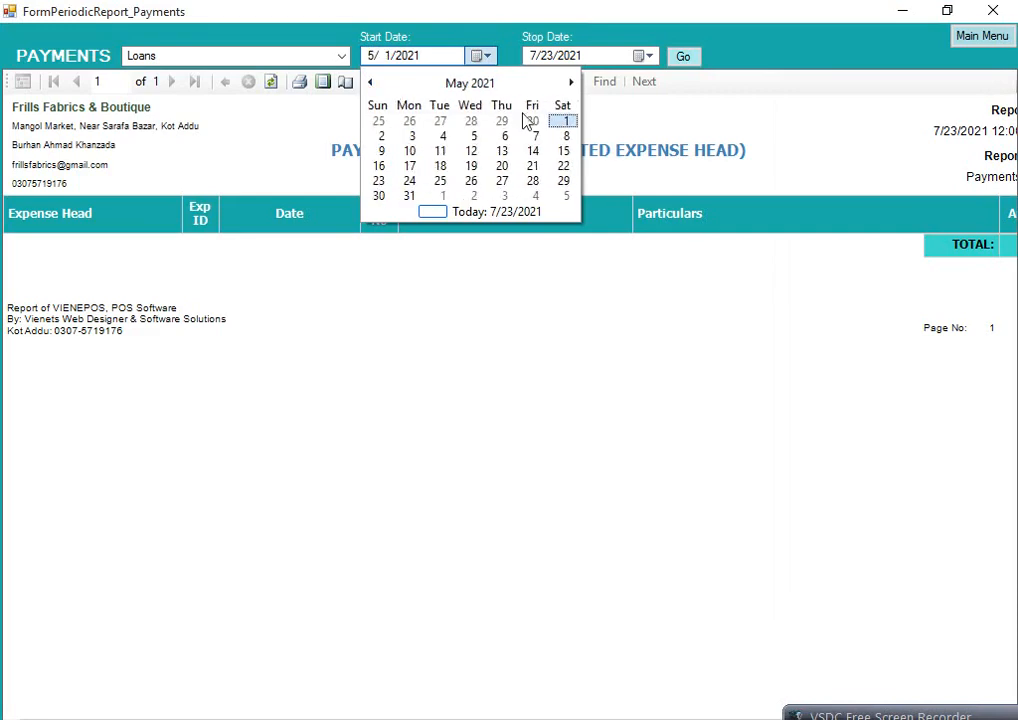
click(566, 122)
click(645, 60)
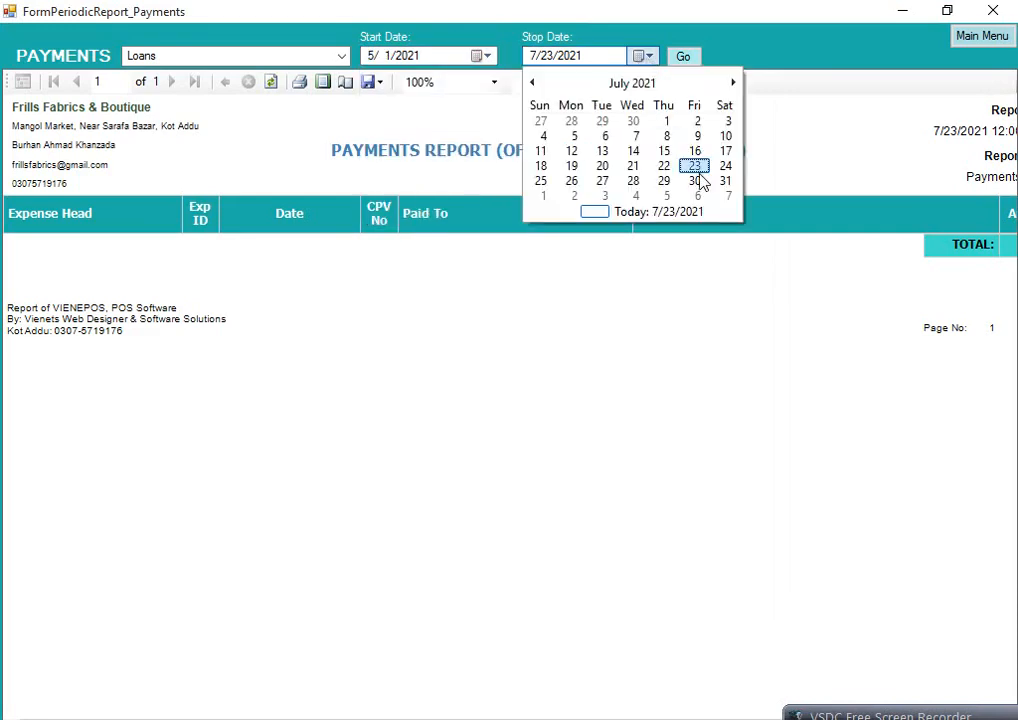
click(700, 168)
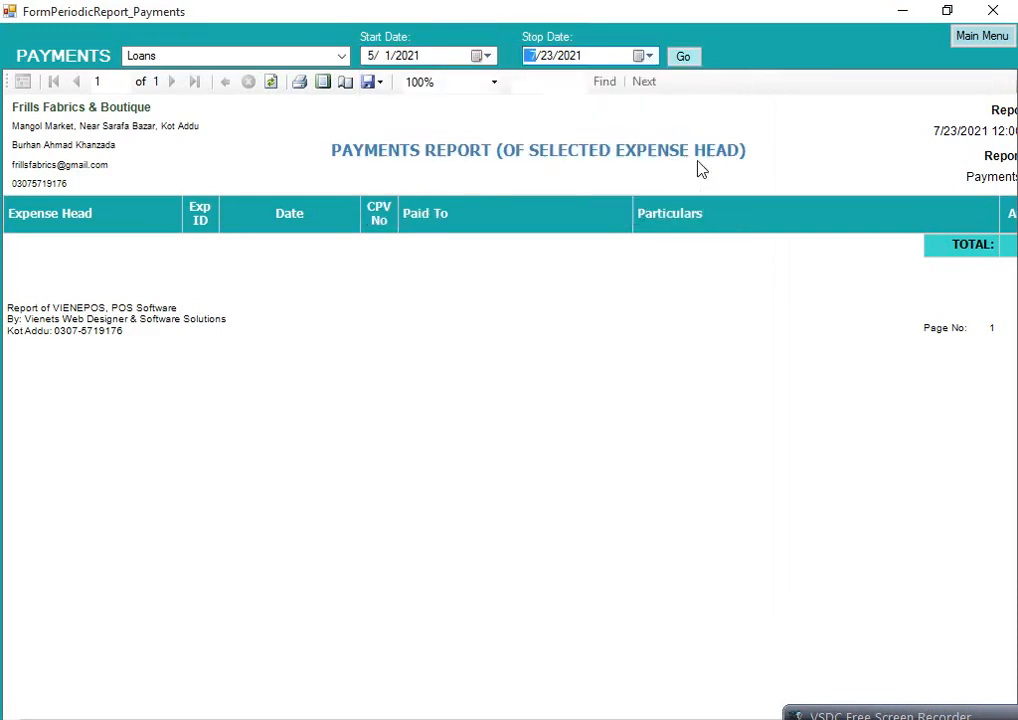
click(685, 58)
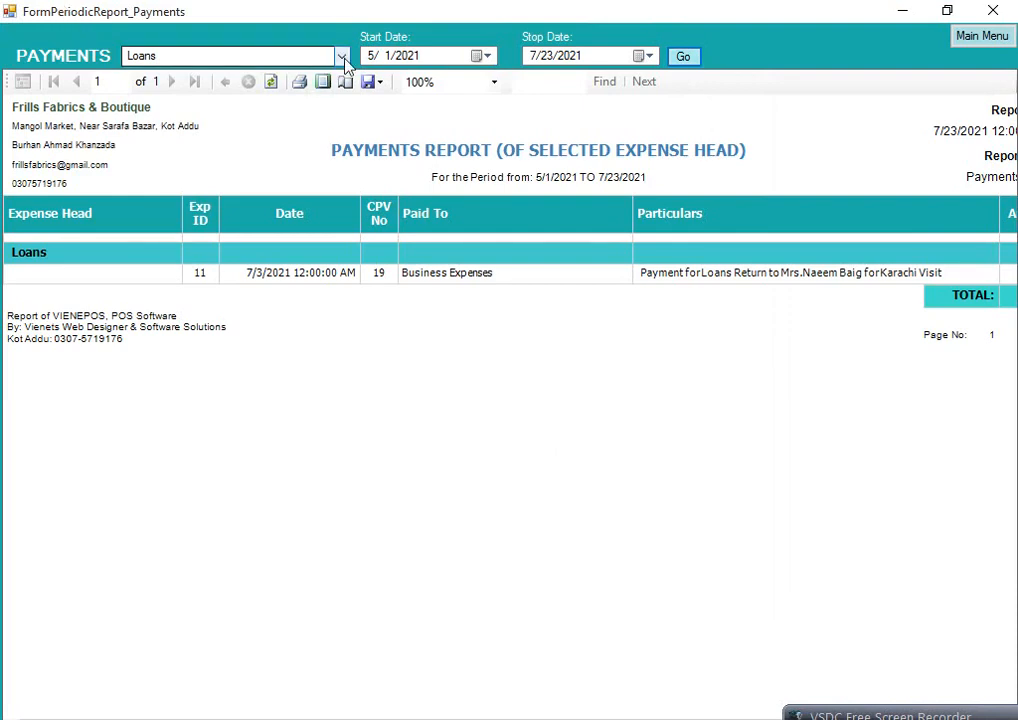
- Switch the payments report to the dupatta wholesale dealer's expense head for the same period
click(341, 56)
click(316, 92)
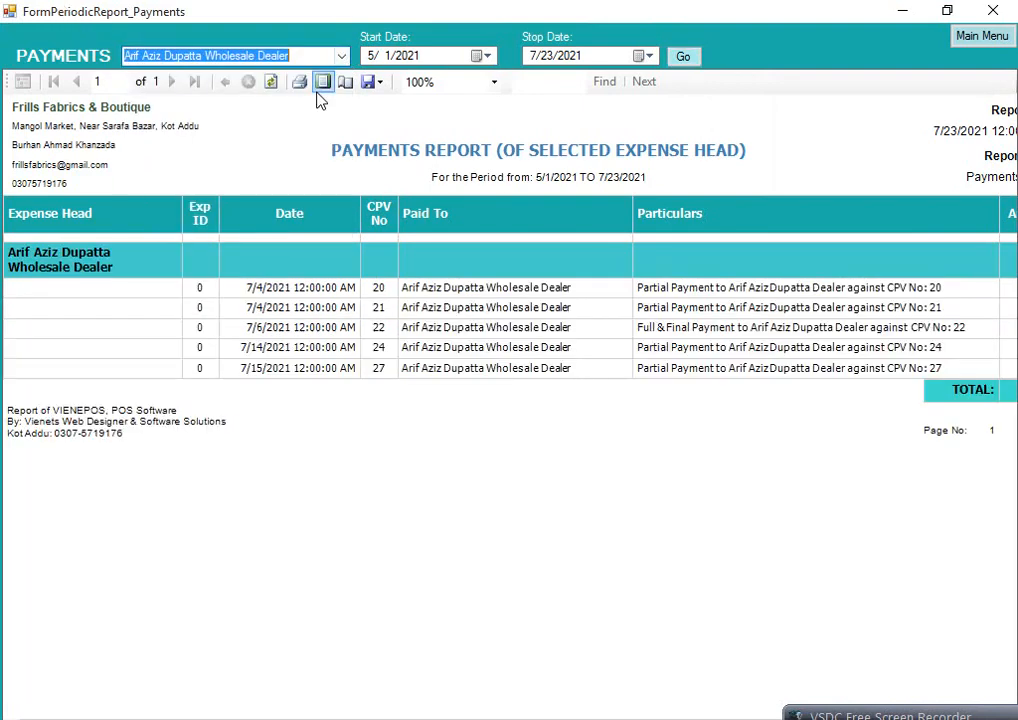
- Show the payments report for the BMG expense head, followed by the Electricity Bill expense head
click(341, 56)
click(275, 102)
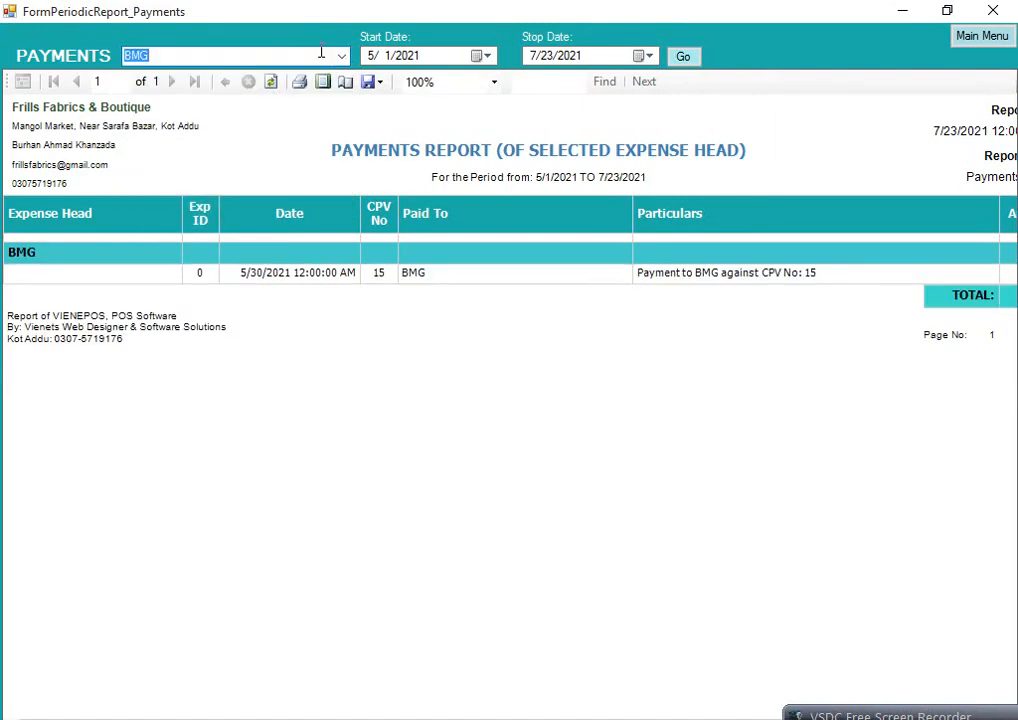
click(343, 57)
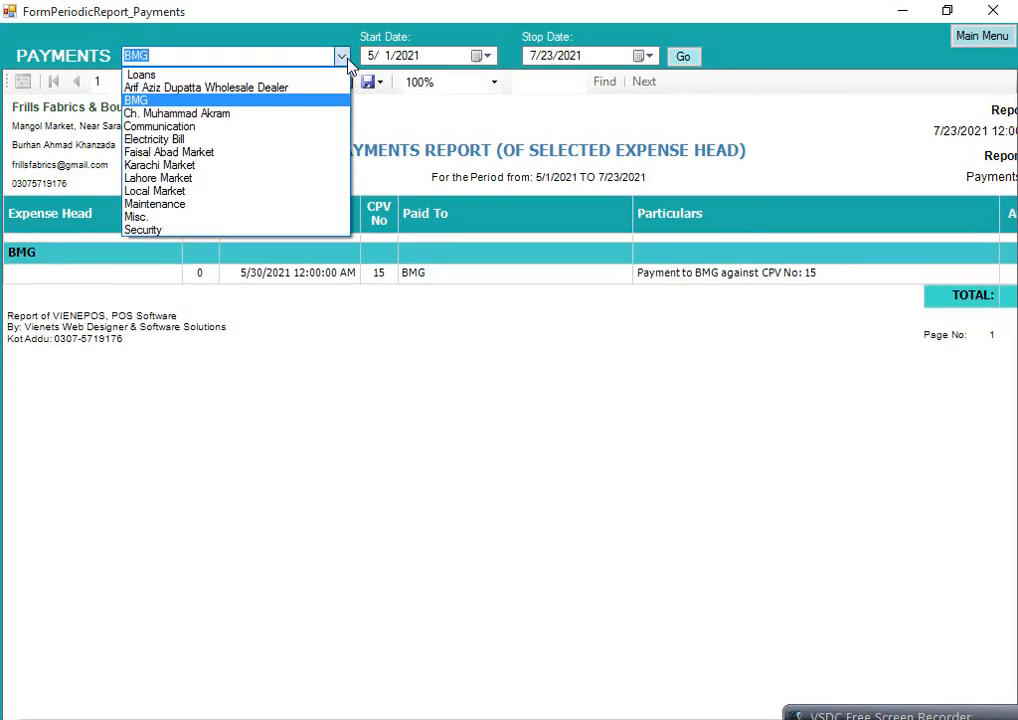
click(250, 139)
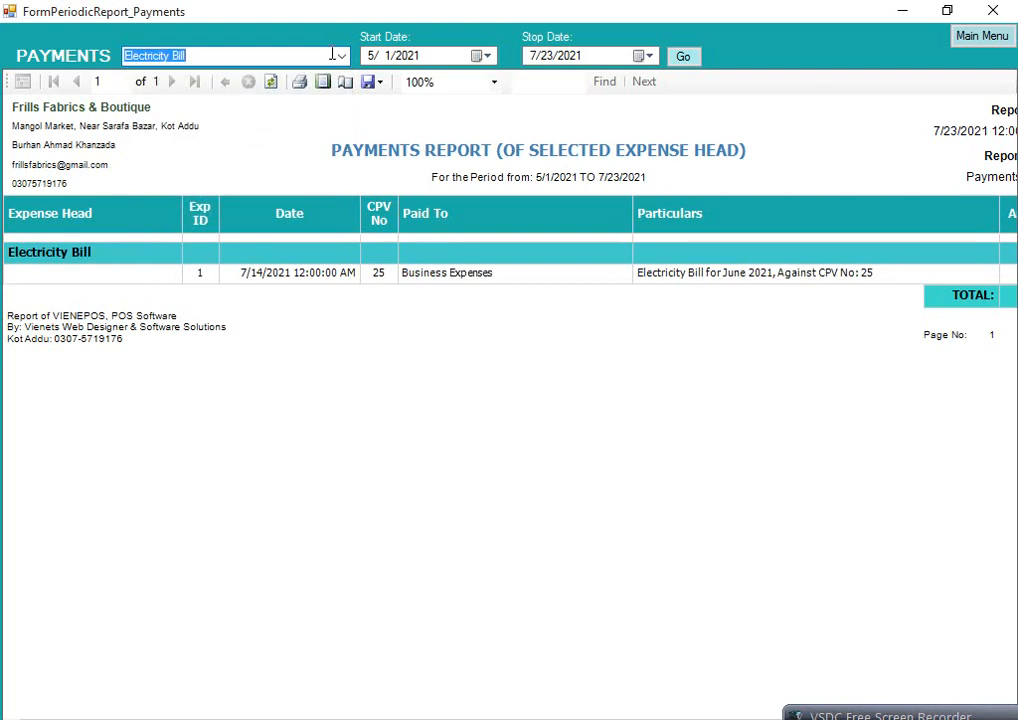
- Switch the payments report to the Karachi Market expense head and view its payment amounts and total
click(274, 55)
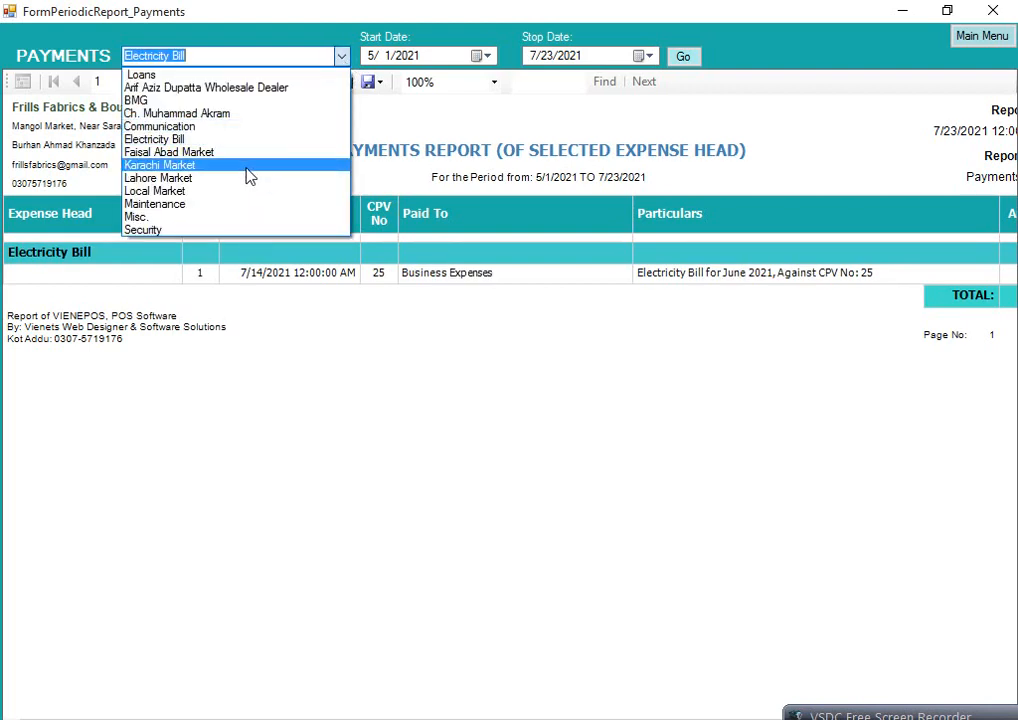
click(250, 165)
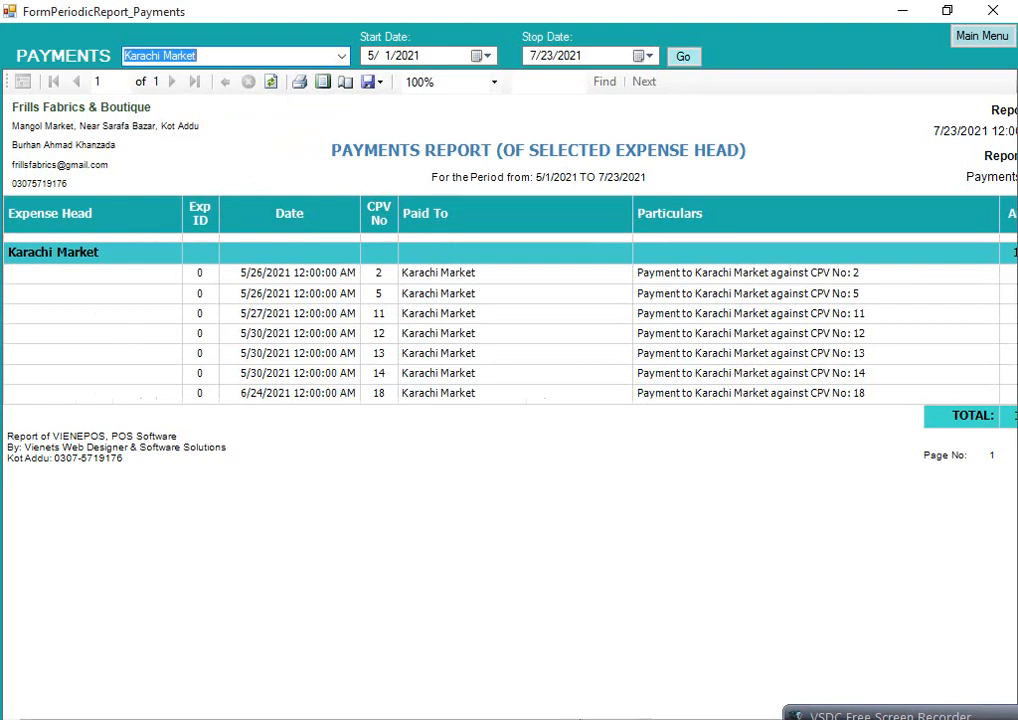
click(728, 715)
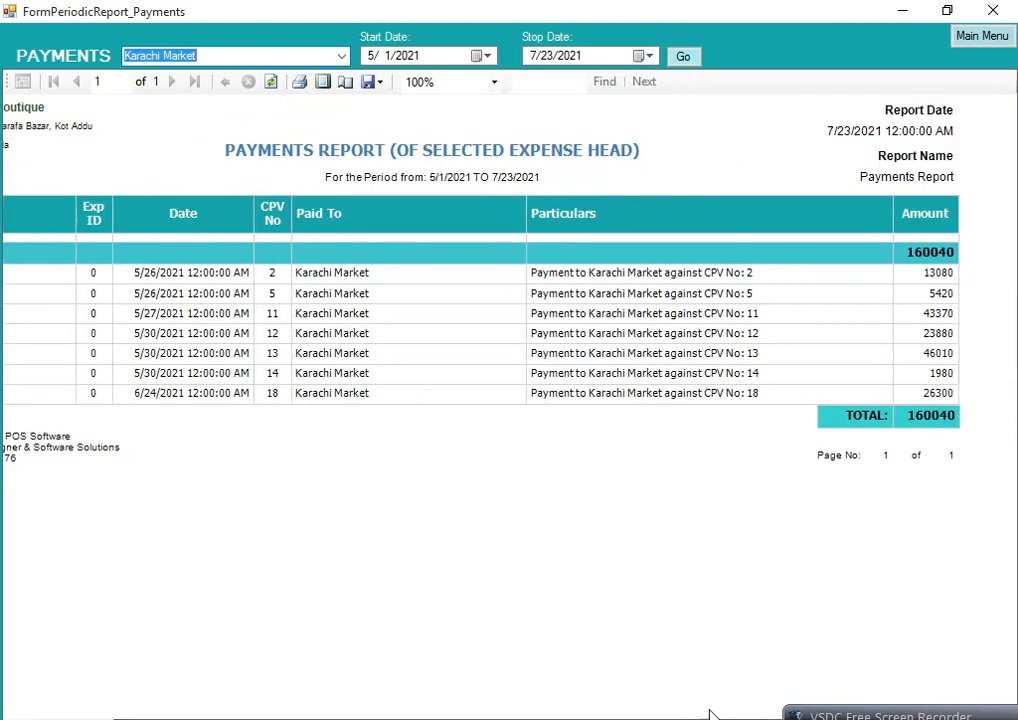
drag(728, 712, 630, 713)
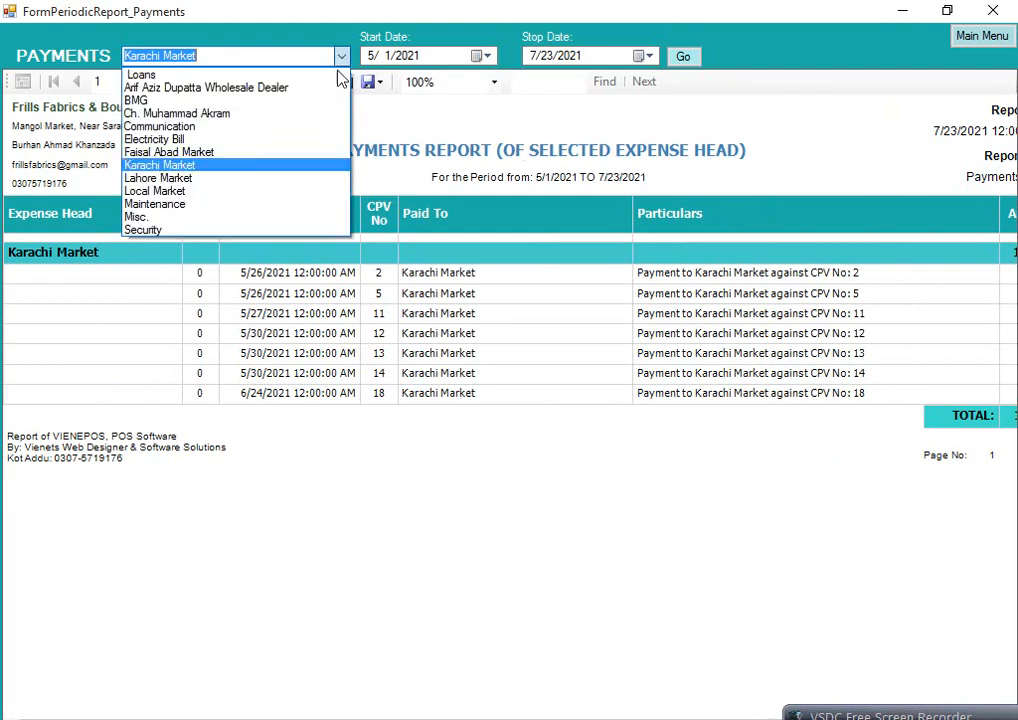
- Show the payments report for the Local Market expense head and return to the main menu
click(272, 55)
click(276, 190)
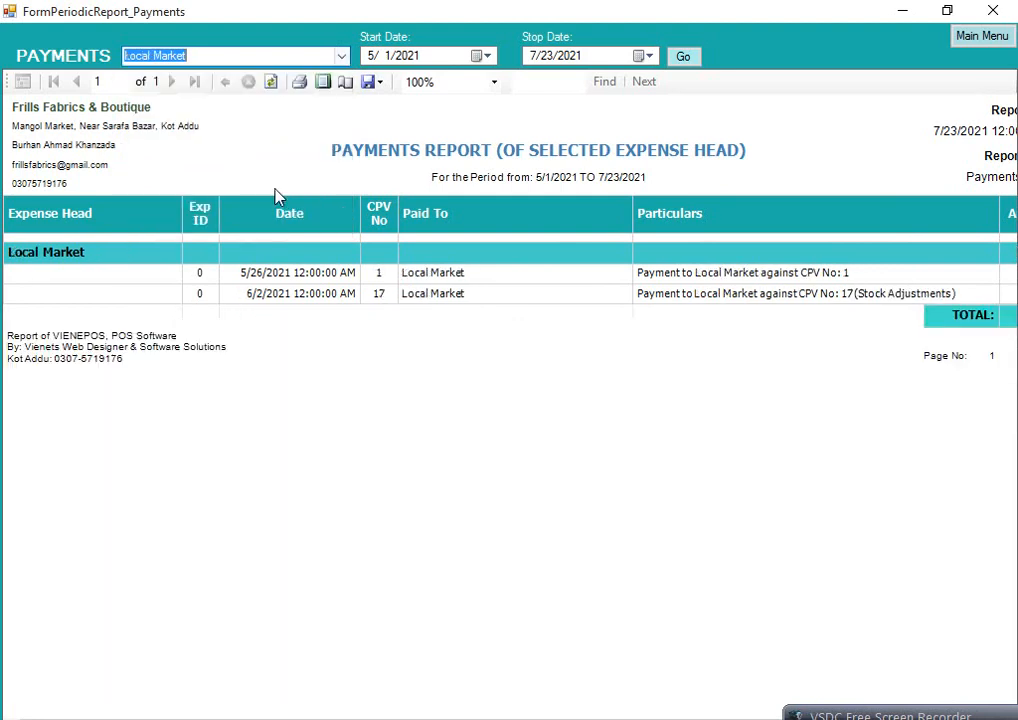
click(968, 38)
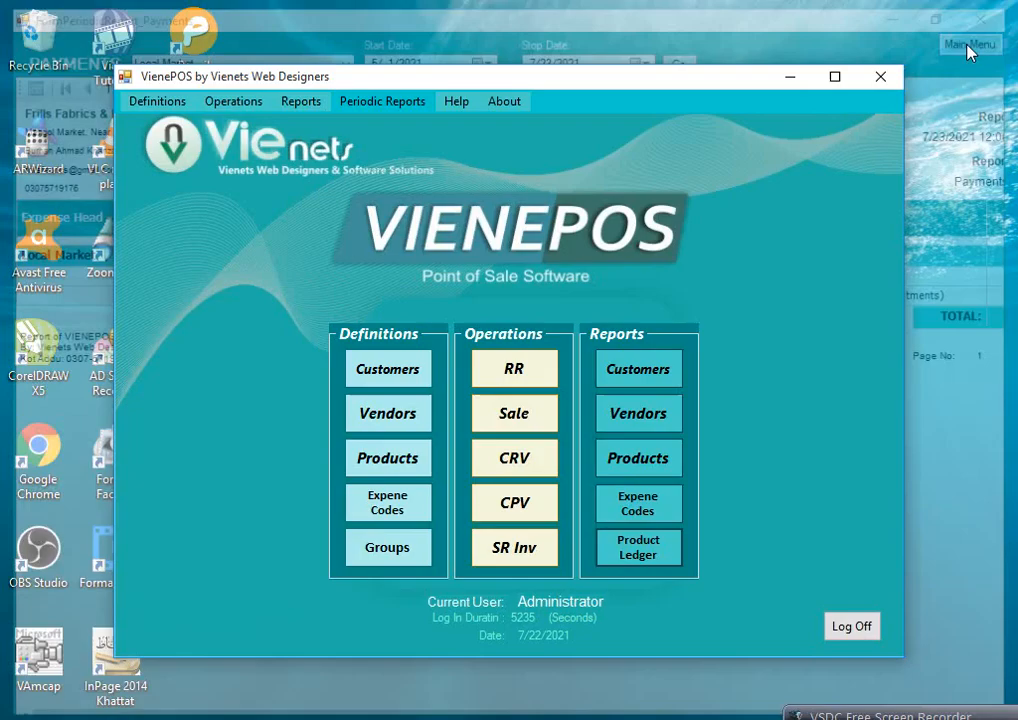
- Open the Product Ledger report and dismiss the start date prompt
click(300, 101)
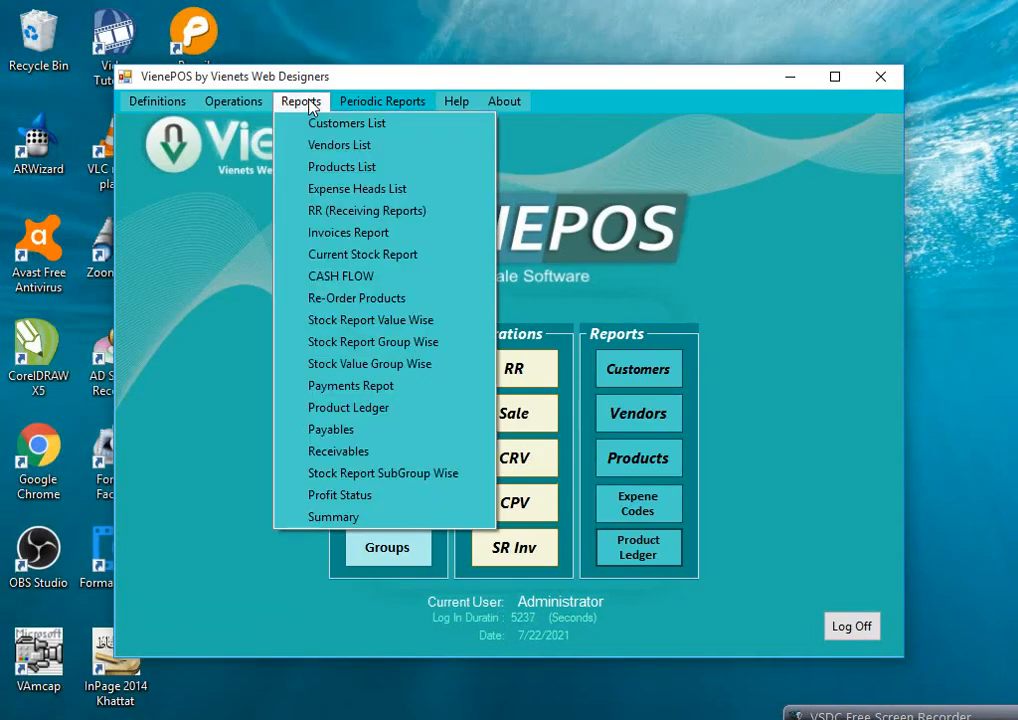
click(362, 412)
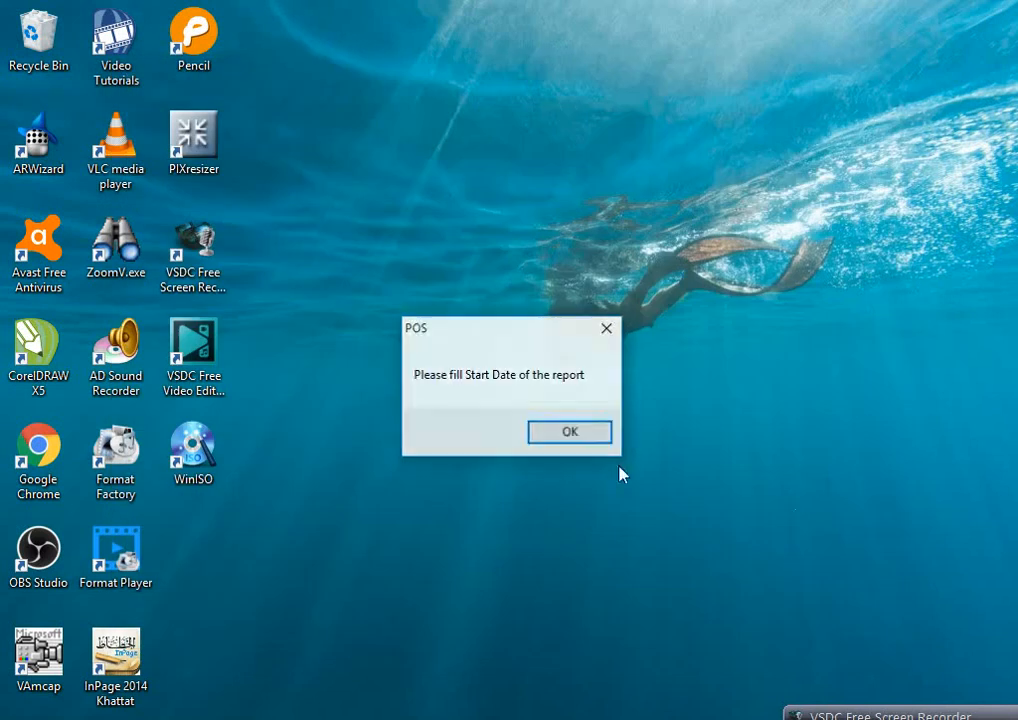
click(584, 436)
- Generate the product ledger for product ID 1 from 5/1/2021 to 7/23/2021
click(488, 58)
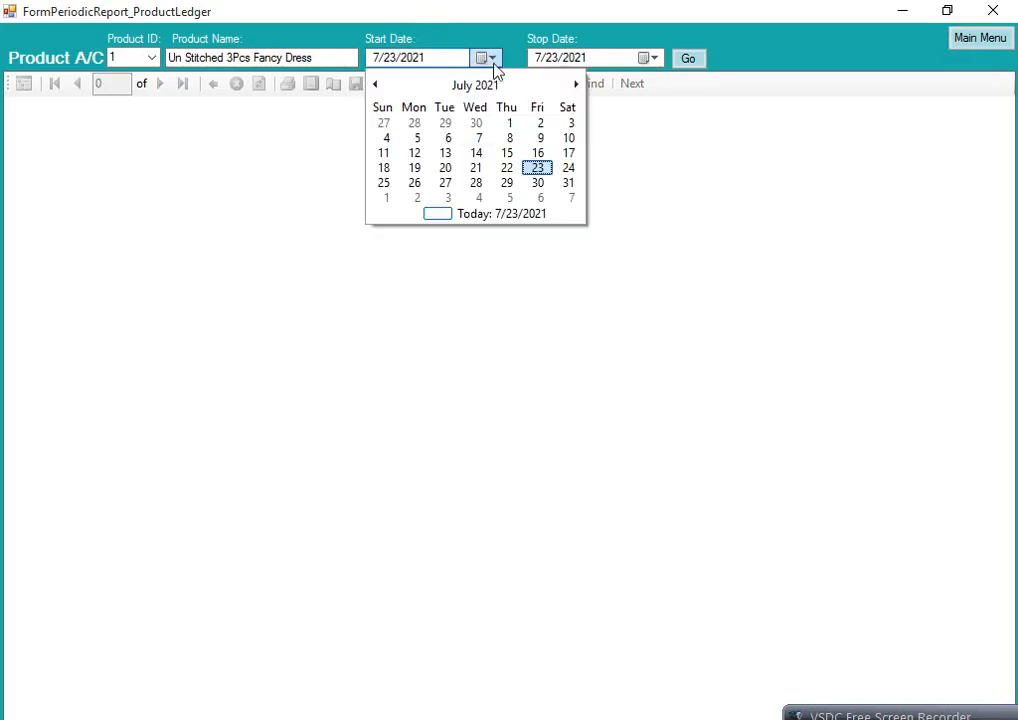
click(376, 85)
click(376, 85)
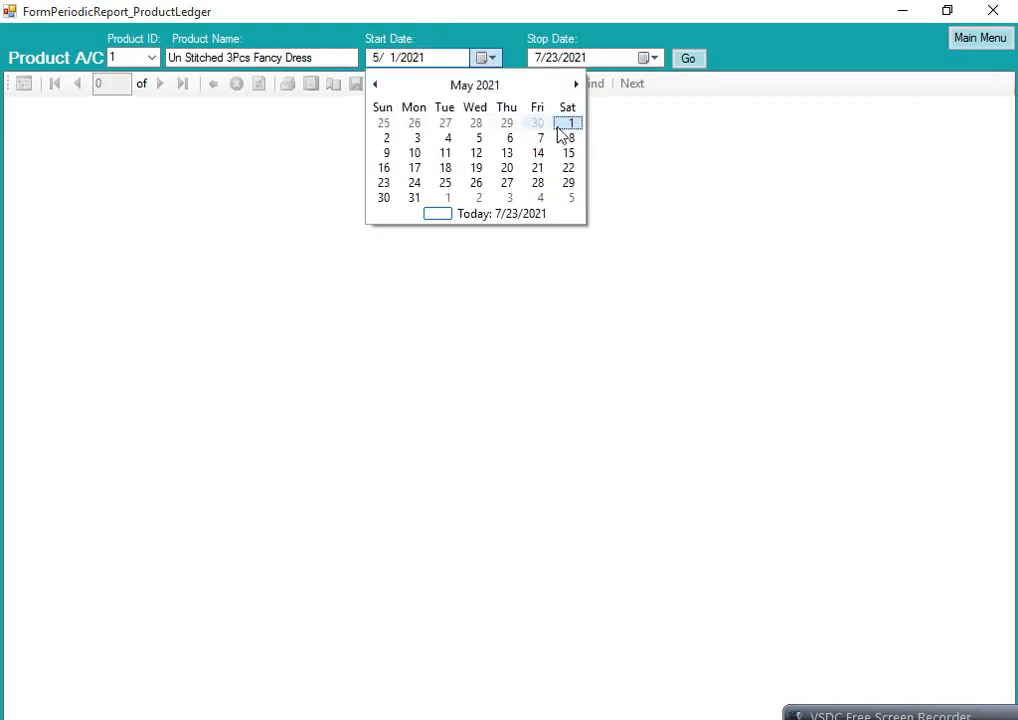
click(567, 124)
click(650, 58)
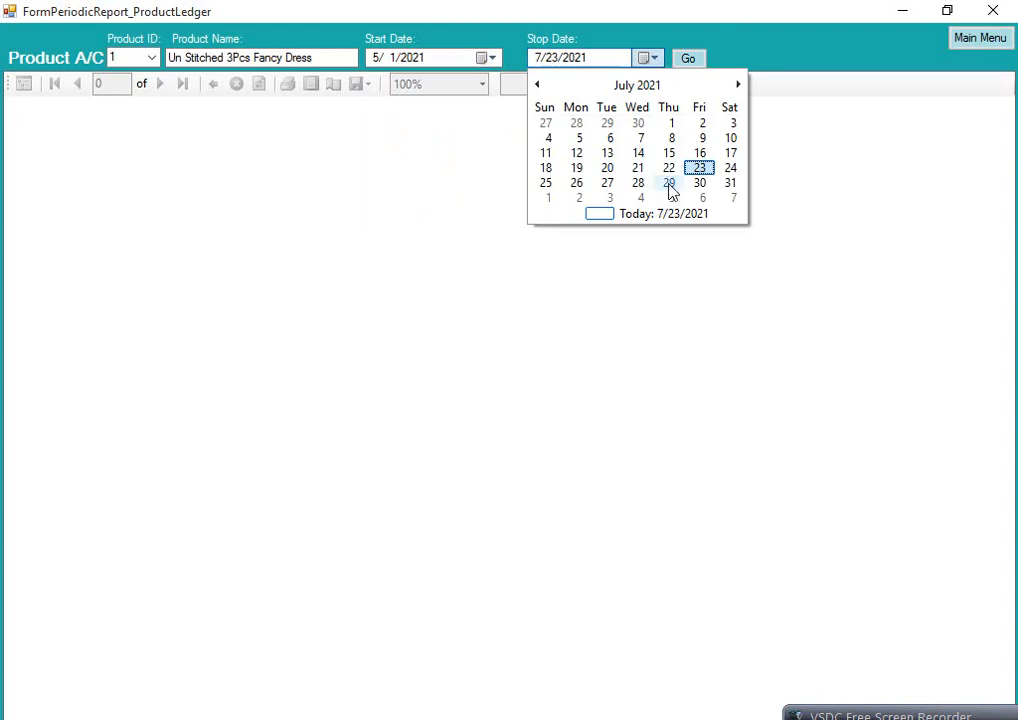
click(702, 157)
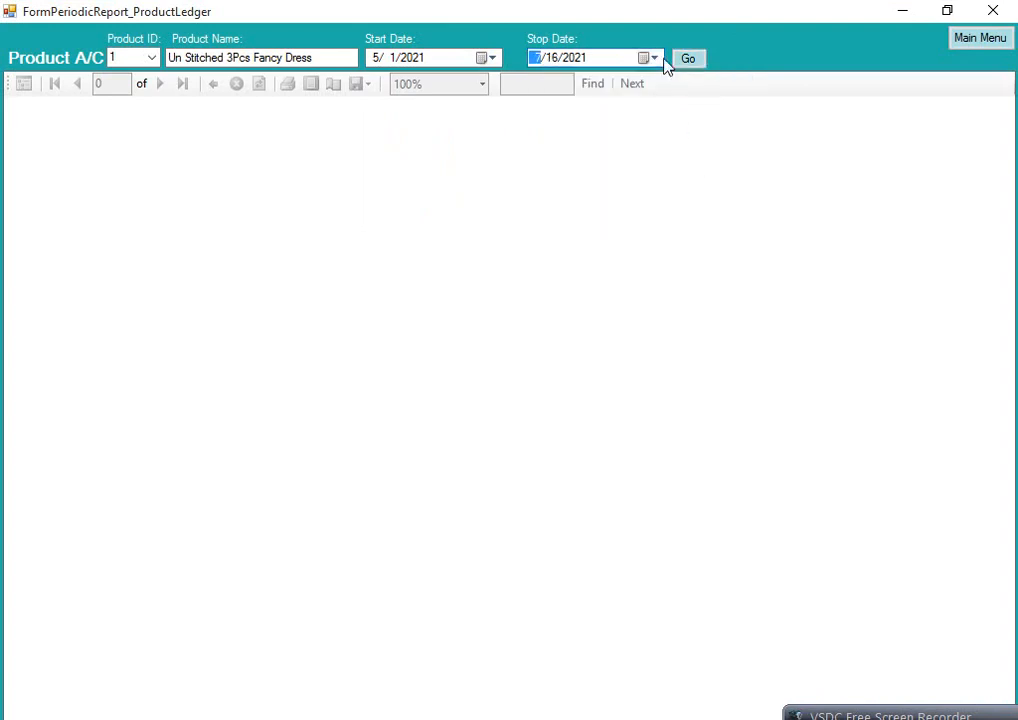
click(652, 59)
click(703, 169)
click(699, 62)
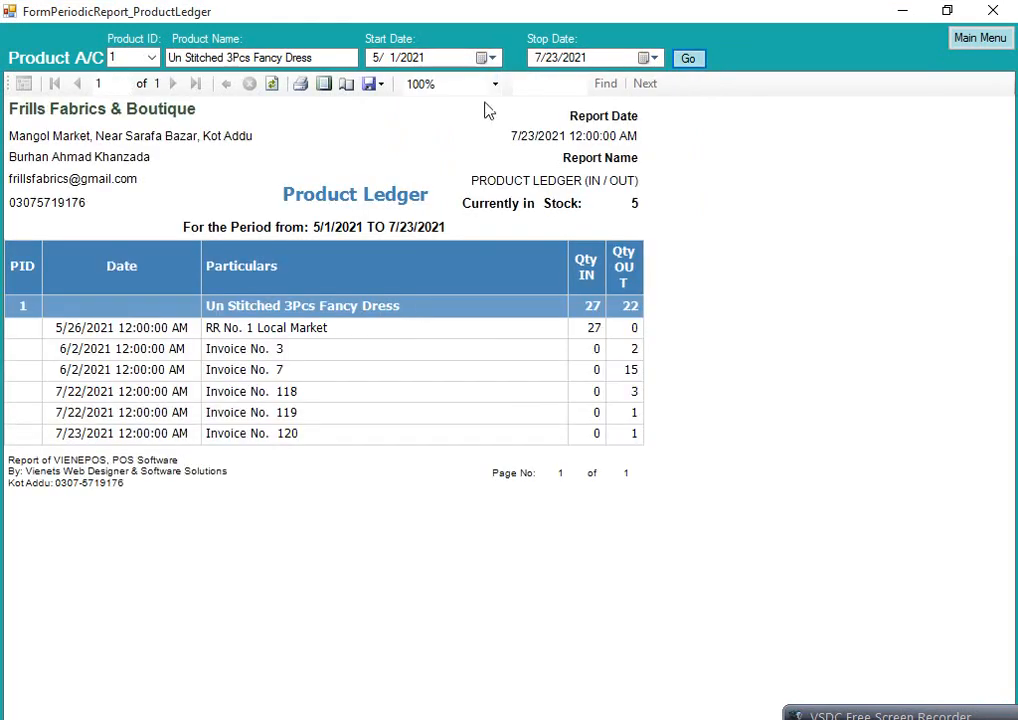
- View product 1's ledger in print layout at 100% zoom
click(329, 88)
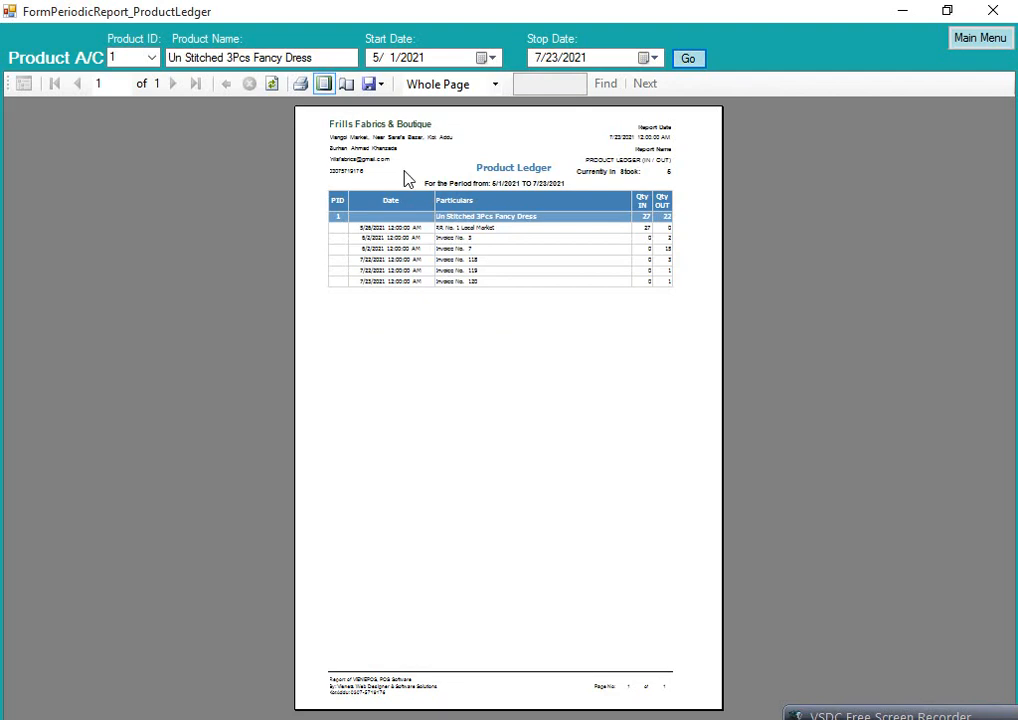
click(463, 86)
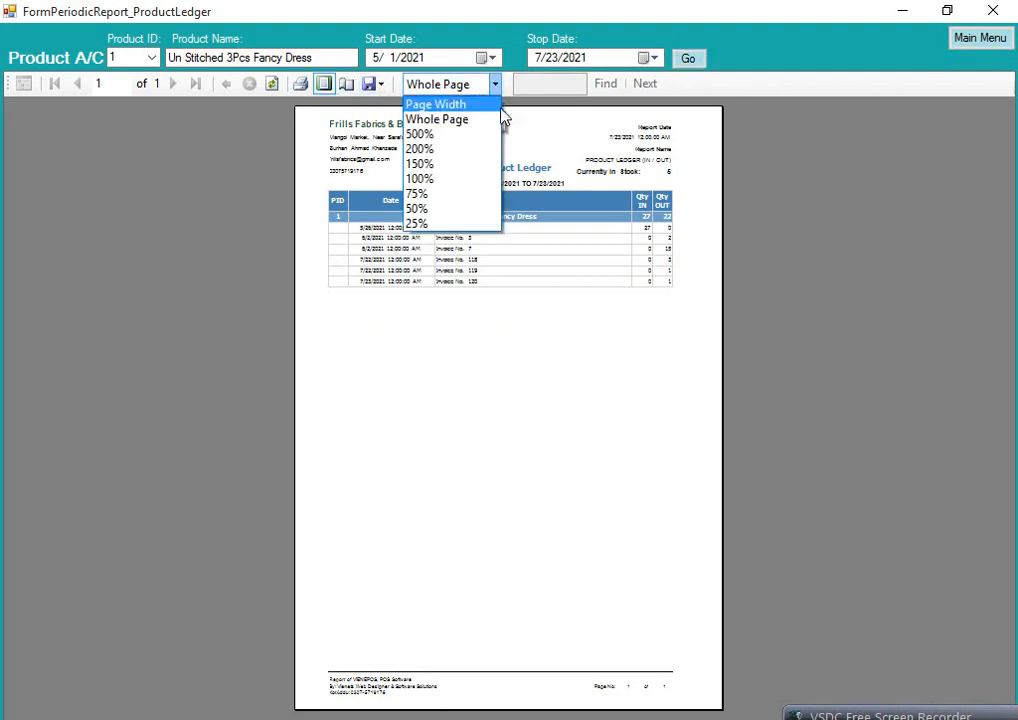
click(436, 176)
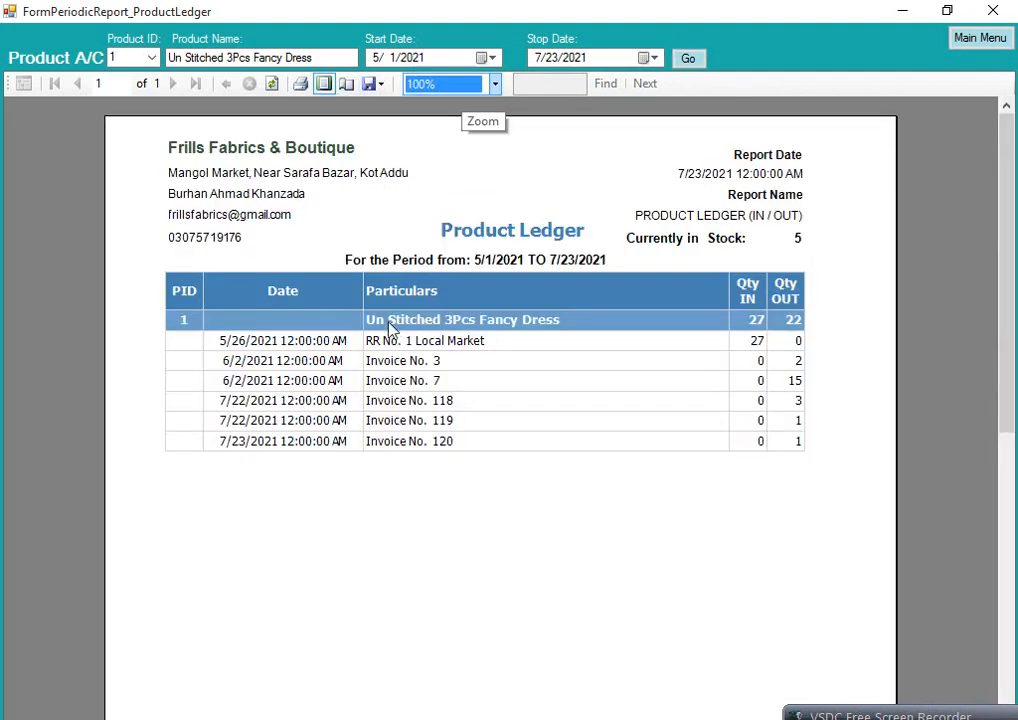
- Switch the product ledger to product ID 22 and return to the main menu
click(151, 60)
click(138, 346)
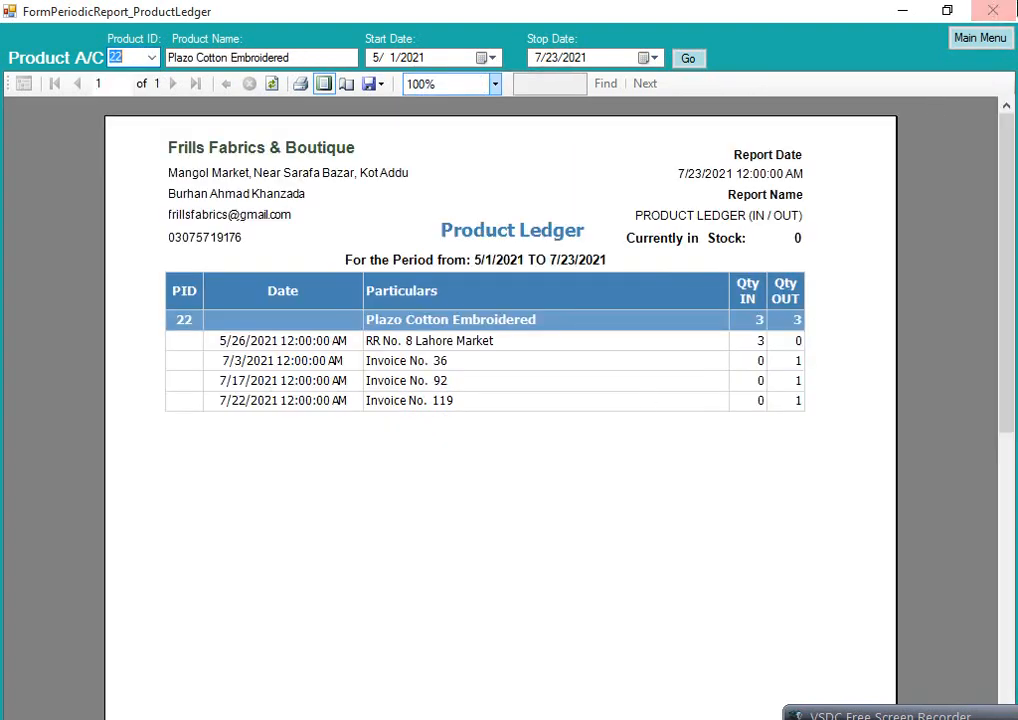
click(977, 38)
- Open the overall Payables report, view its balance column, and return to the main menu
click(301, 101)
click(318, 516)
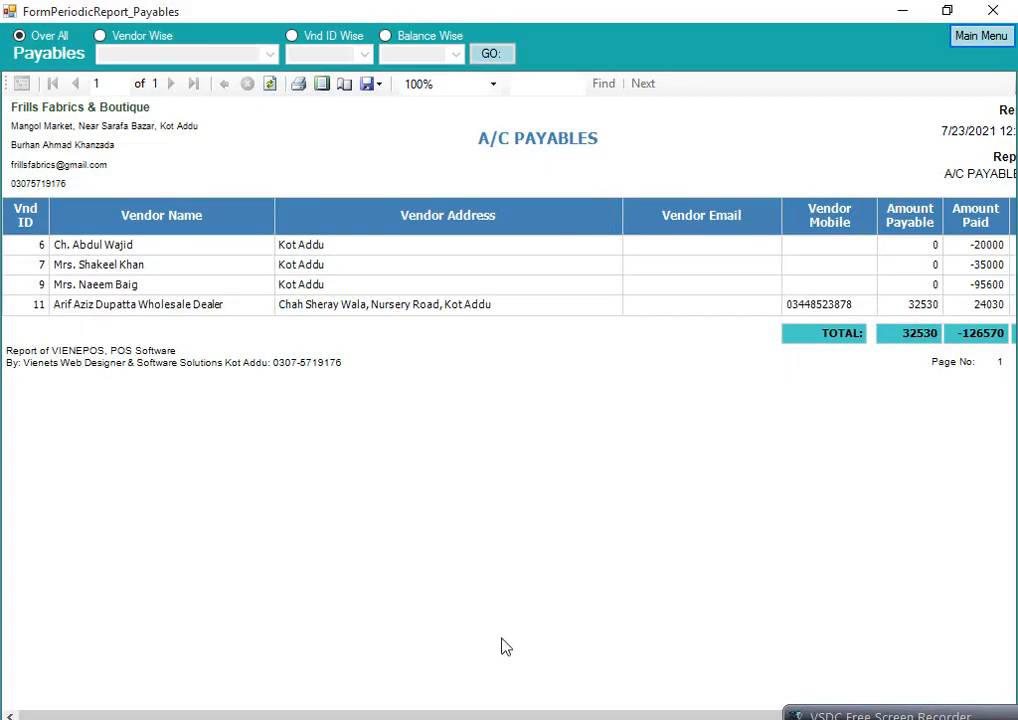
drag(477, 711, 573, 711)
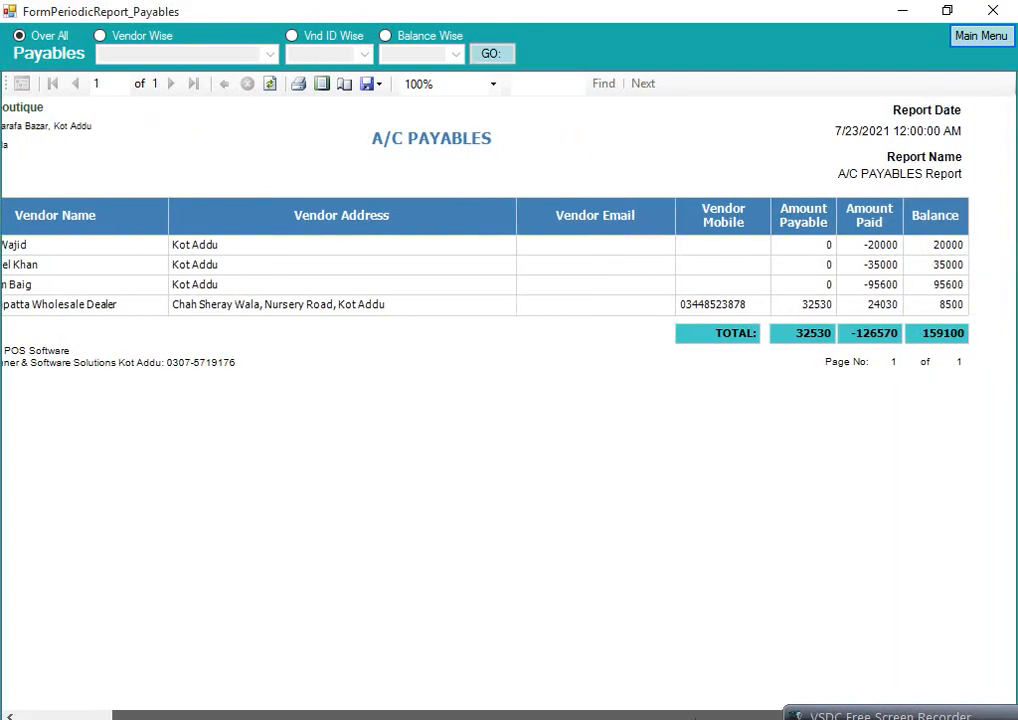
drag(573, 714, 468, 714)
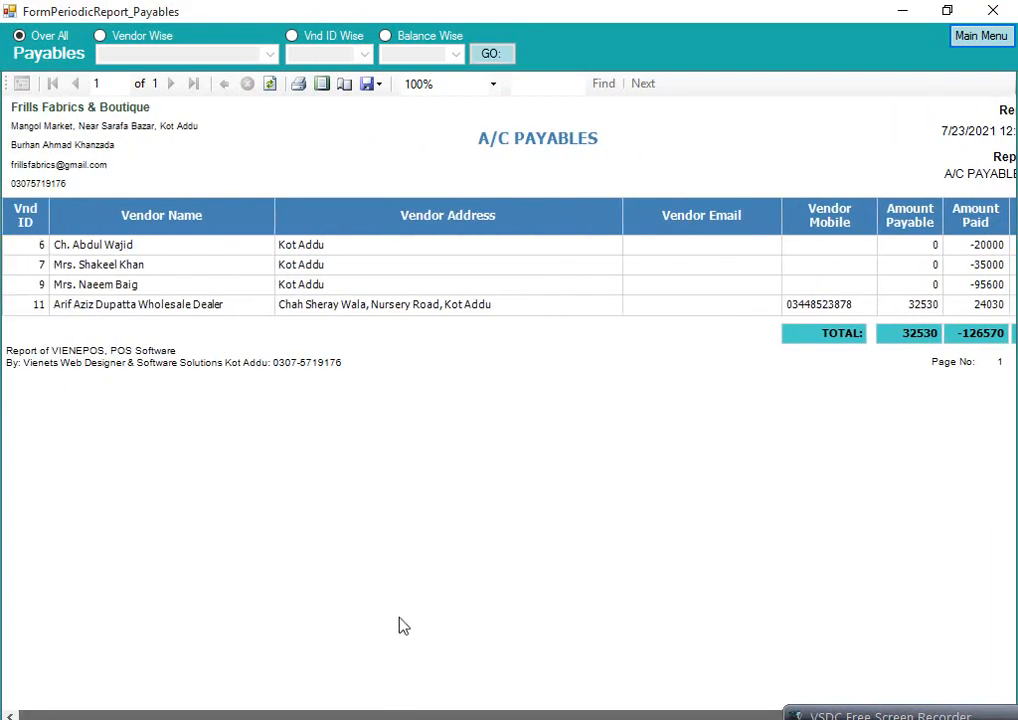
click(977, 56)
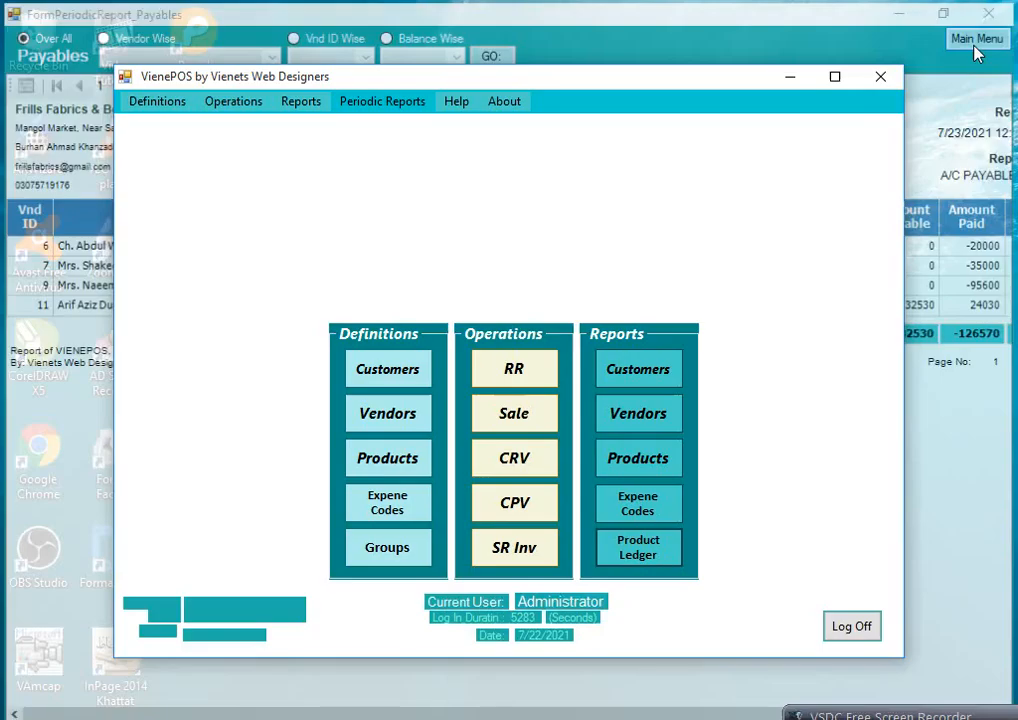
- Open the overall Receivables report, view it in print layout, and return to the main menu
click(299, 100)
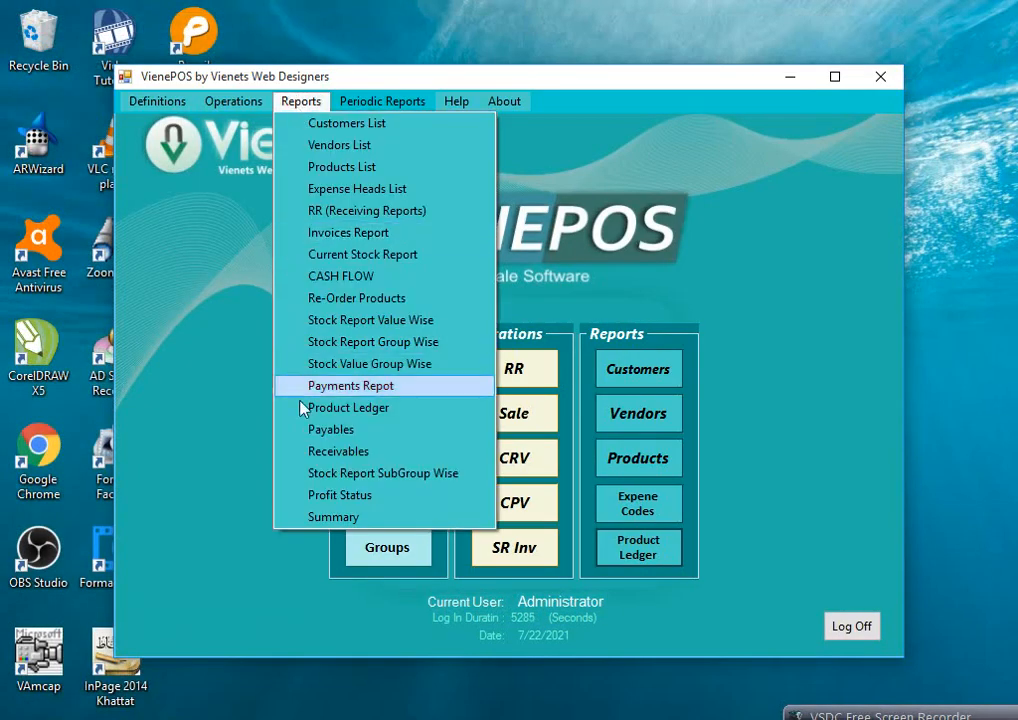
click(319, 451)
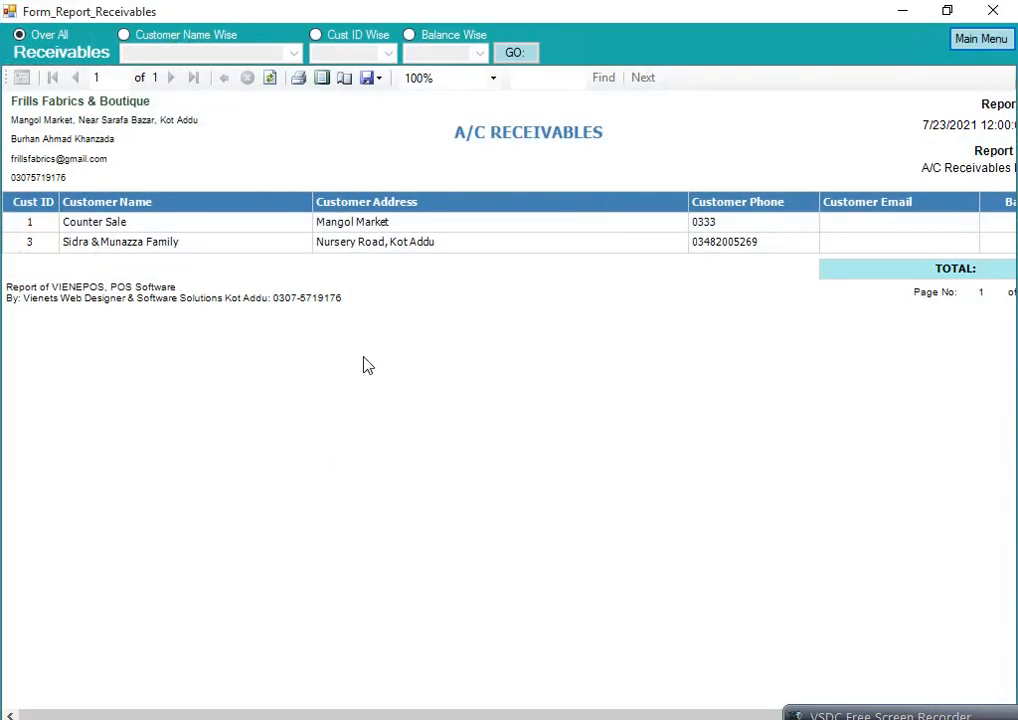
click(324, 80)
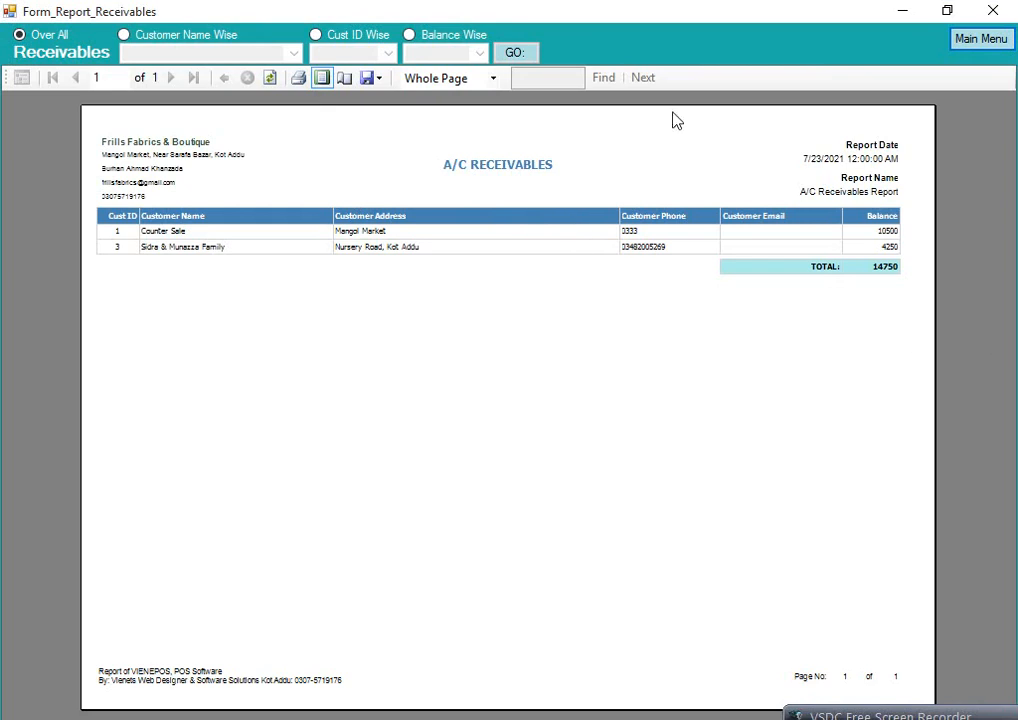
click(981, 40)
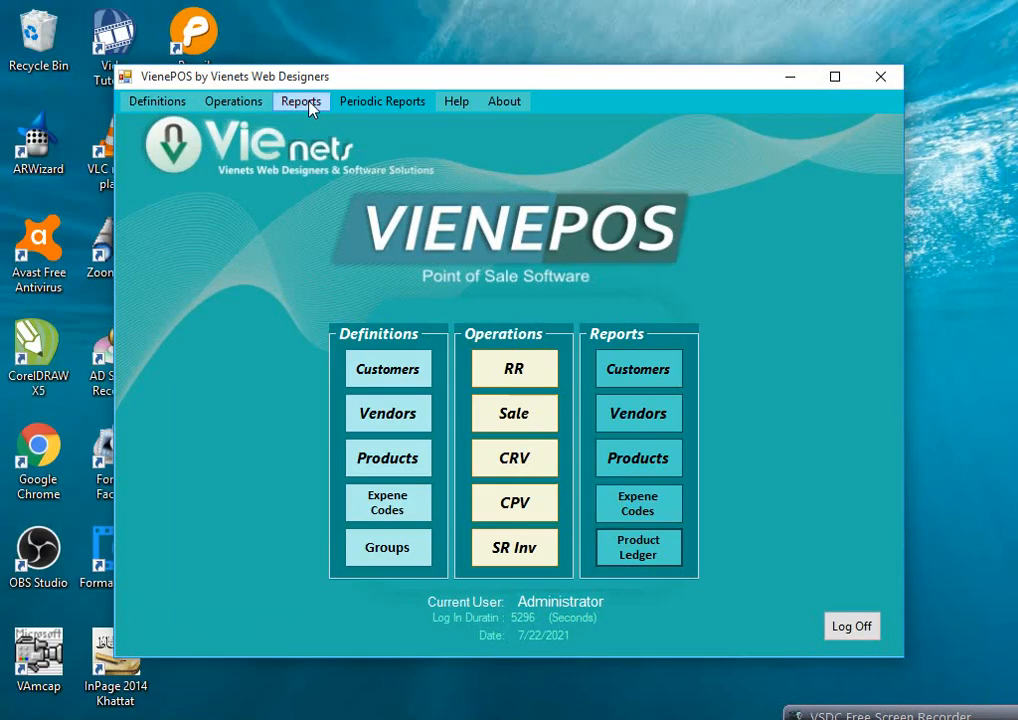
- Open the Stock Report SubGroup Wise and view it in print layout at 100% zoom
click(309, 105)
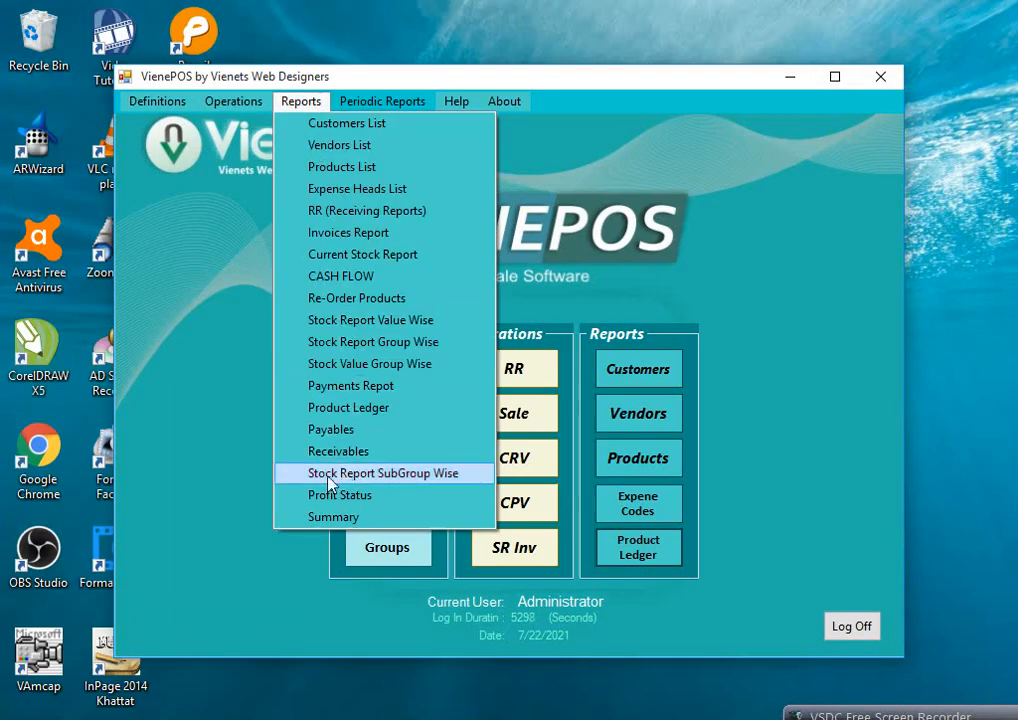
click(438, 481)
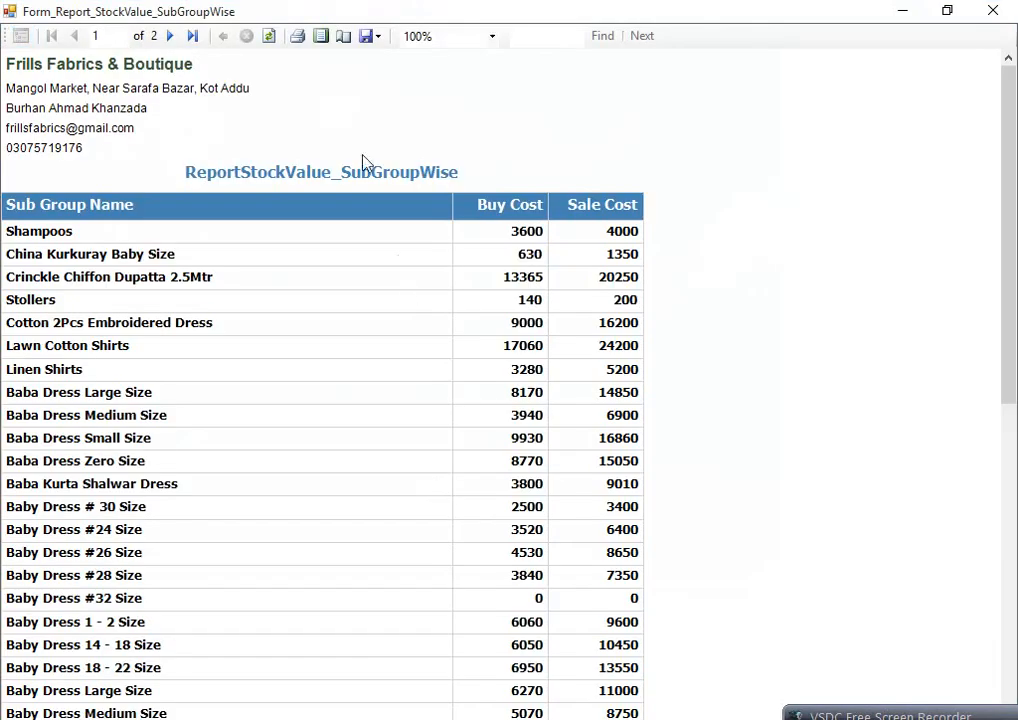
click(320, 37)
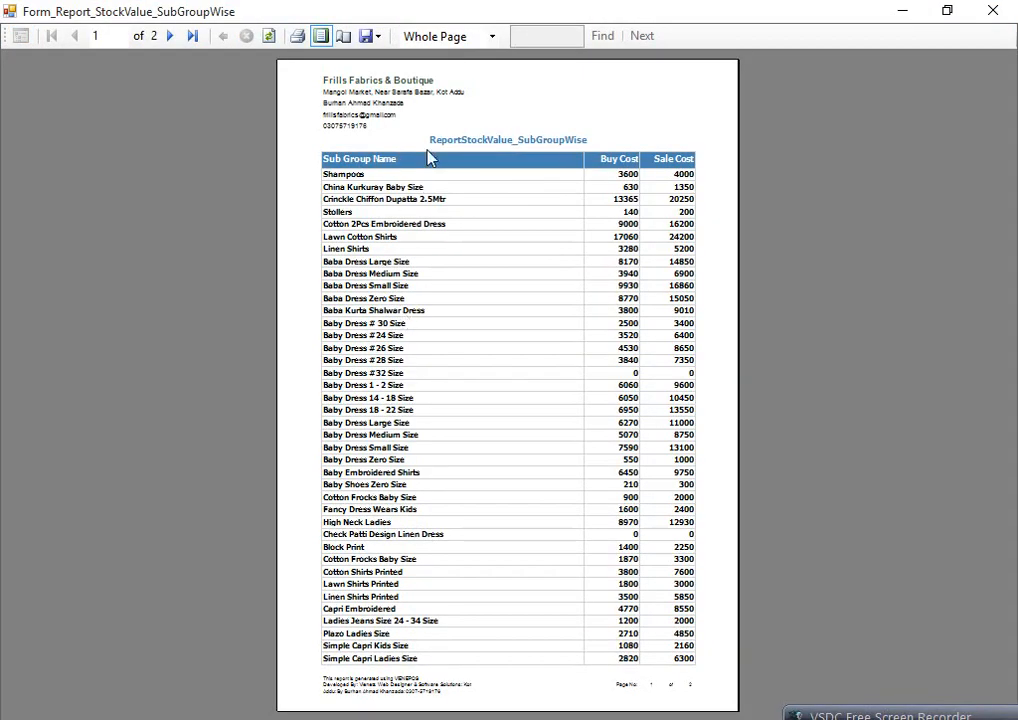
click(460, 37)
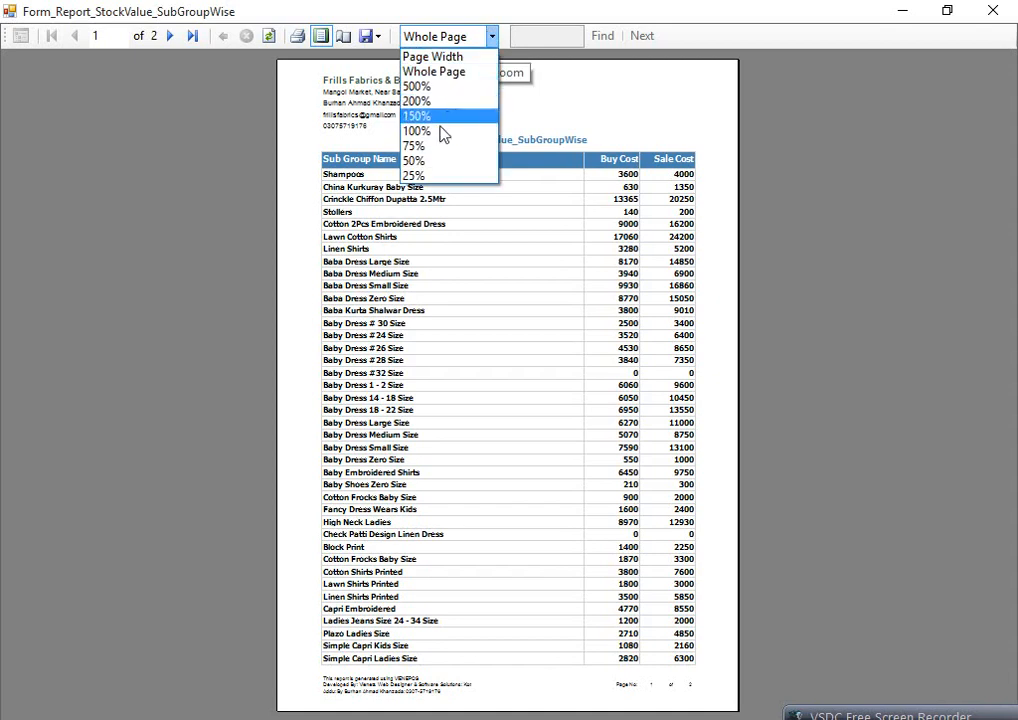
click(433, 148)
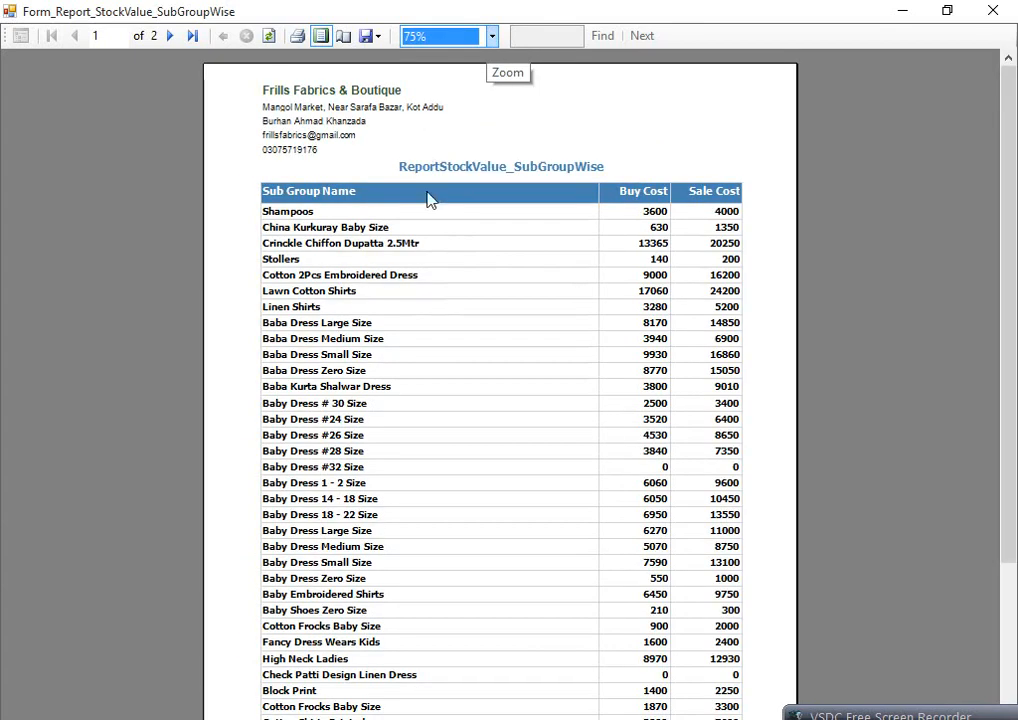
click(493, 37)
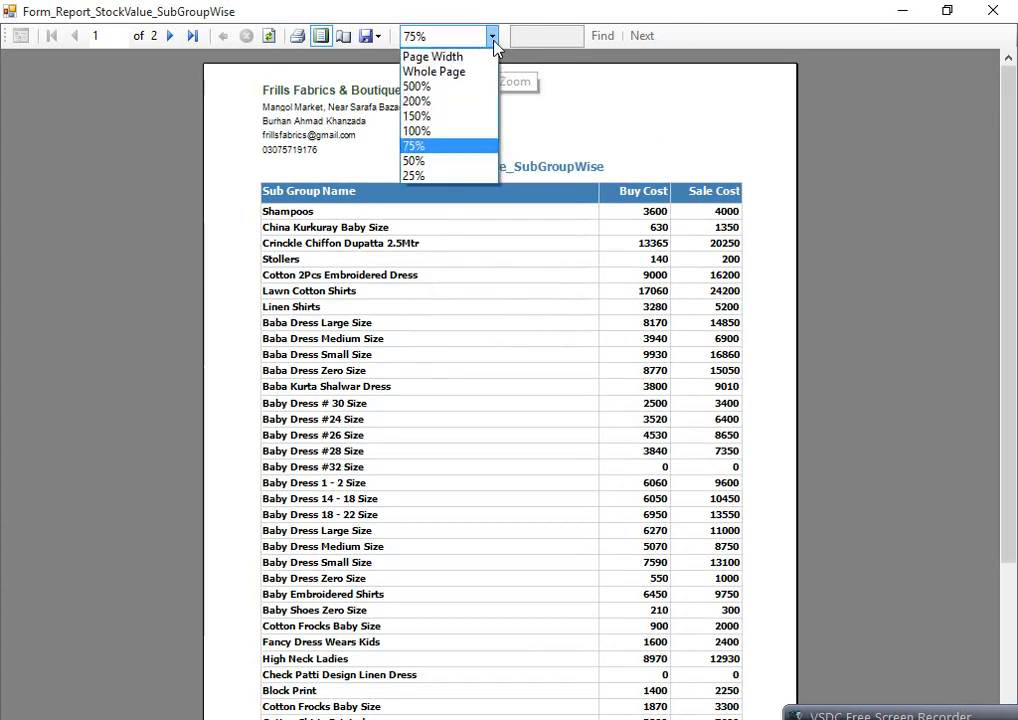
click(436, 130)
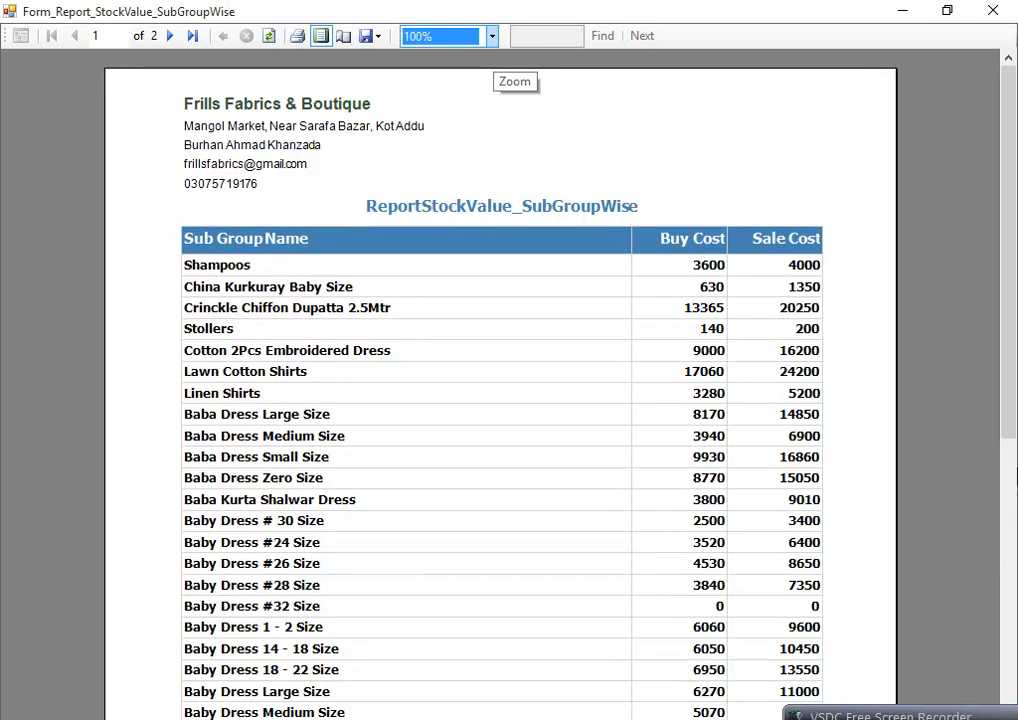
- Examine both pages of the sub-group stock value report, including the totals row, and close the report
drag(1013, 330, 1012, 397)
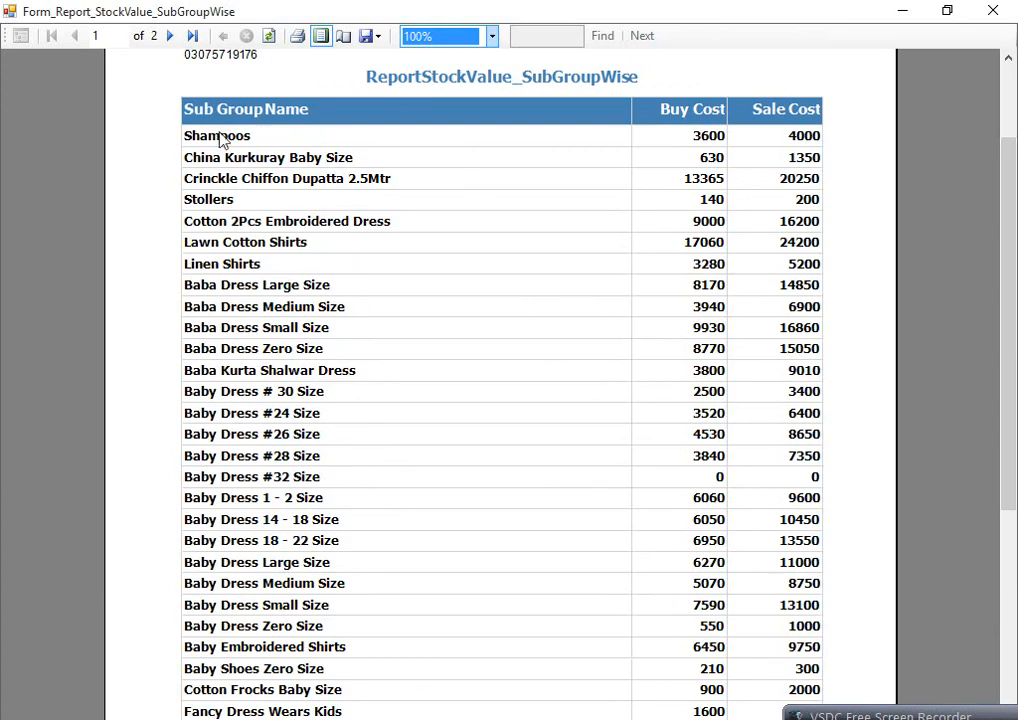
scroll(1010, 360, down, 1)
drag(1013, 375, 1011, 595)
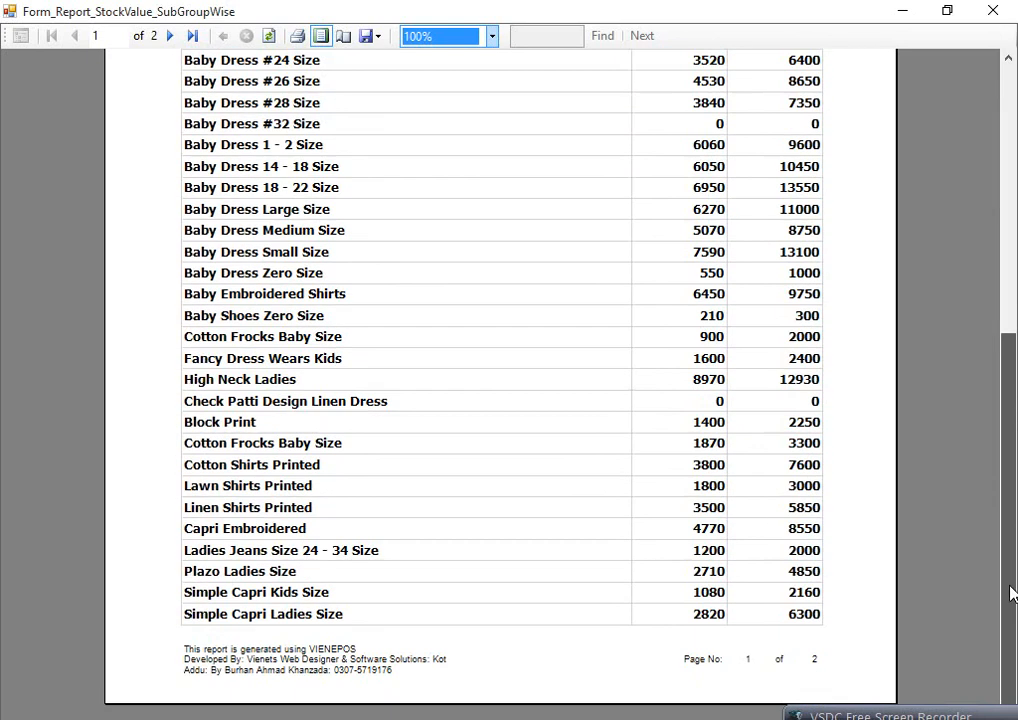
click(196, 36)
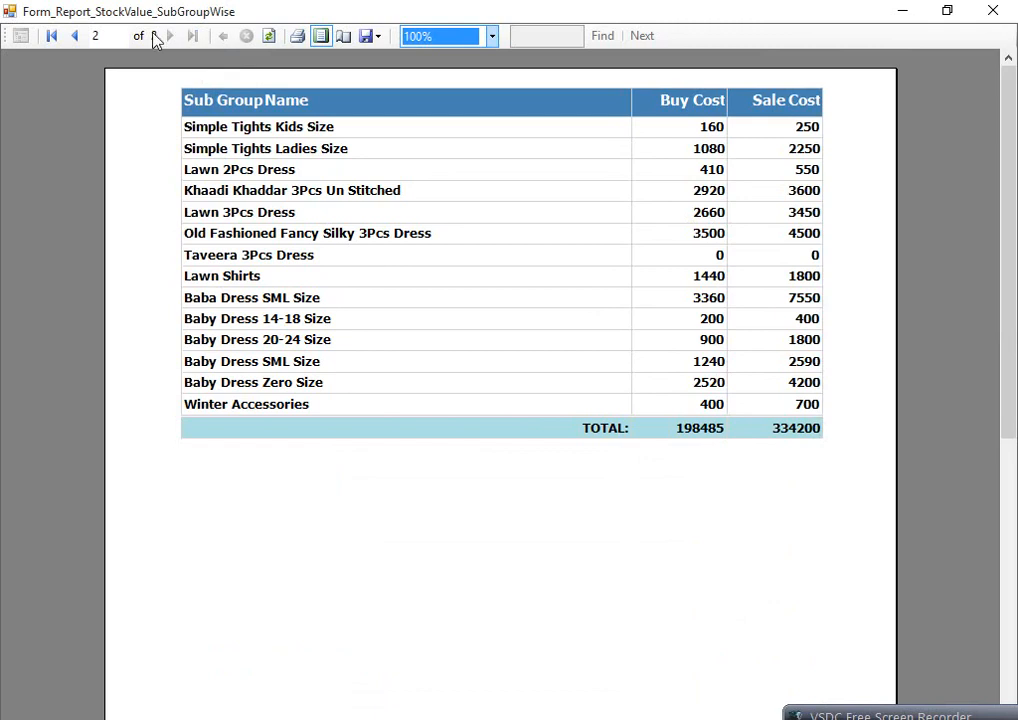
click(78, 38)
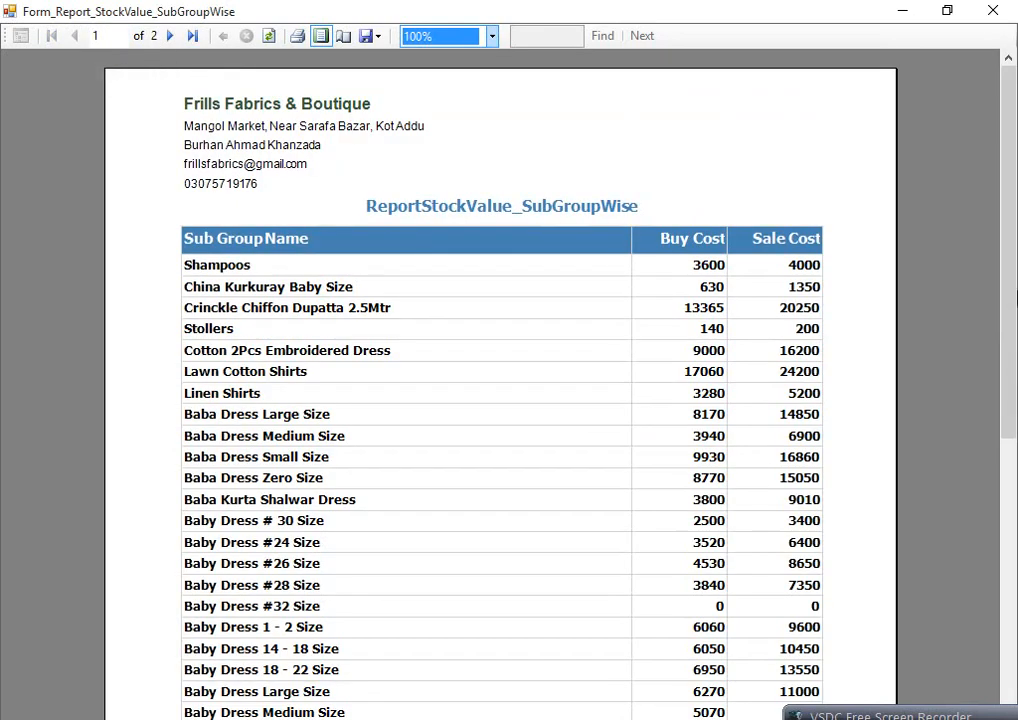
click(993, 10)
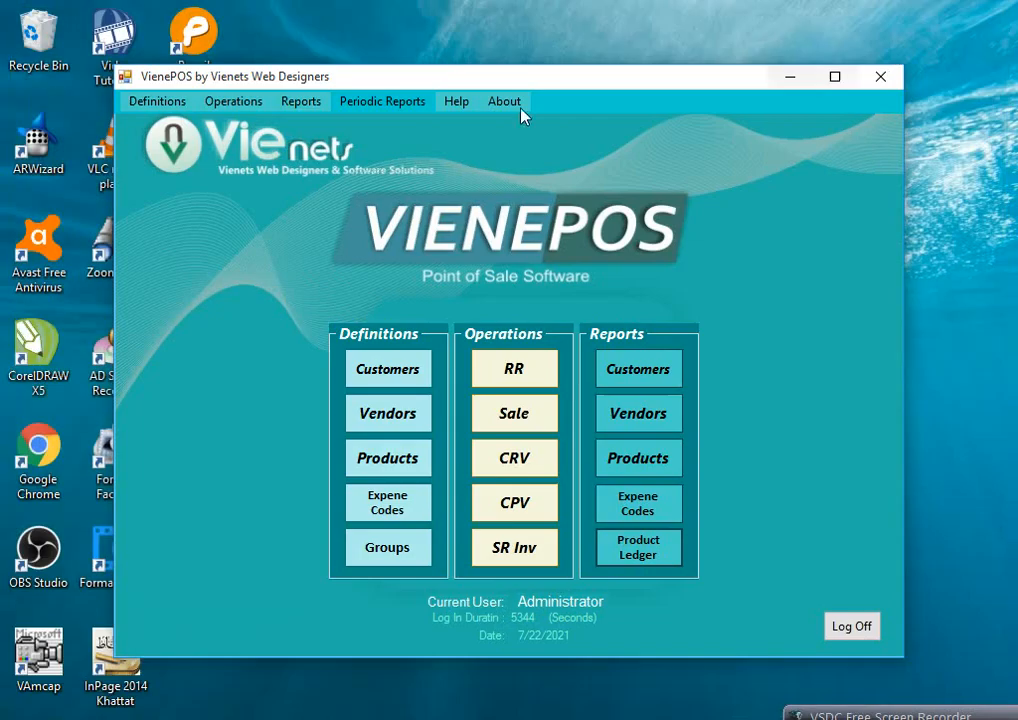
- Open the Profit Status report, show the daily profits through the latest date, and return to the main menu
click(297, 101)
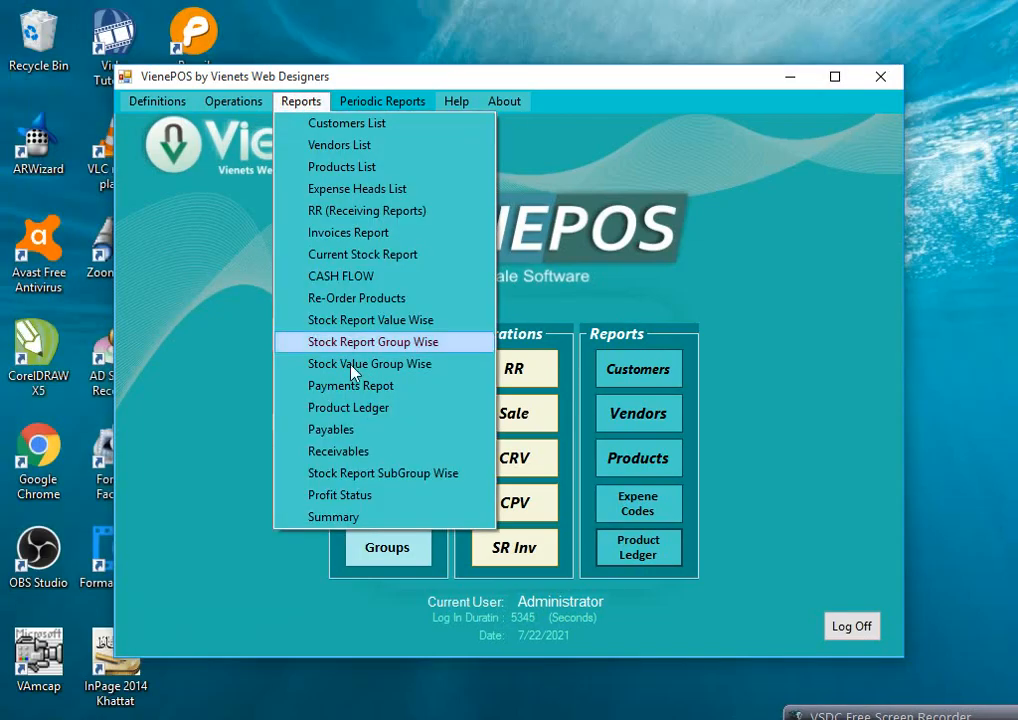
click(370, 496)
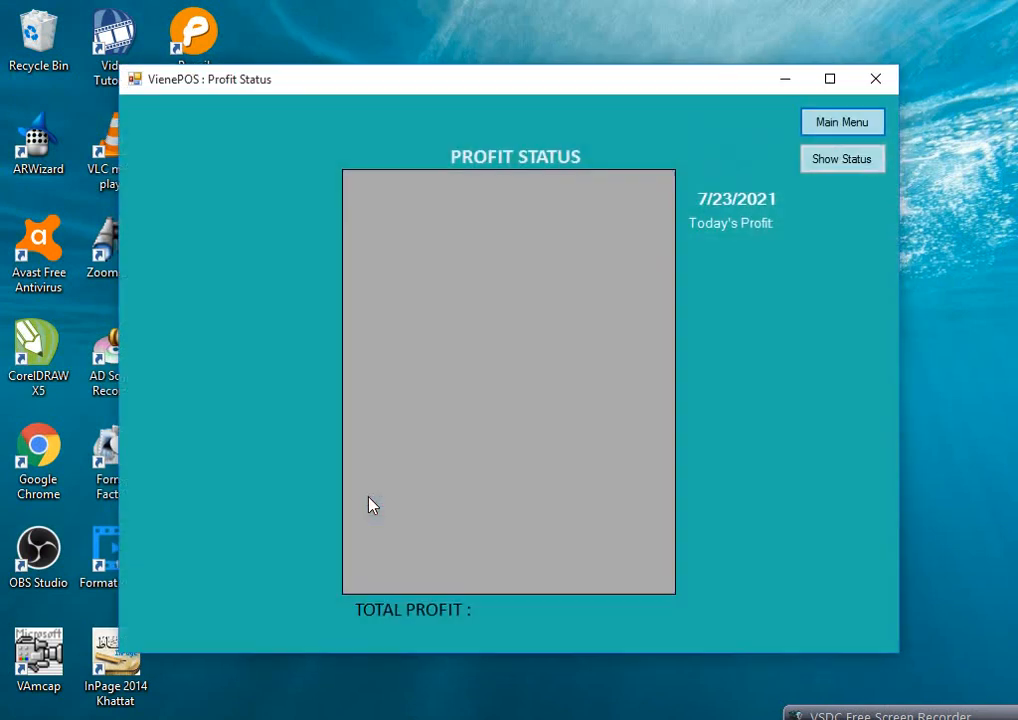
click(874, 170)
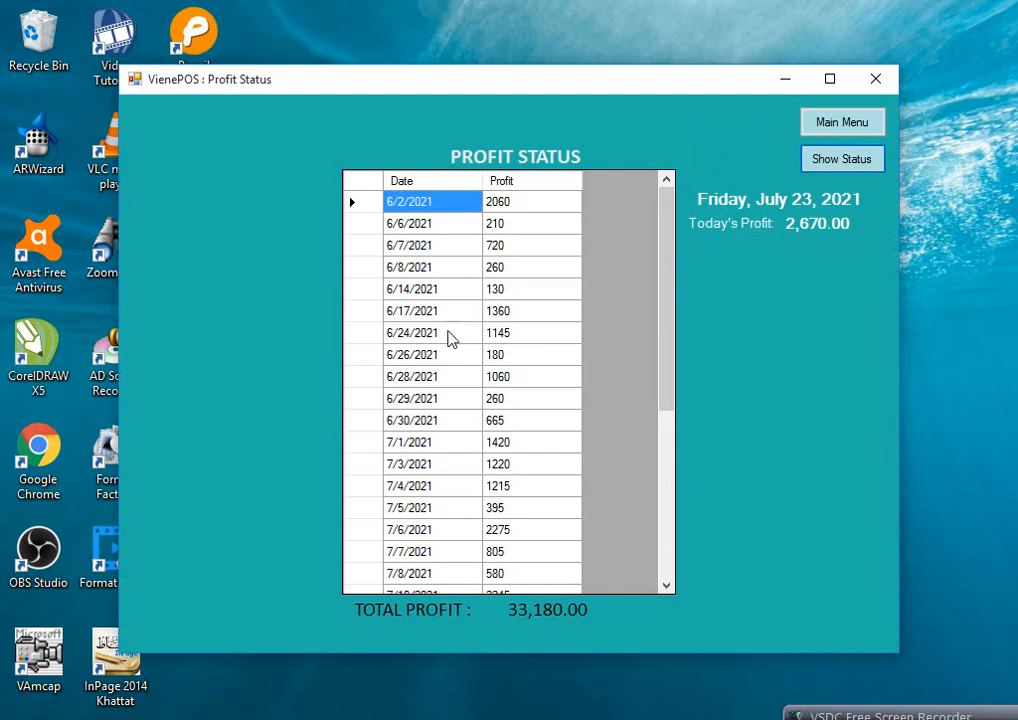
drag(663, 322, 652, 500)
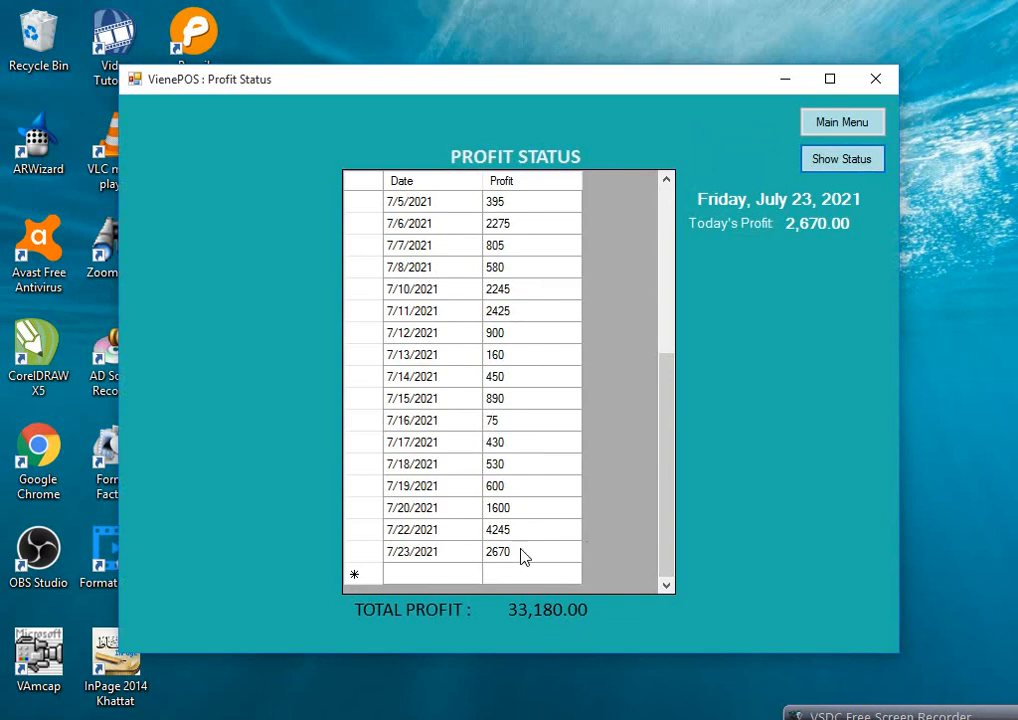
click(844, 124)
- Open the Summary report and view the daily status for July 22 and July 21, 2021
click(303, 101)
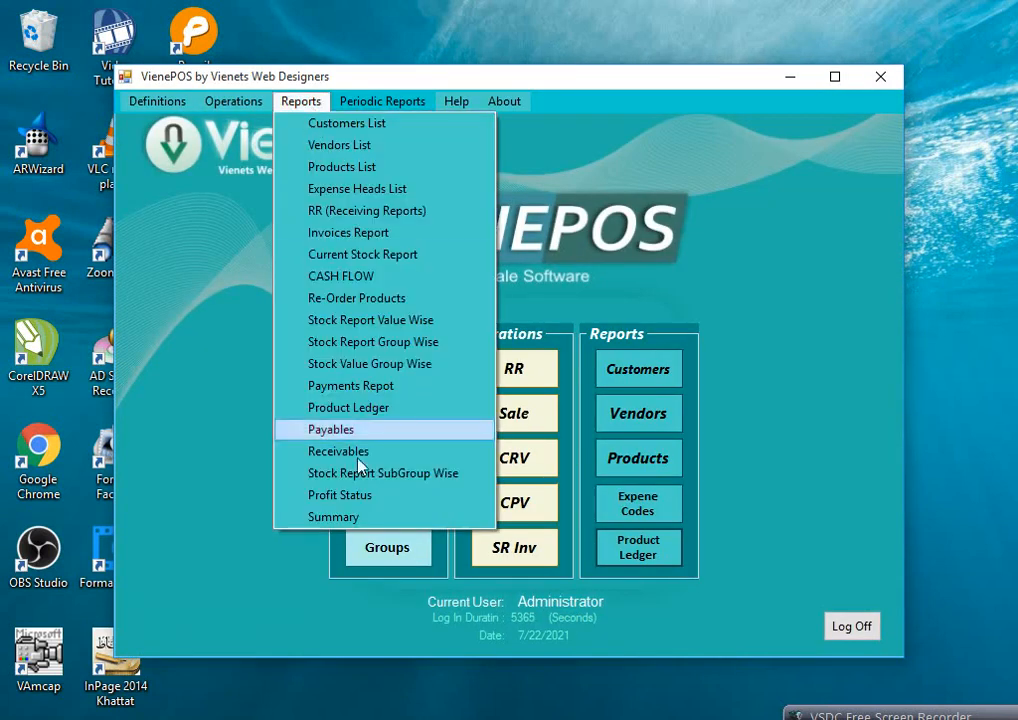
click(358, 517)
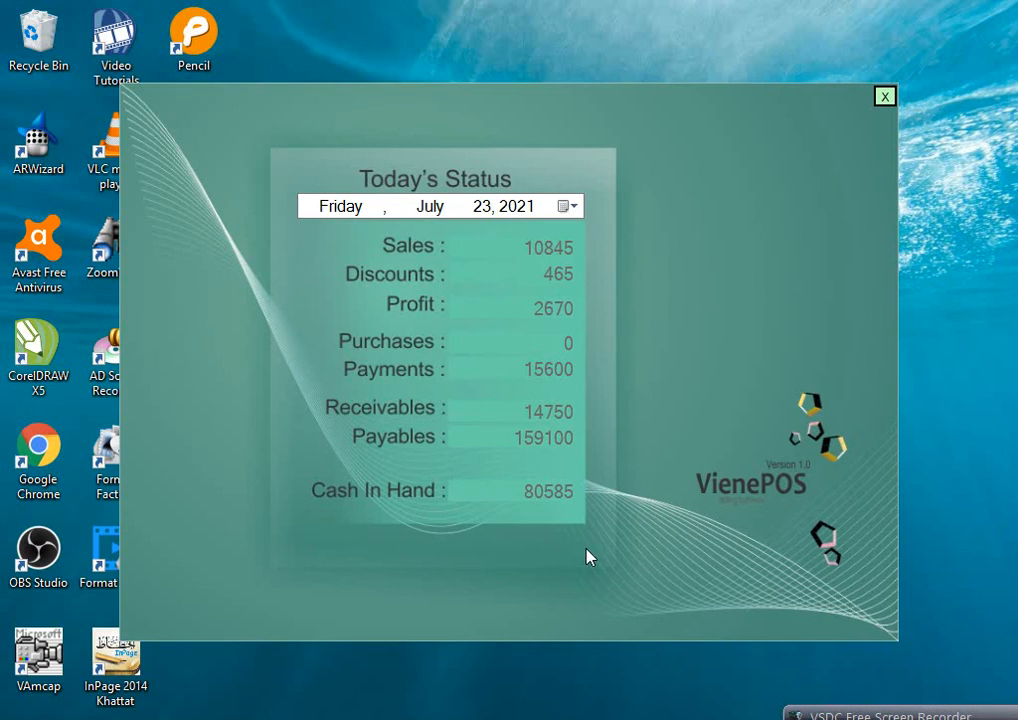
click(568, 206)
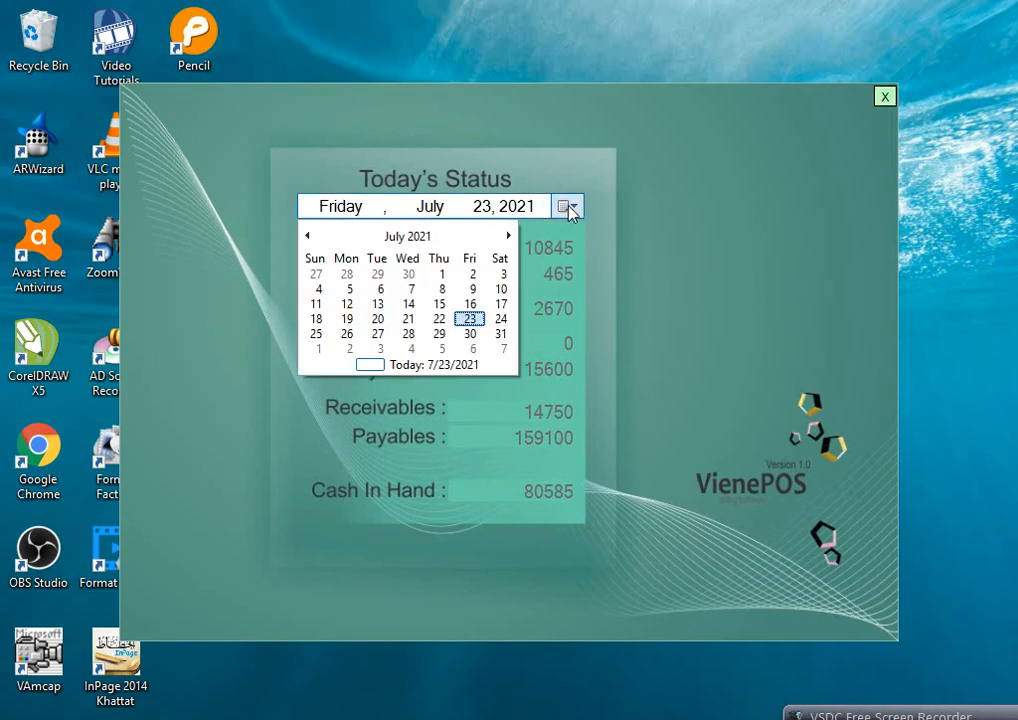
click(438, 321)
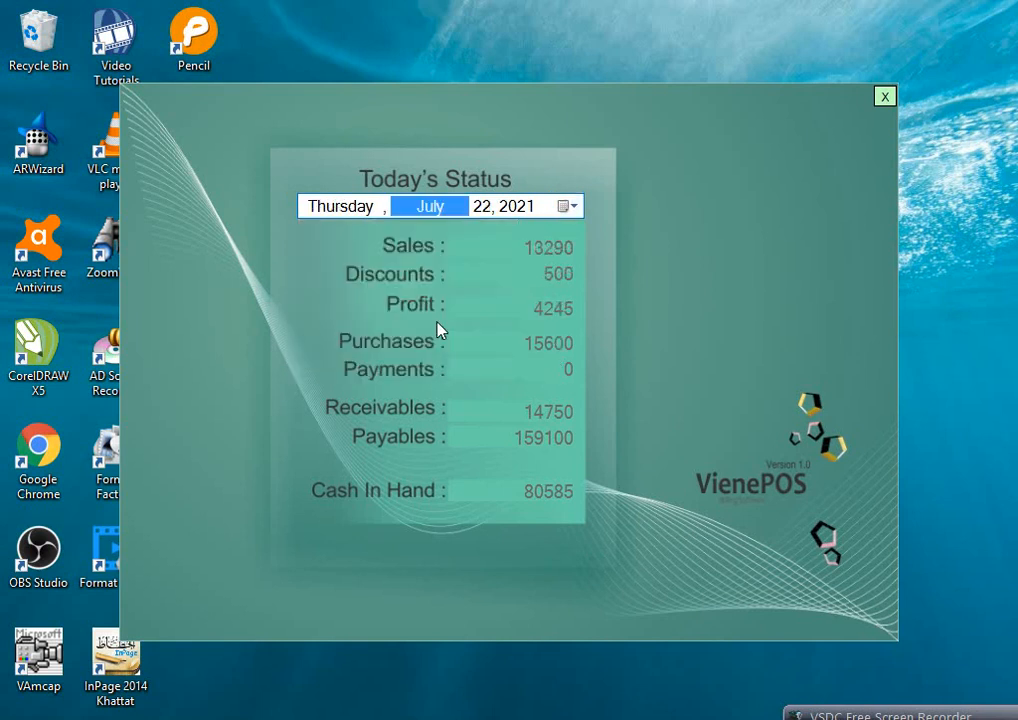
click(568, 207)
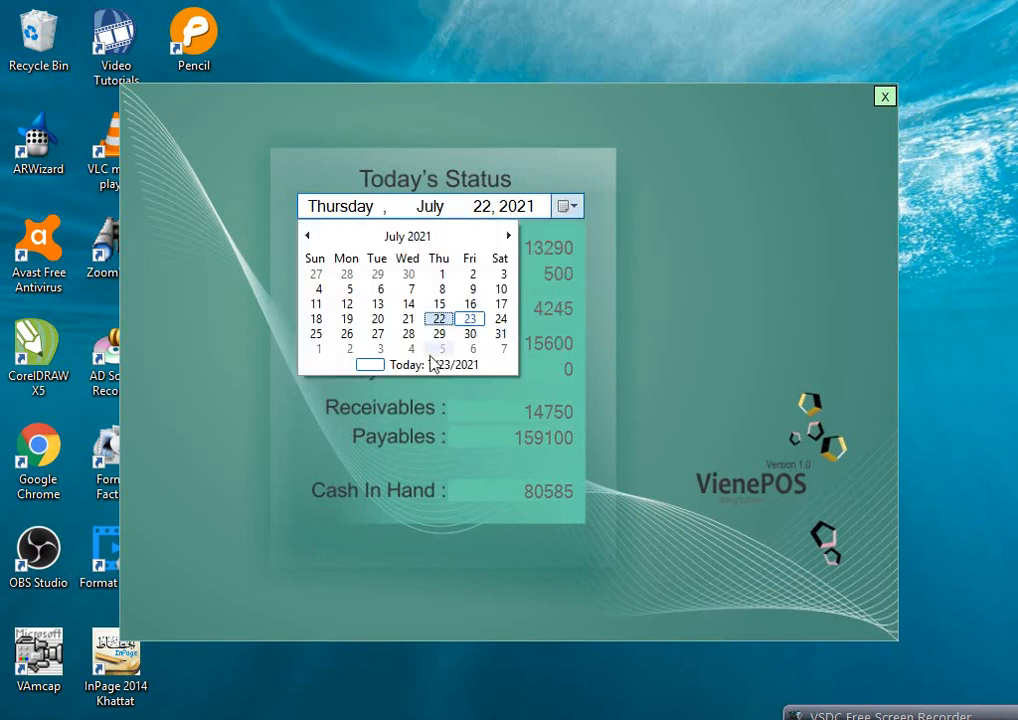
click(405, 318)
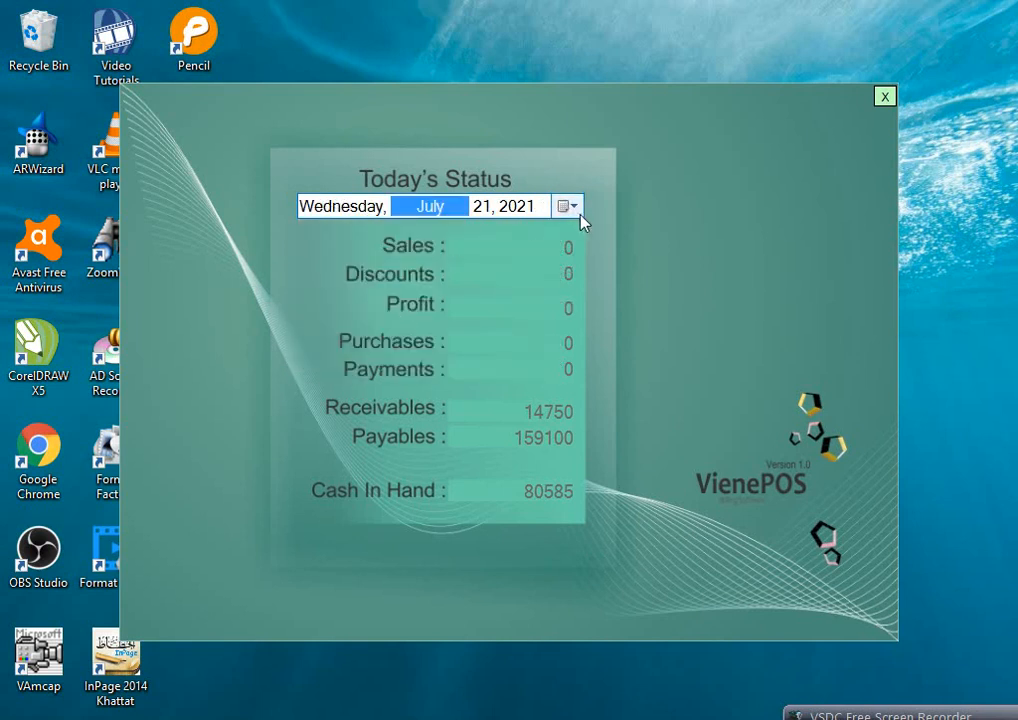
- View the summary status for July 20, 19 and 18, 2021, and close the summary
click(568, 206)
click(375, 320)
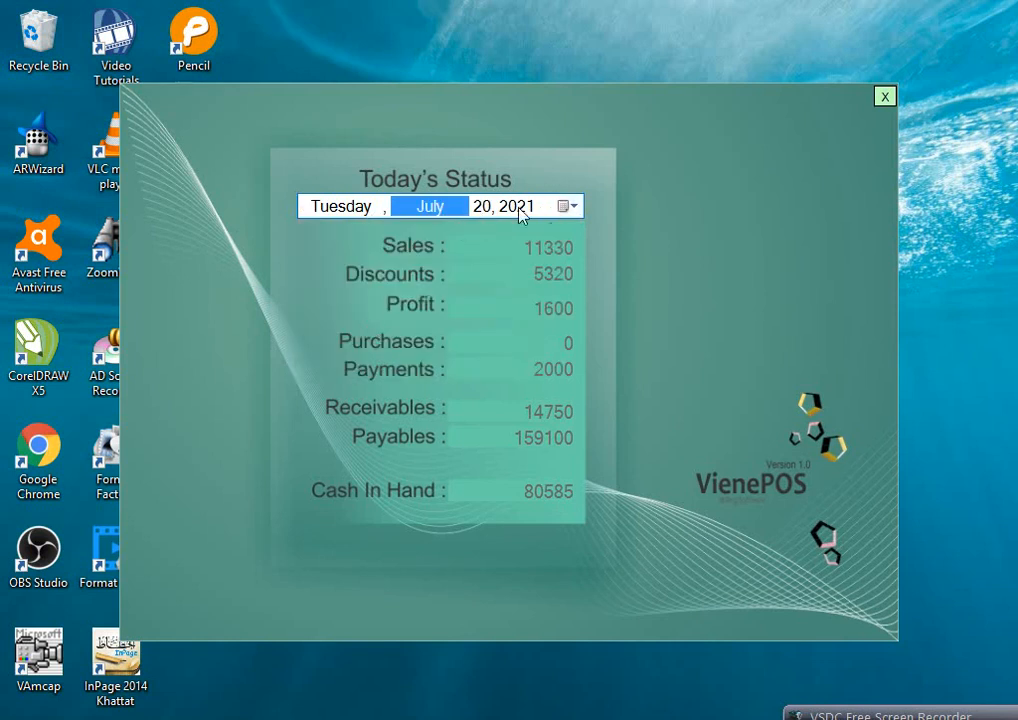
click(568, 206)
click(347, 319)
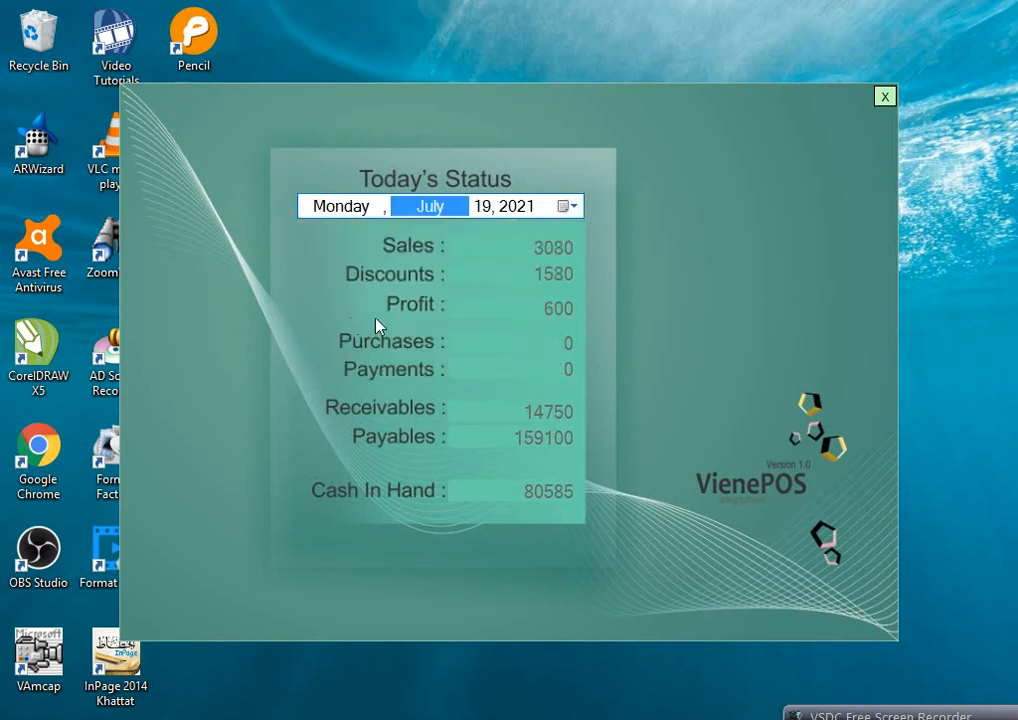
click(568, 206)
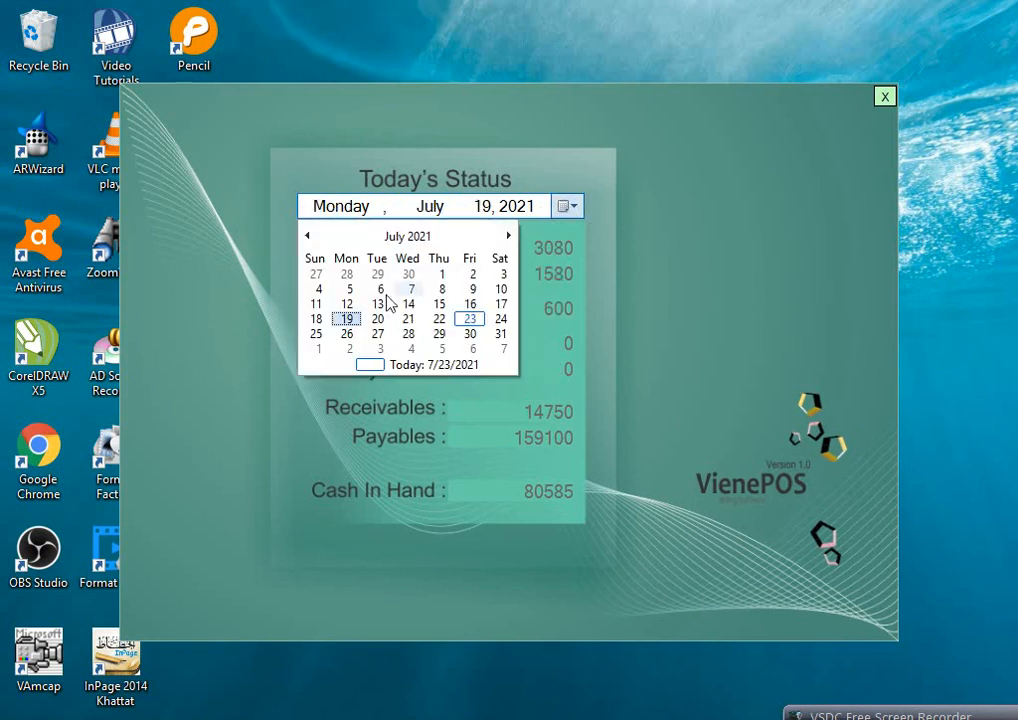
click(319, 320)
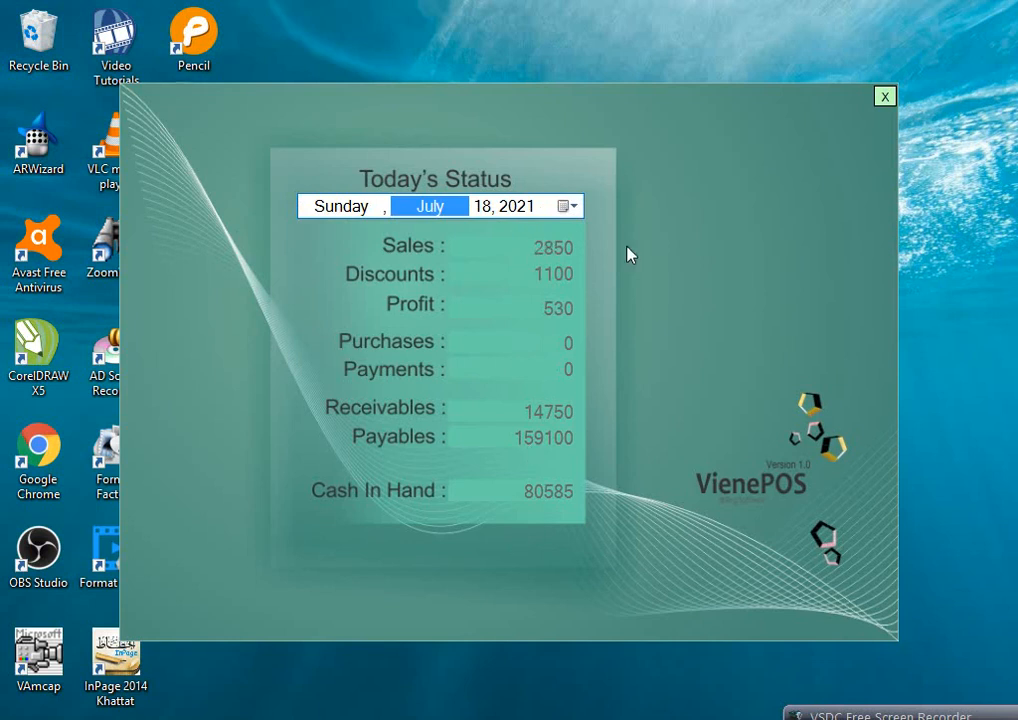
click(884, 97)
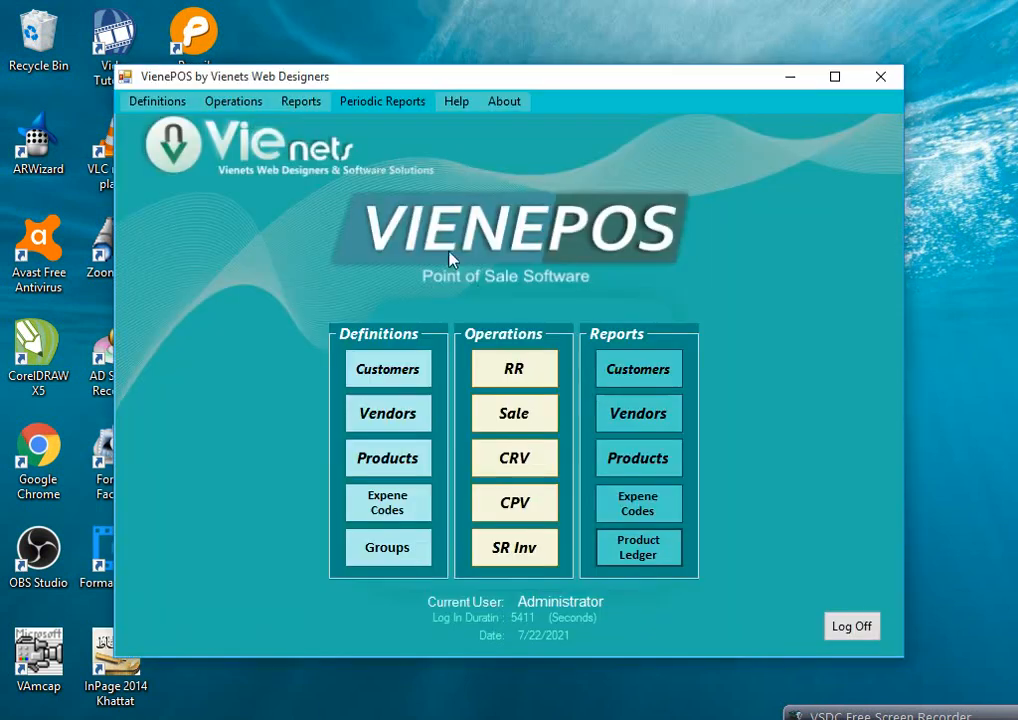
- Open the periodic Invoices Report and generate it over all customers for 5/1/2021 to 7/23/2021
click(301, 101)
mouse_move(383, 101)
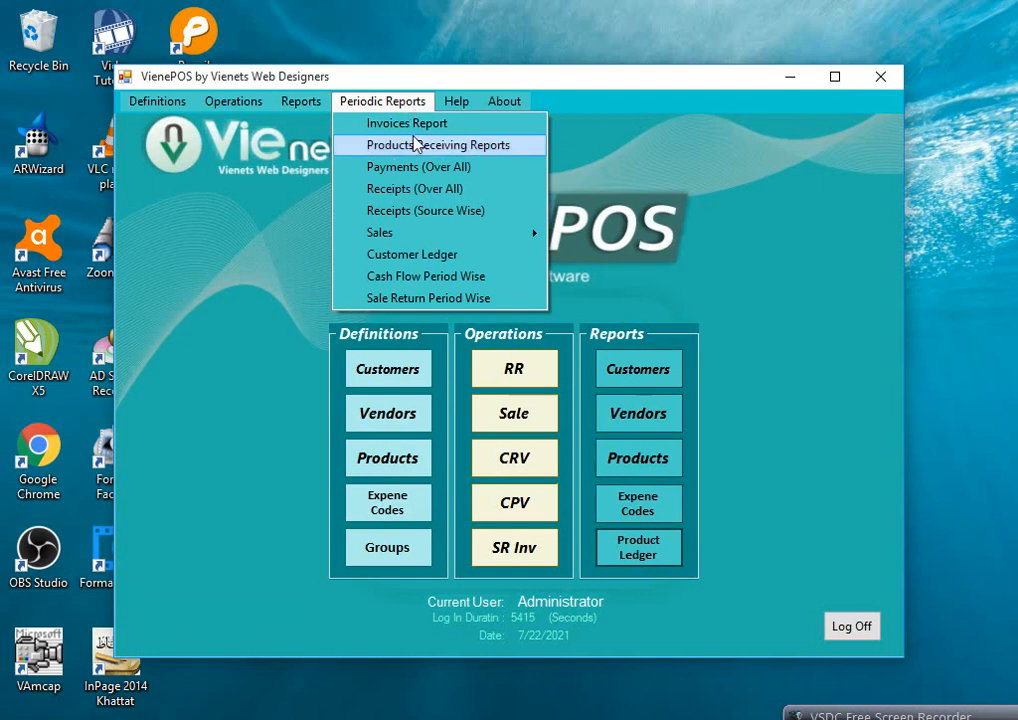
click(419, 123)
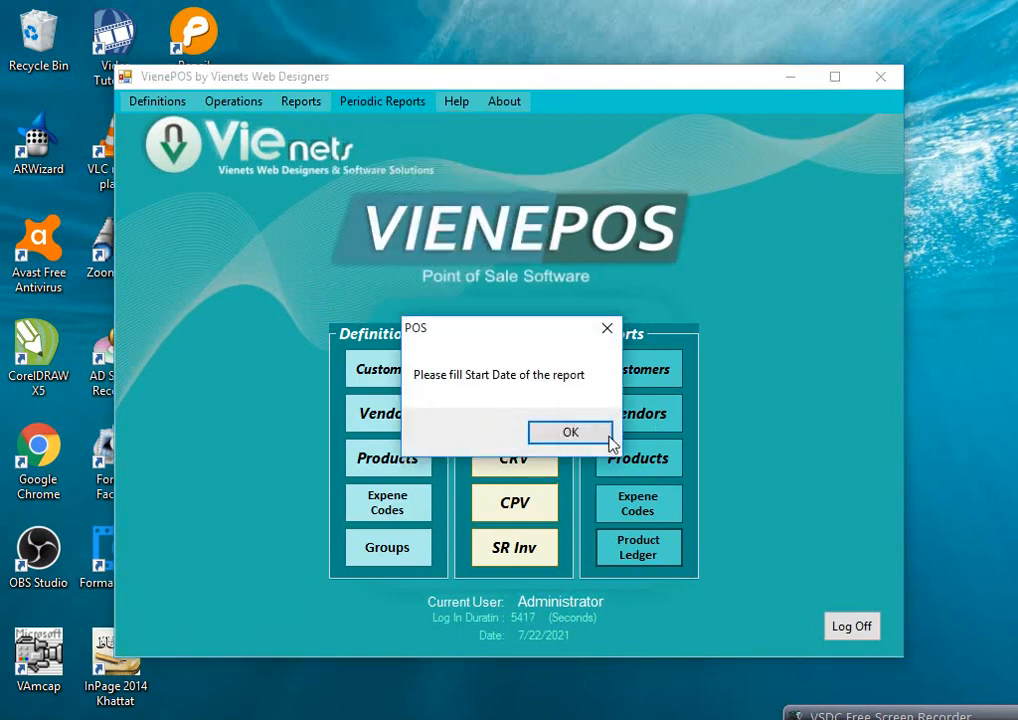
click(608, 437)
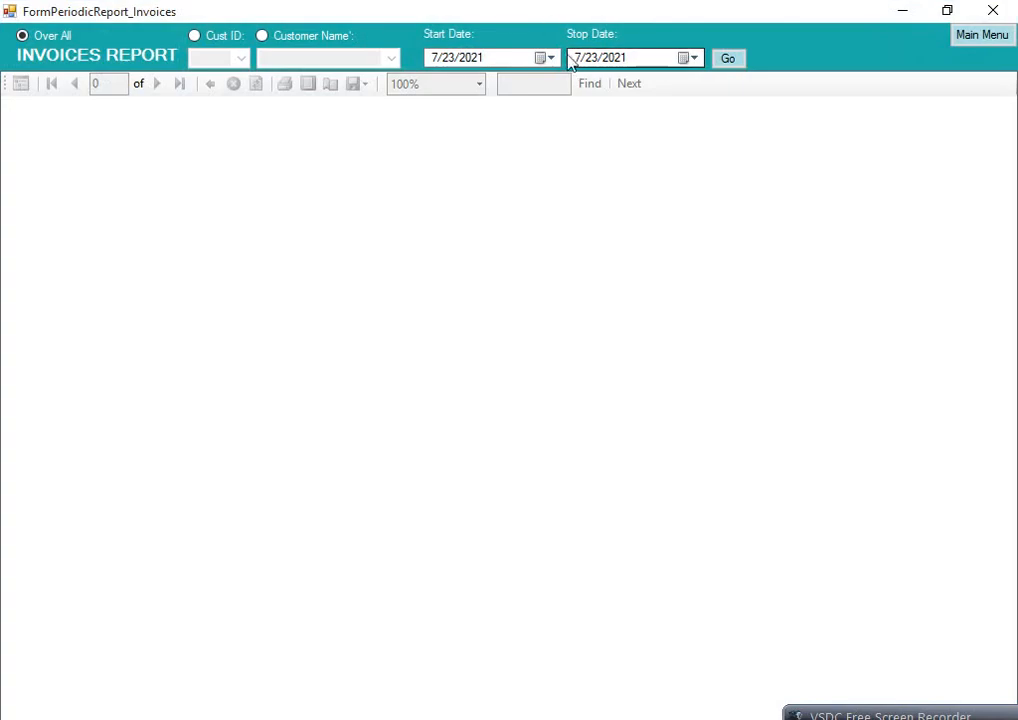
click(551, 58)
click(437, 85)
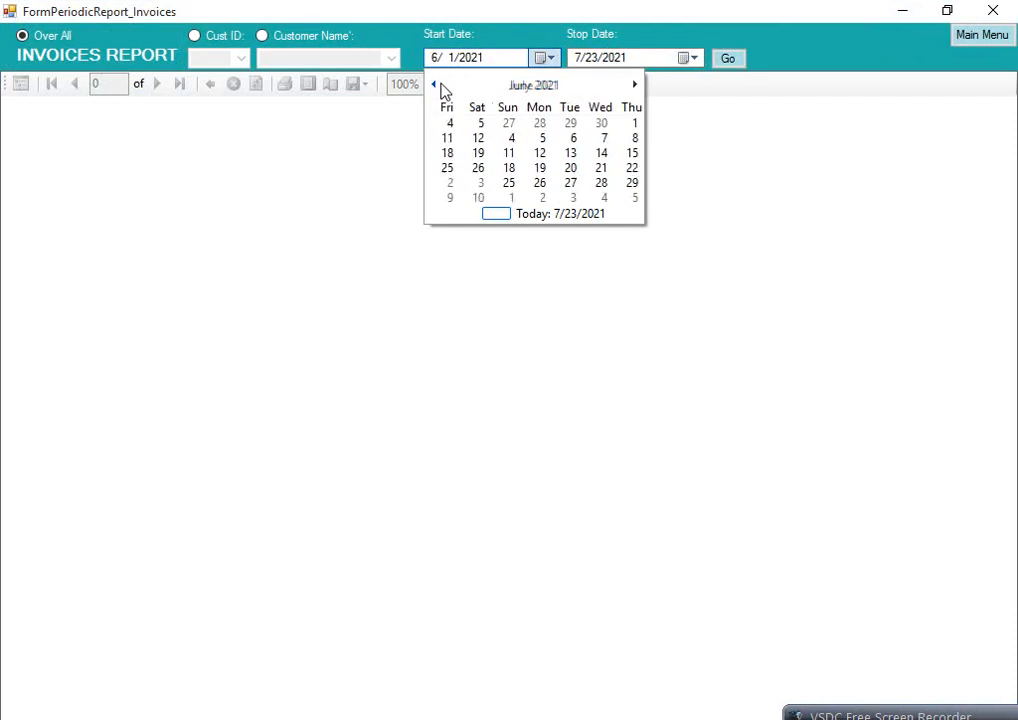
click(437, 85)
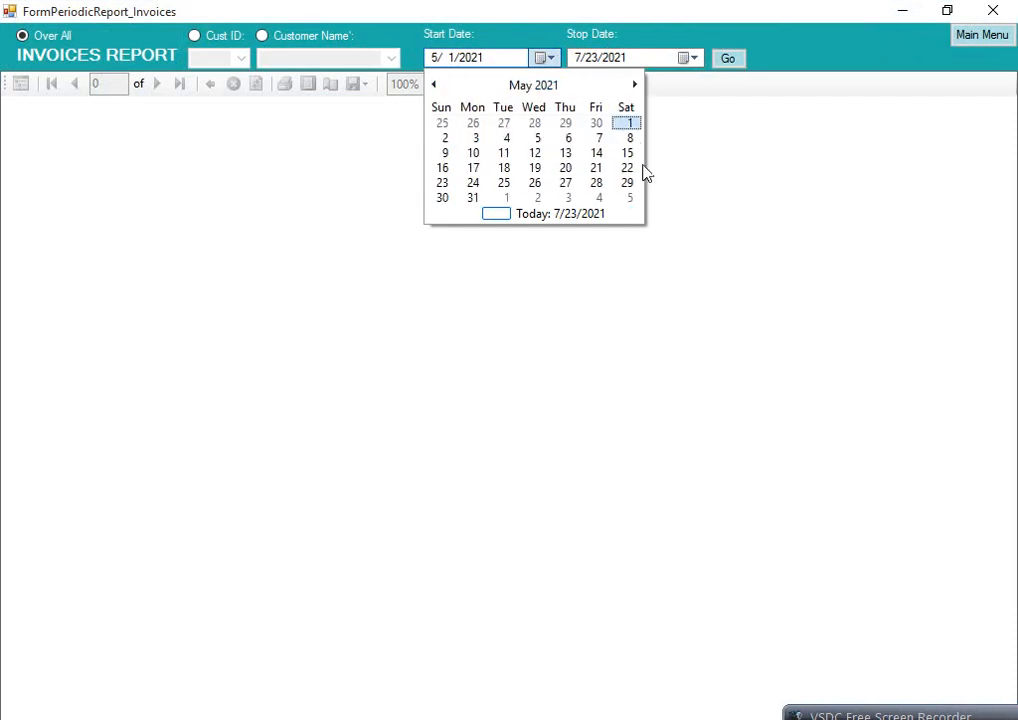
click(627, 123)
click(693, 58)
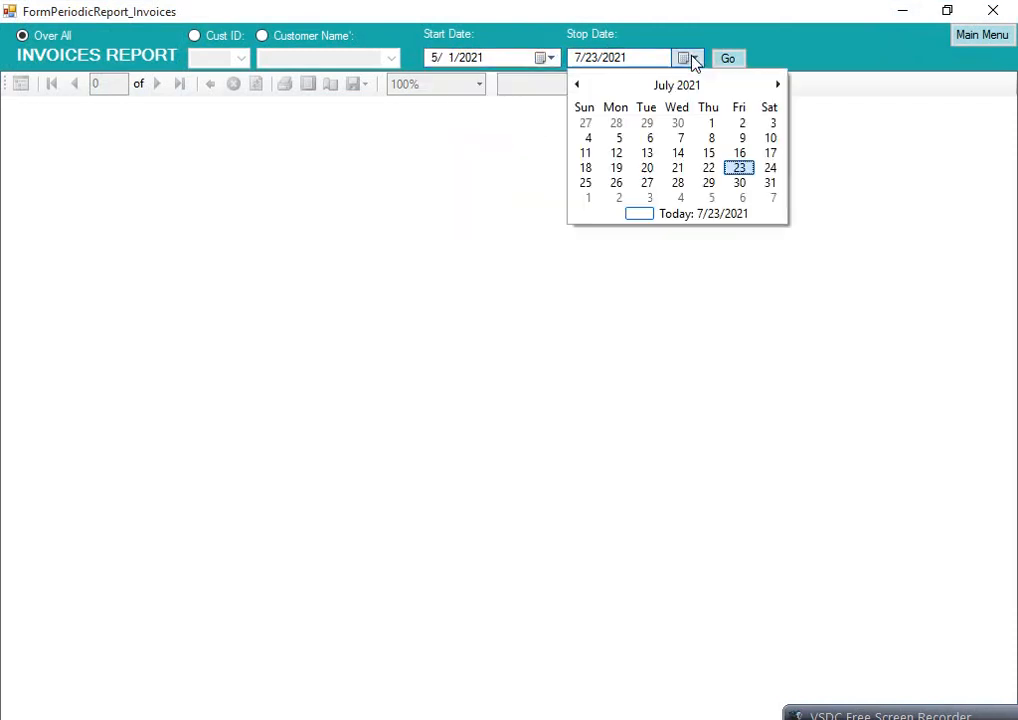
click(741, 172)
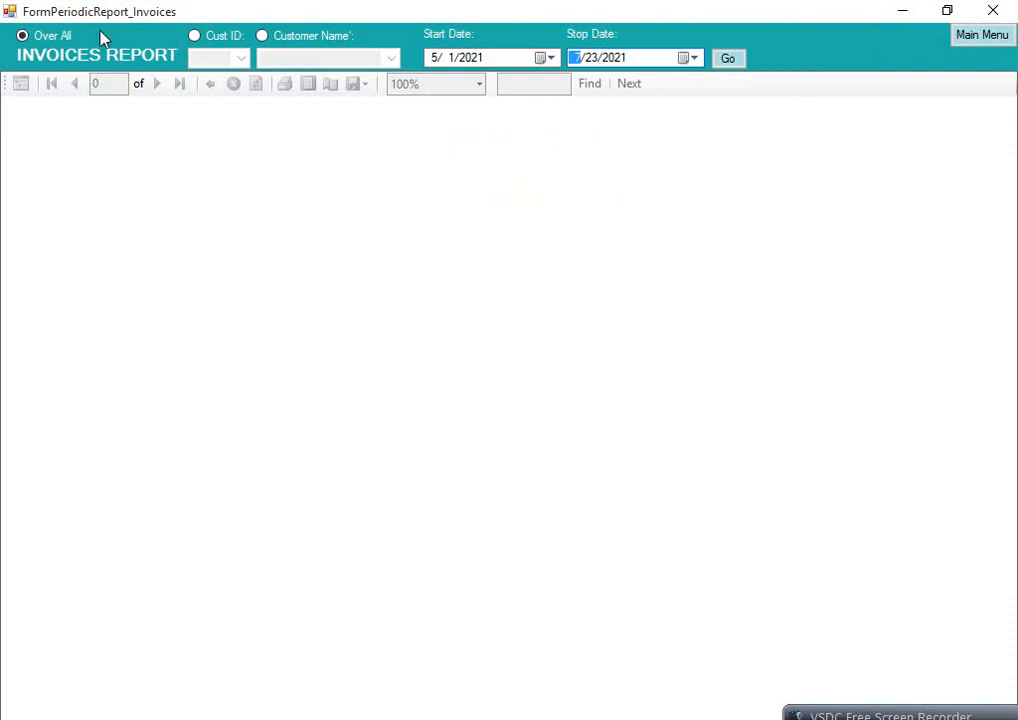
click(728, 57)
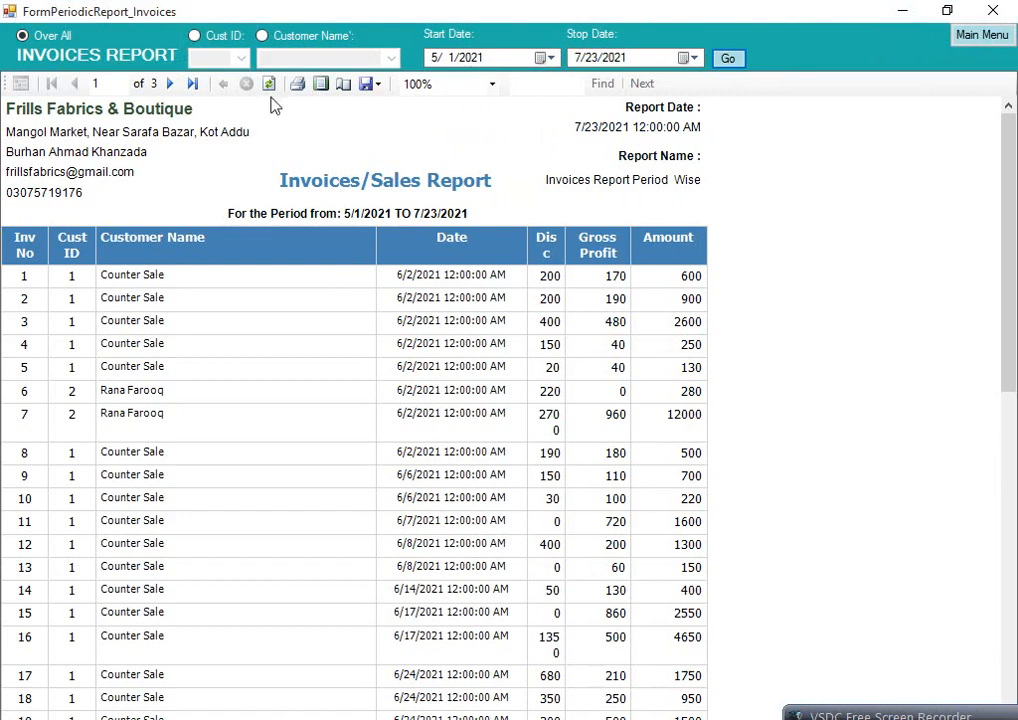
- Regenerate the invoices report with start date 7/1/2021, switch it to the Cust ID filter, and return to the main menu
click(552, 58)
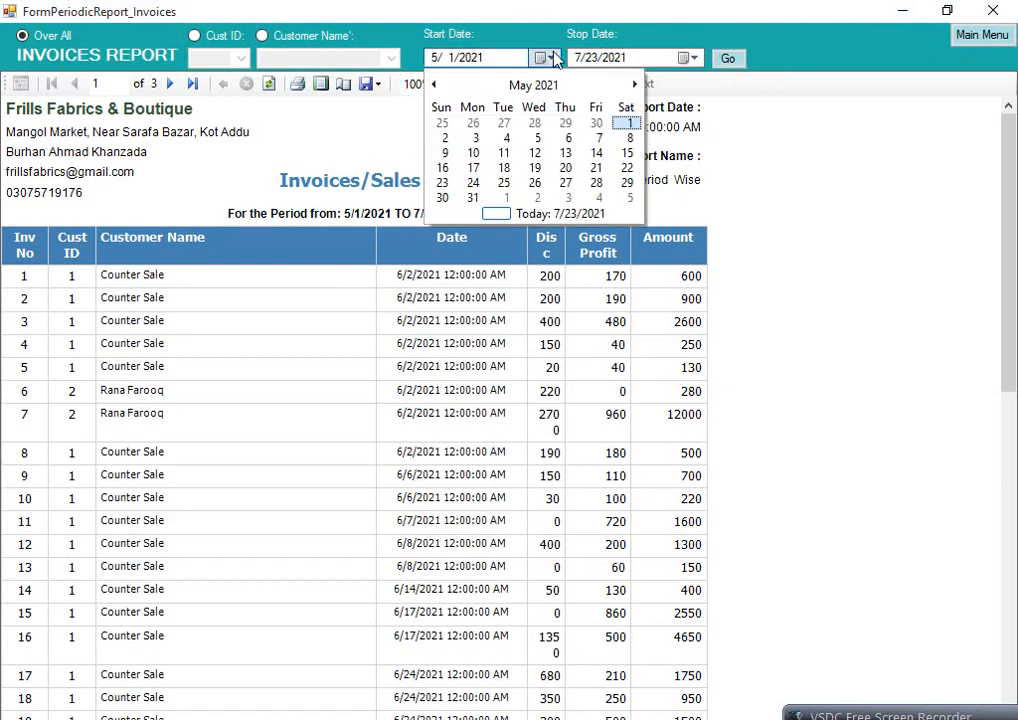
click(634, 86)
click(634, 86)
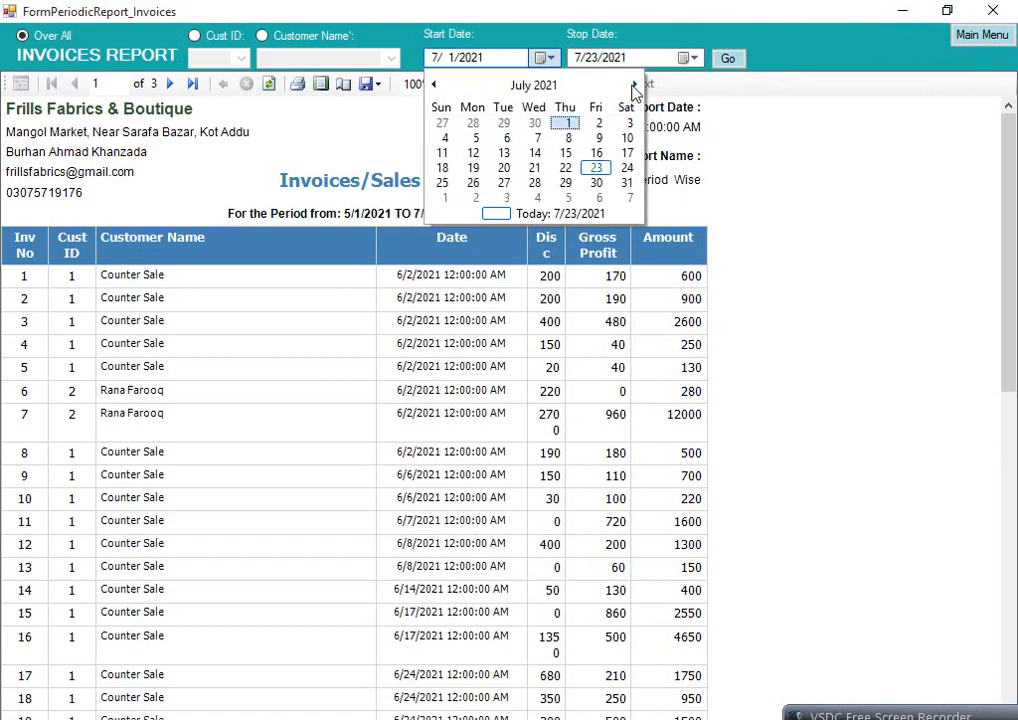
click(569, 124)
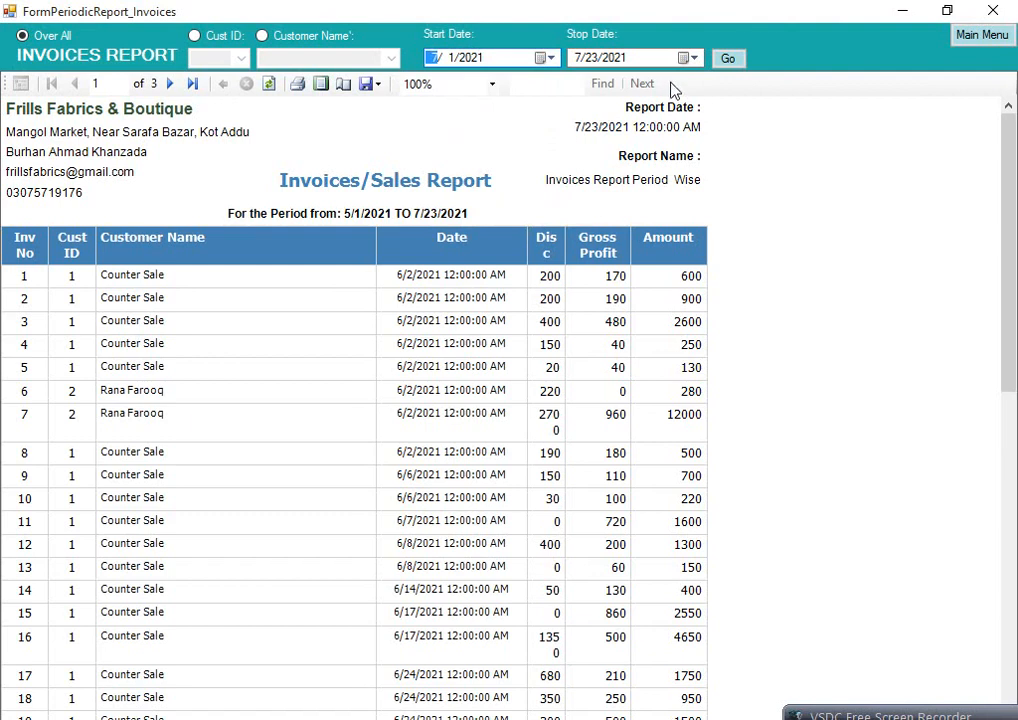
click(728, 59)
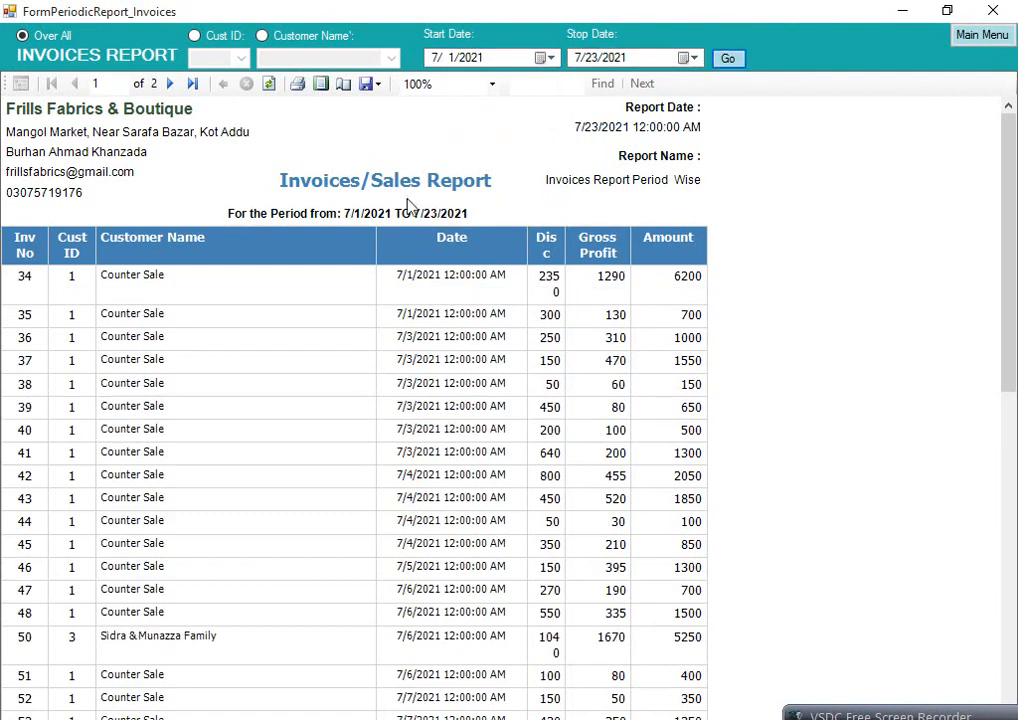
click(207, 36)
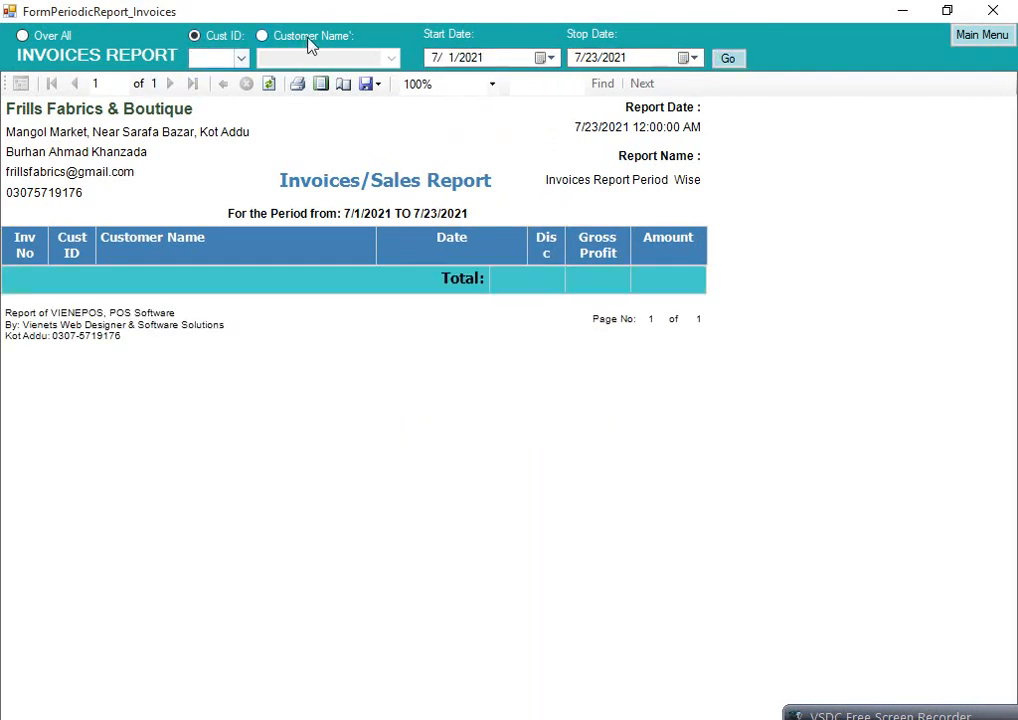
click(972, 35)
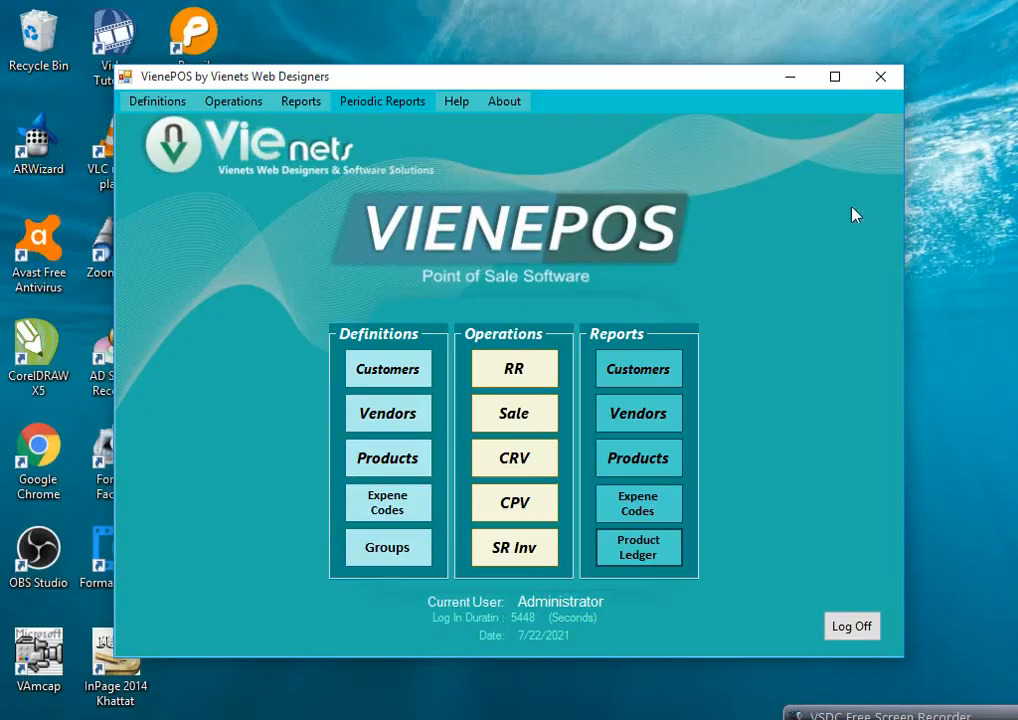
- Open the periodic Products Receiving Reports and generate the report for 7/8/2021 to 7/23/2021
click(383, 102)
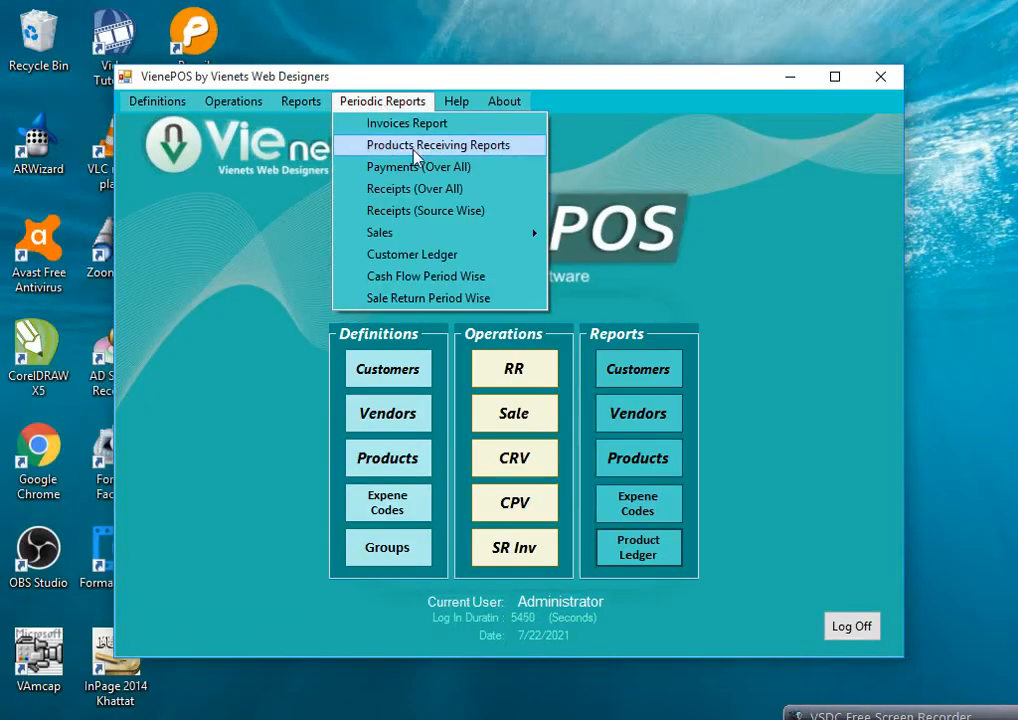
click(491, 148)
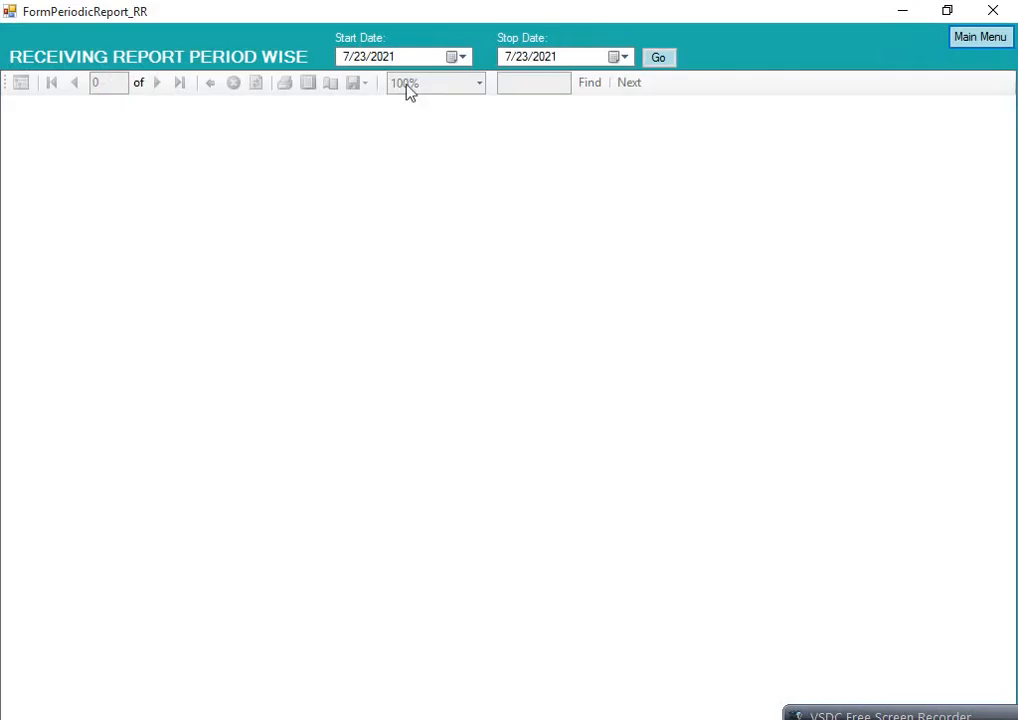
click(461, 57)
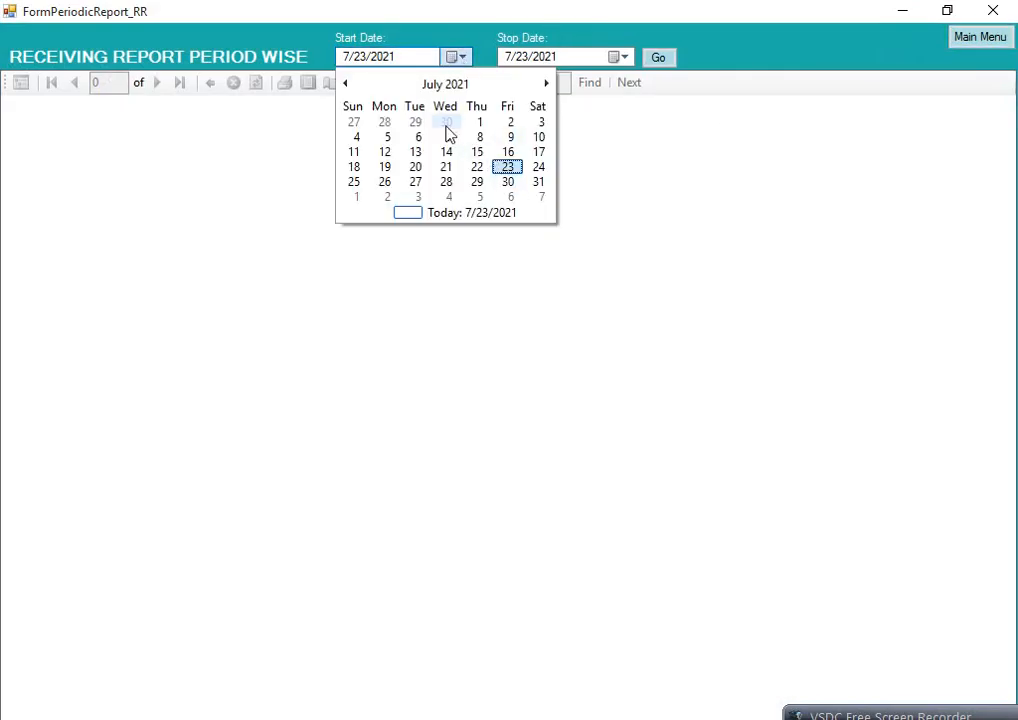
click(480, 135)
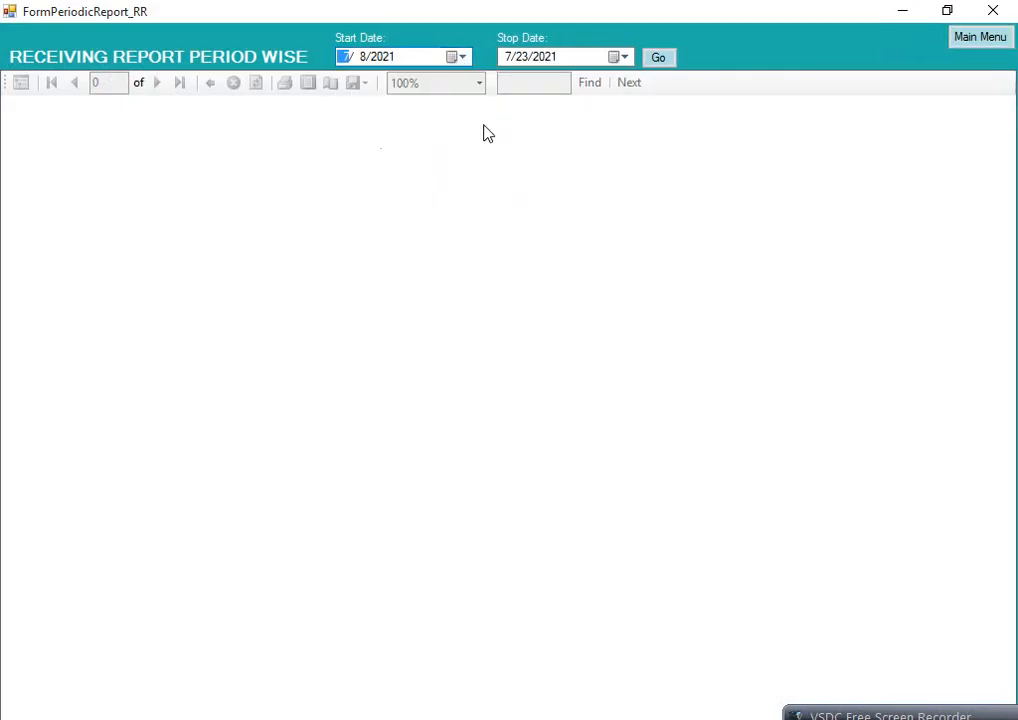
click(619, 57)
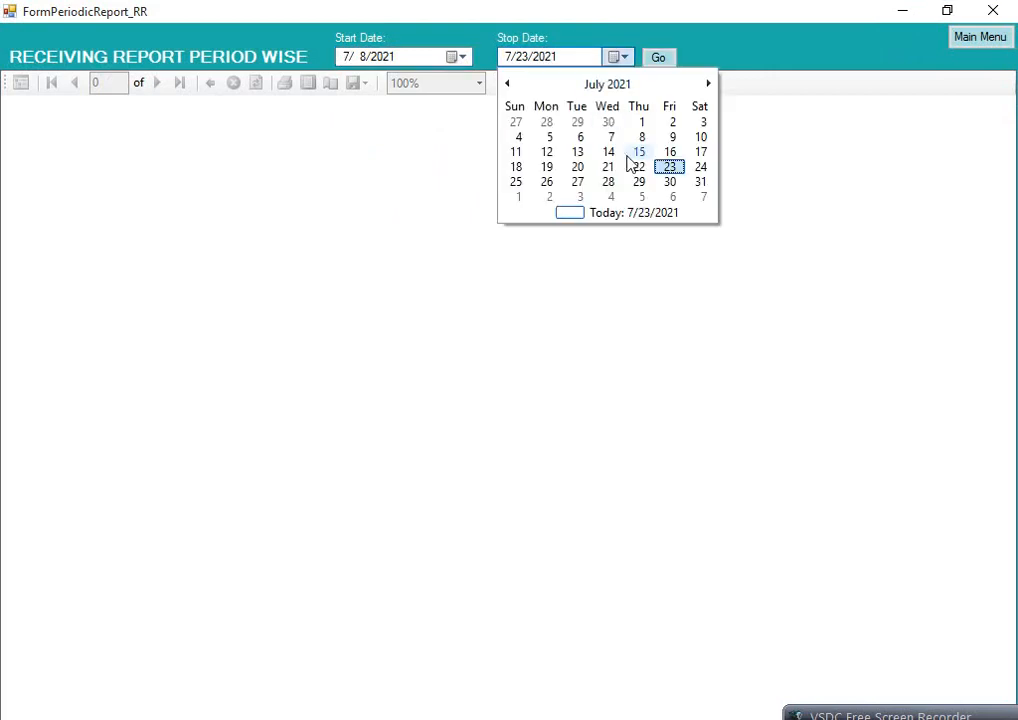
click(670, 167)
click(659, 60)
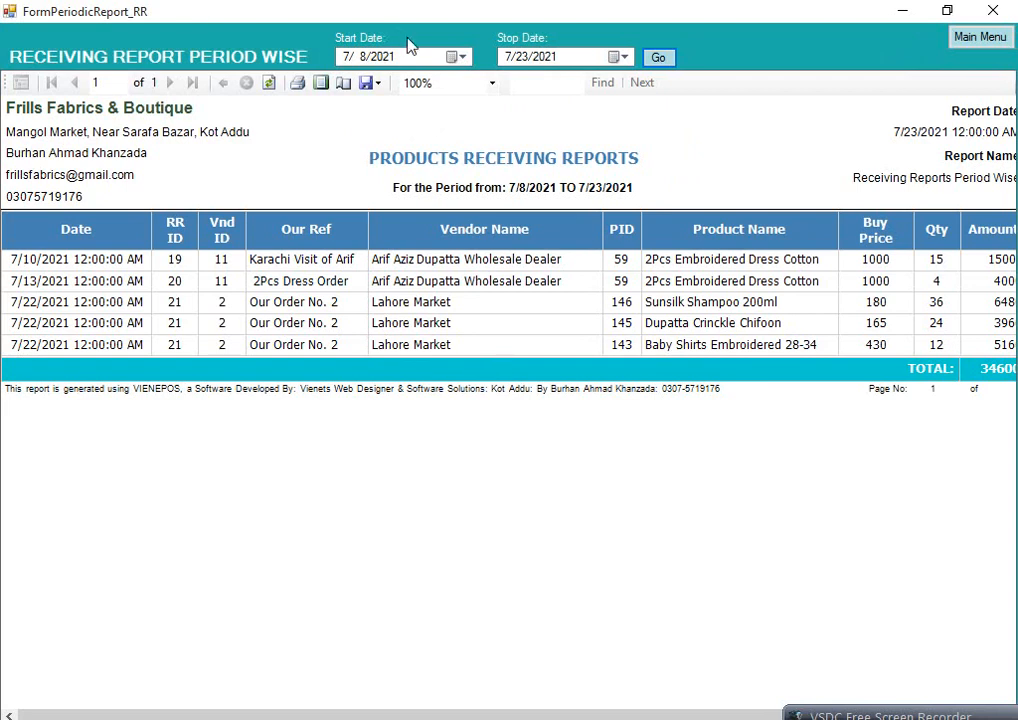
- Regenerate the products receiving report with the start date set to 5/1/2021
click(462, 58)
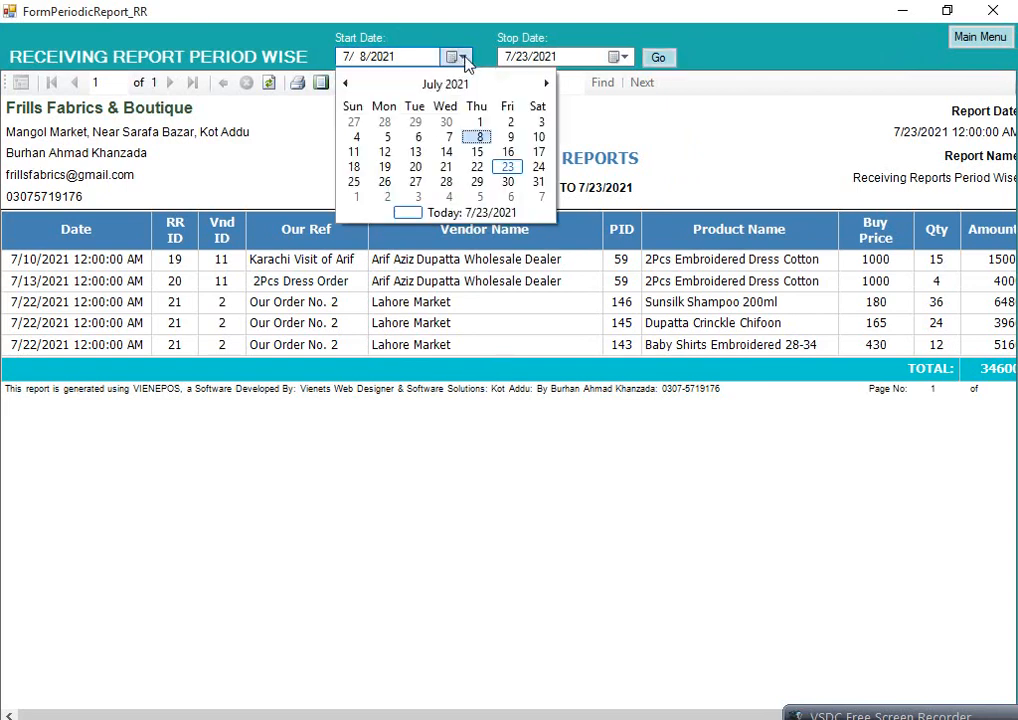
click(345, 84)
click(345, 84)
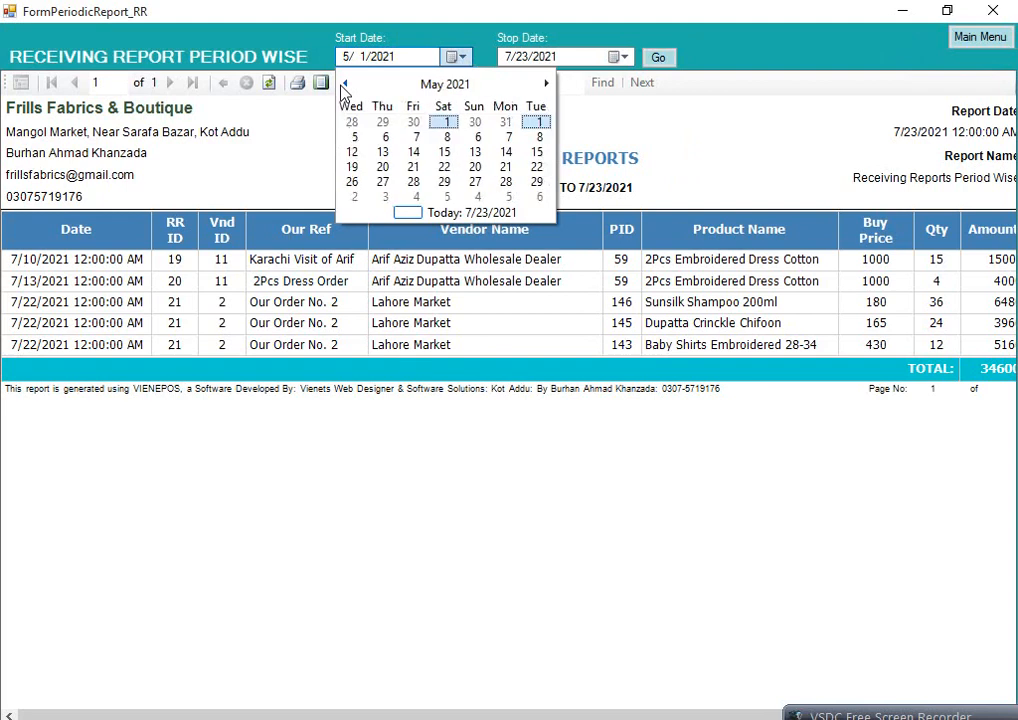
click(541, 122)
click(659, 57)
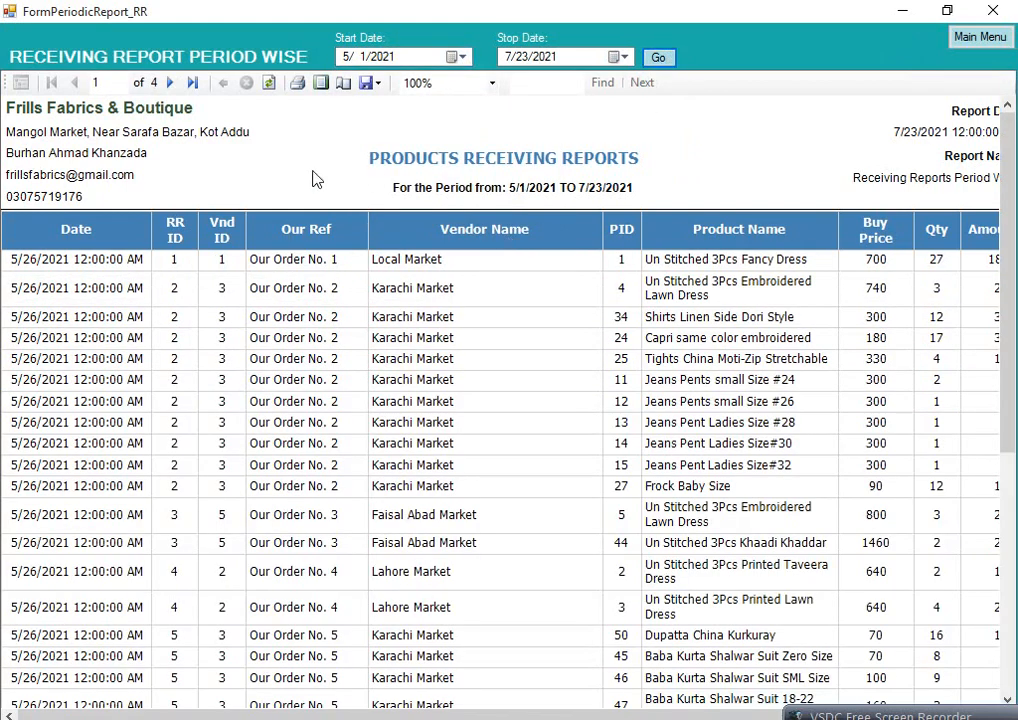
- Page through the receiving report to its last page and return to the first page
click(172, 83)
click(174, 83)
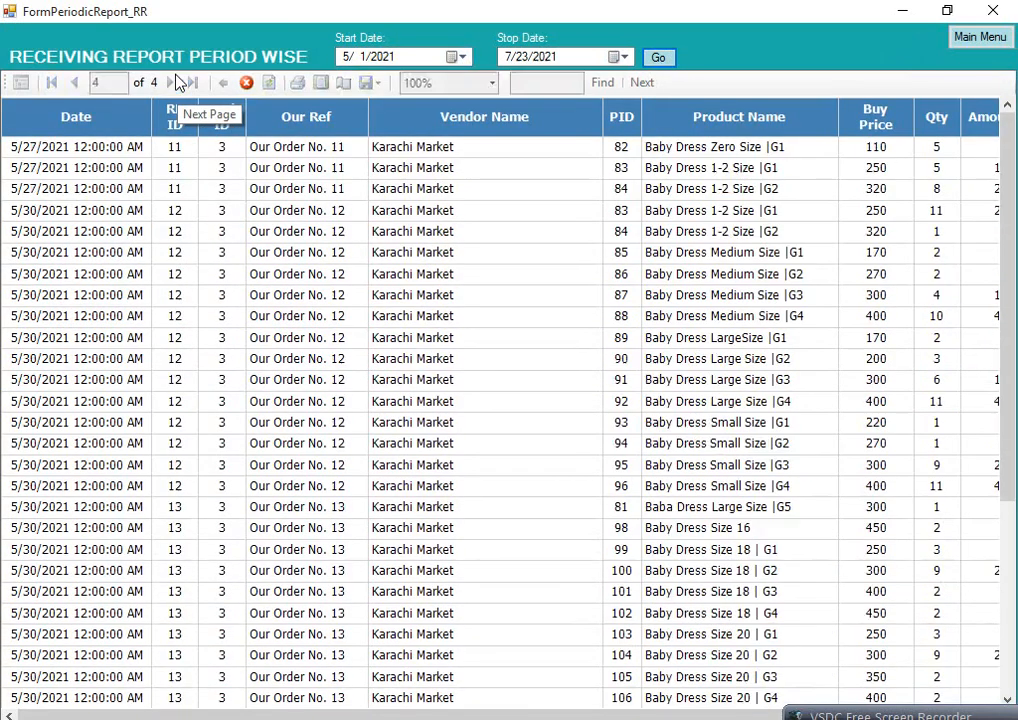
click(176, 83)
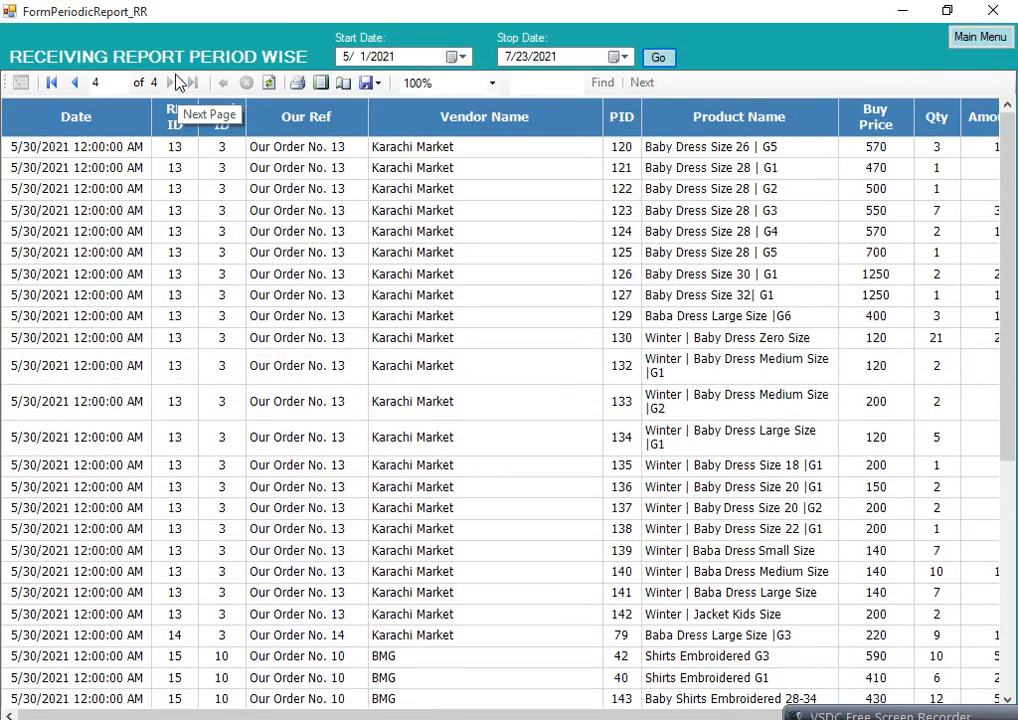
click(74, 83)
click(74, 83)
click(74, 83)
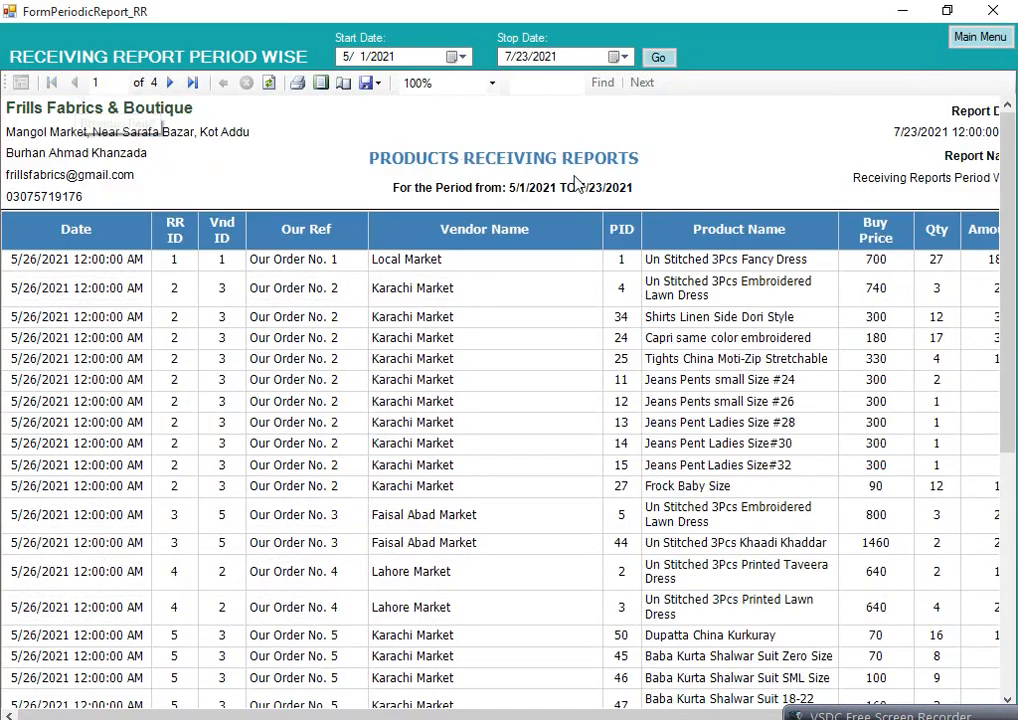
- Display the receiving report in print layout and set its zoom to 100%, then 75%
click(322, 85)
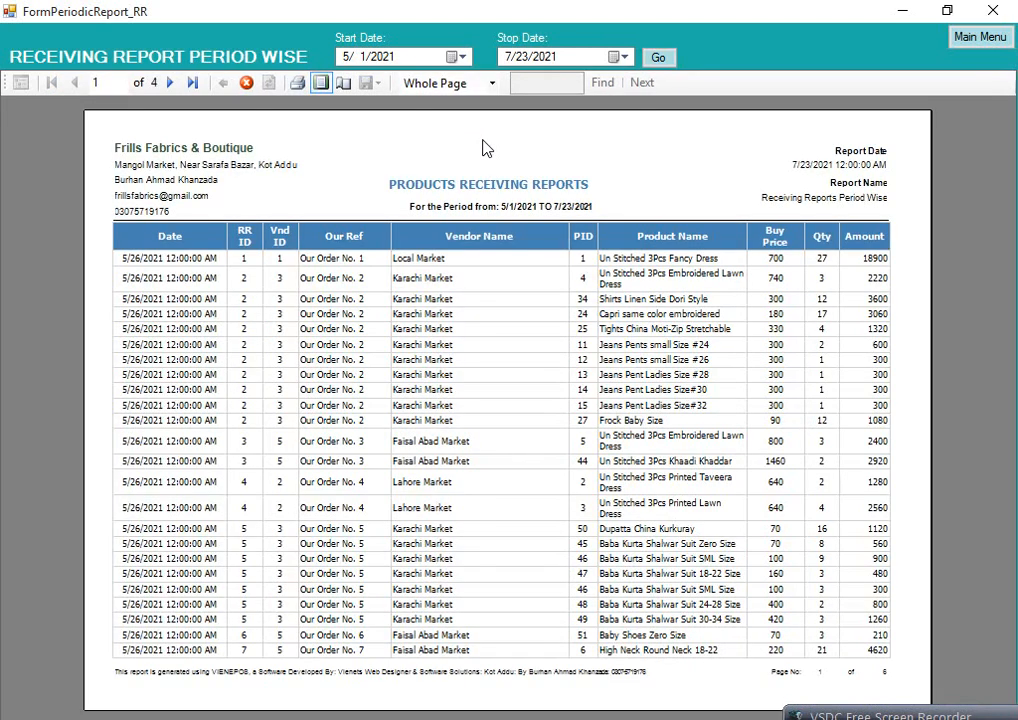
click(491, 83)
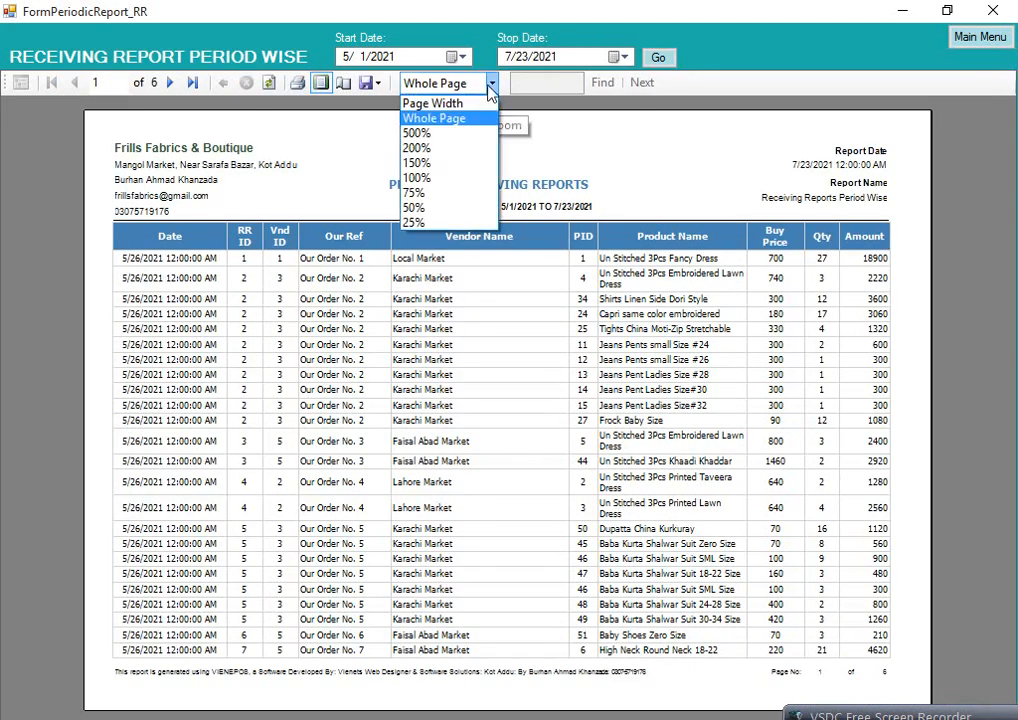
click(433, 178)
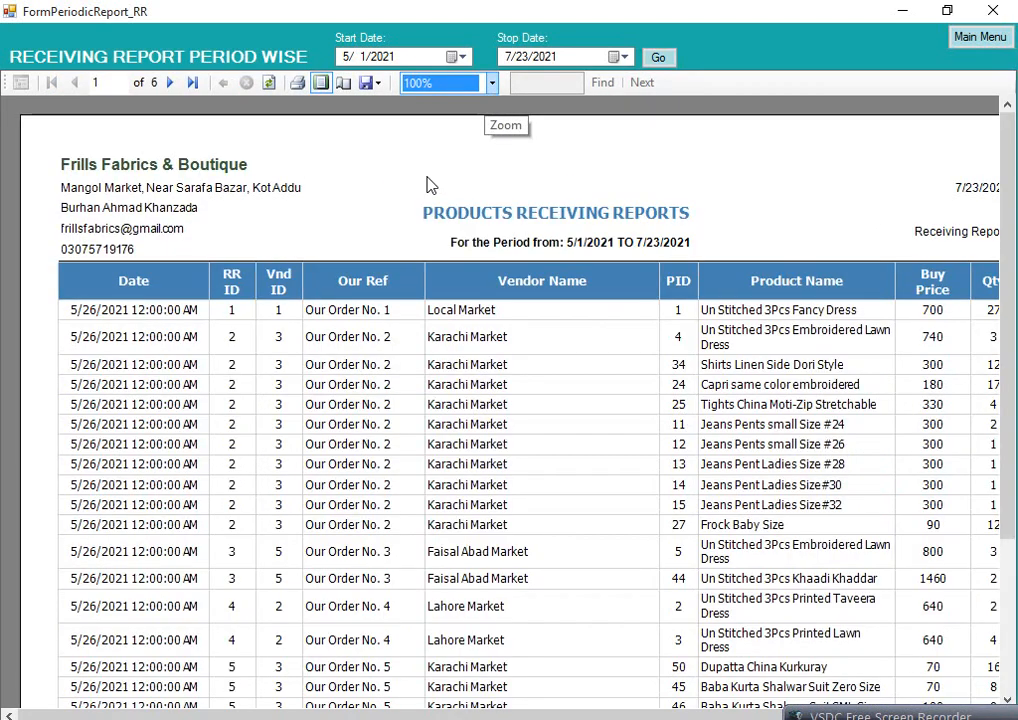
click(491, 84)
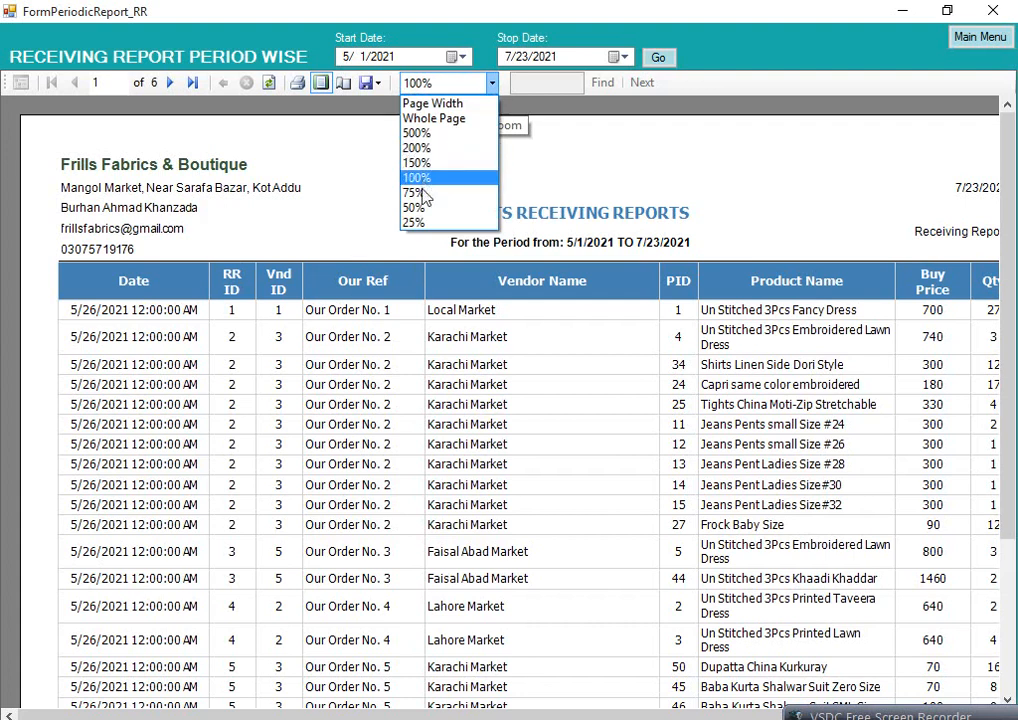
click(418, 196)
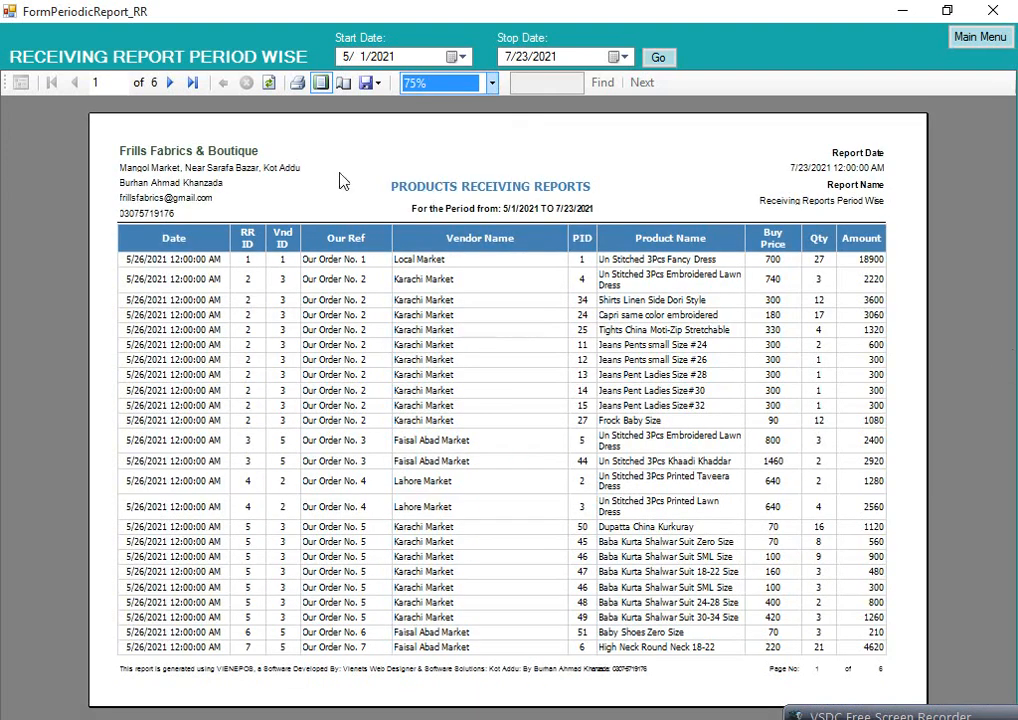
- Examine the print layout pages of the receiving report through page 6 and return to the main menu
click(172, 85)
click(172, 85)
click(172, 85)
click(172, 85)
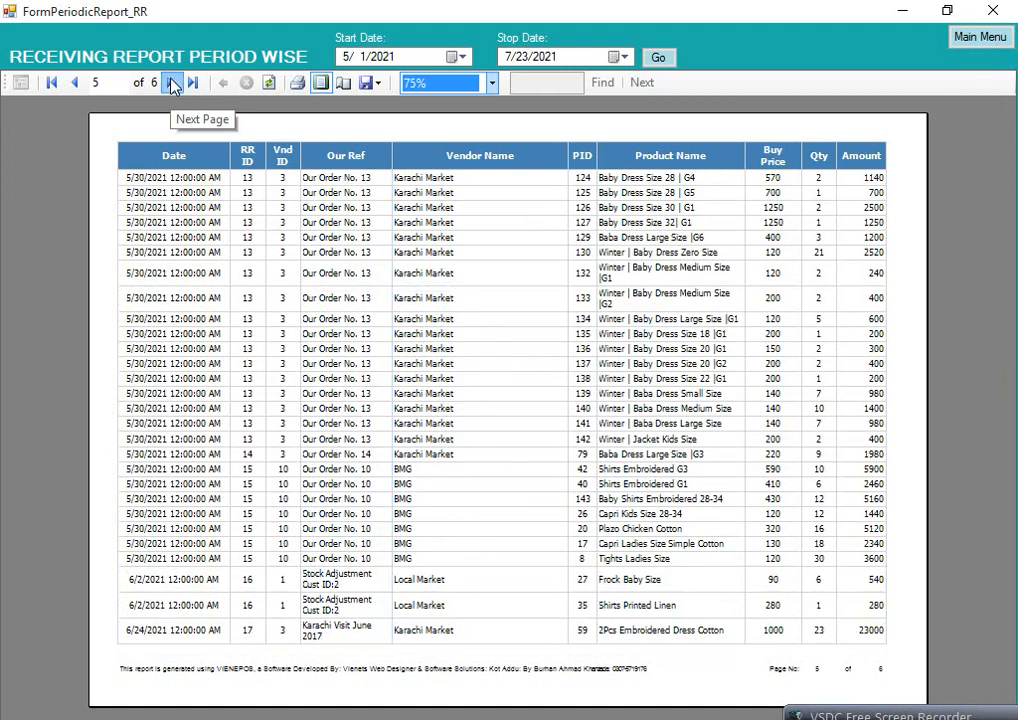
click(172, 85)
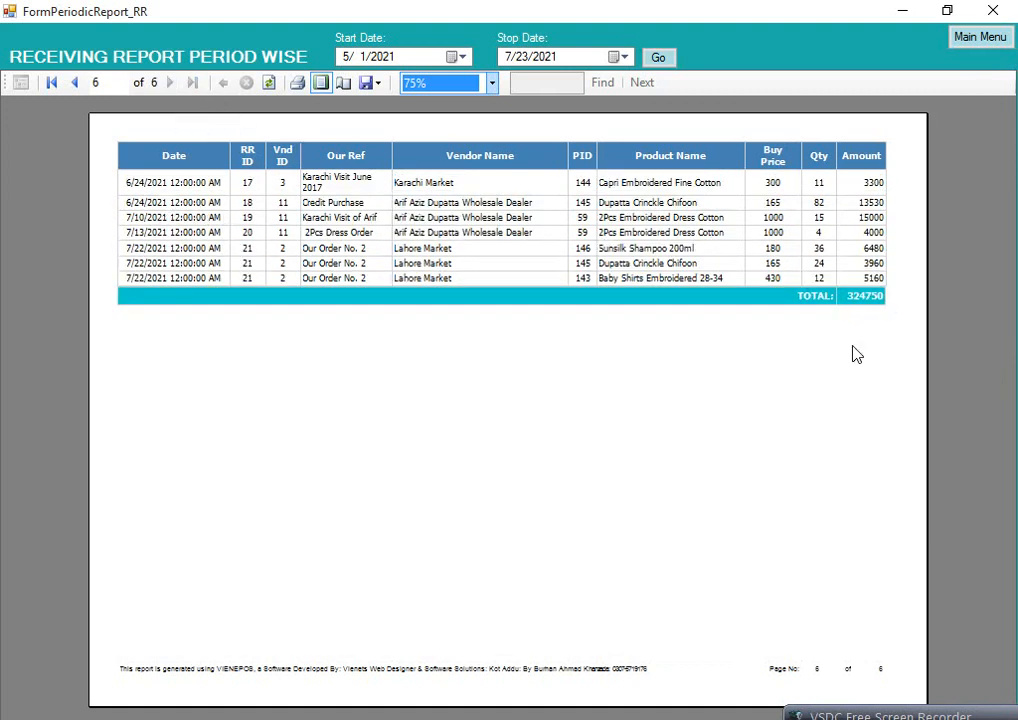
click(980, 37)
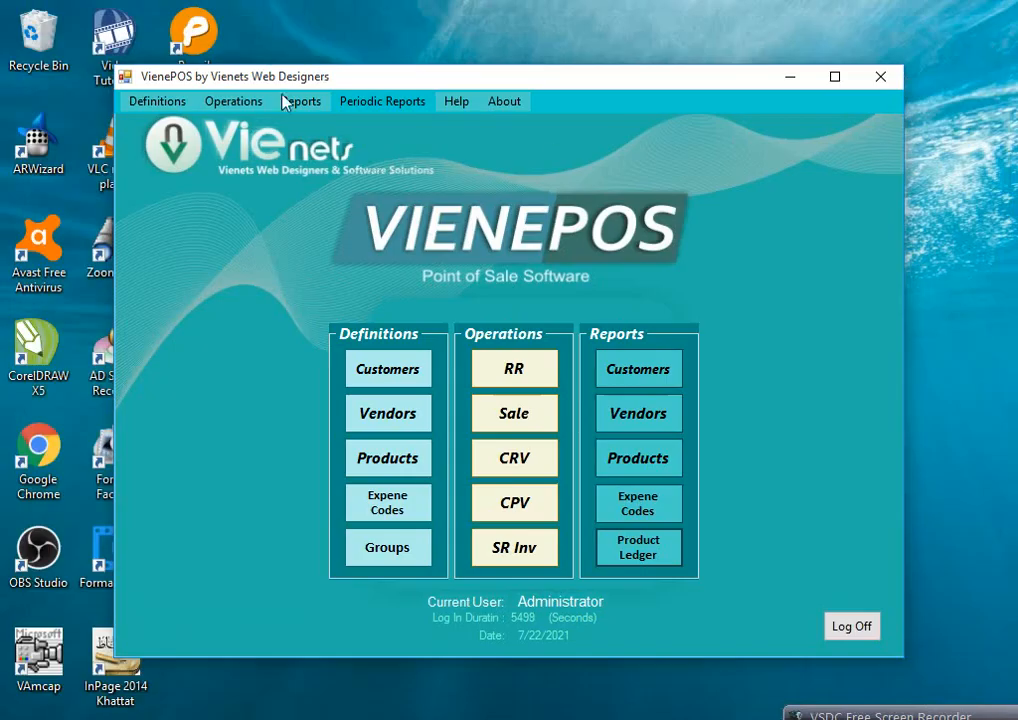
- View the periodic Payments (Over All) report and return to the main menu
click(383, 101)
click(366, 167)
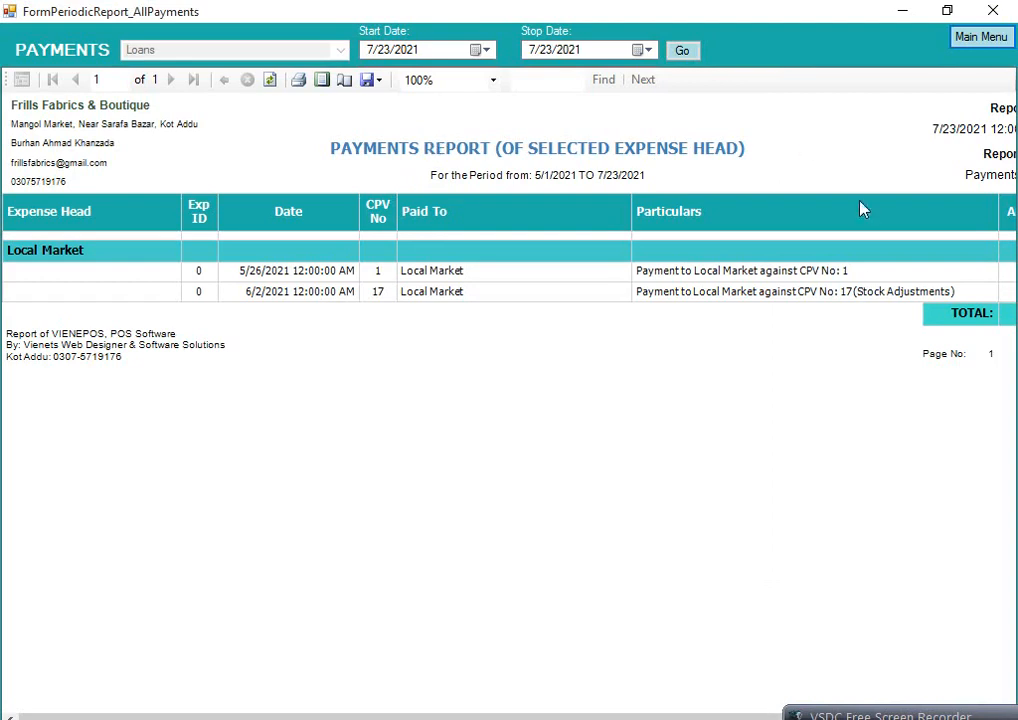
click(980, 37)
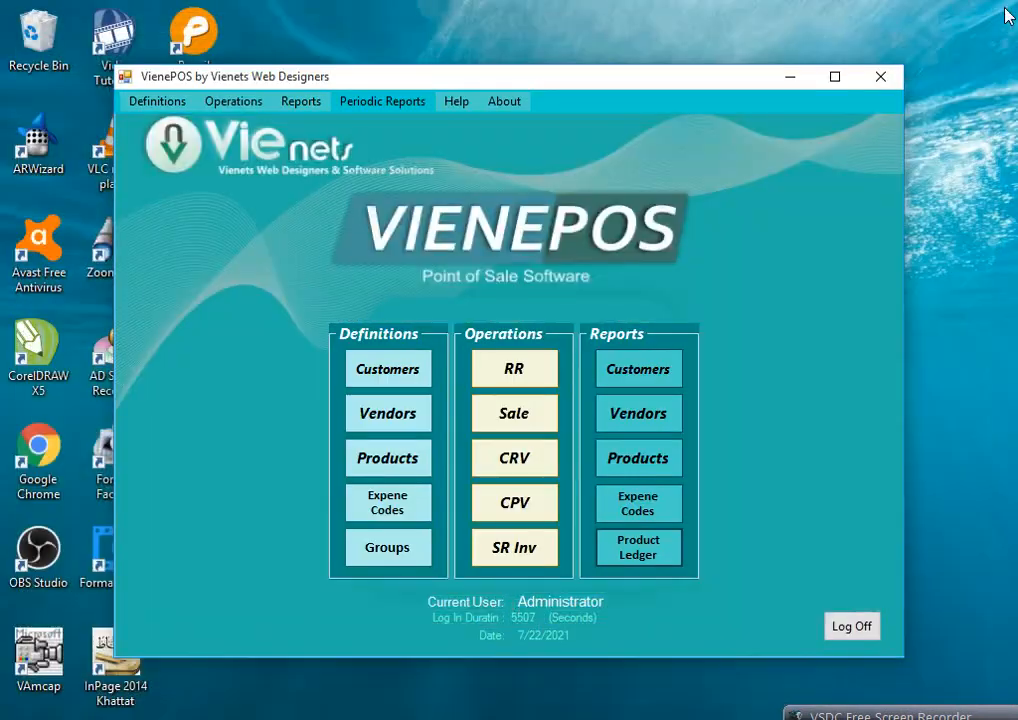
- Open the periodic Receipts (Over All) report and generate it for 4/1/2021 to 7/23/2021
click(383, 101)
click(360, 188)
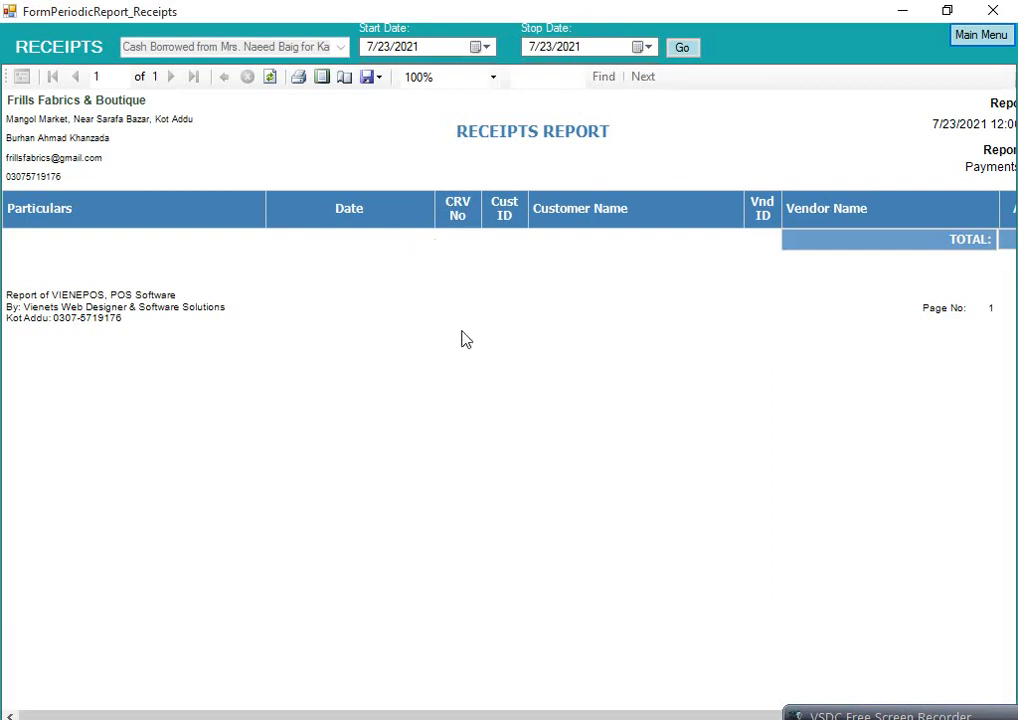
click(484, 47)
click(370, 75)
click(370, 75)
click(370, 75)
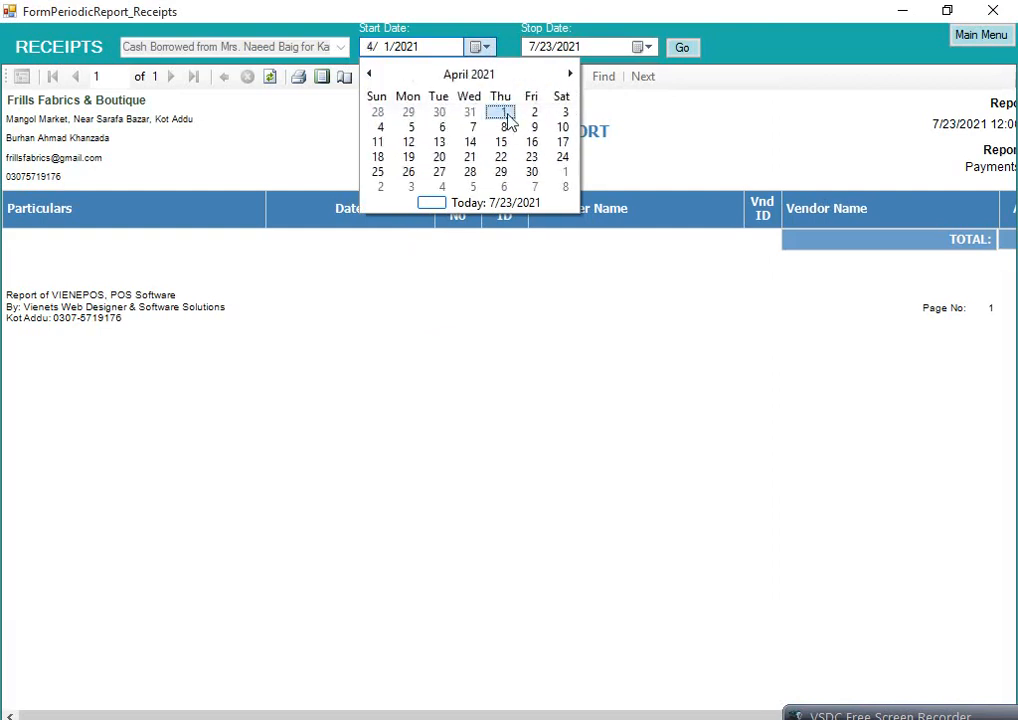
click(505, 113)
click(648, 47)
click(690, 158)
click(682, 48)
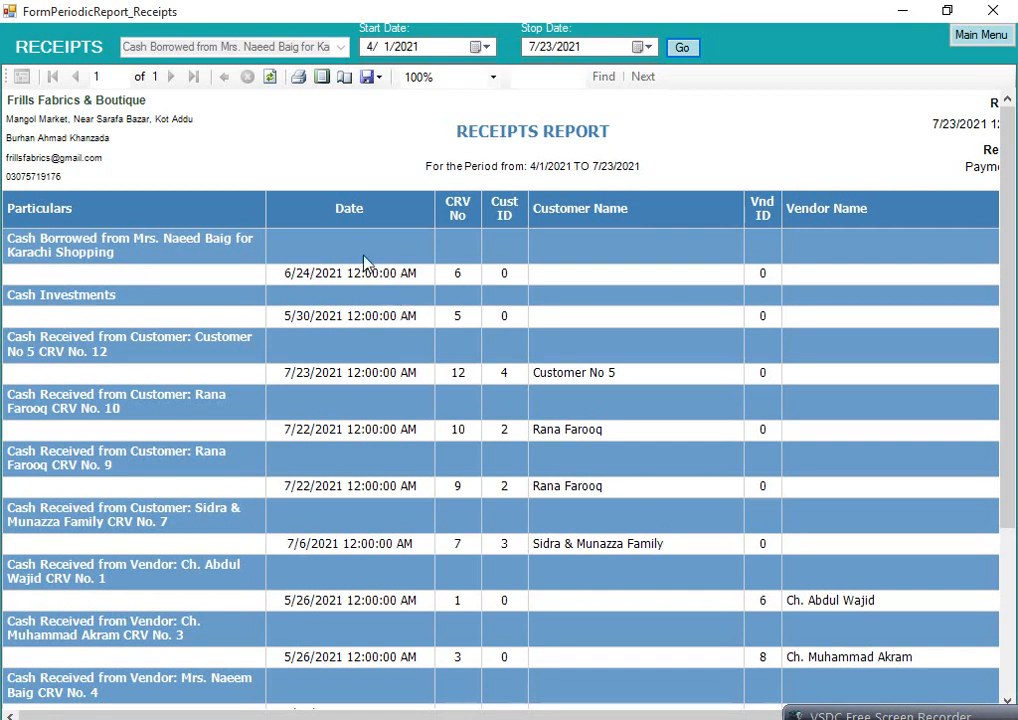
- Examine the receipts report's entries, amounts and total, and return to the main menu
scroll(300, 208, down, 5)
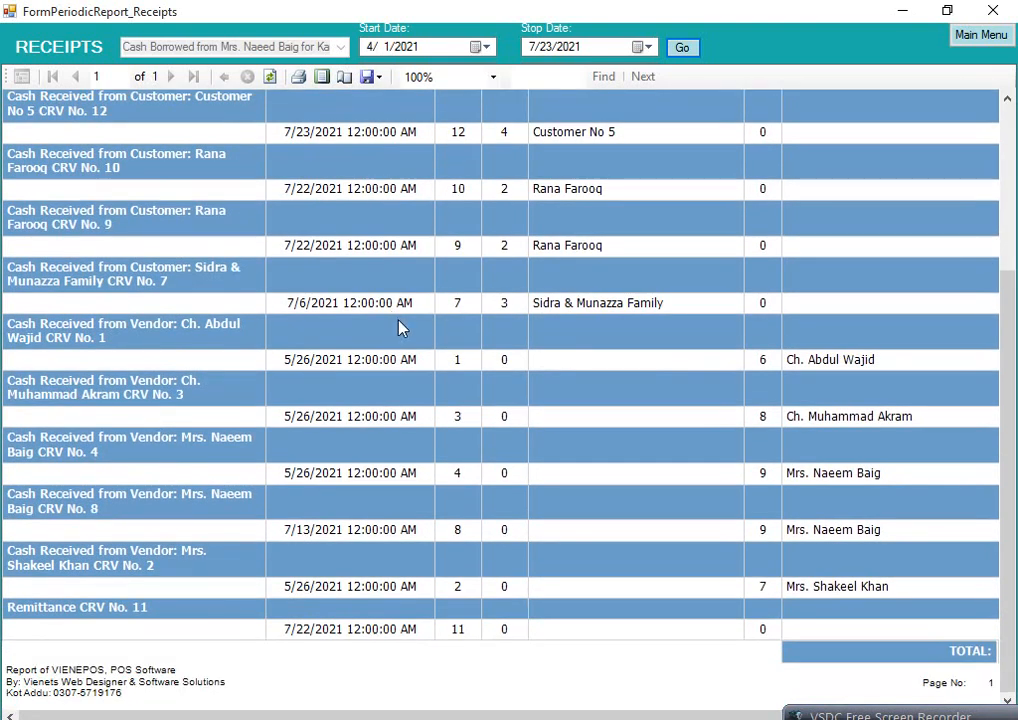
drag(528, 716, 640, 717)
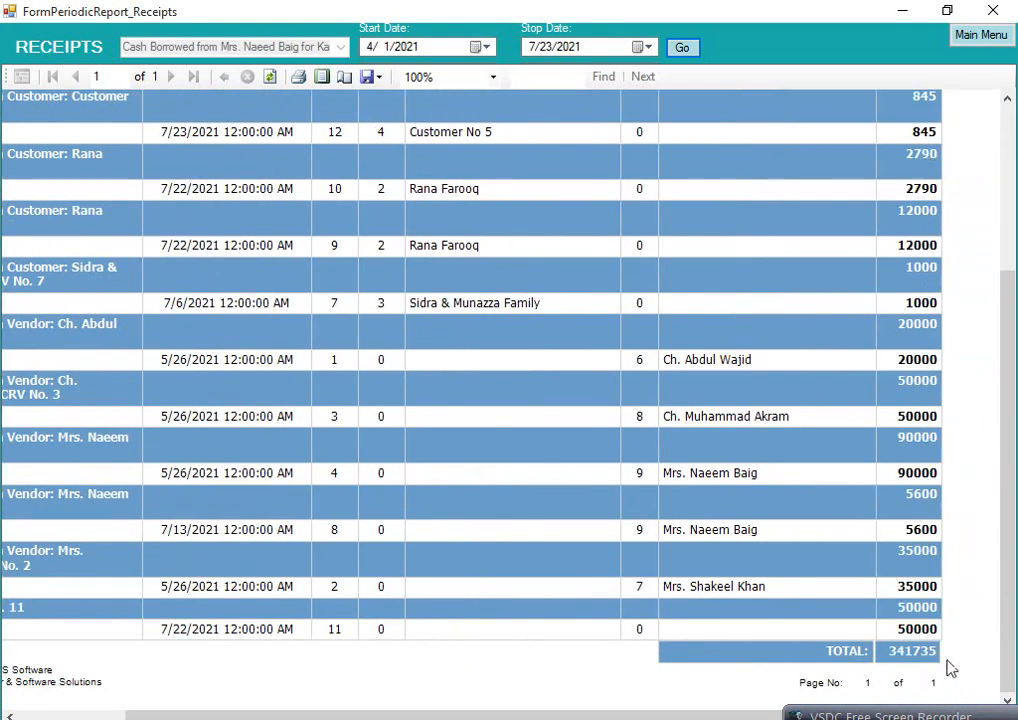
drag(1007, 610, 1007, 435)
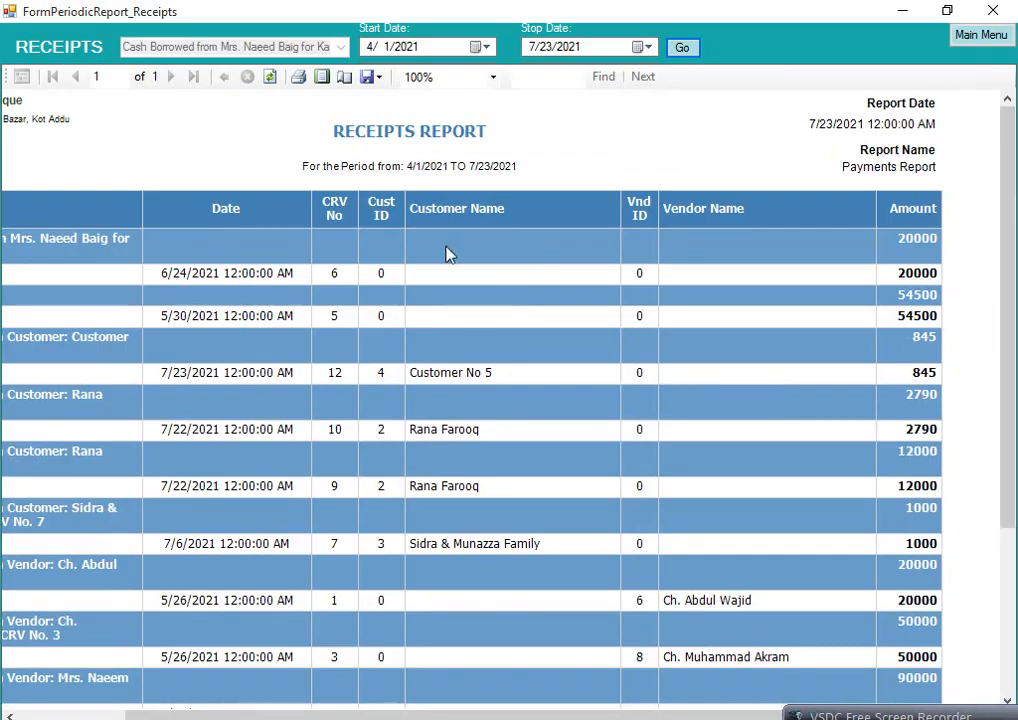
click(970, 36)
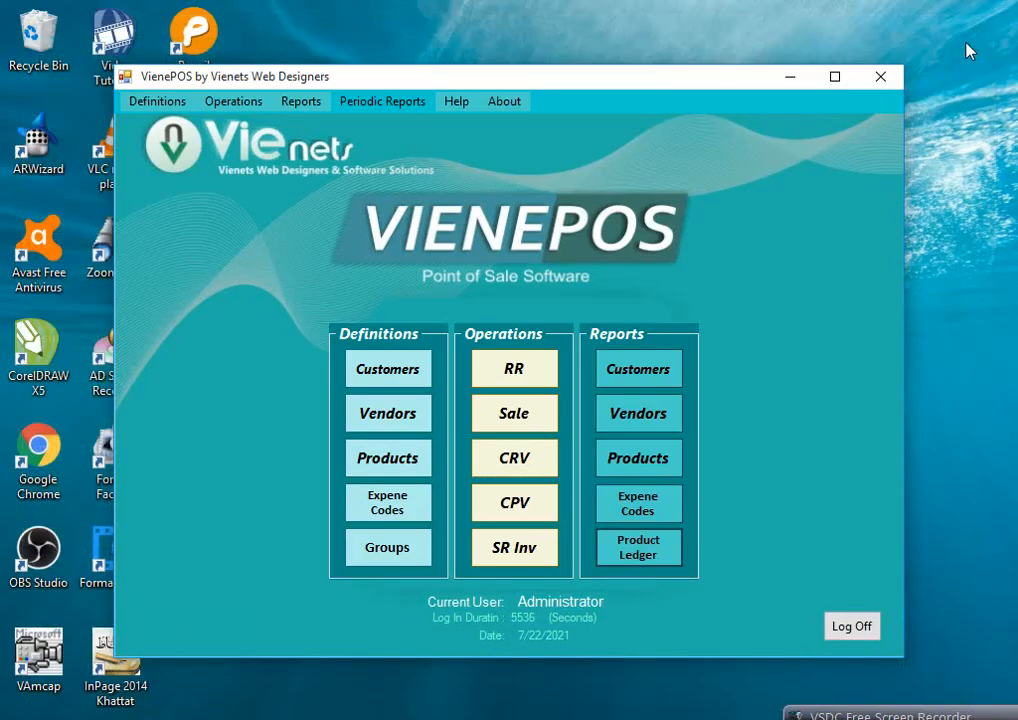
- Open the periodic Receipts (Source Wise) report and generate it for 5/1/2021 to 7/23/2021
click(405, 101)
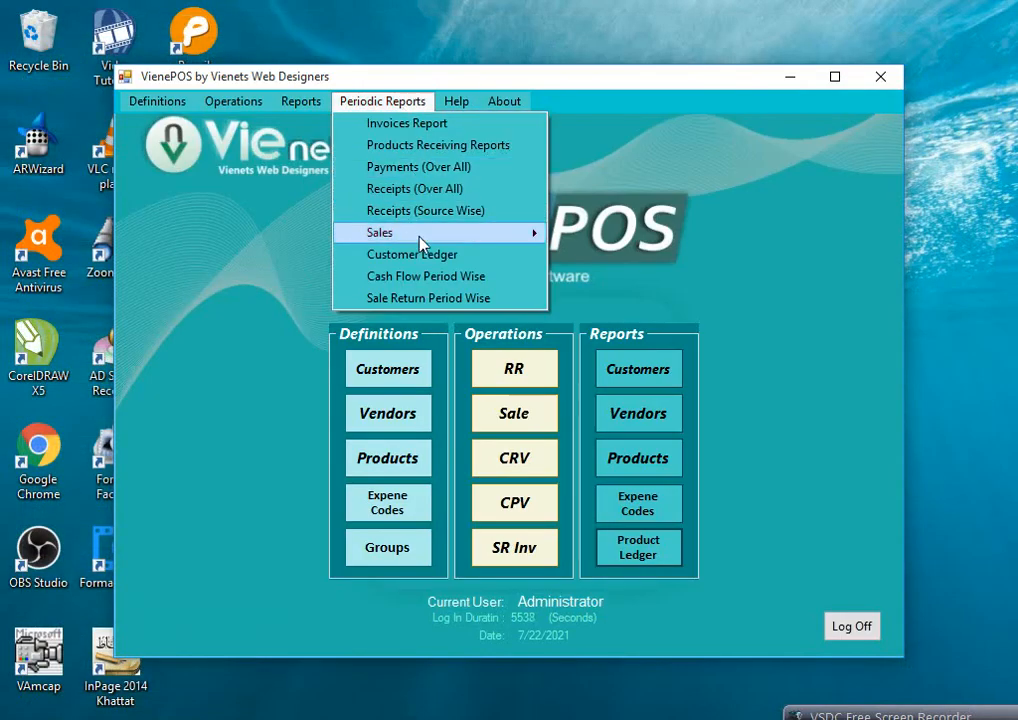
mouse_move(420, 243)
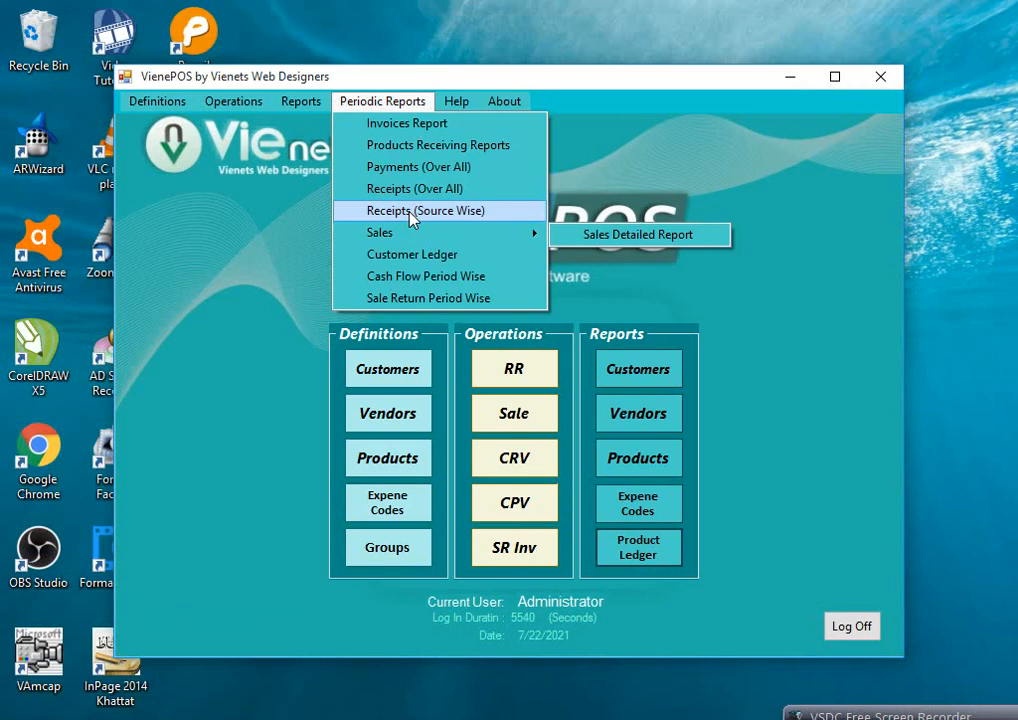
click(413, 211)
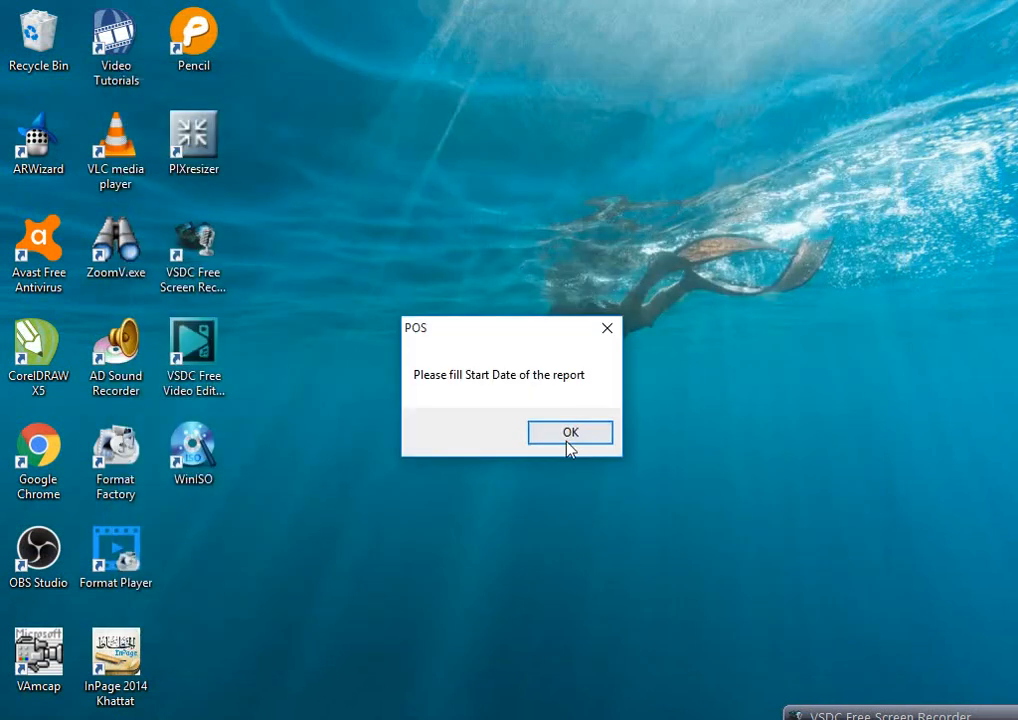
click(554, 428)
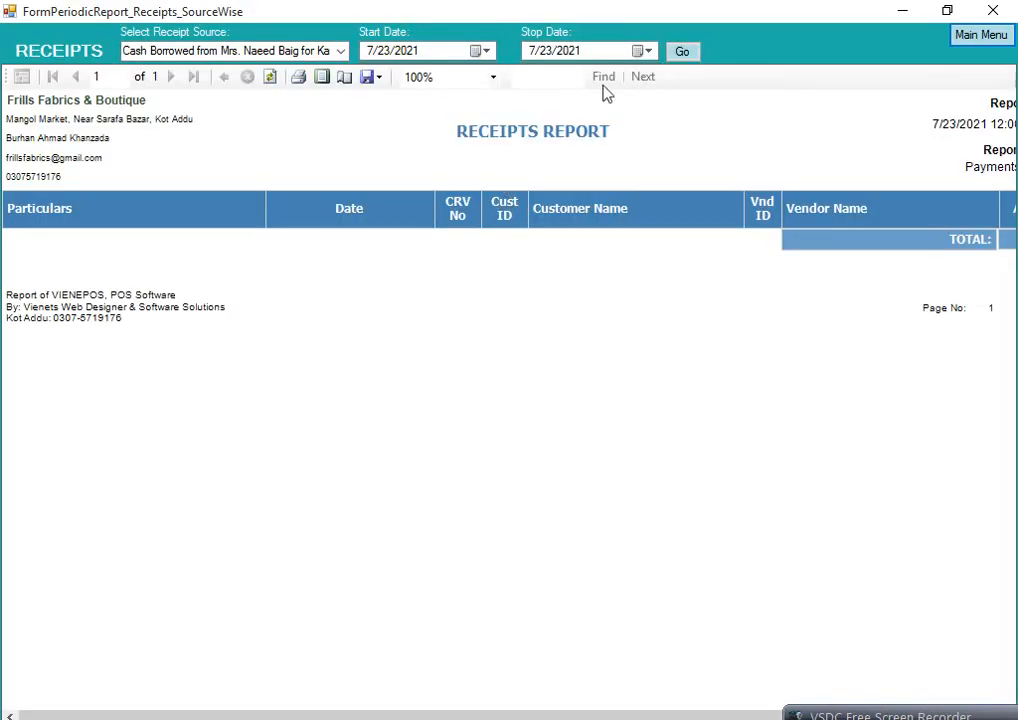
click(491, 56)
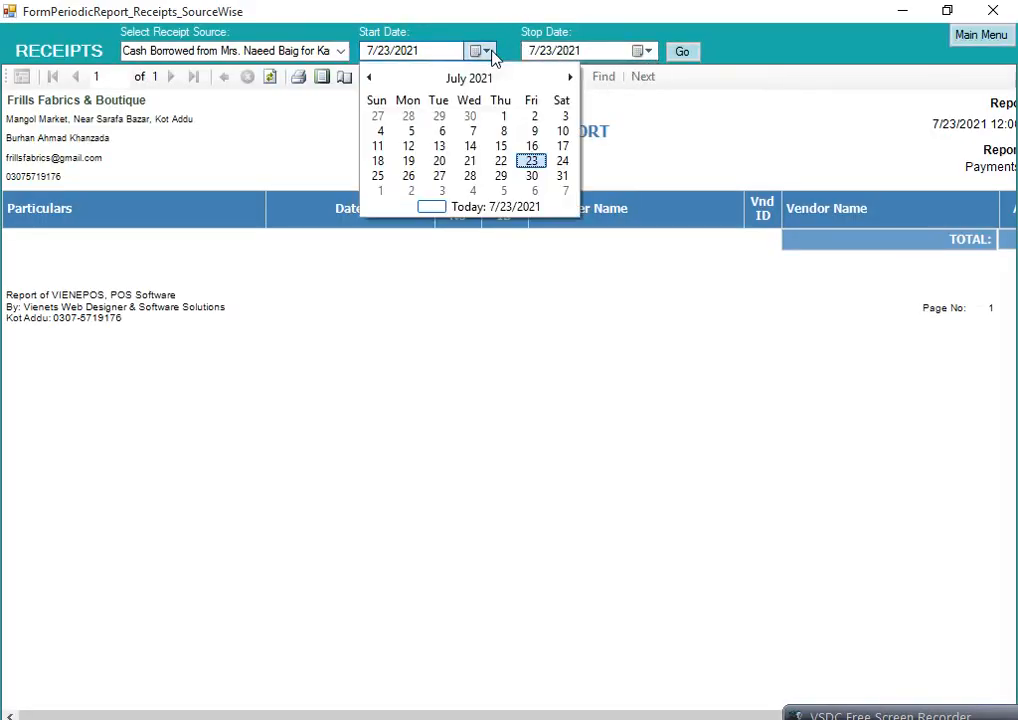
click(376, 80)
click(376, 80)
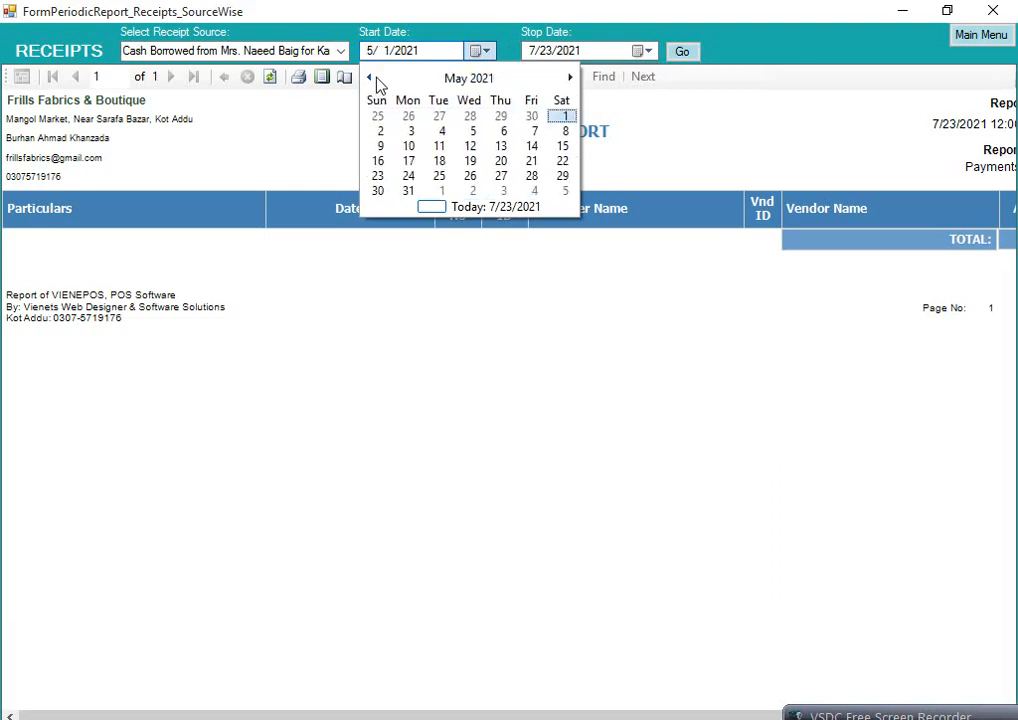
click(562, 116)
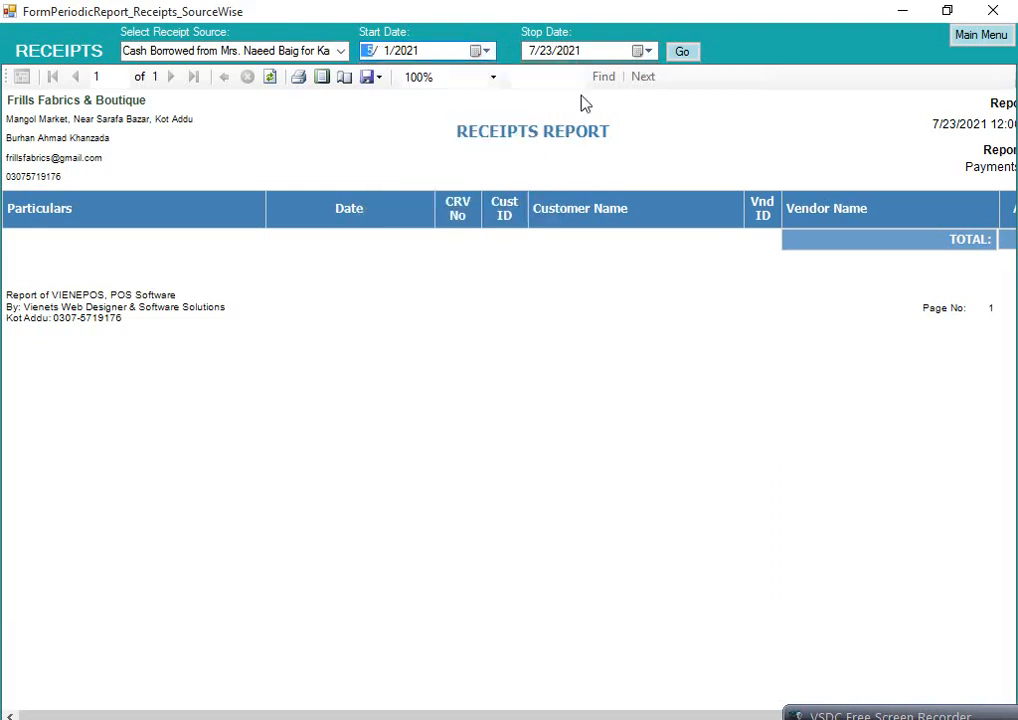
click(648, 51)
click(687, 159)
click(683, 52)
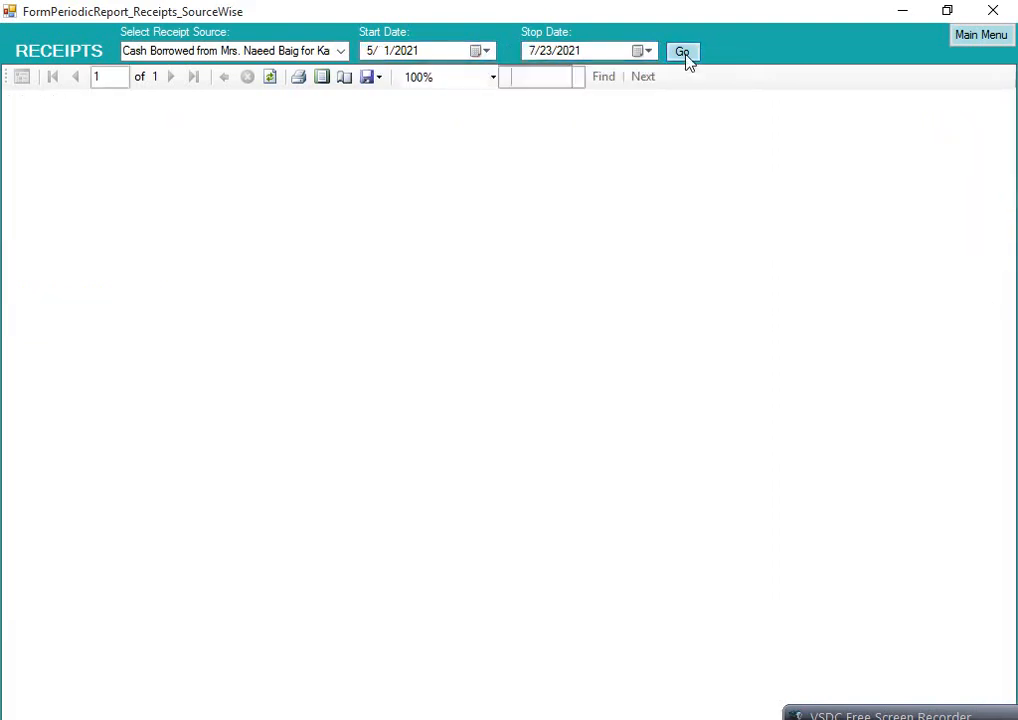
- View the receipts for Cash Investments, the first listed customer source and Remittance CRV No. 11, and return to the main menu
click(341, 51)
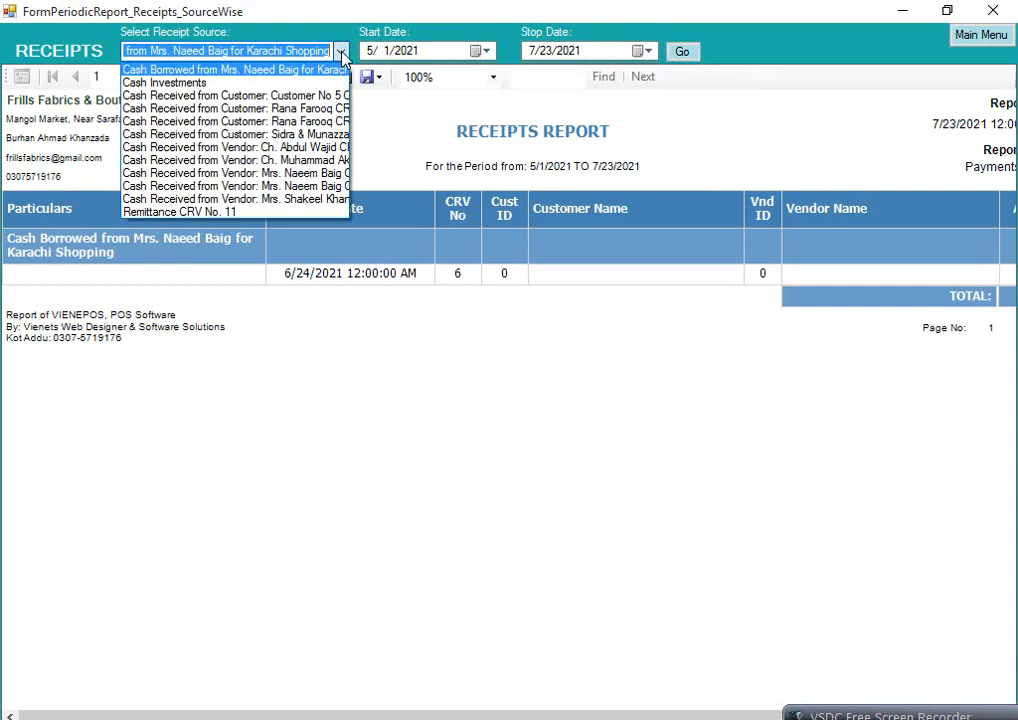
click(208, 83)
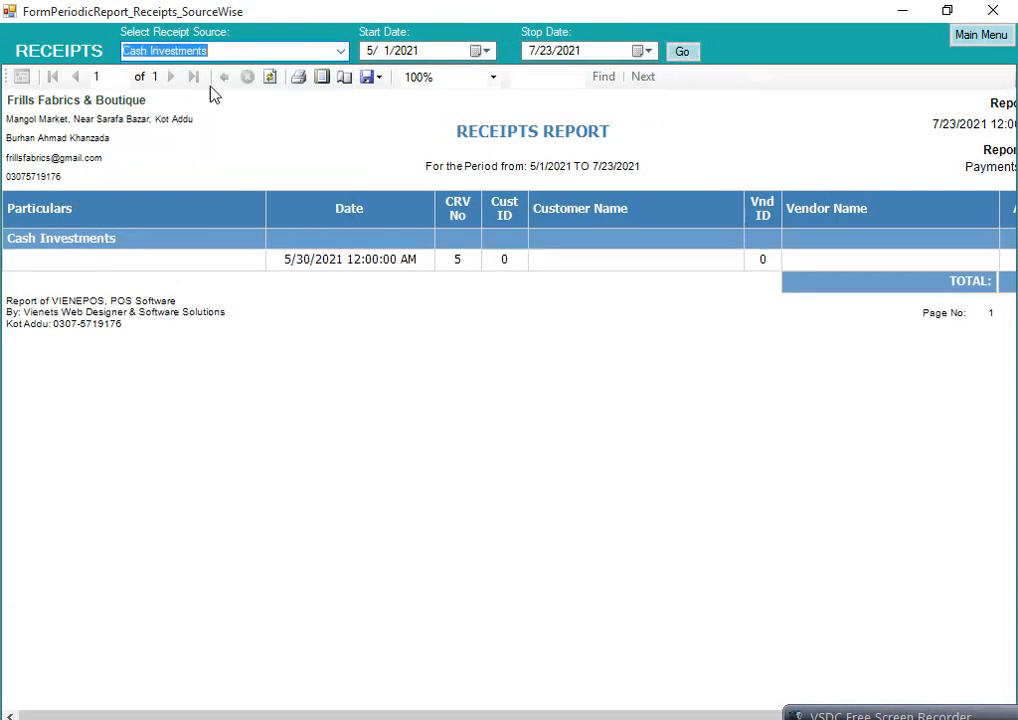
click(341, 50)
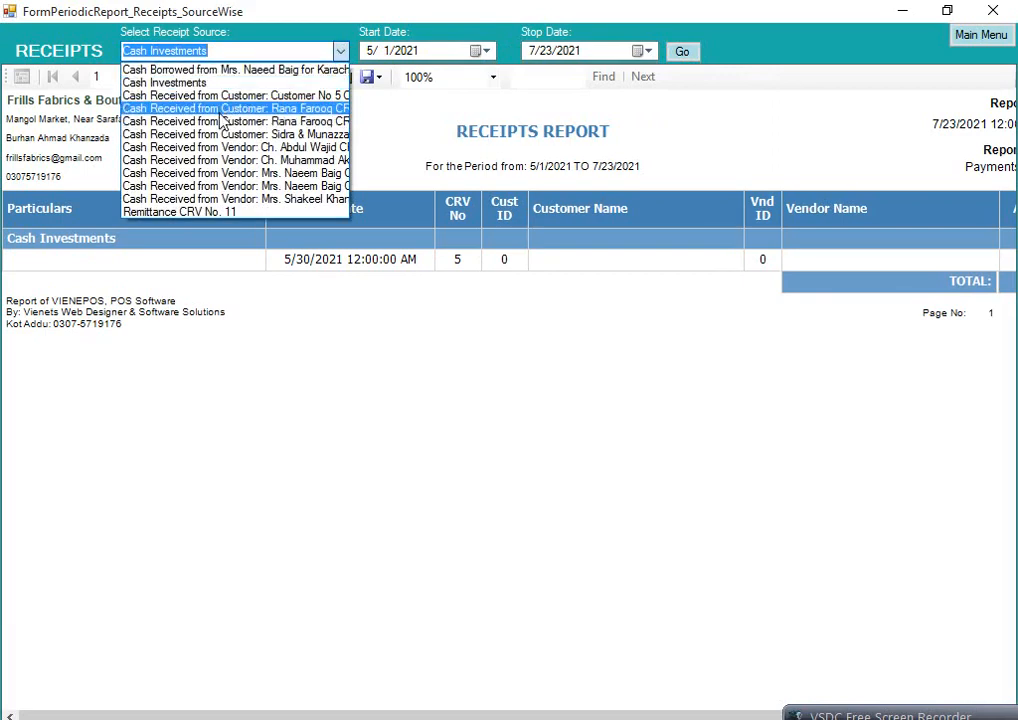
click(232, 100)
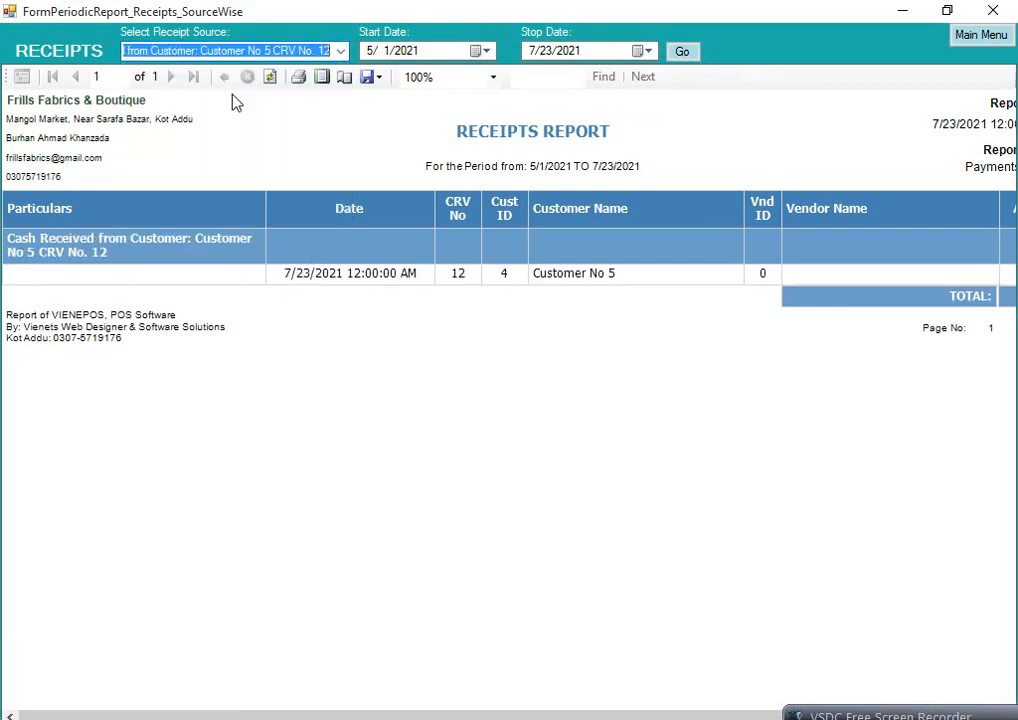
click(341, 50)
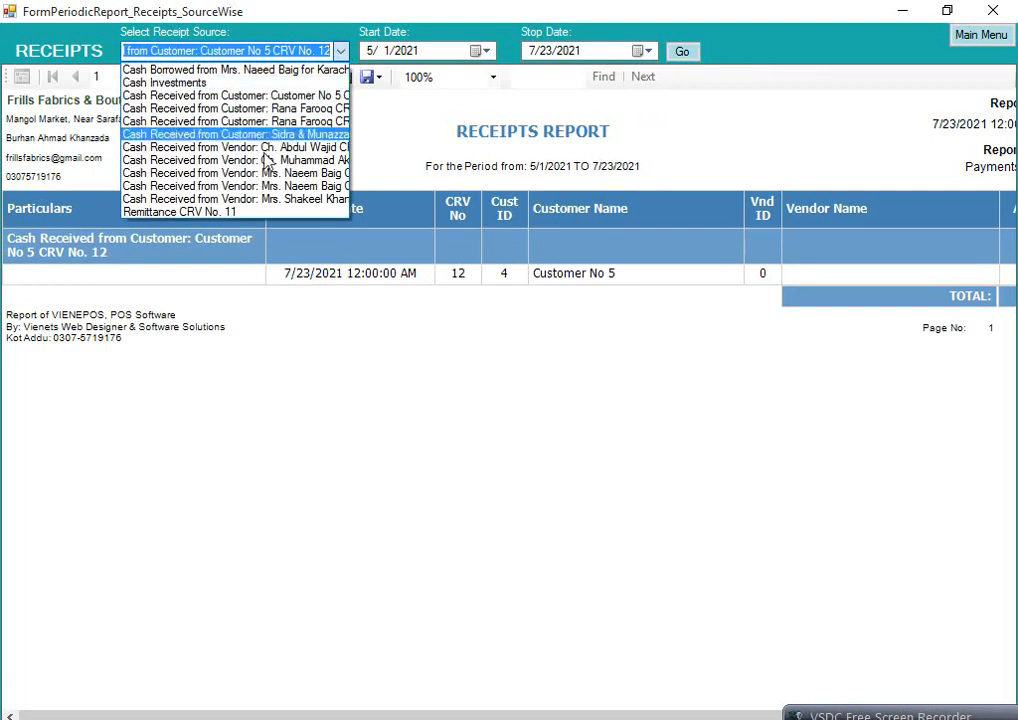
click(221, 213)
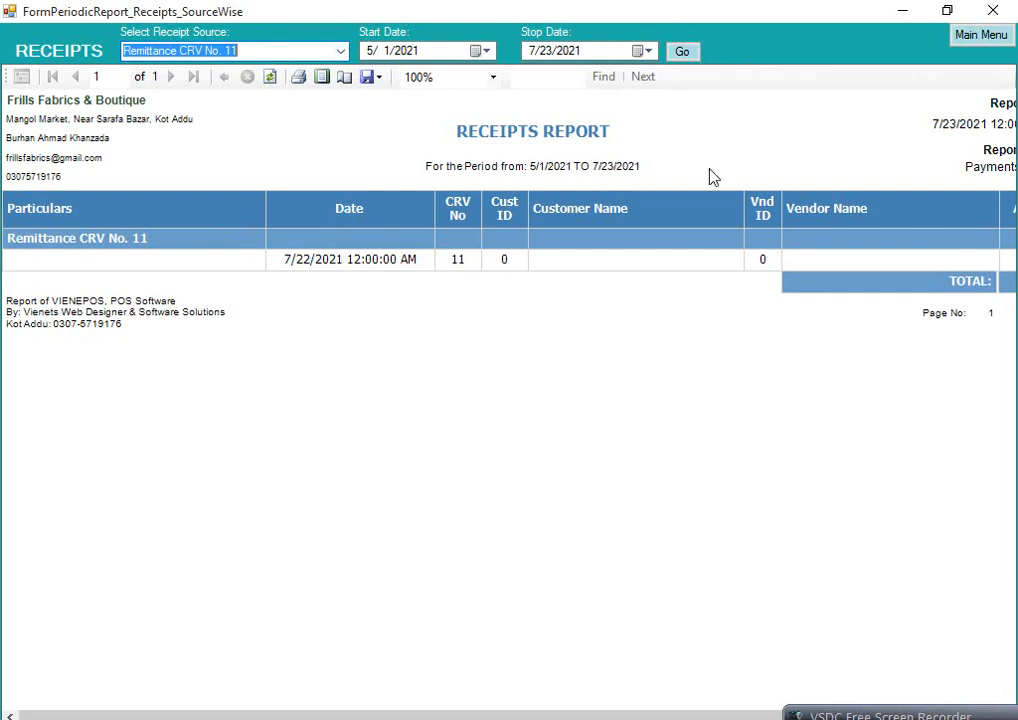
click(983, 35)
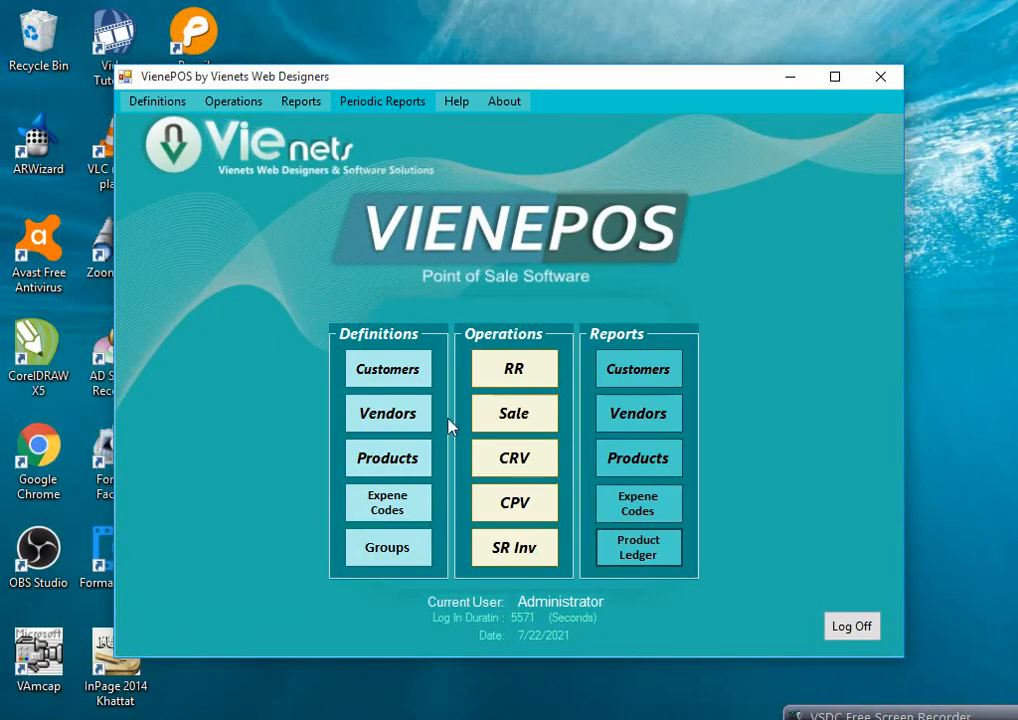
- Open the periodic Sales Detailed Report and generate it over all for 5/1/2021 to 7/23/2021
click(390, 101)
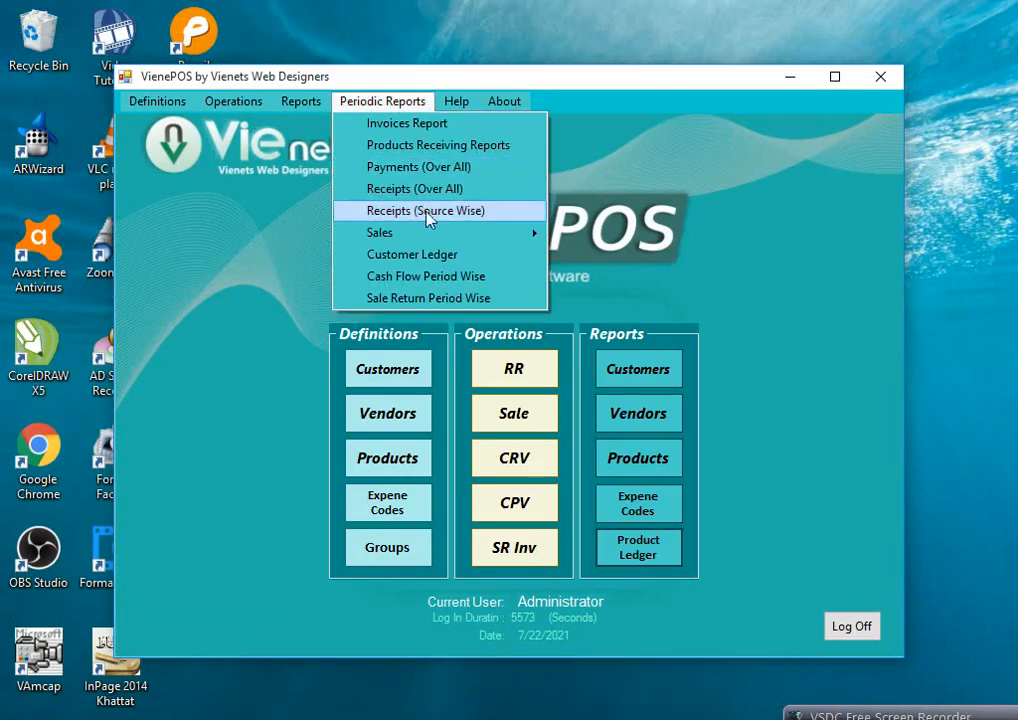
mouse_move(430, 233)
click(630, 236)
click(577, 432)
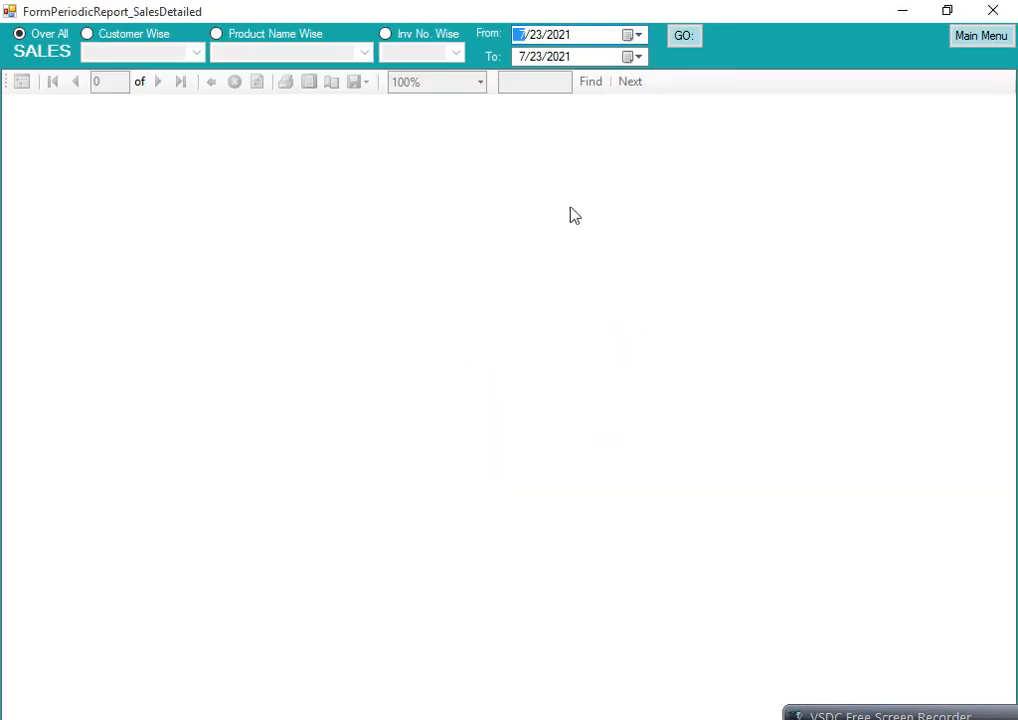
click(640, 34)
click(520, 61)
click(520, 61)
click(715, 103)
click(638, 57)
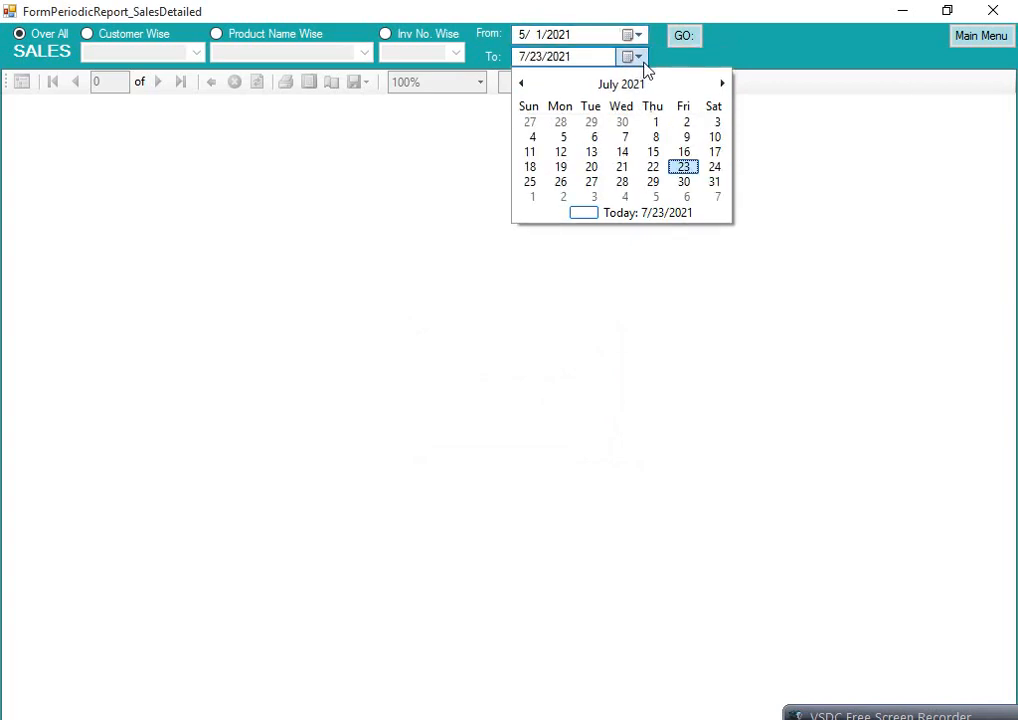
click(683, 167)
click(697, 45)
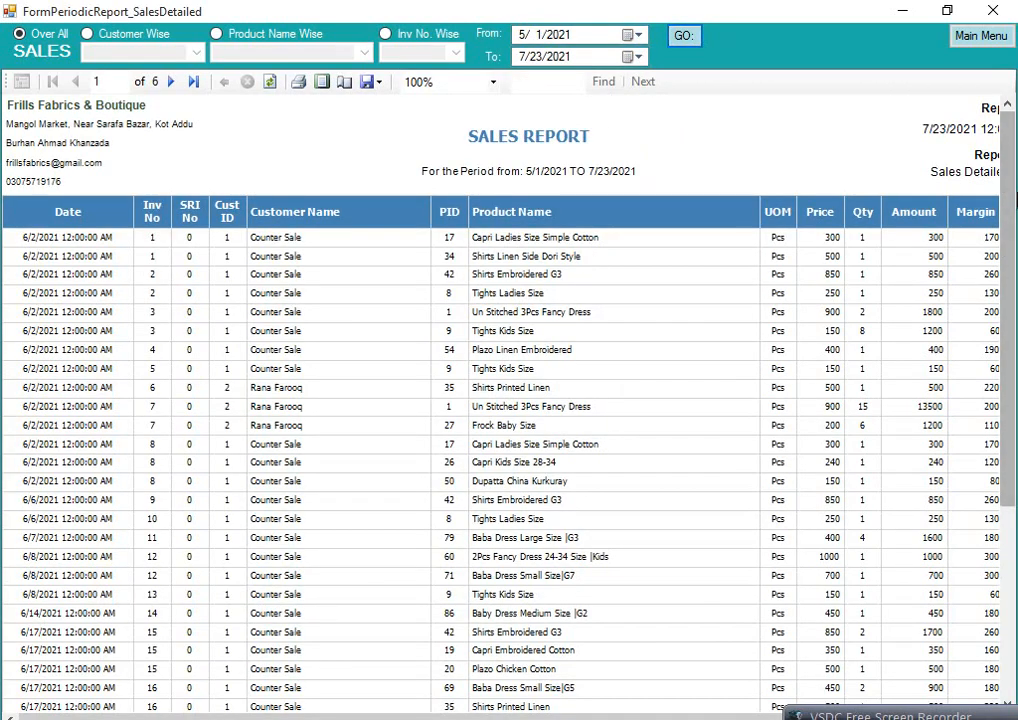
- Examine the sales report's entries through page 6 and its print layout, and return to the main menu
mouse_move(1005, 313)
mouse_down()
mouse_move(1013, 287)
mouse_move(1015, 473)
mouse_move(1008, 292)
mouse_up()
click(172, 82)
click(172, 82)
click(172, 82)
click(172, 82)
click(172, 82)
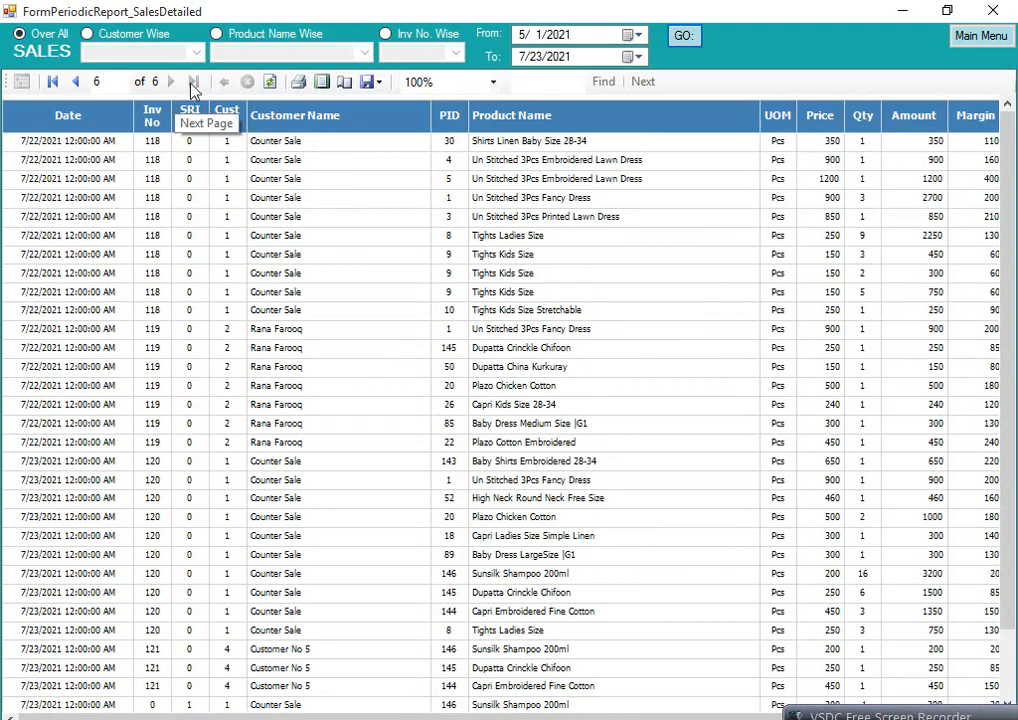
click(321, 82)
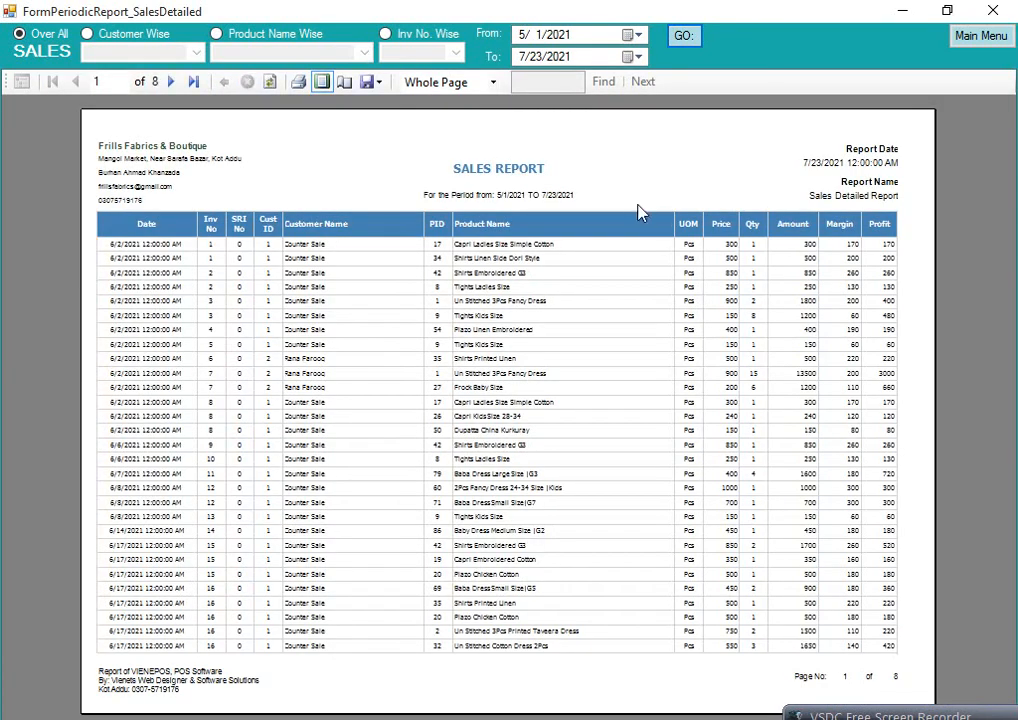
click(981, 36)
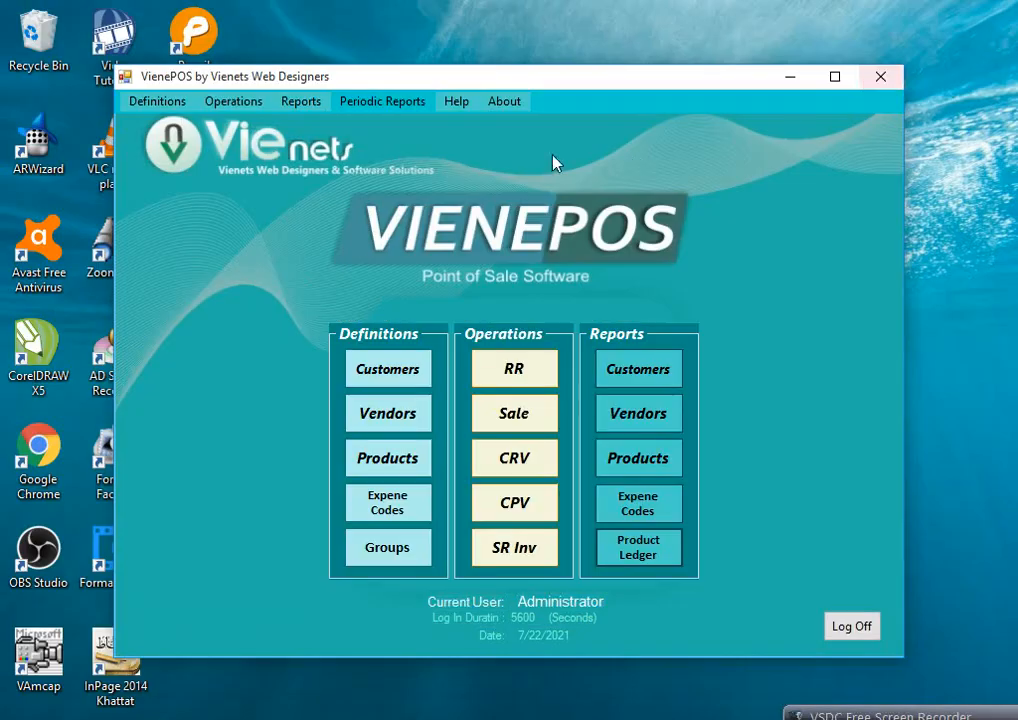
- Open the periodic Customer Ledger report and select the last listed customer ID
click(418, 101)
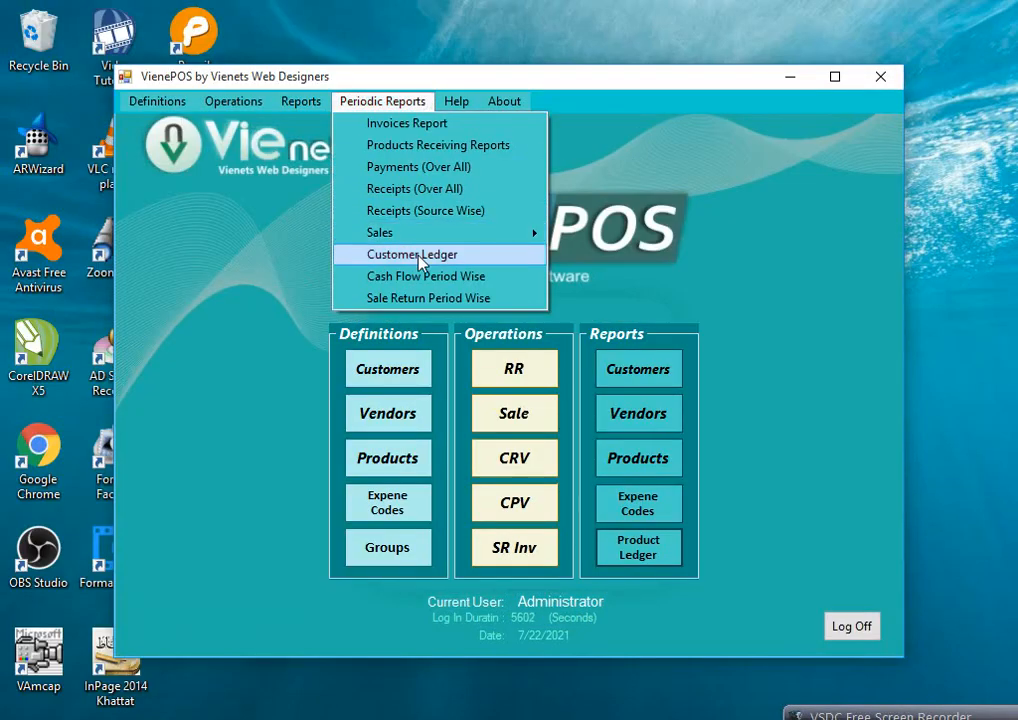
click(420, 254)
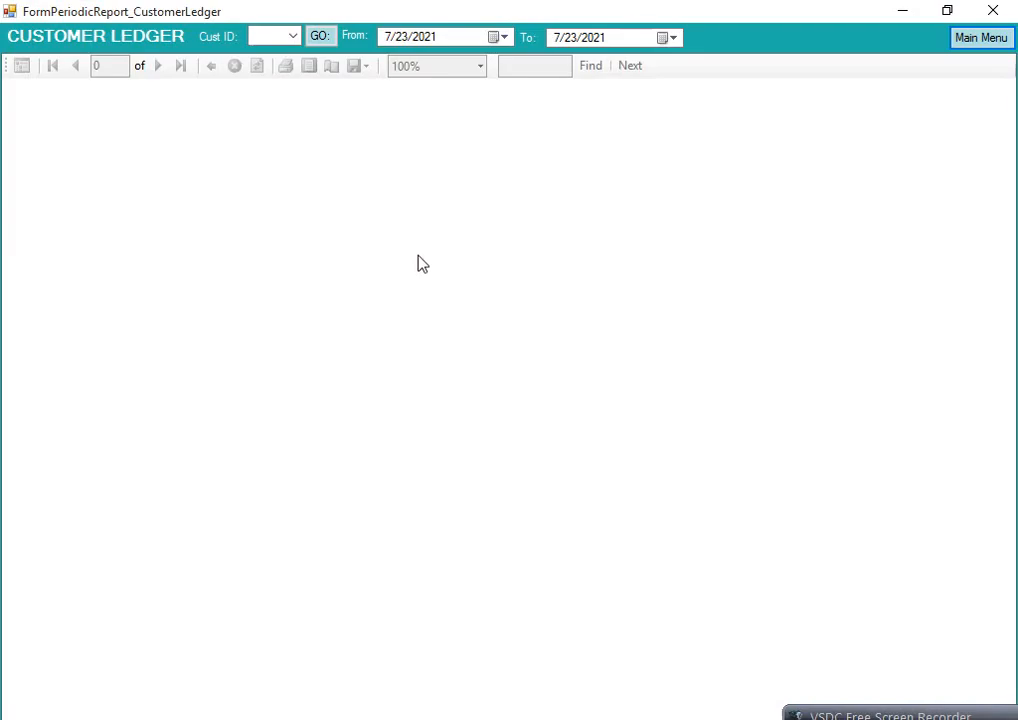
click(296, 35)
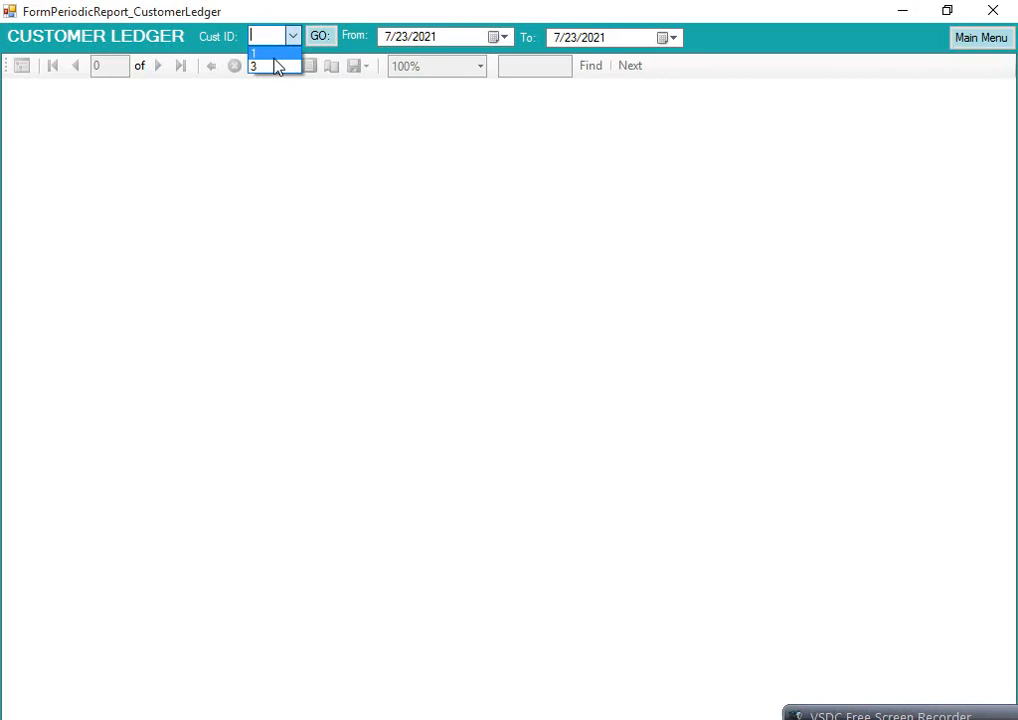
click(276, 66)
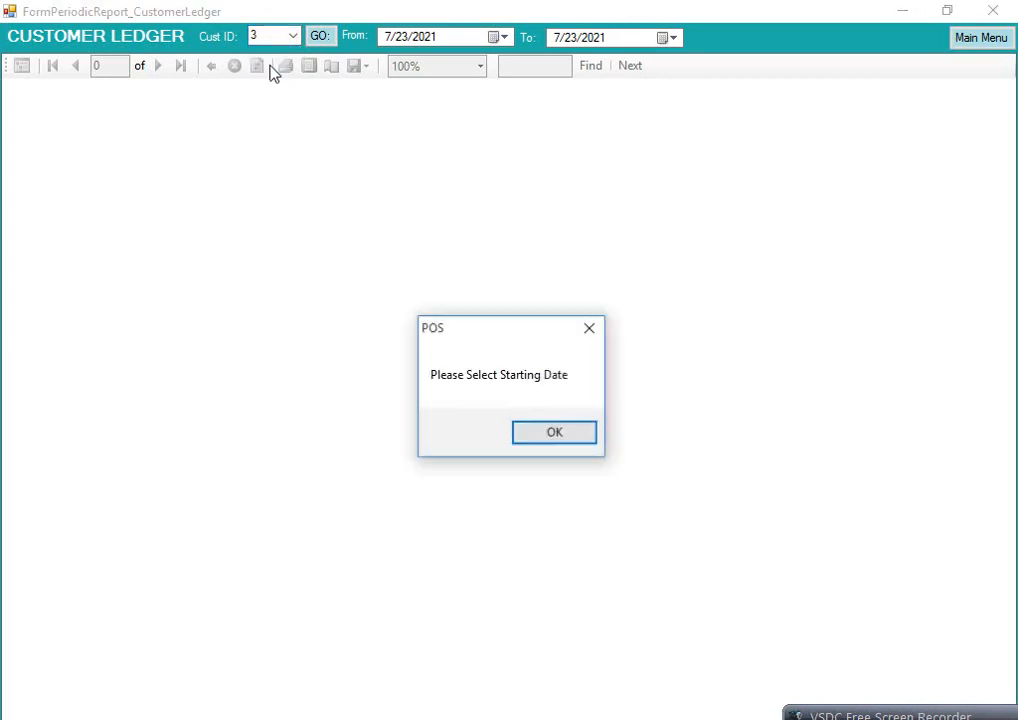
click(552, 446)
- Generate the selected customer's ledger for the period 5/1/2021 to 7/23/2021
click(500, 38)
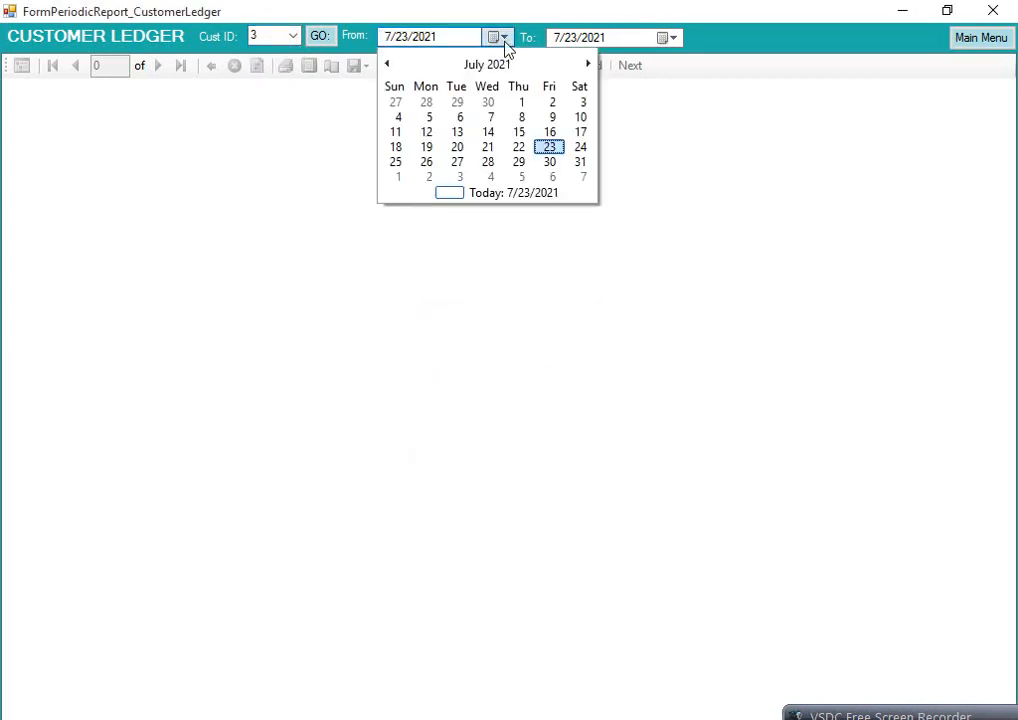
click(388, 63)
click(388, 63)
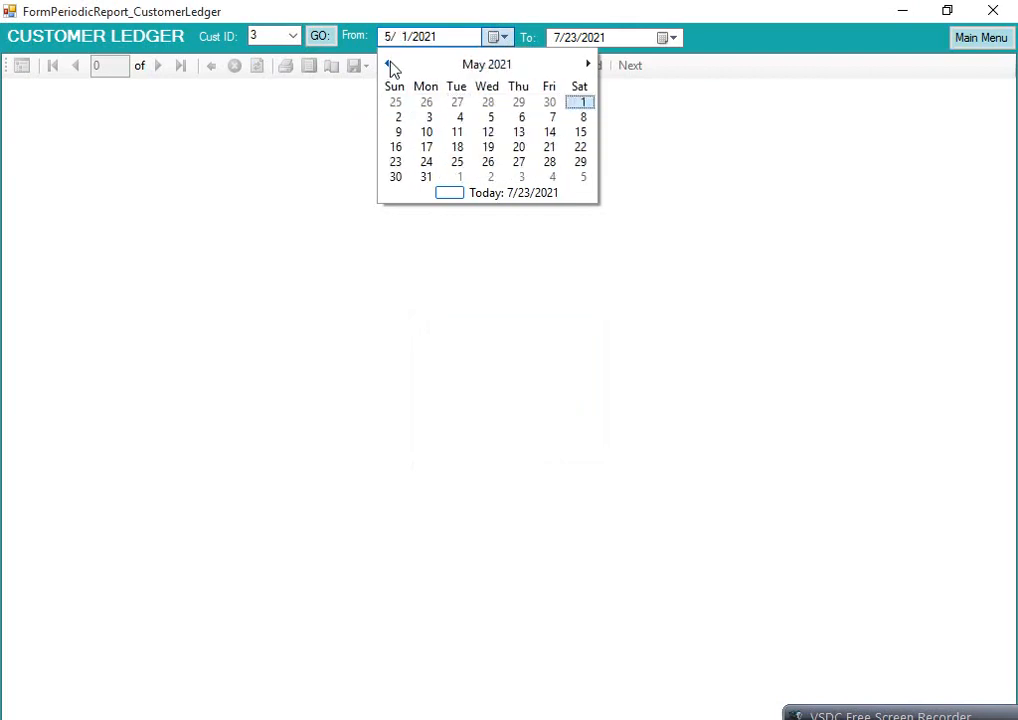
click(582, 103)
click(671, 38)
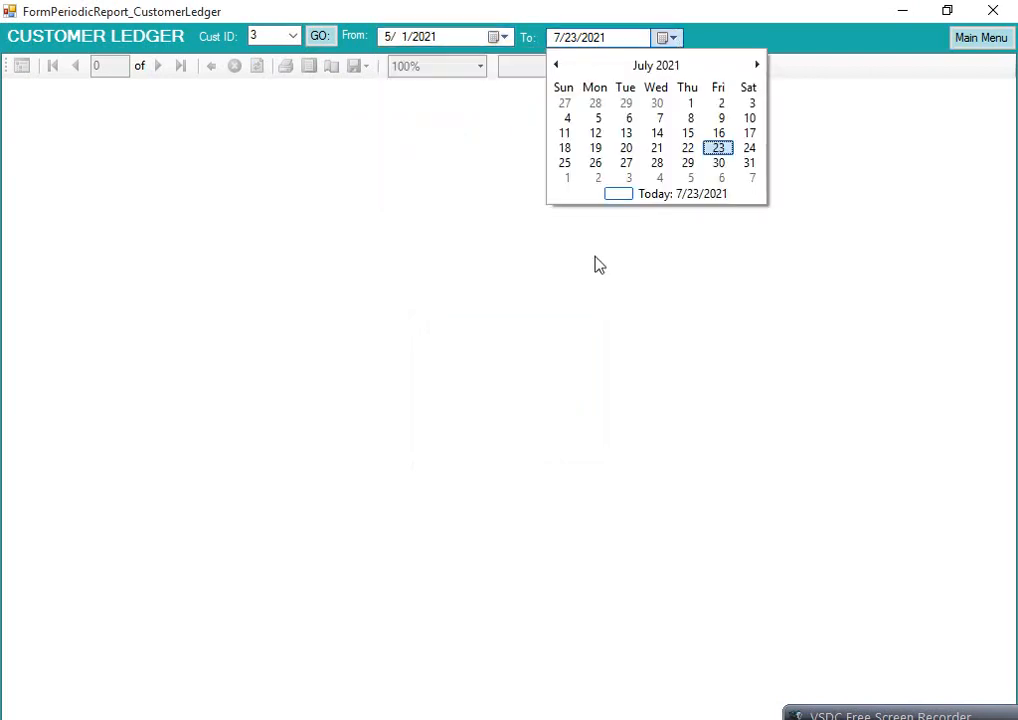
click(718, 148)
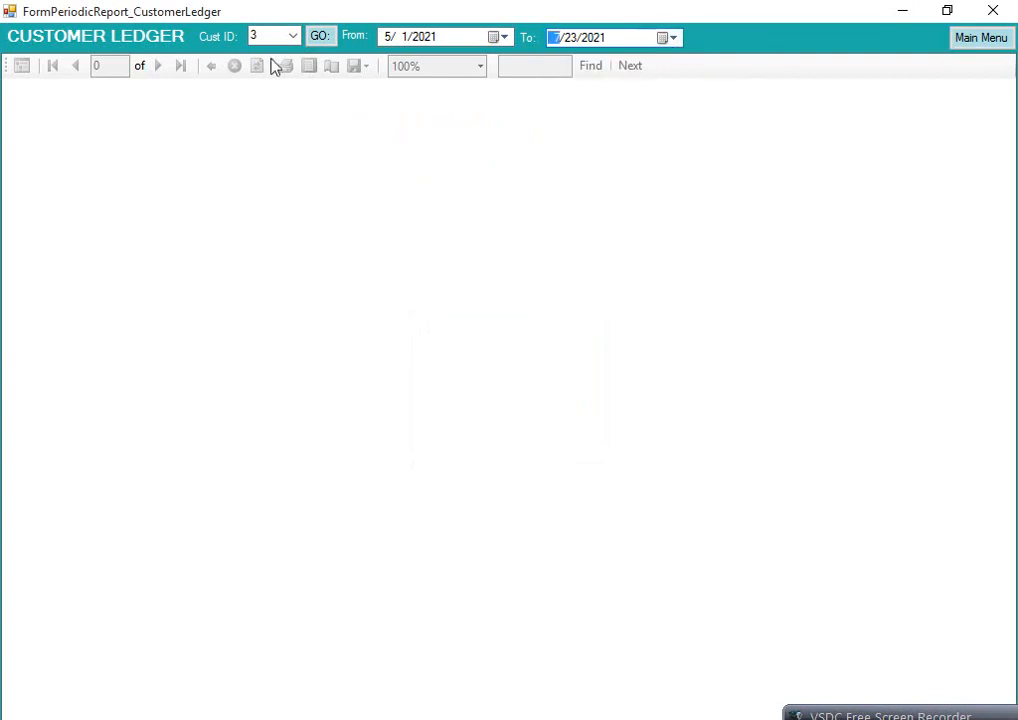
click(320, 36)
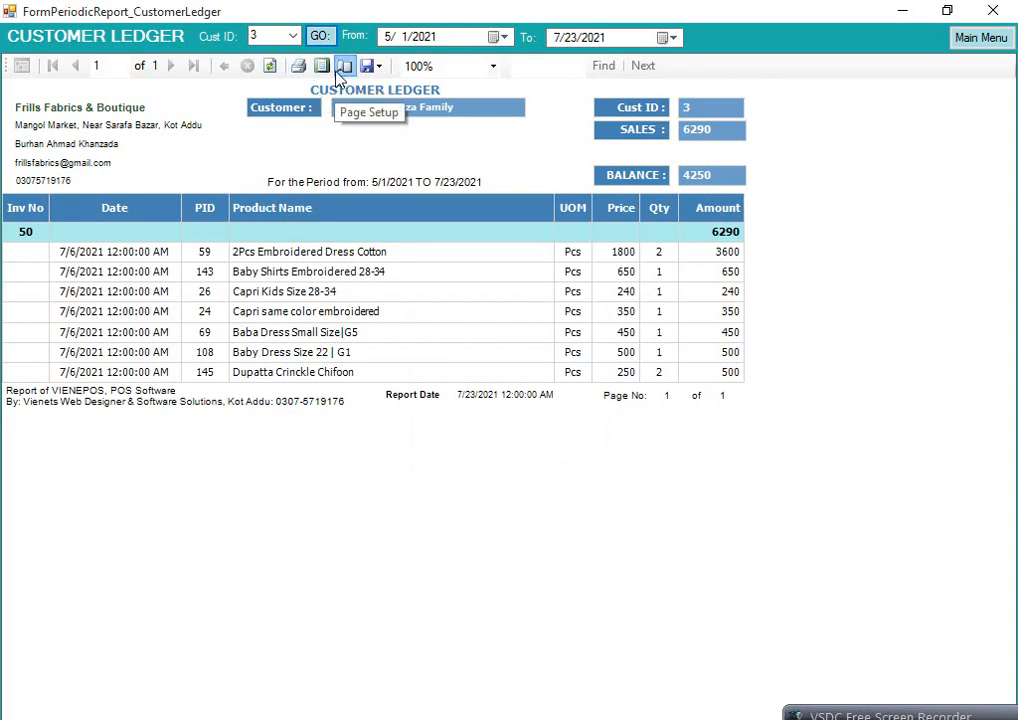
- Check the customer ledger's page setup without changing it, view its print layout, and return to the main menu
click(345, 74)
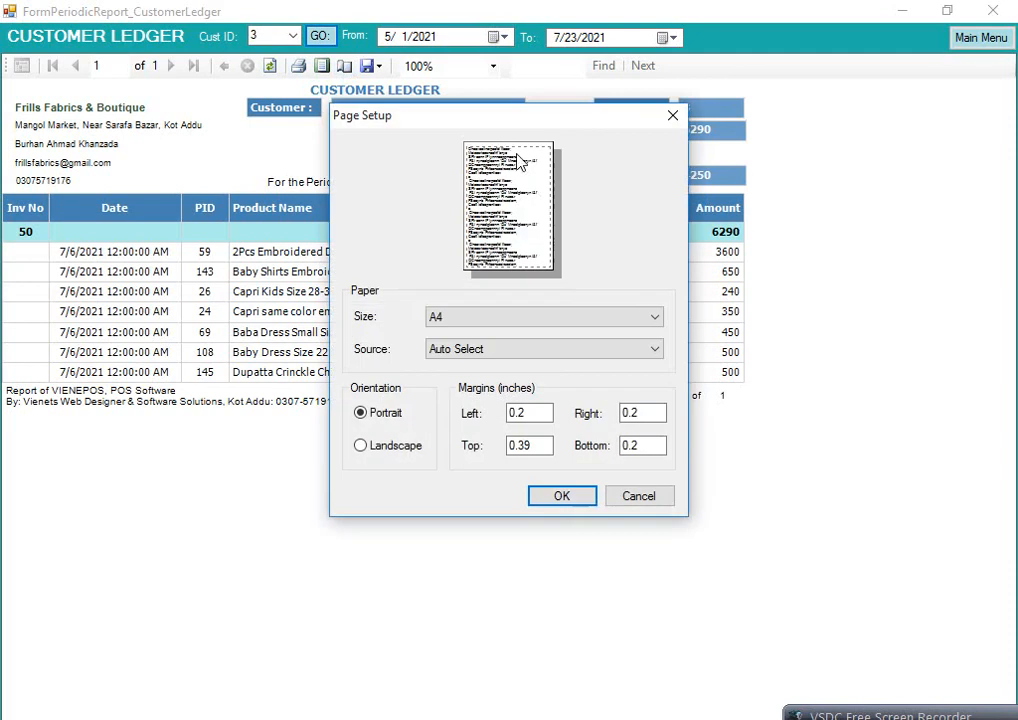
click(640, 497)
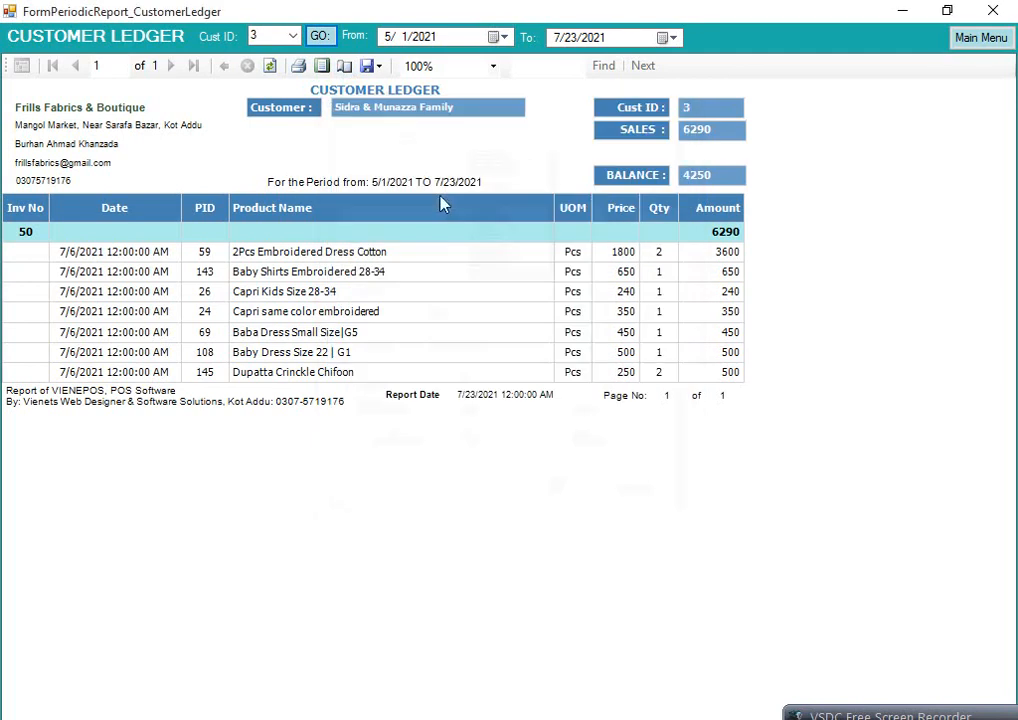
click(322, 68)
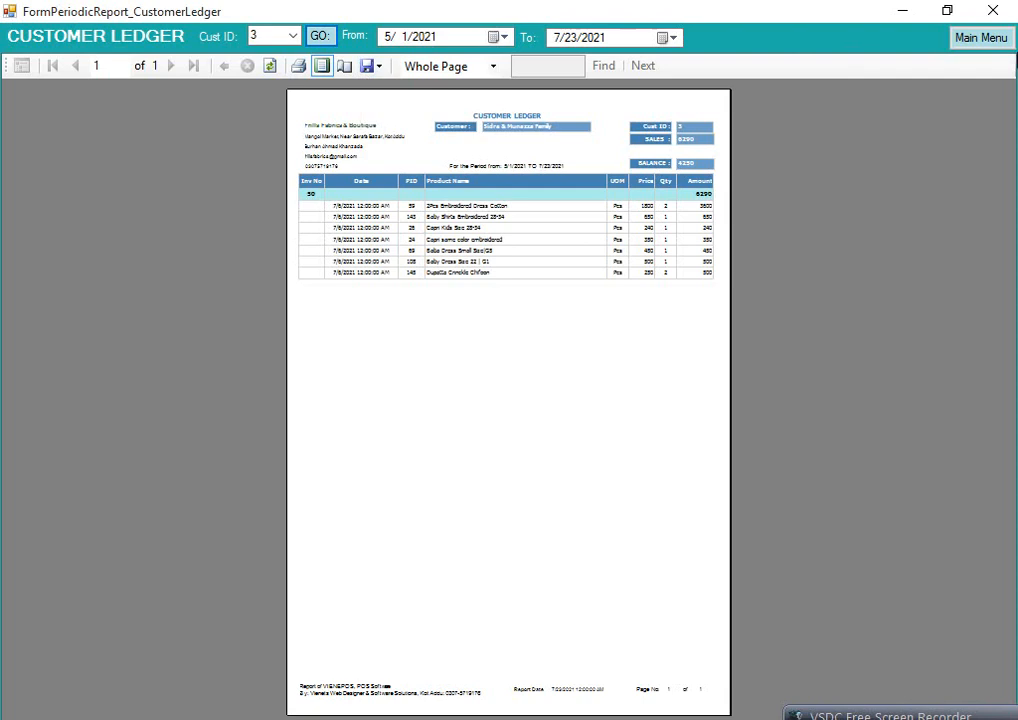
click(982, 42)
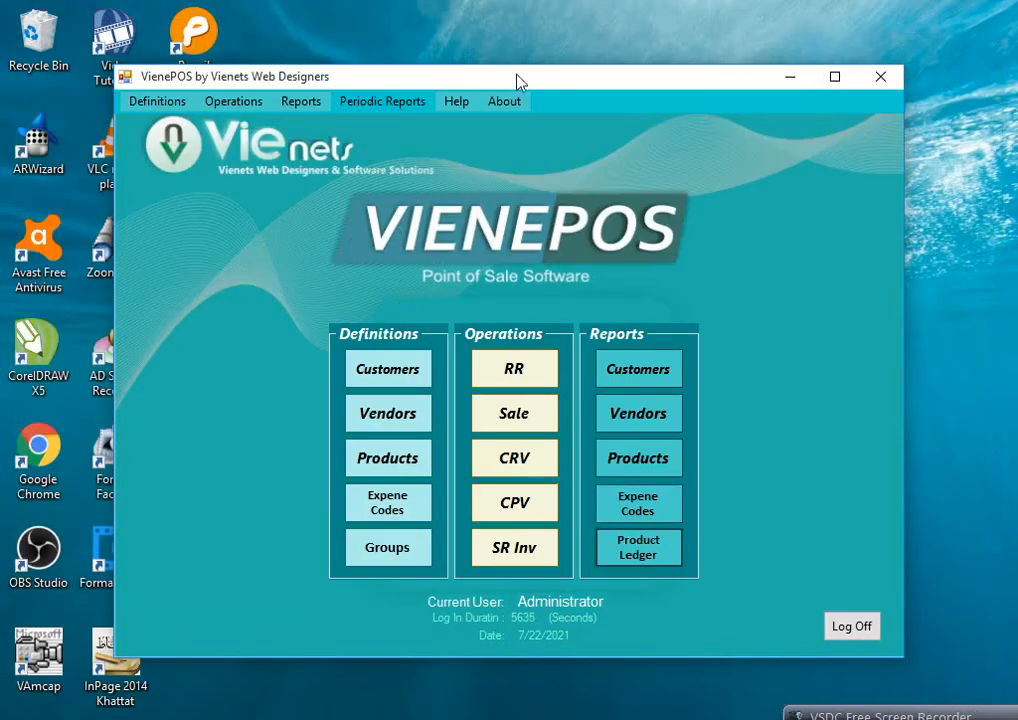
- Generate the period-wise cash flow report for 5/1/2021 to 7/23/2021
click(386, 104)
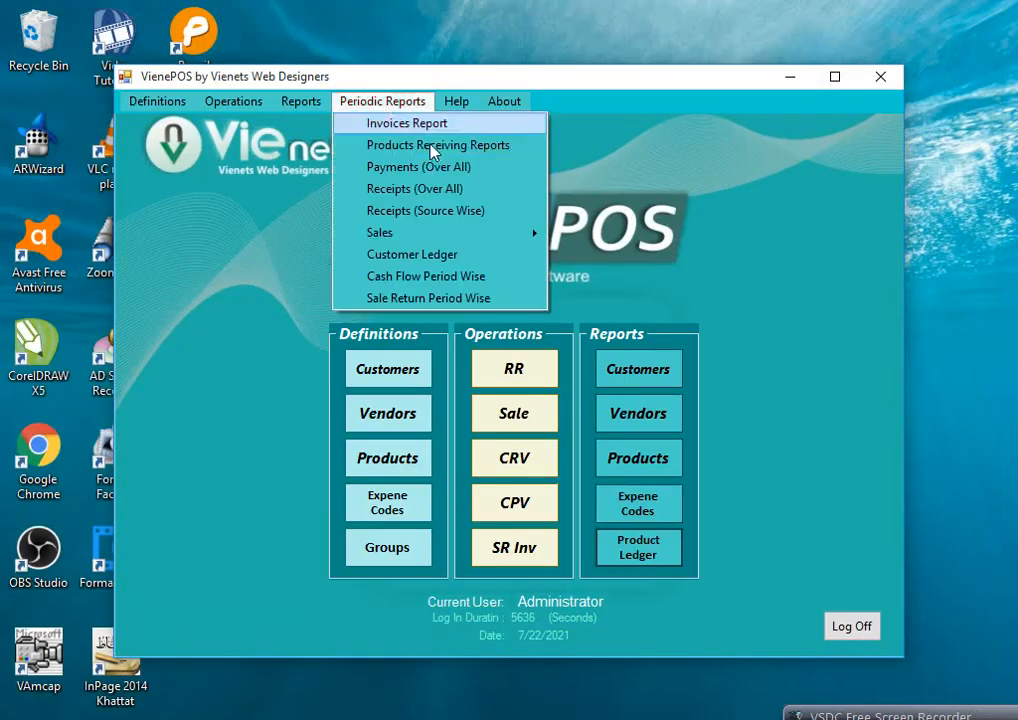
click(476, 281)
click(393, 53)
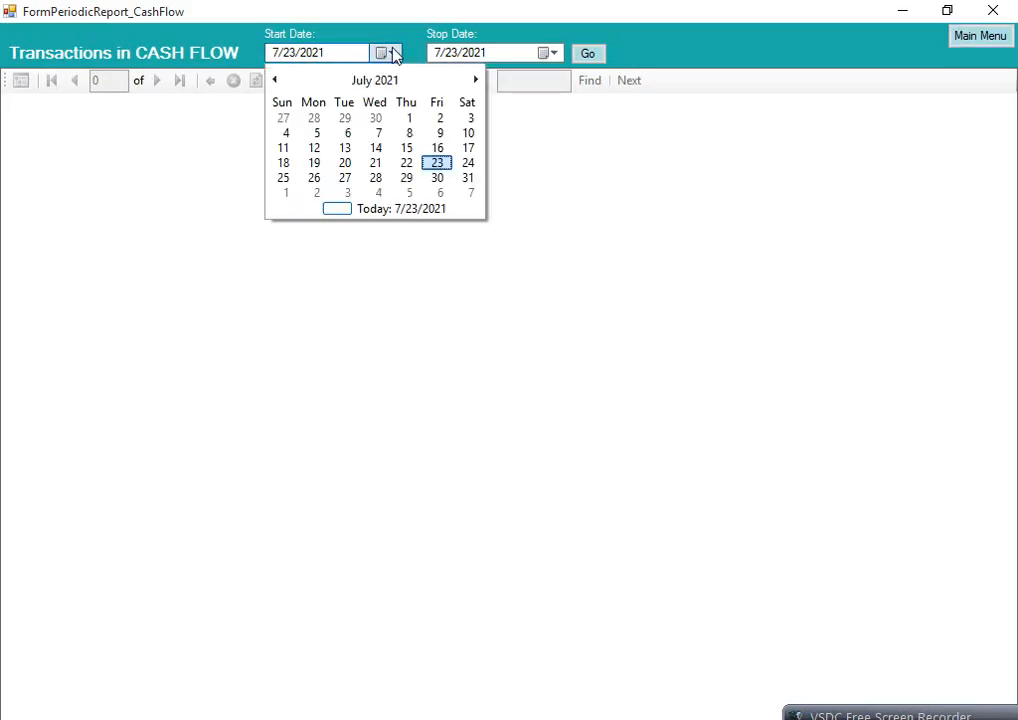
click(279, 82)
click(282, 83)
click(461, 118)
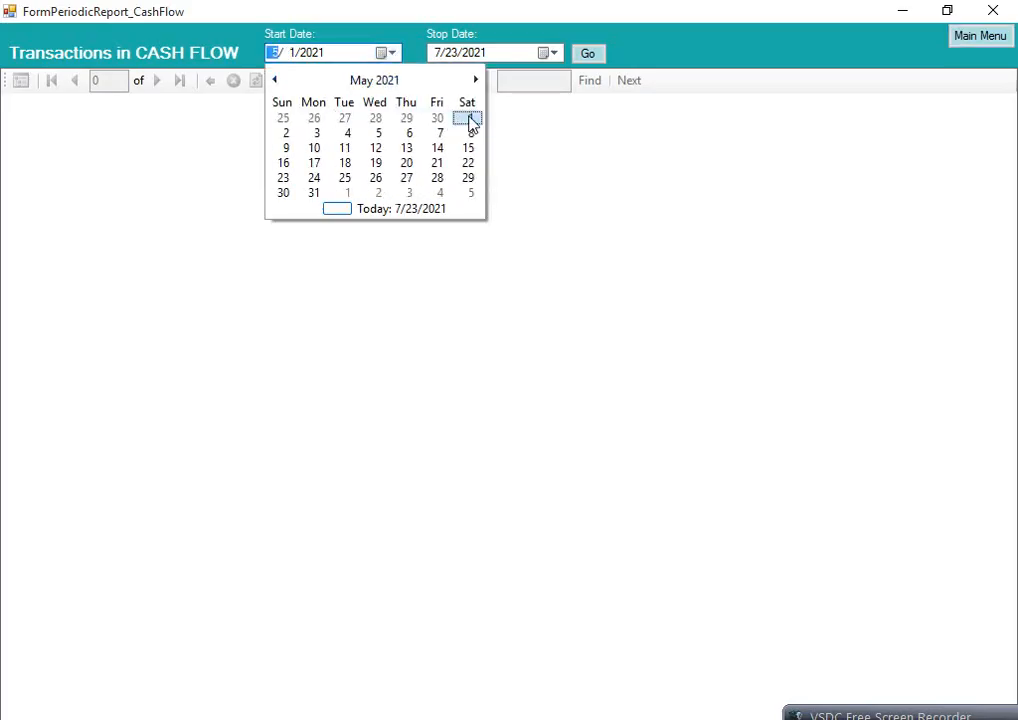
click(550, 53)
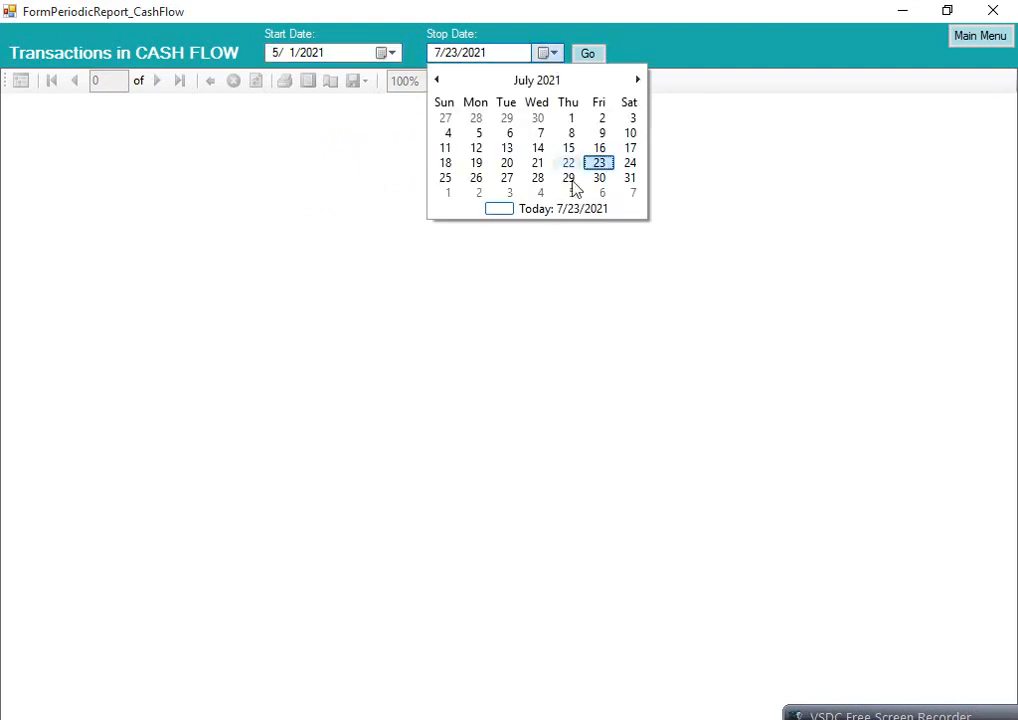
click(599, 163)
click(588, 53)
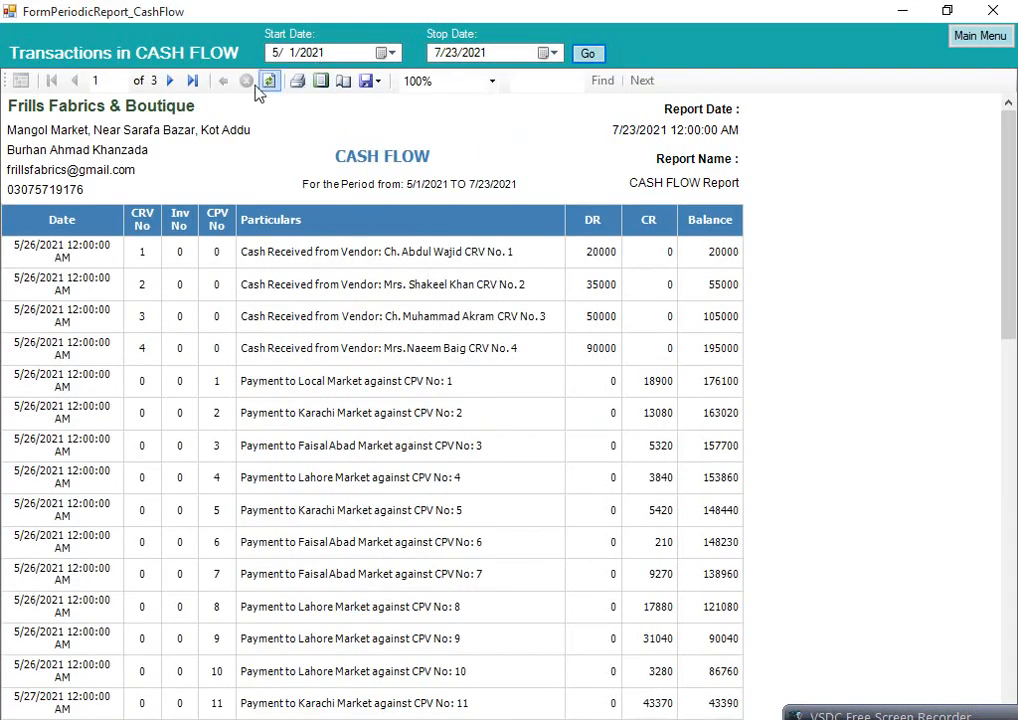
- Examine the cash flow entries through page 3, down to the totals at the report's end
click(176, 86)
click(176, 86)
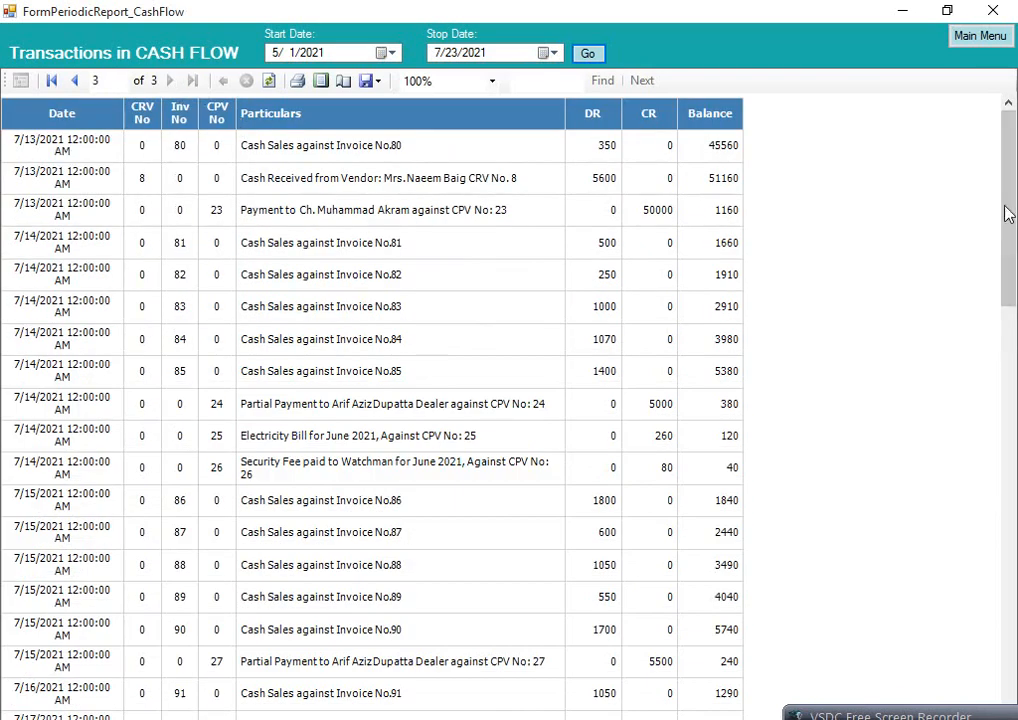
drag(1010, 205, 1010, 605)
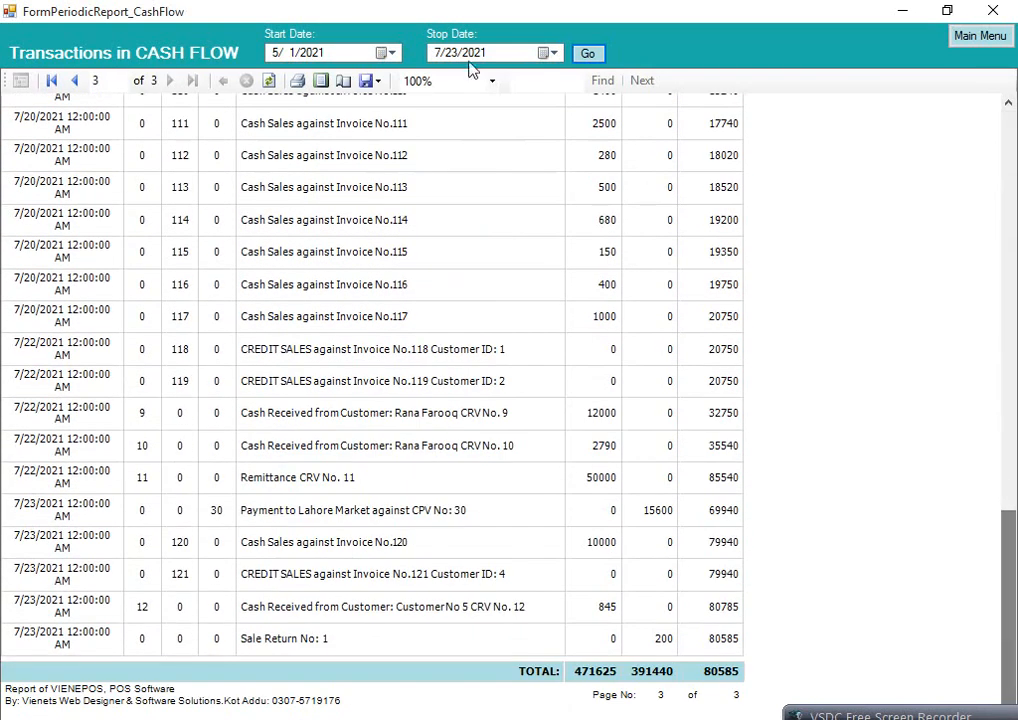
- Regenerate the cash flow report with the start date 7/1/2021, look through its entries, and return to the main menu
click(386, 52)
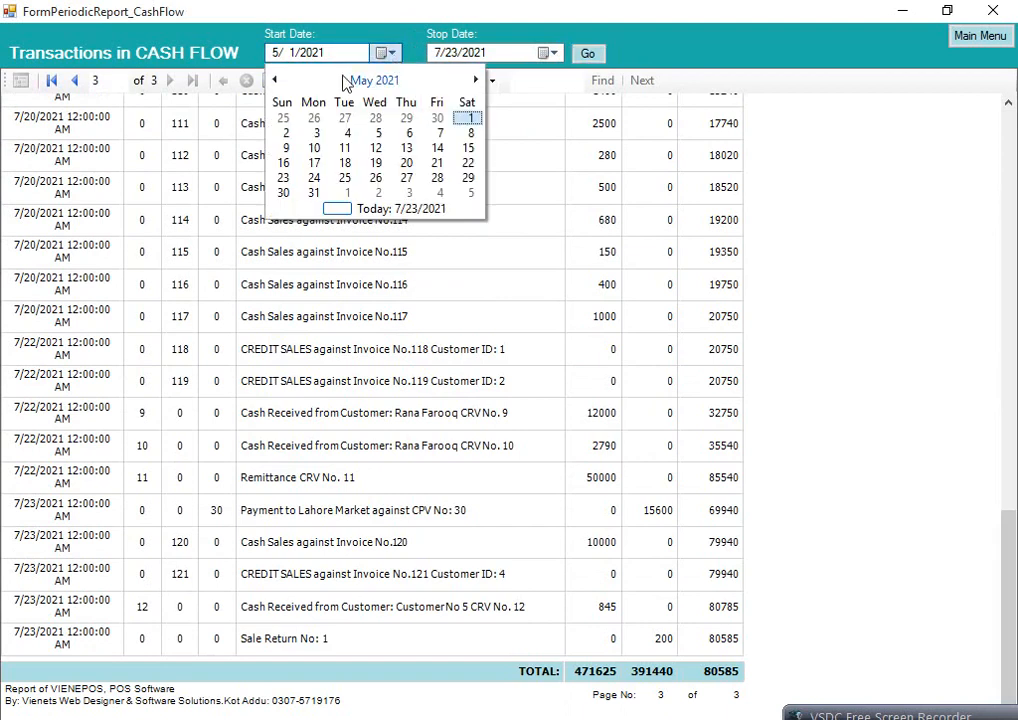
click(477, 82)
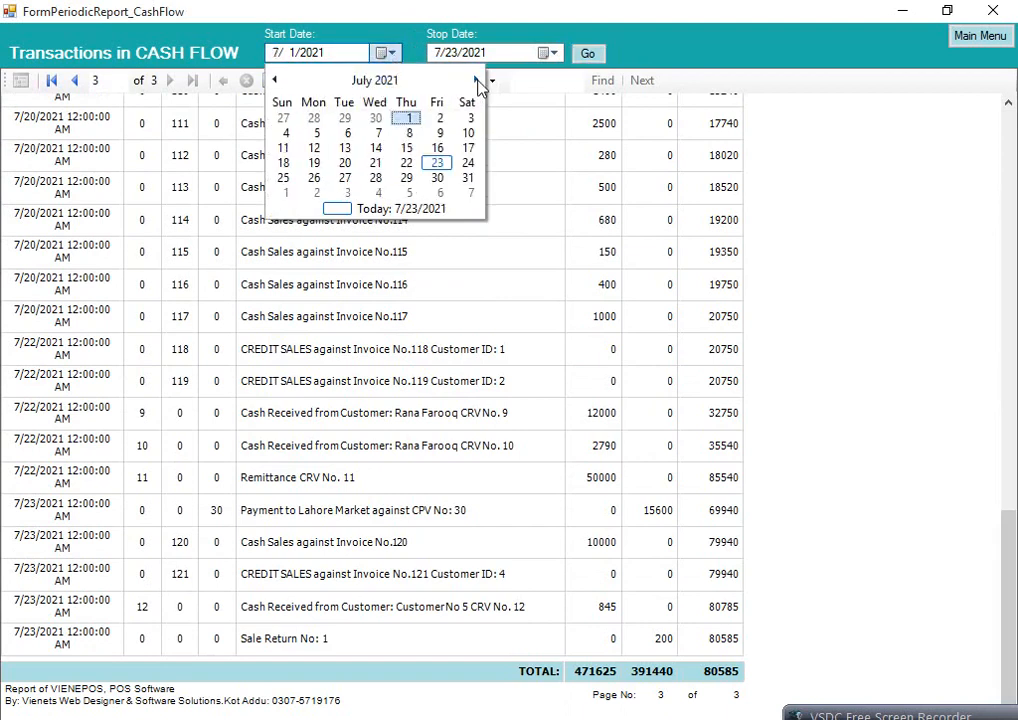
click(414, 117)
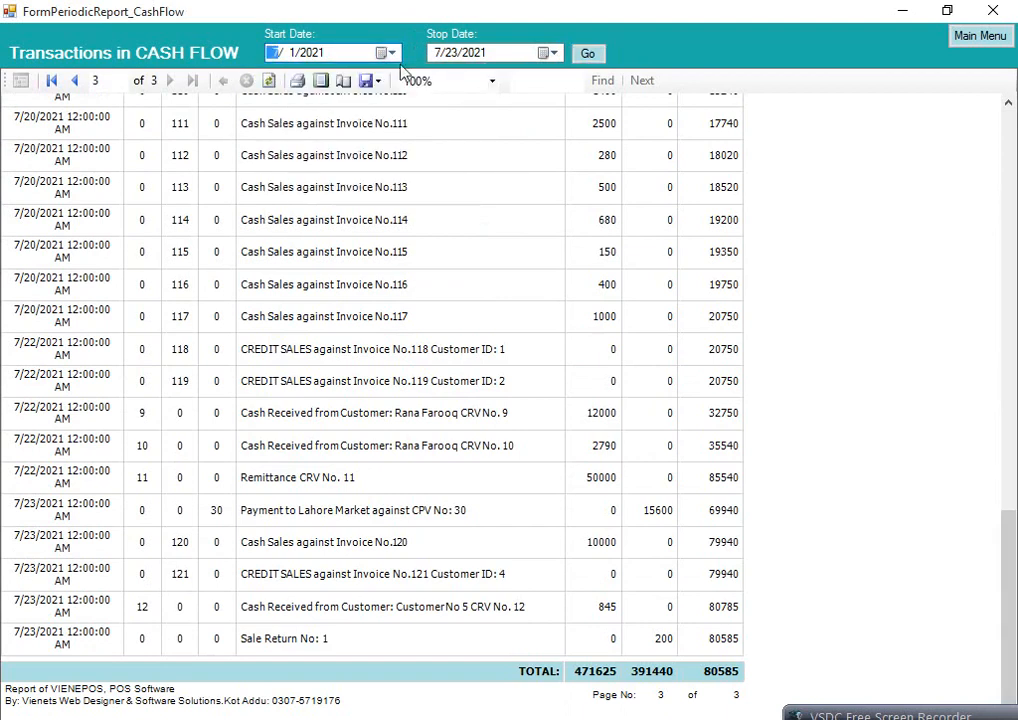
click(587, 53)
mouse_move(1007, 243)
mouse_down()
mouse_move(1013, 697)
mouse_move(1015, 252)
mouse_up()
drag(1005, 196, 993, 77)
click(982, 38)
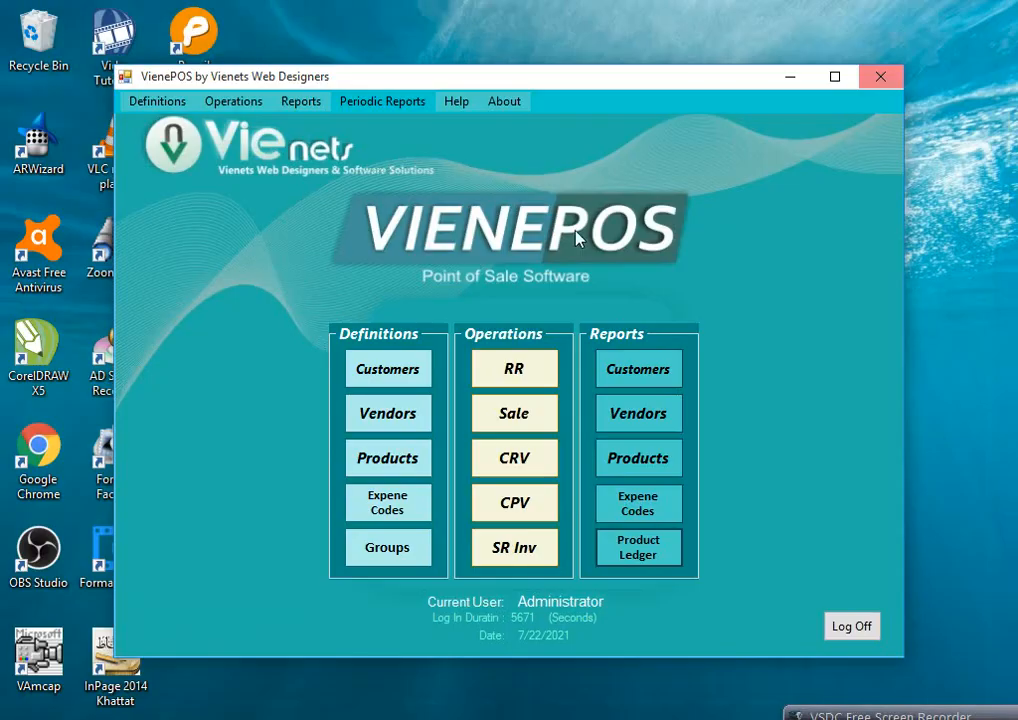
- Open the period-wise sale return report and dismiss the start date message
click(385, 104)
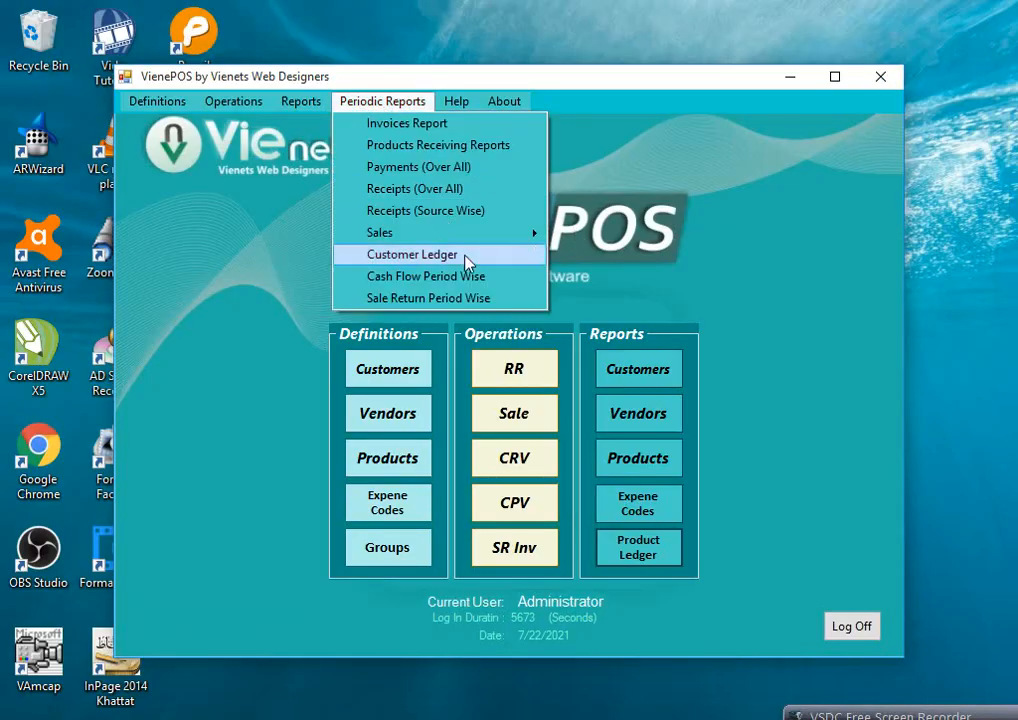
mouse_move(462, 238)
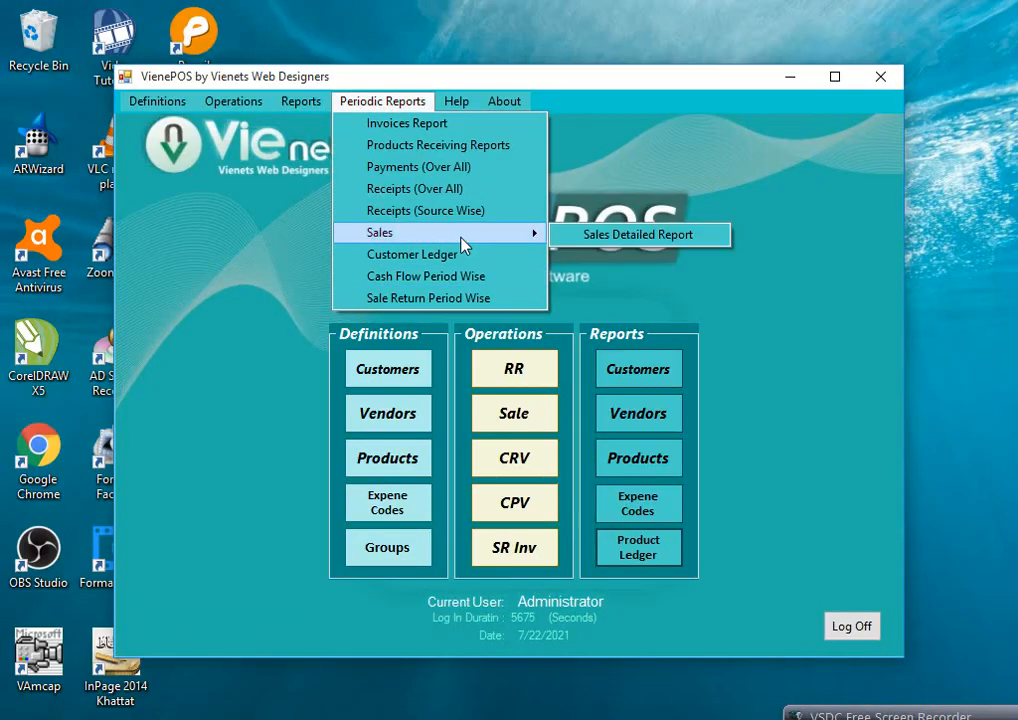
click(507, 299)
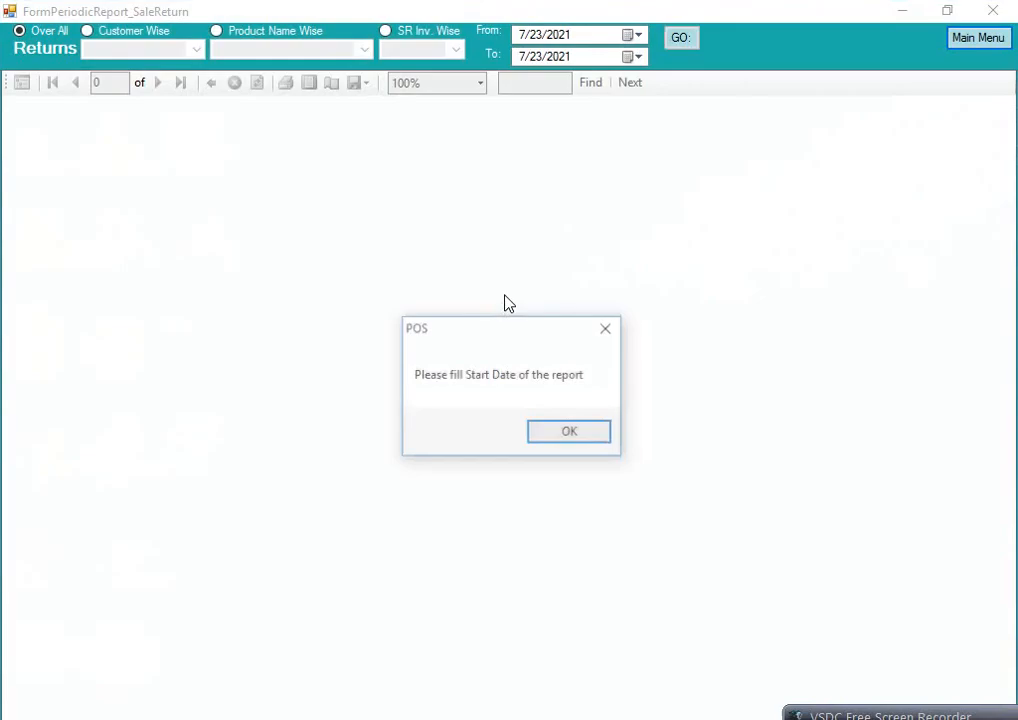
click(564, 434)
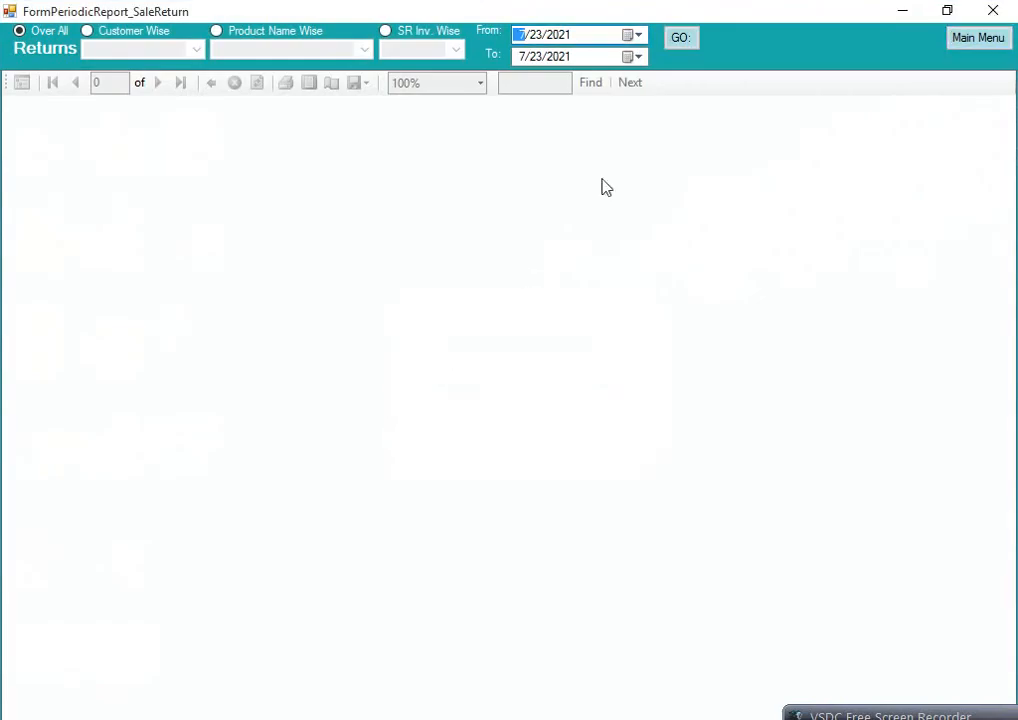
- Generate the overall sale return report for 5/1/2021 to 7/23/2021, check its amount and profit columns, and return to the main menu
click(629, 34)
click(520, 61)
click(520, 61)
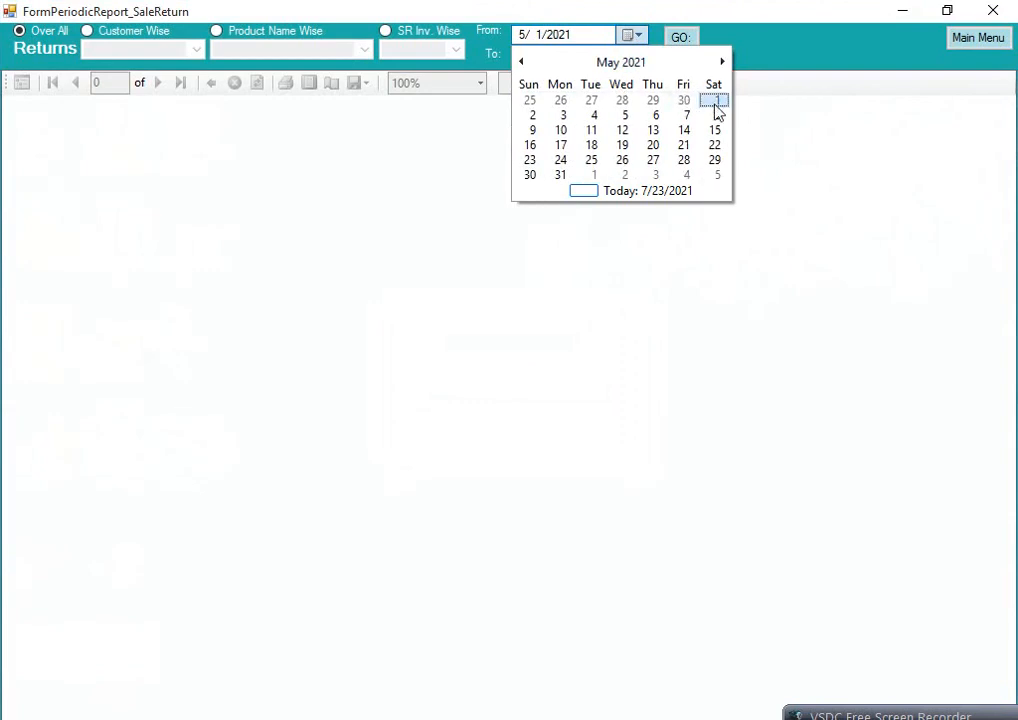
click(717, 100)
click(631, 56)
click(684, 168)
click(678, 37)
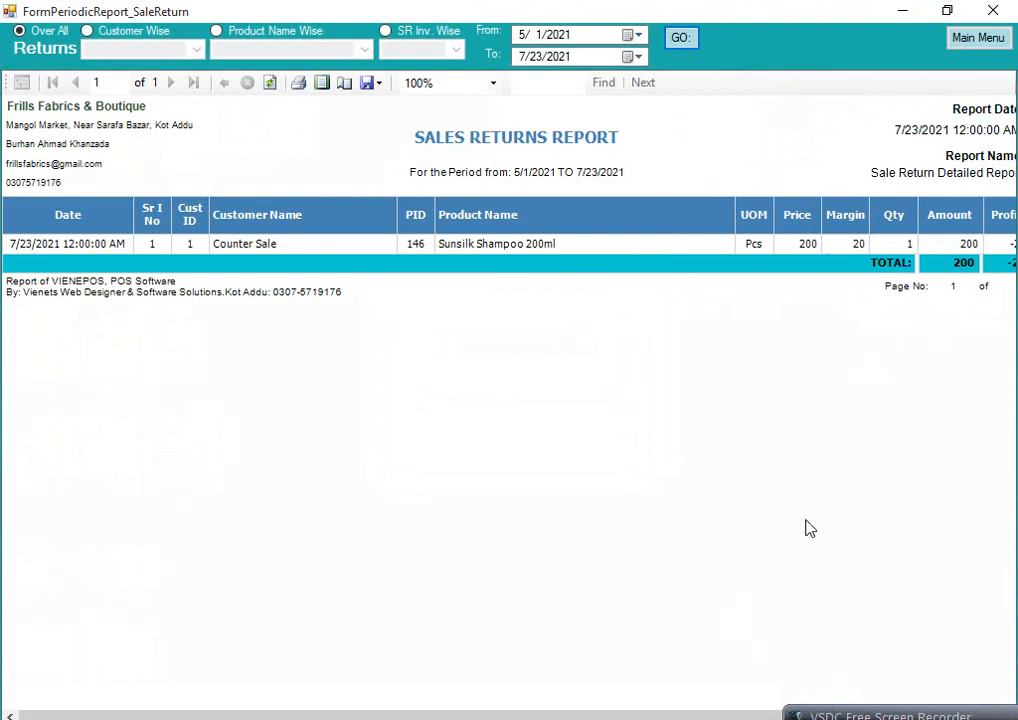
drag(598, 715, 810, 690)
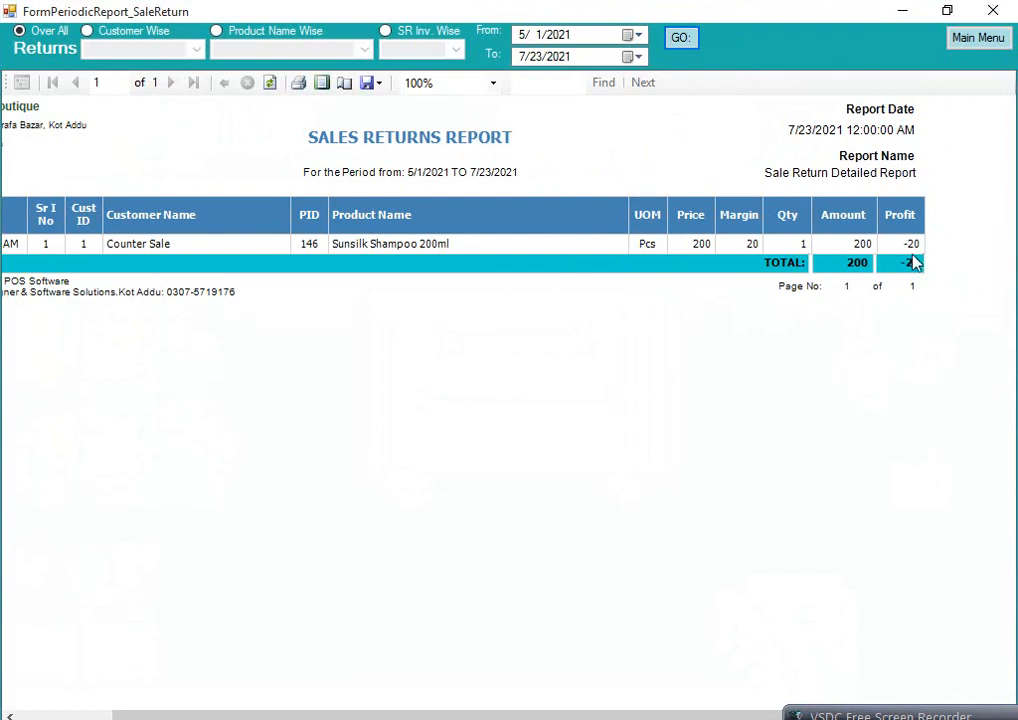
click(977, 40)
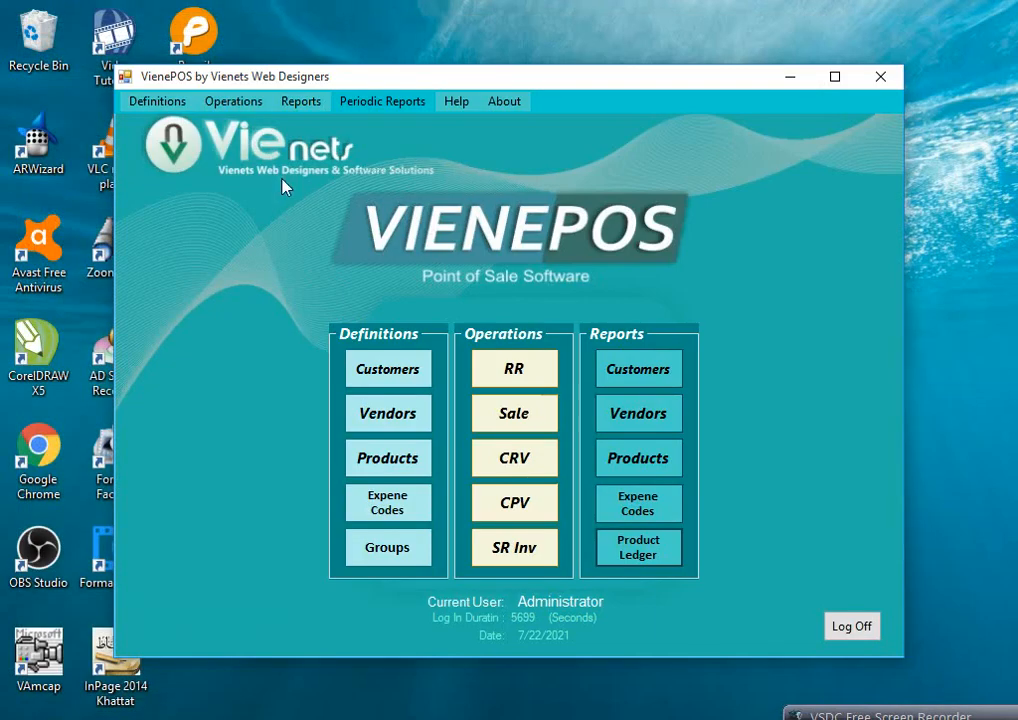
click(390, 104)
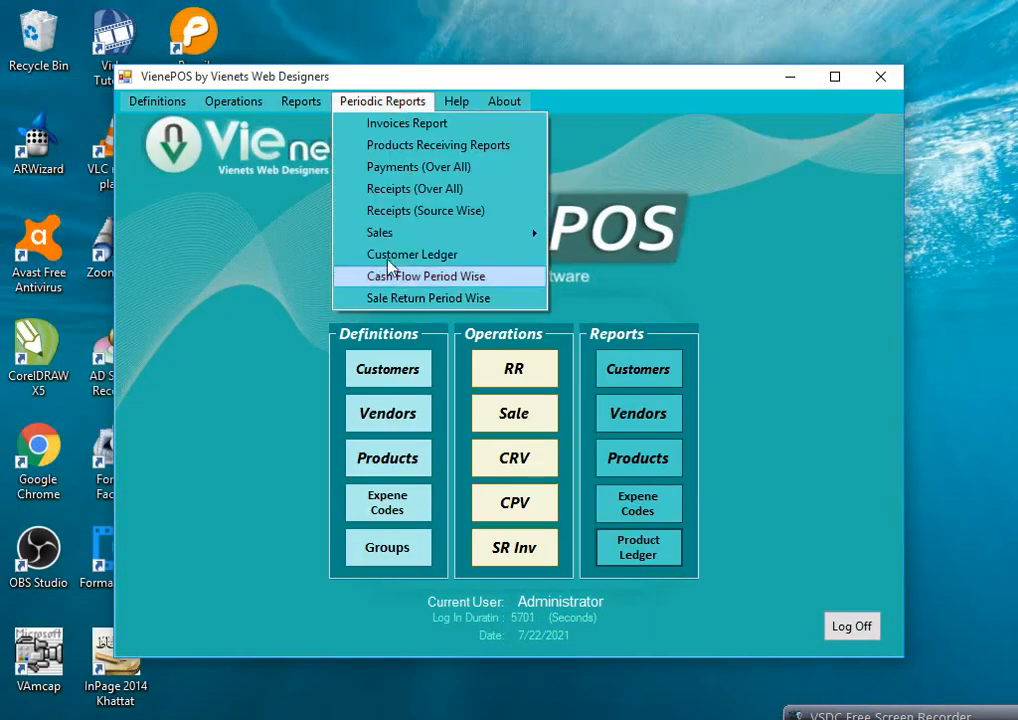
mouse_move(313, 102)
click(743, 334)
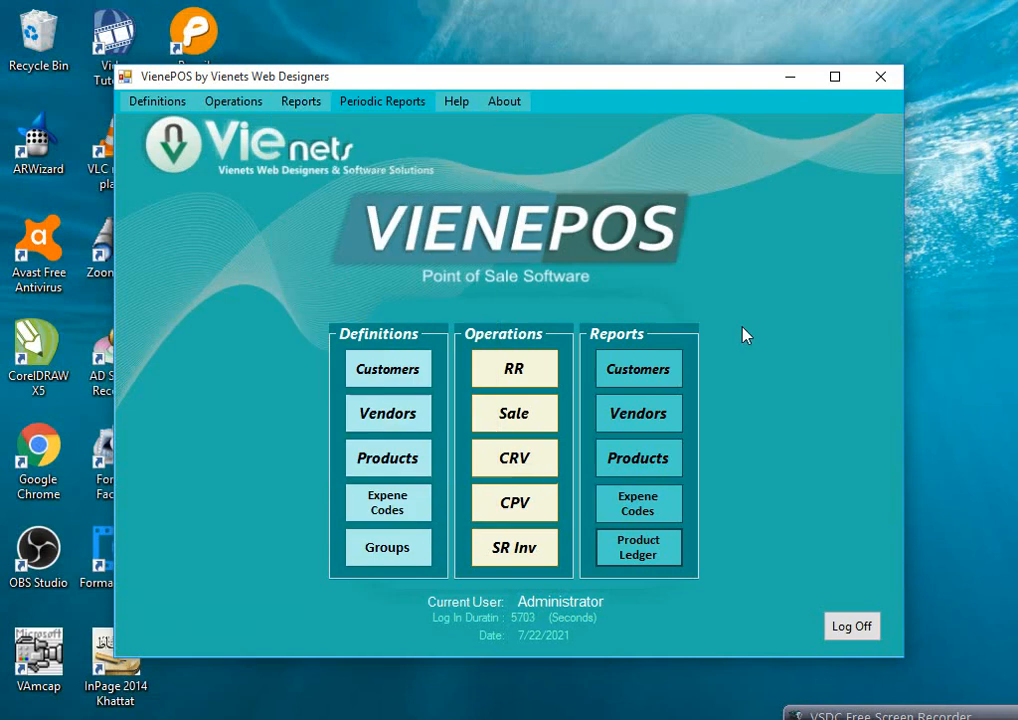
drag(857, 718, 838, 704)
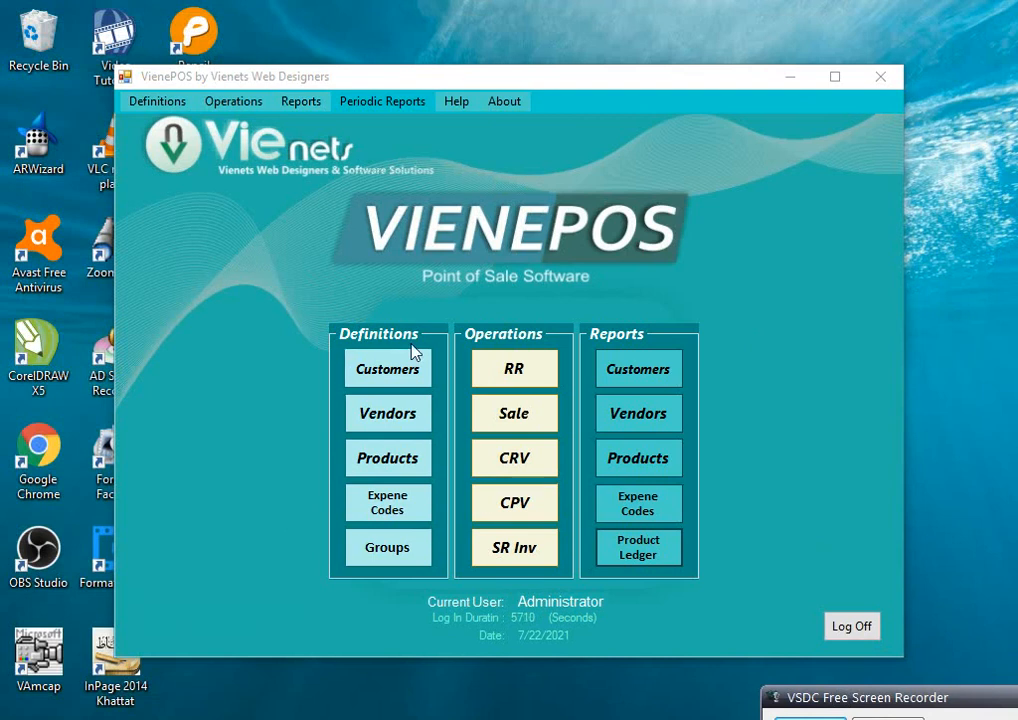
click(160, 103)
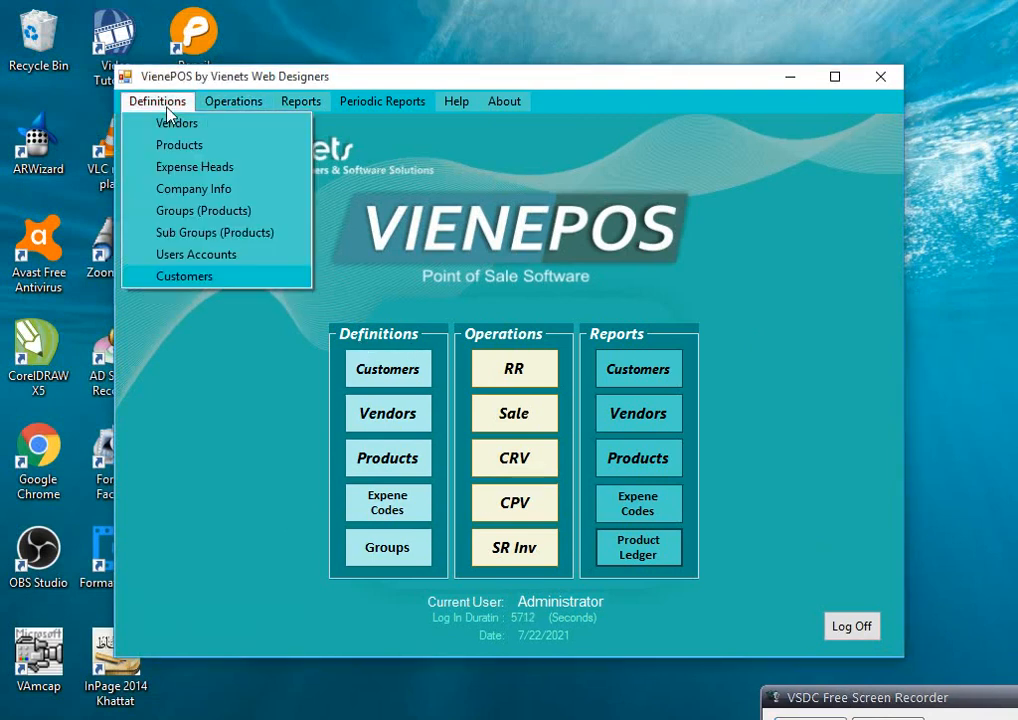
mouse_move(237, 111)
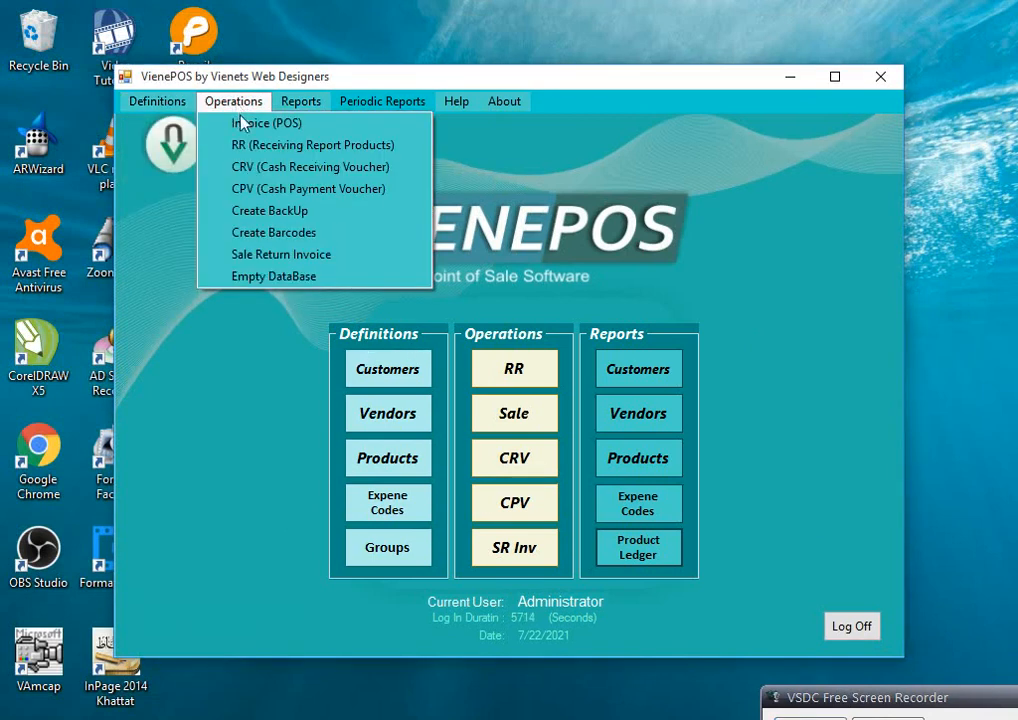
mouse_move(299, 108)
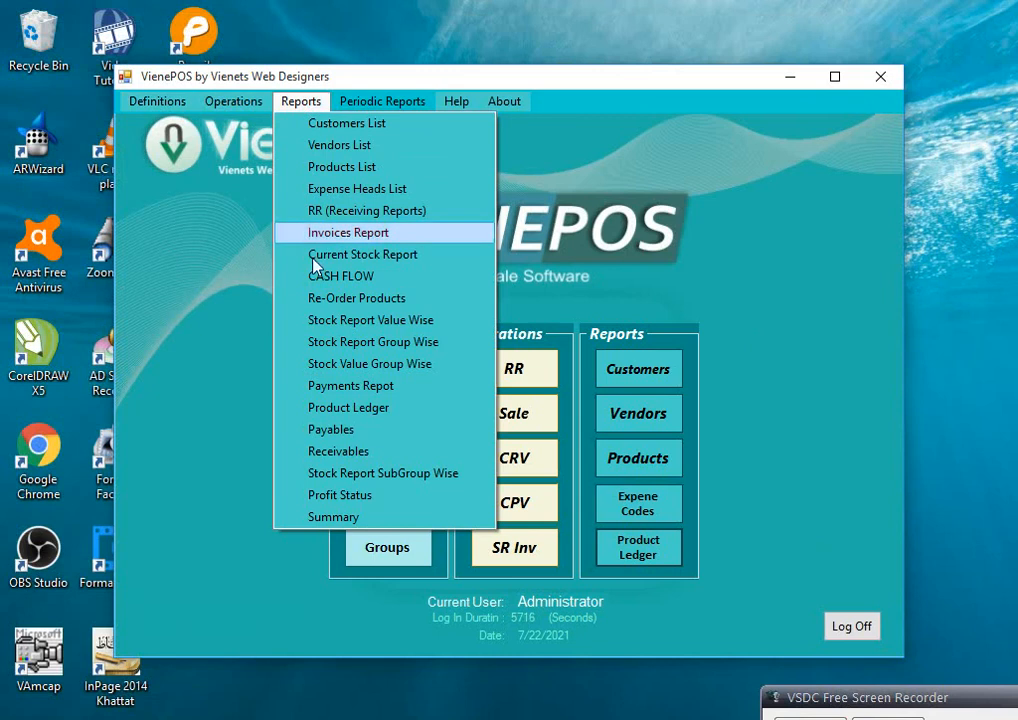
click(572, 305)
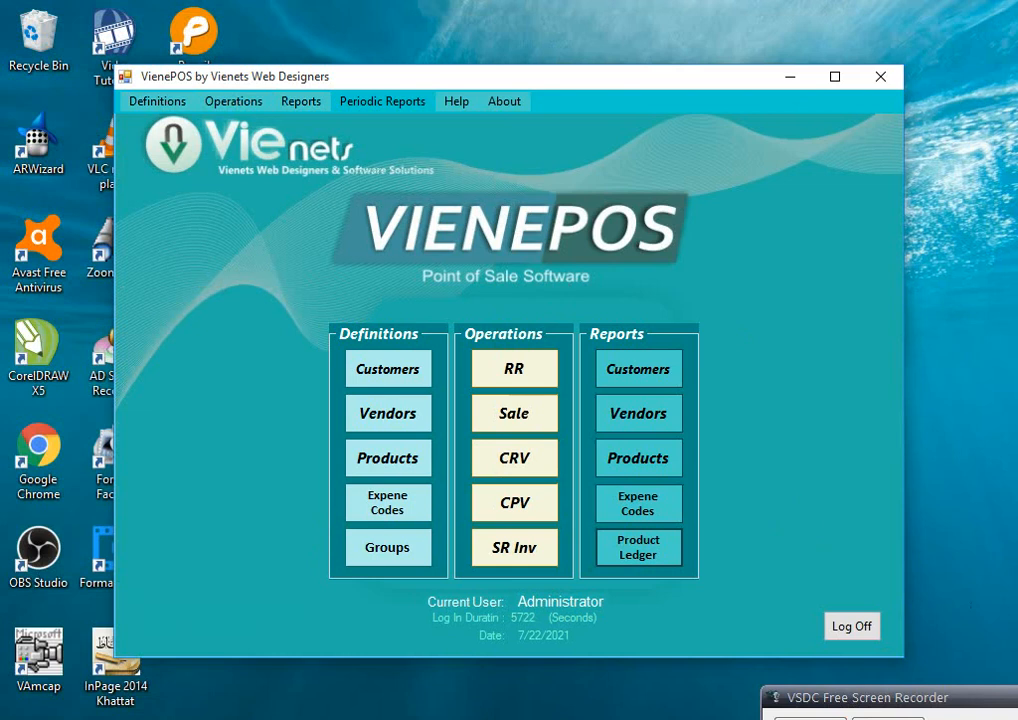
click(955, 697)
drag(955, 697, 980, 689)
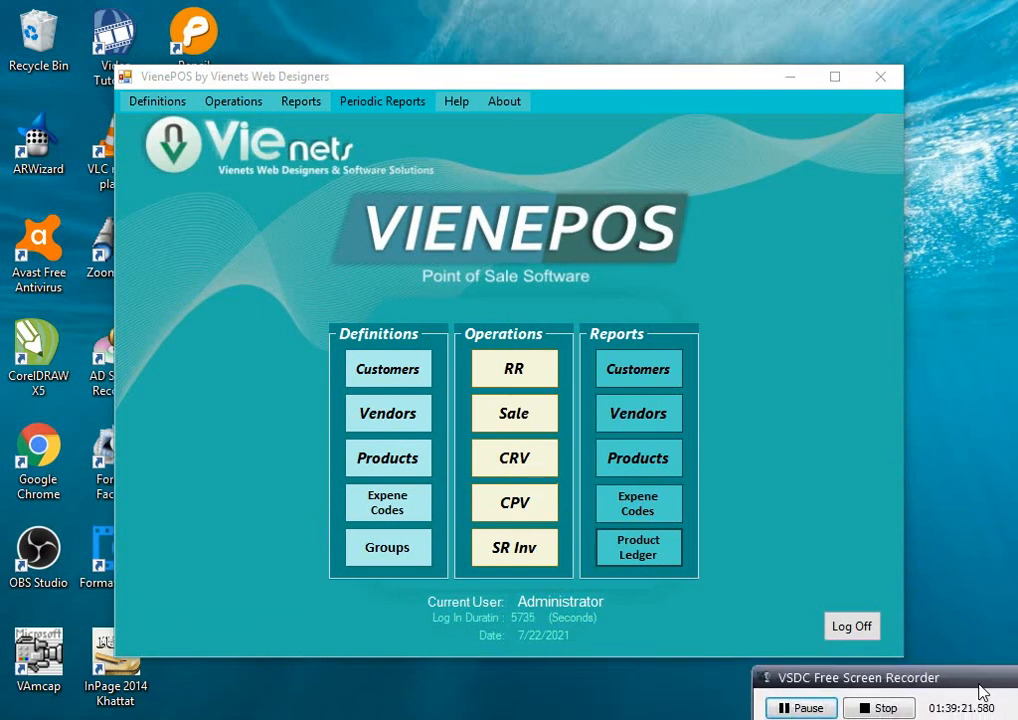